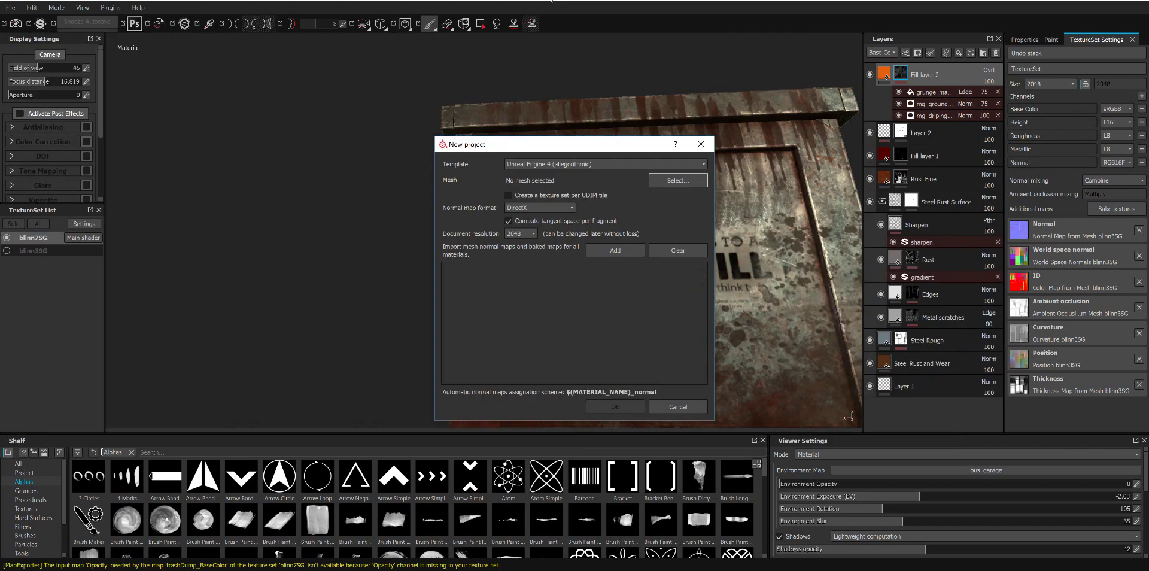
# Step: Create a new project using Details_low.obj from I:/Game test/abandoned gas station/Model
pyautogui.click(672, 179)
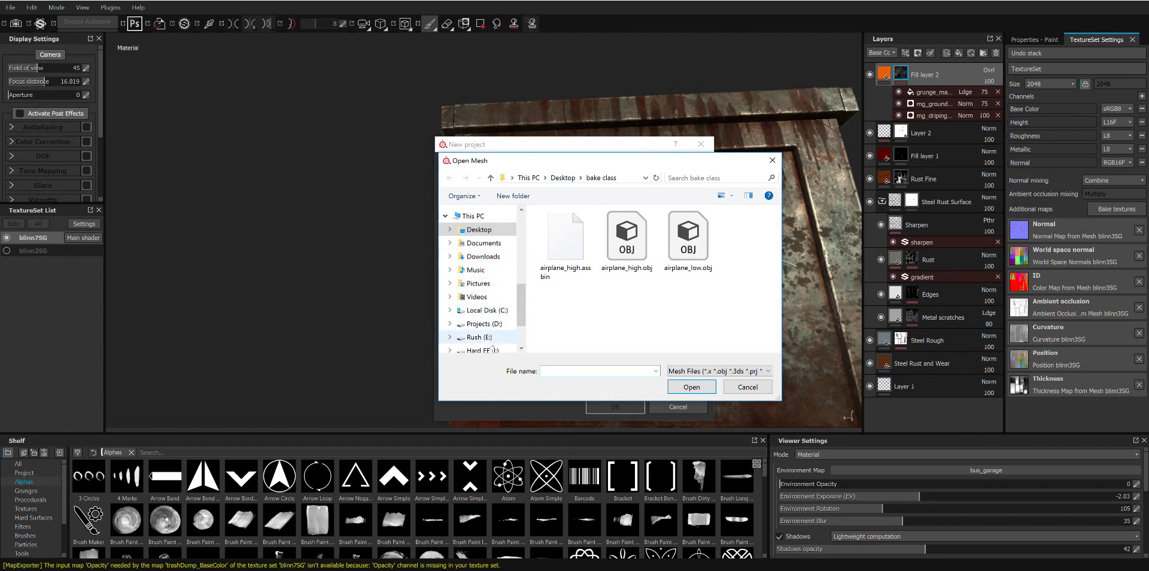
pyautogui.click(479, 350)
pyautogui.scroll(-1, 542, 333)
pyautogui.scroll(-1, 551, 323)
pyautogui.scroll(-2, 566, 314)
pyautogui.scroll(-1, 570, 312)
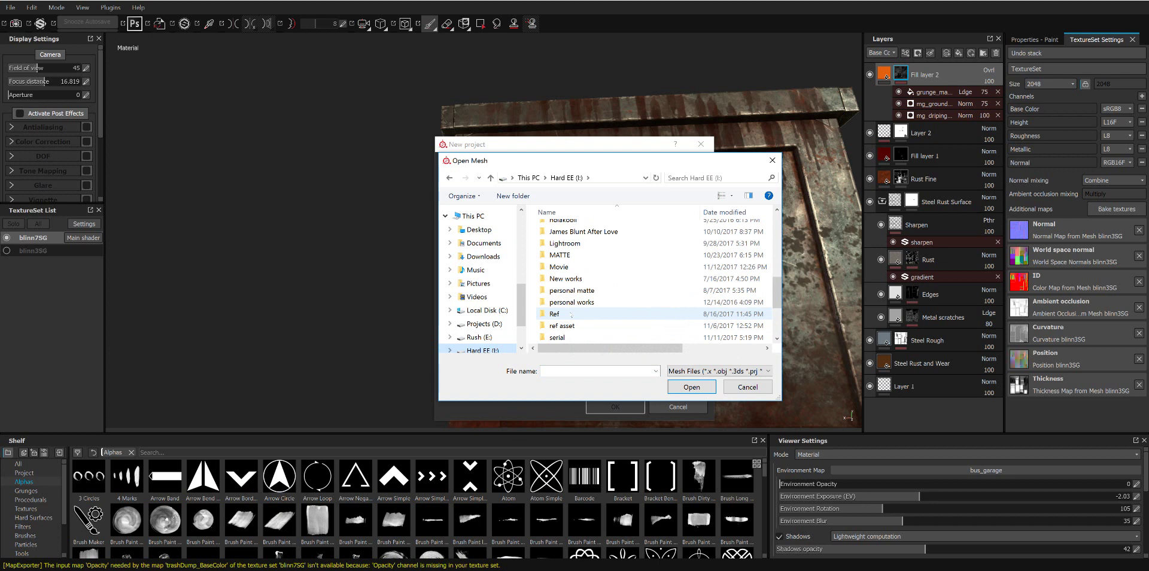
pyautogui.scroll(2, 570, 314)
pyautogui.scroll(1, 572, 308)
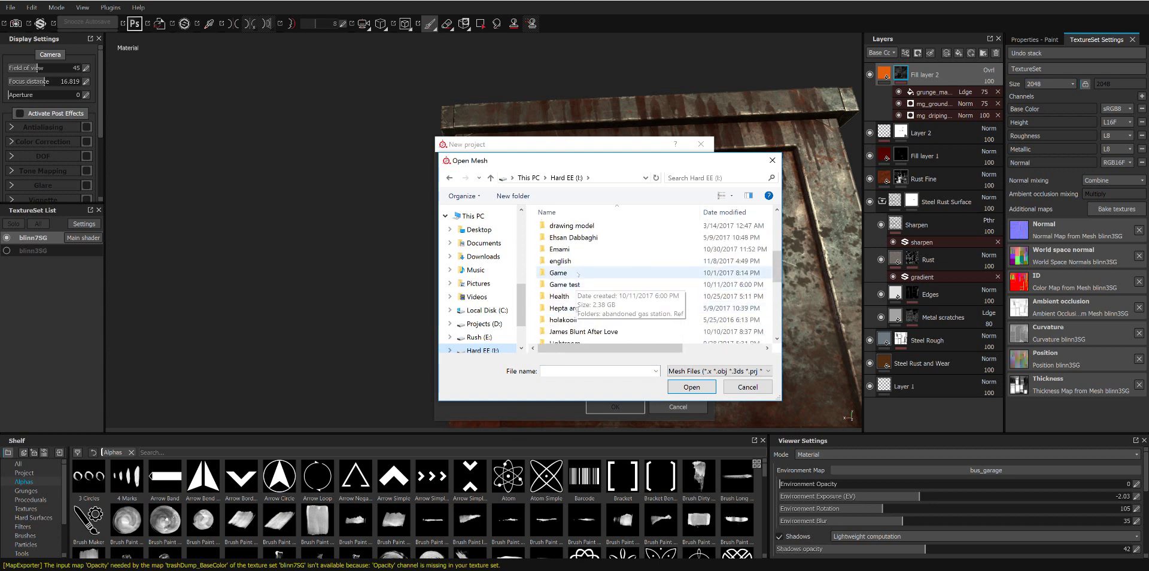
pyautogui.doubleClick(580, 284)
pyautogui.doubleClick(574, 229)
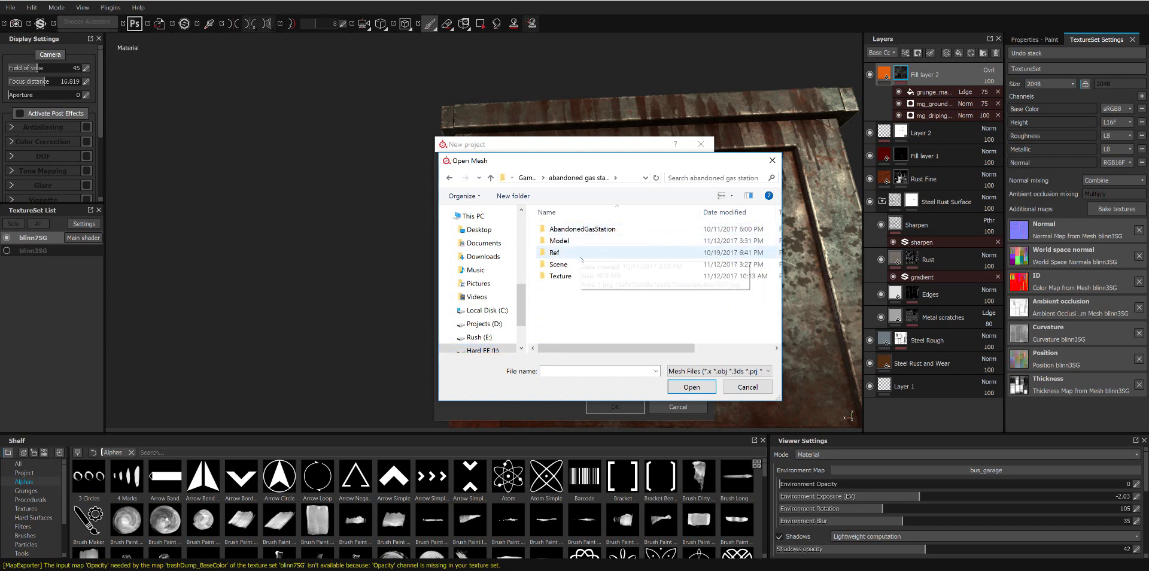
pyautogui.doubleClick(582, 241)
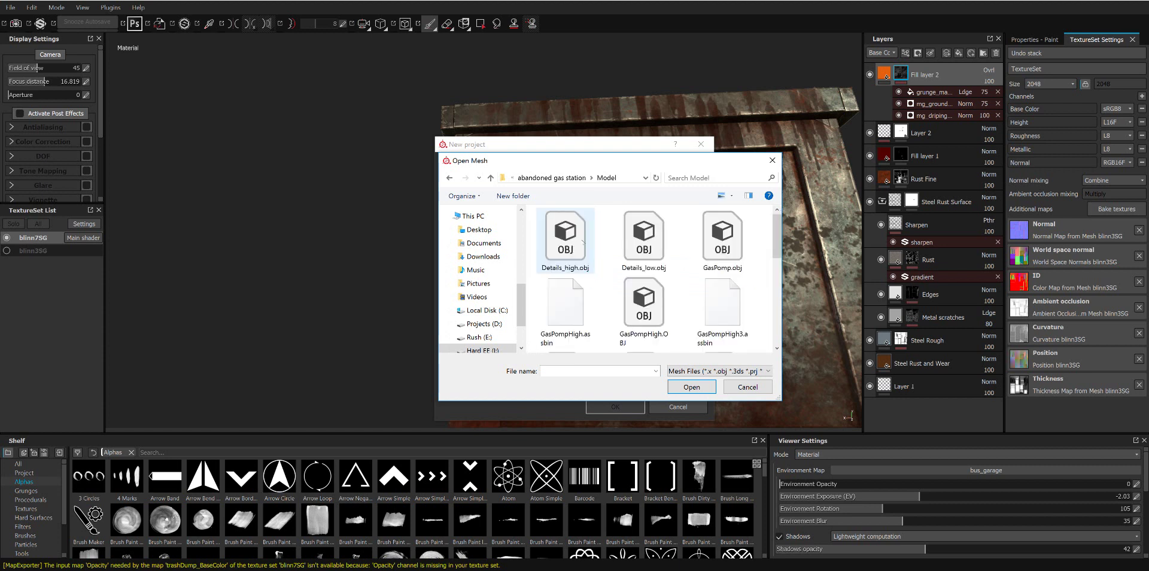
pyautogui.doubleClick(634, 239)
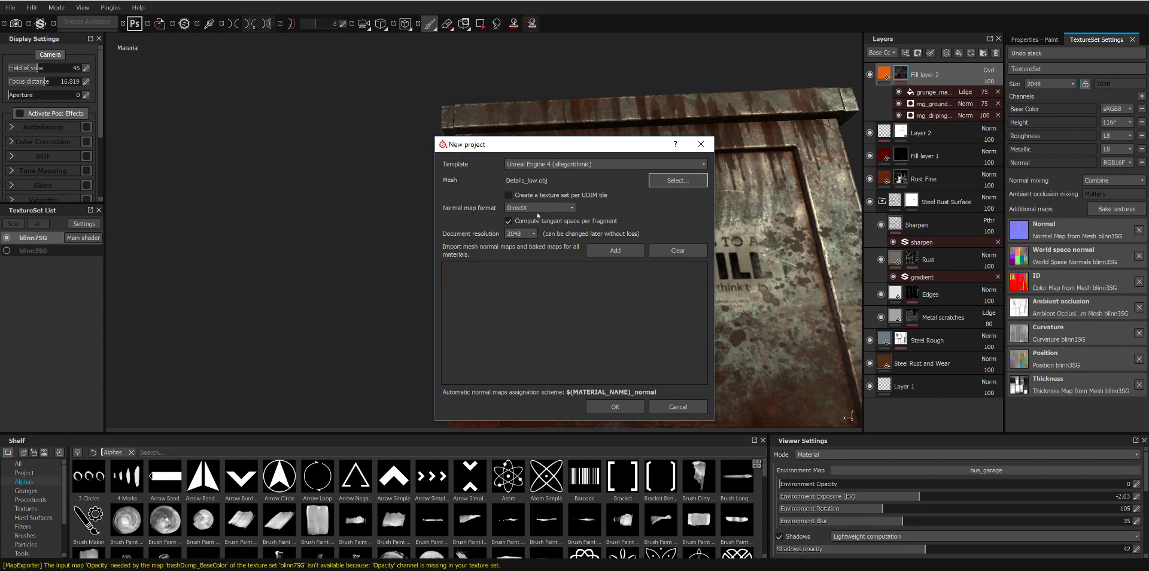
pyautogui.click(614, 407)
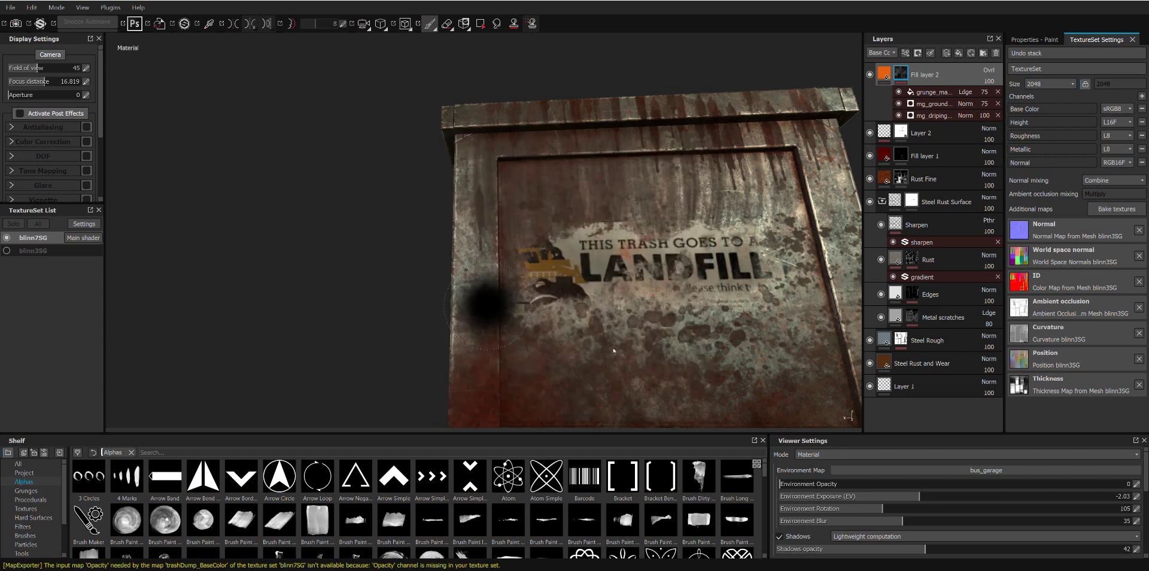
# Step: Open the Bake textures settings and load the gas station high-poly mesh as a High Definition Mesh
pyautogui.moveTo(531, 254)
pyautogui.keyDown('alt'); pyautogui.mouseDown()
pyautogui.moveTo(424, 274)
pyautogui.moveTo(425, 298)
pyautogui.mouseUp(); pyautogui.keyUp('alt')
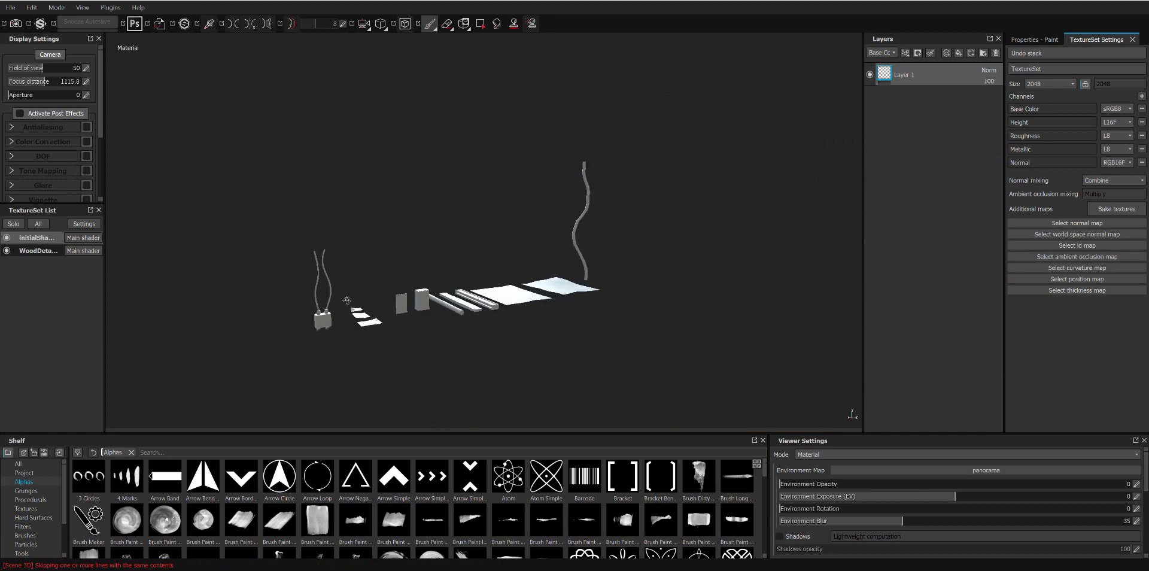
pyautogui.scroll(1, 425, 297)
pyautogui.scroll(4, 425, 297)
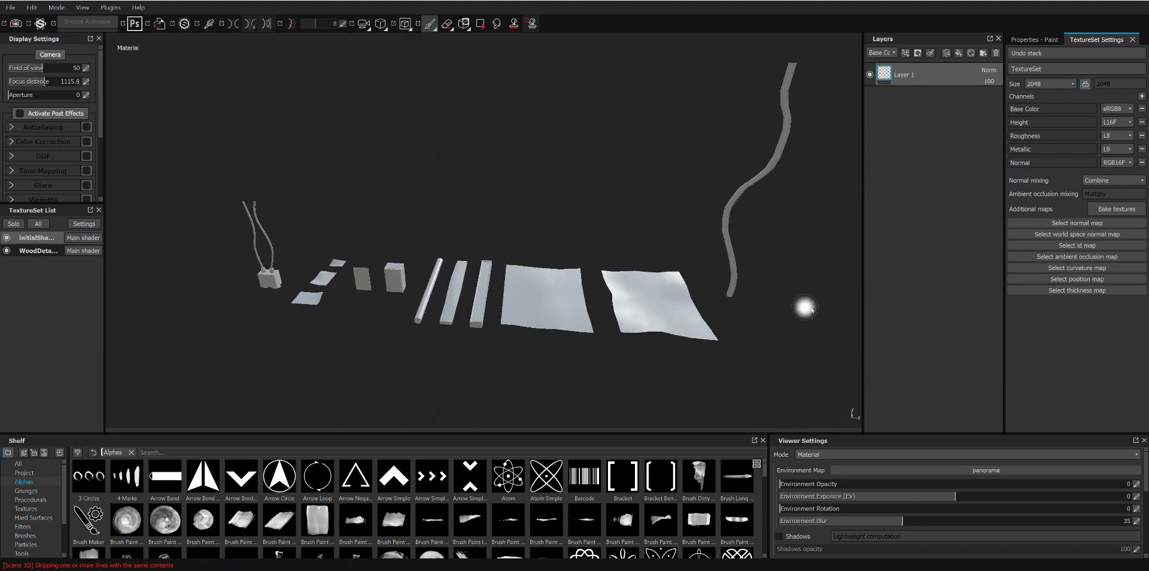
pyautogui.moveTo(547, 307)
pyautogui.mouseDown(button='middle')
pyautogui.moveTo(539, 292)
pyautogui.moveTo(552, 291)
pyautogui.mouseUp(button='middle')
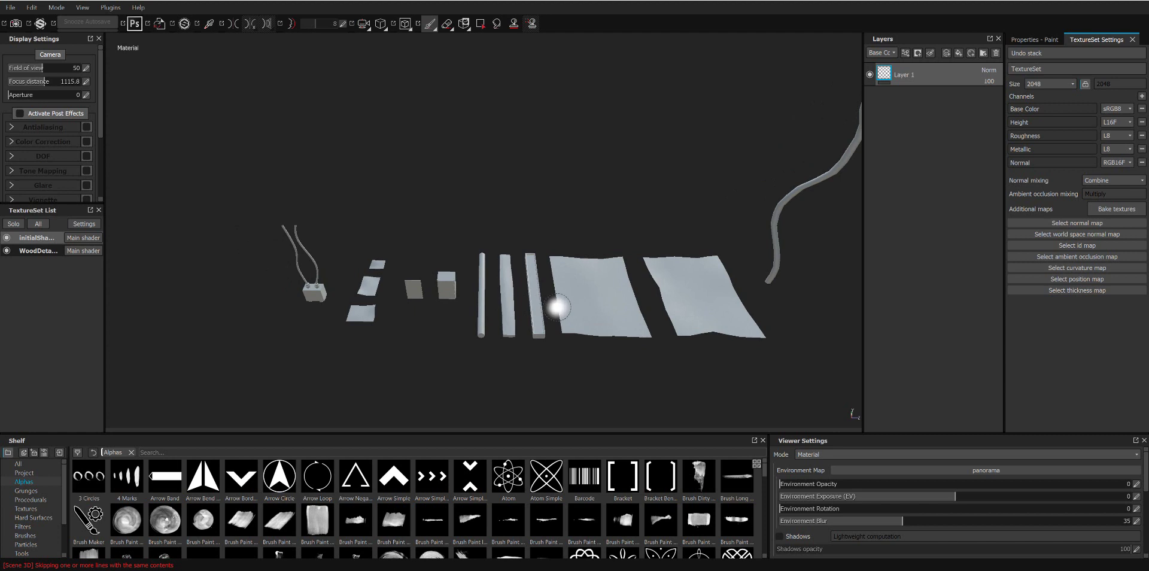
pyautogui.click(1116, 209)
pyautogui.click(725, 190)
pyautogui.doubleClick(538, 194)
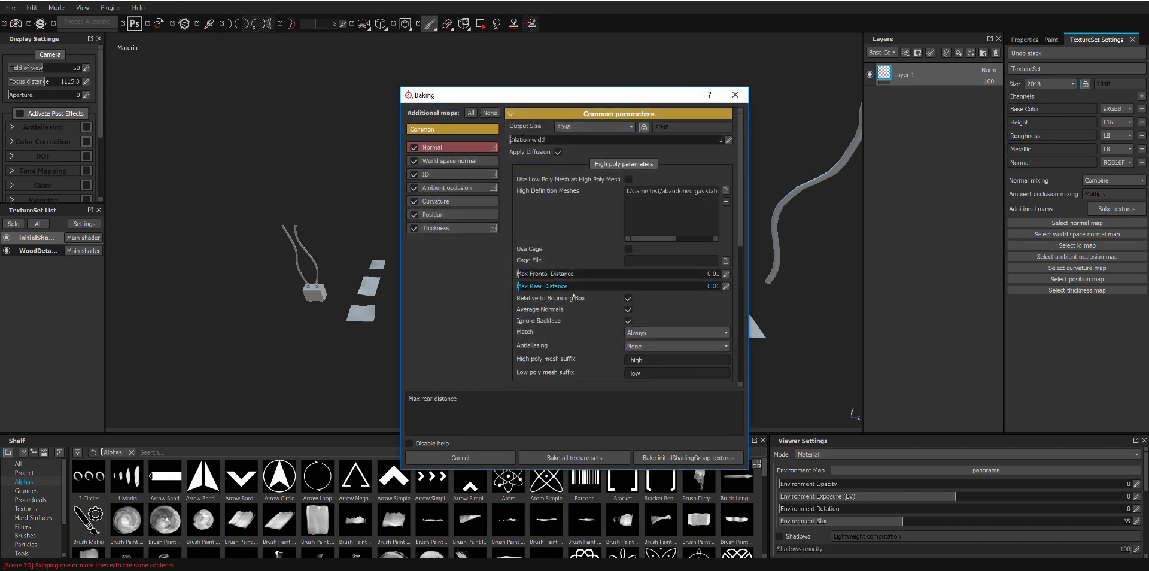
# Step: Keep Match at Always and set the ID map's Color Source to Mesh ID
pyautogui.click(636, 333)
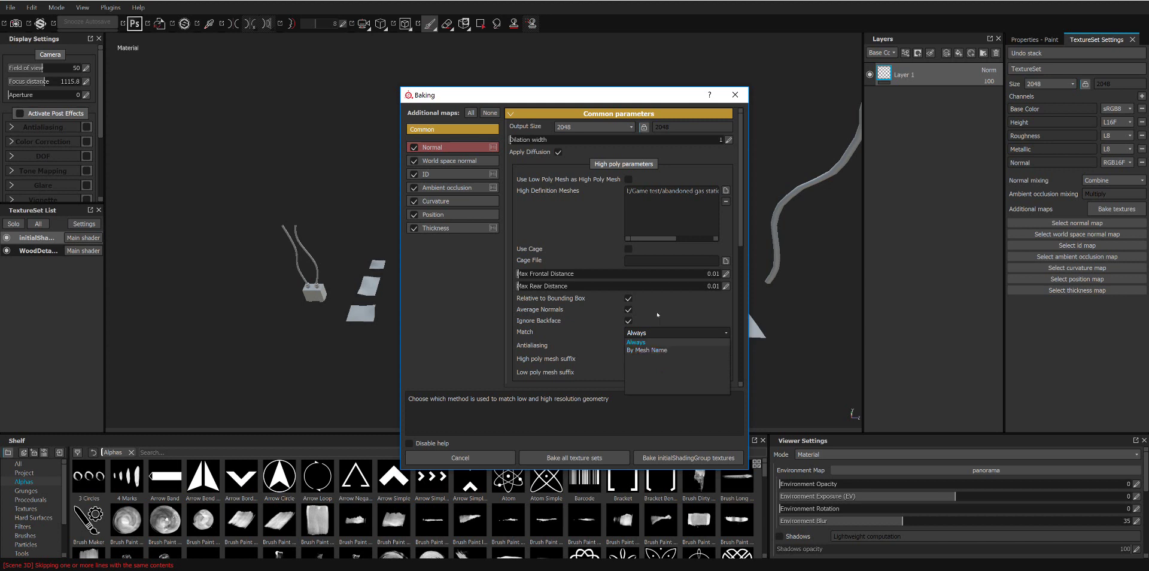
pyautogui.click(639, 342)
pyautogui.click(443, 174)
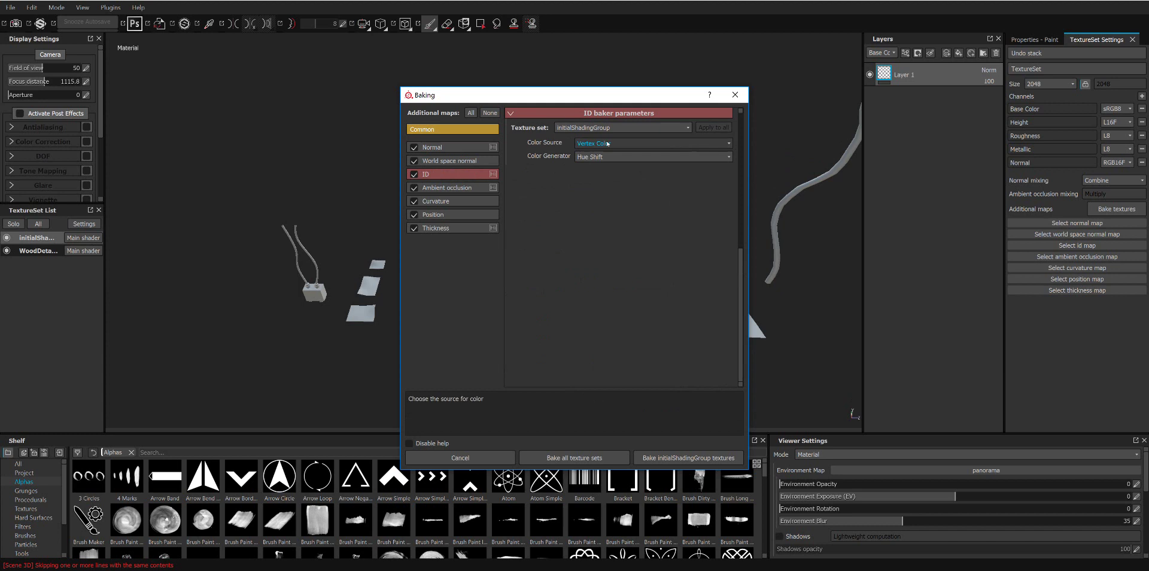
pyautogui.click(606, 143)
pyautogui.click(608, 164)
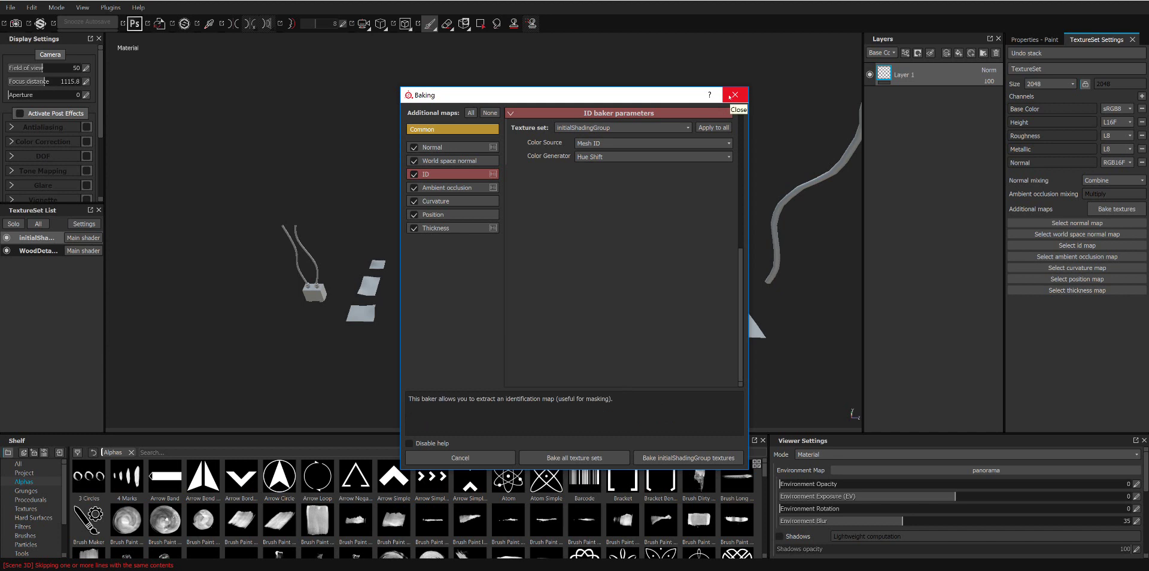
# Step: Keep initialShadingGroup as the texture set and cancel the Baking dialog without baking
pyautogui.click(685, 128)
pyautogui.click(686, 128)
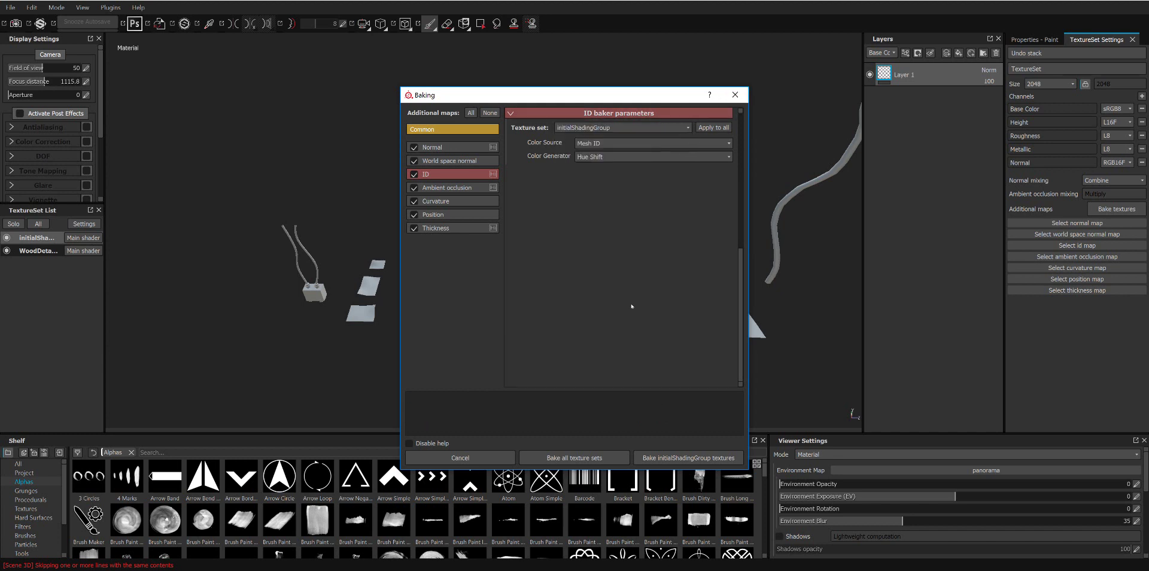
pyautogui.click(460, 457)
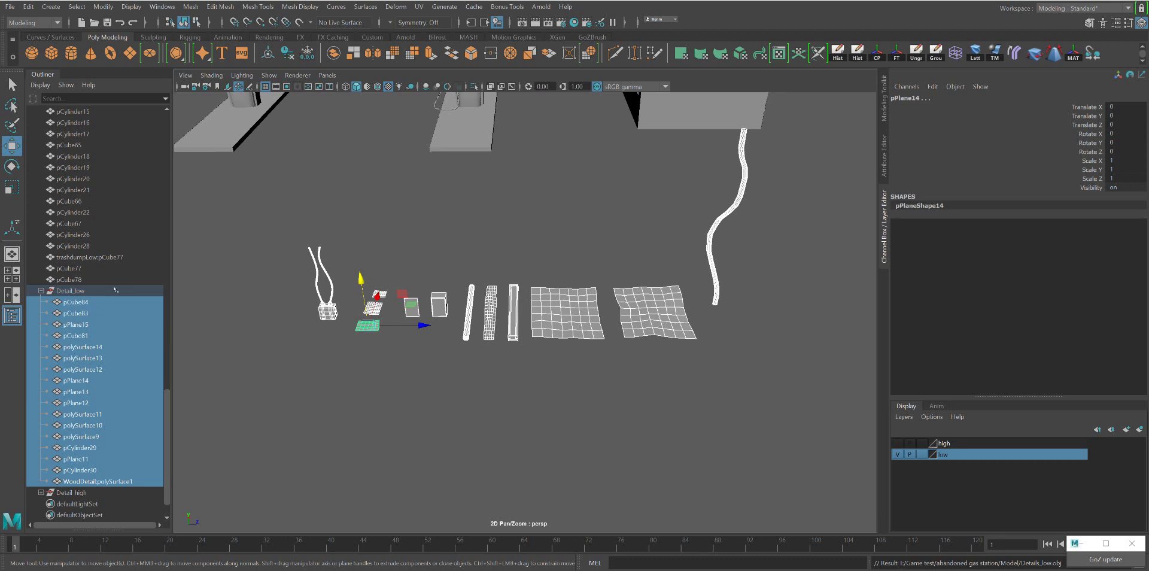
# Step: Show the high-poly layer and assign a new Lambert material to the low-poly detail pieces
pyautogui.click(897, 443)
pyautogui.moveTo(269, 224)
pyautogui.mouseDown()
pyautogui.moveTo(770, 435)
pyautogui.moveTo(789, 428)
pyautogui.mouseUp()
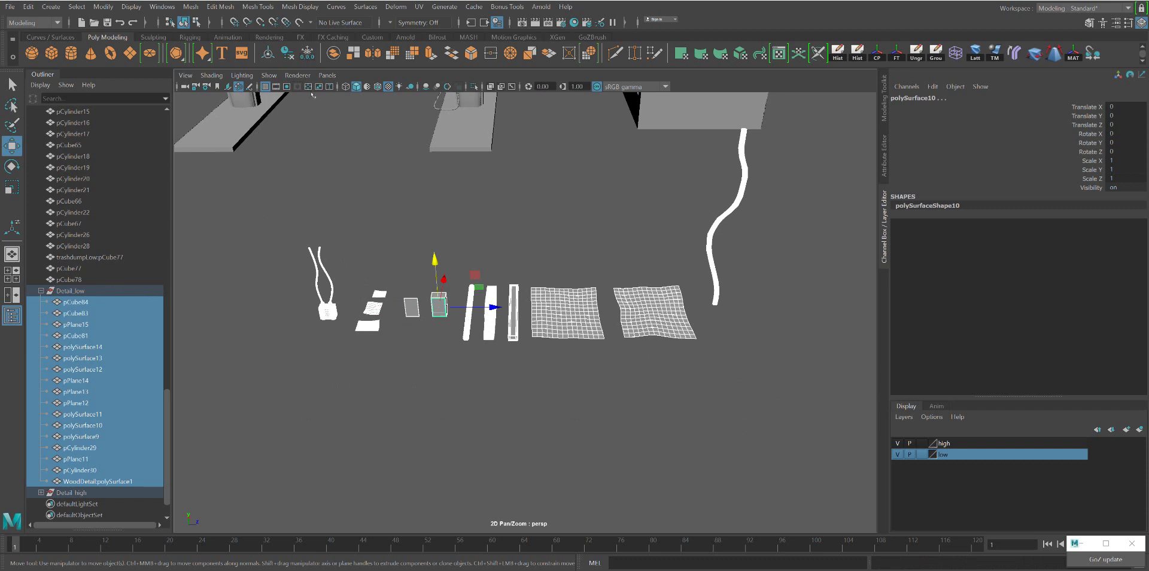
pyautogui.click(270, 40)
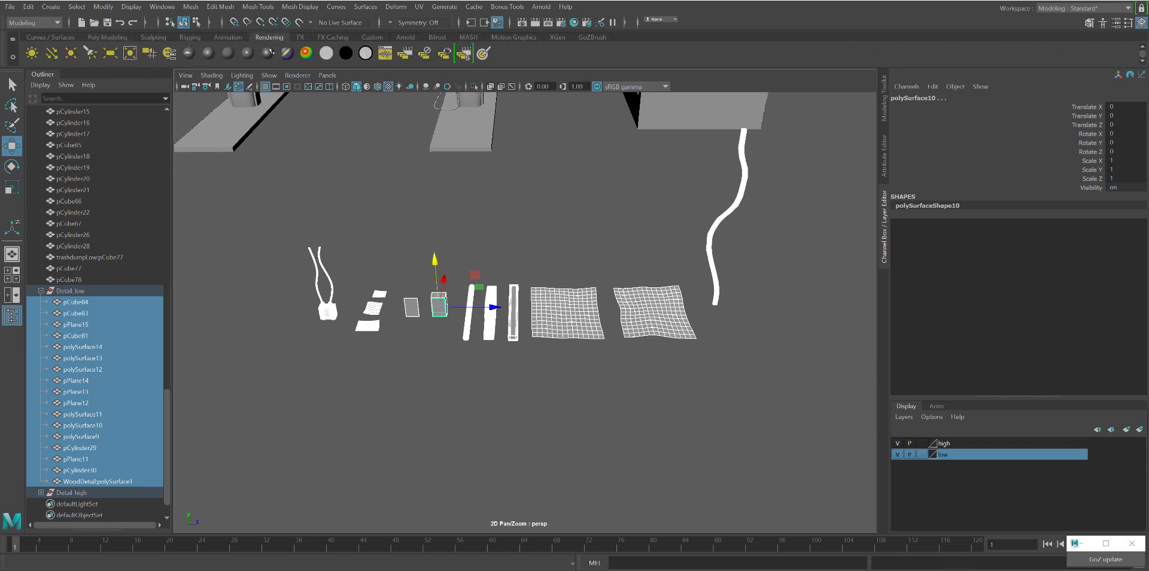
pyautogui.click(229, 57)
# Step: Open the Attribute Editor and select the Detail_low group in the Outliner
pyautogui.hotkey('ctrl', 'a')
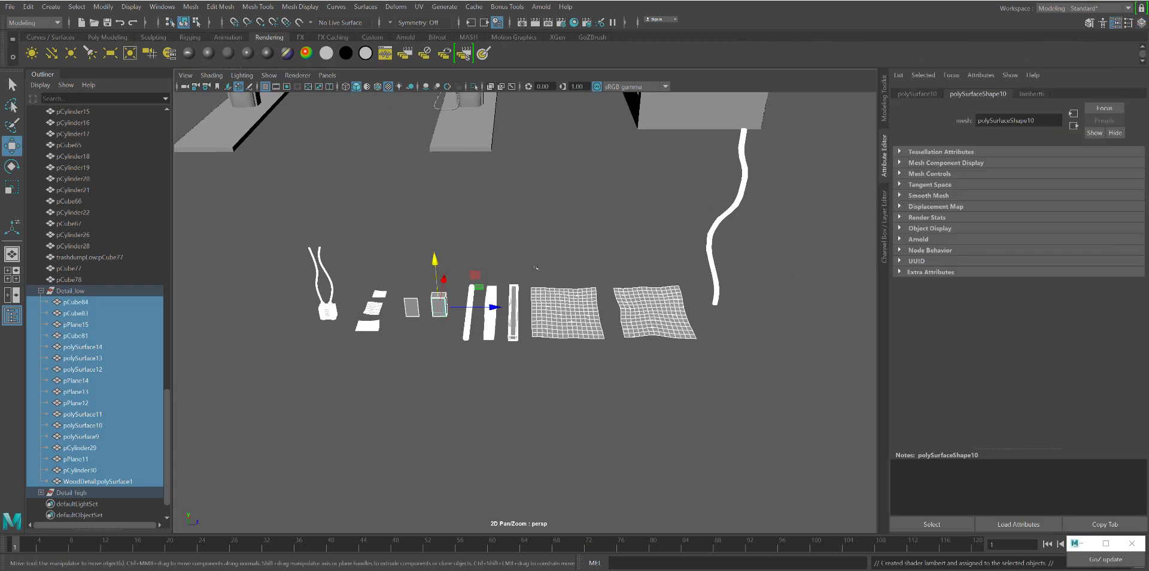
pyautogui.click(94, 292)
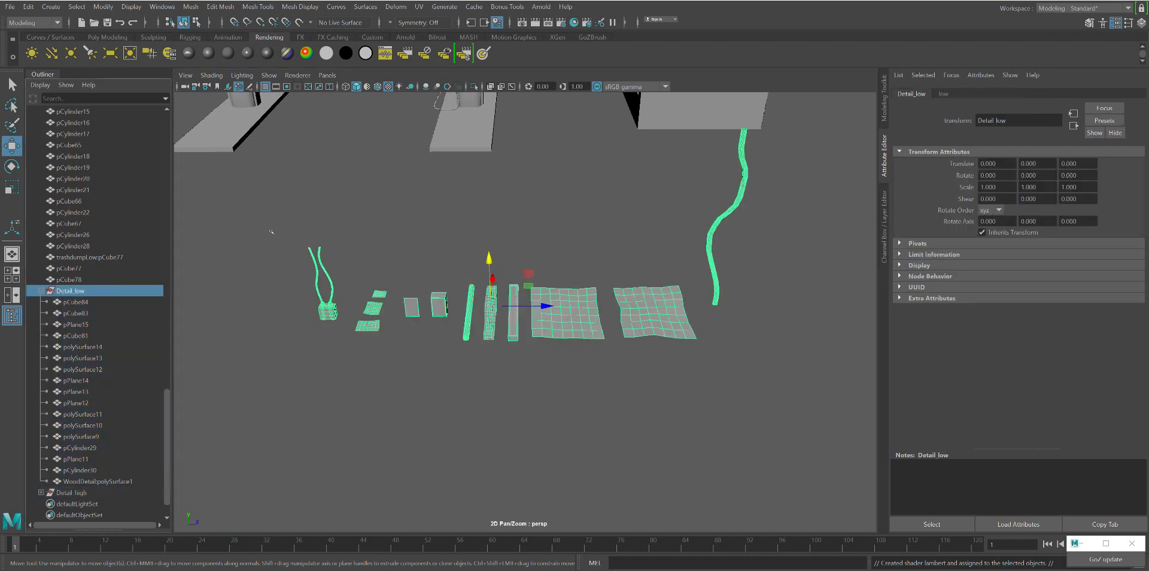
pyautogui.click(10, 7)
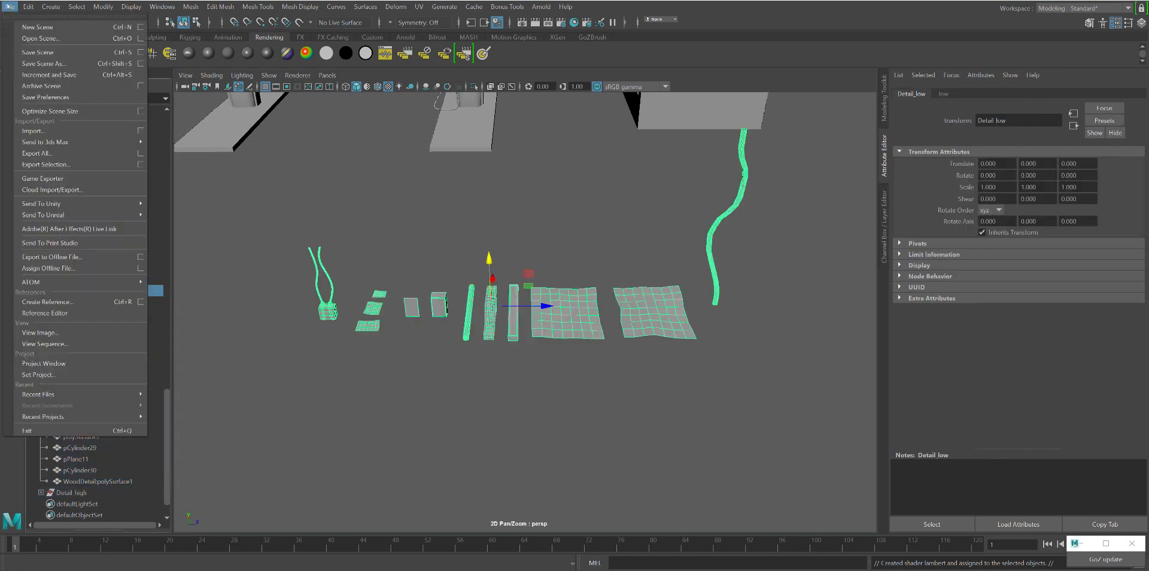
# Step: Export the selection over Details_low.obj, confirming the file replacement
pyautogui.click(45, 164)
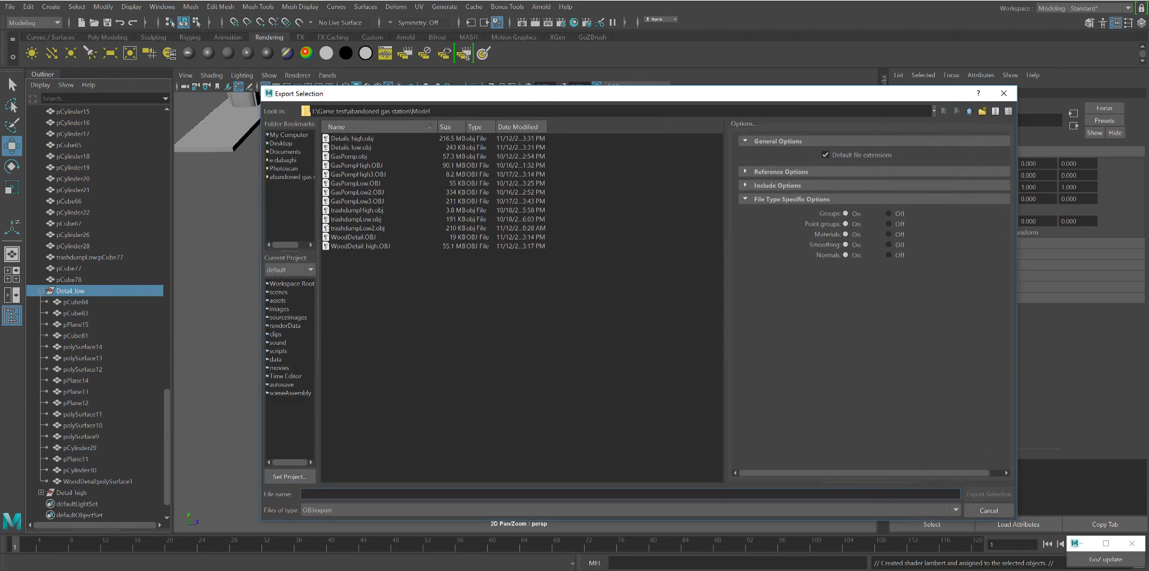
pyautogui.click(367, 148)
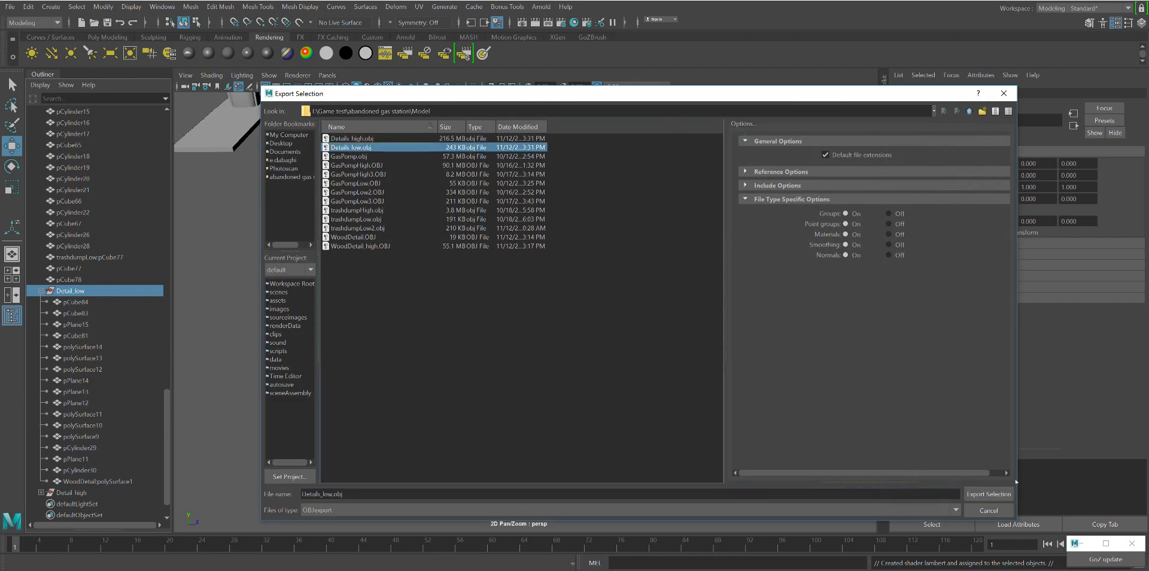
pyautogui.click(1001, 493)
pyautogui.click(620, 329)
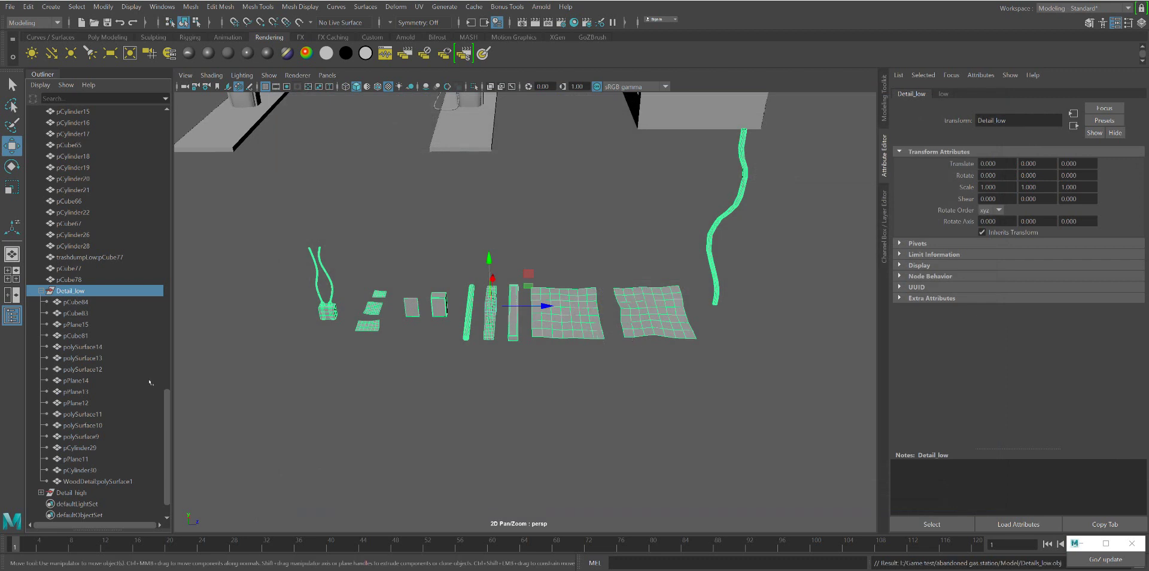
# Step: Re-export the Detail_low group over Details_low.obj, then select the Detail_high group
pyautogui.click(87, 494)
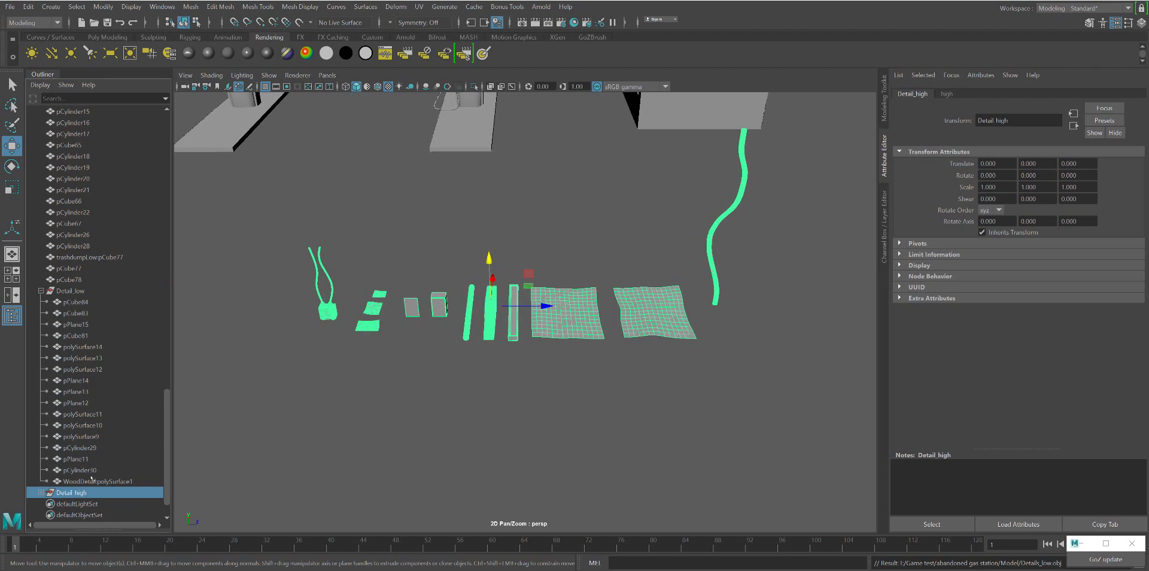
pyautogui.click(82, 293)
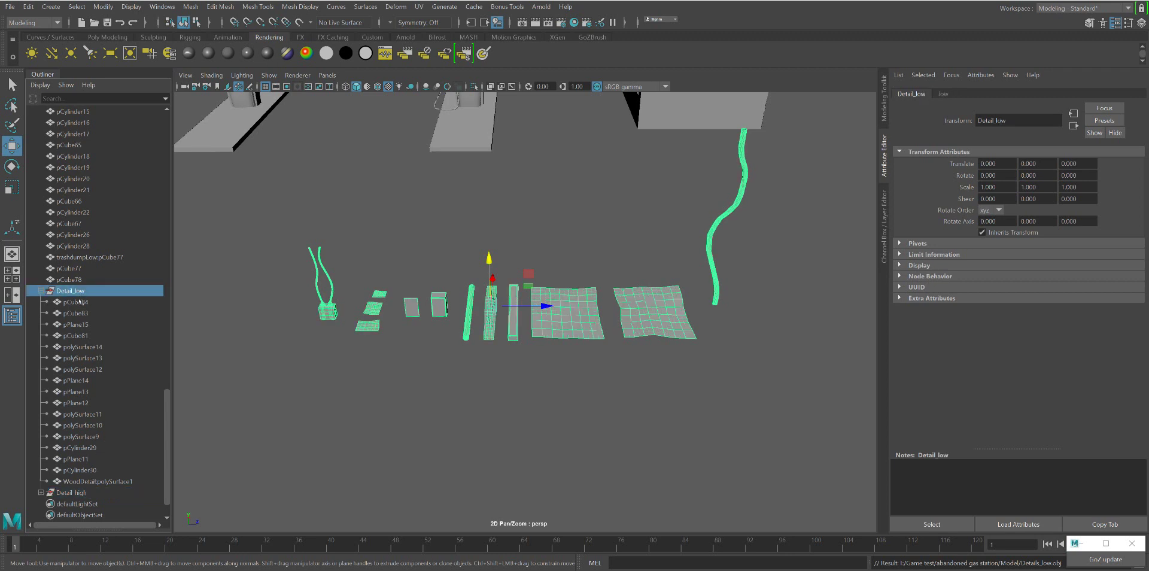
pyautogui.click(76, 492)
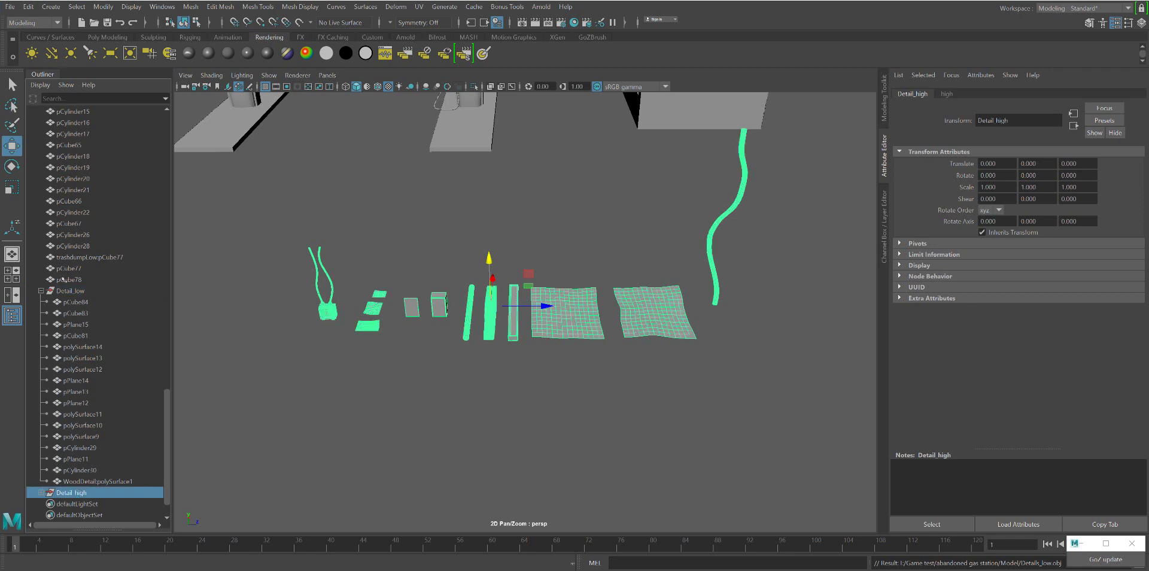
pyautogui.click(67, 291)
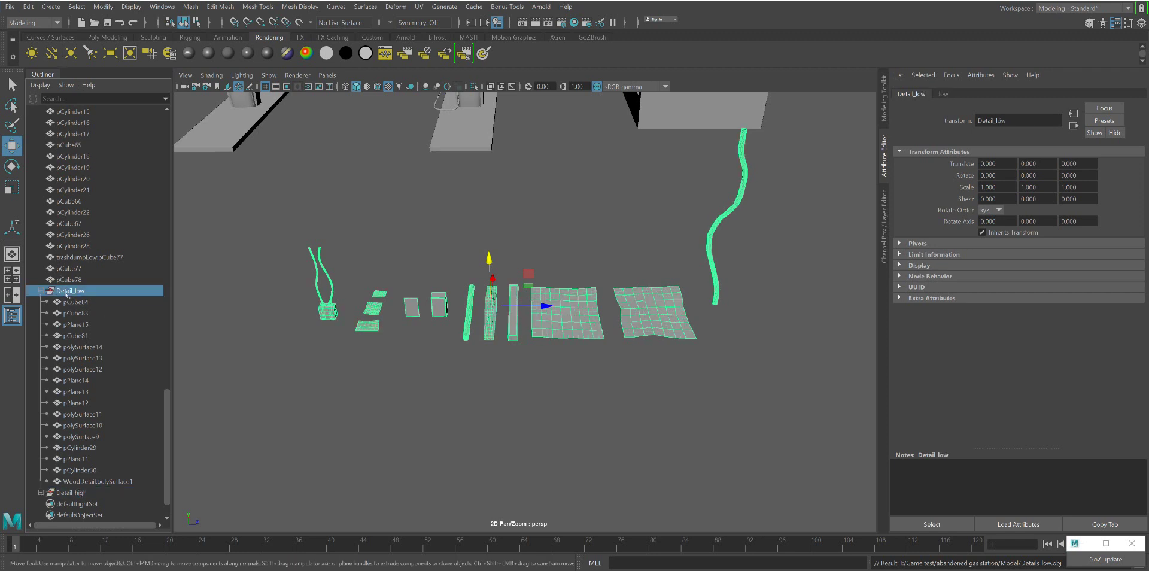
pyautogui.click(6, 9)
pyautogui.click(54, 178)
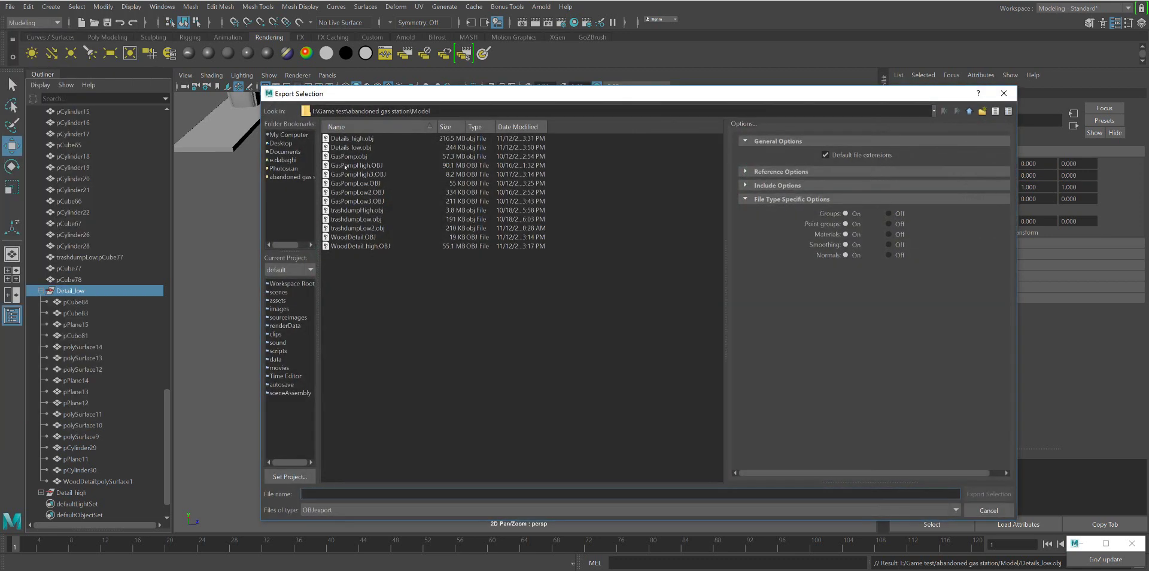
pyautogui.doubleClick(371, 147)
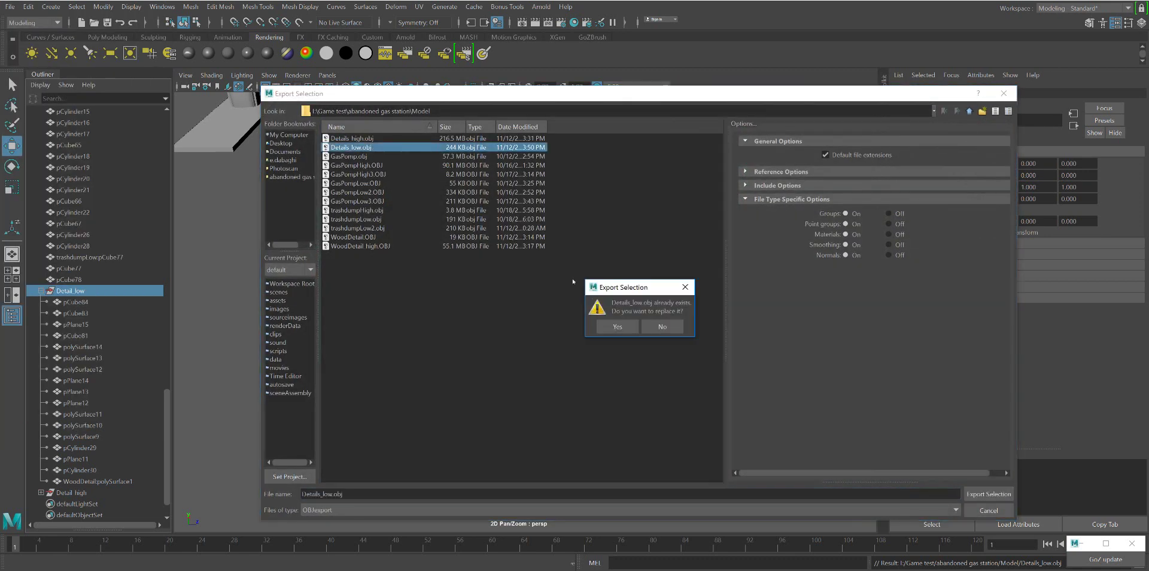
pyautogui.click(620, 327)
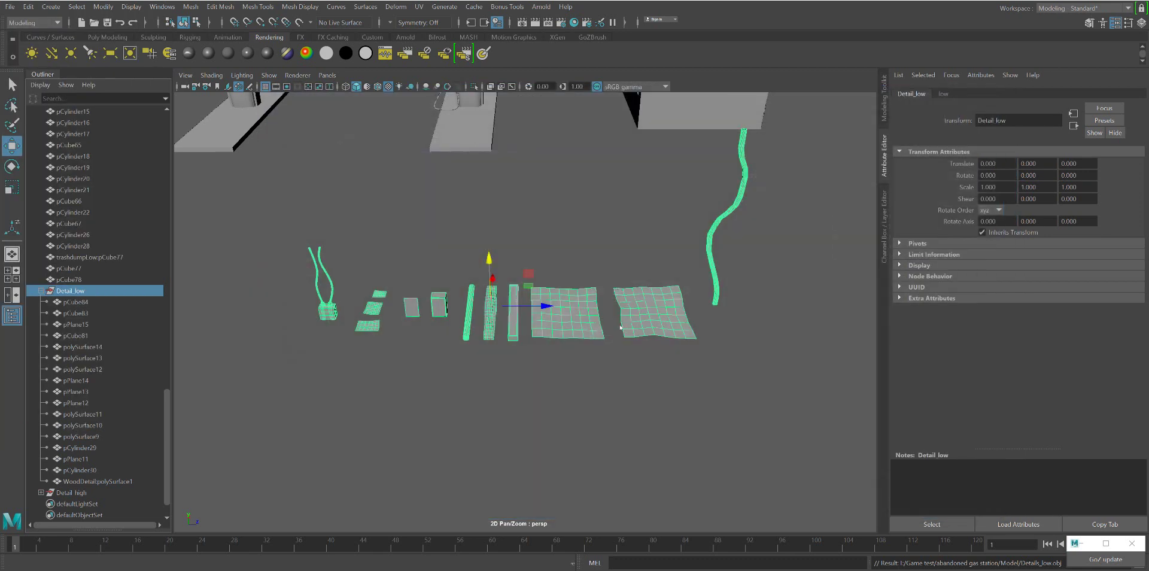
pyautogui.click(80, 492)
# Step: Export the Detail_high group over Details_high.obj, confirm the replacement, and clear the selection
pyautogui.click(6, 7)
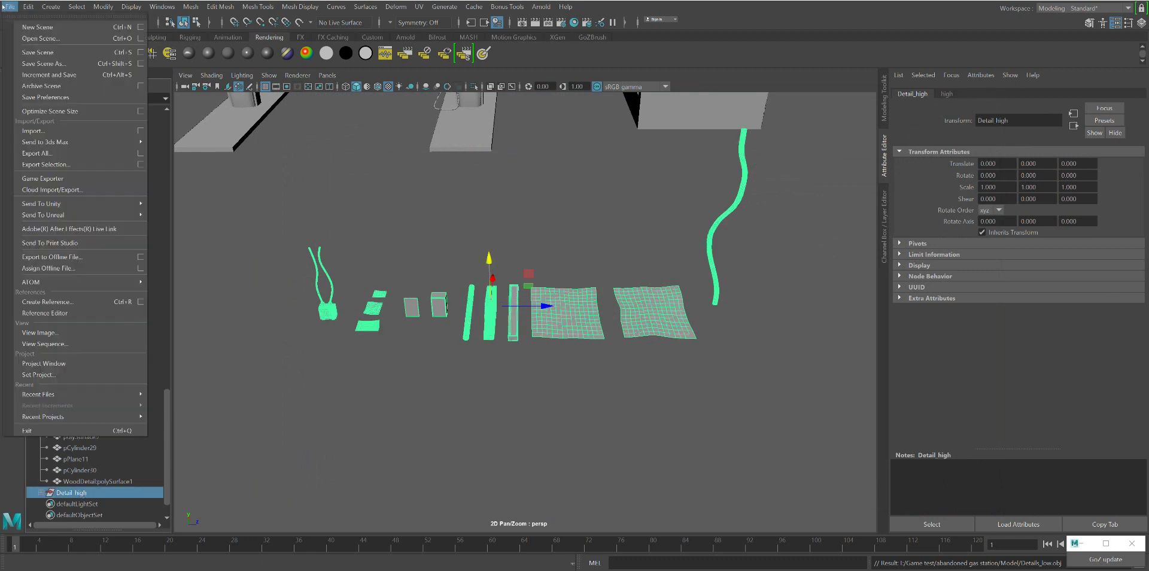
pyautogui.click(62, 165)
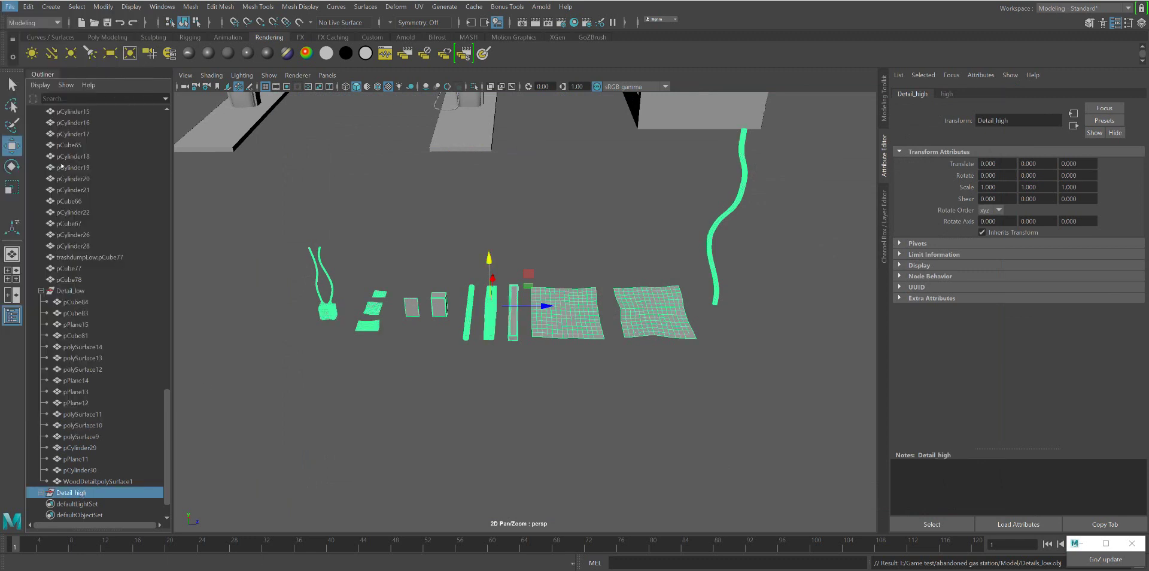
pyautogui.doubleClick(364, 147)
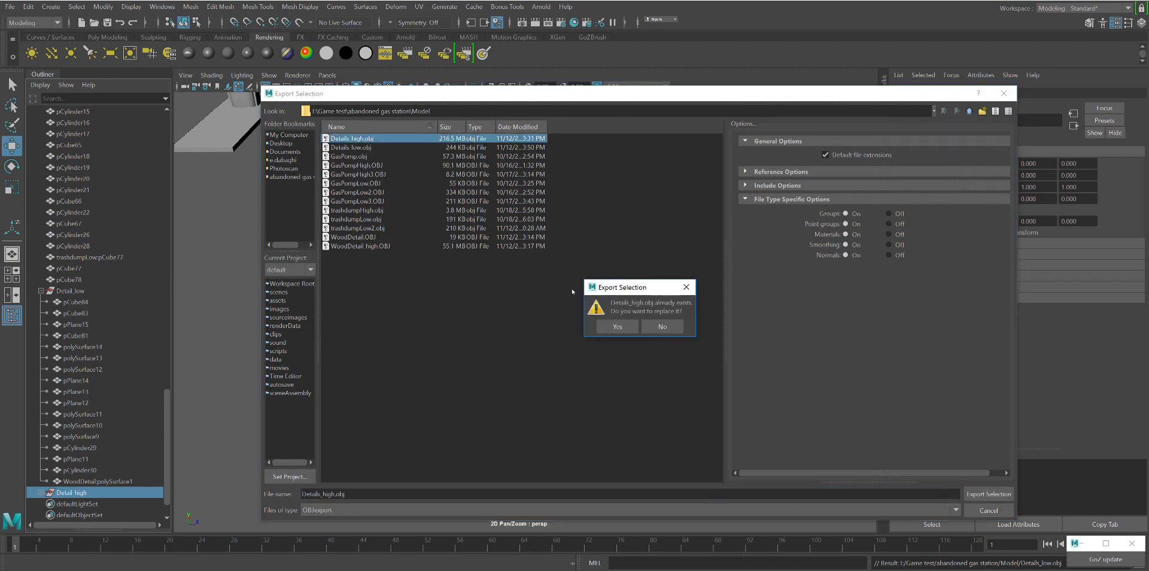
pyautogui.click(620, 328)
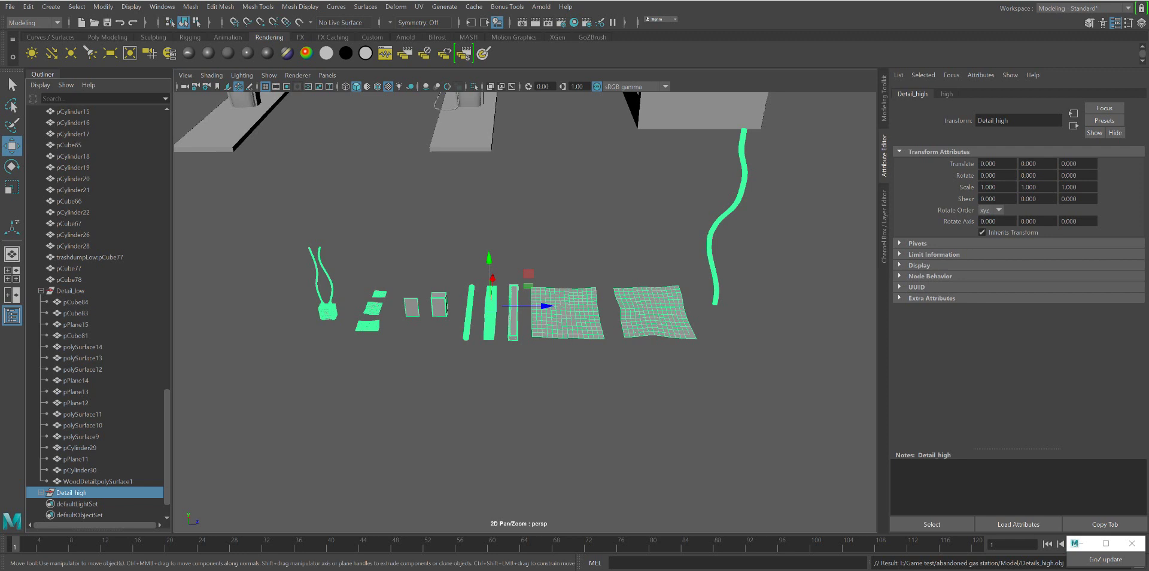
pyautogui.press('F8')
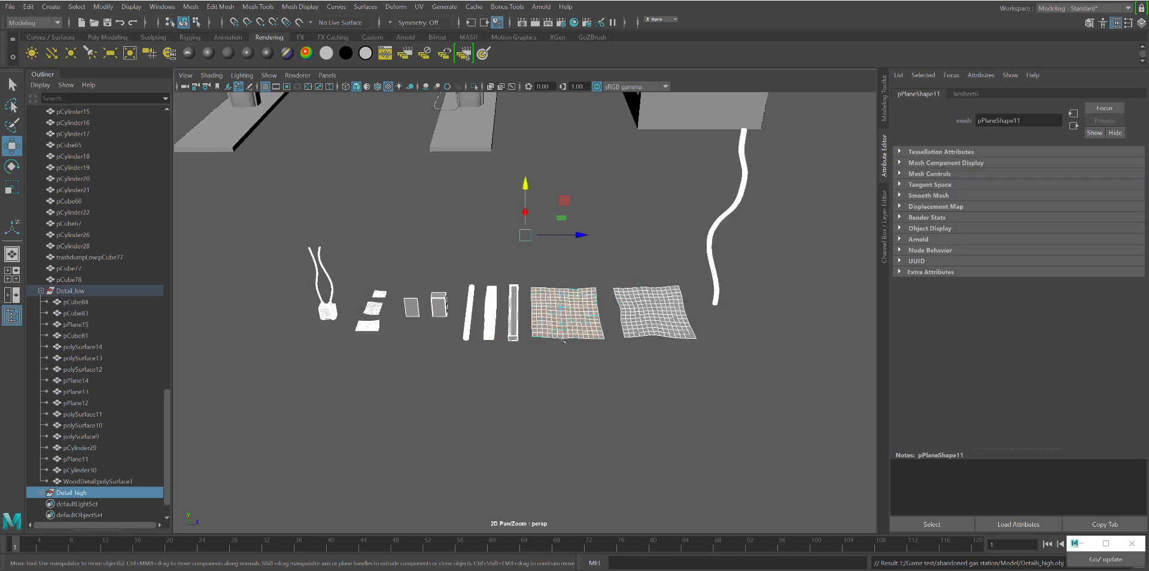
# Step: Select pPlane11, then clear the selection so nothing in the scene is selected
pyautogui.click(563, 340)
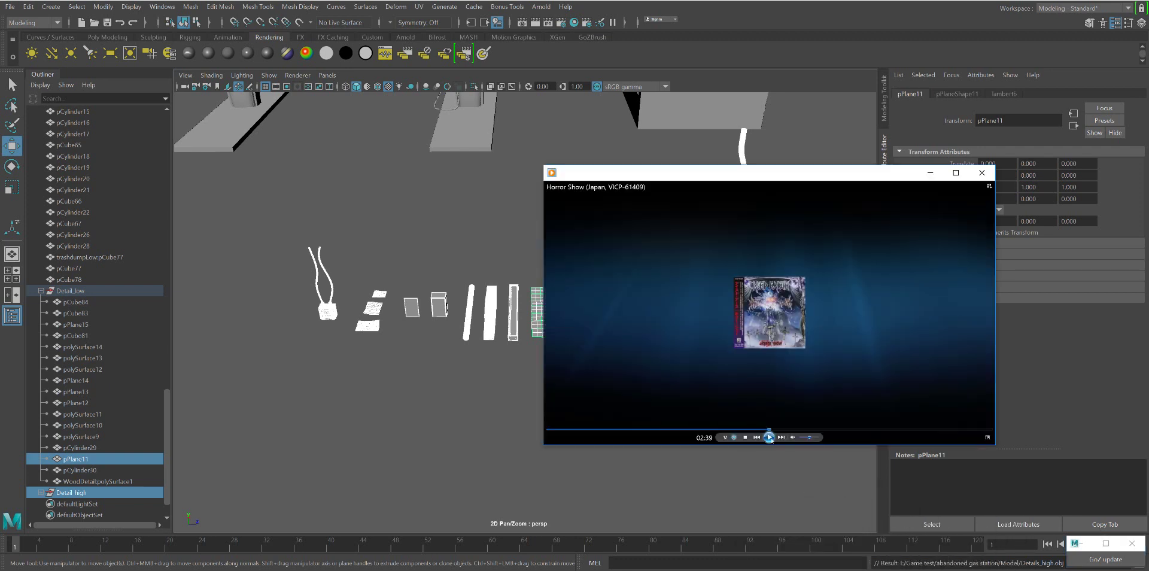
pyautogui.click(768, 496)
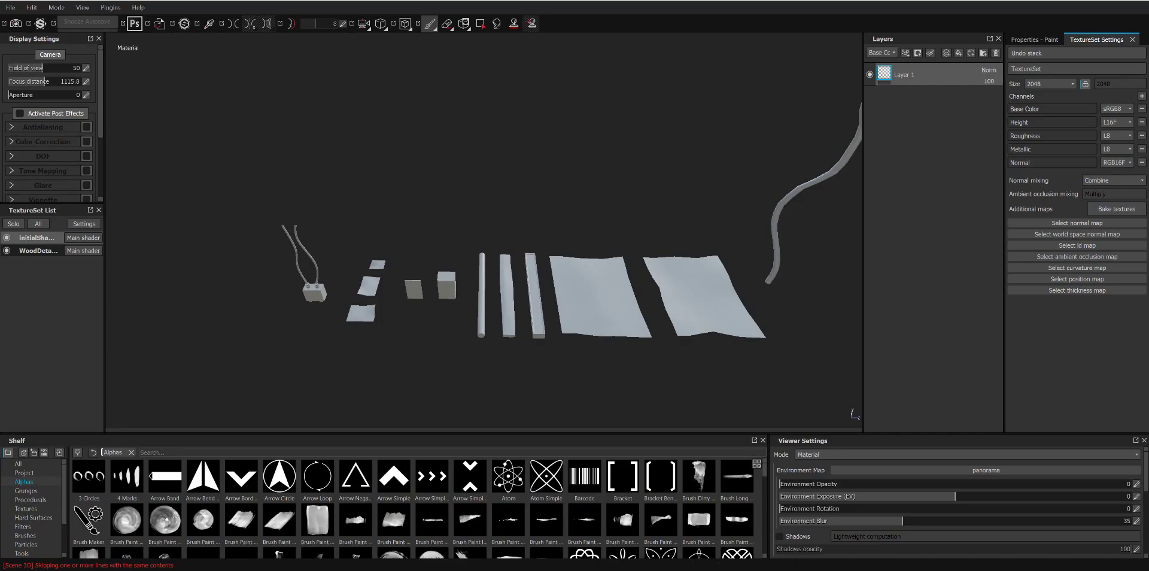
# Step: Discard the old project and create a new one from Details_low.obj
pyautogui.hotkey('ctrl', 'n')
pyautogui.click(543, 303)
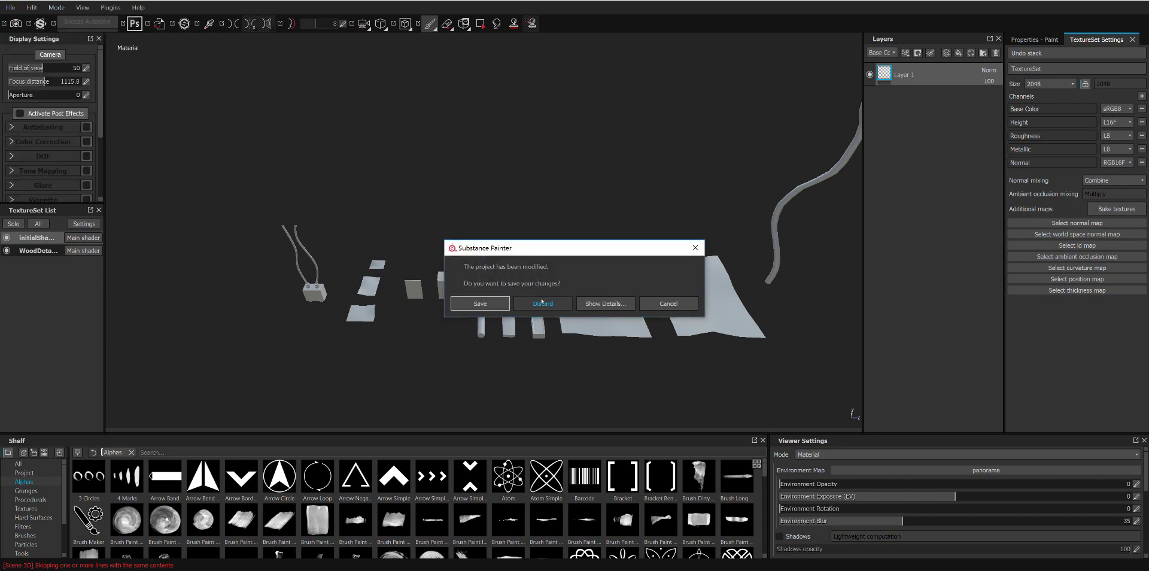
pyautogui.click(672, 180)
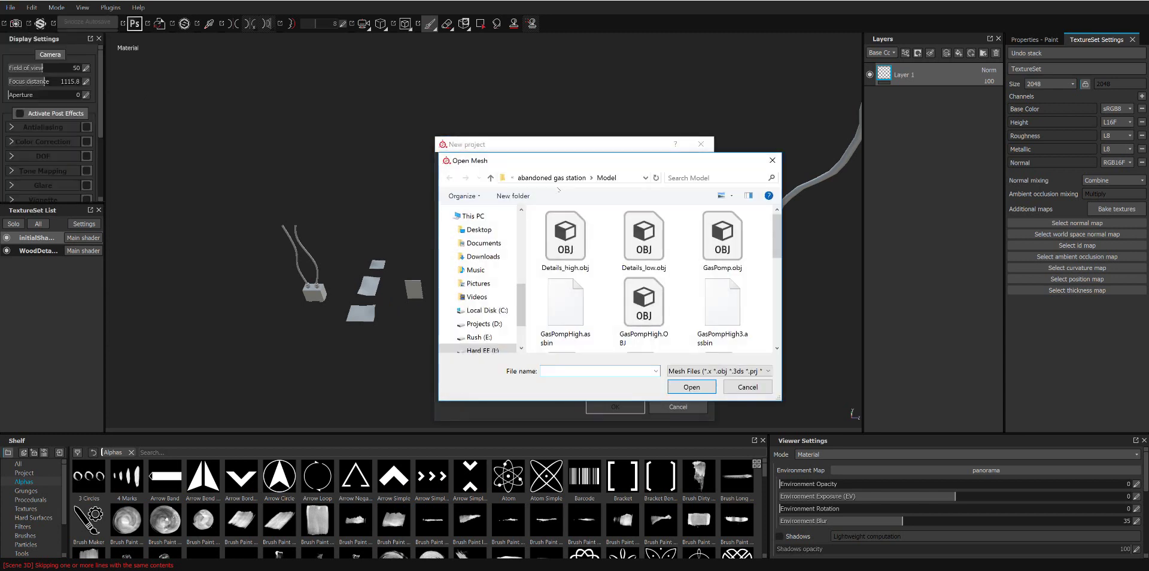
pyautogui.doubleClick(643, 239)
pyautogui.click(614, 407)
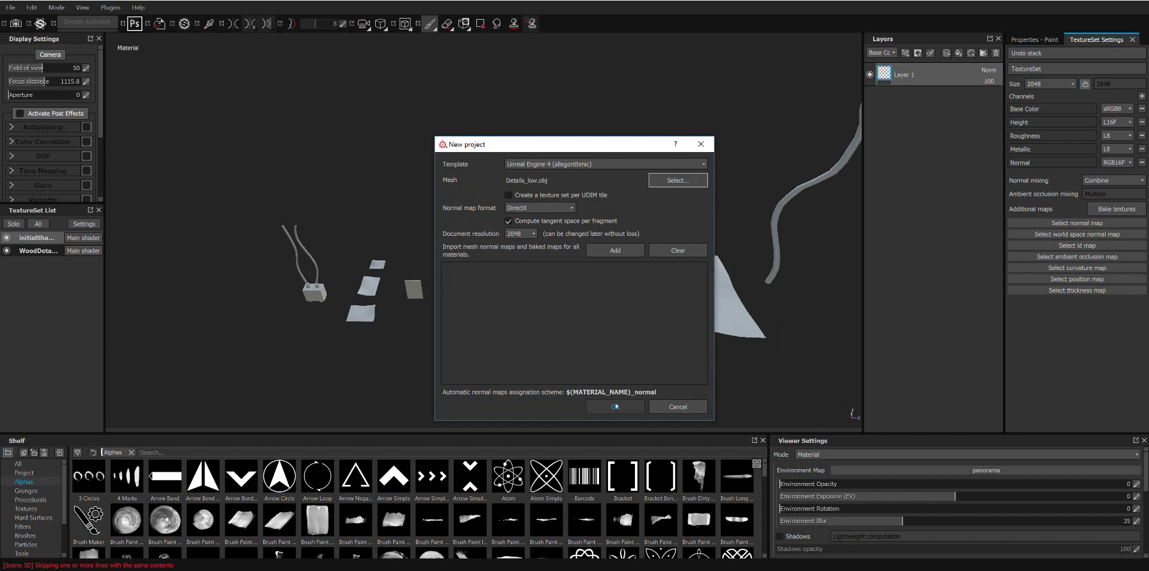
# Step: Go through the File menu, then open the Bake textures settings
pyautogui.click(10, 7)
pyautogui.click(90, 21)
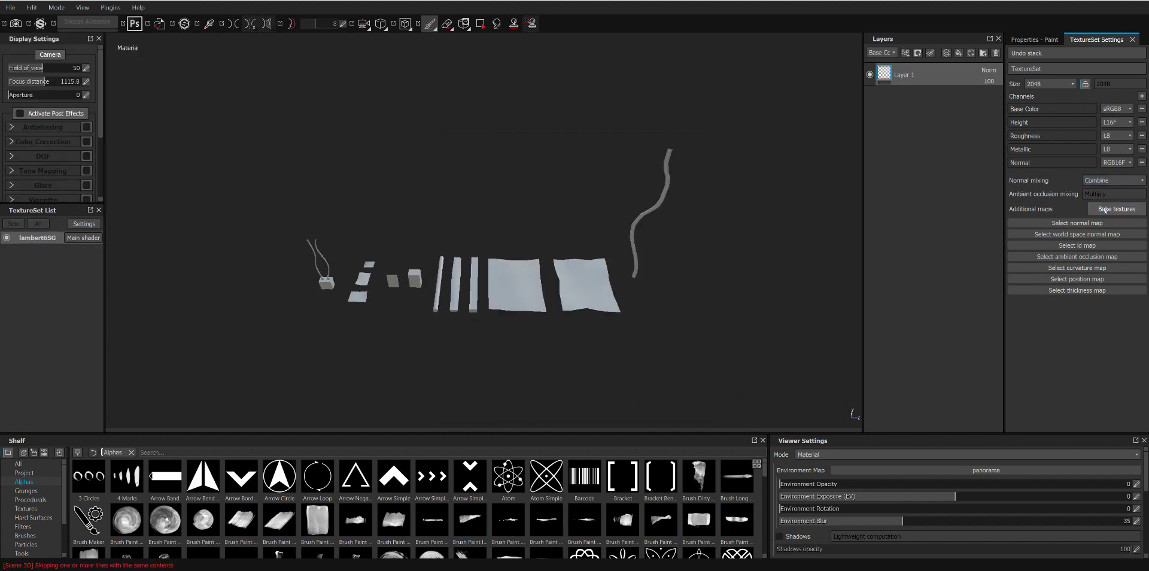
pyautogui.click(1116, 209)
# Step: Load Details_high.obj, match meshes By Mesh Name, and set antialiasing to Subsampling 2x2
pyautogui.click(726, 190)
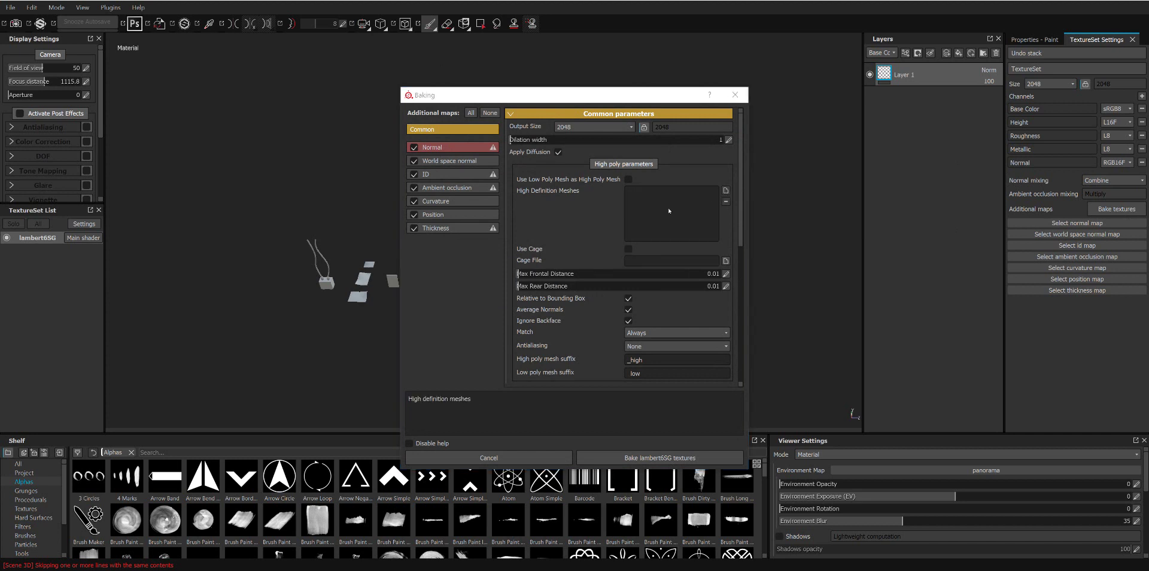
pyautogui.doubleClick(533, 193)
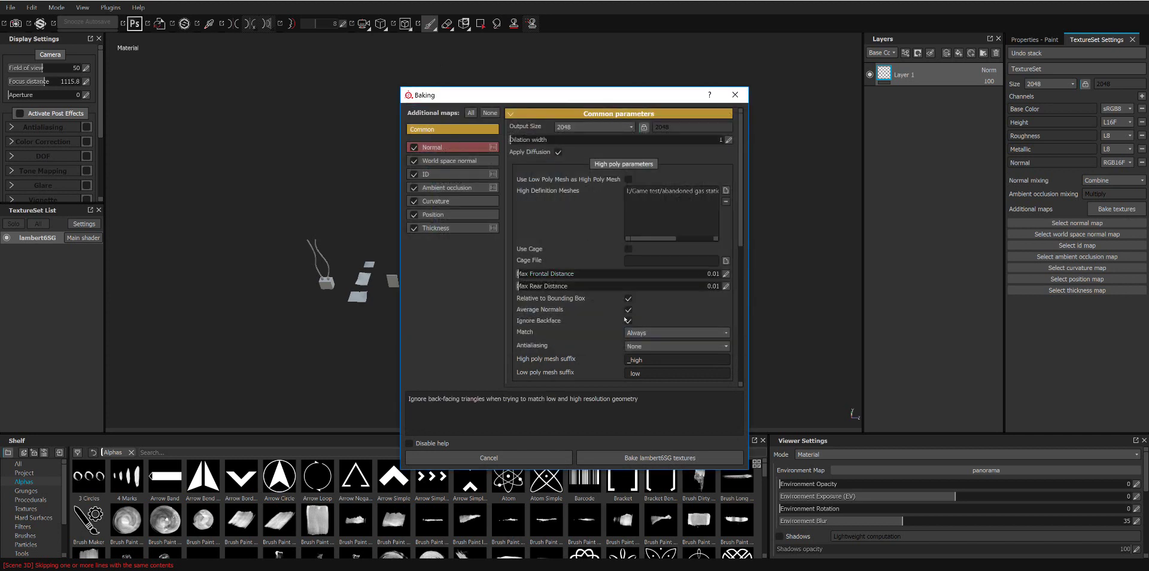
pyautogui.click(646, 333)
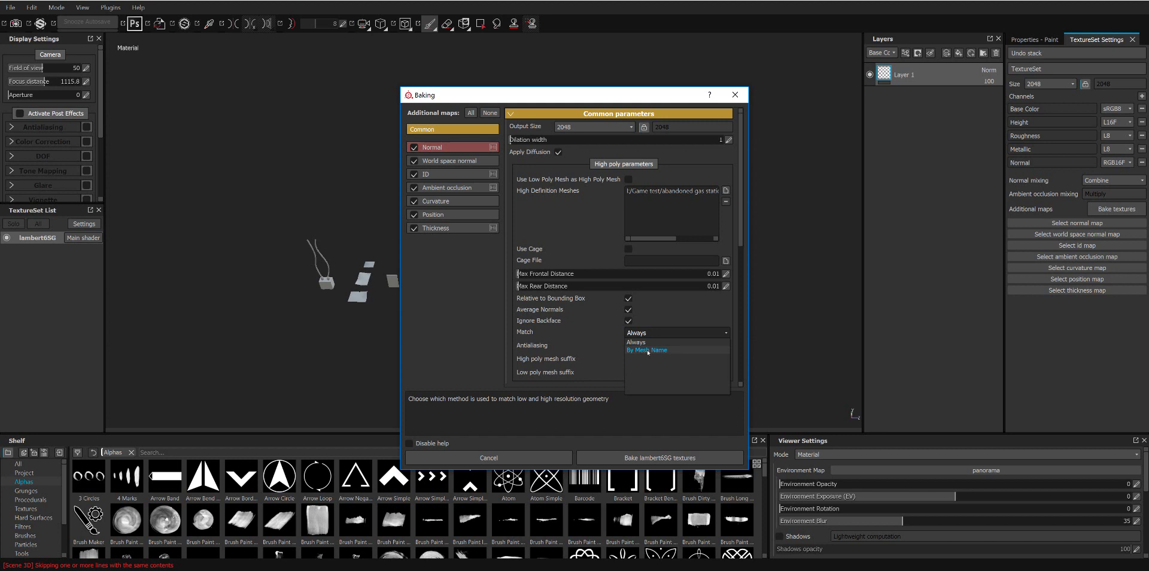
pyautogui.click(647, 350)
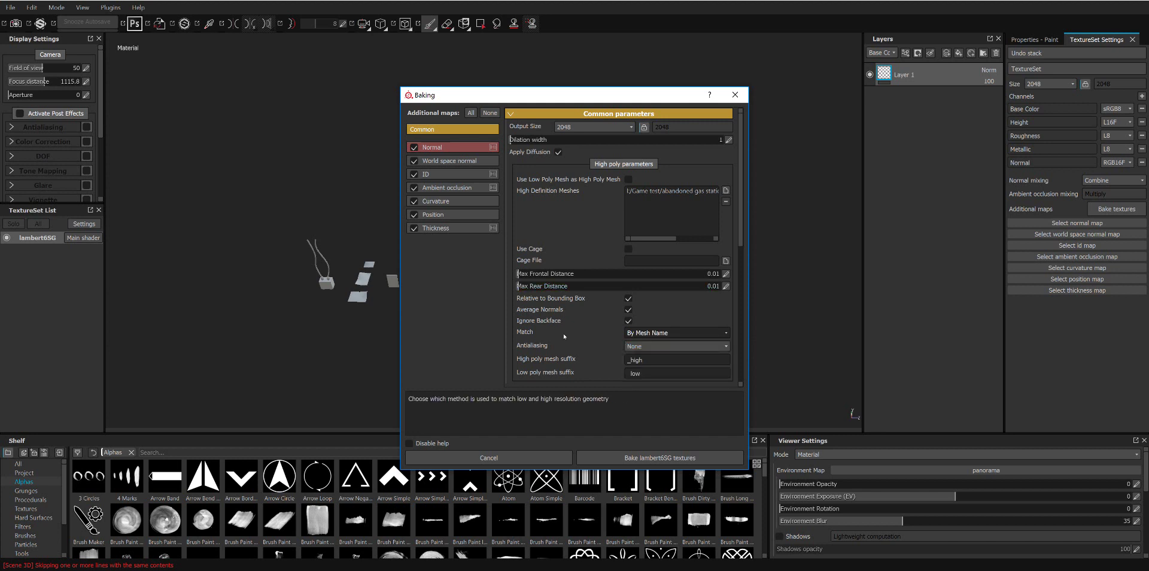
pyautogui.click(629, 347)
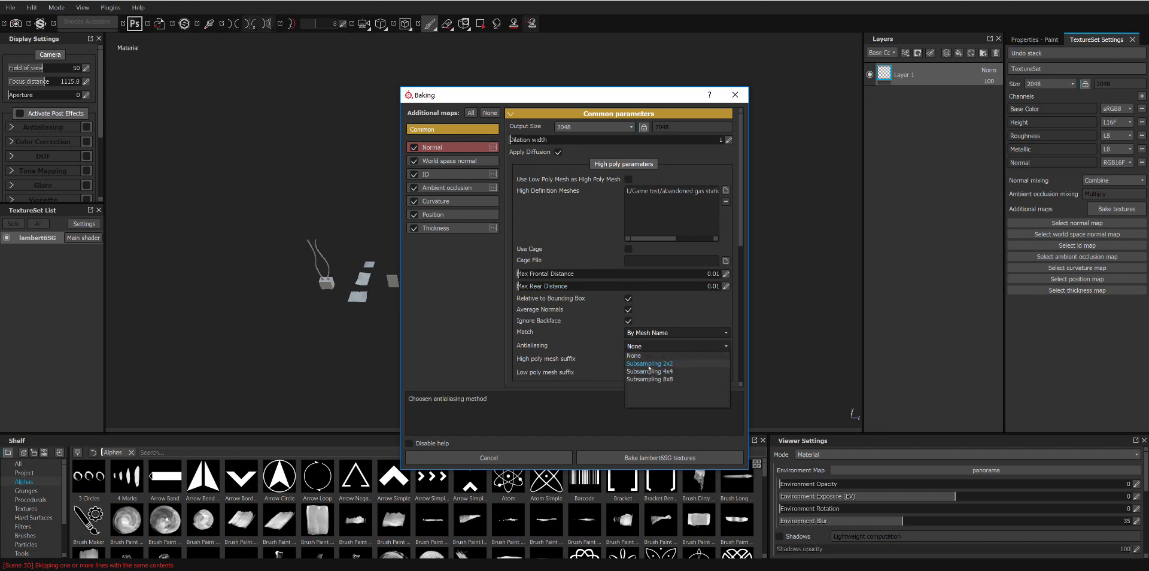
pyautogui.click(647, 359)
# Step: Set the ID map's Color Source to Mesh ID and bake all selected maps
pyautogui.click(455, 174)
pyautogui.click(618, 126)
pyautogui.click(615, 151)
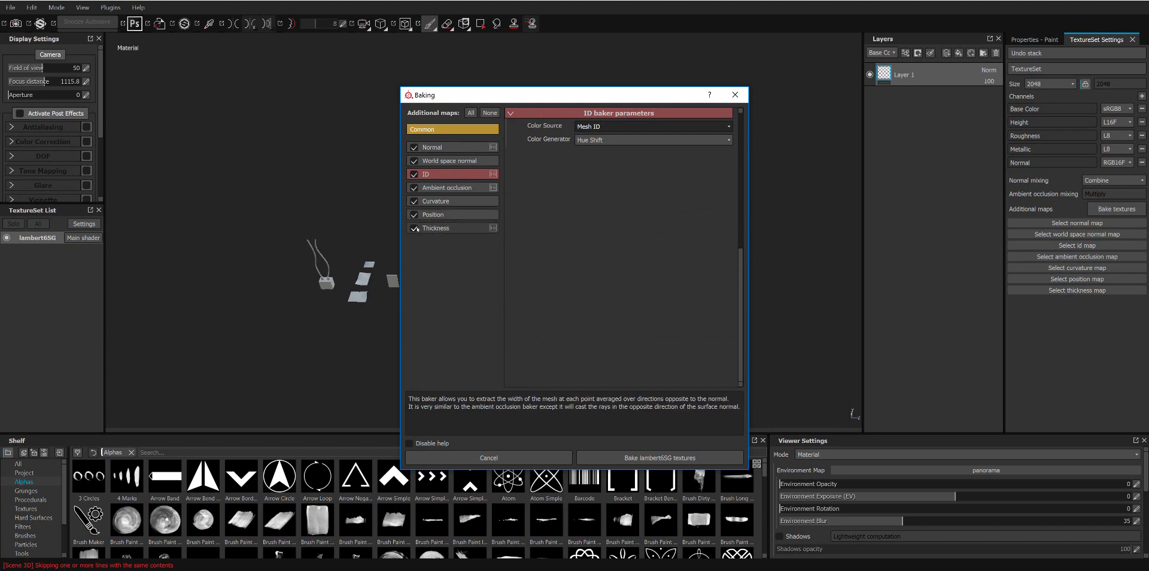
pyautogui.click(628, 458)
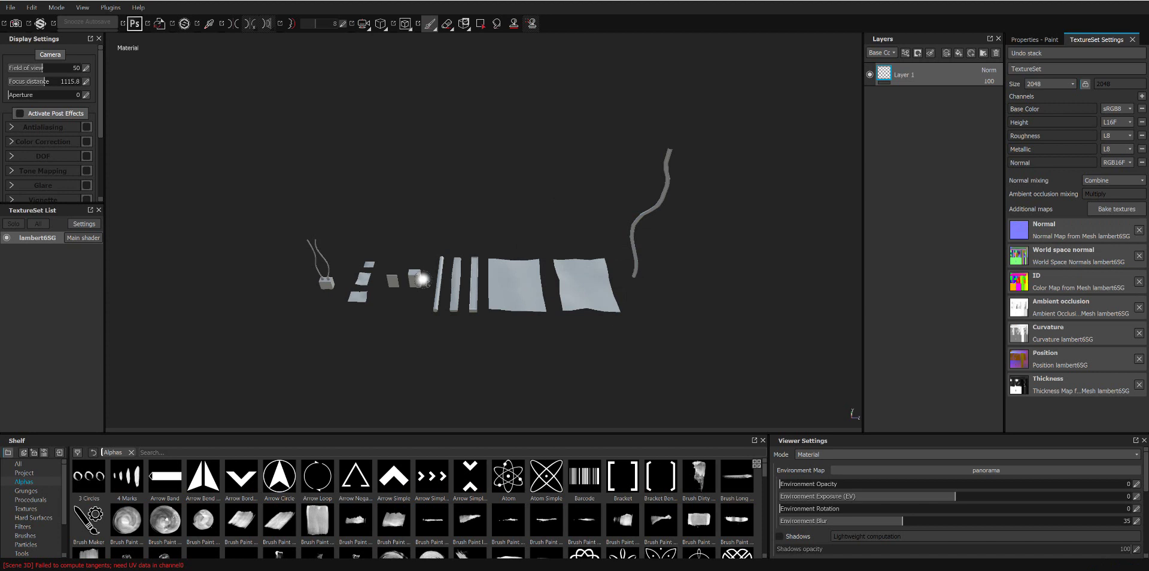
pyautogui.scroll(3, 422, 279)
pyautogui.scroll(2, 478, 293)
pyautogui.scroll(3, 552, 309)
pyautogui.scroll(3, 685, 243)
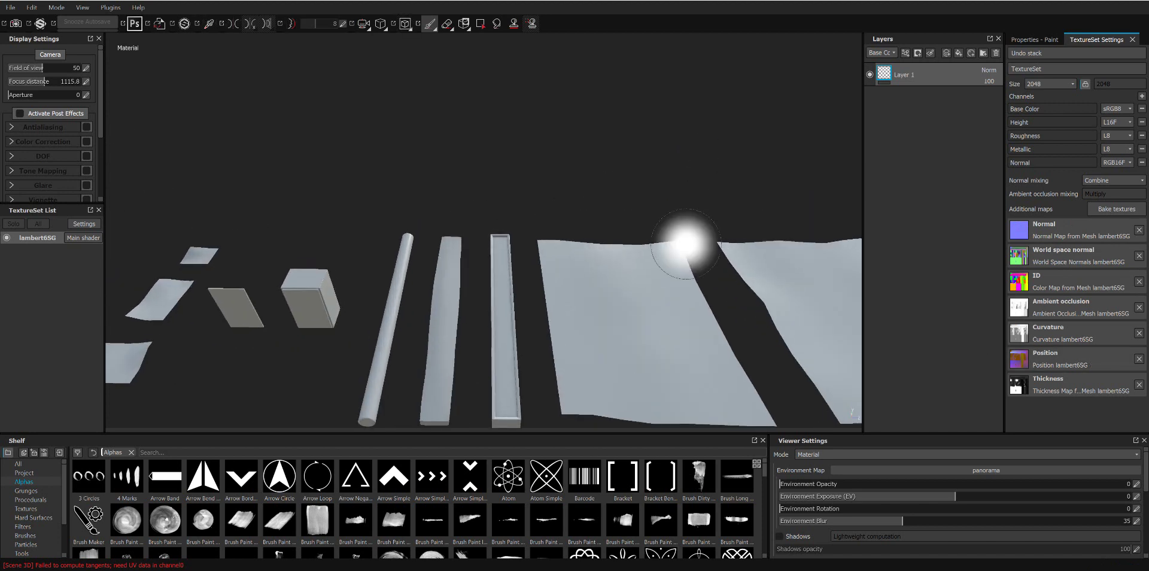
pyautogui.scroll(-3, 682, 228)
pyautogui.moveTo(670, 174)
pyautogui.keyDown('alt'); pyautogui.mouseDown()
pyautogui.moveTo(580, 205)
pyautogui.moveTo(520, 179)
pyautogui.moveTo(518, 231)
pyautogui.moveTo(558, 259)
pyautogui.moveTo(514, 239)
pyautogui.mouseUp(); pyautogui.keyUp('alt')
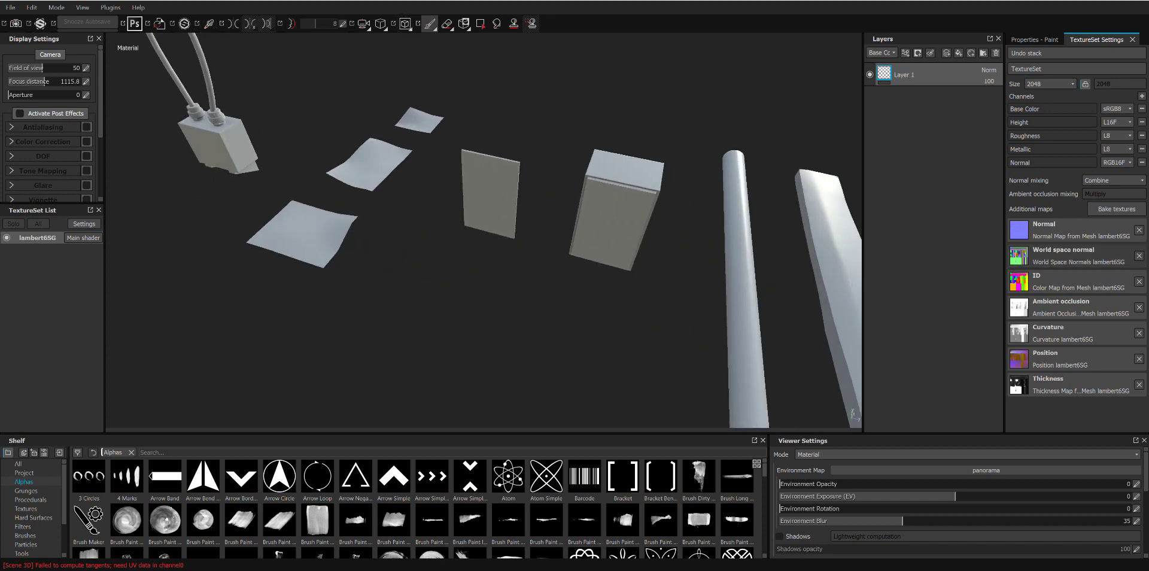
pyautogui.moveTo(563, 213)
pyautogui.keyDown('alt'); pyautogui.mouseDown()
pyautogui.moveTo(826, 290)
pyautogui.moveTo(724, 270)
pyautogui.moveTo(631, 217)
pyautogui.moveTo(748, 240)
pyautogui.moveTo(487, 267)
pyautogui.moveTo(688, 252)
pyautogui.moveTo(708, 277)
pyautogui.moveTo(736, 190)
pyautogui.moveTo(720, 165)
pyautogui.moveTo(720, 249)
pyautogui.moveTo(628, 263)
pyautogui.moveTo(671, 234)
pyautogui.mouseUp(); pyautogui.keyUp('alt')
# Step: Discard the baked project, create a new one from Details_low.obj, and open Bake textures
pyautogui.click(10, 7)
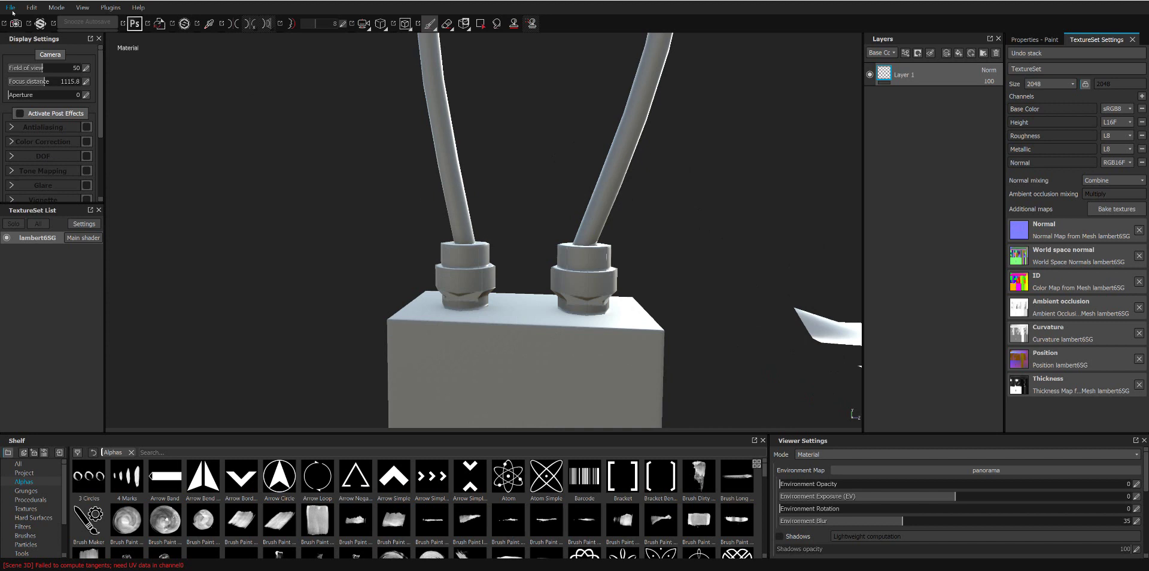
pyautogui.click(27, 60)
pyautogui.click(549, 303)
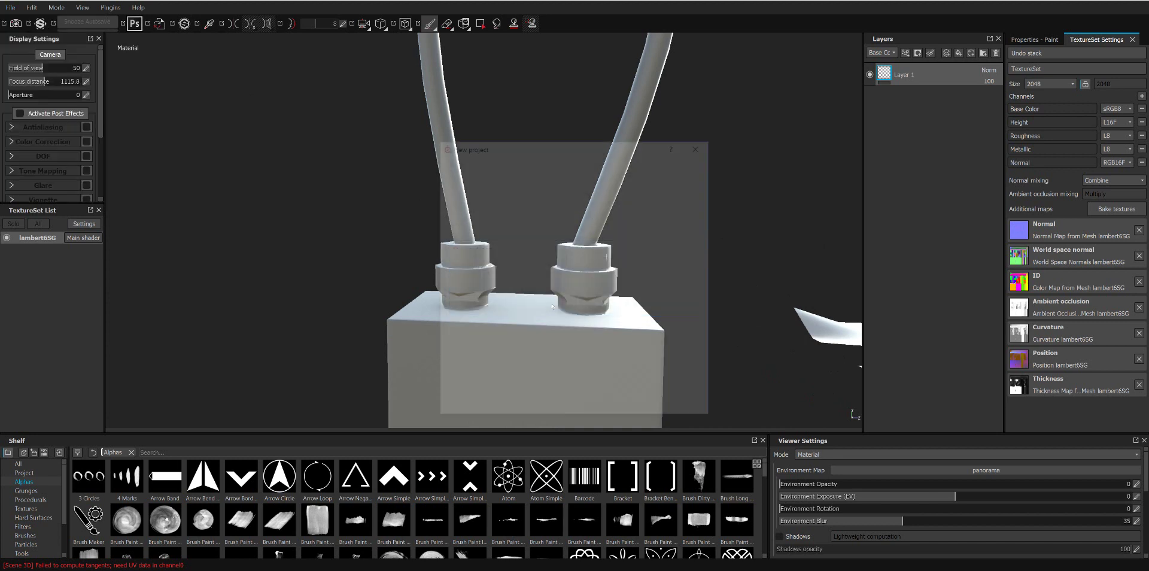
pyautogui.click(678, 180)
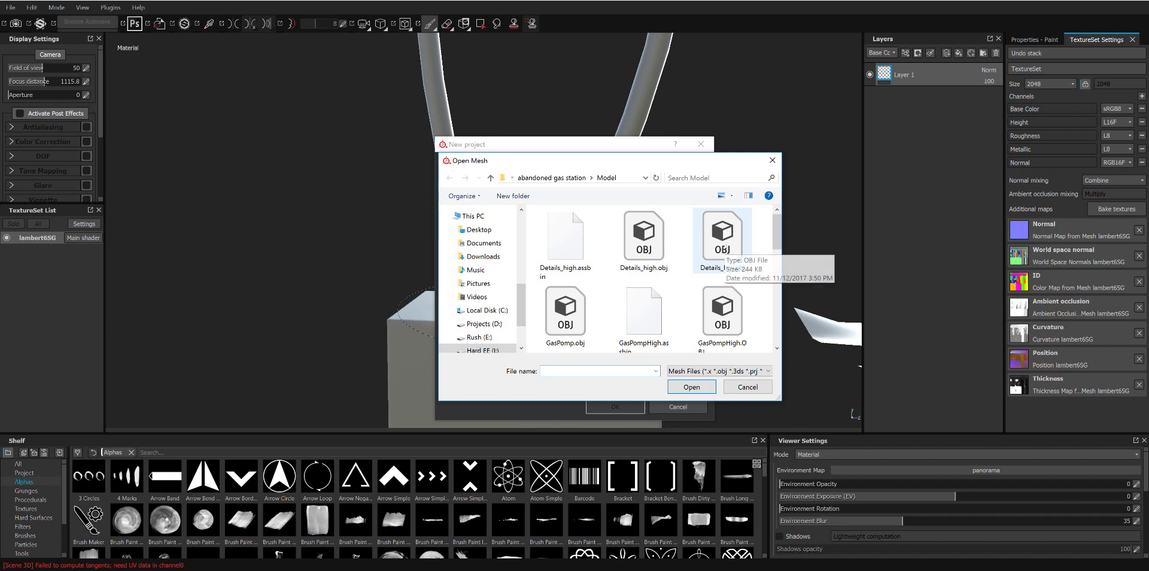
pyautogui.click(738, 271)
pyautogui.doubleClick(738, 270)
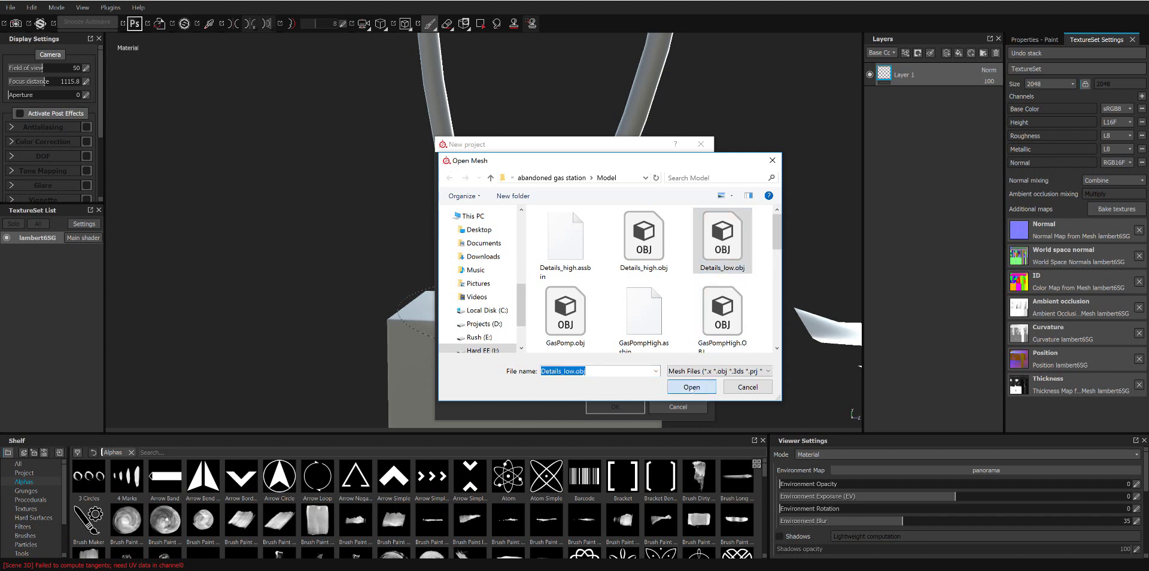
pyautogui.click(615, 406)
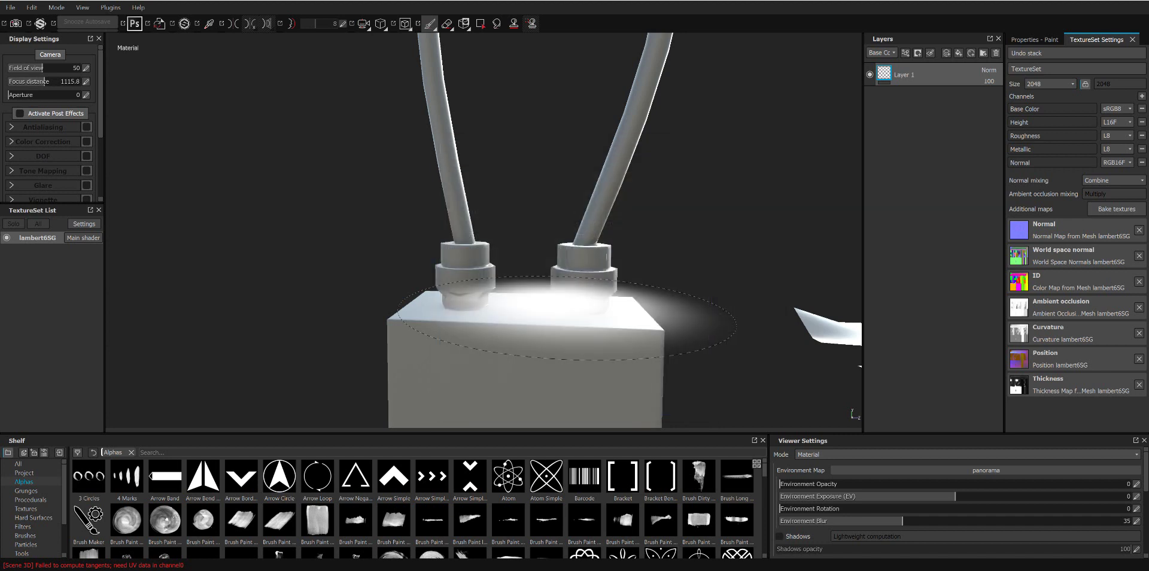
pyautogui.click(1094, 211)
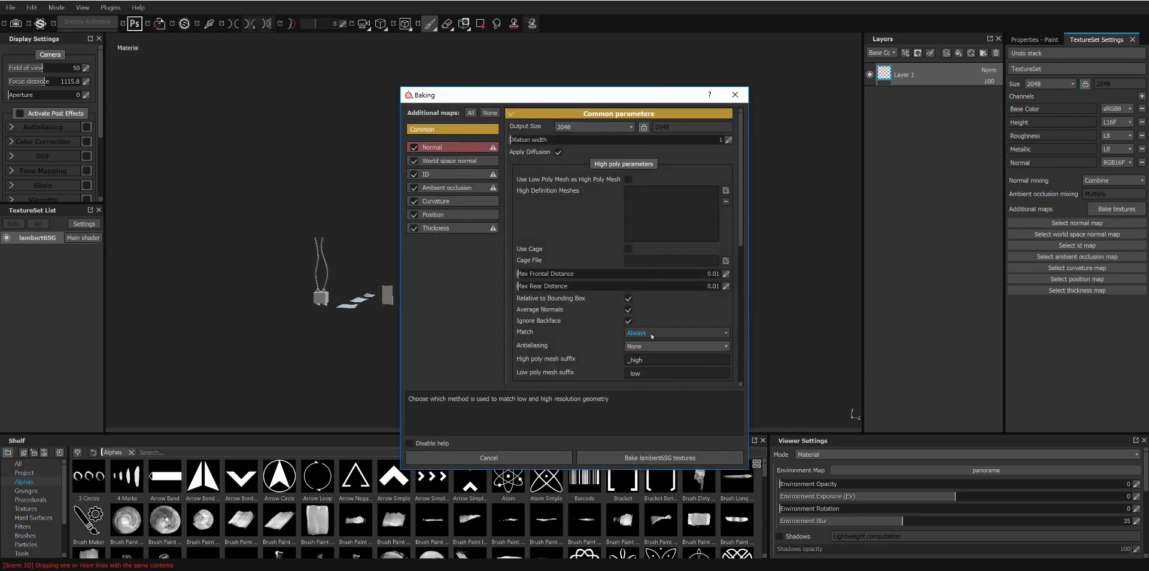
# Step: Add Details_high.obj as the high-poly bake mesh and set antialiasing to Subsampling 2x2
pyautogui.click(725, 190)
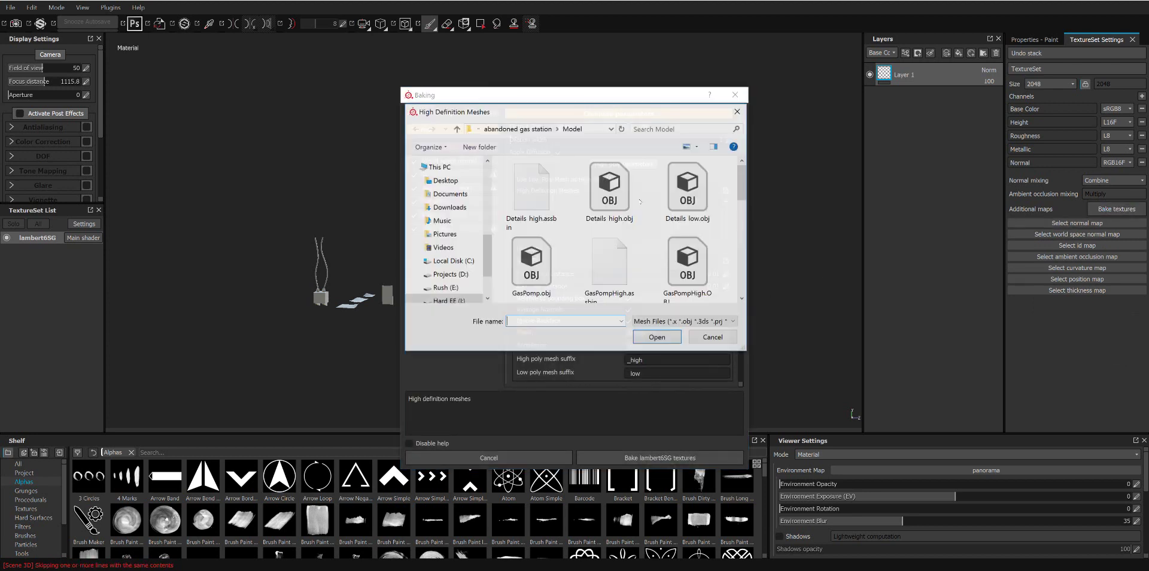
pyautogui.doubleClick(615, 190)
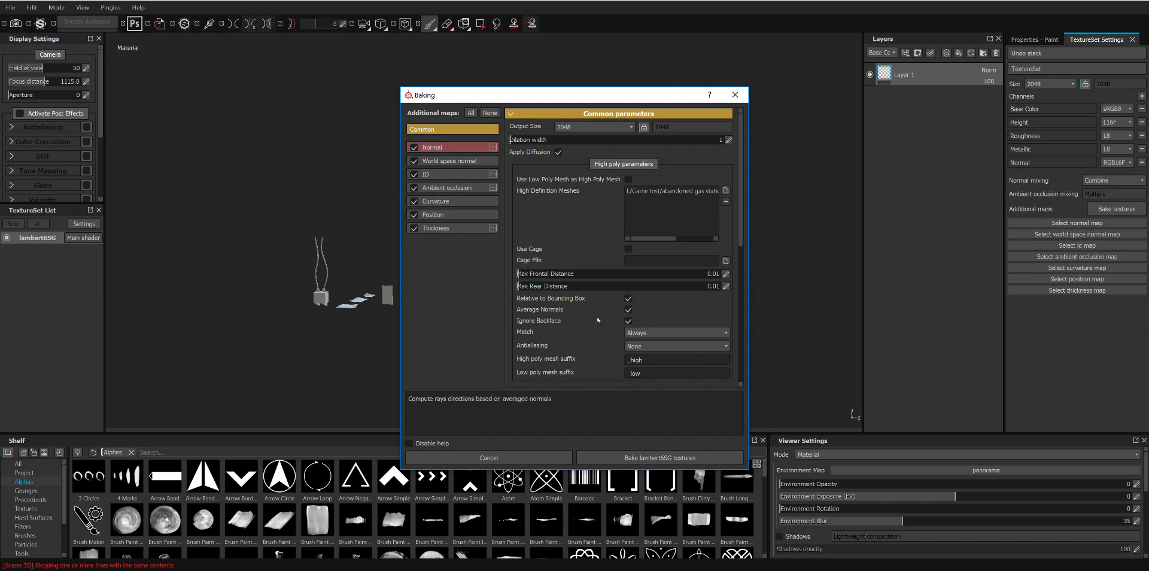
pyautogui.click(632, 349)
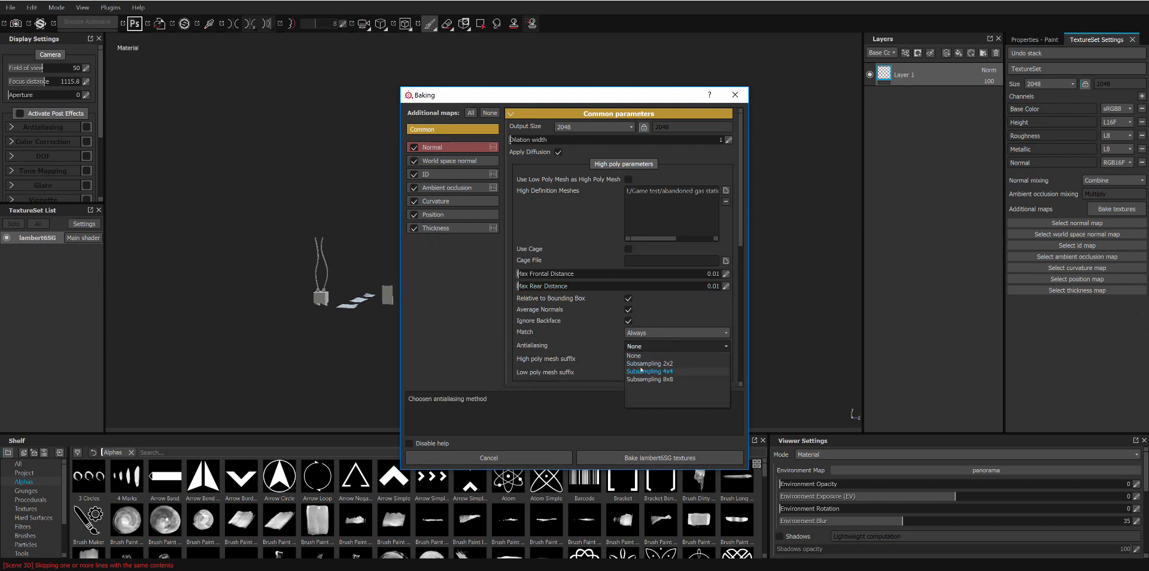
pyautogui.click(629, 364)
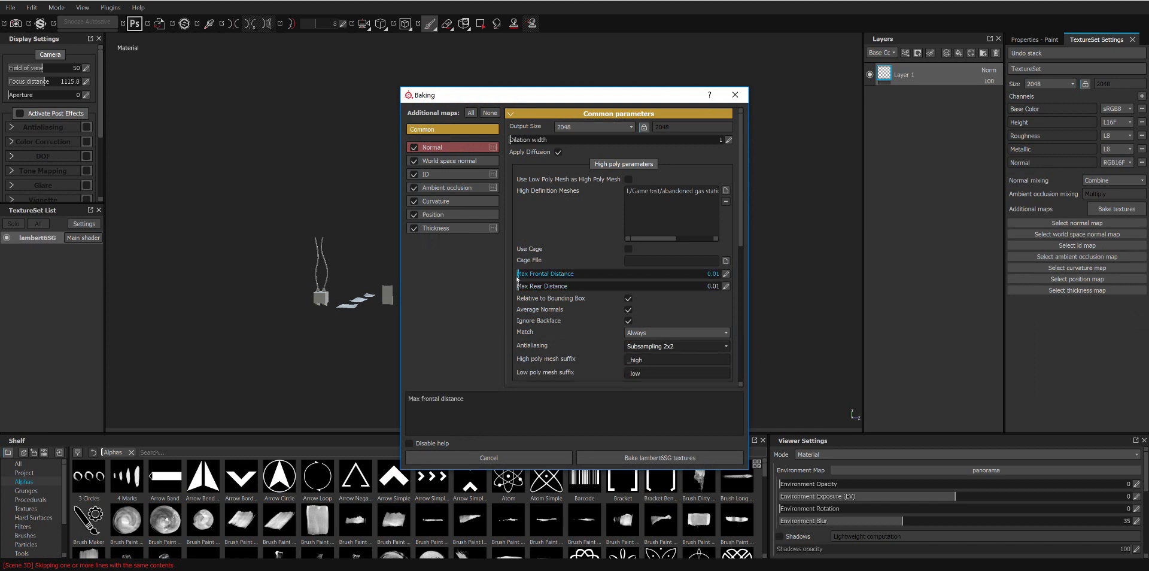
# Step: Set the ID map's colour source to Mesh ID and bake the lambert6SG textures
pyautogui.click(443, 174)
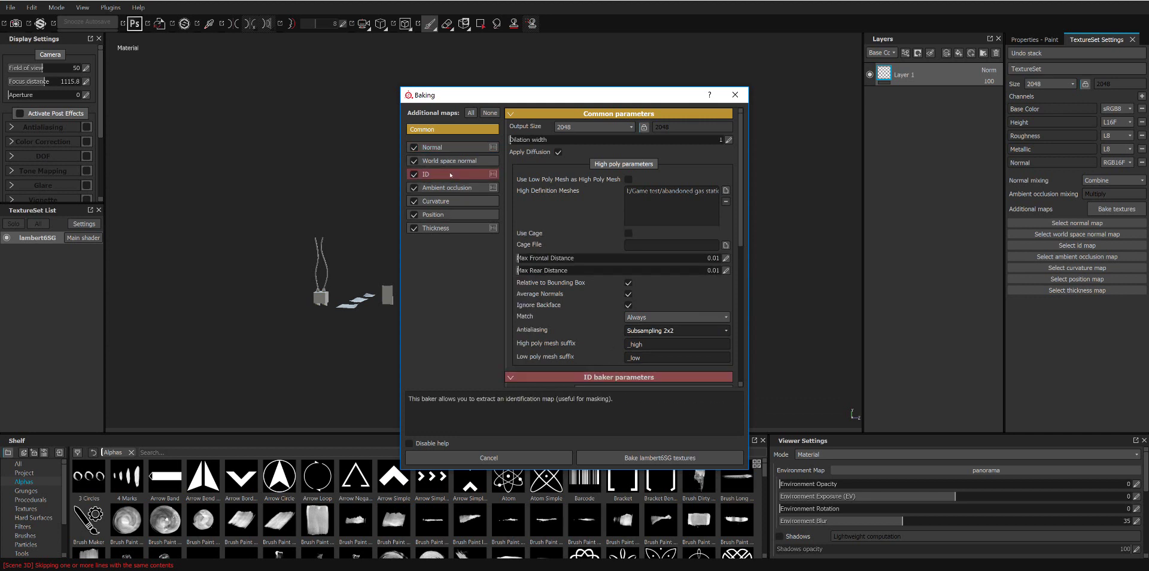
pyautogui.click(604, 126)
pyautogui.click(590, 144)
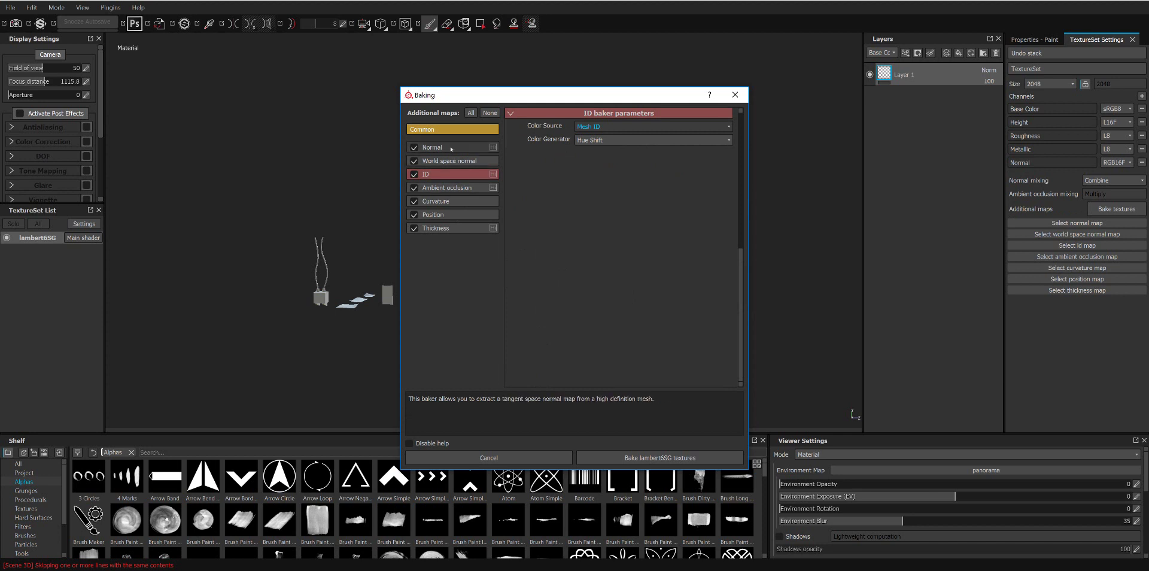
pyautogui.click(632, 457)
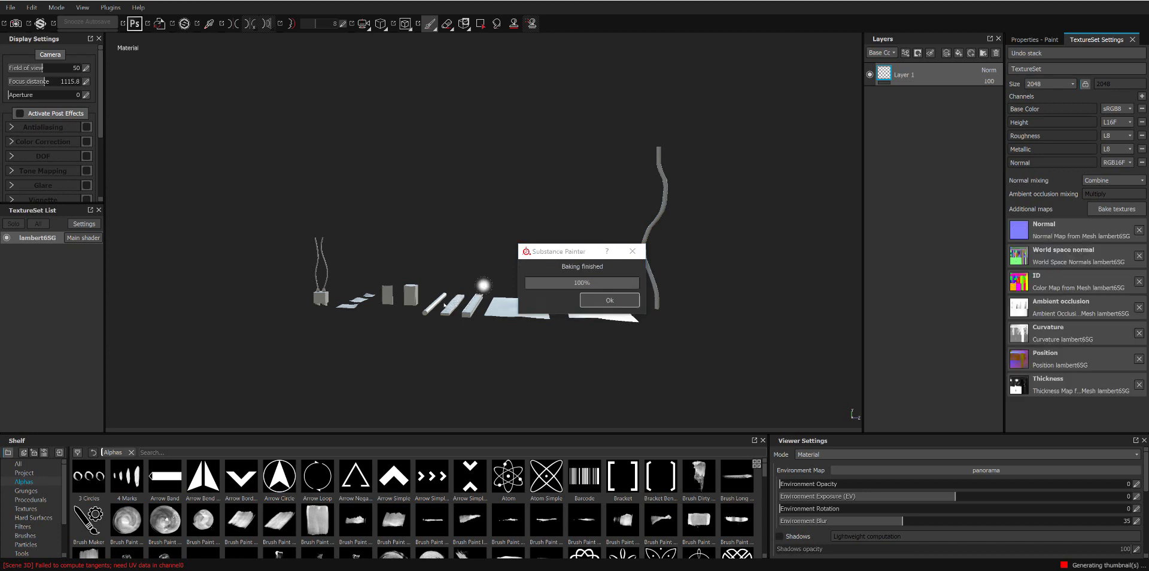
pyautogui.scroll(2, 484, 288)
pyautogui.scroll(3, 483, 288)
pyautogui.scroll(3, 484, 287)
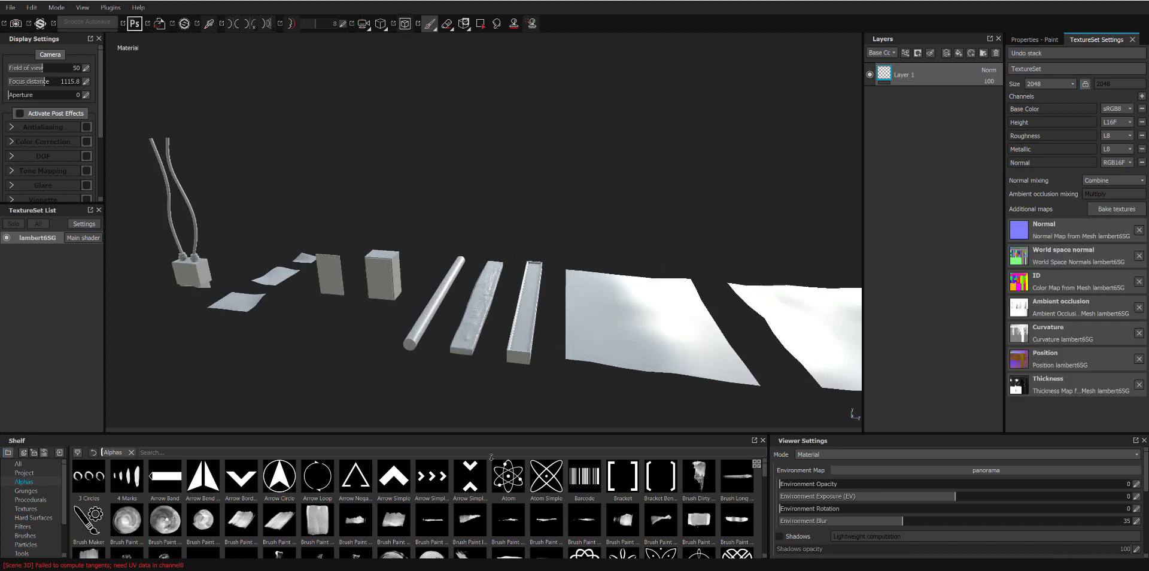
pyautogui.scroll(3, 484, 287)
pyautogui.moveTo(532, 328)
pyautogui.keyDown('alt'); pyautogui.mouseDown()
pyautogui.moveTo(546, 389)
pyautogui.moveTo(590, 323)
pyautogui.moveTo(552, 225)
pyautogui.moveTo(583, 118)
pyautogui.moveTo(552, 218)
pyautogui.moveTo(548, 320)
pyautogui.moveTo(482, 300)
pyautogui.moveTo(521, 241)
pyautogui.moveTo(644, 258)
pyautogui.moveTo(547, 246)
pyautogui.moveTo(496, 269)
pyautogui.moveTo(751, 251)
pyautogui.moveTo(586, 257)
pyautogui.moveTo(594, 312)
pyautogui.moveTo(530, 212)
pyautogui.moveTo(563, 251)
pyautogui.moveTo(687, 303)
pyautogui.moveTo(546, 231)
pyautogui.moveTo(608, 277)
pyautogui.moveTo(638, 236)
pyautogui.moveTo(480, 210)
pyautogui.moveTo(464, 110)
pyautogui.moveTo(561, 206)
pyautogui.moveTo(549, 233)
pyautogui.moveTo(539, 179)
pyautogui.moveTo(549, 269)
pyautogui.moveTo(555, 168)
pyautogui.moveTo(472, 222)
pyautogui.moveTo(537, 228)
pyautogui.moveTo(457, 261)
pyautogui.moveTo(431, 250)
pyautogui.moveTo(487, 264)
pyautogui.moveTo(500, 264)
pyautogui.moveTo(497, 249)
pyautogui.moveTo(564, 316)
pyautogui.moveTo(440, 274)
pyautogui.moveTo(449, 256)
pyautogui.moveTo(447, 288)
pyautogui.mouseUp(); pyautogui.keyUp('alt')
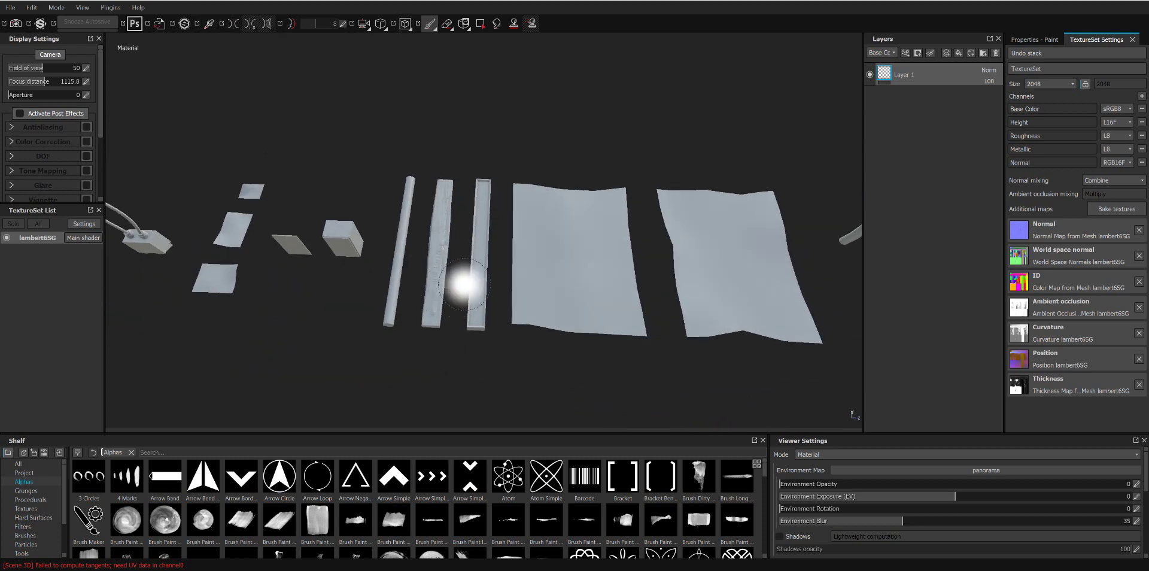
pyautogui.keyDown('alt'); pyautogui.moveTo(643, 225); pyautogui.dragTo(532, 194); pyautogui.keyUp('alt')
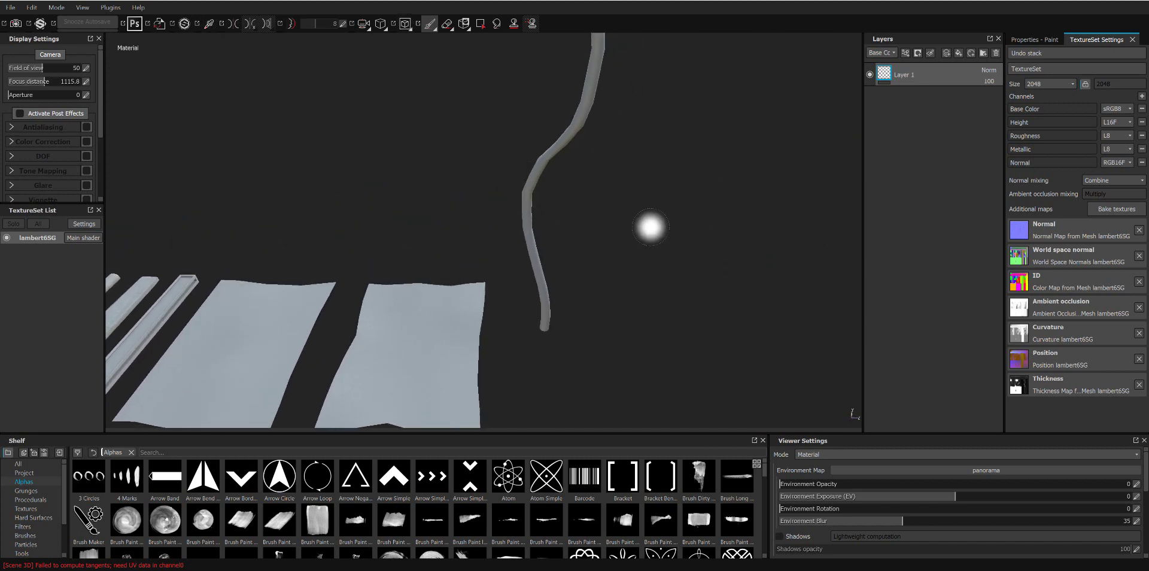
pyautogui.scroll(-2, 608, 172)
pyautogui.scroll(-2, 587, 136)
pyautogui.scroll(-2, 577, 162)
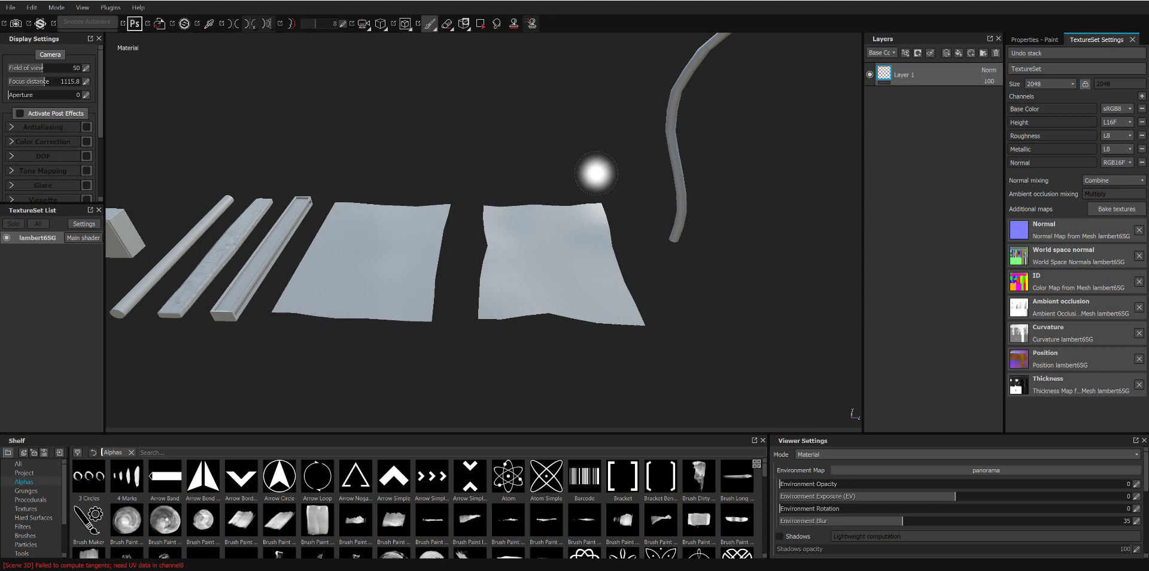
pyautogui.scroll(-3, 28, 542)
pyautogui.scroll(-2, 29, 542)
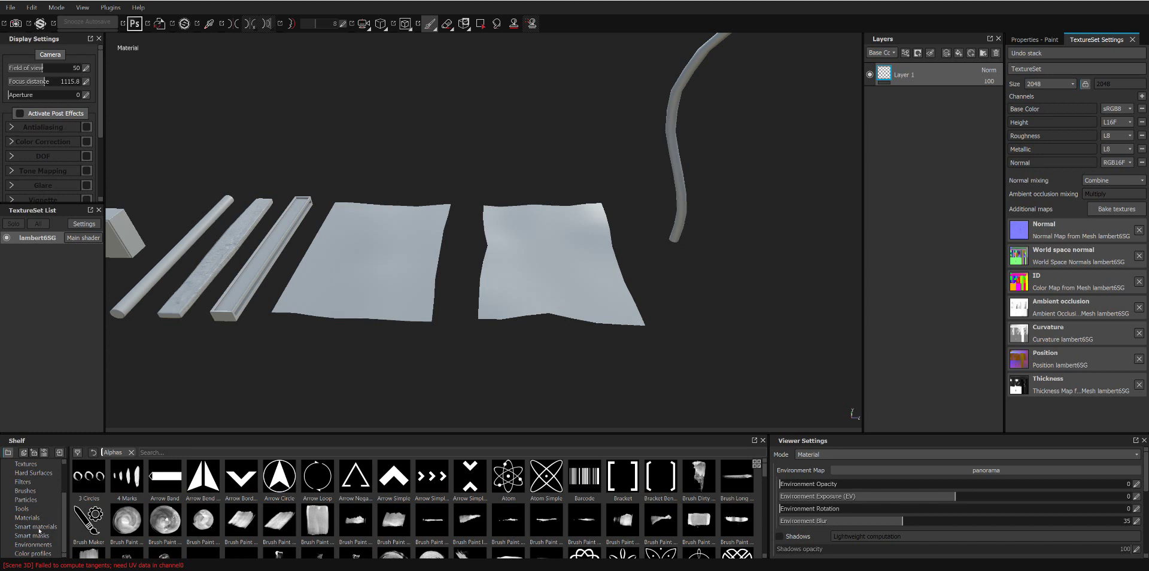
# Step: Browse the Smart materials and Materials shelves, enlarging the shelf and viewport and orbiting the meshes
pyautogui.click(37, 527)
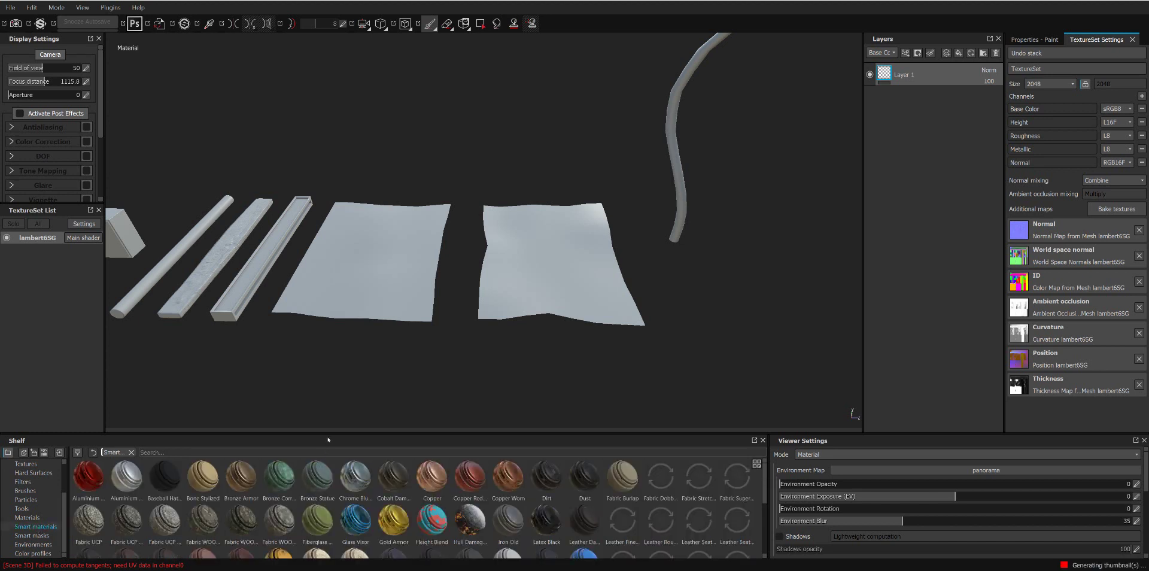
pyautogui.moveTo(333, 417); pyautogui.dragTo(357, 322)
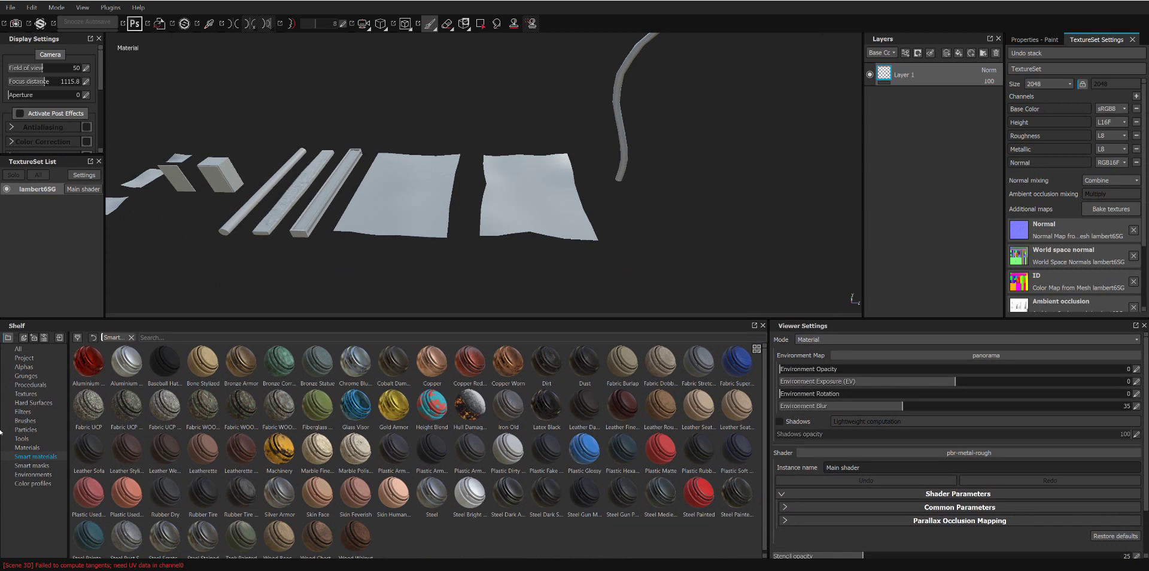
pyautogui.click(22, 447)
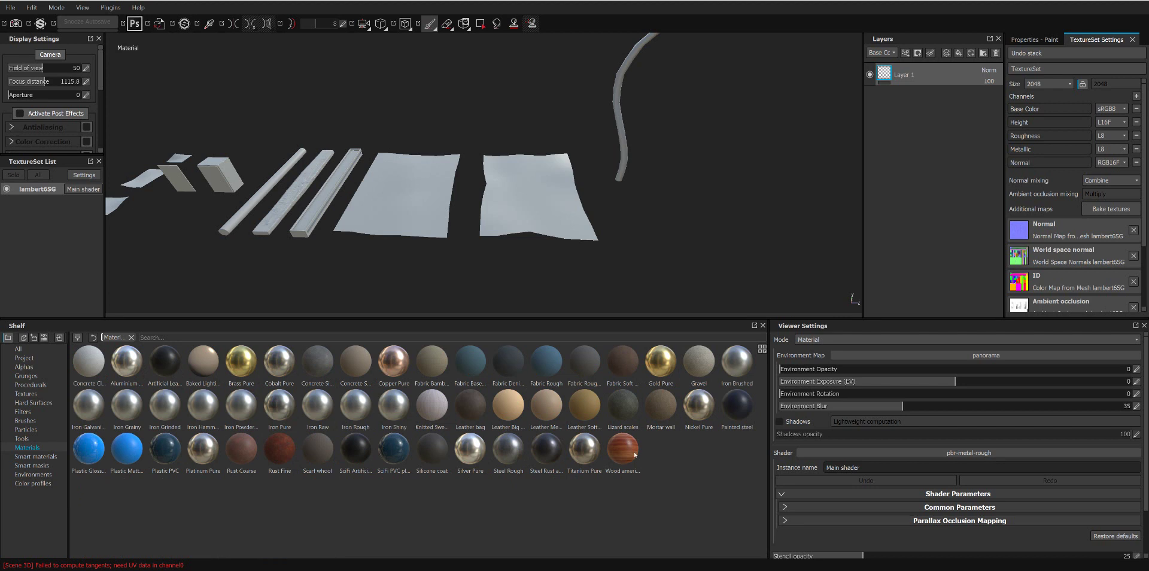
pyautogui.moveTo(622, 448)
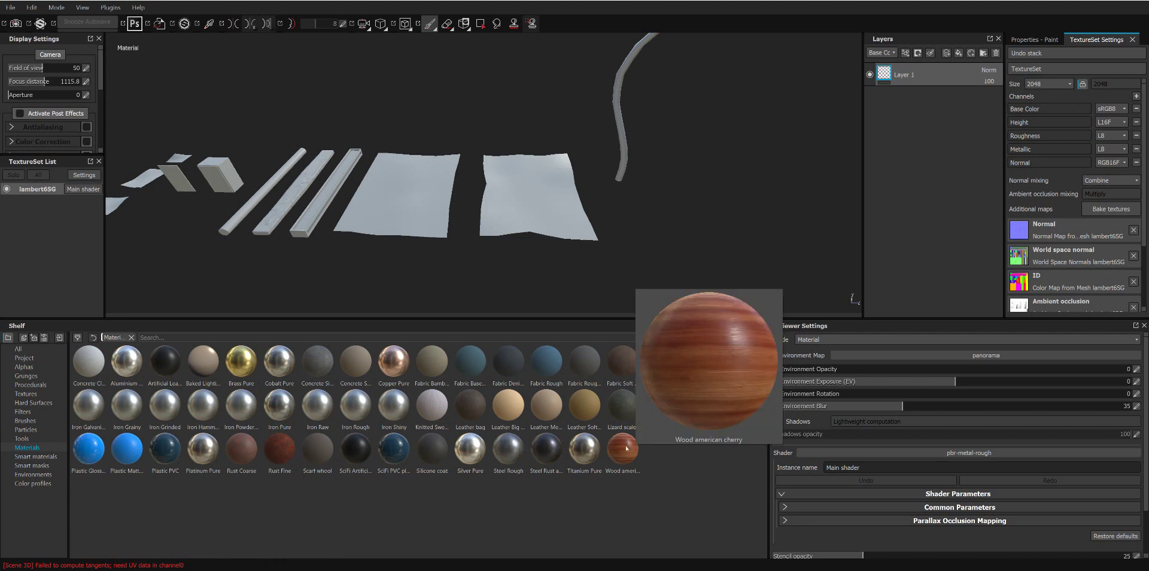
pyautogui.moveTo(502, 417); pyautogui.dragTo(655, 329)
pyautogui.moveTo(655, 334); pyautogui.dragTo(654, 366)
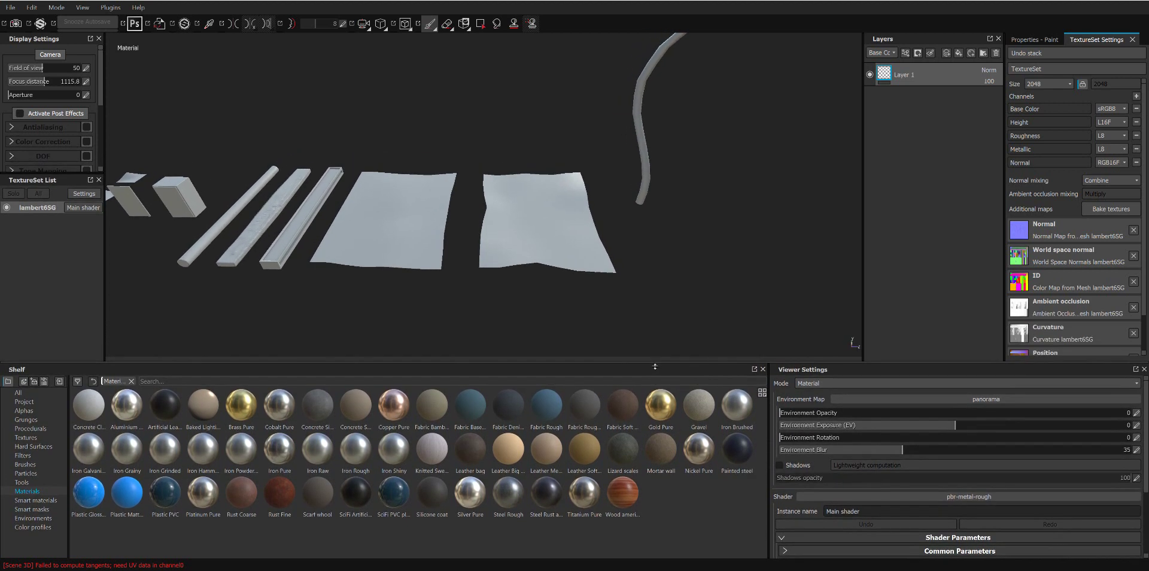
pyautogui.moveTo(655, 366); pyautogui.dragTo(654, 373)
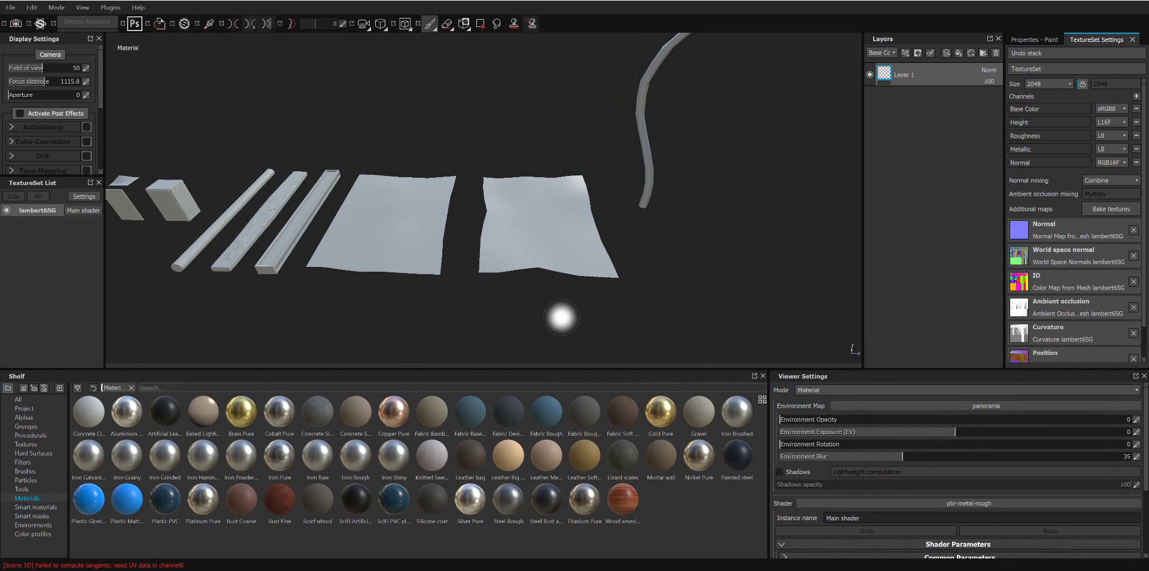
pyautogui.keyDown('alt'); pyautogui.moveTo(561, 317); pyautogui.dragTo(586, 236); pyautogui.keyUp('alt')
pyautogui.keyDown('alt'); pyautogui.moveTo(586, 235); pyautogui.dragTo(514, 237, button='middle'); pyautogui.keyUp('alt')
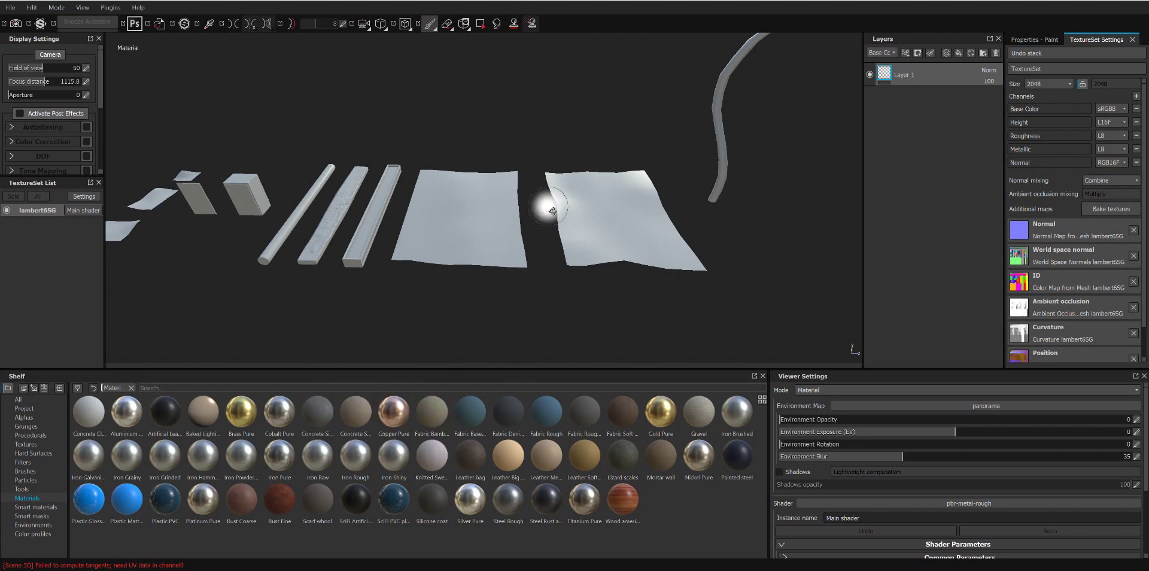
pyautogui.keyDown('alt'); pyautogui.moveTo(546, 197); pyautogui.dragTo(546, 254); pyautogui.keyUp('alt')
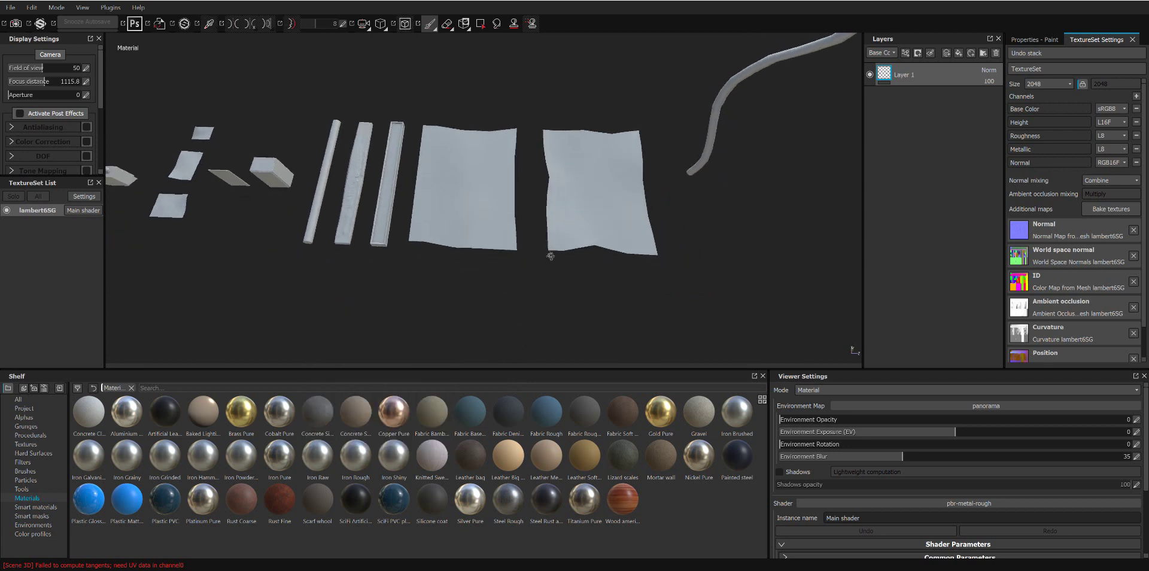
# Step: List the Project shelf's baked maps and pick Normal, Ambient Occlusion and World Space Normal
pyautogui.click(26, 409)
pyautogui.click(203, 412)
pyautogui.click(87, 415)
pyautogui.click(318, 419)
# Step: Choose Export resource for the baked Ambient Occlusion map in the Project shelf
pyautogui.click(88, 414)
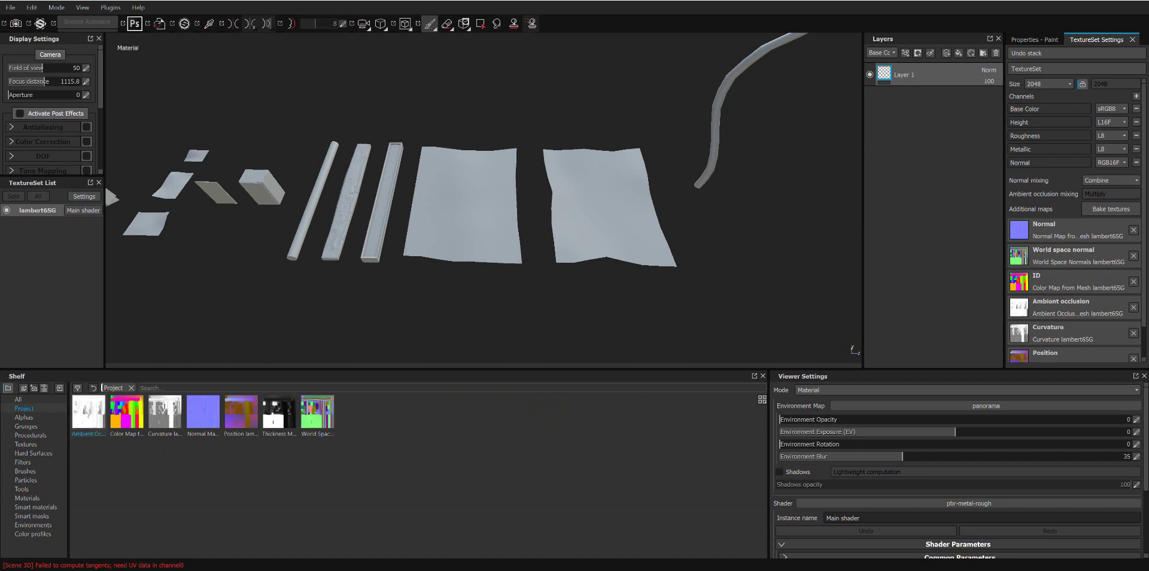
pyautogui.rightClick(86, 413)
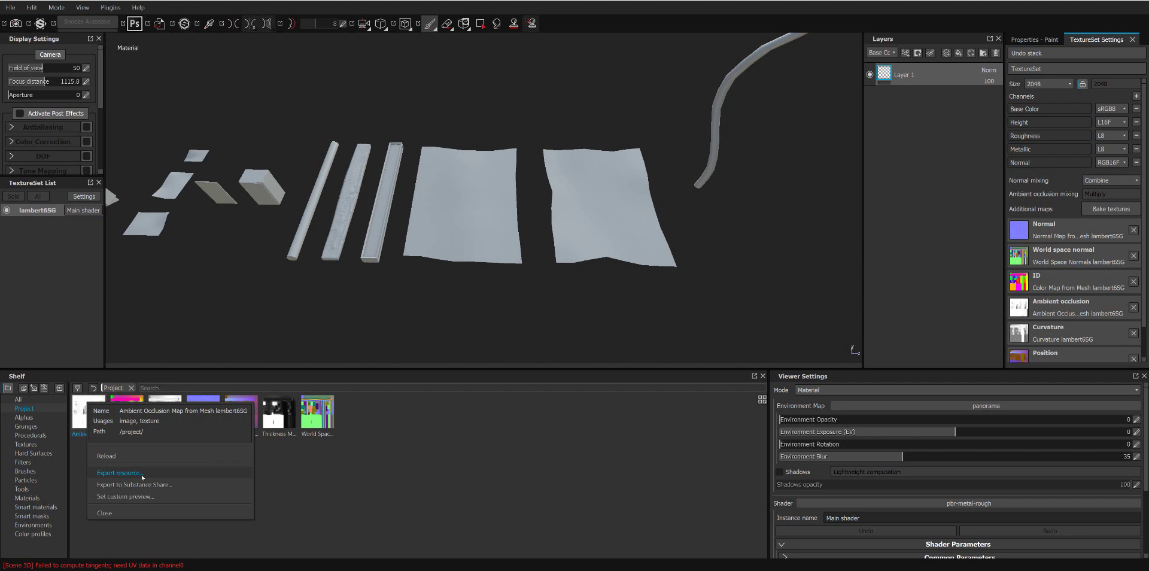
pyautogui.rightClick(26, 410)
pyautogui.rightClick(26, 410)
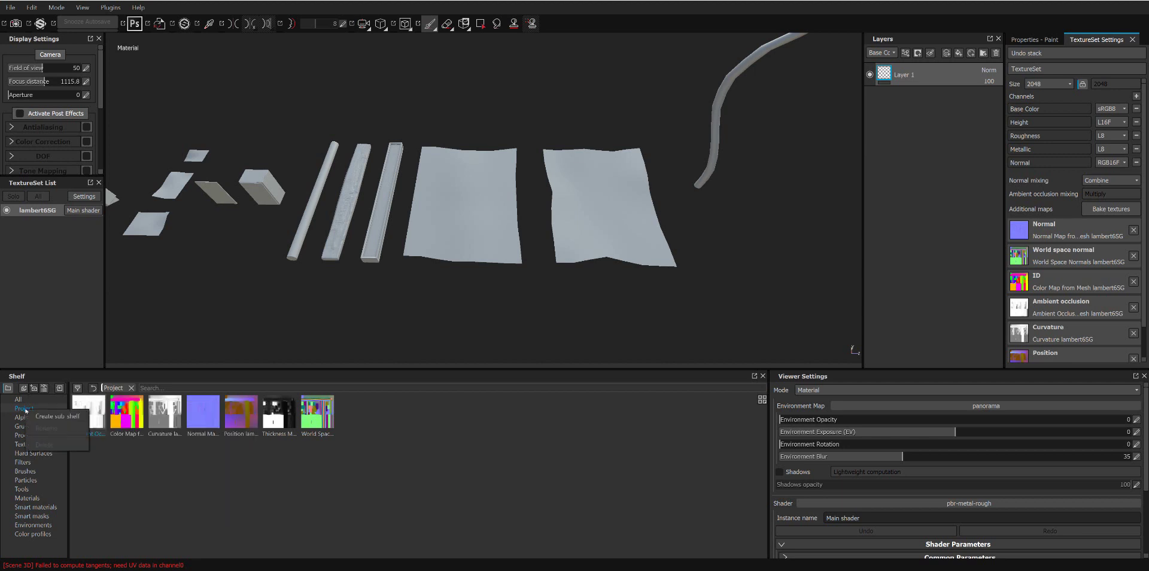
pyautogui.rightClick(100, 410)
pyautogui.rightClick(84, 411)
pyautogui.rightClick(84, 410)
pyautogui.rightClick(84, 411)
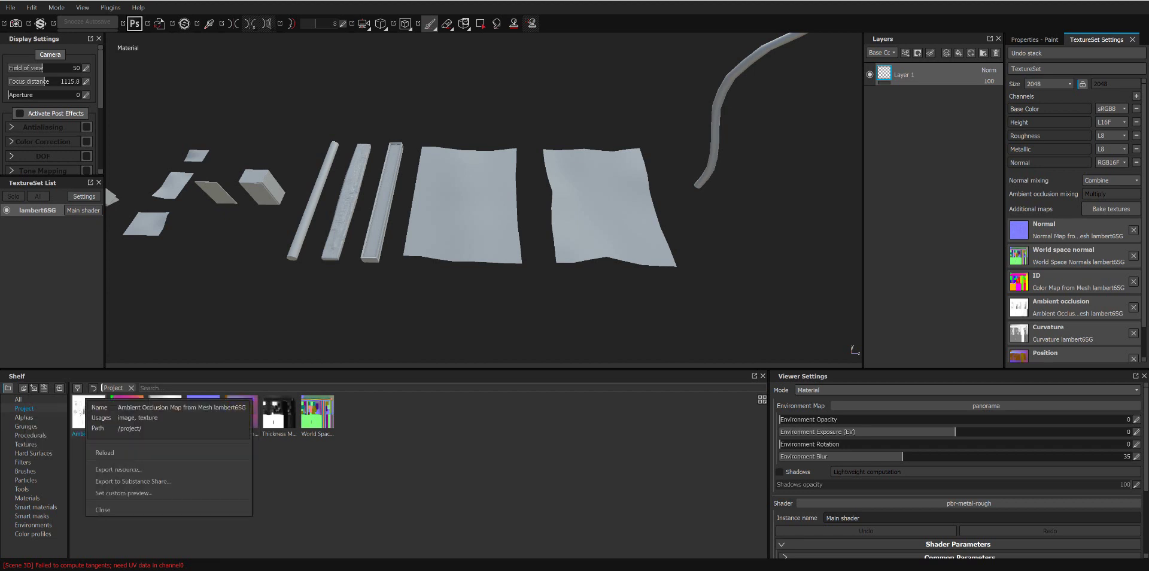
pyautogui.click(117, 470)
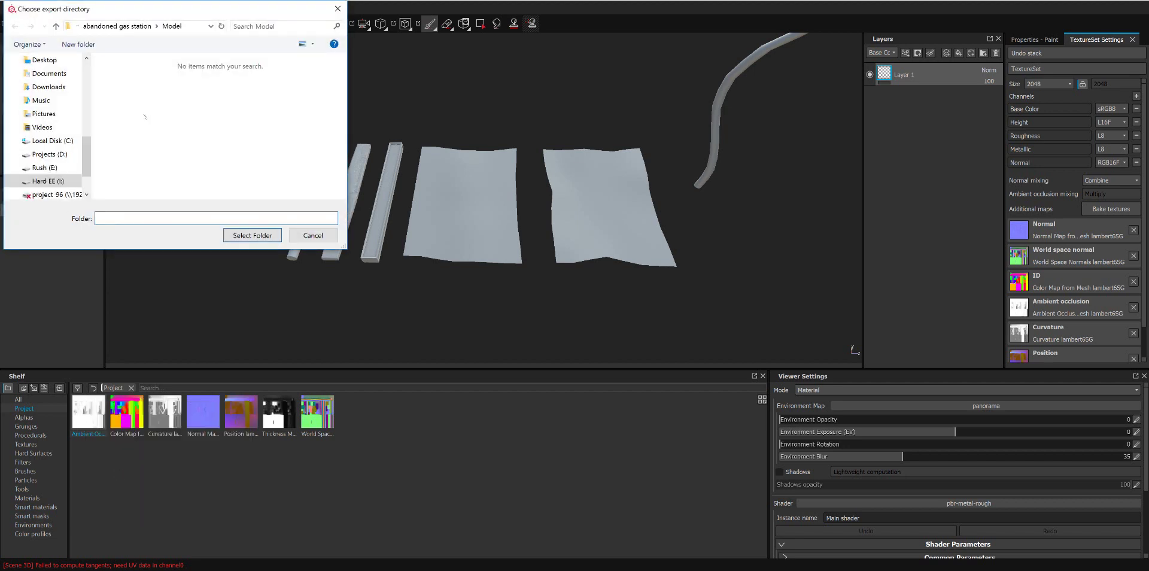
# Step: Create a new DetailBake folder inside abandoned gas station\Texture\Substance
pyautogui.click(509, 112)
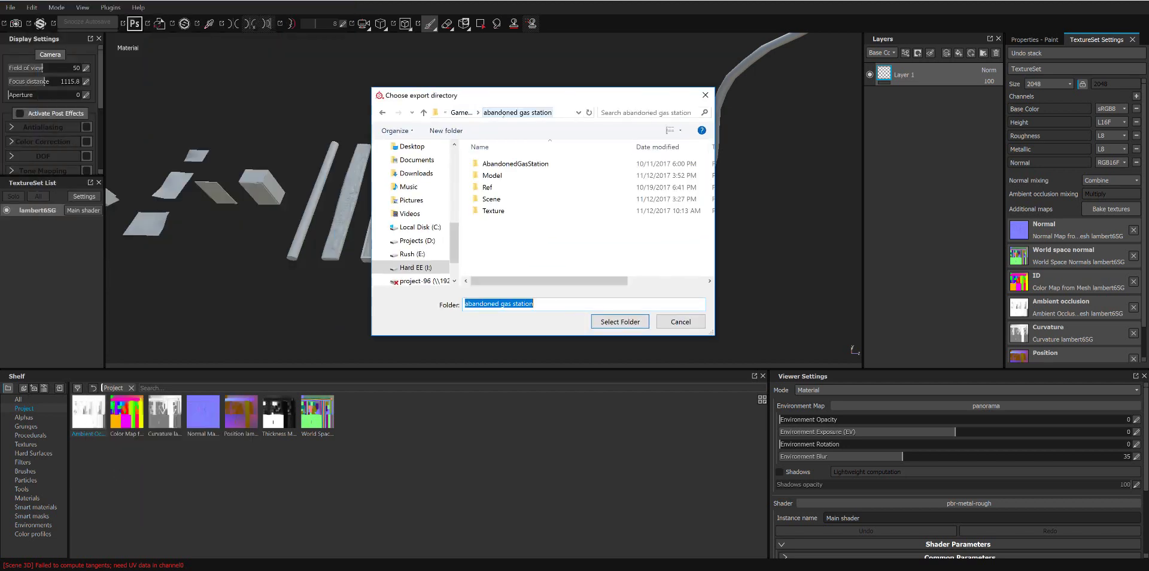
pyautogui.doubleClick(494, 211)
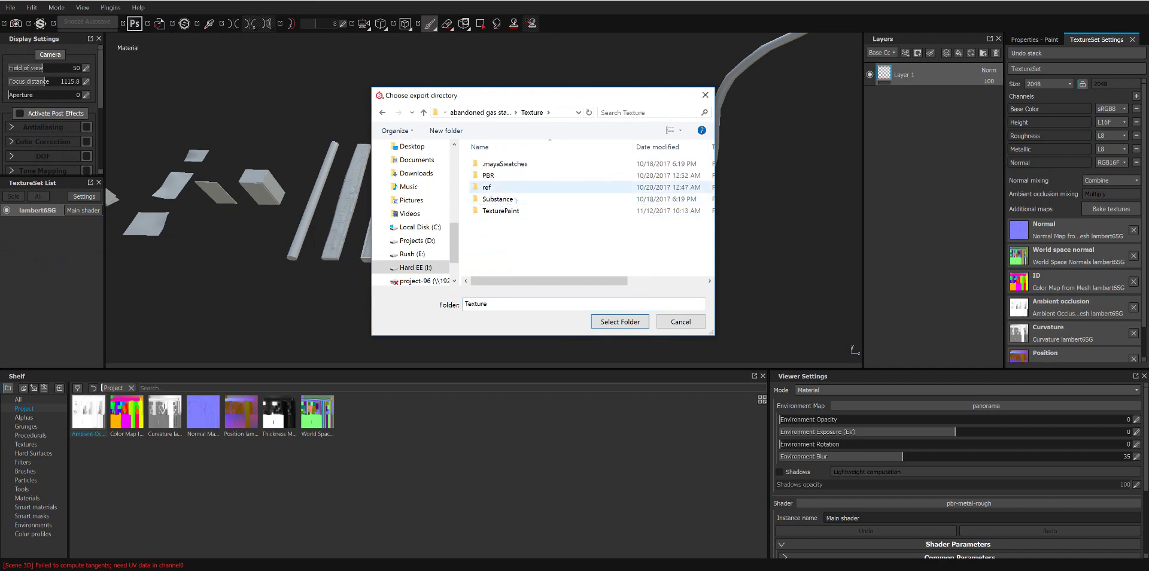
pyautogui.doubleClick(517, 201)
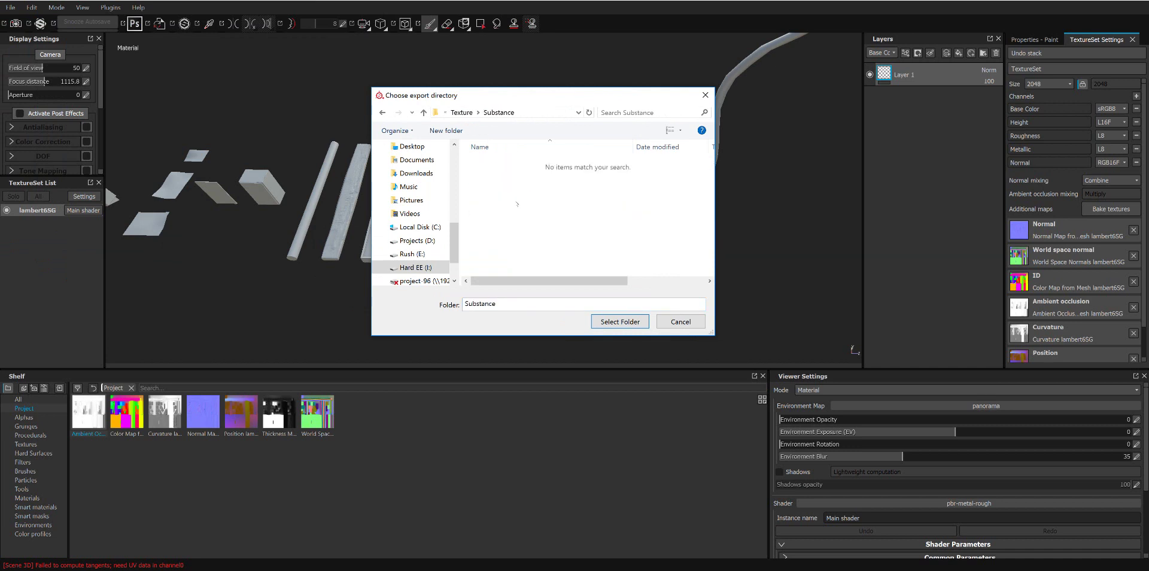
pyautogui.click(459, 132)
pyautogui.write('Detail')
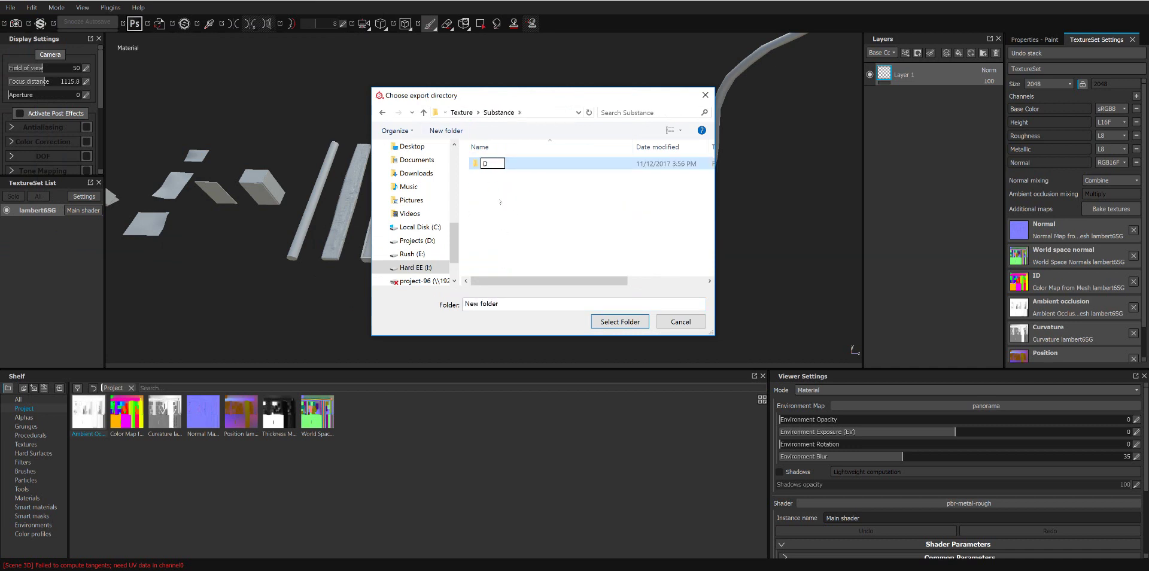
pyautogui.write('Bake')
pyautogui.press('Return')
pyautogui.press('Return')
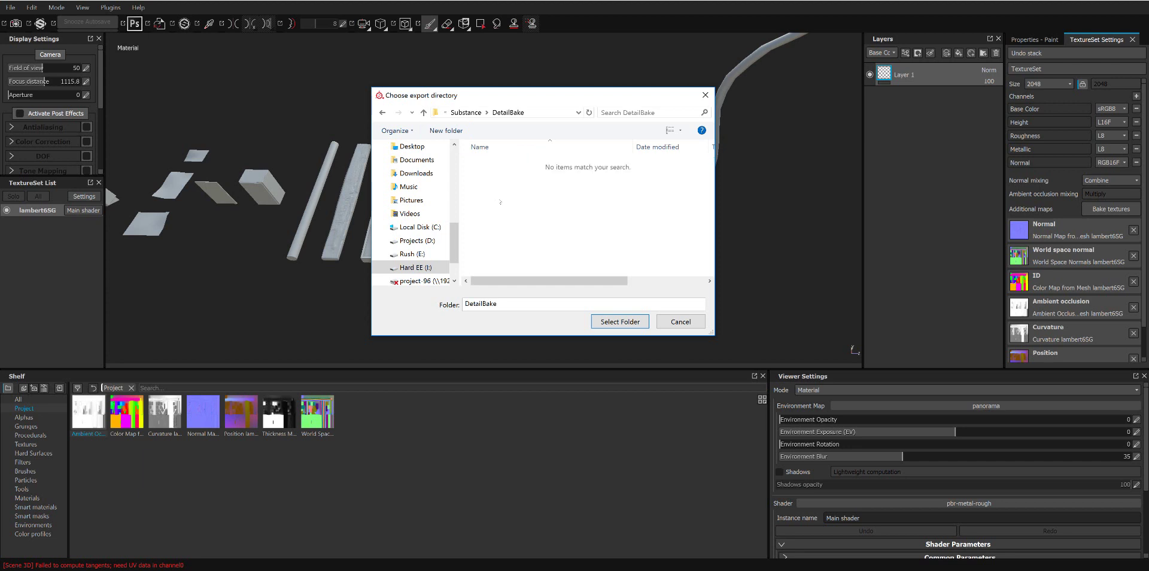
pyautogui.press('Return')
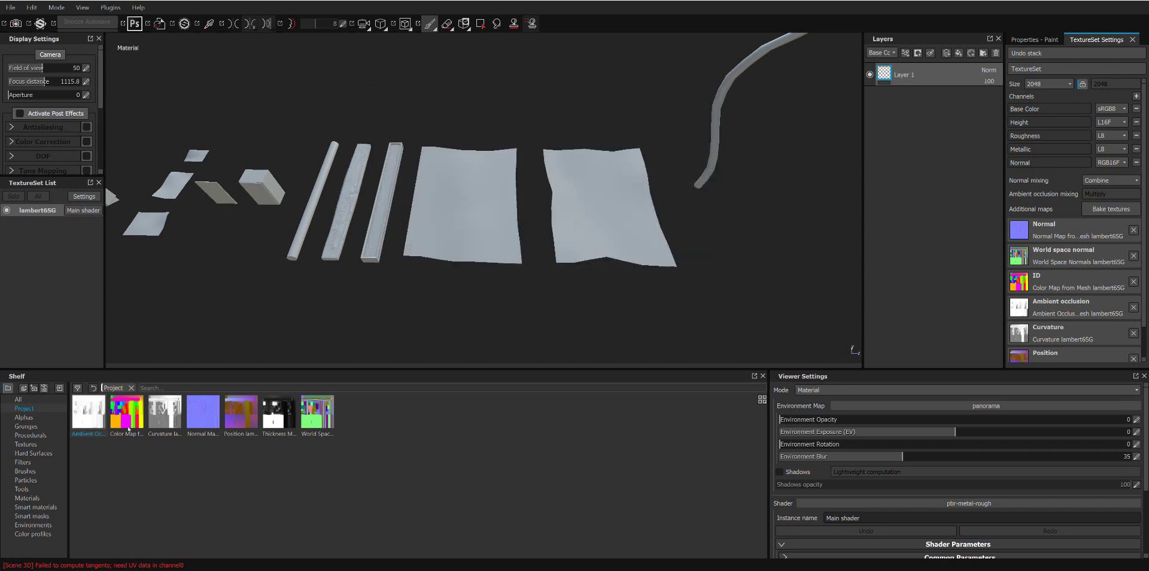
# Step: Export the Ambient Occlusion map into the DetailBake folder
pyautogui.rightClick(91, 418)
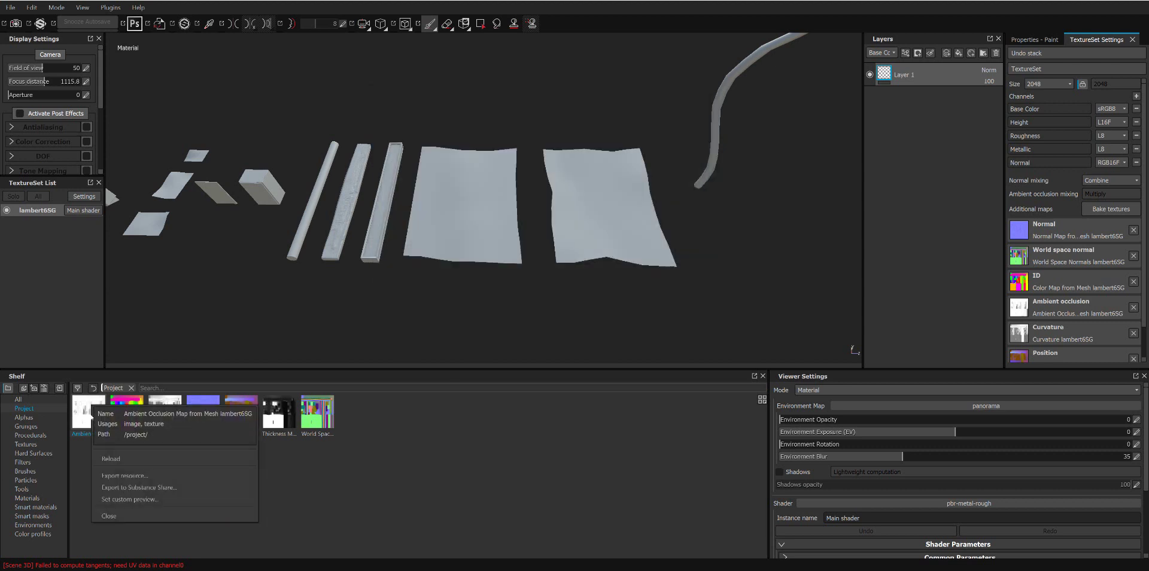
pyautogui.click(118, 478)
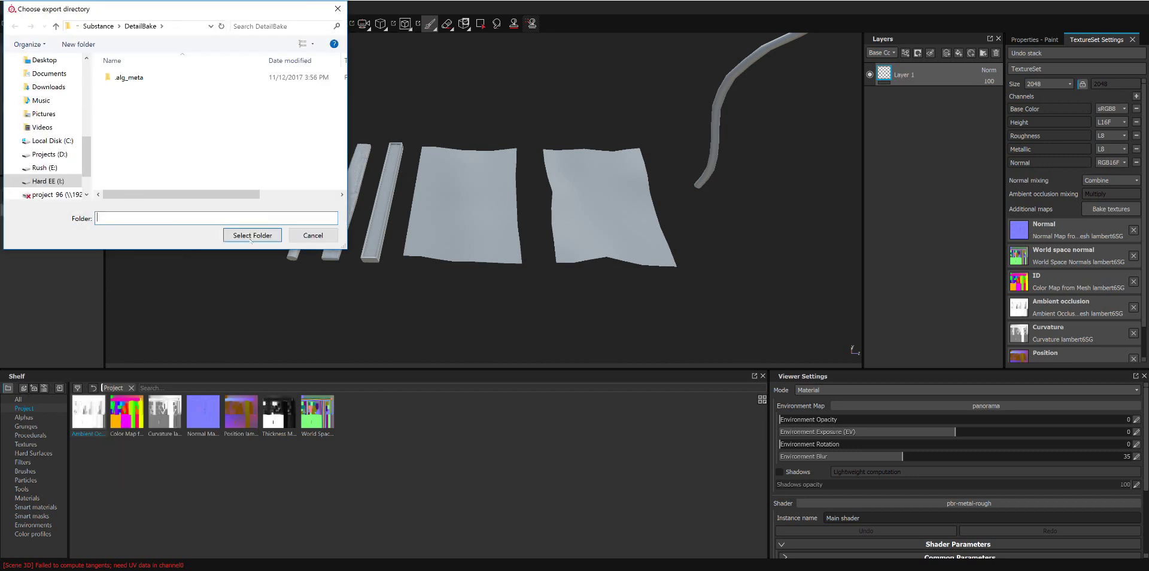
pyautogui.click(252, 235)
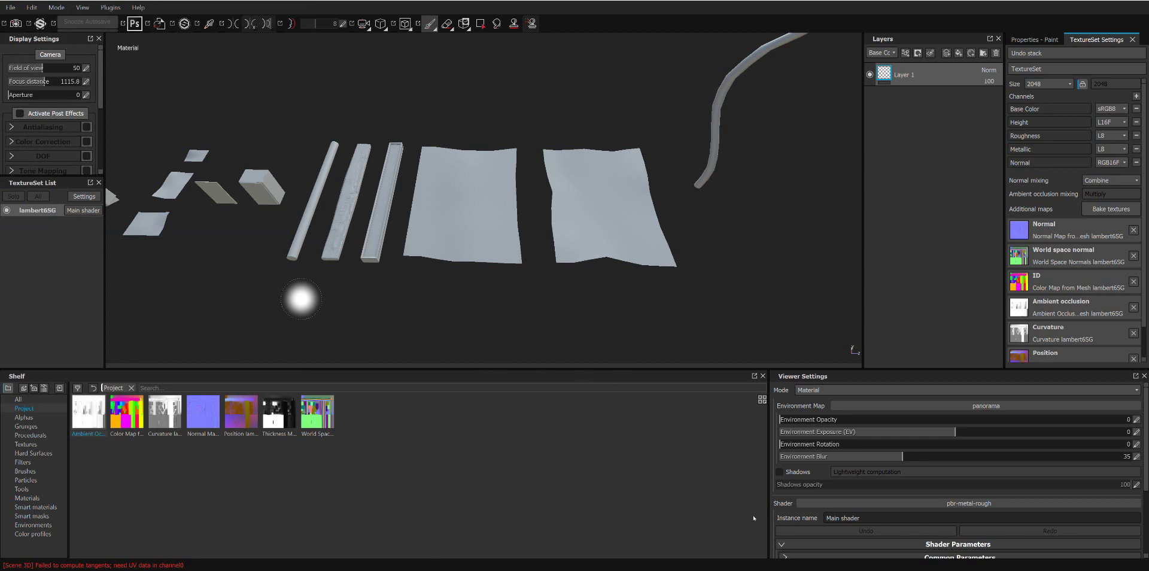
# Step: Browse File Explorer from Hard EE (I:) through abandoned gas station\Texture\Substance to DetailBake
pyautogui.press('super+e')
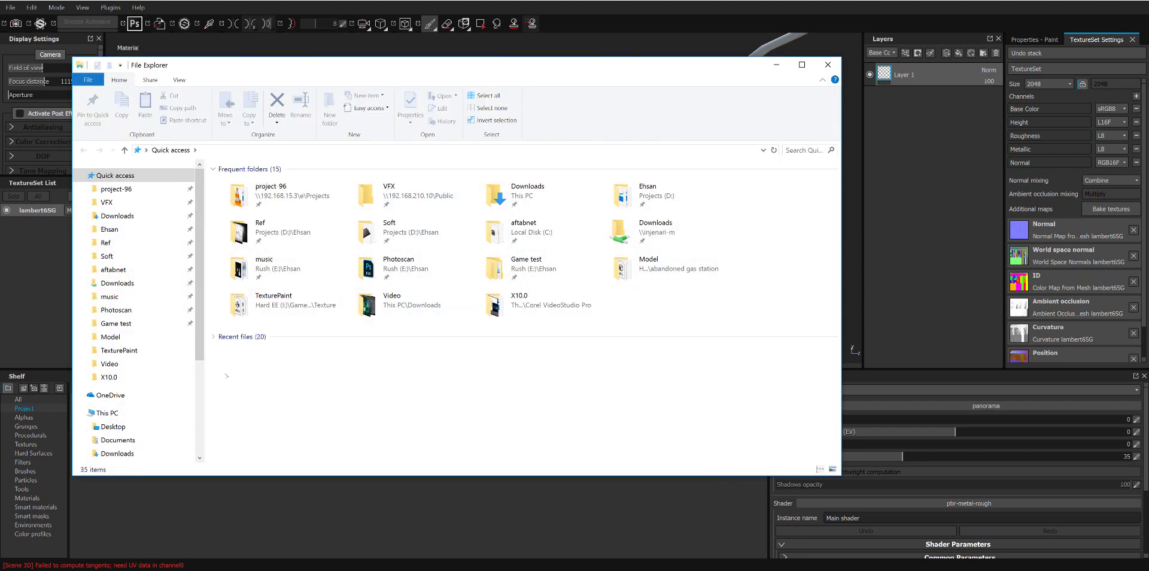
pyautogui.click(145, 413)
pyautogui.click(325, 299)
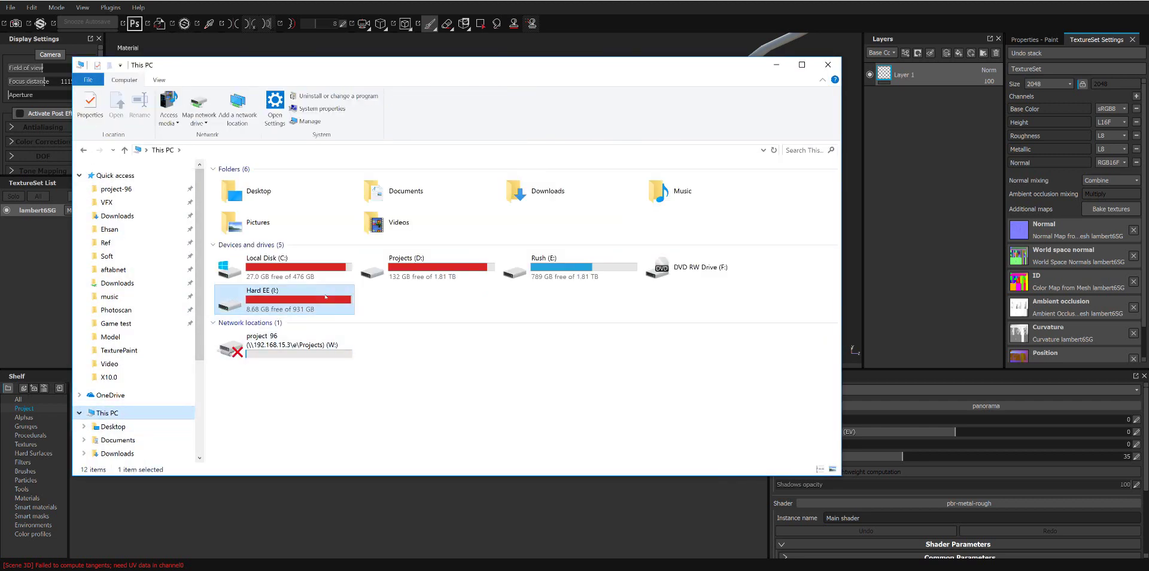
pyautogui.doubleClick(325, 299)
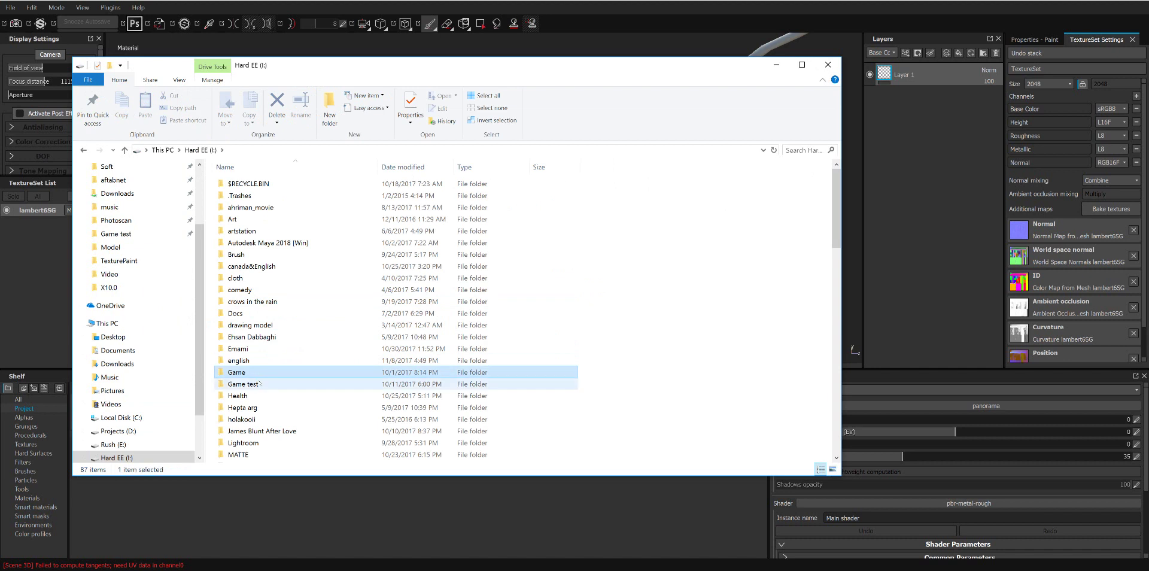
pyautogui.doubleClick(252, 184)
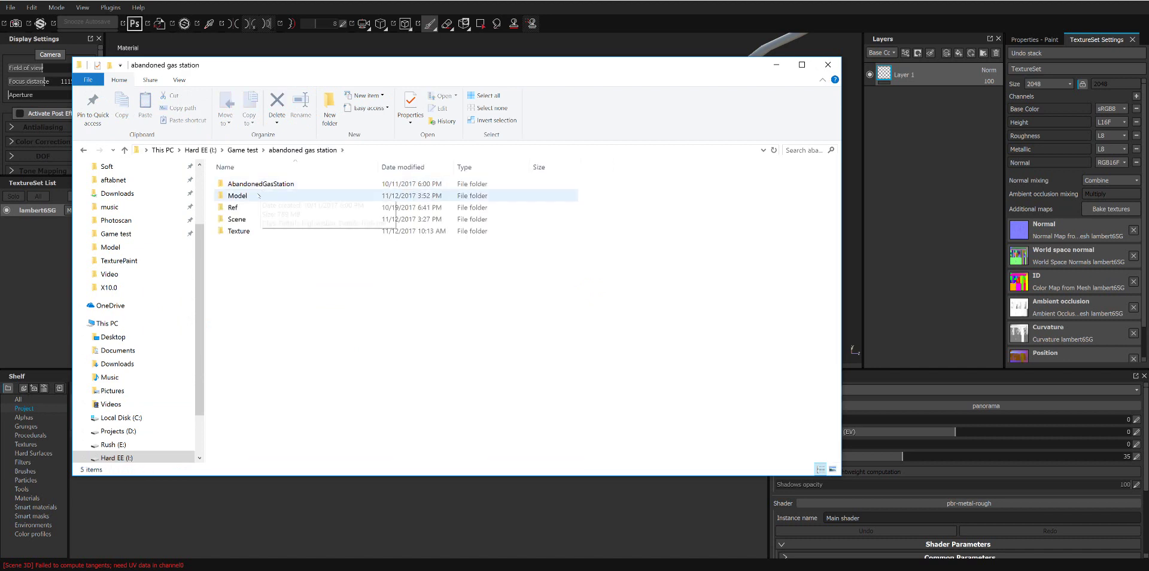
pyautogui.doubleClick(248, 231)
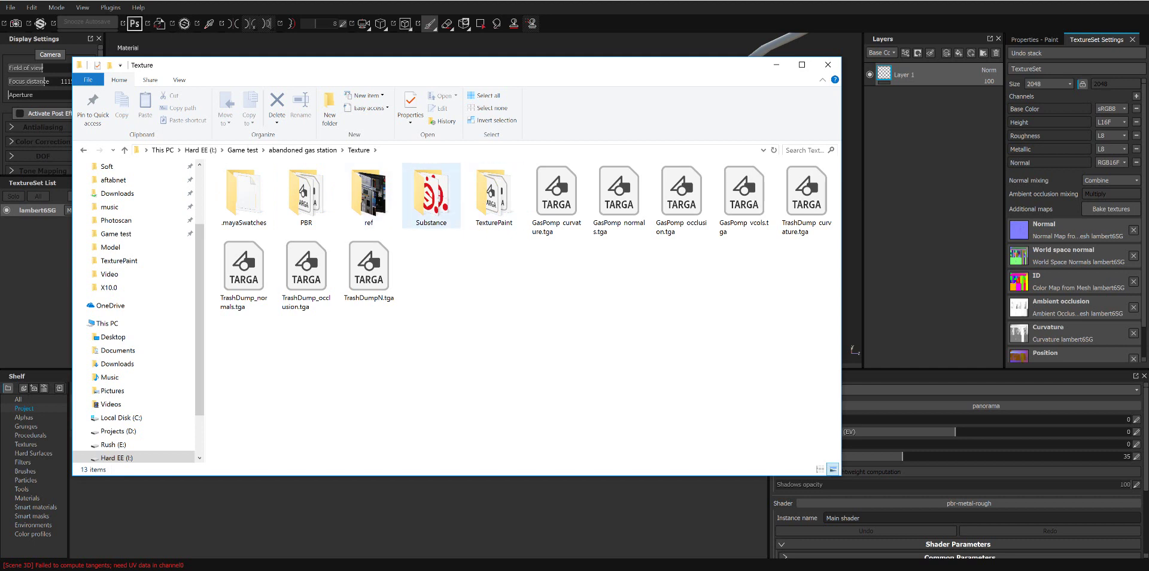
pyautogui.doubleClick(430, 198)
pyautogui.doubleClick(286, 183)
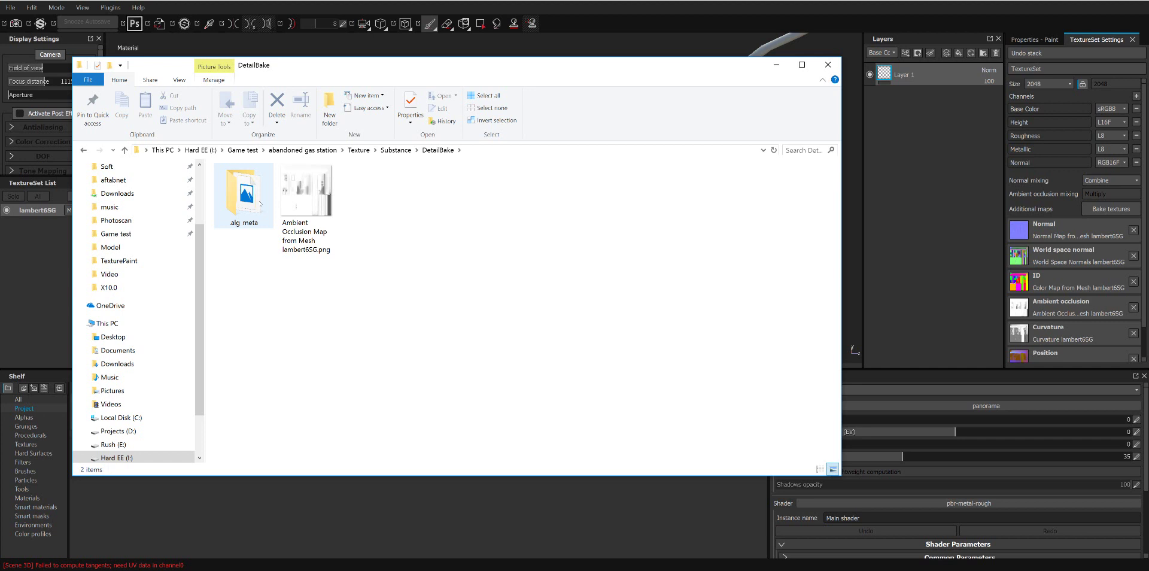
# Step: Export the Color Map, Curvature and Normal Map resources into DetailBake
pyautogui.click(164, 486)
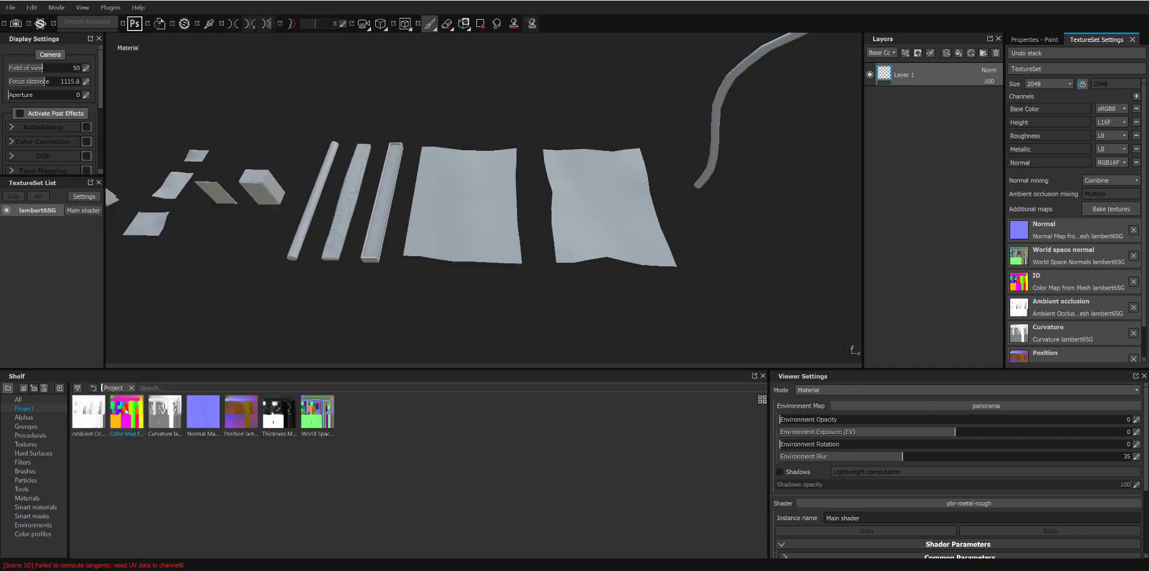
pyautogui.rightClick(126, 412)
pyautogui.click(161, 470)
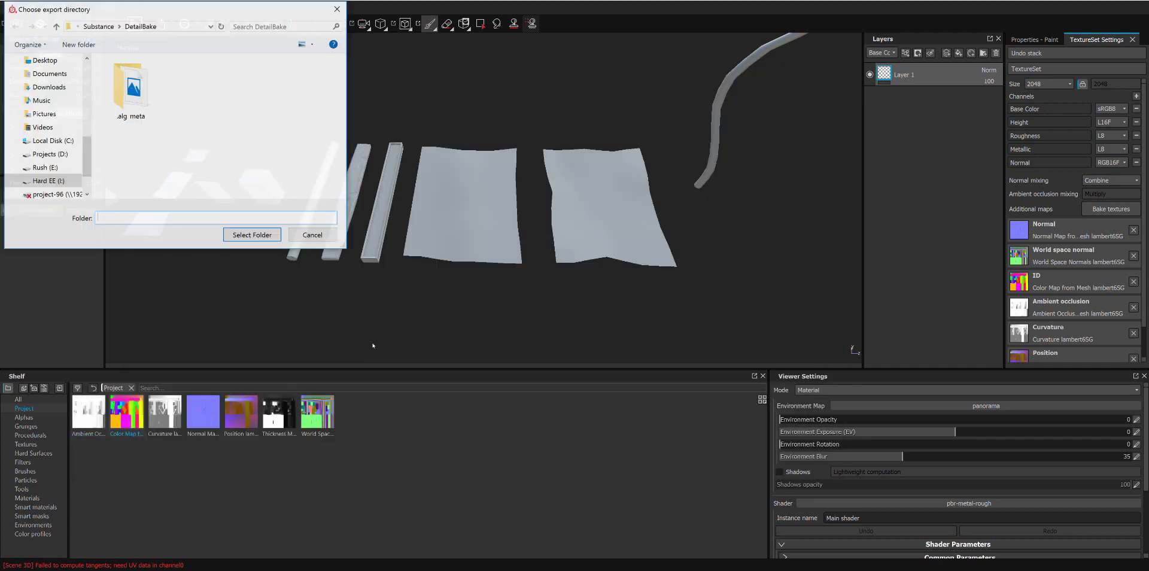
pyautogui.click(261, 235)
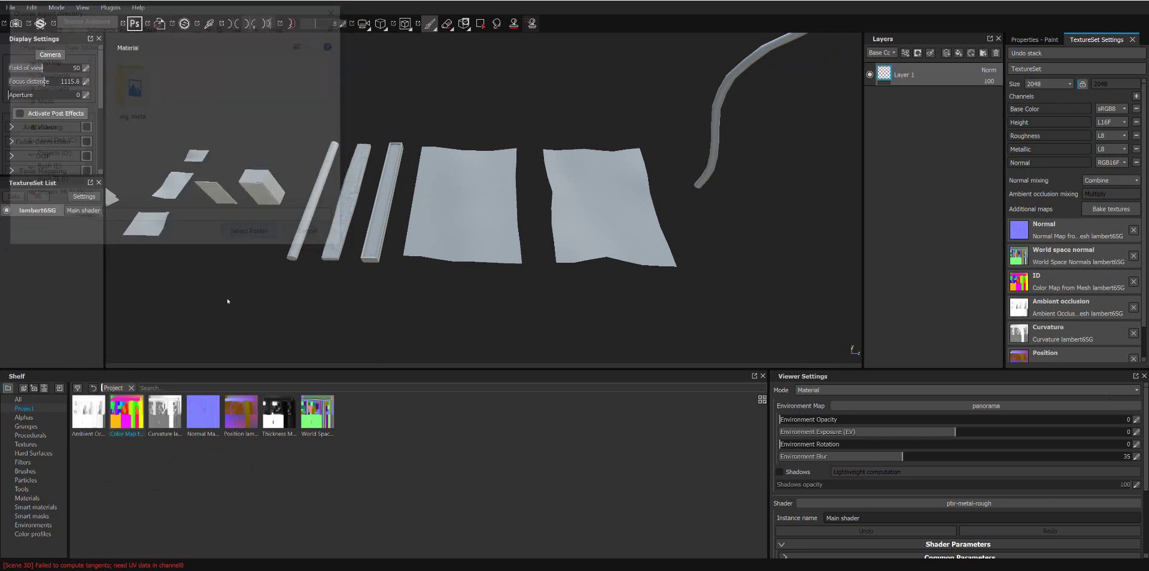
pyautogui.rightClick(151, 405)
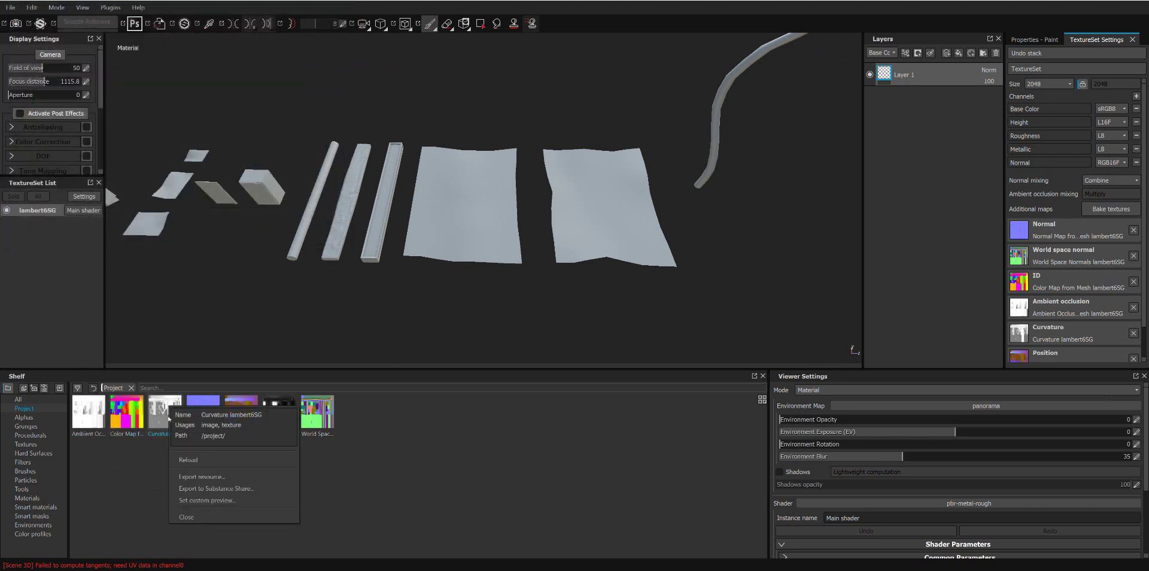
pyautogui.click(205, 475)
pyautogui.press('Return')
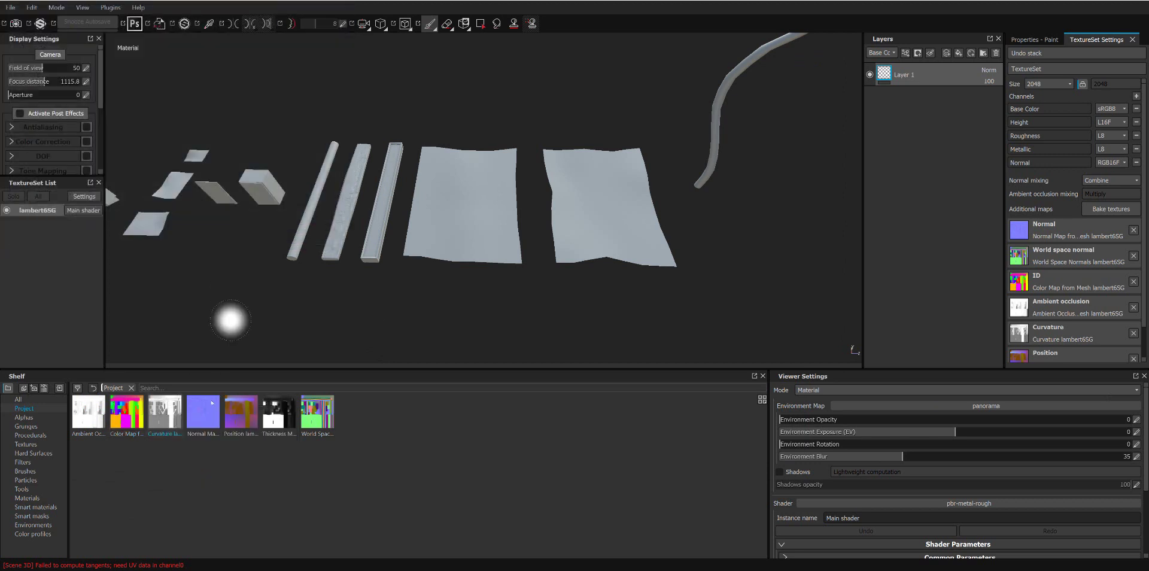
pyautogui.rightClick(204, 420)
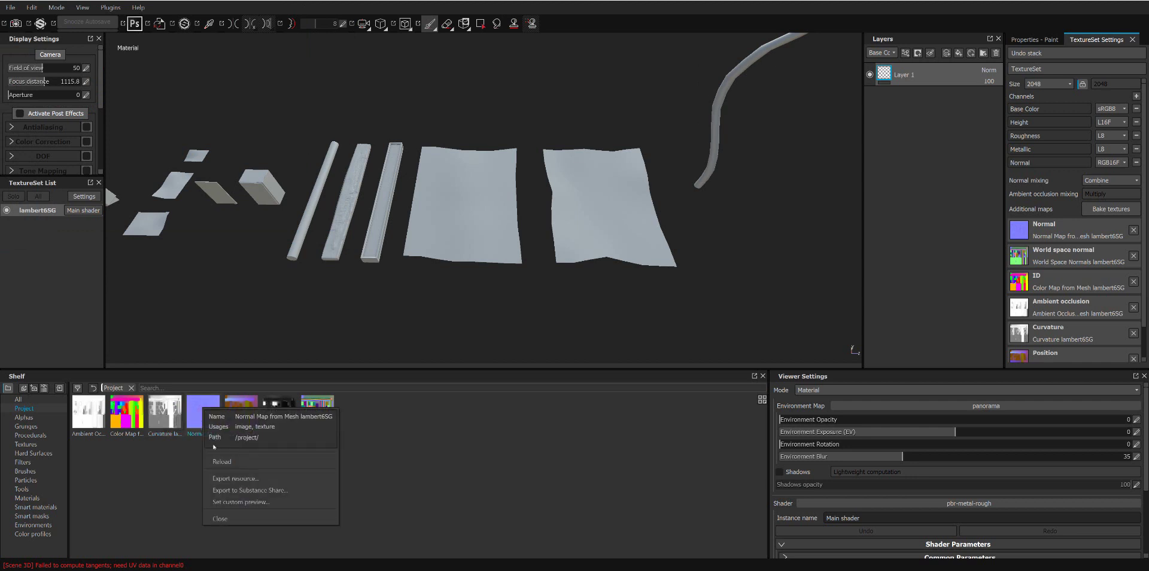
pyautogui.click(235, 478)
pyautogui.press('Return')
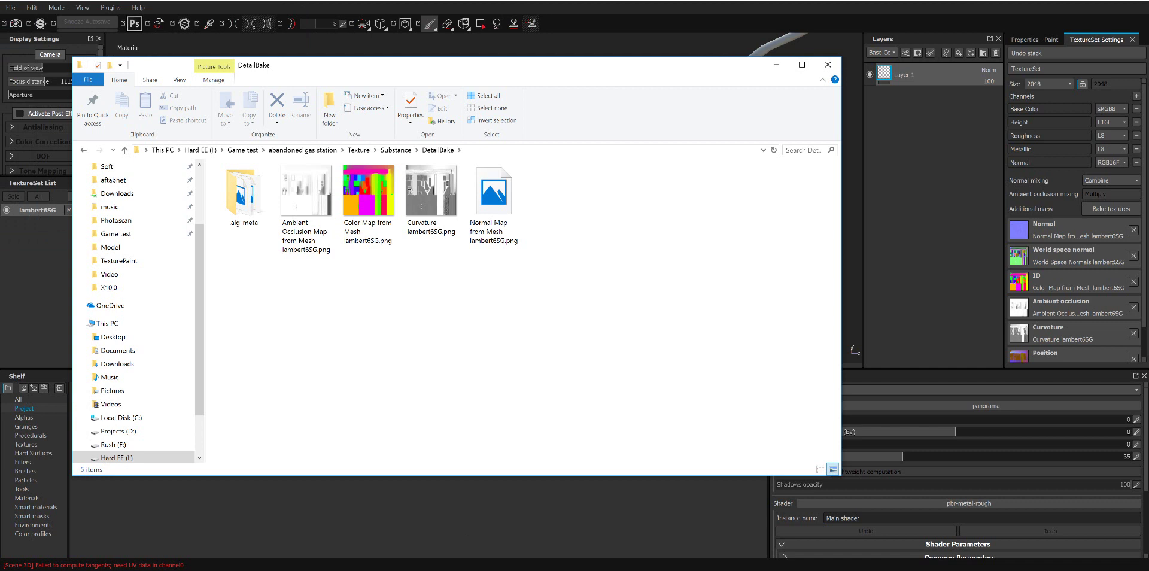
# Step: Export the Position, Thickness and World Space Normals maps into DetailBake, then copy the folder path
pyautogui.click(397, 551)
pyautogui.rightClick(235, 413)
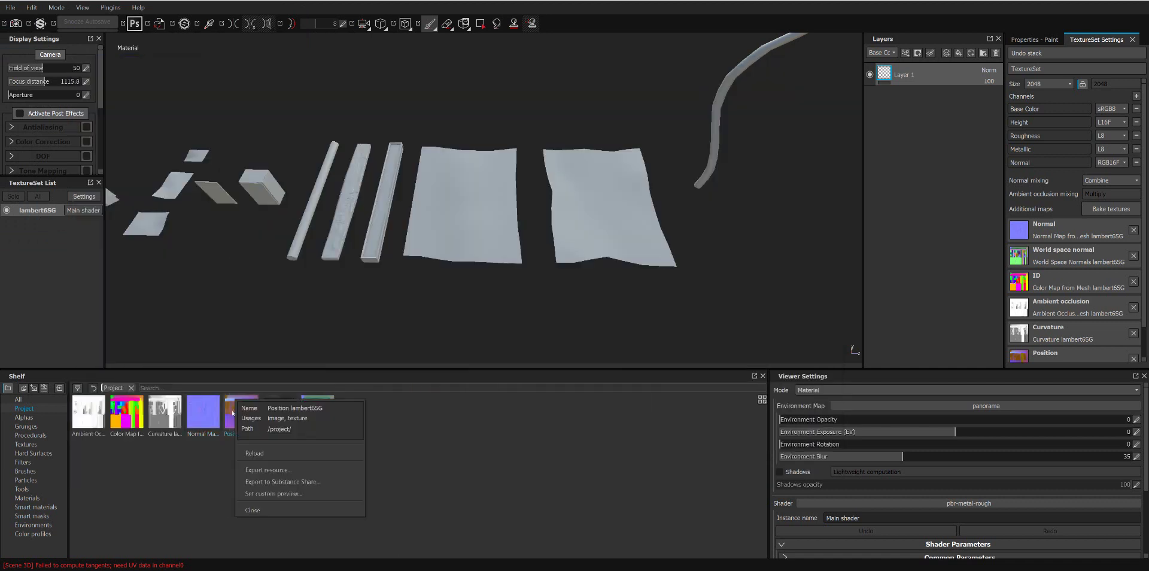
pyautogui.click(268, 469)
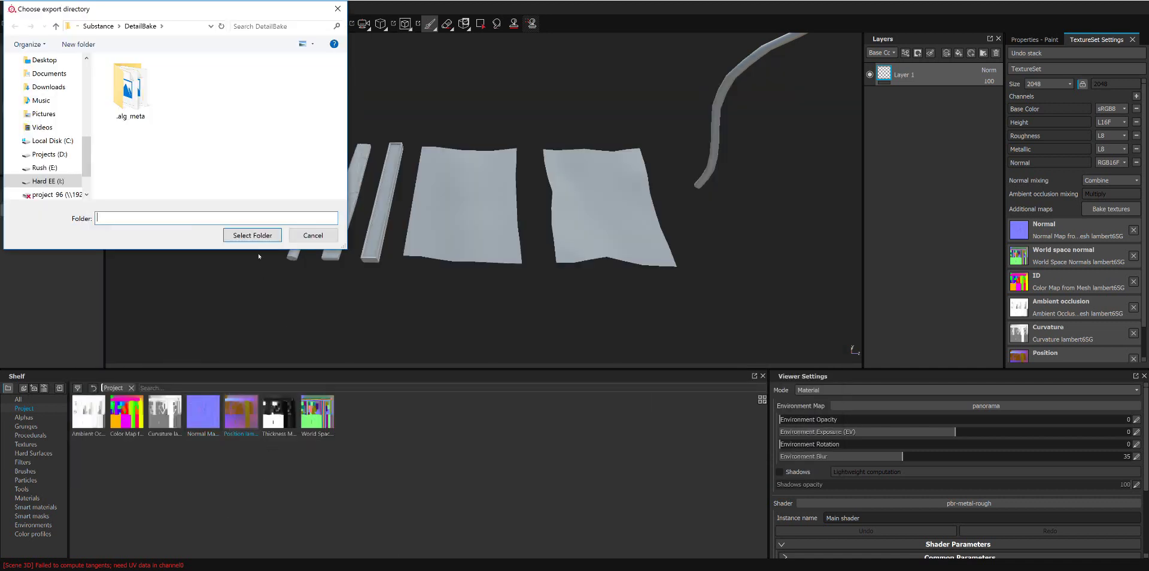
pyautogui.click(257, 241)
pyautogui.rightClick(277, 417)
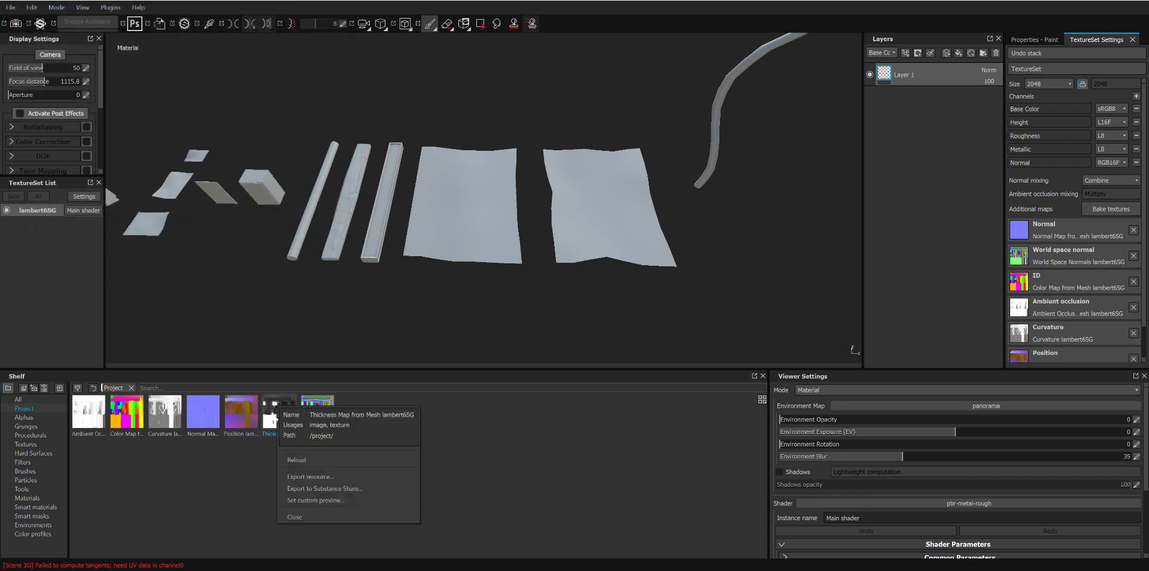
pyautogui.click(309, 476)
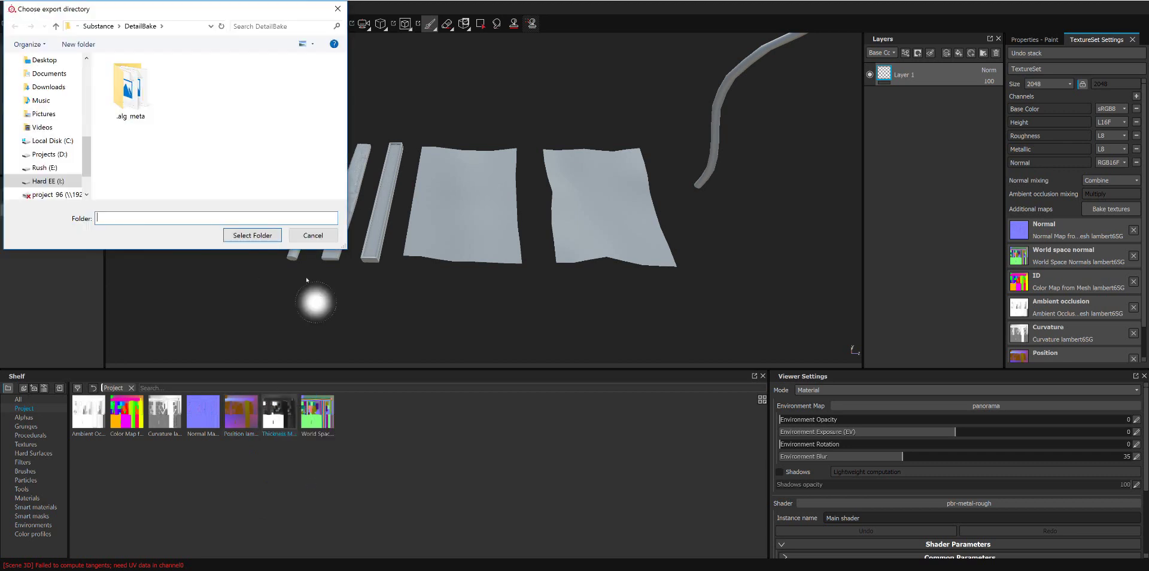
pyautogui.click(253, 235)
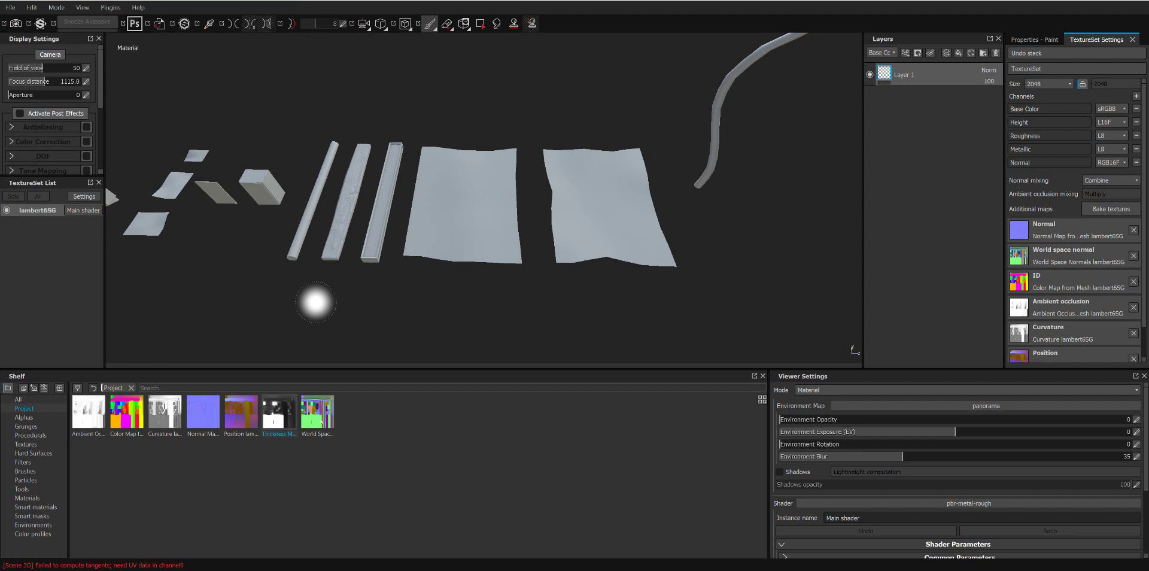
pyautogui.rightClick(321, 423)
pyautogui.click(350, 480)
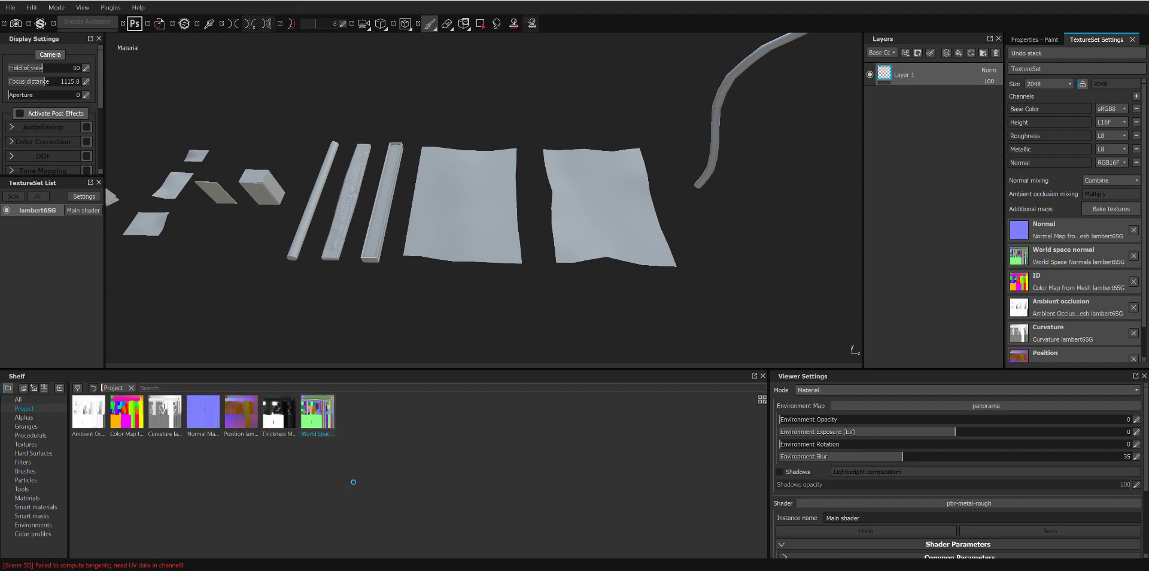
pyautogui.click(249, 231)
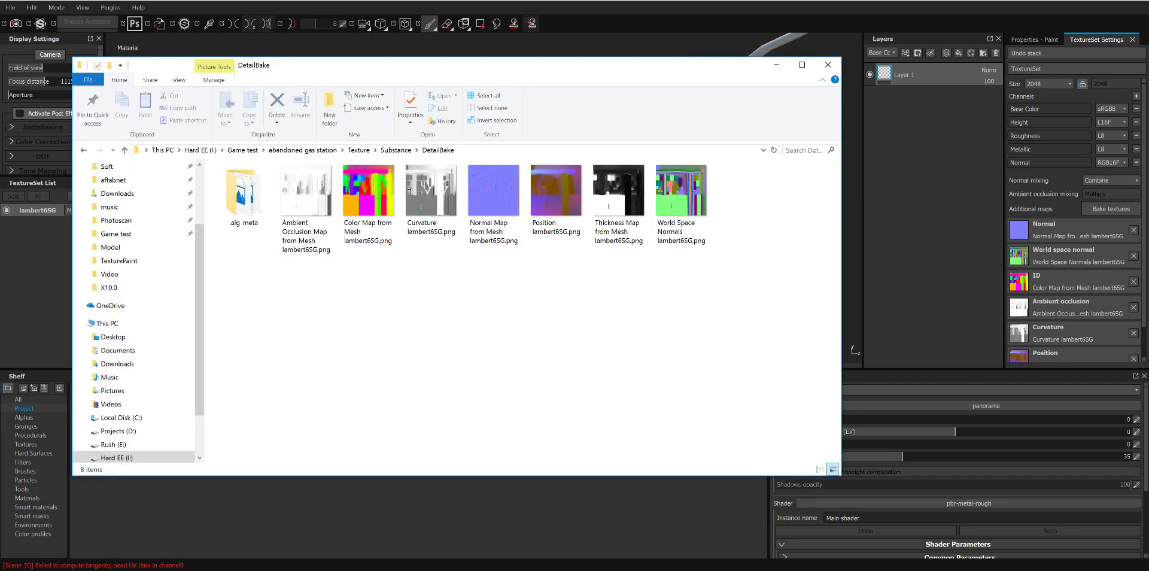
pyautogui.click(485, 150)
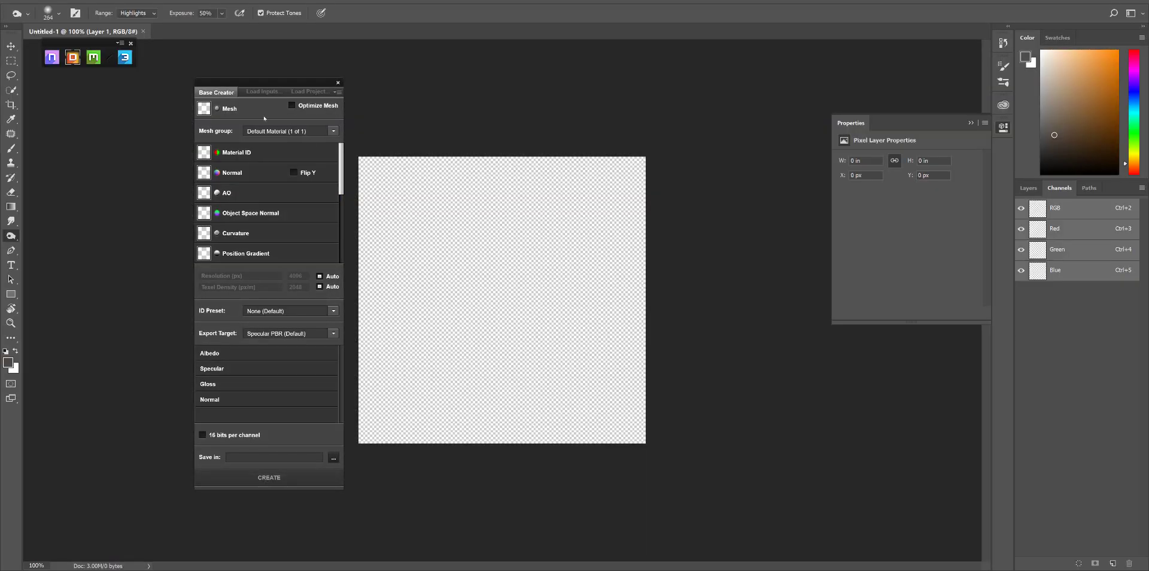
# Step: Load Details_low.obj from the Model folder as the DDO mesh input
pyautogui.click(231, 111)
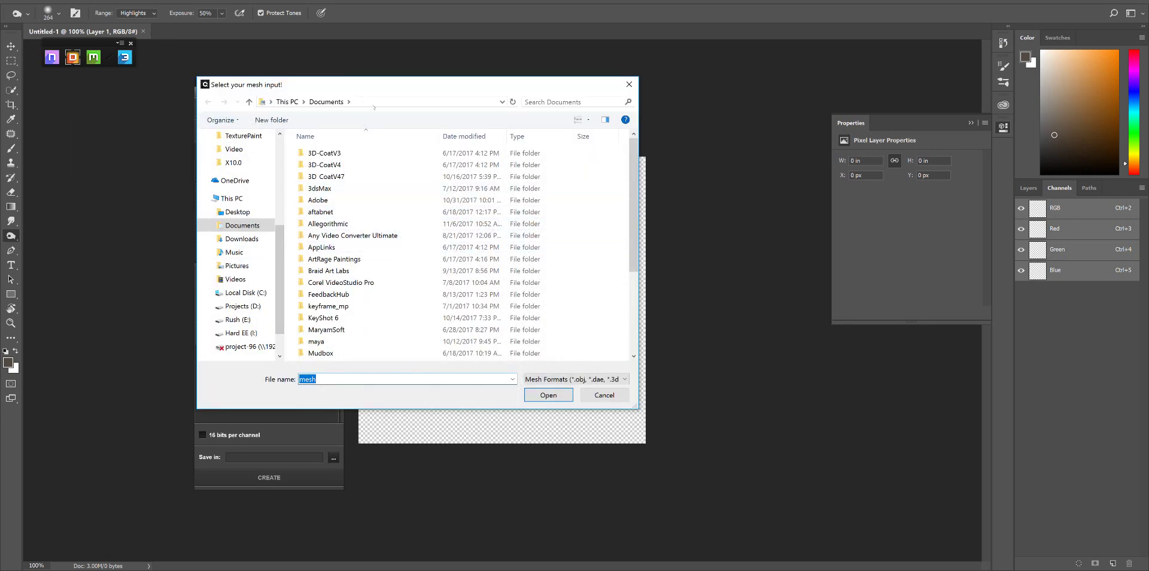
pyautogui.click(376, 105)
pyautogui.write('I:\\Game test\\abandoned gas station\\Texture\\Substance\\DetailBake')
pyautogui.press('Return')
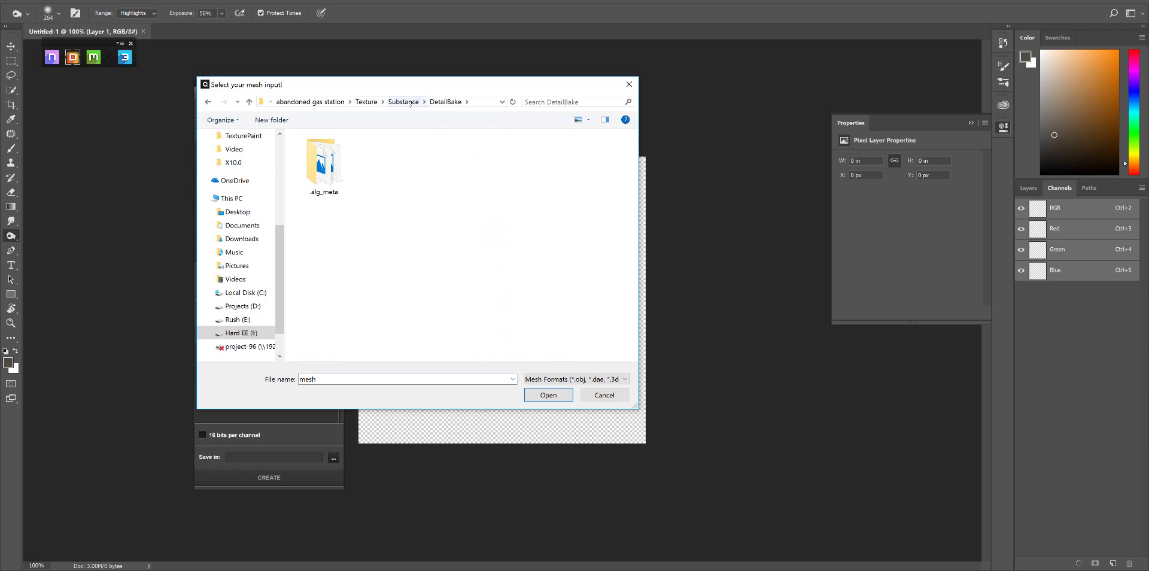
pyautogui.click(310, 102)
pyautogui.doubleClick(323, 164)
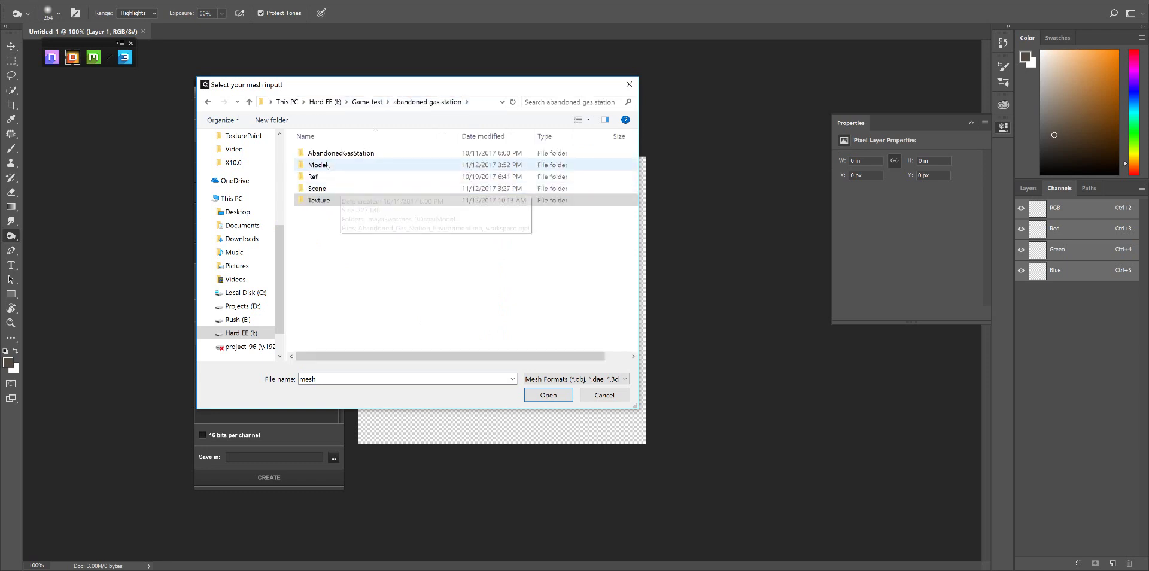
pyautogui.doubleClick(395, 168)
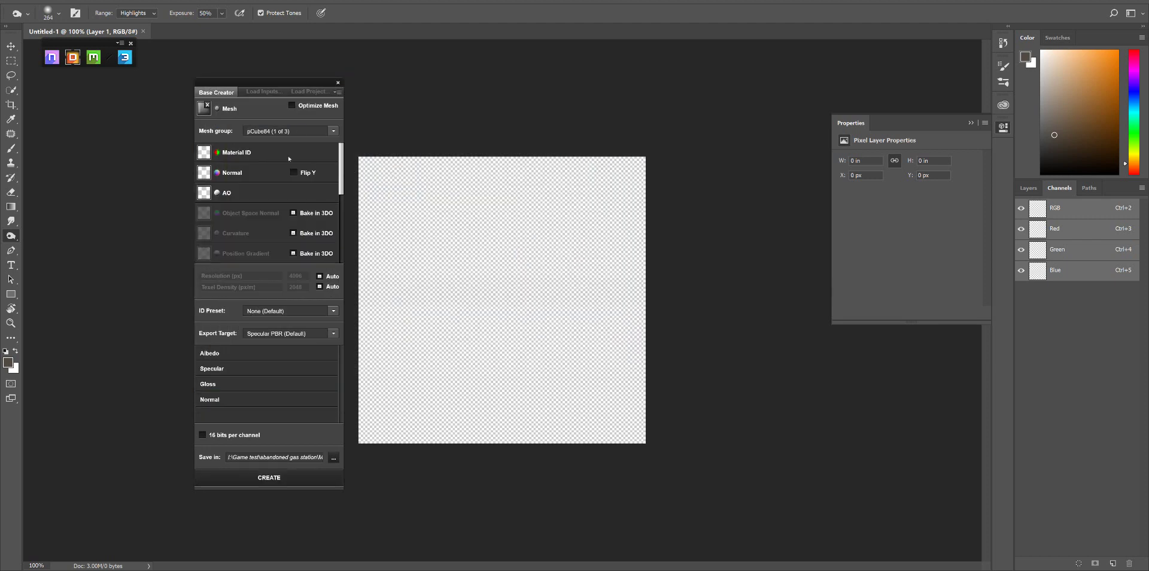
# Step: Use the baked Color Map as material ID and the baked Normal Map as normal input
pyautogui.click(260, 150)
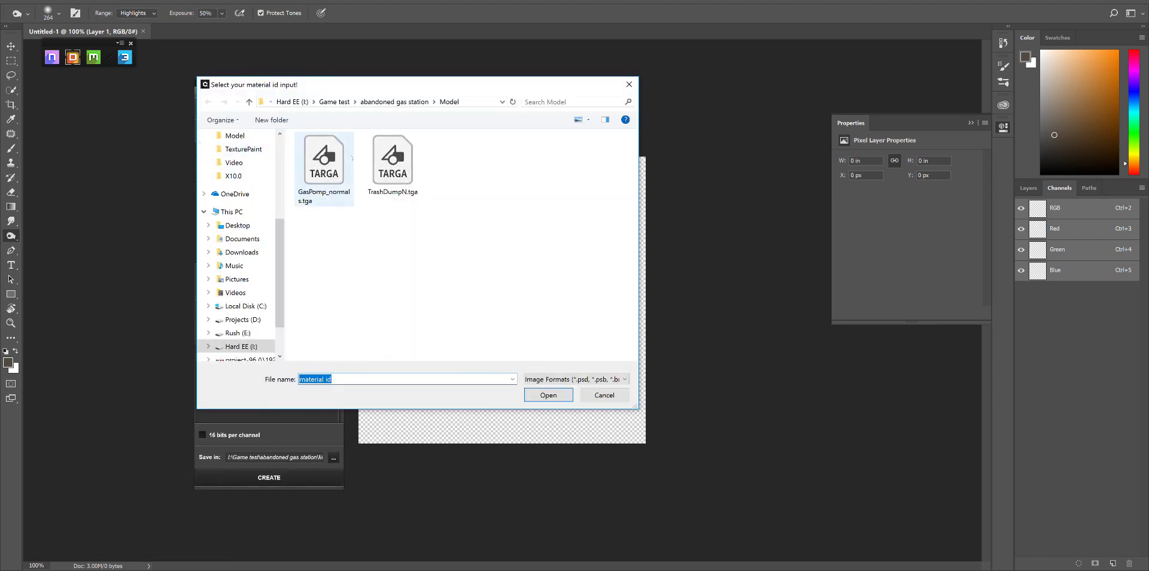
pyautogui.click(478, 102)
pyautogui.write('I:\\Game test\\abandoned gas station\\Texture\\Substance\\DetailBake')
pyautogui.press('Return')
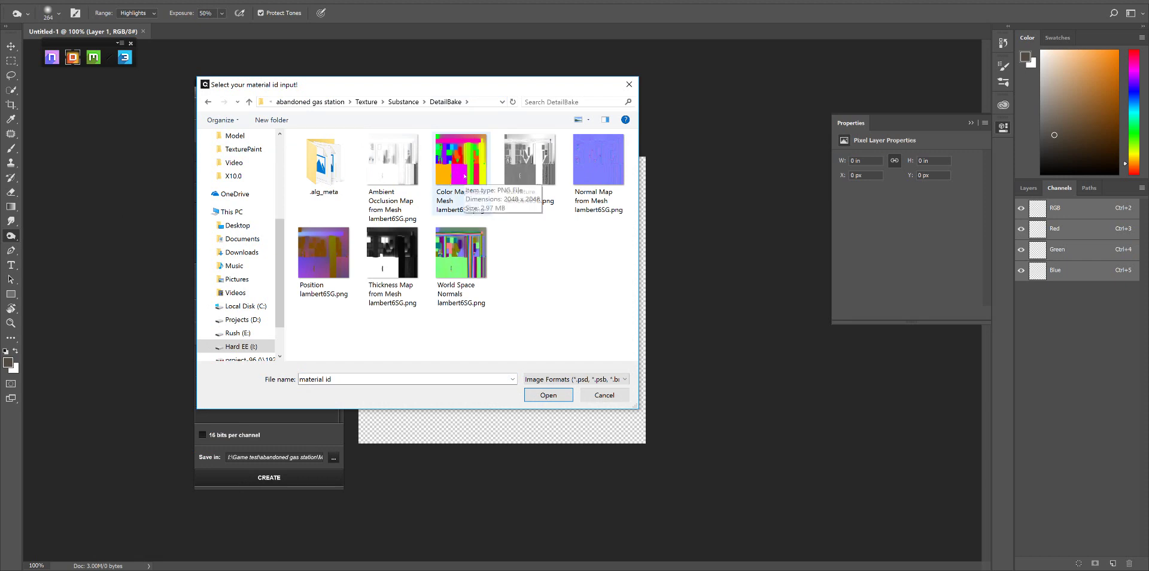
pyautogui.doubleClick(465, 175)
pyautogui.click(254, 172)
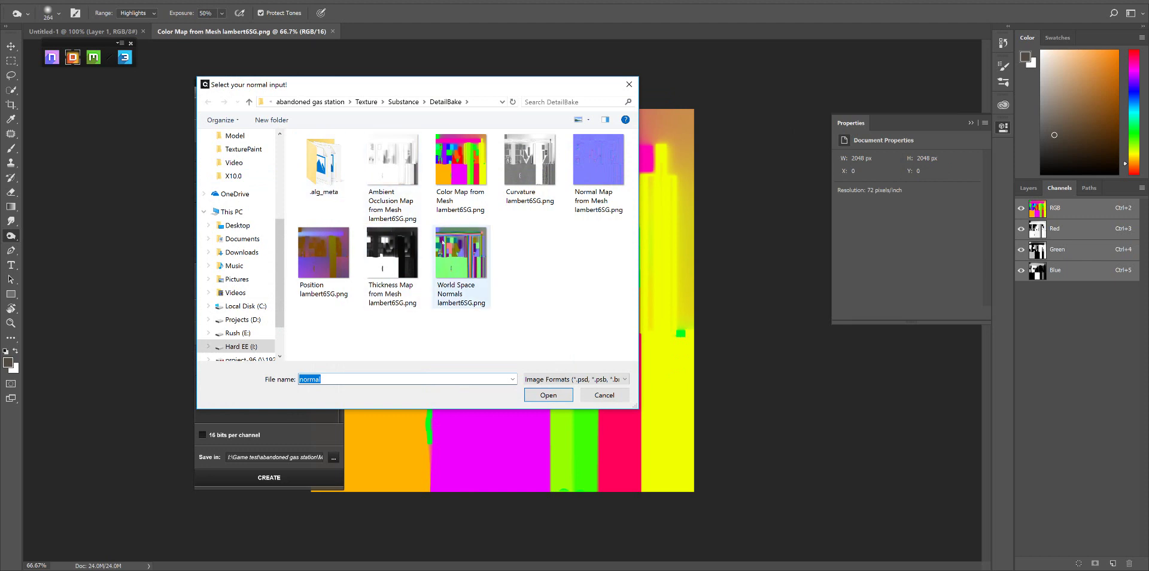
pyautogui.click(595, 176)
pyautogui.doubleClick(594, 175)
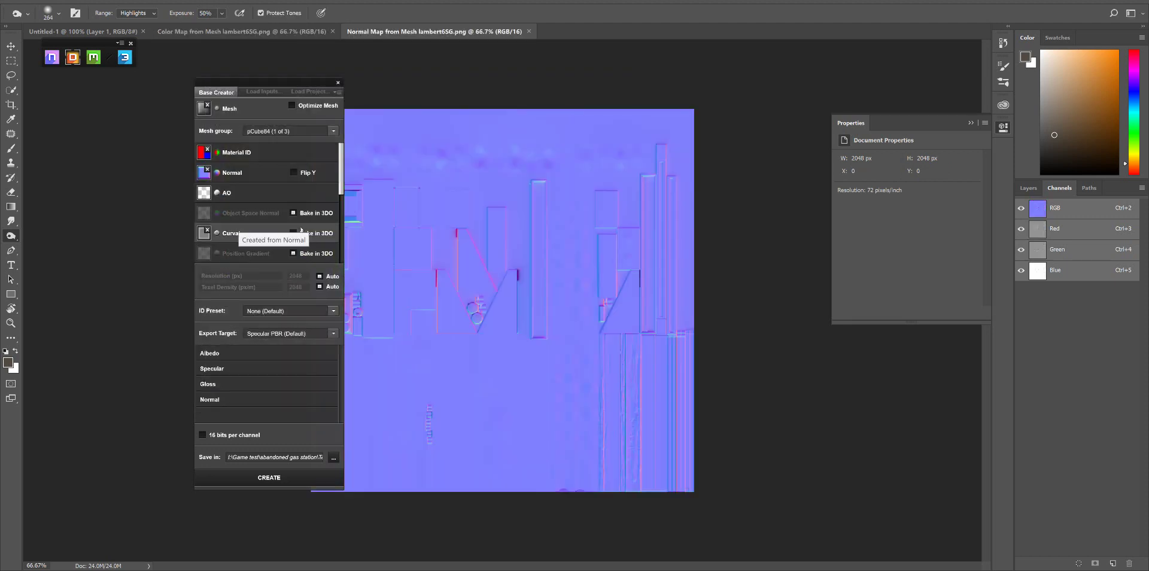
# Step: Load the Ambient Occlusion Map from Mesh and Curvature lambert65G files as AO and curvature inputs
pyautogui.moveTo(289, 87); pyautogui.dragTo(242, 87)
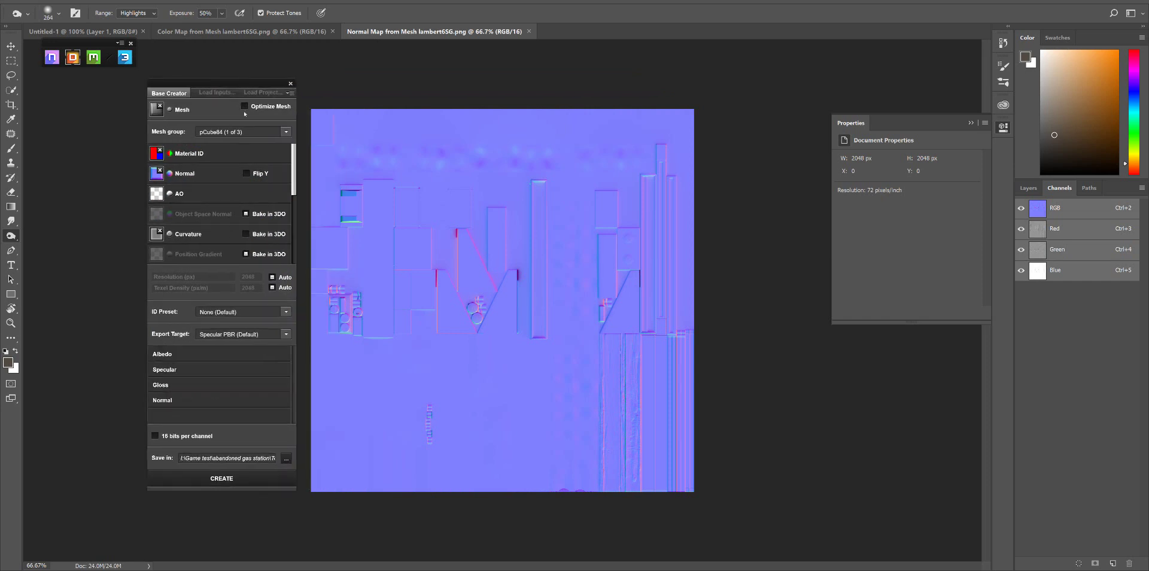
pyautogui.click(204, 194)
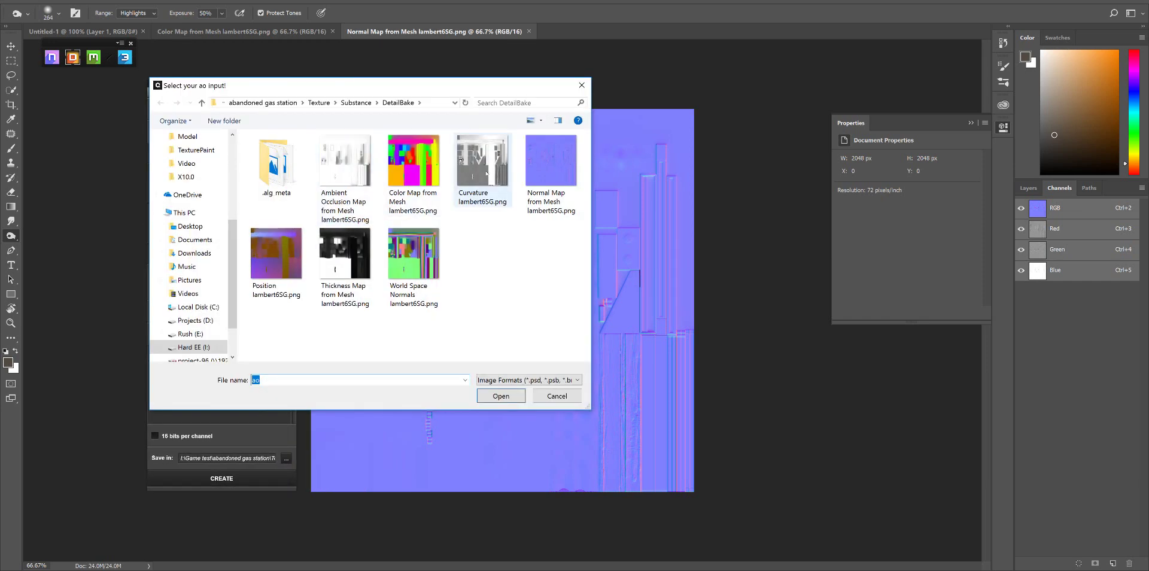
pyautogui.doubleClick(343, 180)
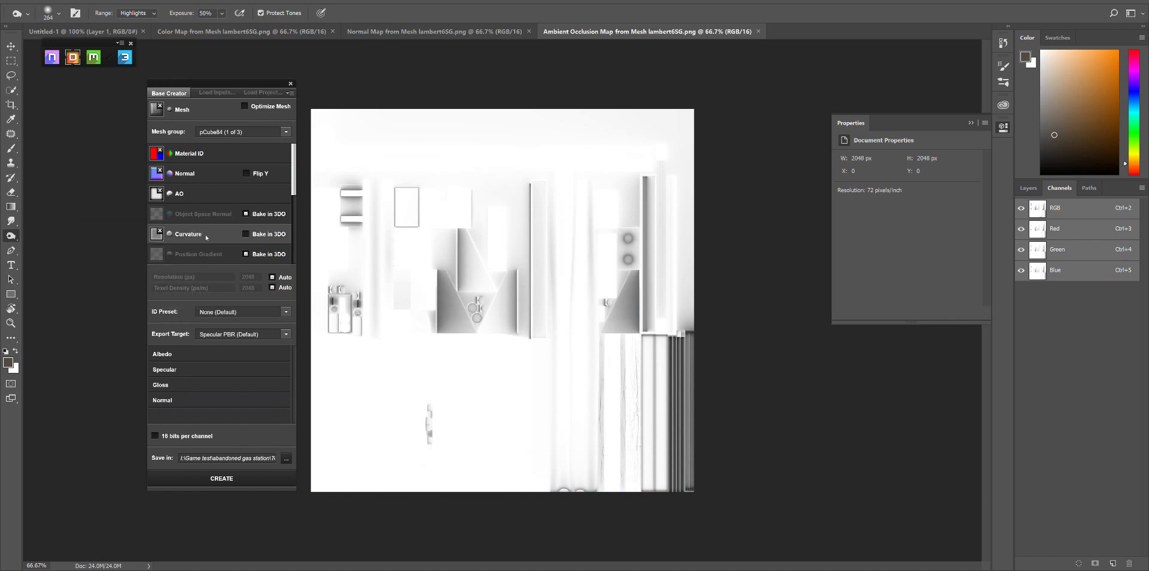
pyautogui.click(156, 234)
pyautogui.doubleClick(481, 160)
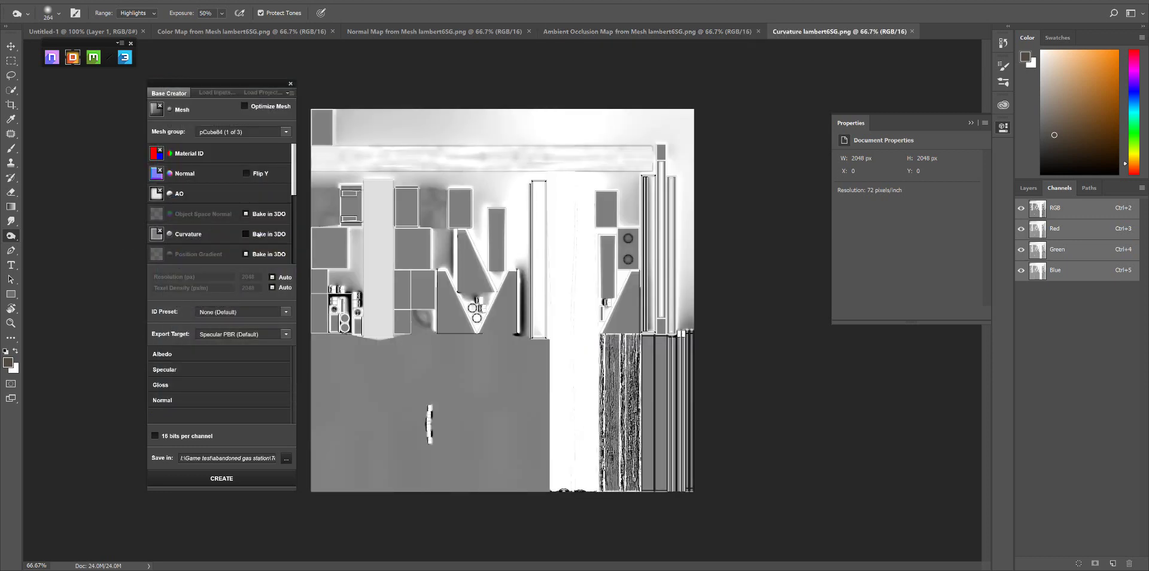
# Step: Set the Save in location to the DetailBake\Details folder
pyautogui.scroll(-3, 261, 235)
pyautogui.scroll(-2, 260, 235)
pyautogui.scroll(2, 259, 233)
pyautogui.scroll(2, 260, 233)
pyautogui.scroll(1, 260, 233)
pyautogui.tripleClick(272, 458)
# Step: Keep pCube84 as the mesh group and create the project from the loaded maps
pyautogui.click(285, 131)
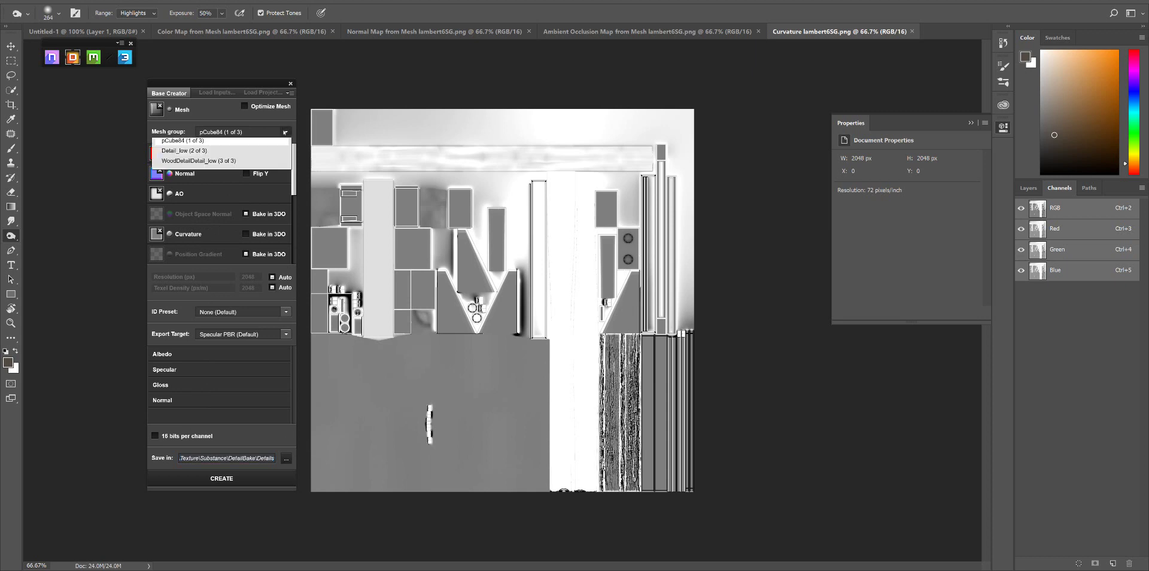
pyautogui.click(285, 131)
pyautogui.click(285, 131)
pyautogui.click(285, 131)
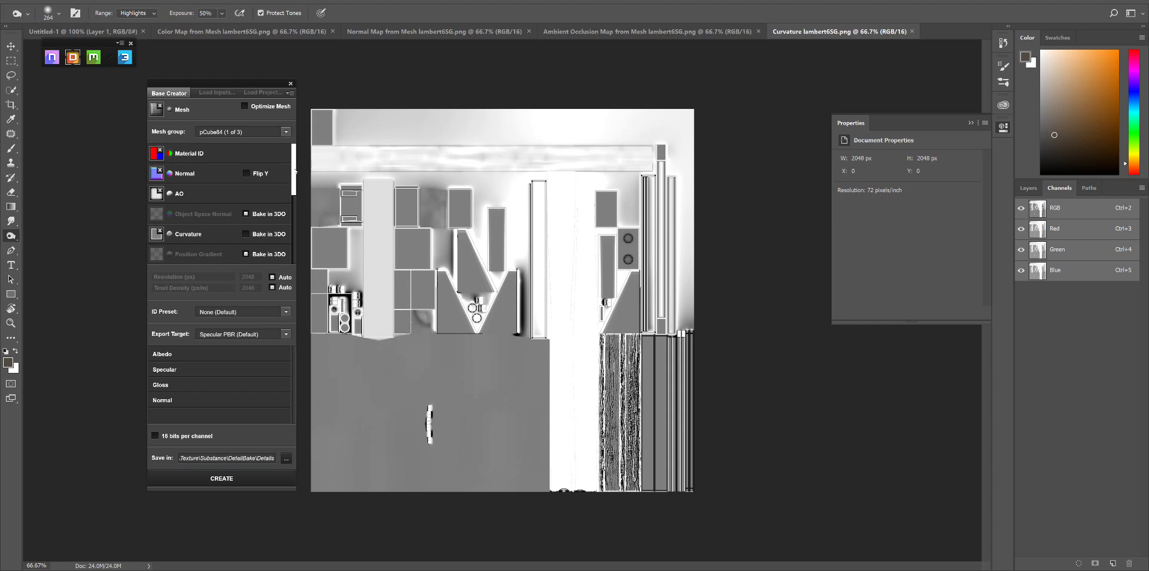
pyautogui.moveTo(294, 171); pyautogui.dragTo(289, 242)
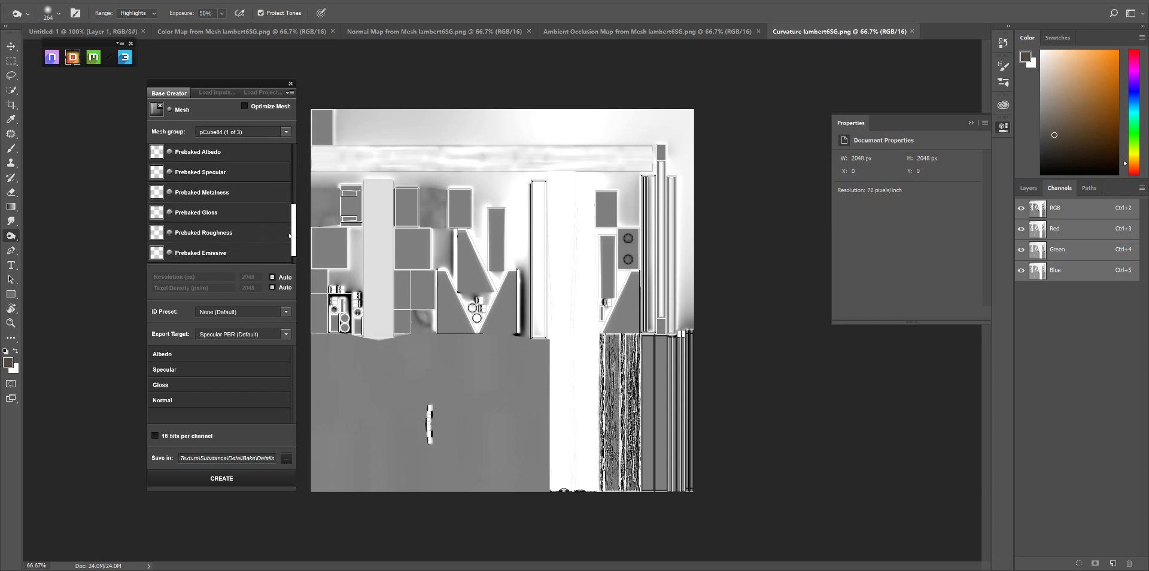
pyautogui.scroll(5, 289, 242)
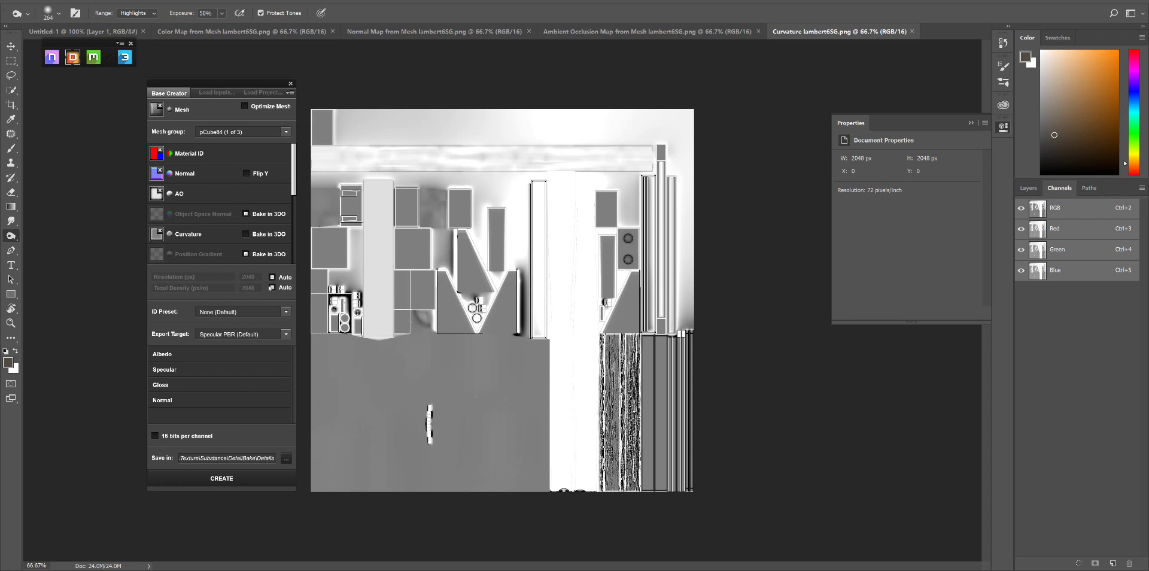
pyautogui.click(231, 477)
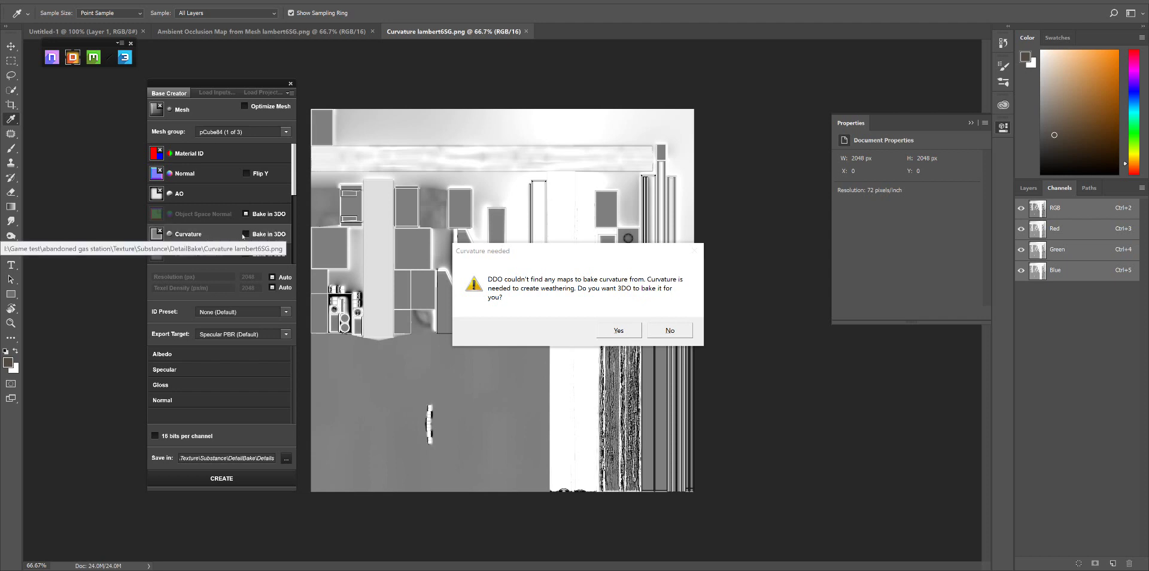
# Step: Answer and close the 'Curvature needed' prompt so DDO continues preparing masks
pyautogui.click(626, 330)
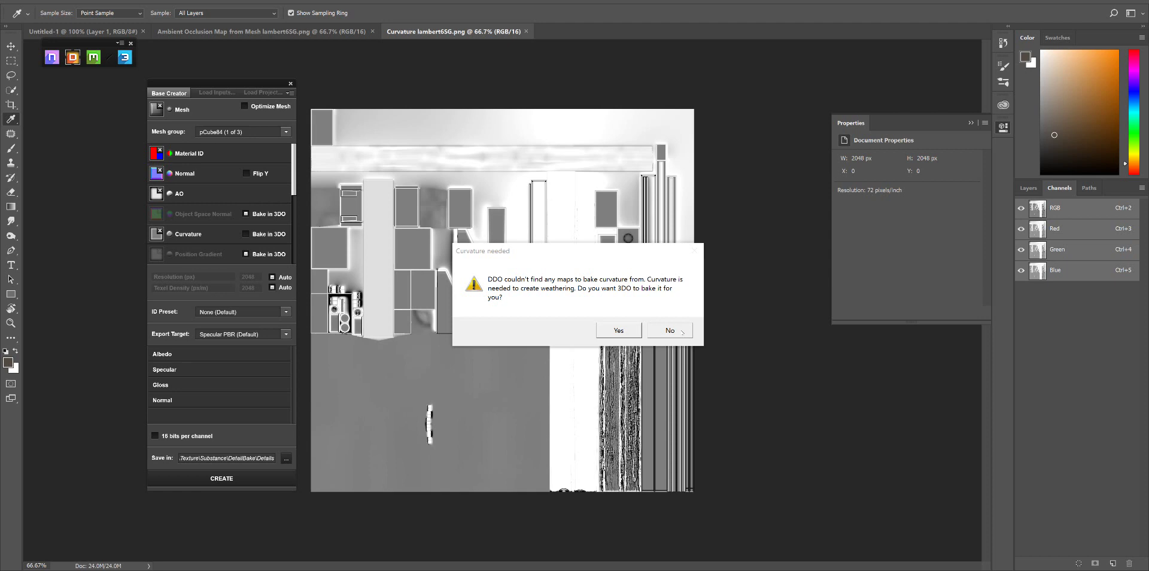
pyautogui.click(682, 331)
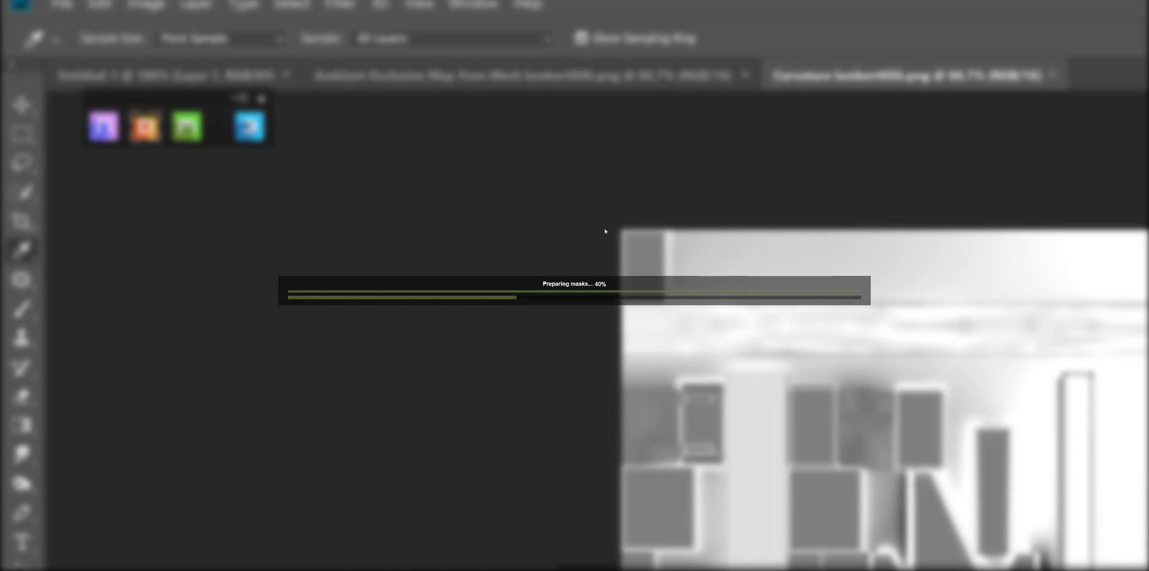
# Step: Acknowledge the Done! dialog and launch the 3DO preview of the project
pyautogui.press('space')
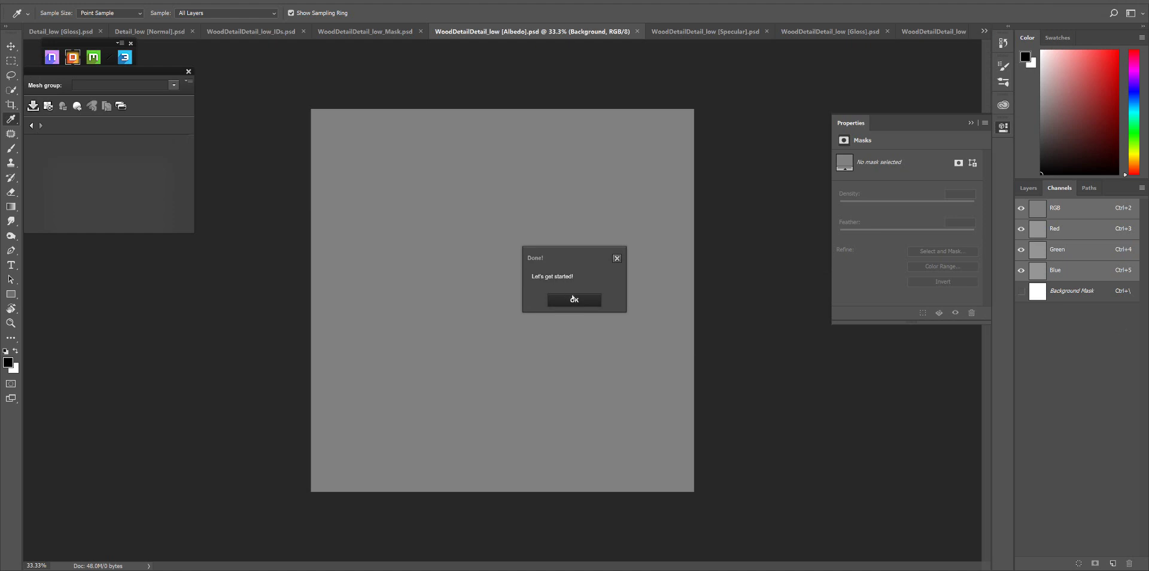
pyautogui.click(573, 299)
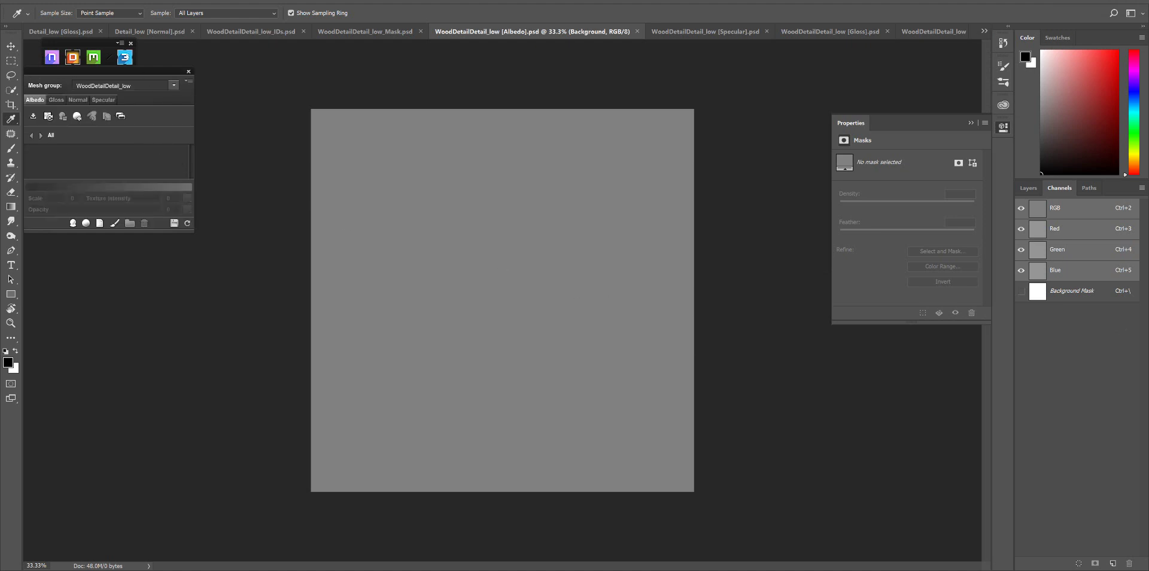
pyautogui.click(124, 56)
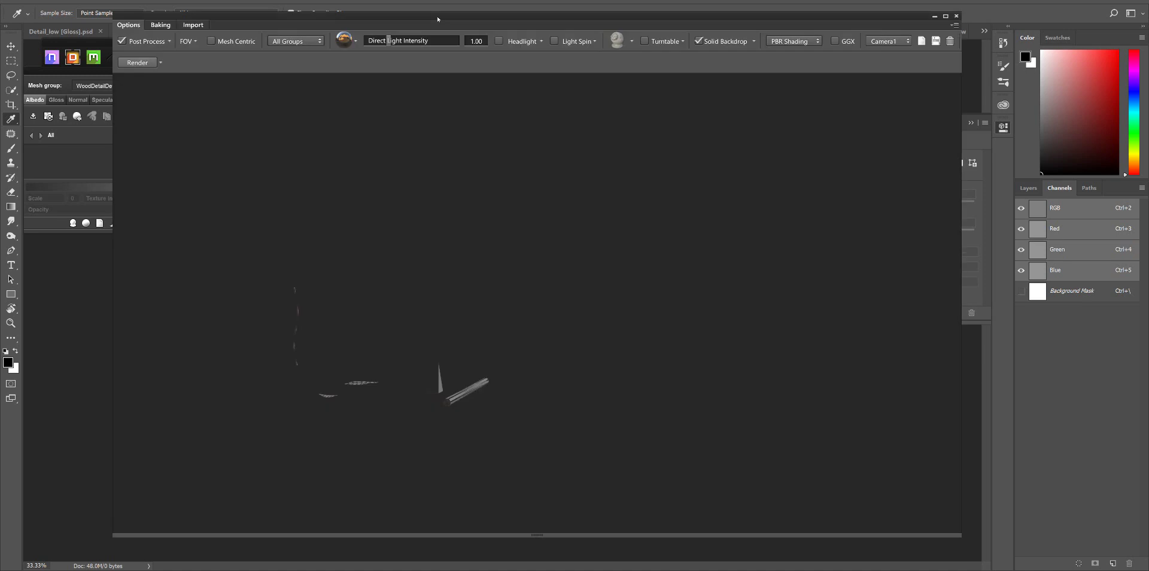
# Step: Move the 3DO preview window aside and orbit around the detail meshes
pyautogui.moveTo(436, 19); pyautogui.dragTo(580, 26)
pyautogui.moveTo(566, 304)
pyautogui.mouseDown()
pyautogui.moveTo(576, 344)
pyautogui.moveTo(561, 260)
pyautogui.moveTo(851, 261)
pyautogui.moveTo(752, 228)
pyautogui.moveTo(825, 218)
pyautogui.moveTo(831, 268)
pyautogui.moveTo(815, 212)
pyautogui.mouseUp()
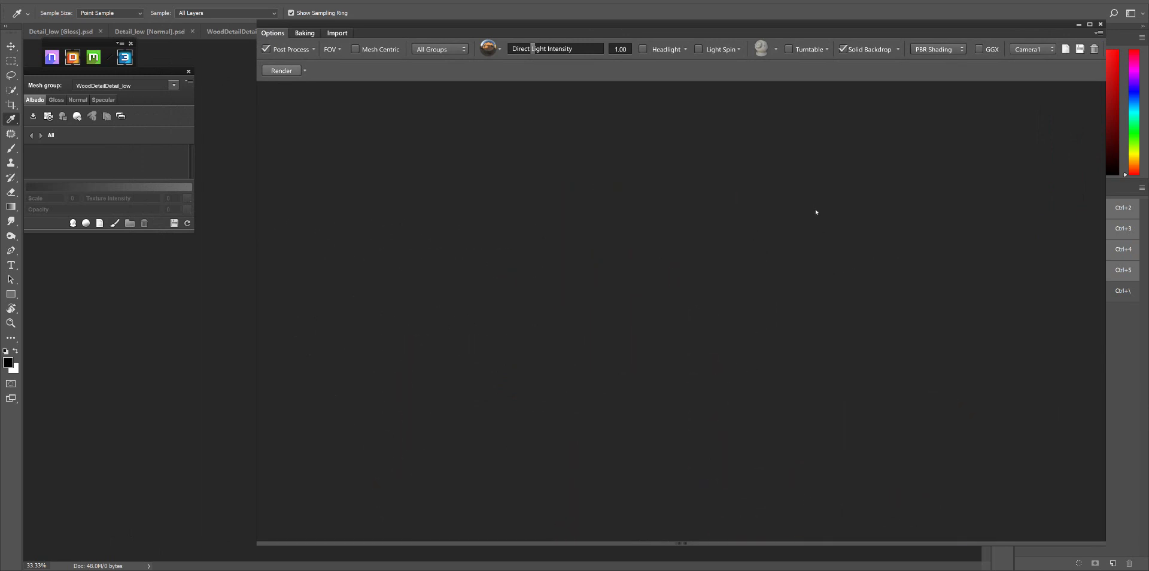
pyautogui.moveTo(807, 345)
pyautogui.mouseDown()
pyautogui.moveTo(759, 302)
pyautogui.moveTo(787, 285)
pyautogui.moveTo(841, 312)
pyautogui.moveTo(508, 310)
pyautogui.moveTo(741, 290)
pyautogui.moveTo(751, 302)
pyautogui.moveTo(704, 290)
pyautogui.moveTo(525, 359)
pyautogui.moveTo(559, 354)
pyautogui.moveTo(602, 322)
pyautogui.moveTo(568, 323)
pyautogui.moveTo(641, 239)
pyautogui.moveTo(633, 285)
pyautogui.moveTo(658, 263)
pyautogui.moveTo(618, 318)
pyautogui.mouseUp()
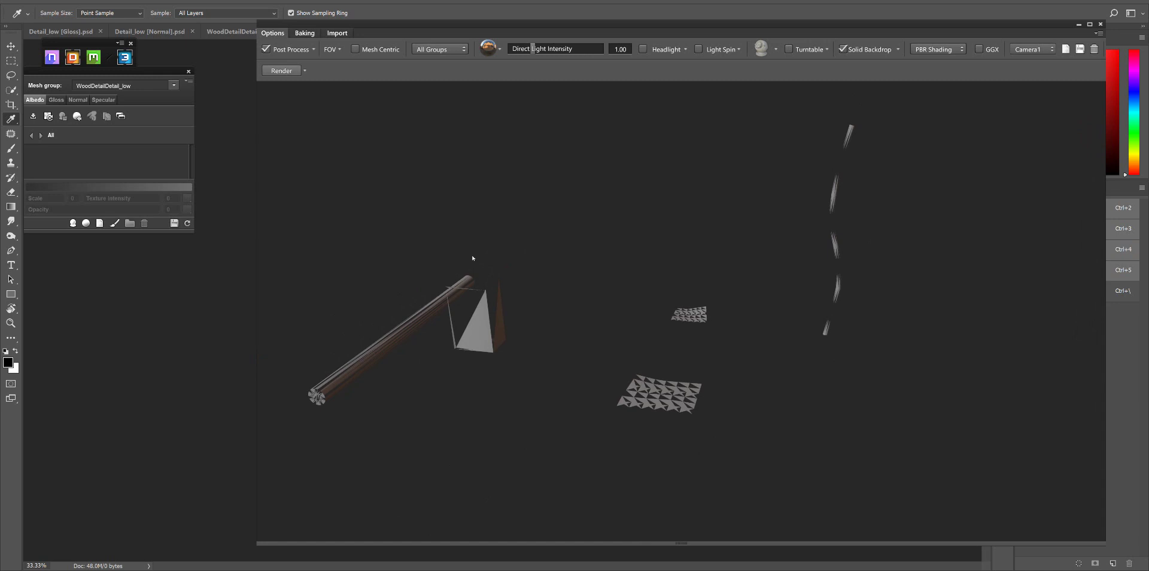
pyautogui.moveTo(624, 257); pyautogui.dragTo(651, 257)
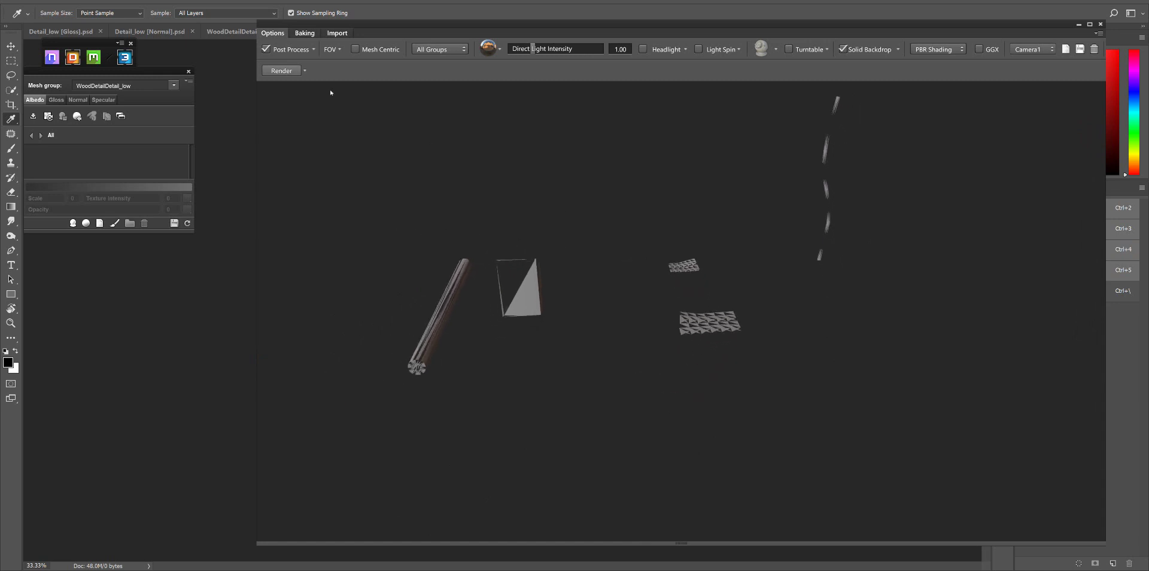
# Step: Enable Mesh Centric to centre the camera and orbit the re-centred meshes
pyautogui.click(304, 71)
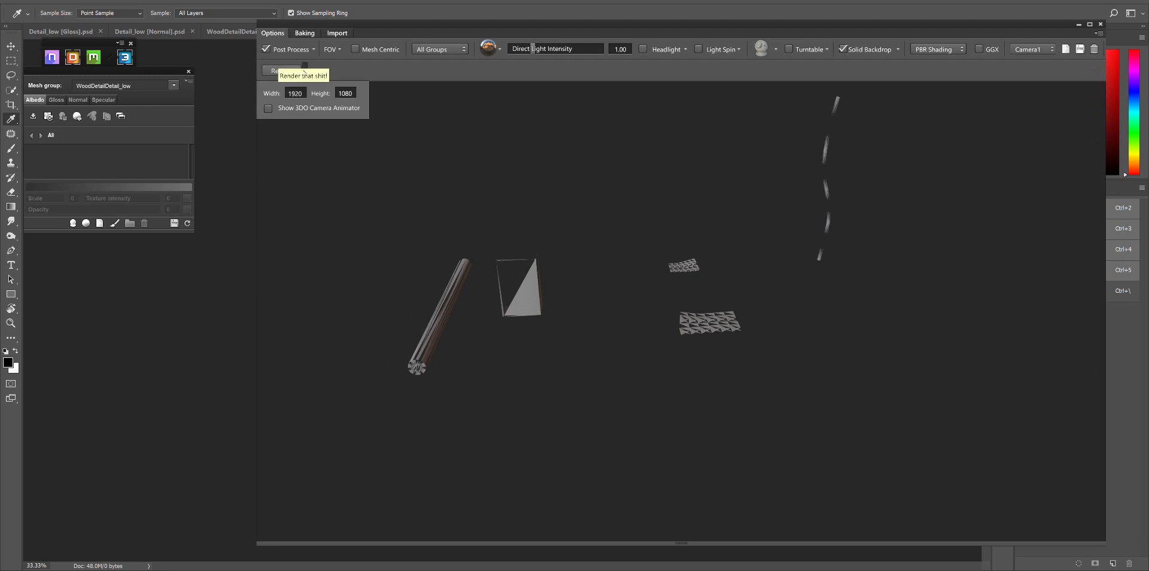
pyautogui.click(305, 71)
pyautogui.click(355, 50)
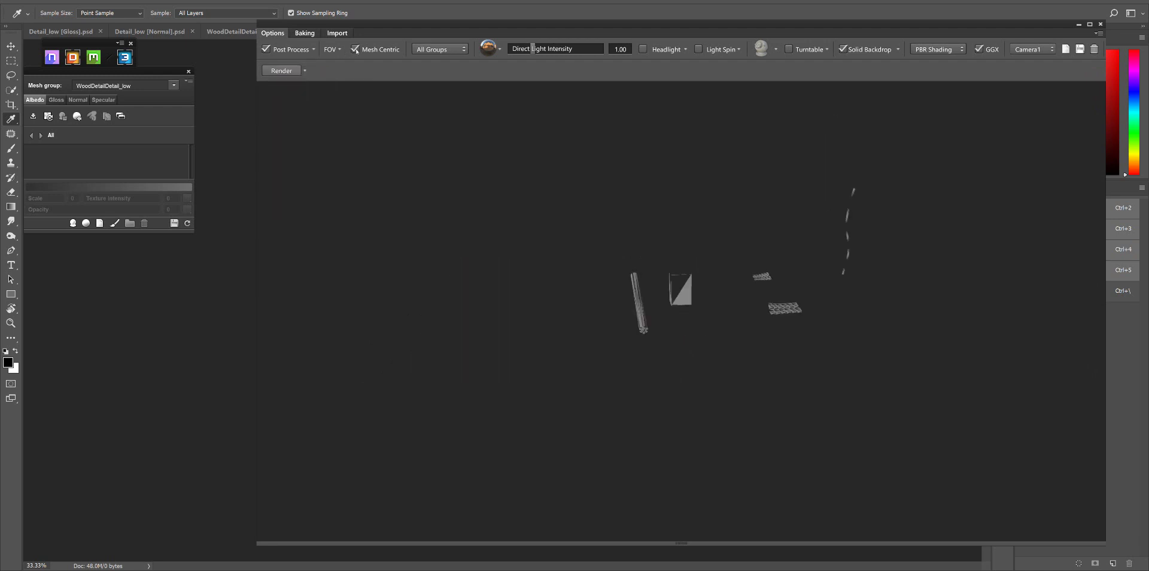
pyautogui.moveTo(653, 212)
pyautogui.mouseDown()
pyautogui.moveTo(629, 235)
pyautogui.moveTo(529, 206)
pyautogui.moveTo(480, 213)
pyautogui.moveTo(476, 227)
pyautogui.moveTo(498, 231)
pyautogui.mouseUp()
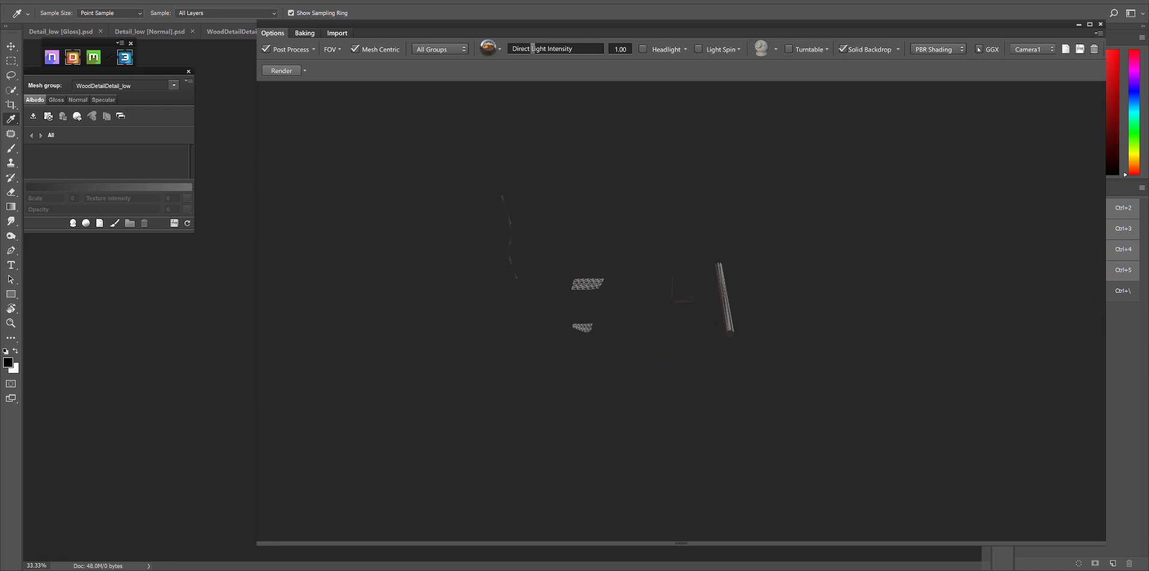
pyautogui.moveTo(710, 229)
pyautogui.mouseDown()
pyautogui.moveTo(730, 343)
pyautogui.moveTo(731, 277)
pyautogui.moveTo(752, 285)
pyautogui.moveTo(902, 243)
pyautogui.moveTo(605, 246)
pyautogui.moveTo(743, 494)
pyautogui.mouseUp()
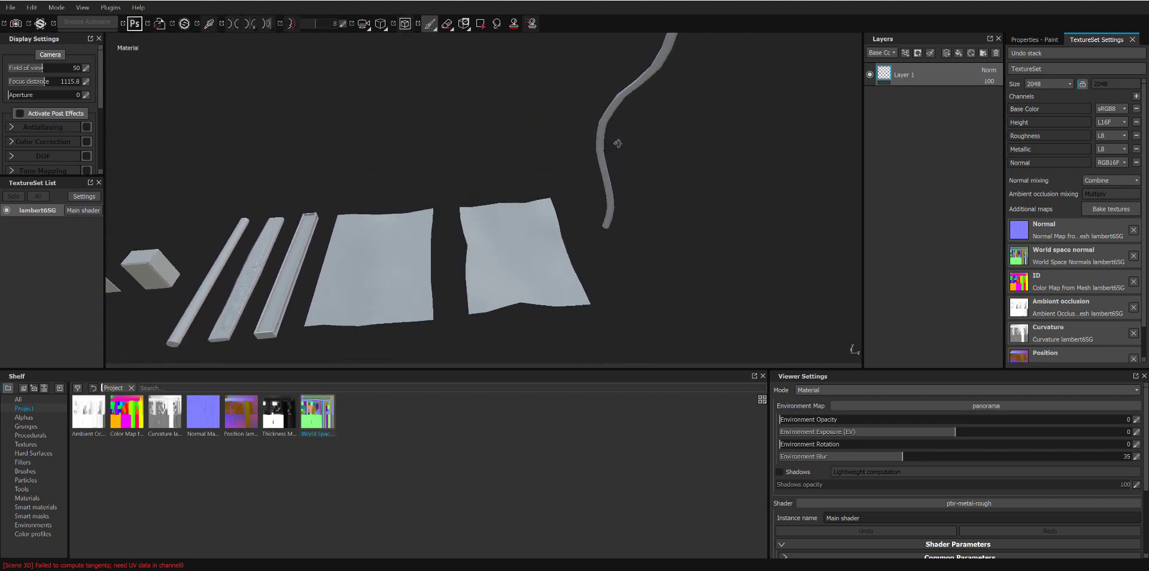
# Step: Orbit to view the meshes from above and list the Materials library on the shelf
pyautogui.moveTo(649, 137)
pyautogui.keyDown('alt'); pyautogui.mouseDown()
pyautogui.moveTo(633, 185)
pyautogui.moveTo(581, 179)
pyautogui.moveTo(547, 154)
pyautogui.moveTo(592, 186)
pyautogui.mouseUp(); pyautogui.keyUp('alt')
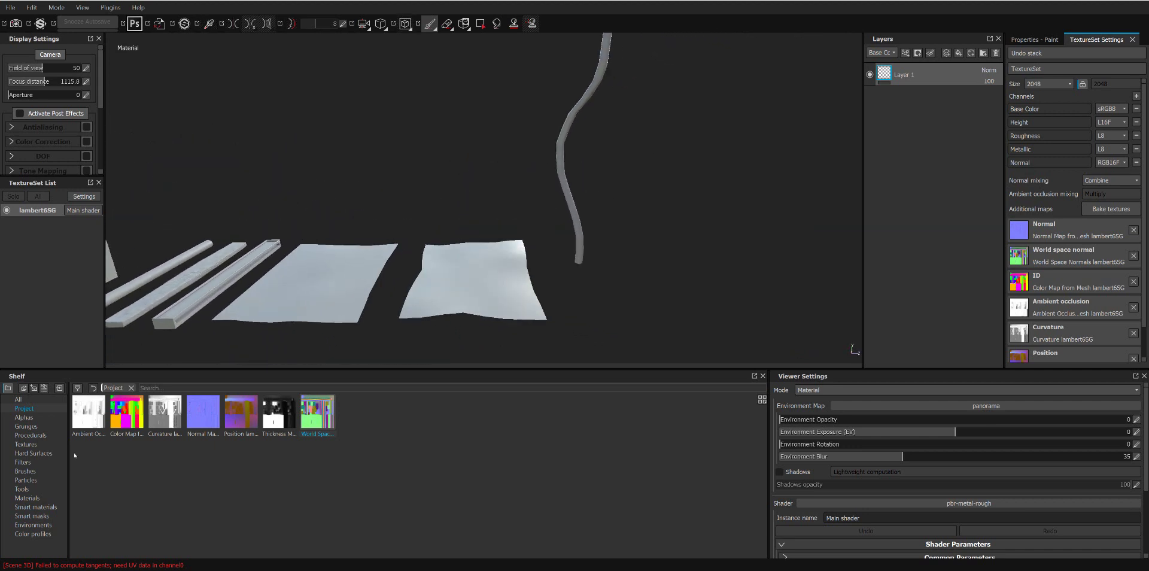
pyautogui.click(26, 498)
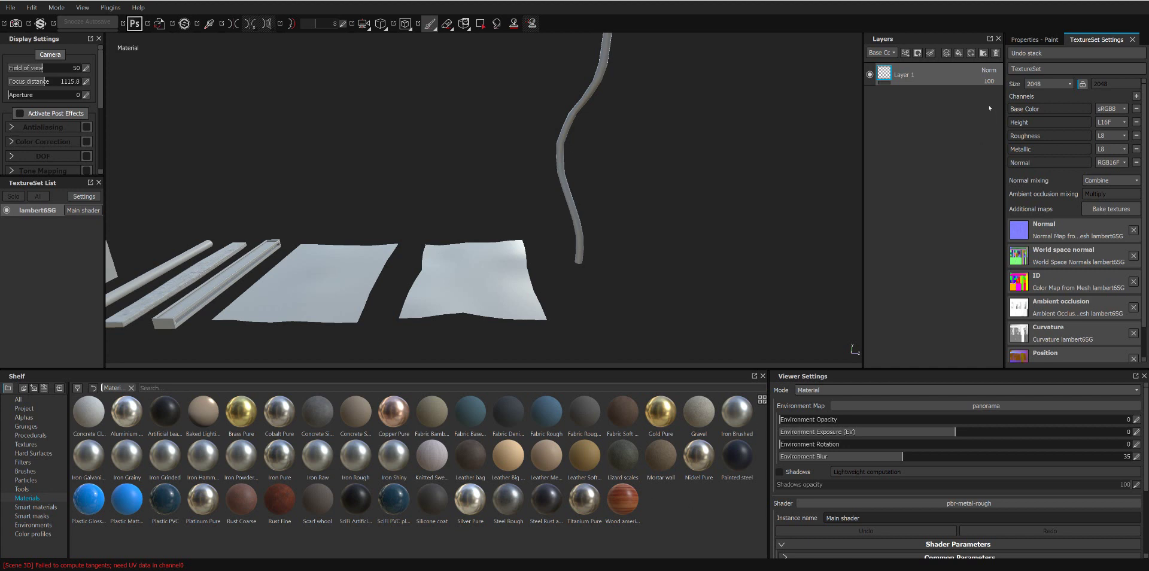
# Step: Add Fill layer 1 above Layer 1 and open its Base Color resource slot in Properties - Fill
pyautogui.click(958, 53)
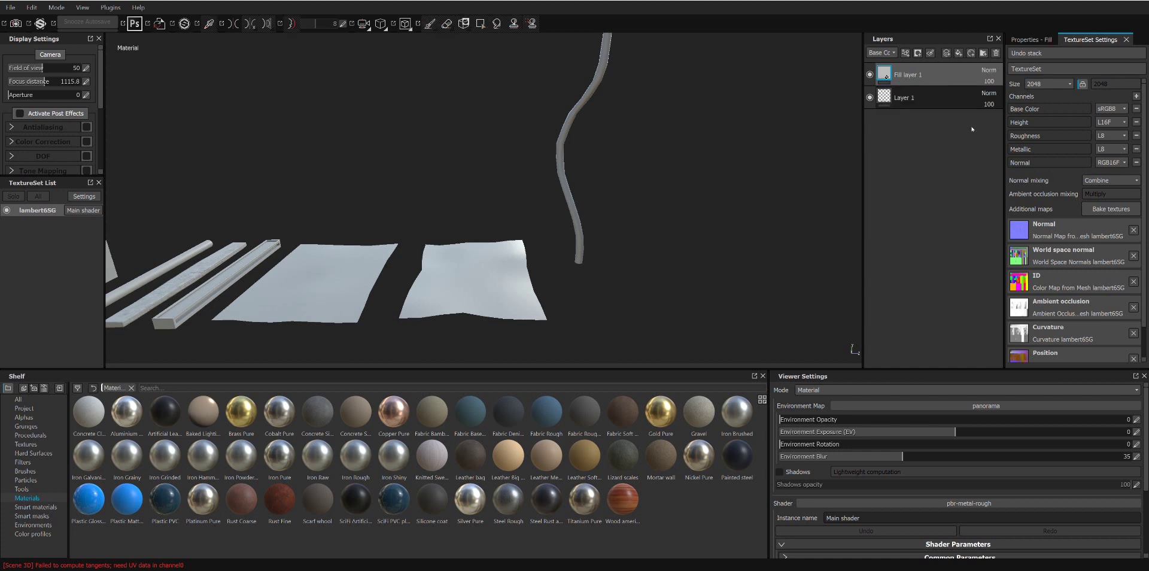
pyautogui.click(1030, 41)
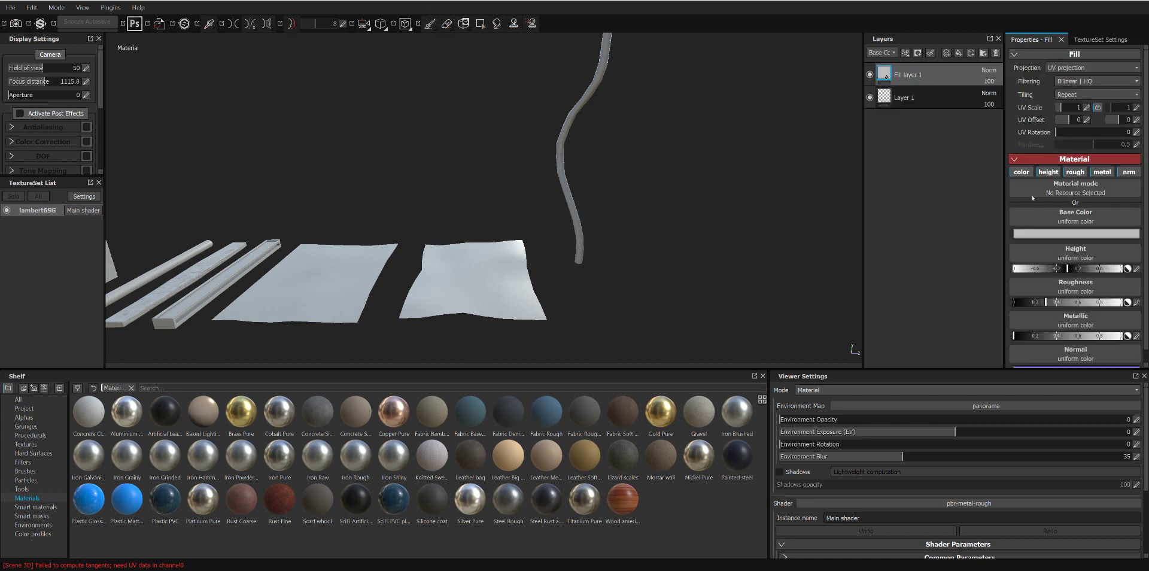
pyautogui.click(1066, 220)
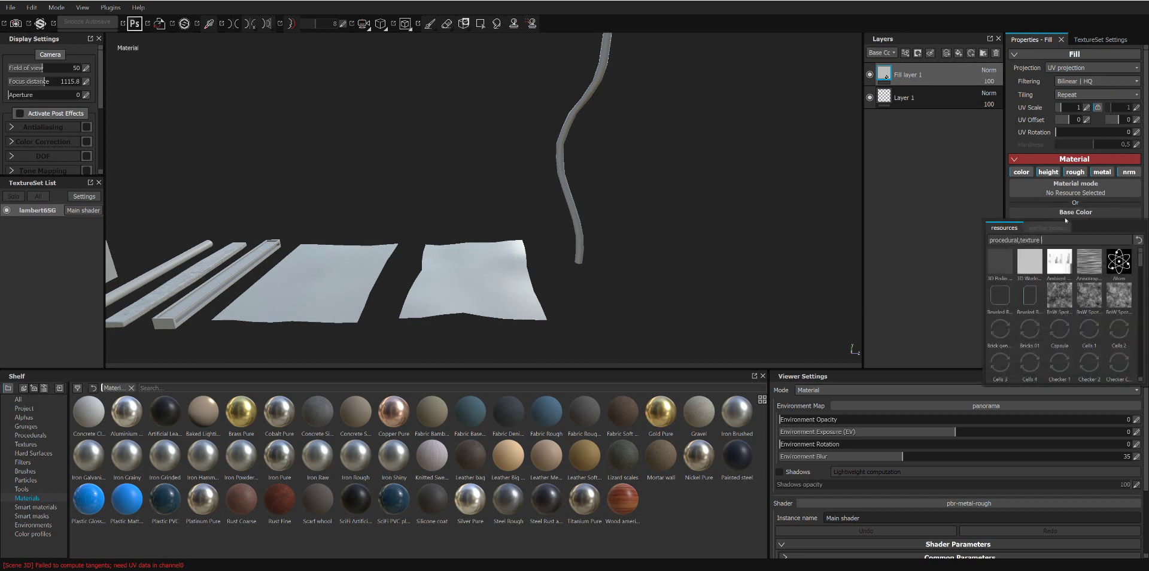
# Step: Close the empty resource picker and copy the Texture\PBR folder path in File Explorer
pyautogui.click(923, 221)
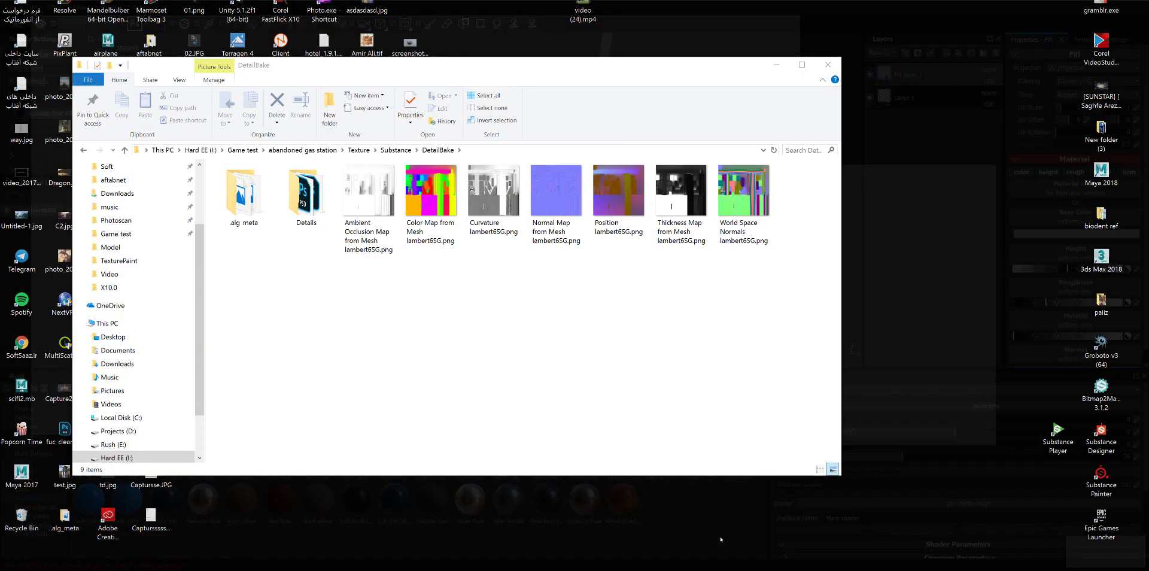
pyautogui.click(720, 536)
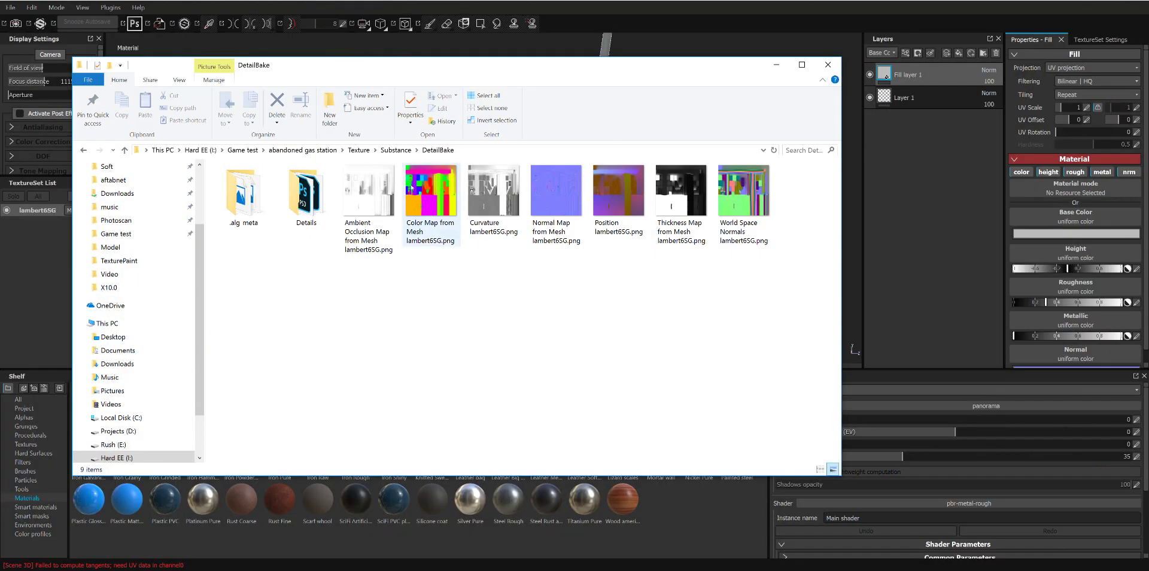
pyautogui.click(353, 151)
pyautogui.doubleClick(306, 192)
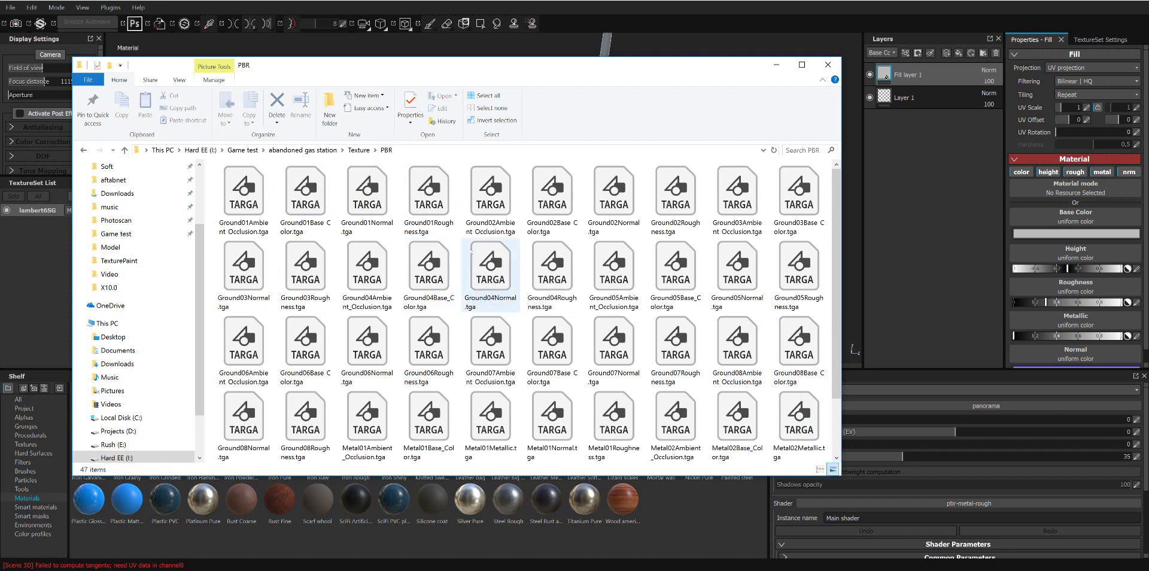
pyautogui.click(428, 152)
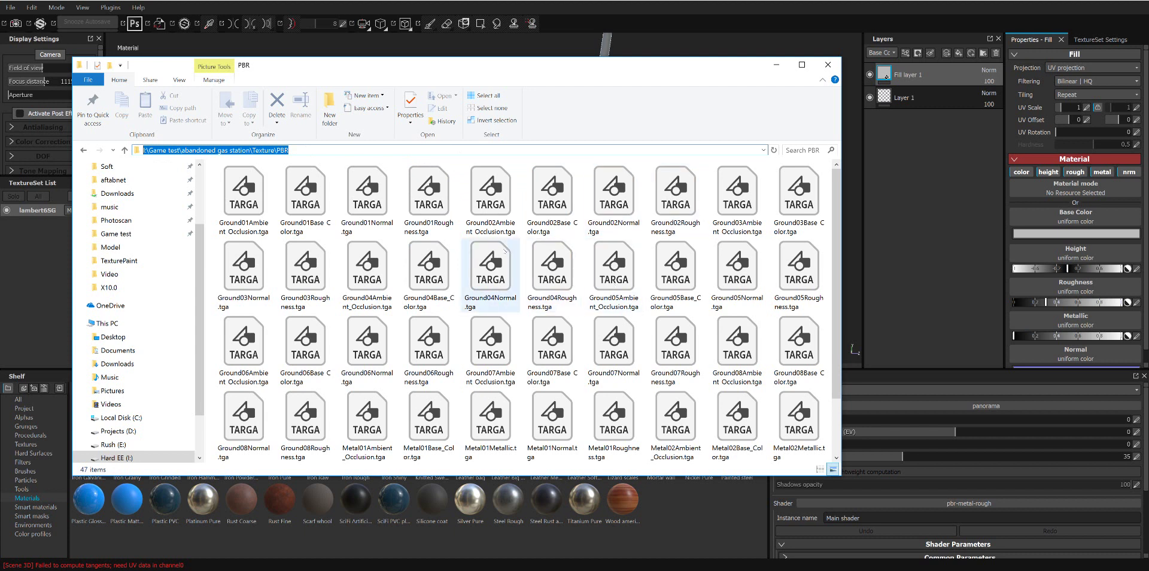
pyautogui.click(10, 8)
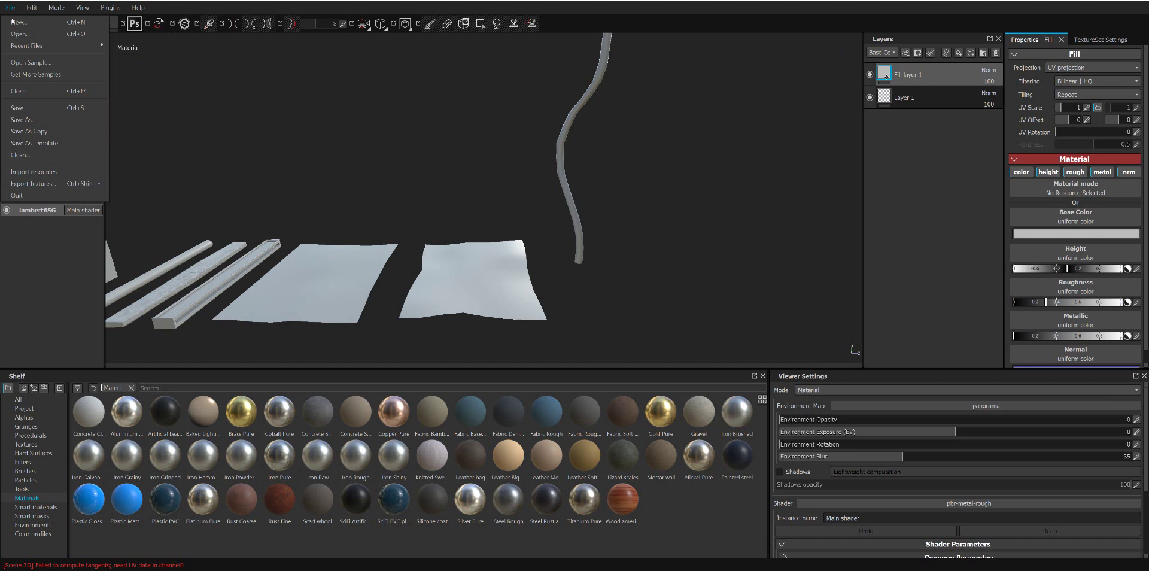
# Step: Start File > Import resources and browse the file dialog to the pasted Texture\PBR path
pyautogui.click(67, 172)
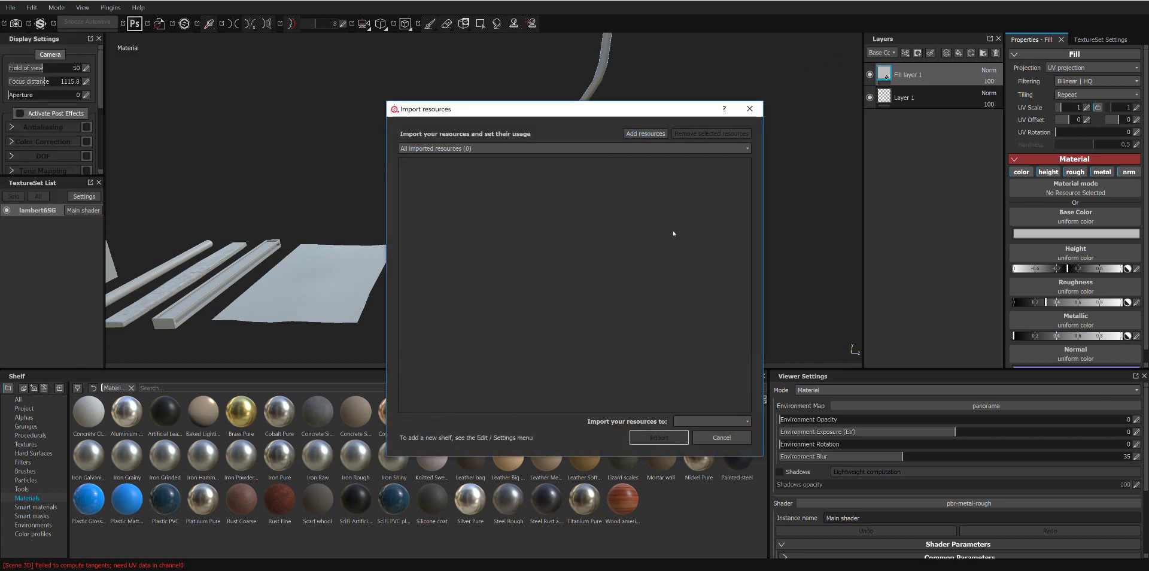
pyautogui.click(651, 134)
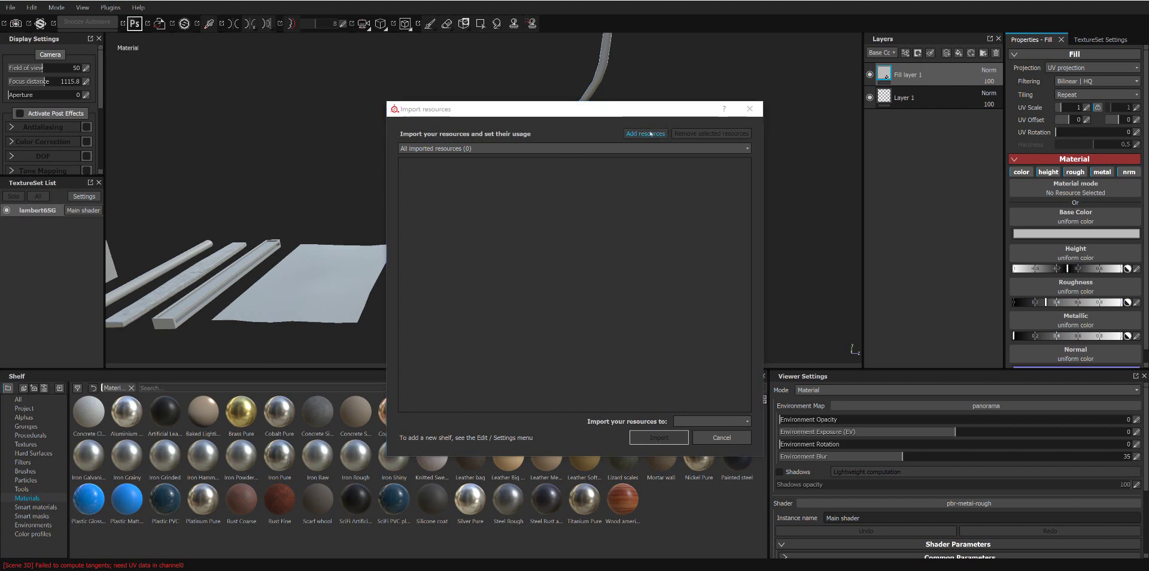
pyautogui.click(562, 142)
pyautogui.hotkey('ctrl', 'v')
pyautogui.press('Return')
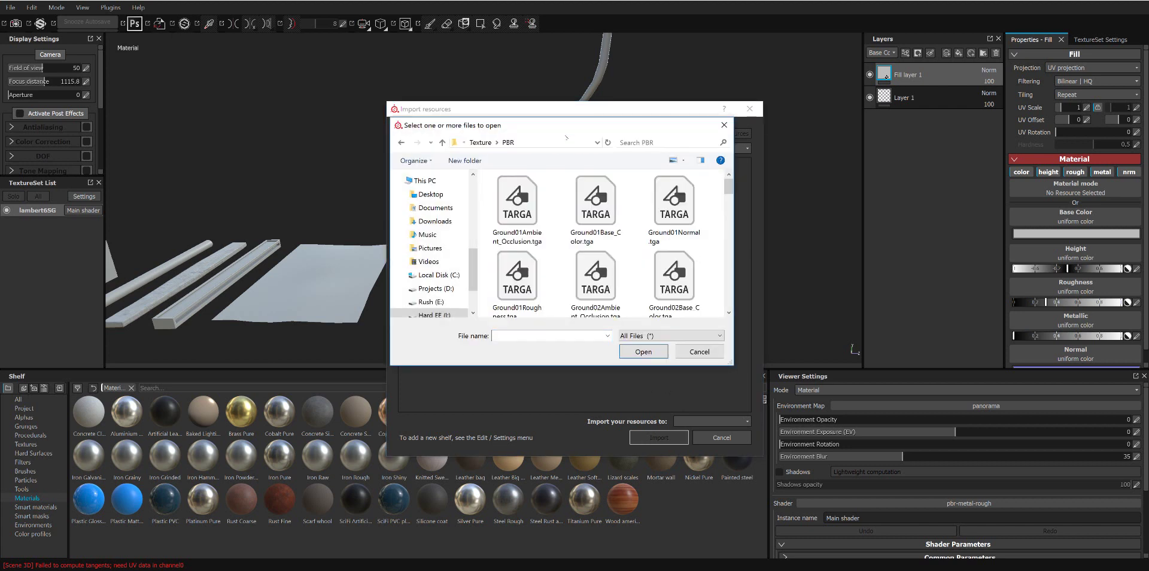
# Step: Select the 15 files Metal01AmbientOcclusion through Metal03Roughness and add them to the import list
pyautogui.moveTo(734, 365); pyautogui.dragTo(1084, 546)
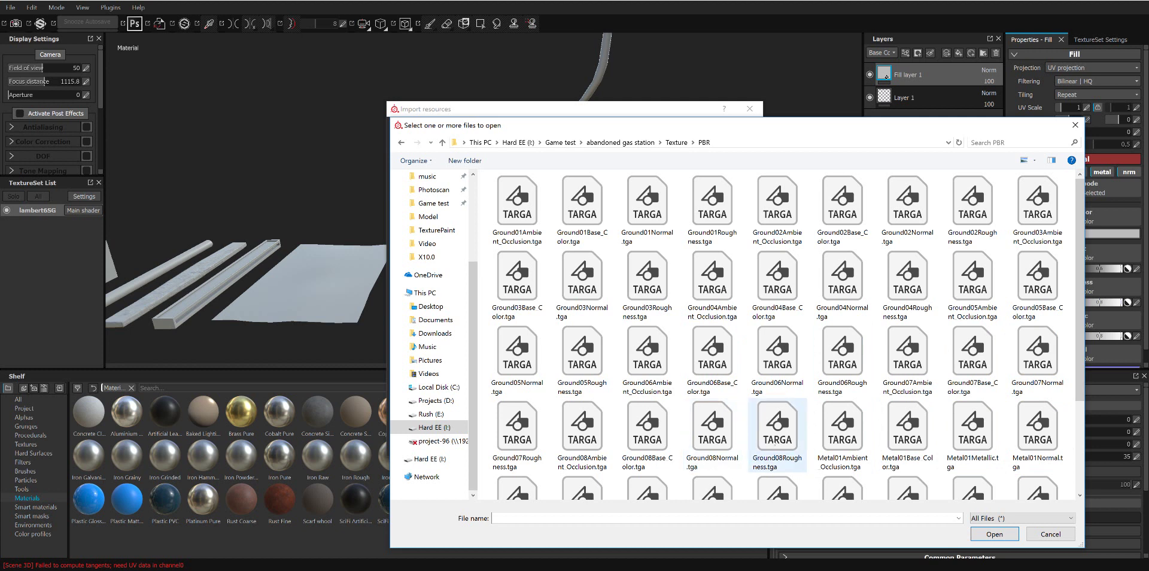
pyautogui.click(854, 441)
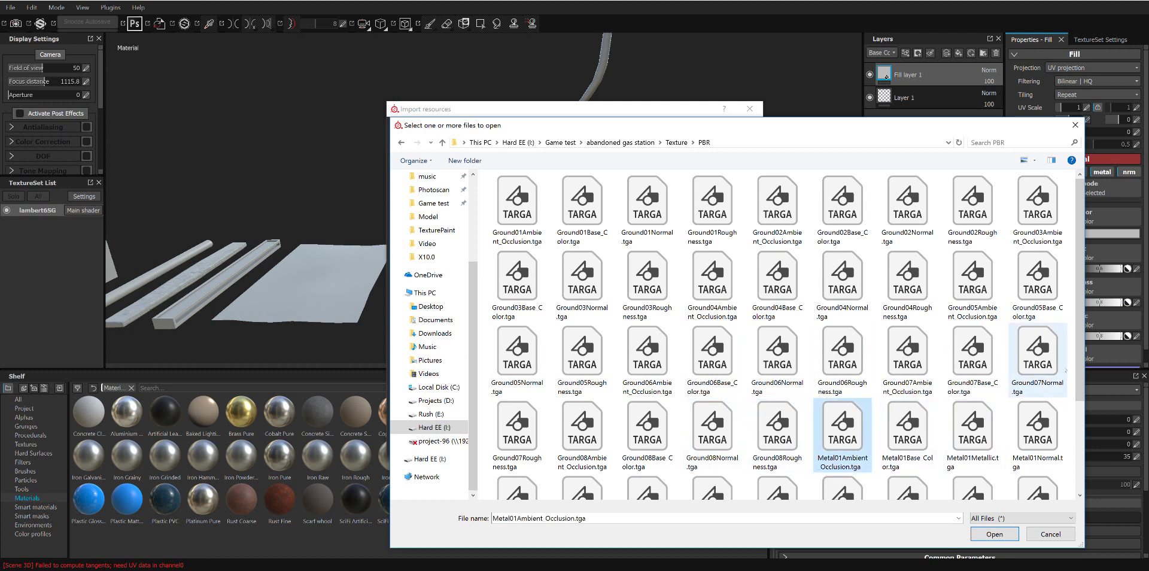
pyautogui.scroll(-2, 1082, 383)
pyautogui.scroll(-3, 1082, 383)
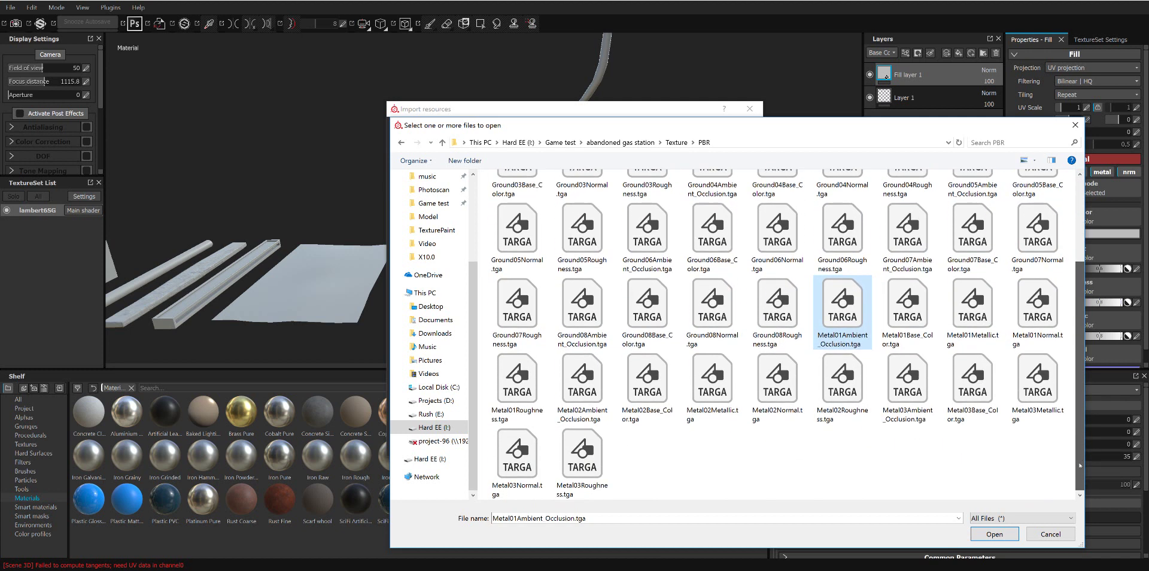
pyautogui.keyDown('shift'); pyautogui.click(582, 461); pyautogui.keyUp('shift')
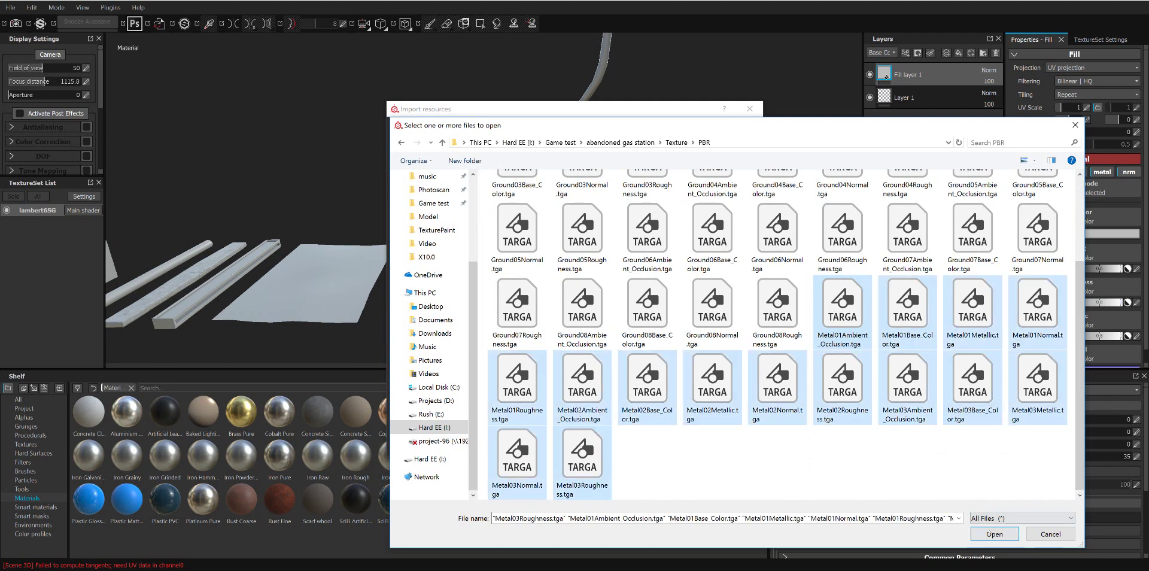
pyautogui.click(994, 533)
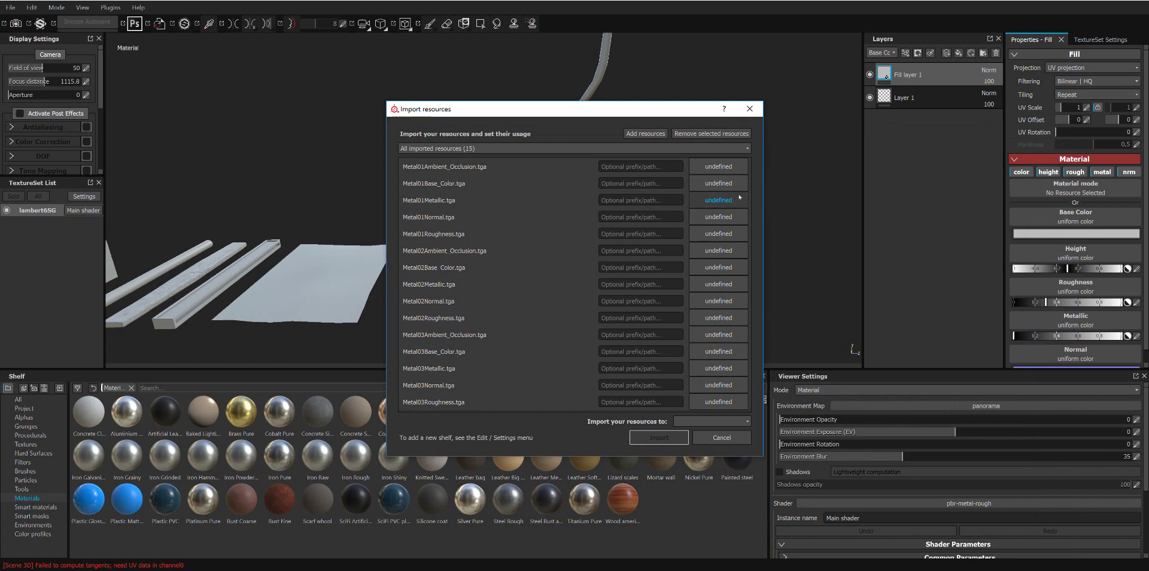
# Step: Set all fifteen files' usage to texture, target shelf 'shelf', and import them
pyautogui.click(719, 167)
pyautogui.click(740, 207)
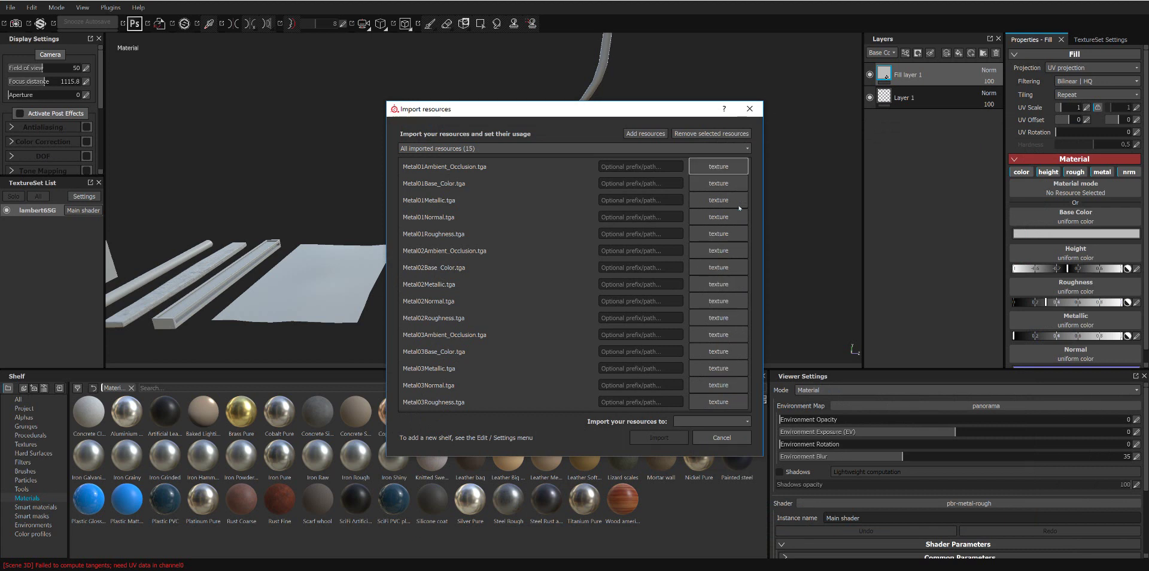
pyautogui.click(703, 423)
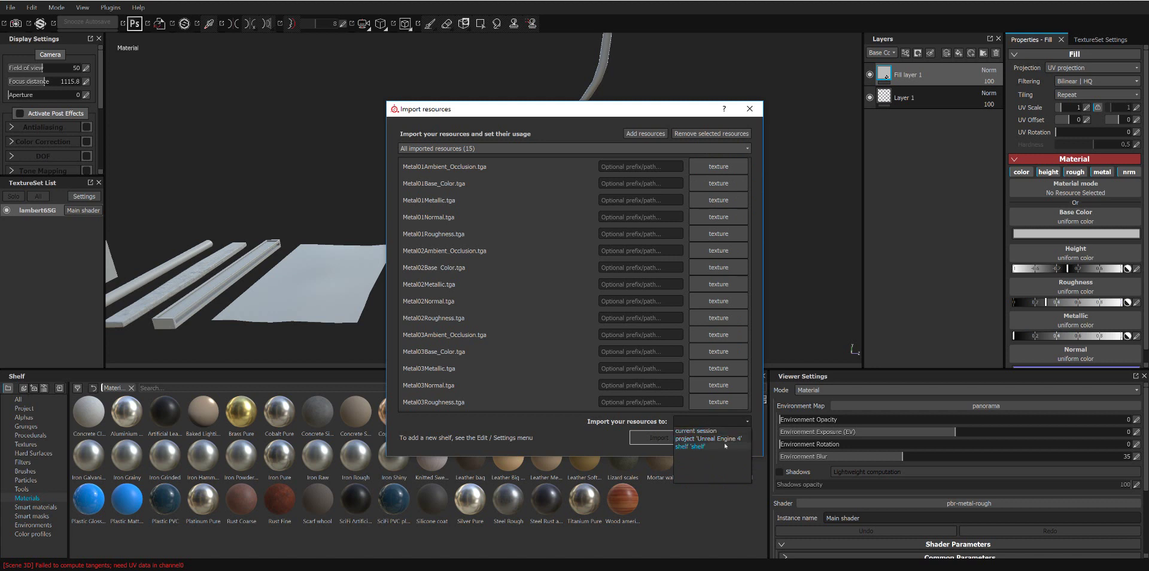
pyautogui.click(725, 446)
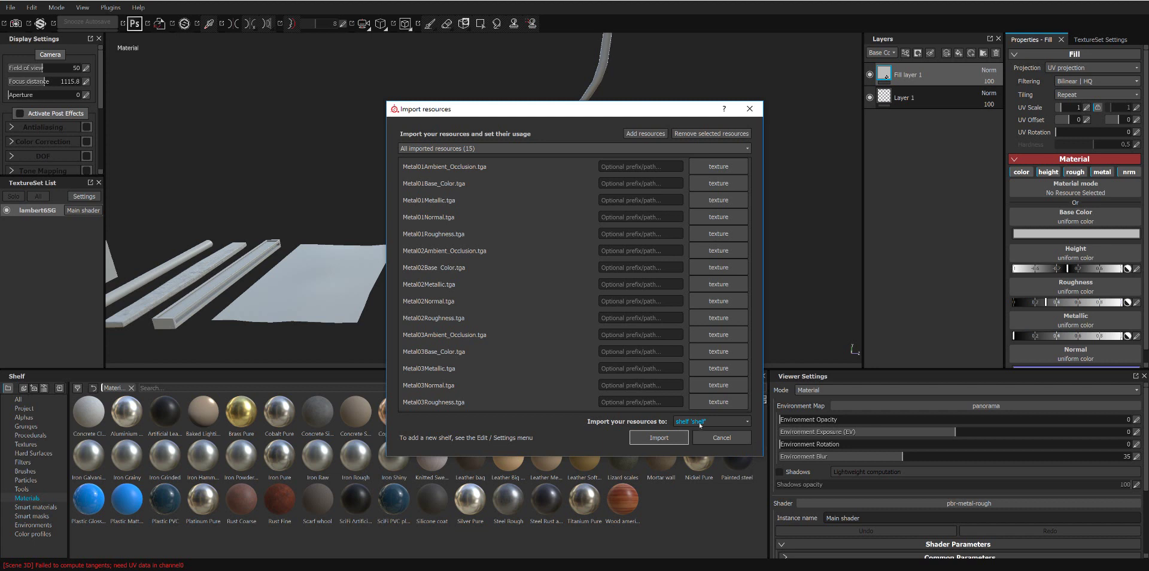
pyautogui.click(662, 437)
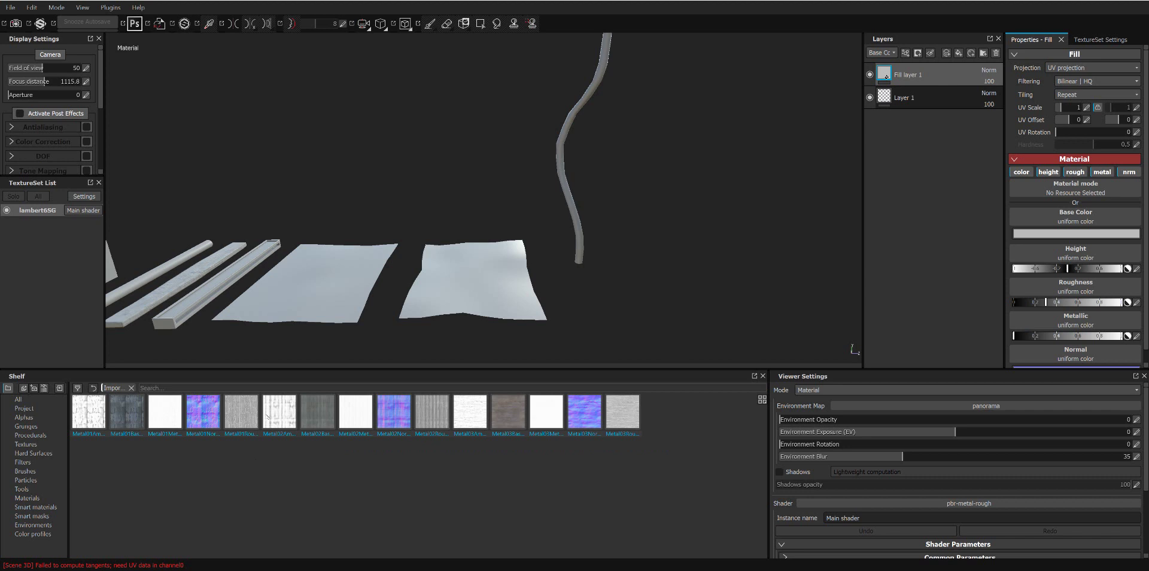
# Step: Drop Metal01Base_Color onto Fill layer 1's Base Color slot and orbit in on the meshes
pyautogui.click(318, 414)
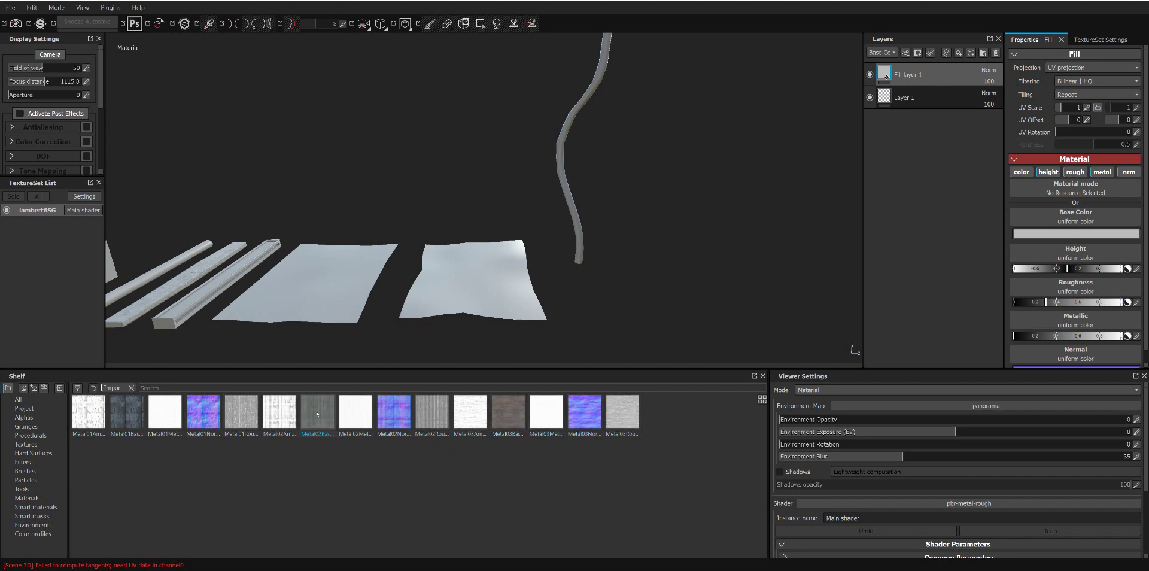
pyautogui.click(264, 422)
pyautogui.moveTo(125, 412)
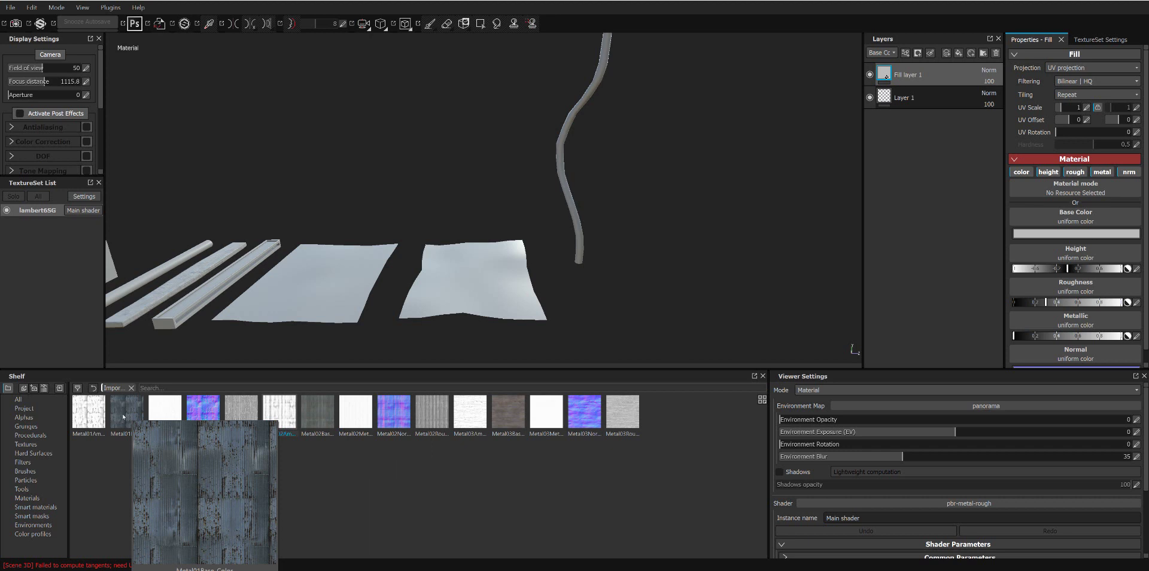
pyautogui.moveTo(123, 417); pyautogui.dragTo(1055, 222)
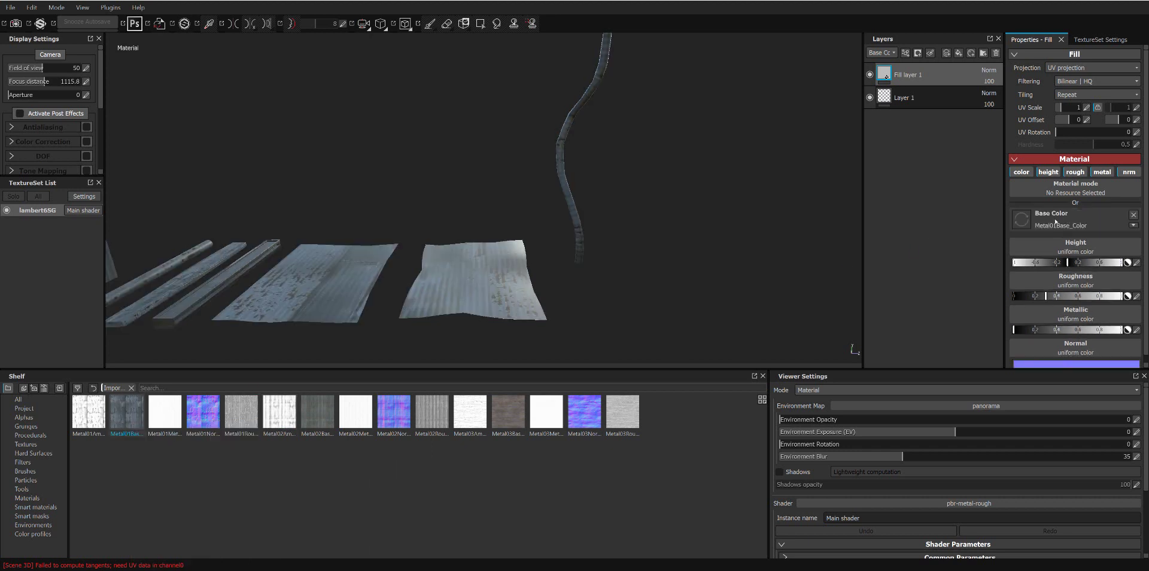
pyautogui.keyDown('alt'); pyautogui.moveTo(492, 272); pyautogui.dragTo(539, 257); pyautogui.keyUp('alt')
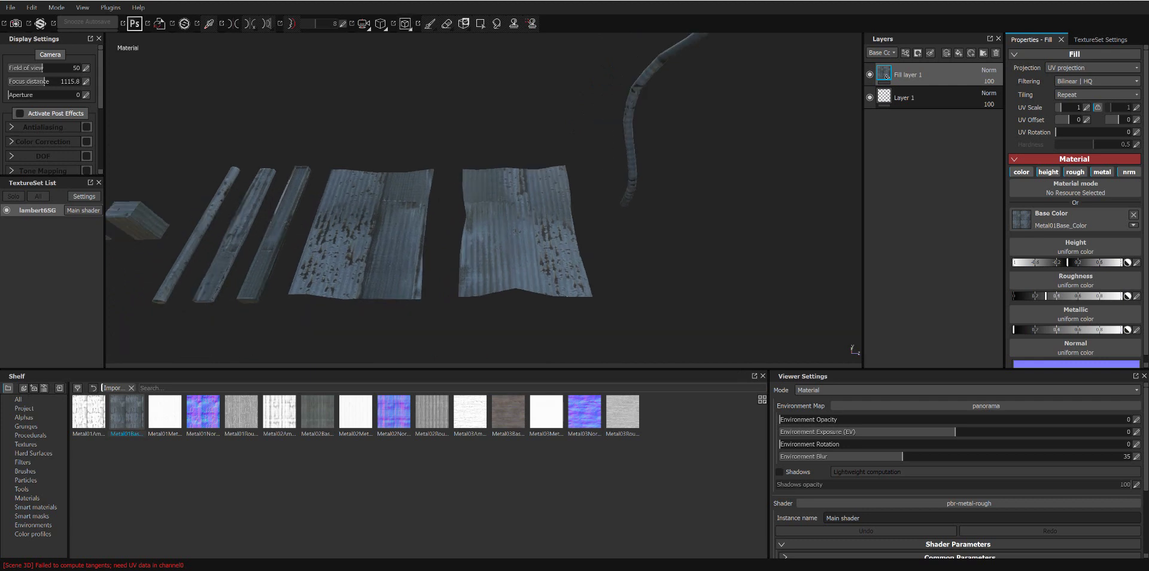
pyautogui.moveTo(88, 413)
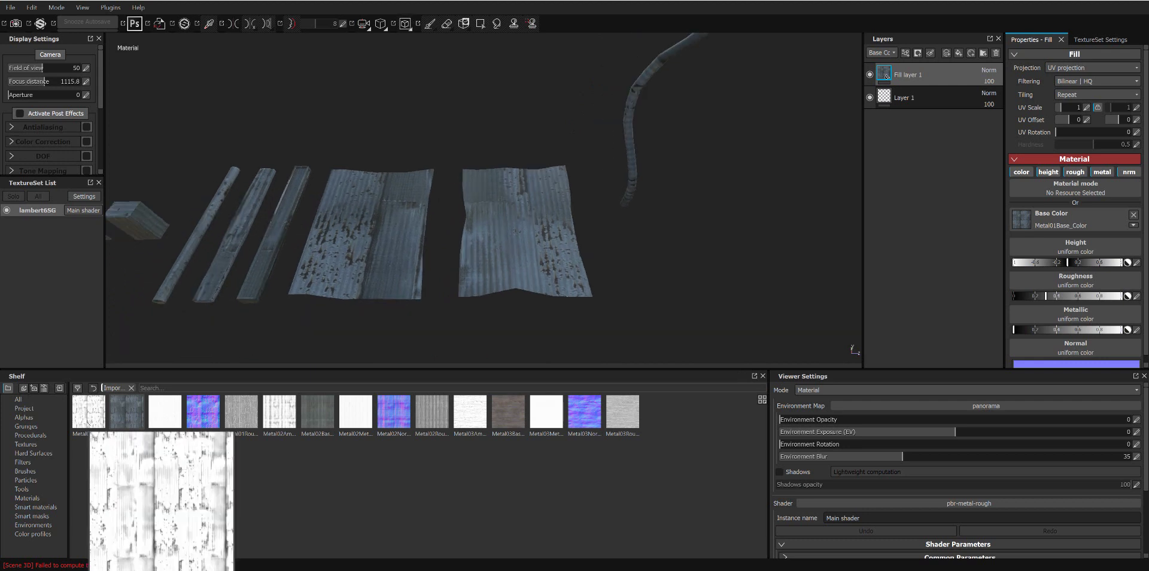
# Step: Drop Metal01Metallic, Metal01Normal and Metal01Roughness onto the Metallic, Normal and Roughness slots
pyautogui.click(89, 424)
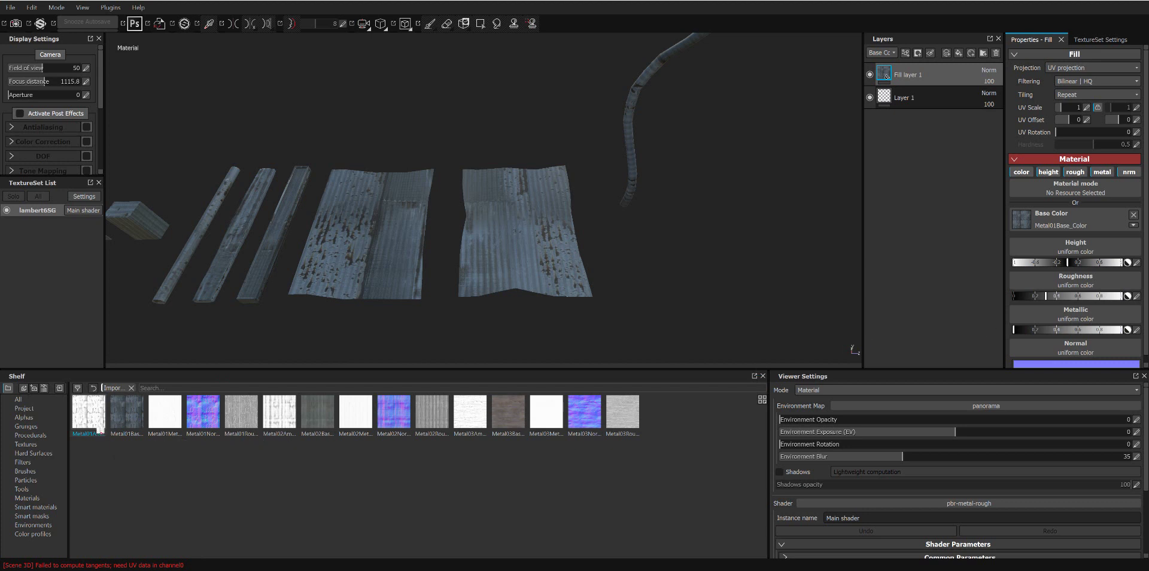
pyautogui.scroll(-1, 1104, 297)
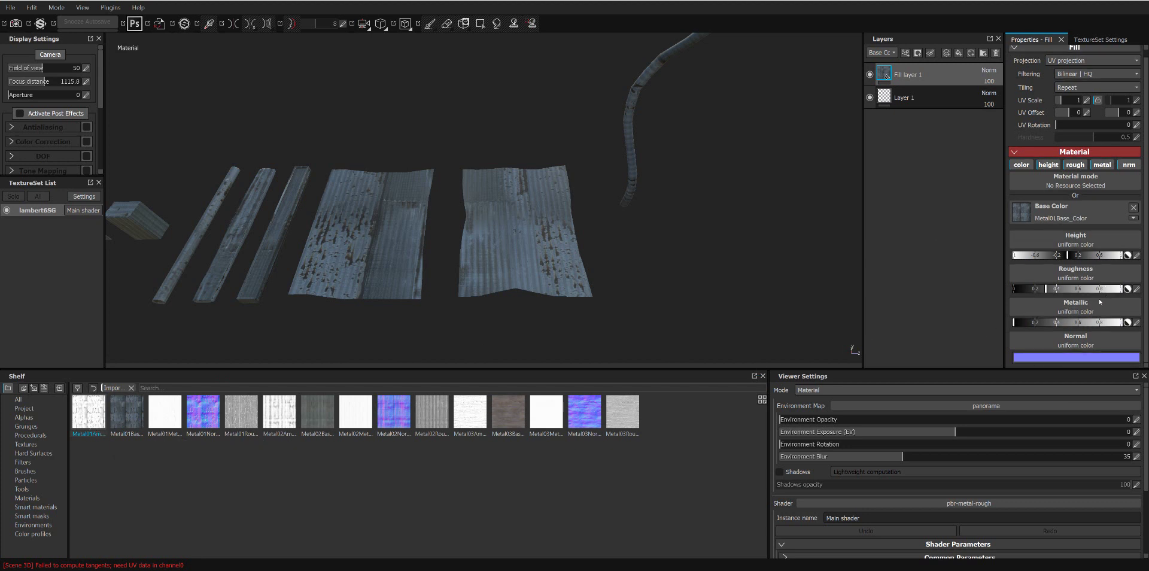
pyautogui.scroll(1, 1100, 302)
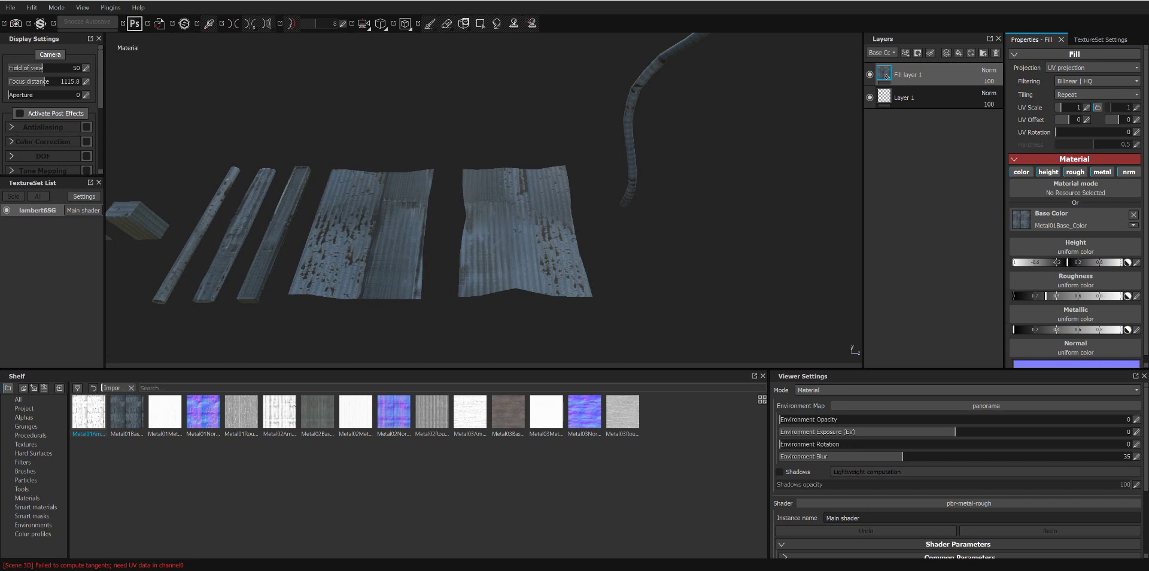
pyautogui.moveTo(165, 412)
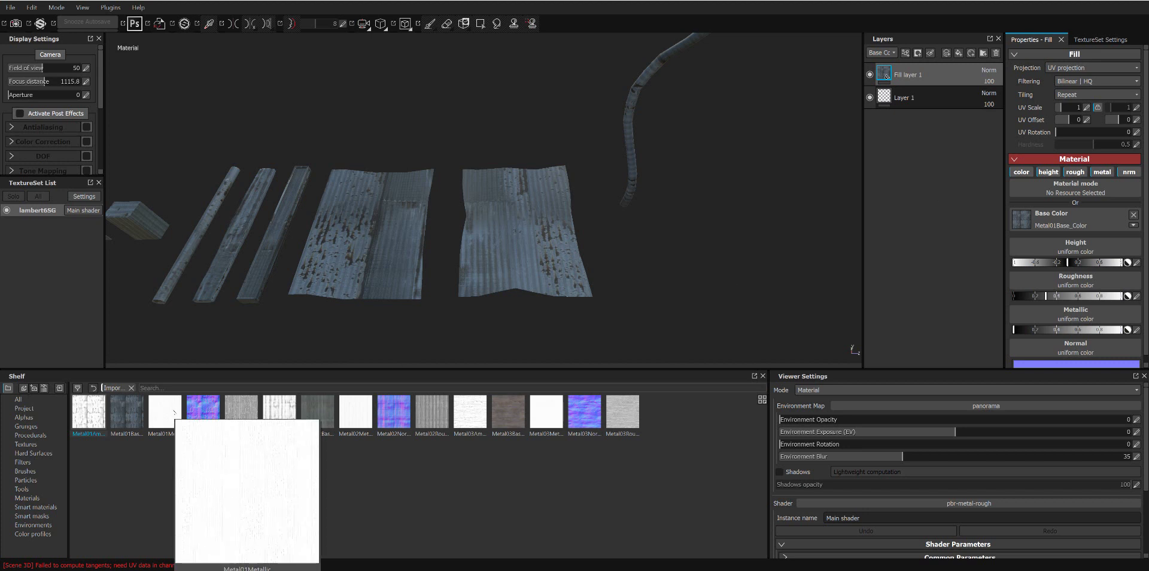
pyautogui.moveTo(171, 412); pyautogui.dragTo(1080, 311)
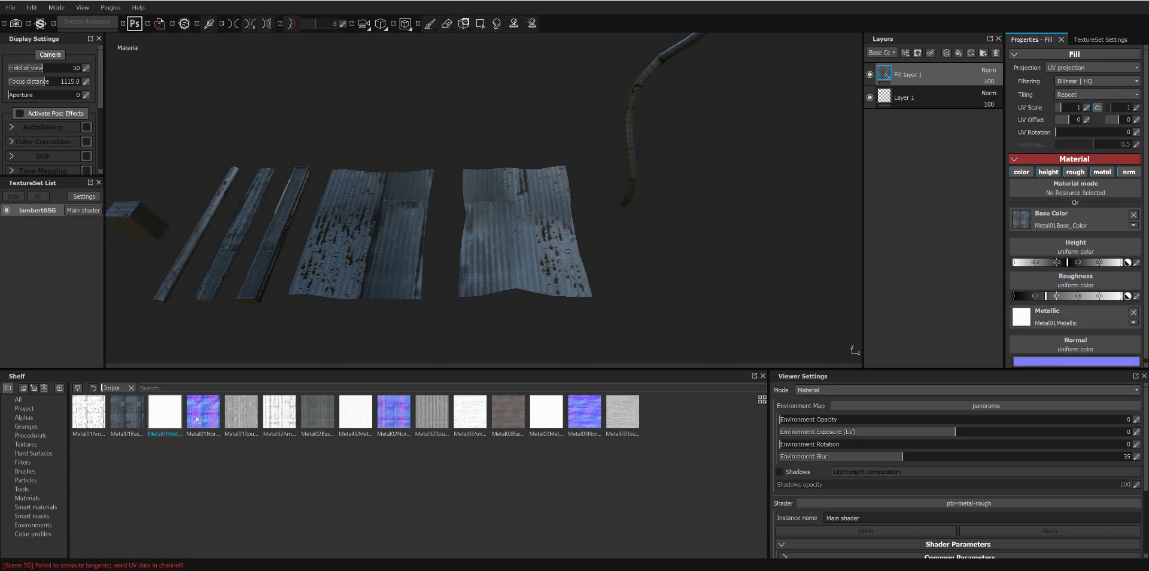
pyautogui.moveTo(197, 419); pyautogui.dragTo(1067, 351)
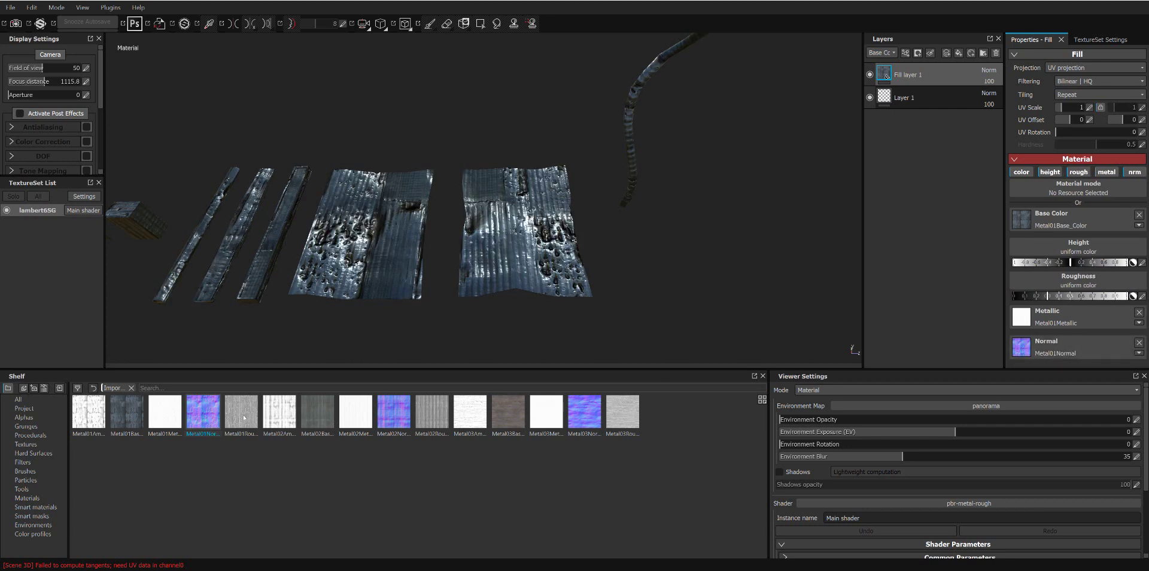
pyautogui.moveTo(243, 415); pyautogui.dragTo(1084, 285)
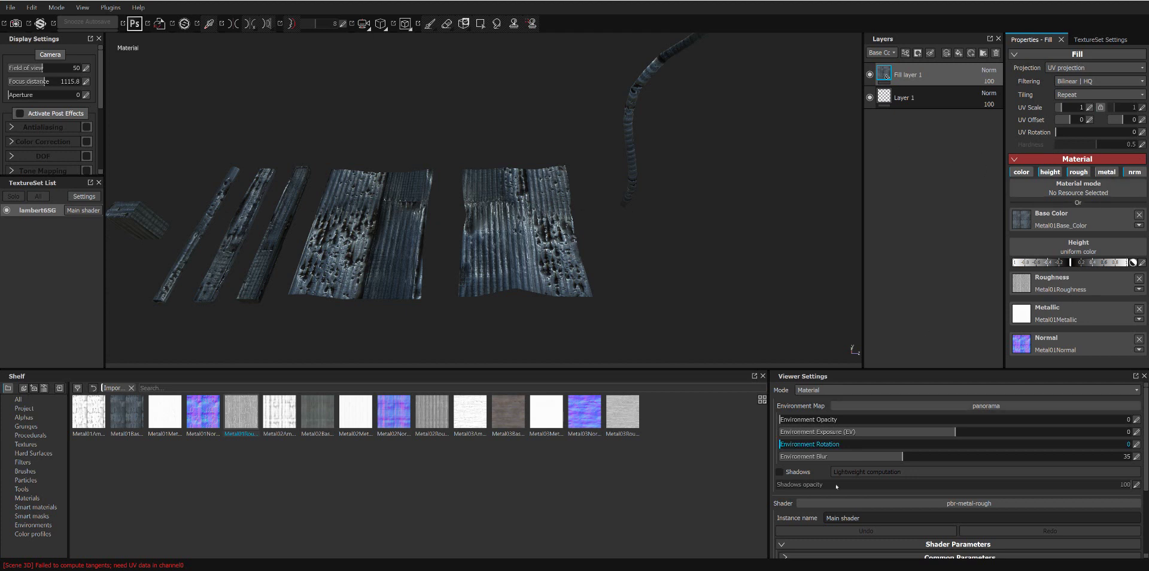
# Step: Expand and collapse the Viewer Settings' Common Parameters section
pyautogui.scroll(-1, 831, 457)
pyautogui.scroll(-2, 831, 457)
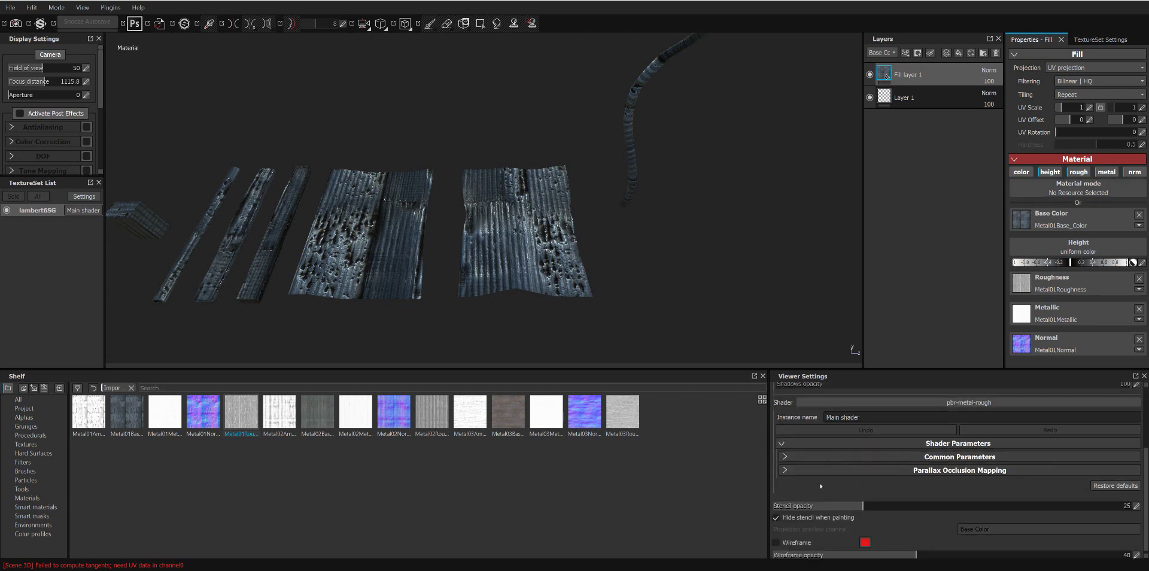
pyautogui.click(835, 452)
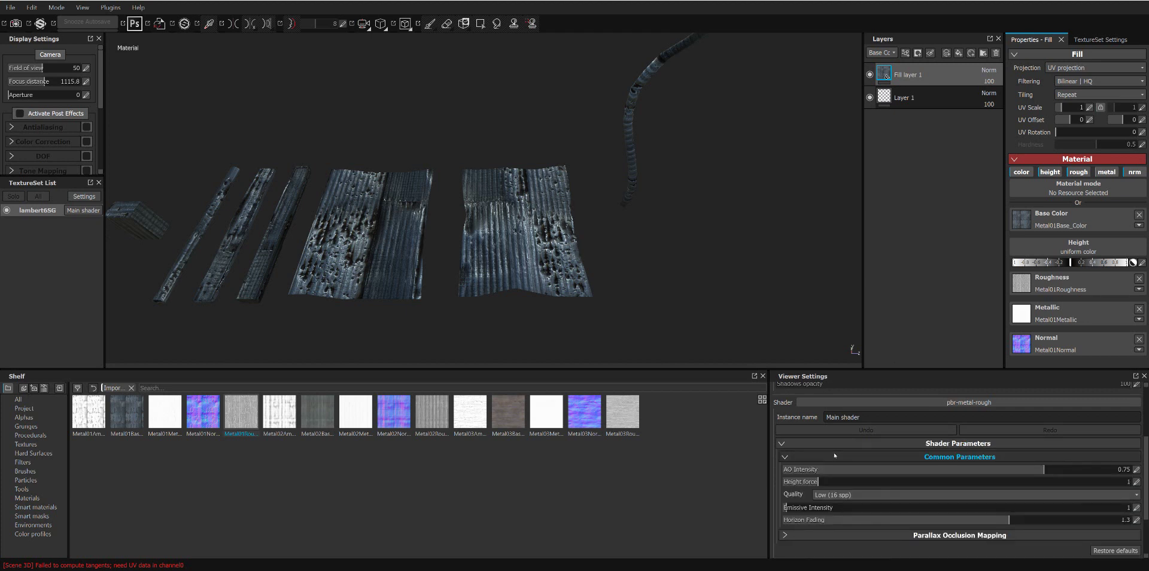
pyautogui.click(834, 452)
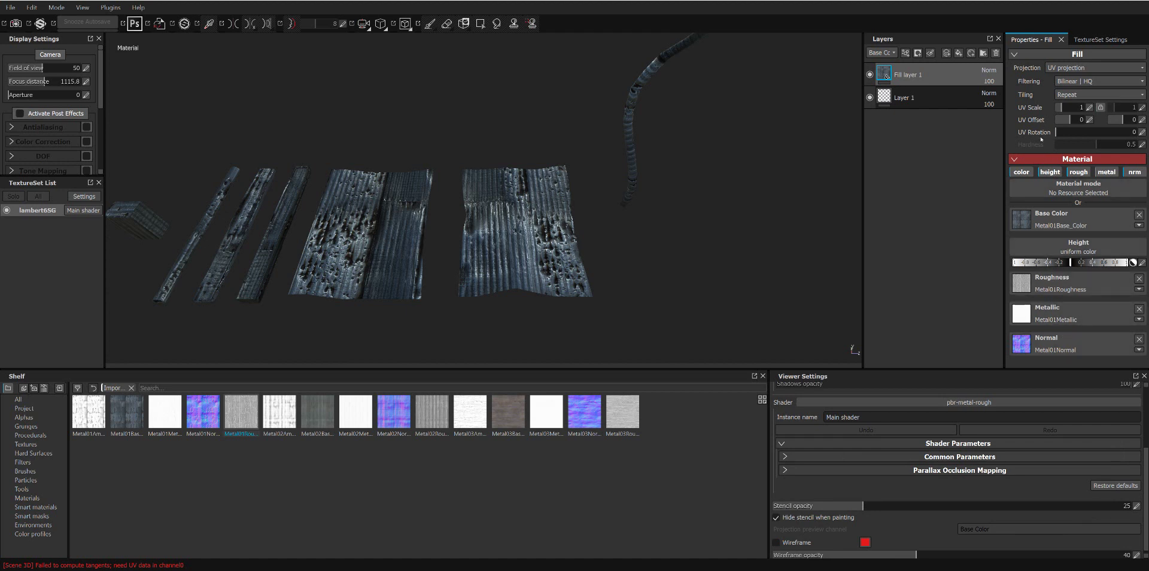
# Step: Review the lambert6SG TextureSet Settings (2048, five channels), then return to Properties
pyautogui.click(1102, 40)
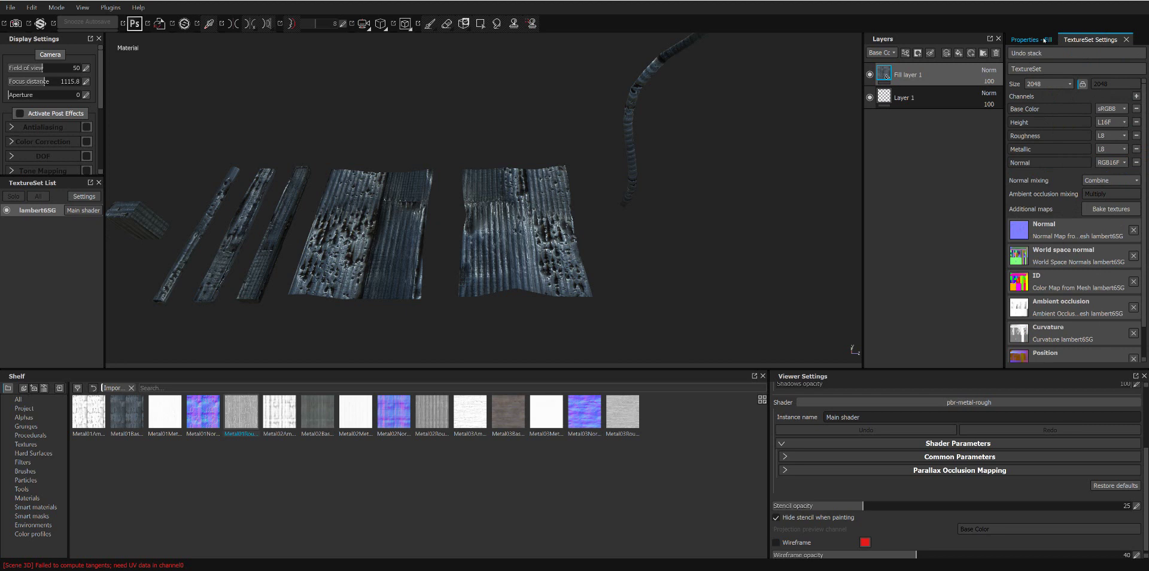
pyautogui.scroll(-1, 1048, 280)
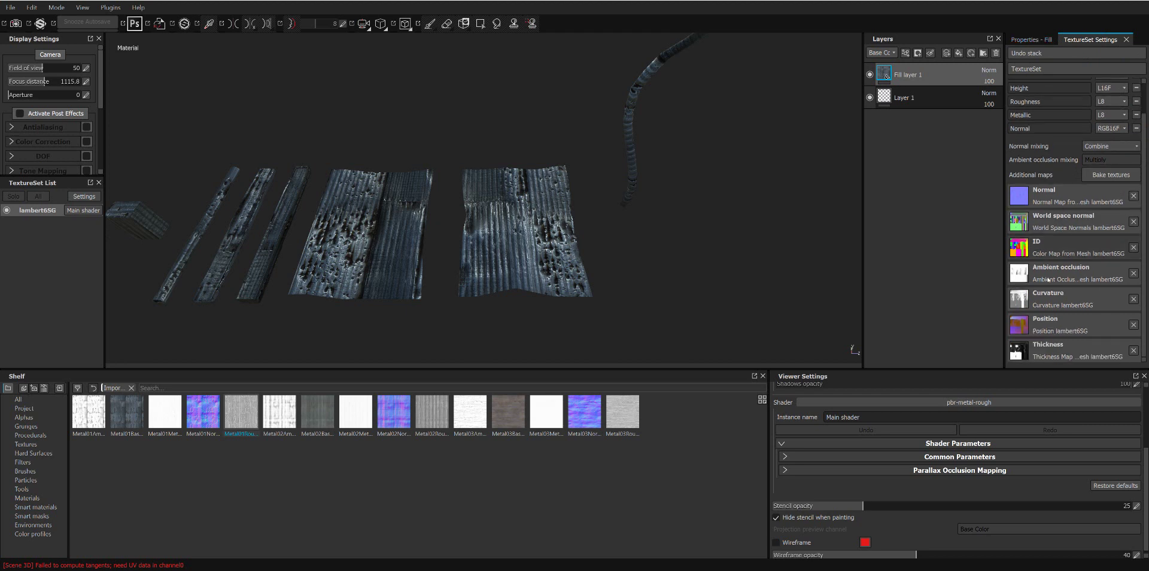
pyautogui.scroll(1, 1048, 279)
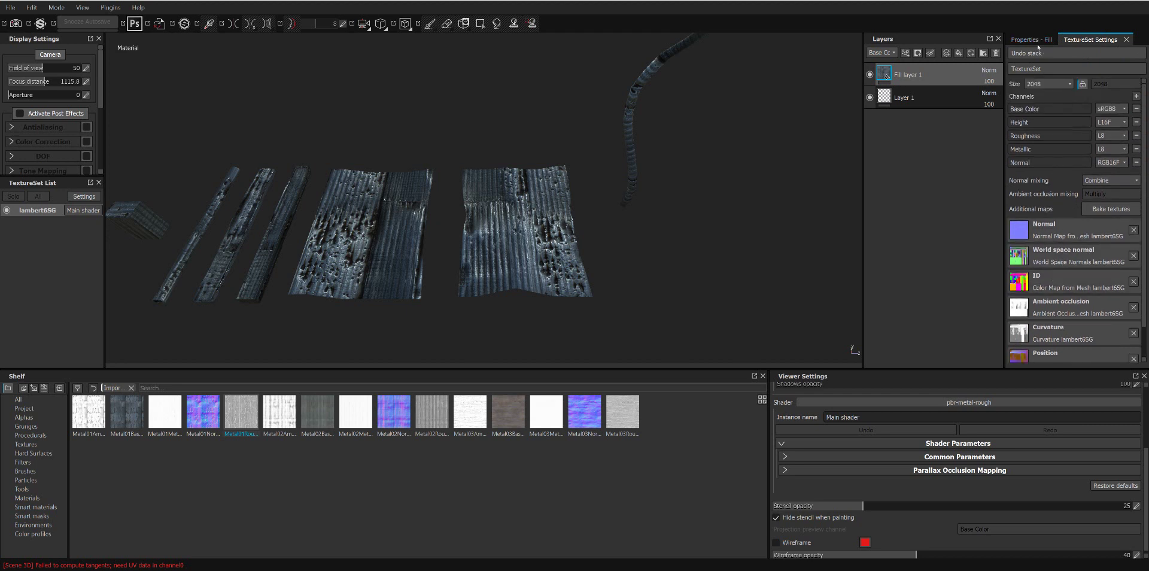
pyautogui.click(1033, 40)
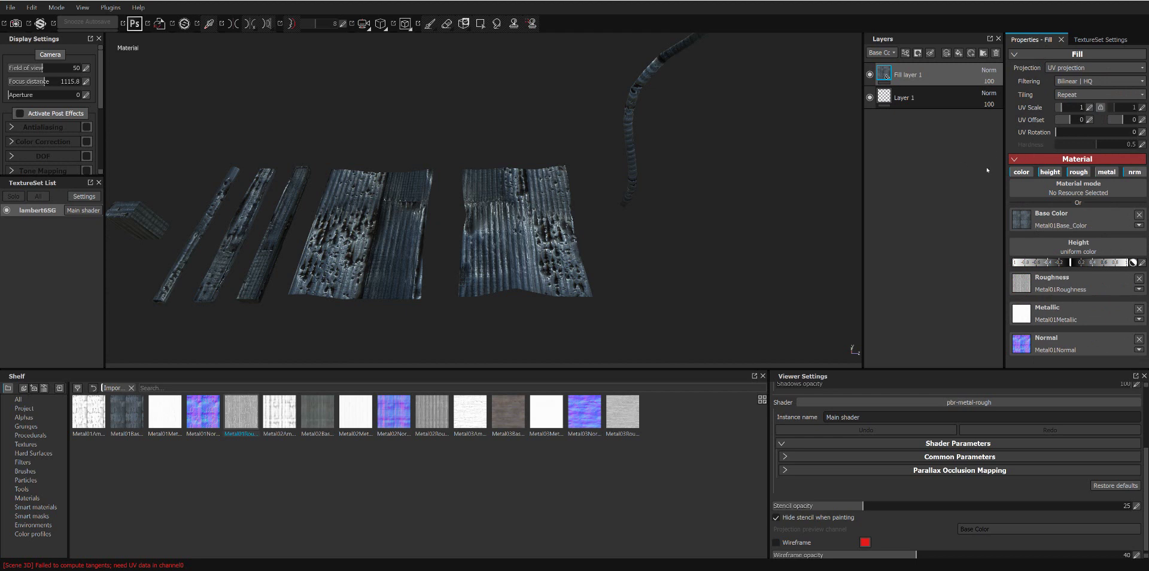
pyautogui.click(1049, 160)
pyautogui.click(1049, 160)
pyautogui.click(81, 9)
pyautogui.moveTo(11, 8)
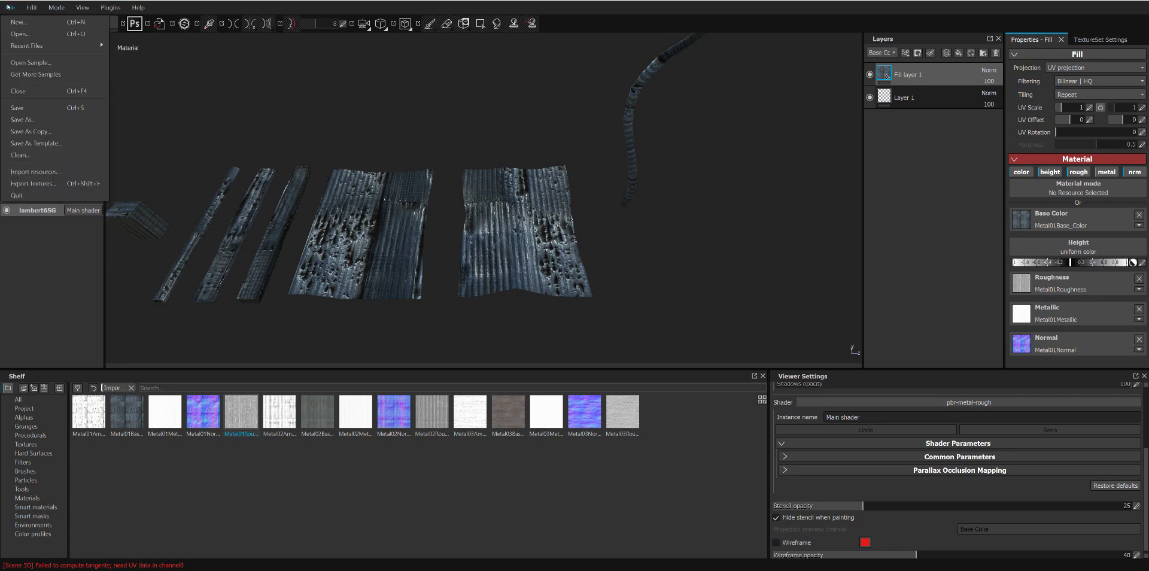
pyautogui.click(22, 6)
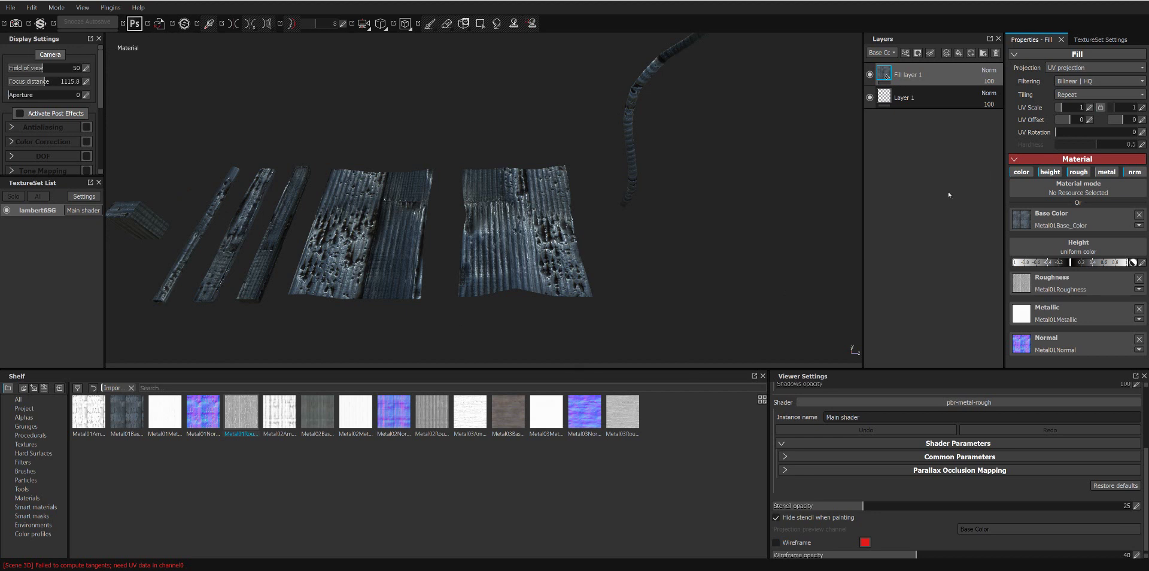
pyautogui.scroll(3, 965, 417)
pyautogui.scroll(2, 867, 419)
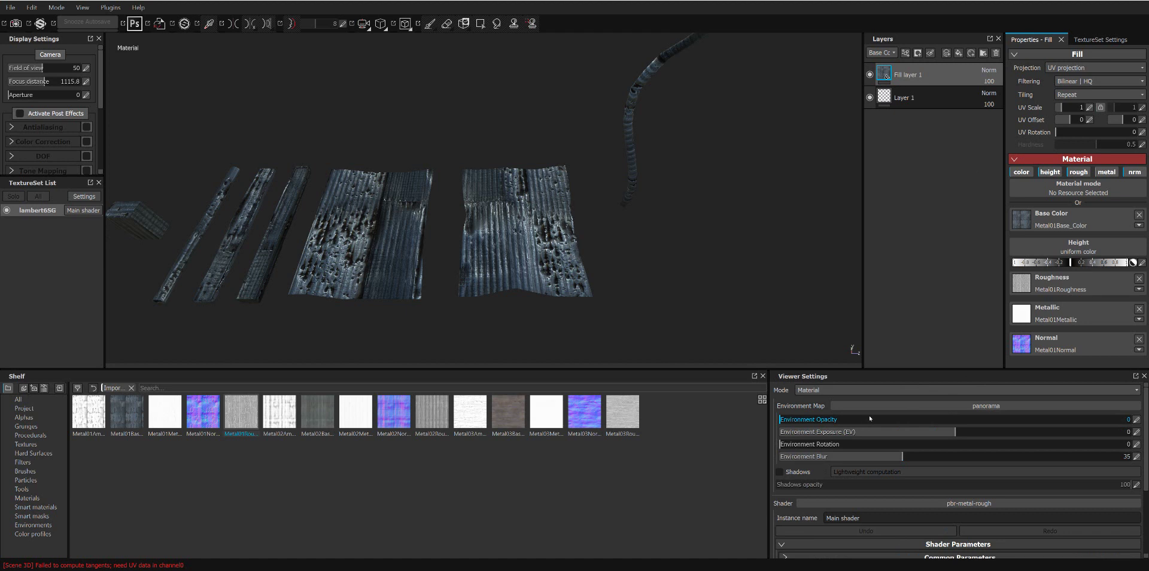
pyautogui.click(823, 393)
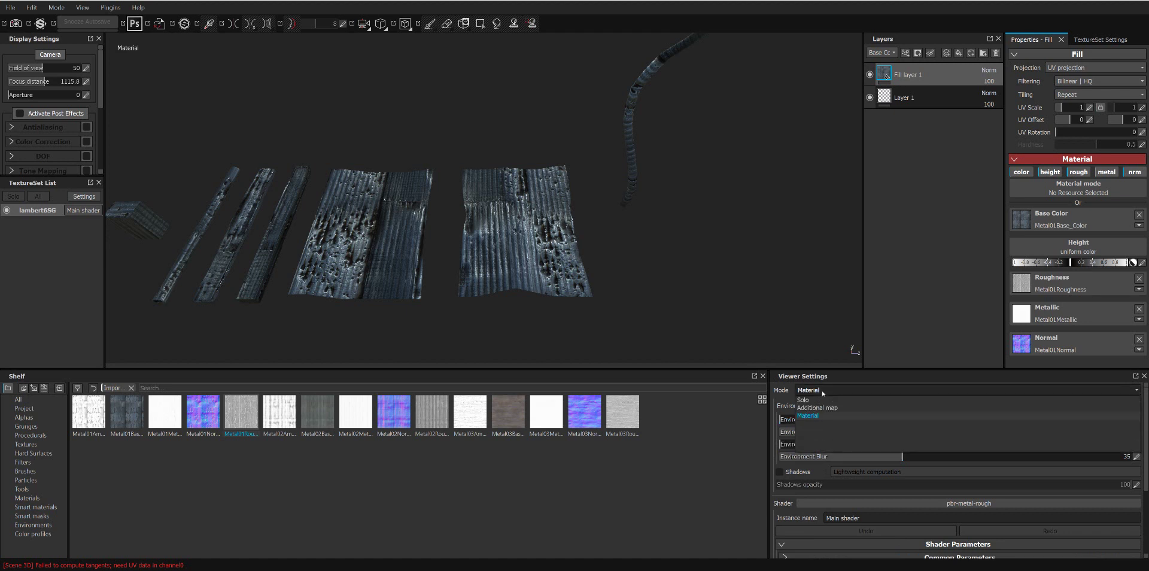
pyautogui.click(823, 394)
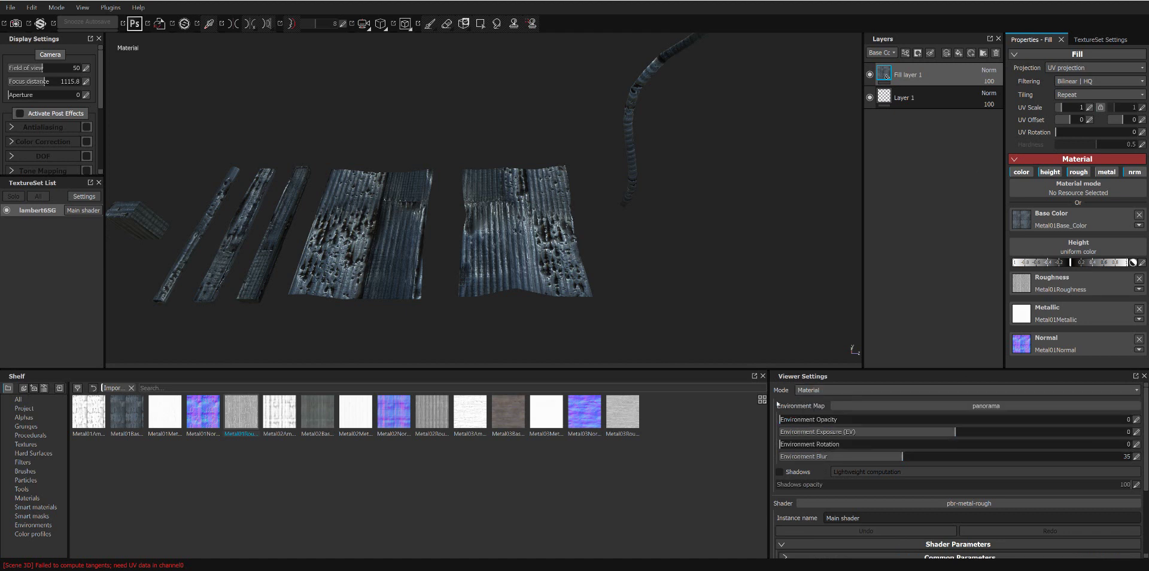
pyautogui.scroll(-3, 778, 407)
pyautogui.scroll(-2, 832, 473)
pyautogui.scroll(-1, 823, 497)
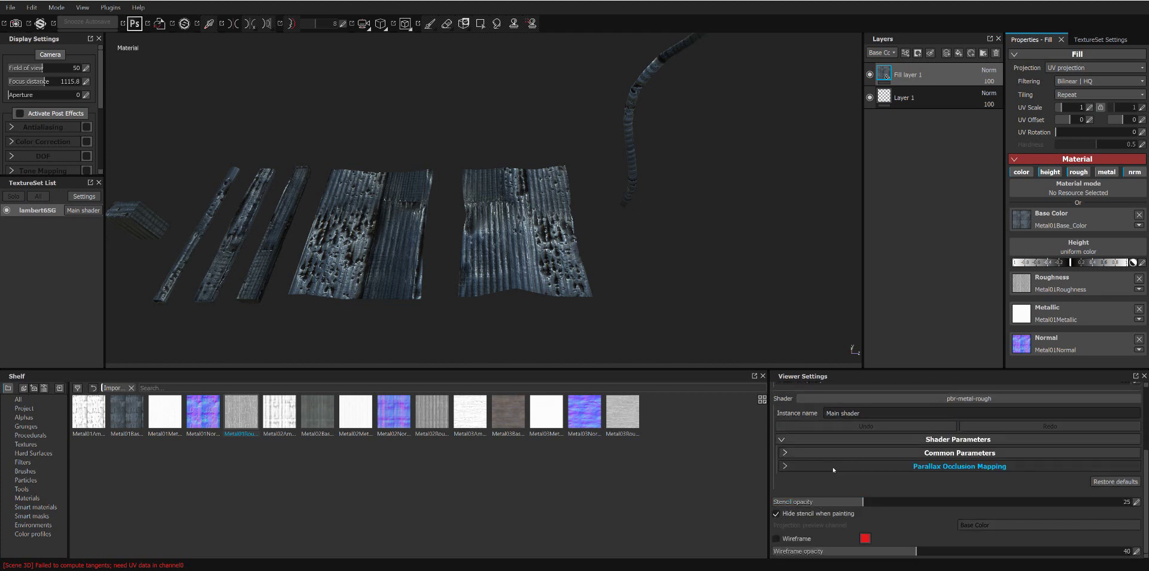
pyautogui.click(805, 454)
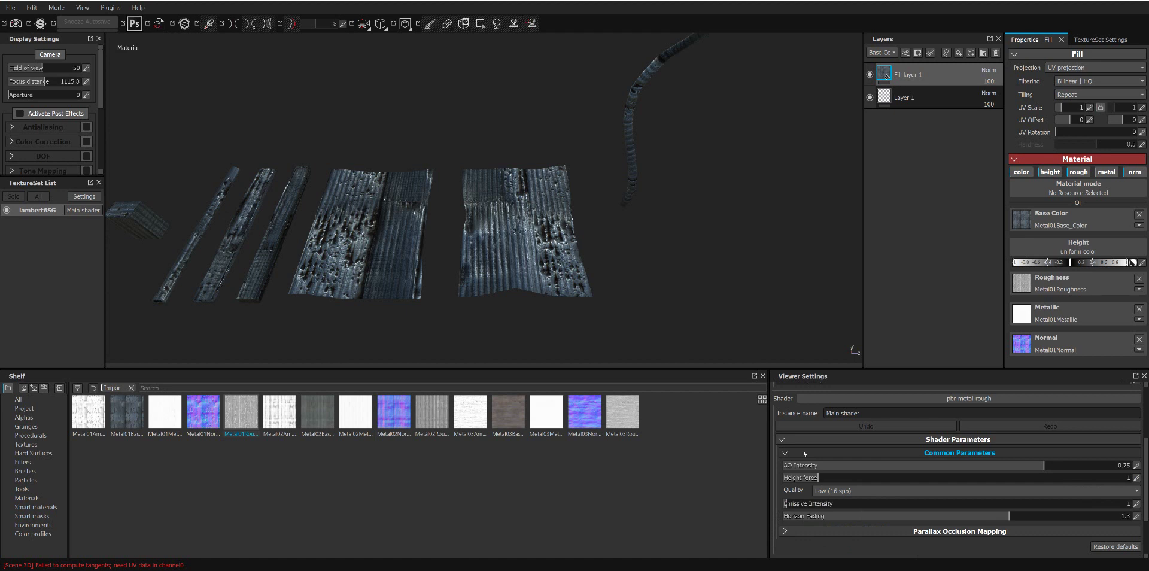
pyautogui.click(805, 454)
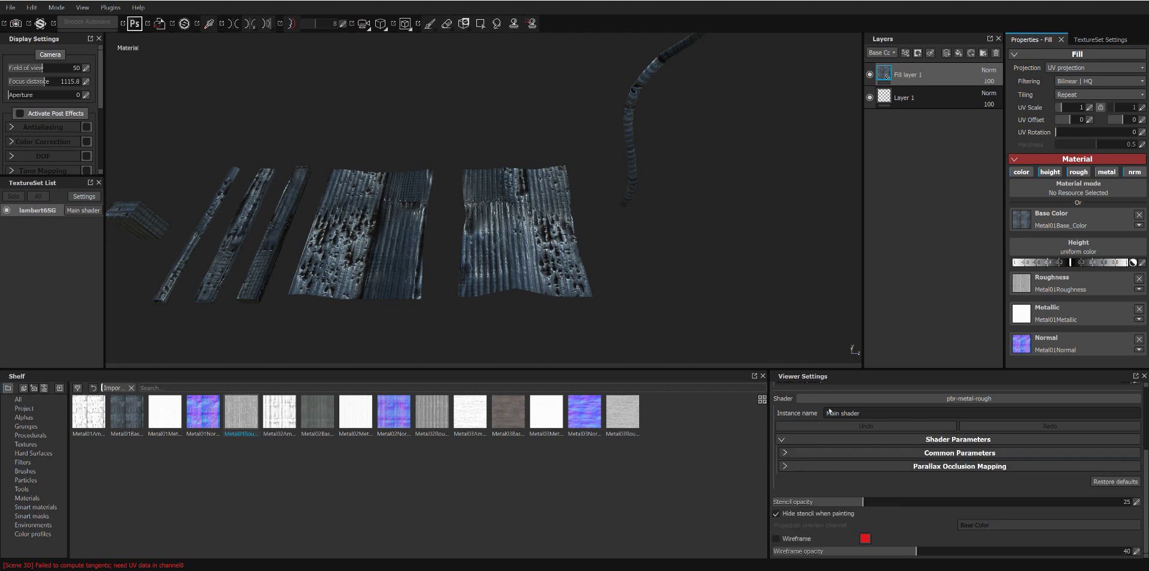
pyautogui.rightClick(955, 242)
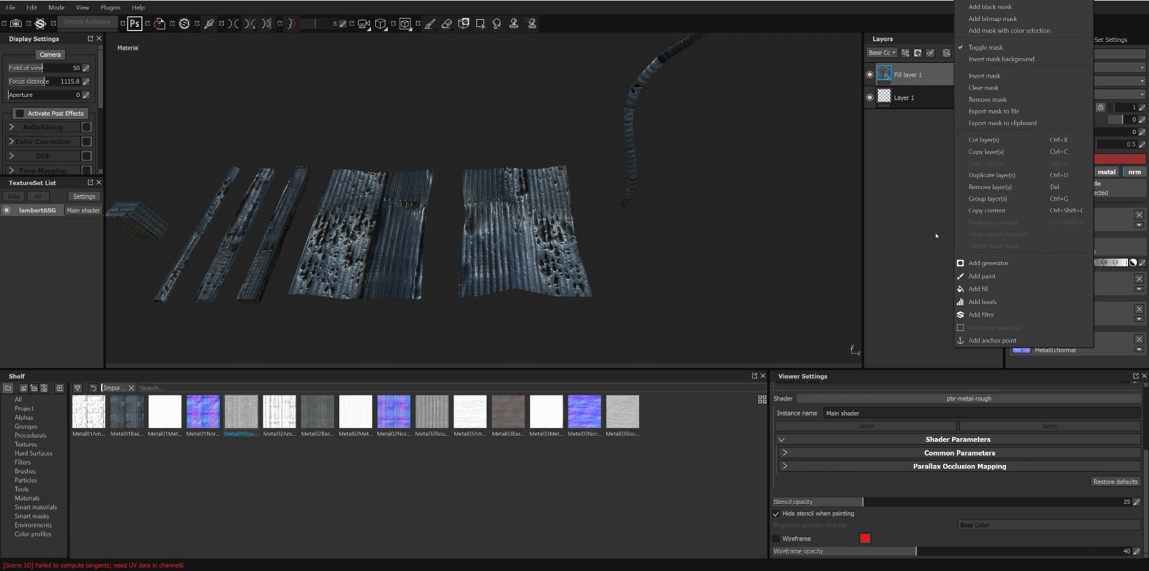
pyautogui.click(934, 185)
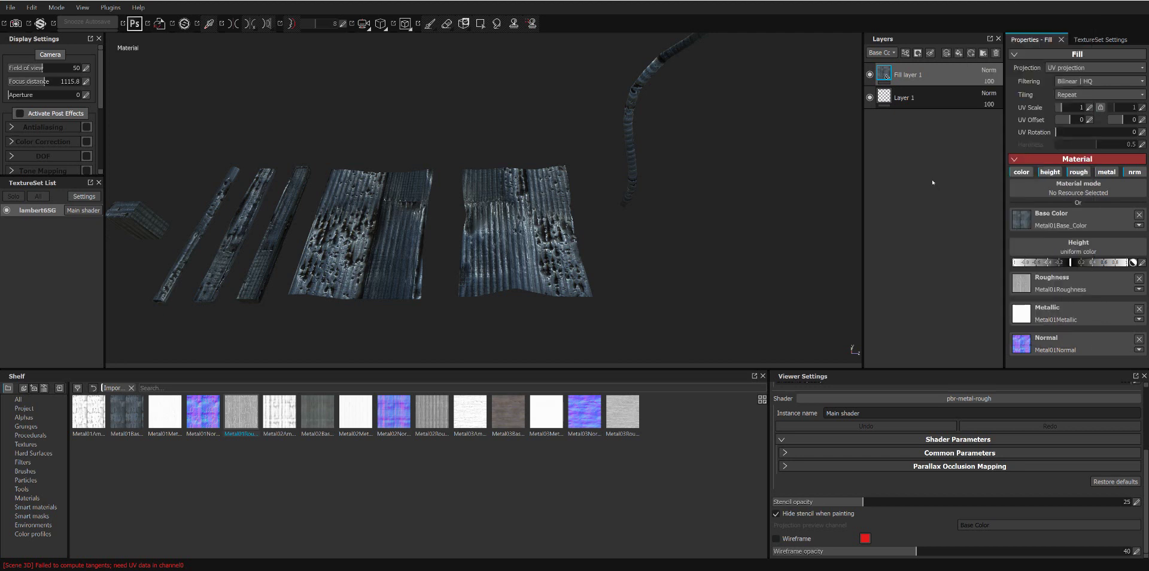
pyautogui.click(1095, 192)
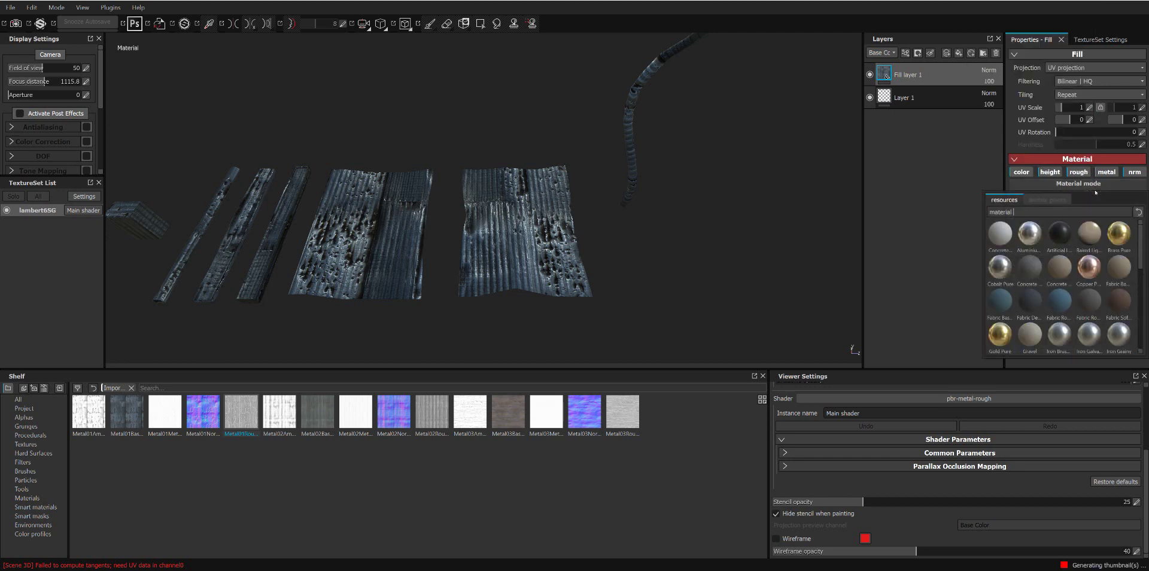
pyautogui.scroll(-5, 1100, 257)
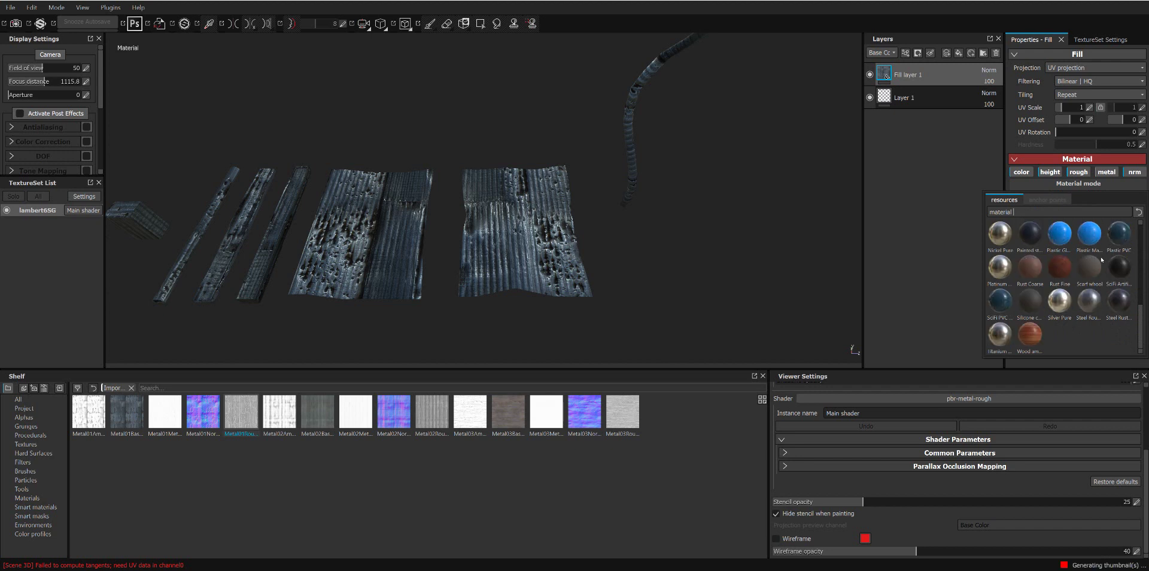
pyautogui.scroll(5, 1102, 259)
pyautogui.click(972, 168)
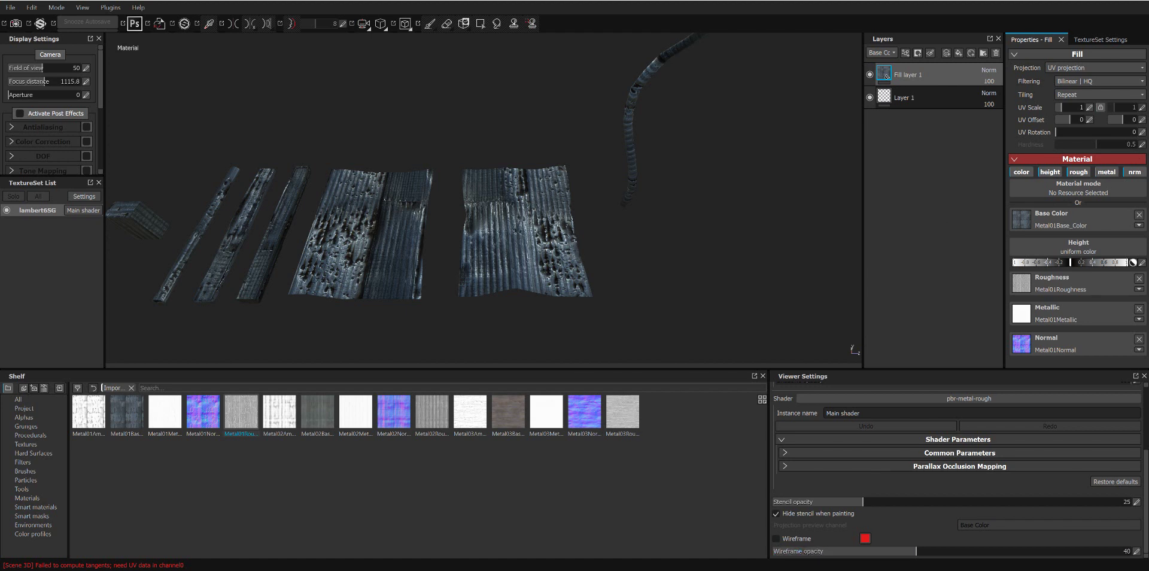
pyautogui.scroll(3, 812, 507)
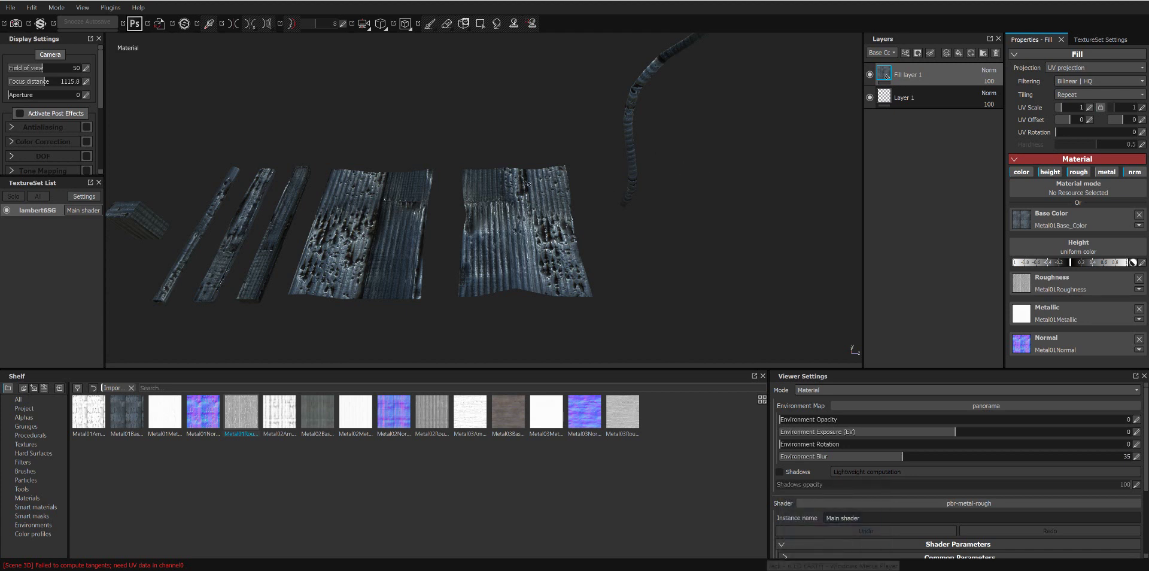
pyautogui.keyDown('alt'); pyautogui.moveTo(681, 166); pyautogui.dragTo(761, 94); pyautogui.keyUp('alt')
# Step: Add a color selection mask to Fill layer 1 and pick the panel's orange ID color
pyautogui.rightClick(932, 69)
pyautogui.click(956, 110)
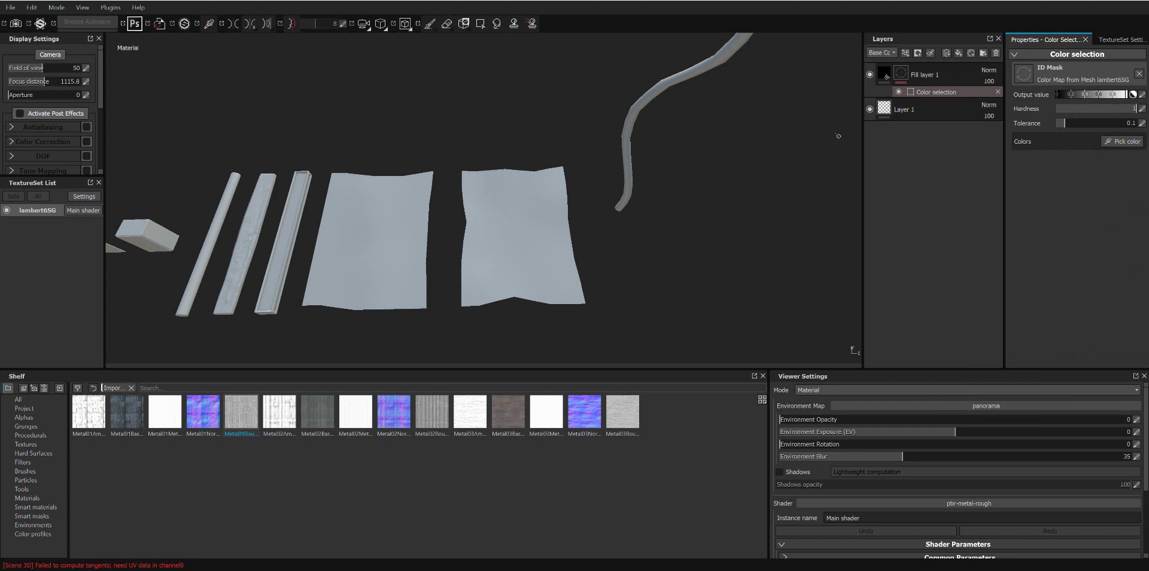
pyautogui.click(1123, 141)
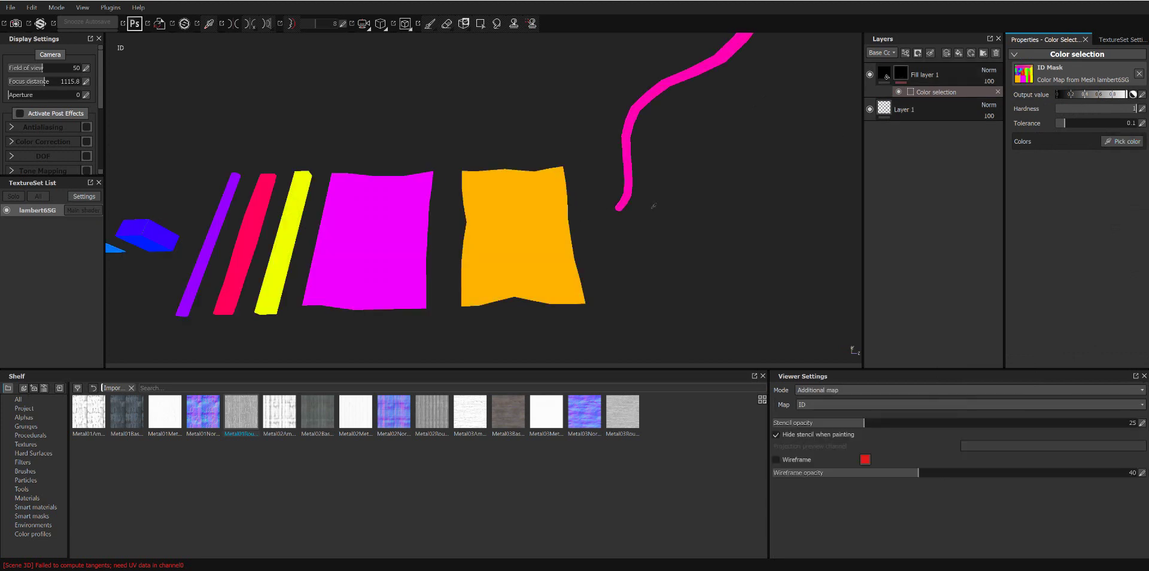
pyautogui.click(542, 224)
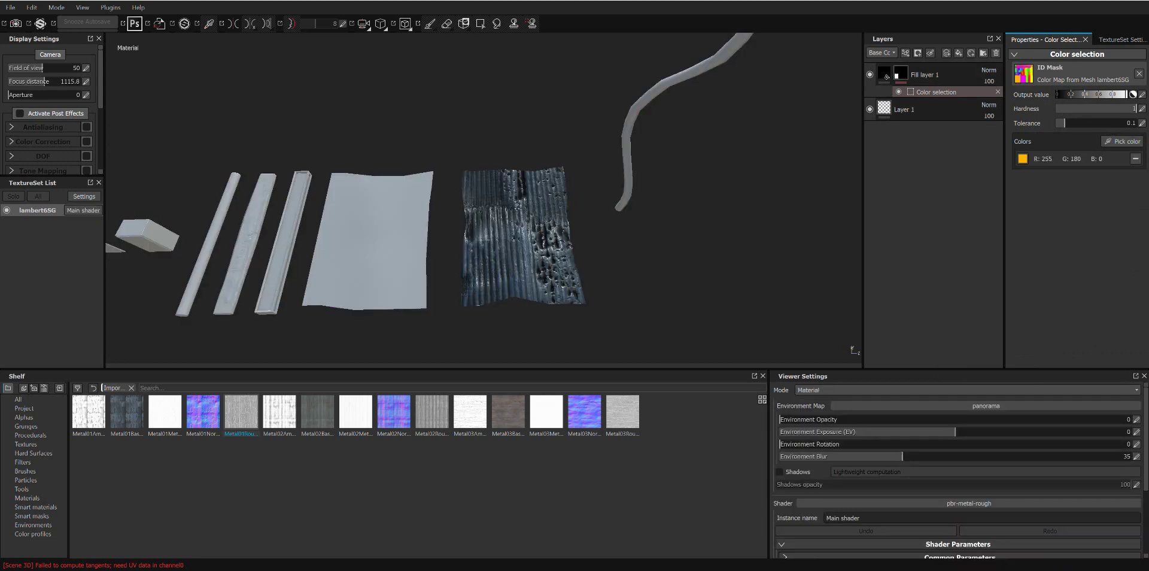
# Step: Zoom and orbit around the corrugated panel, then select Fill layer 1's mask
pyautogui.scroll(2, 551, 219)
pyautogui.scroll(2, 555, 209)
pyautogui.scroll(2, 560, 200)
pyautogui.keyDown('alt'); pyautogui.moveTo(560, 197); pyautogui.dragTo(573, 230); pyautogui.keyUp('alt')
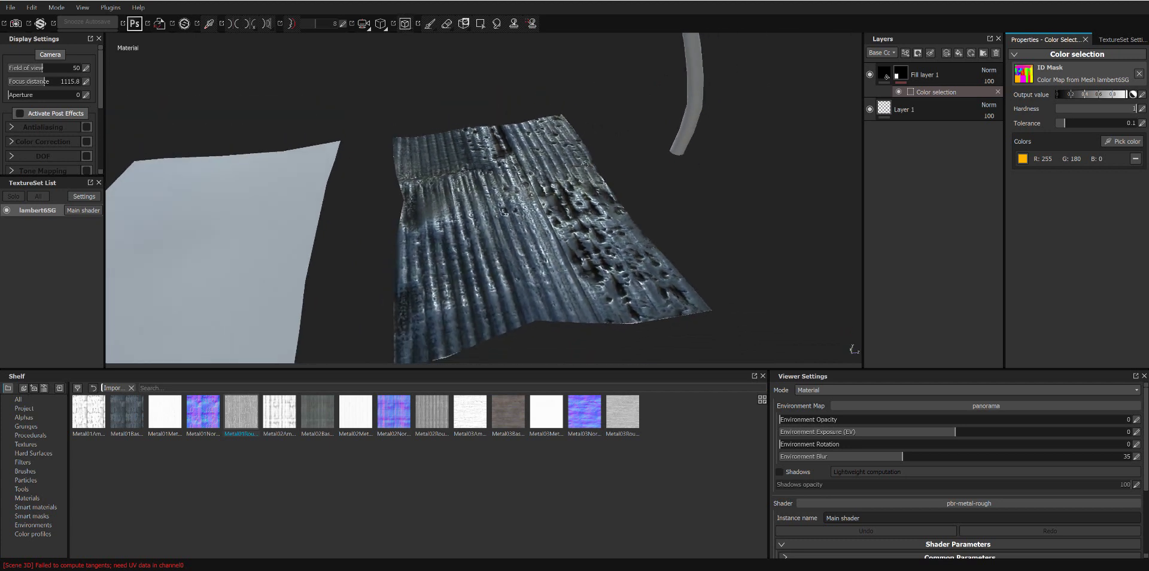
pyautogui.scroll(1, 573, 231)
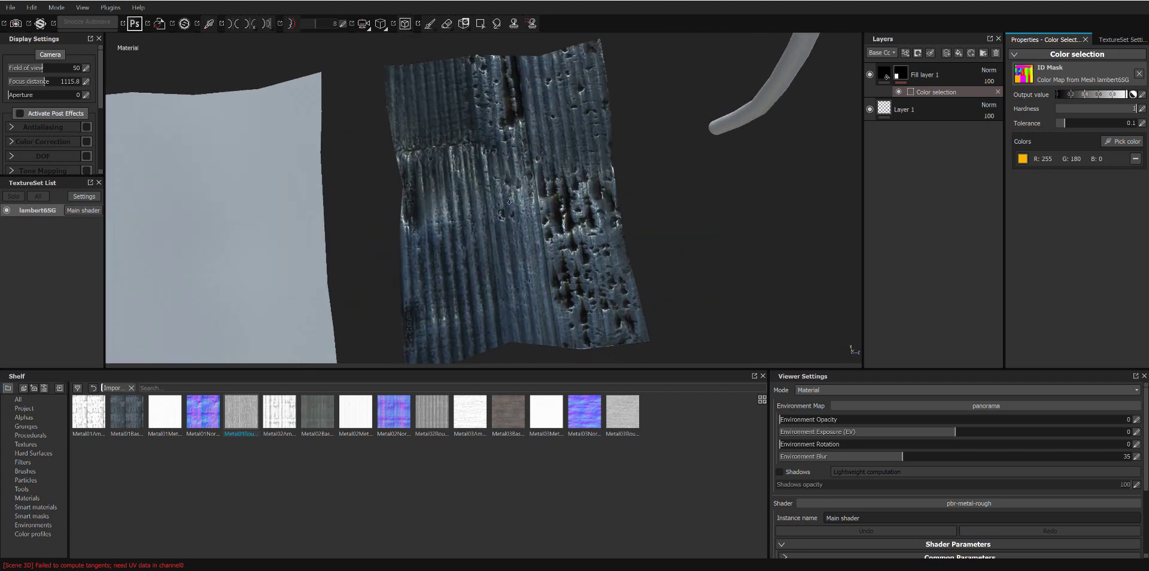
pyautogui.scroll(2, 573, 230)
pyautogui.scroll(1, 572, 230)
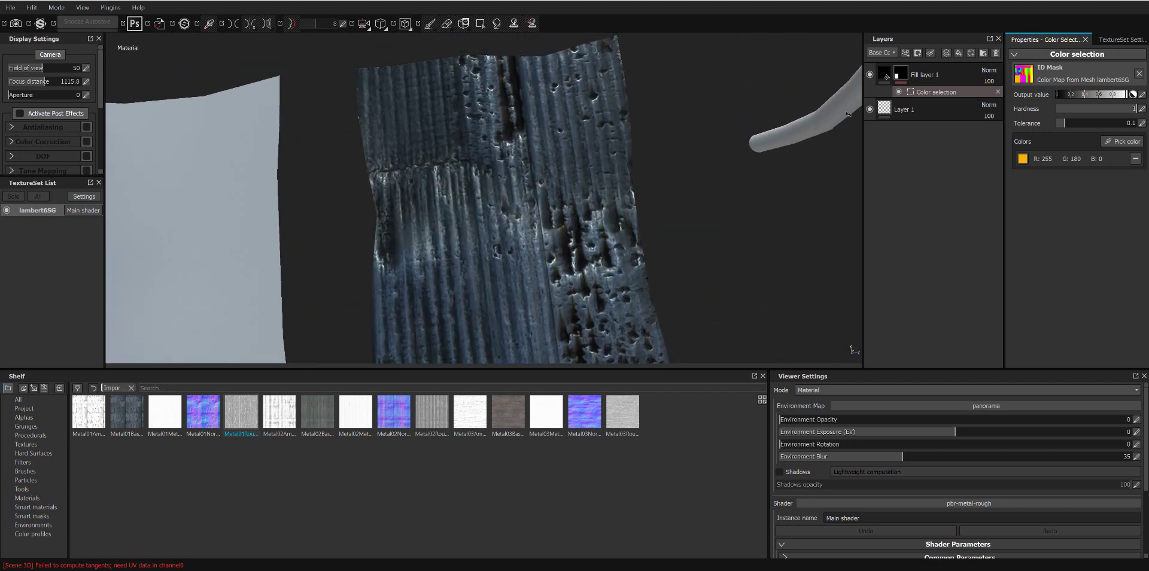
pyautogui.click(946, 80)
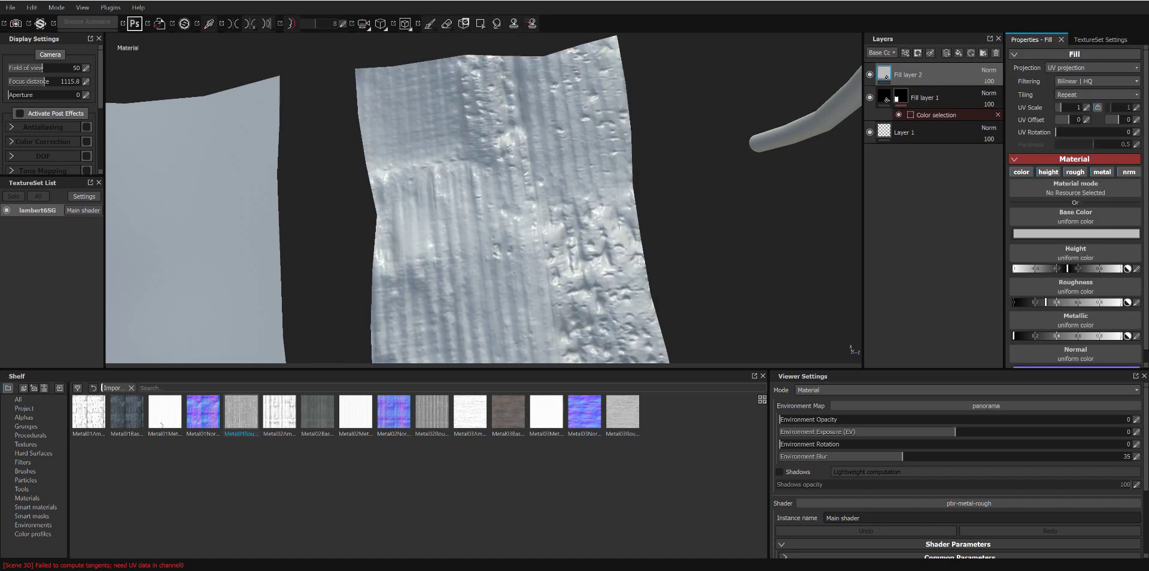
# Step: Drop Metal01Ambient_Occlusion from the shelf onto Fill layer 2's Base Color slot
pyautogui.moveTo(90, 413); pyautogui.dragTo(1072, 218)
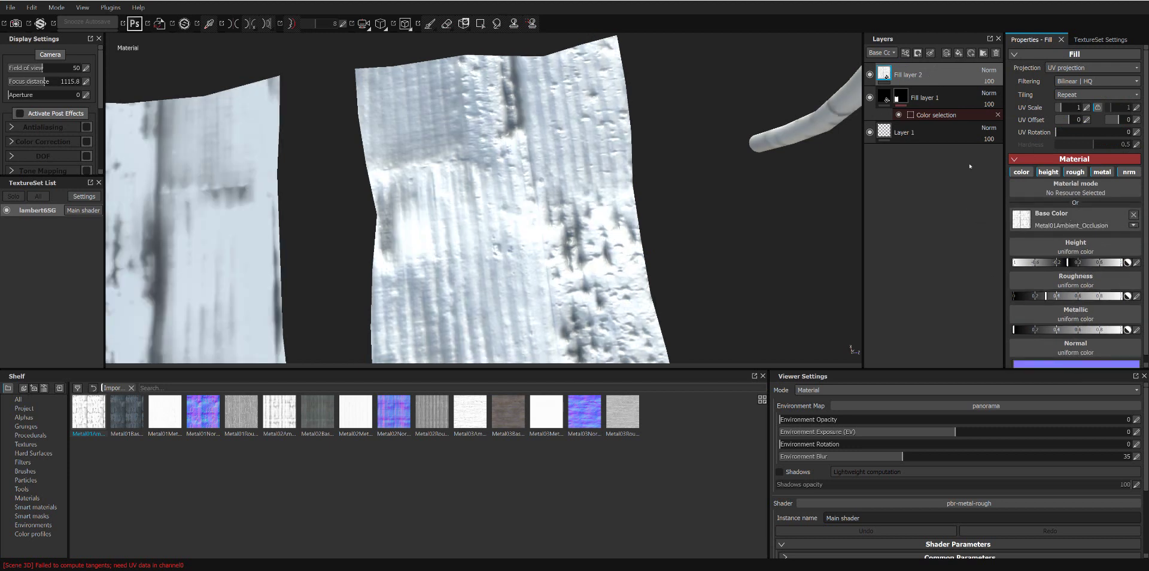
# Step: Toggle Fill layer 1 and Fill layer 2 visibility on and off to compare them
pyautogui.click(993, 71)
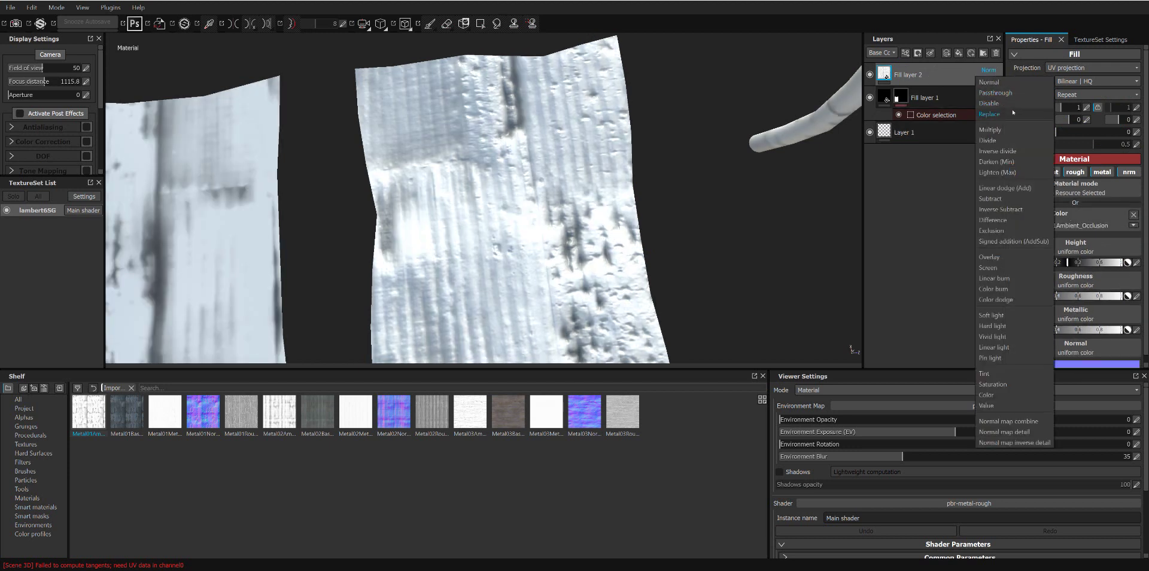
pyautogui.click(870, 74)
pyautogui.click(870, 74)
pyautogui.click(870, 74)
pyautogui.click(870, 97)
pyautogui.click(869, 75)
pyautogui.click(869, 74)
pyautogui.click(870, 97)
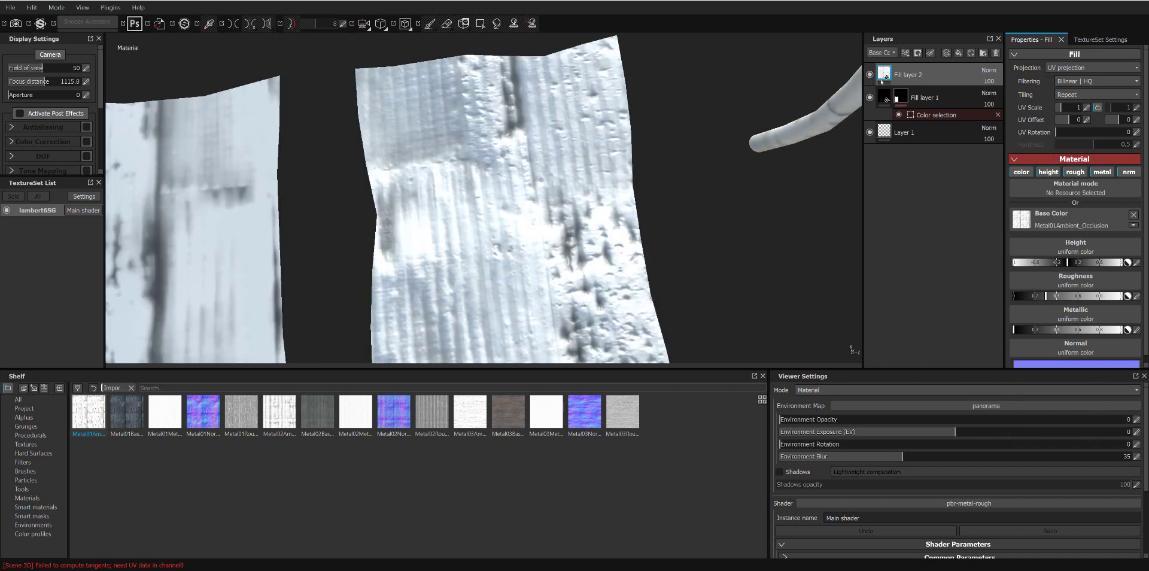
# Step: Set Fill layer 2 to Multiply after trying Passthrough, then hide it and orbit lower
pyautogui.click(991, 70)
pyautogui.click(1013, 130)
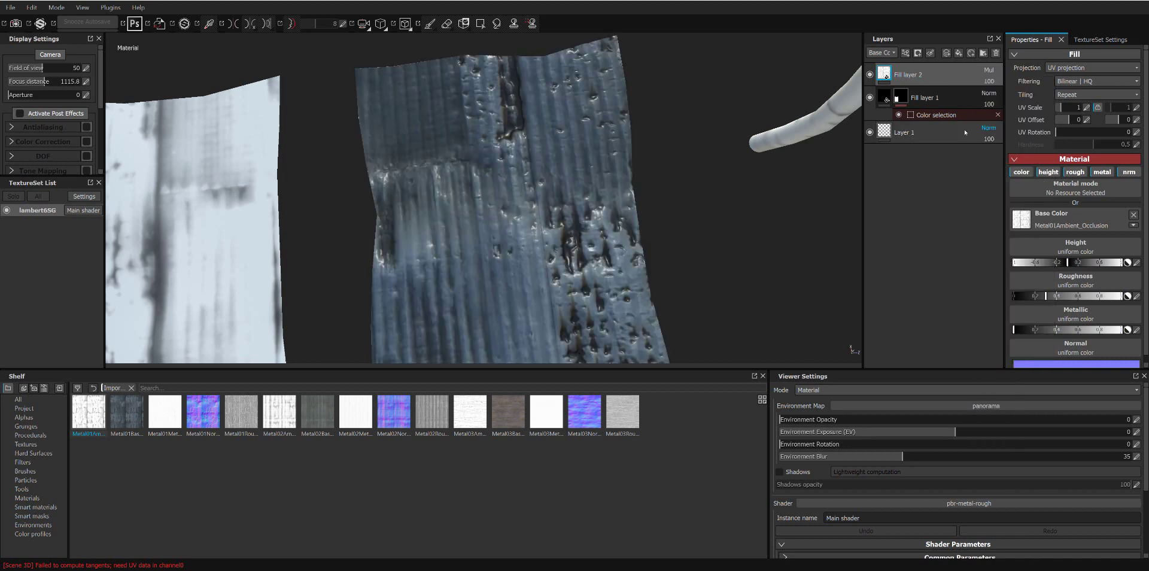
pyautogui.click(870, 74)
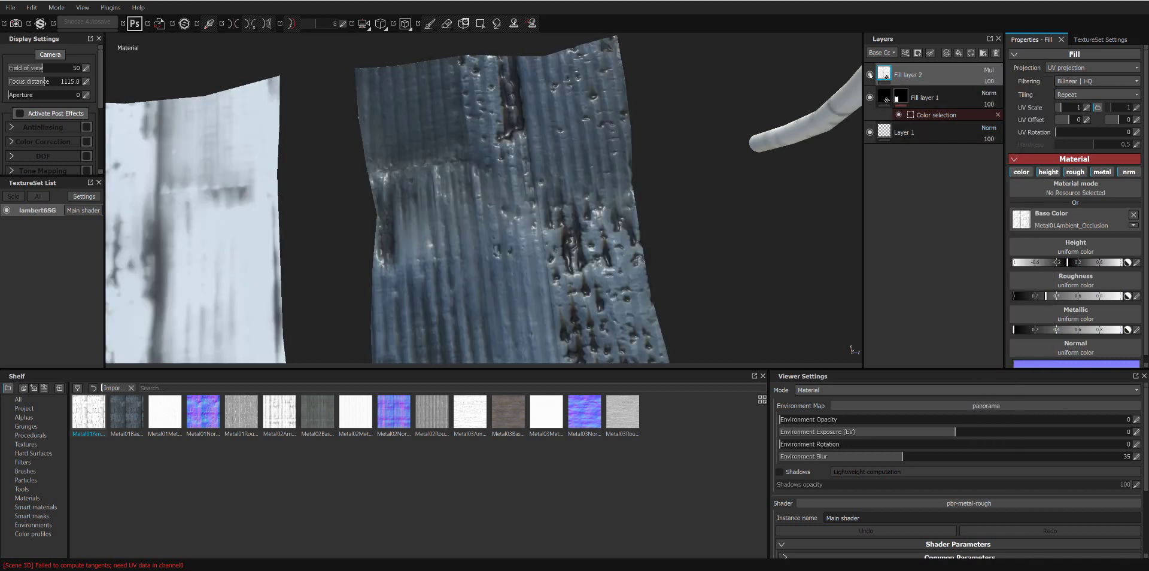
pyautogui.click(989, 70)
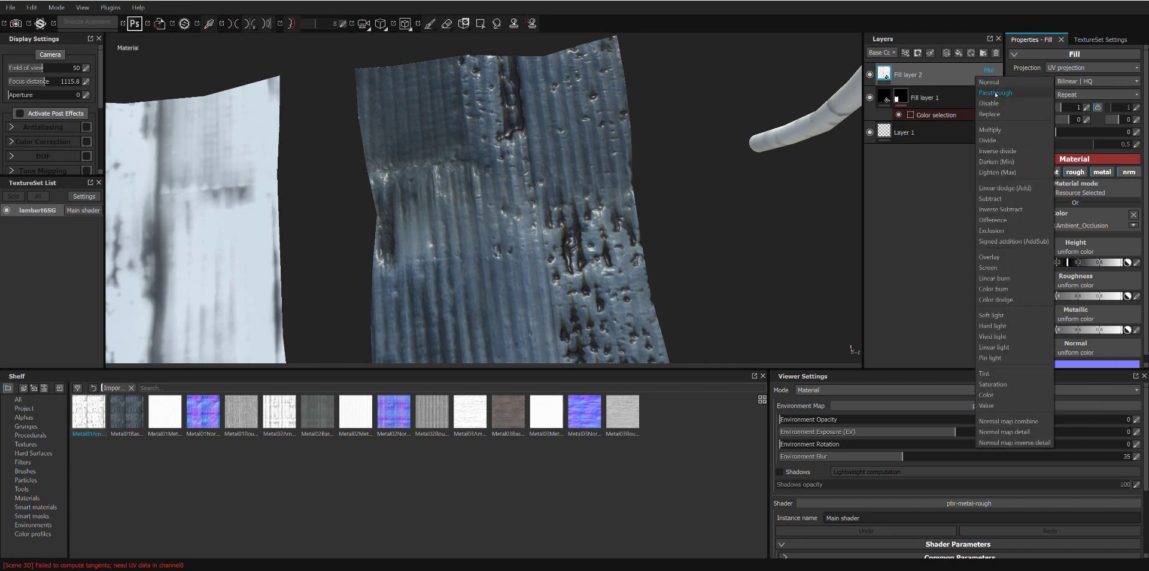
pyautogui.click(995, 94)
pyautogui.click(989, 70)
pyautogui.click(993, 82)
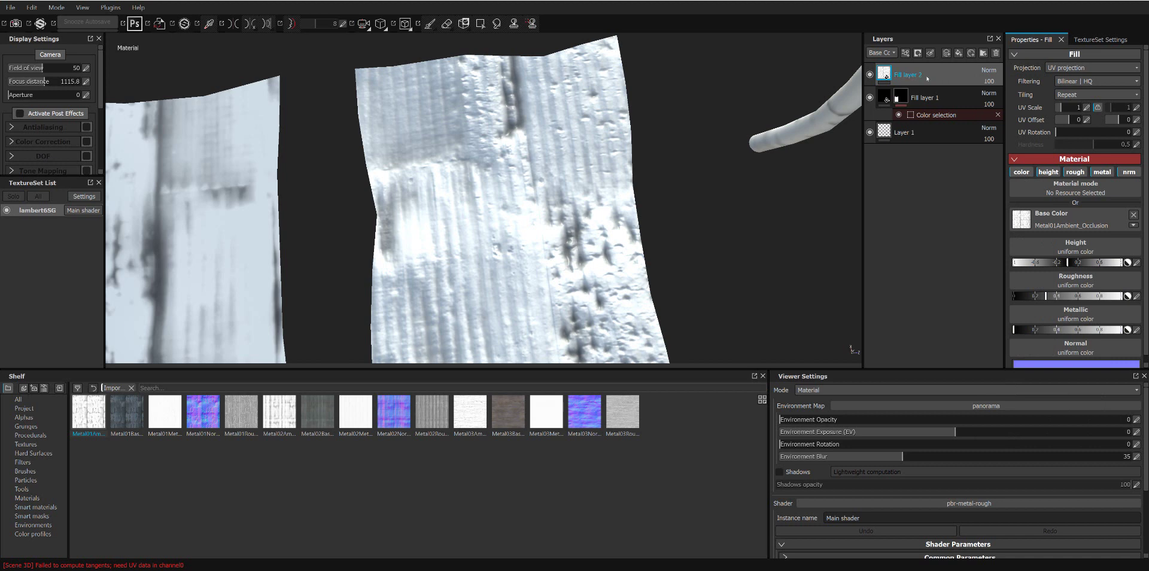
pyautogui.click(986, 70)
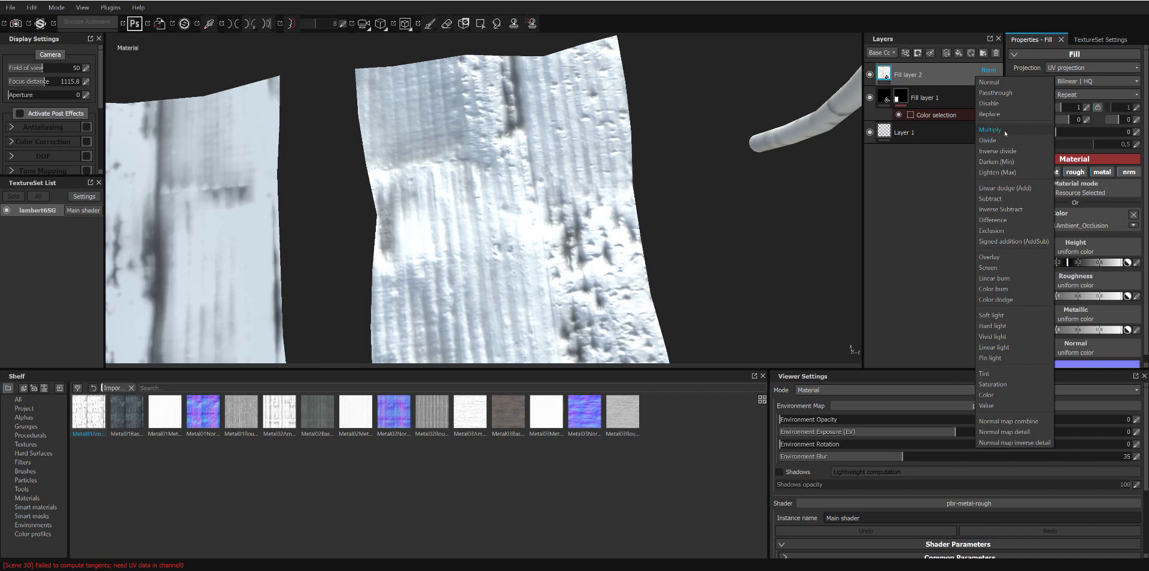
pyautogui.click(1004, 130)
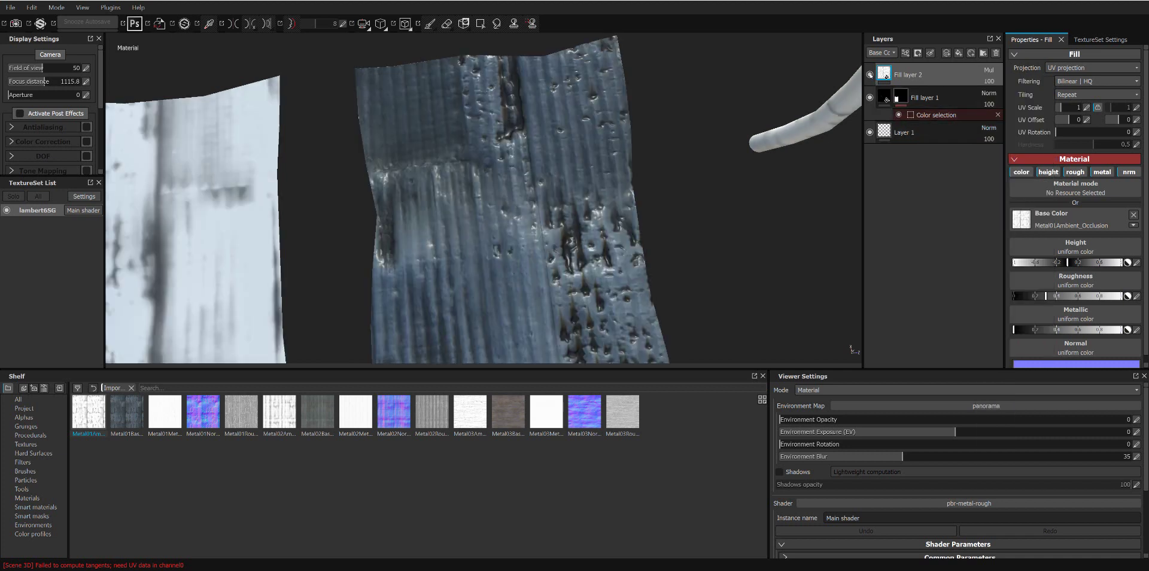
pyautogui.click(869, 74)
pyautogui.keyDown('alt'); pyautogui.moveTo(826, 91); pyautogui.dragTo(721, 43); pyautogui.keyUp('alt')
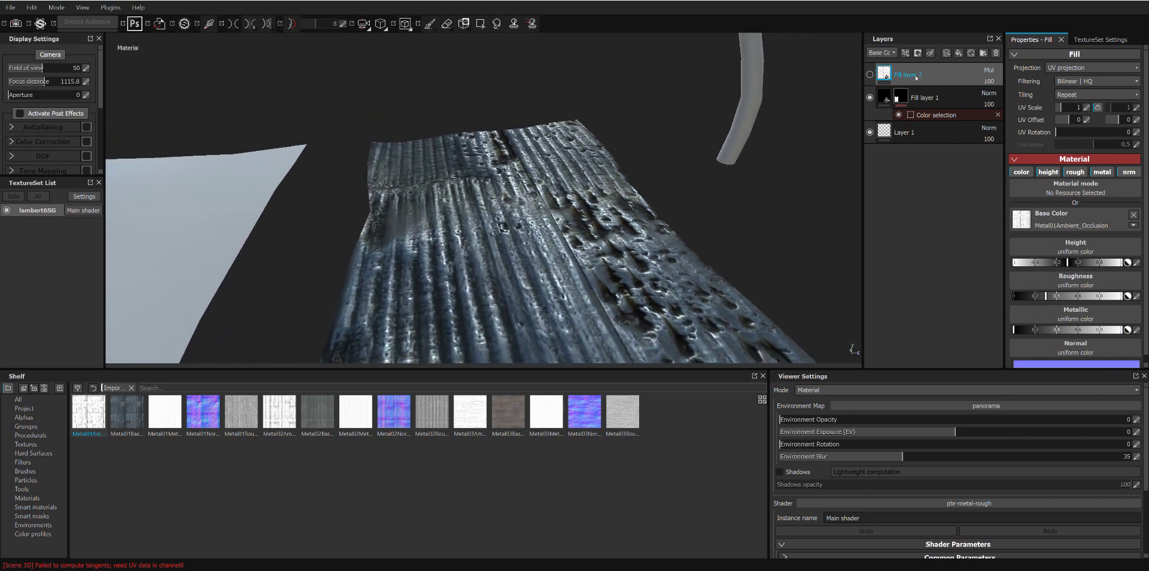
# Step: Set Fill layer 2's Normal channel blend to Passthrough and compare the layer on and off
pyautogui.click(886, 56)
pyautogui.click(879, 70)
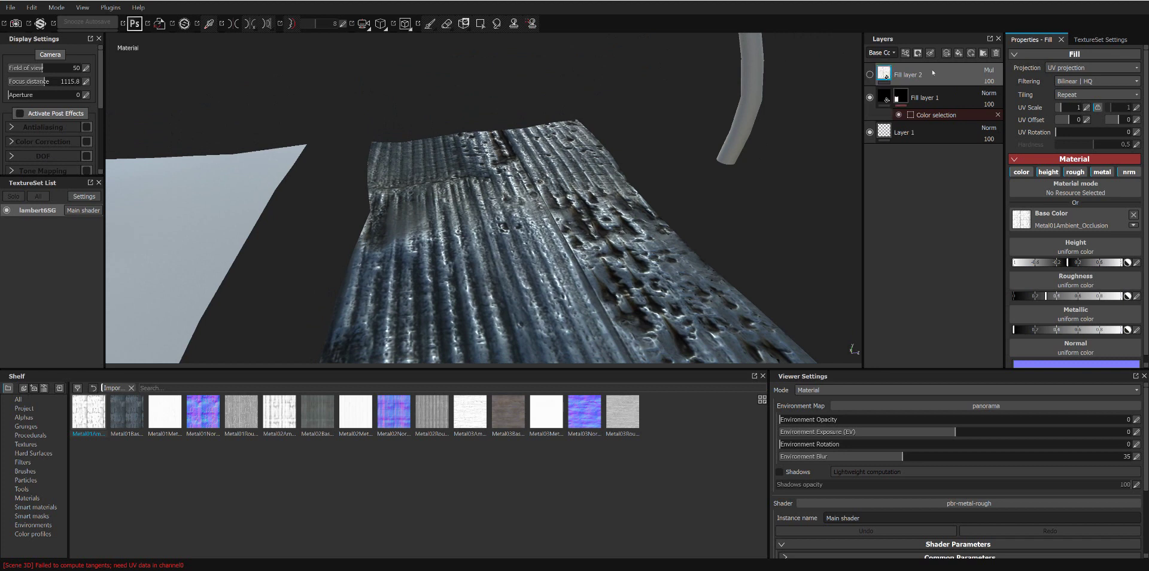
pyautogui.click(886, 55)
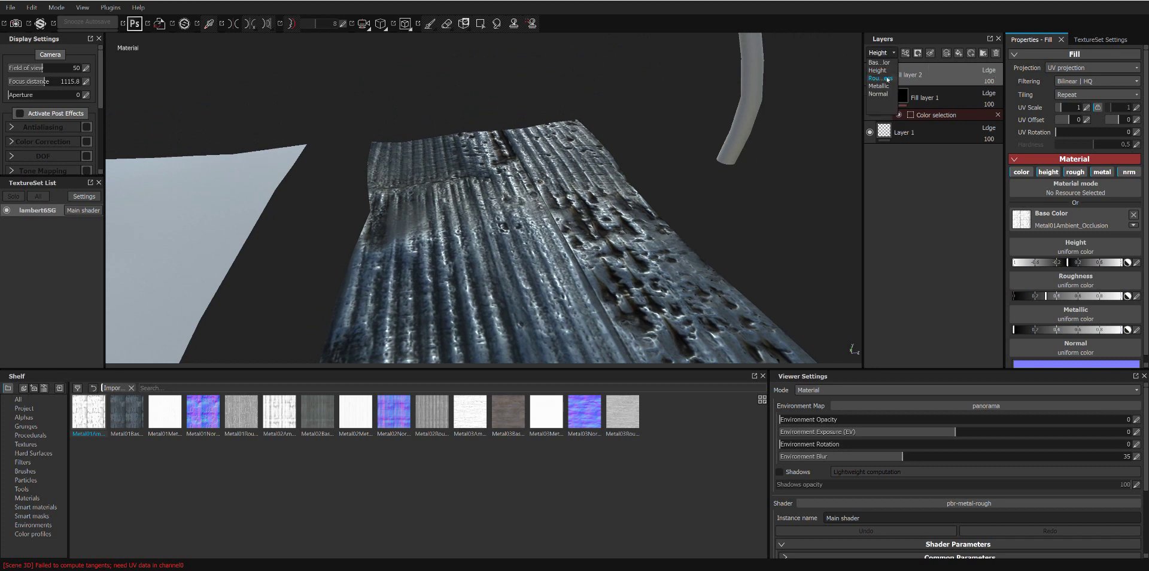
pyautogui.click(880, 97)
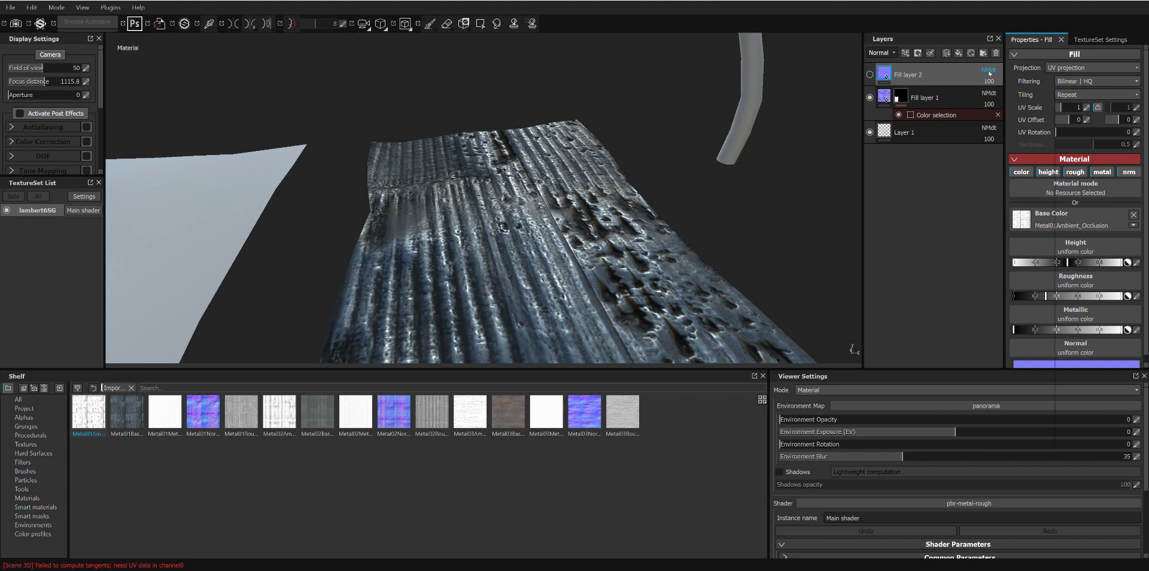
pyautogui.click(988, 70)
pyautogui.click(996, 93)
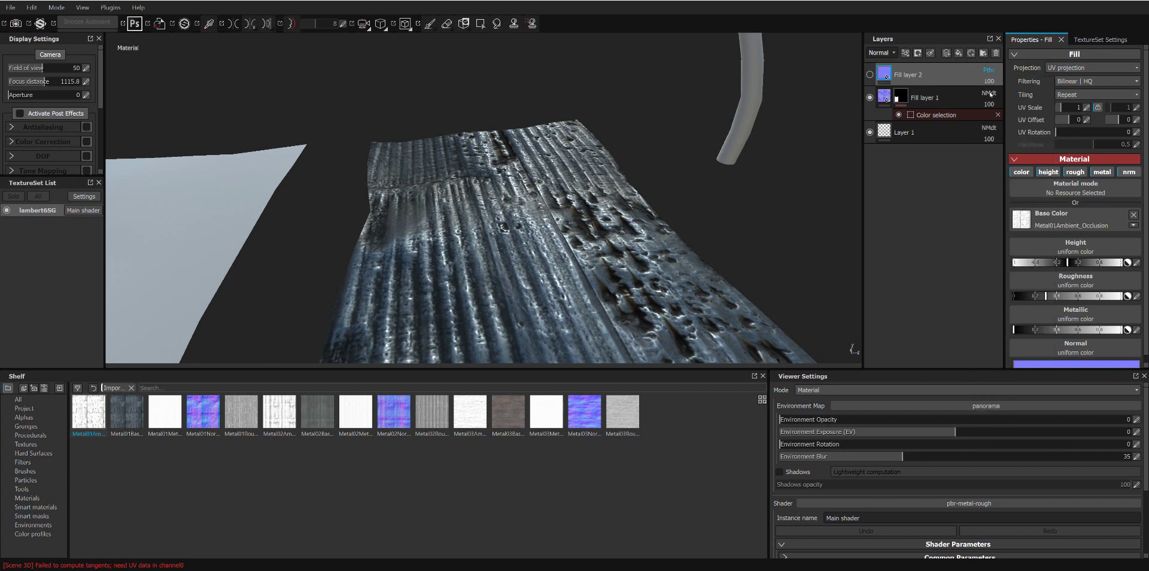
pyautogui.click(869, 74)
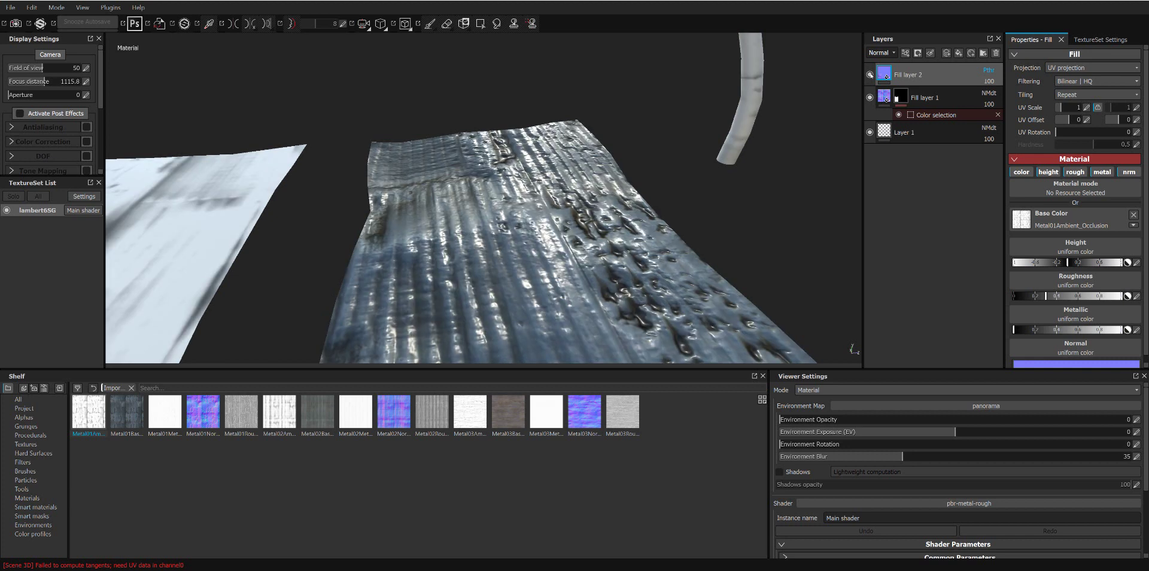
pyautogui.click(870, 75)
# Step: Confirm Fill layer 2's Normal blend stays Passthrough and show the layer again
pyautogui.click(882, 53)
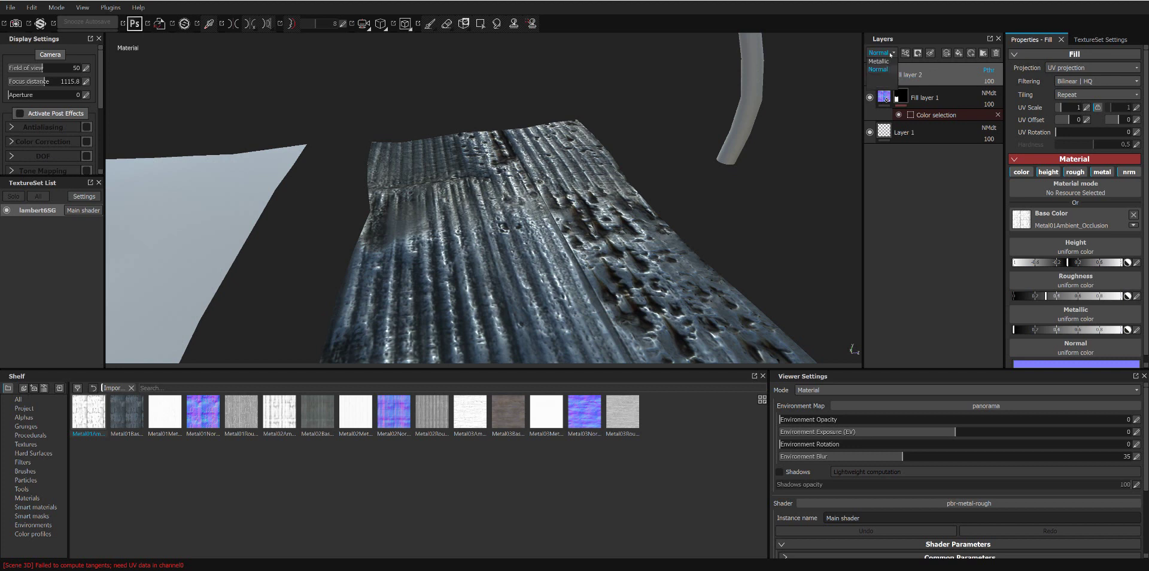
pyautogui.click(878, 94)
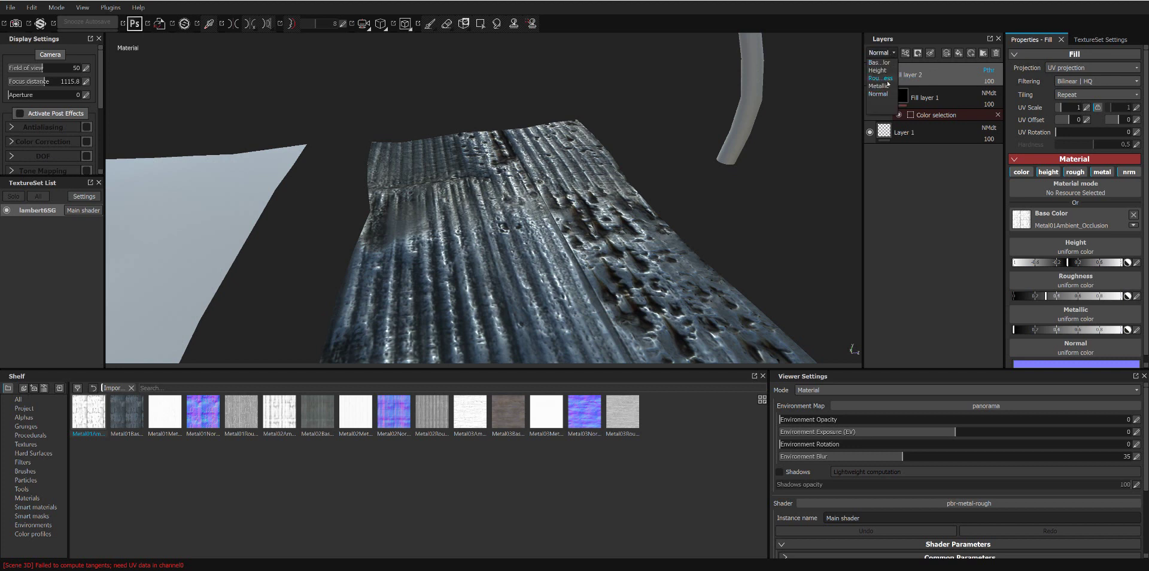
pyautogui.click(988, 70)
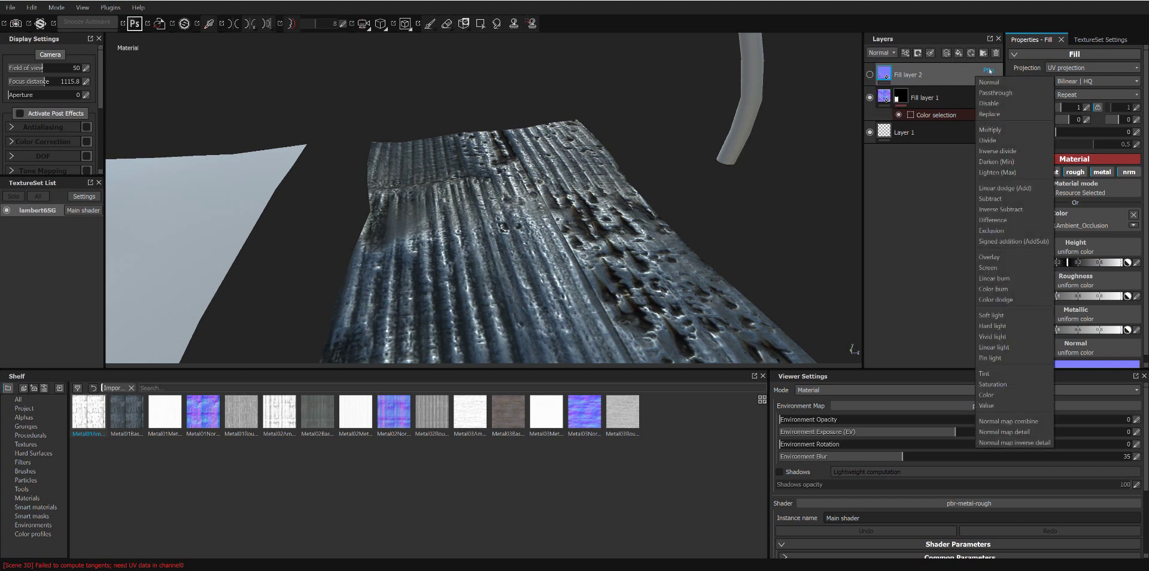
pyautogui.click(989, 70)
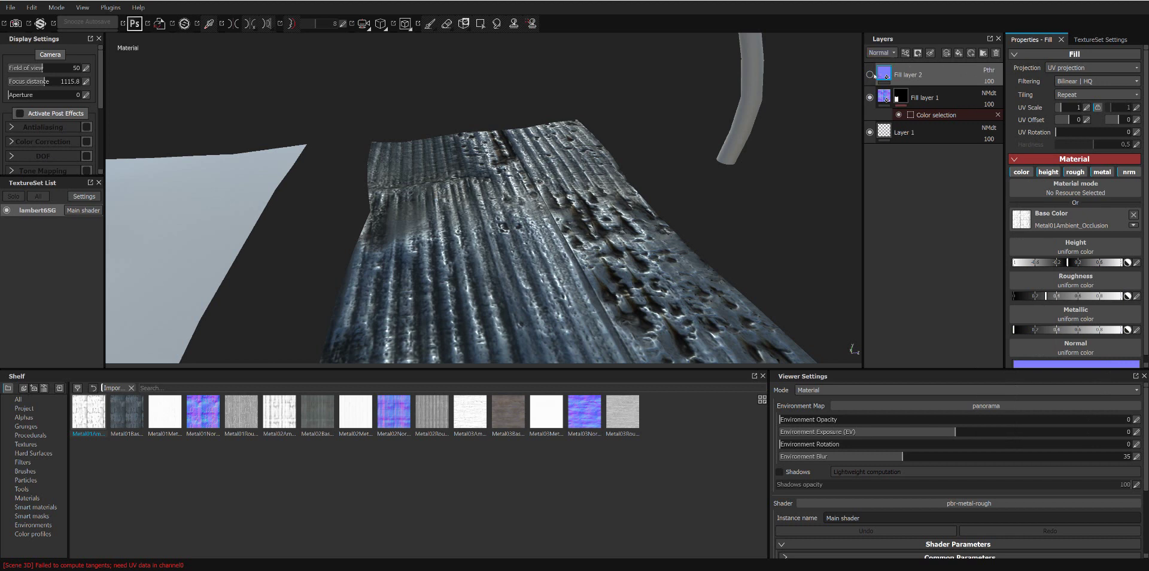
pyautogui.click(871, 74)
pyautogui.keyDown('alt'); pyautogui.moveTo(688, 190); pyautogui.dragTo(688, 205); pyautogui.keyUp('alt')
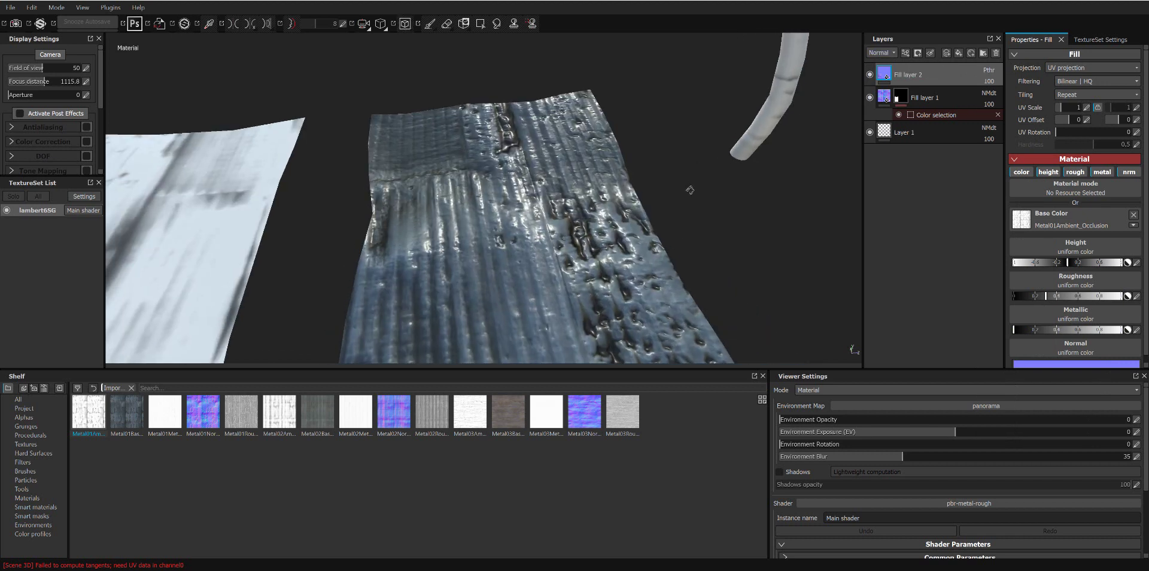
# Step: Keep Fill layer 2's Base Color blend on Multiply after trying Passthrough
pyautogui.click(985, 70)
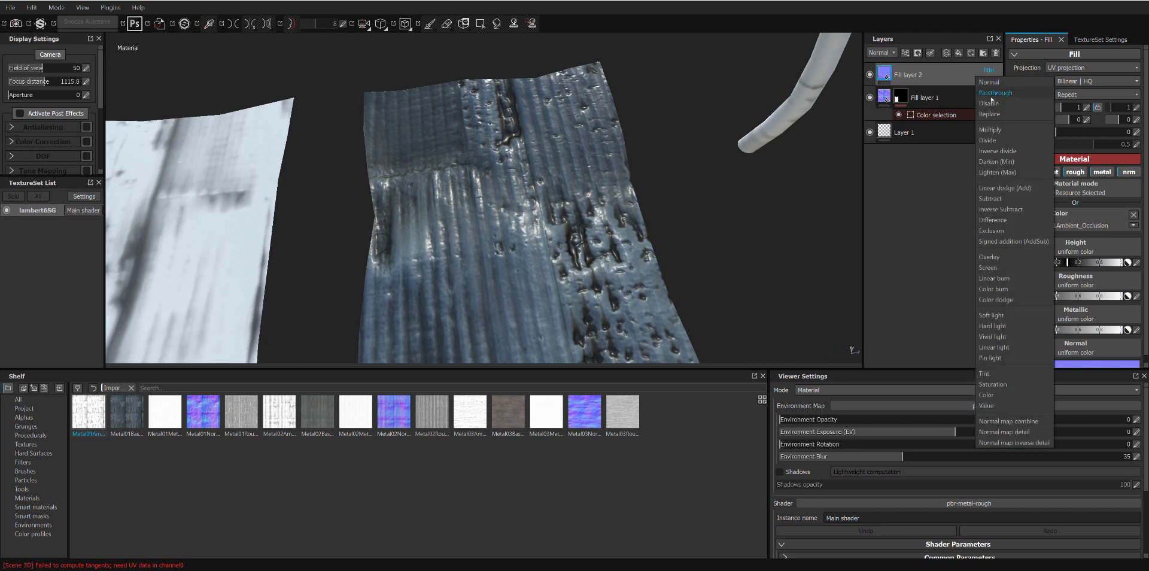
pyautogui.click(889, 53)
pyautogui.click(879, 60)
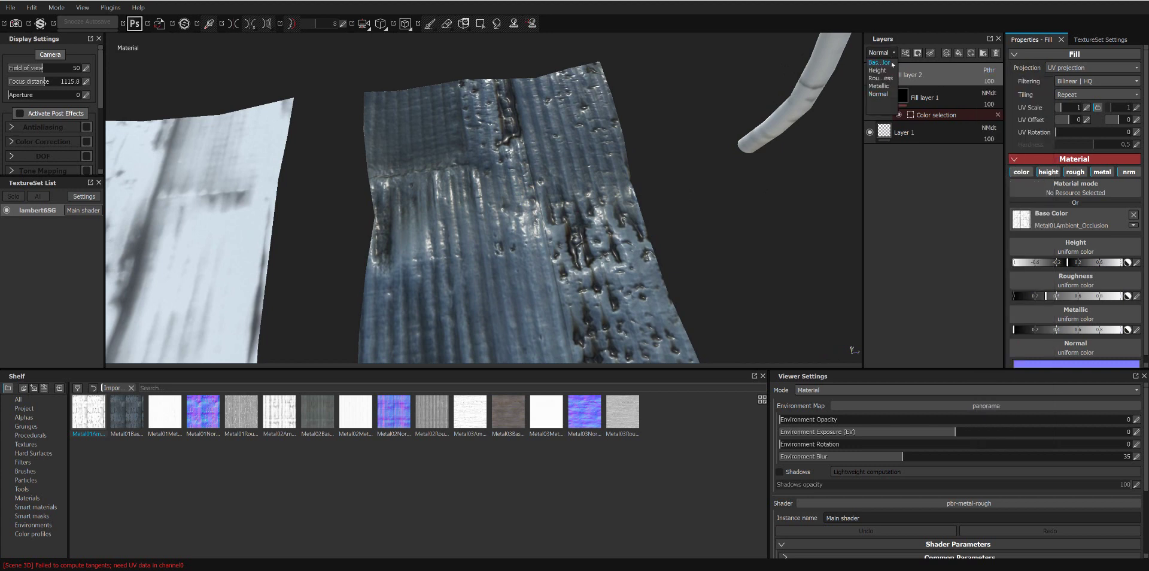
pyautogui.click(990, 71)
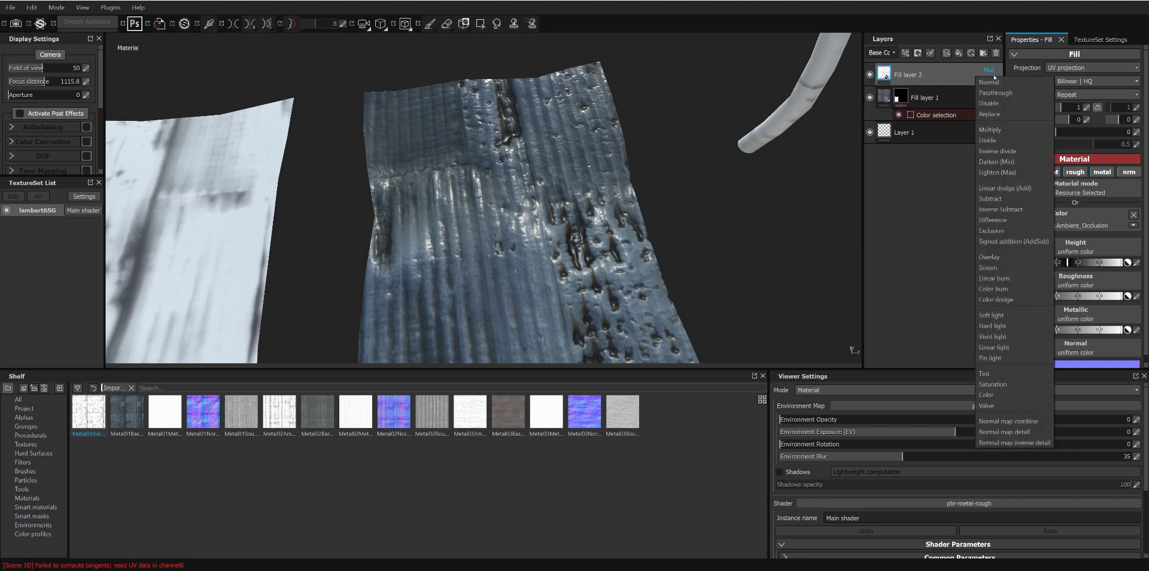
pyautogui.click(995, 93)
pyautogui.click(989, 70)
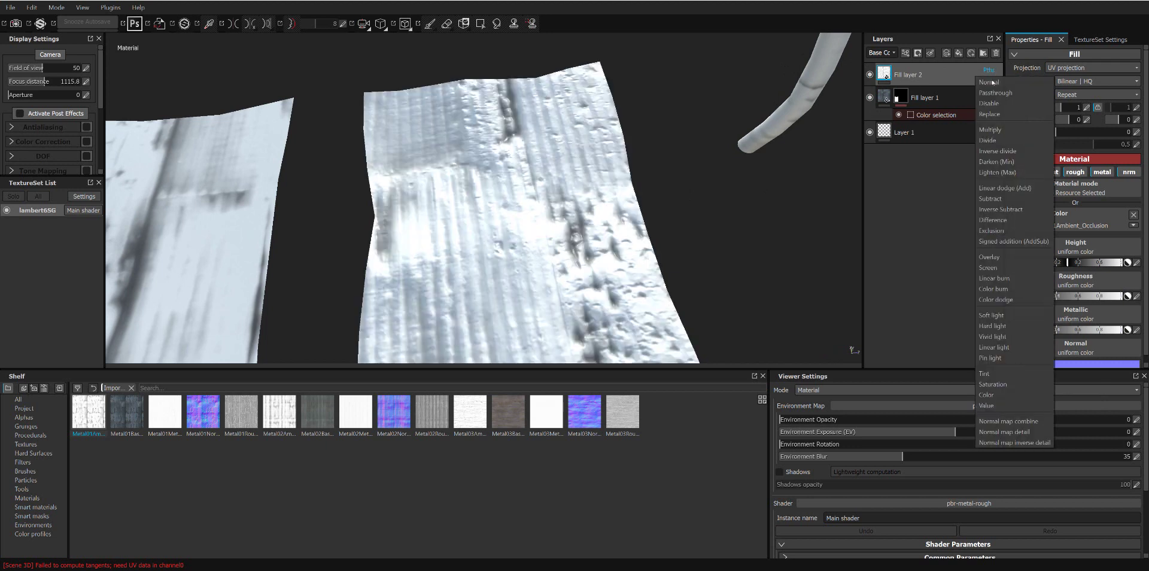
pyautogui.click(1010, 132)
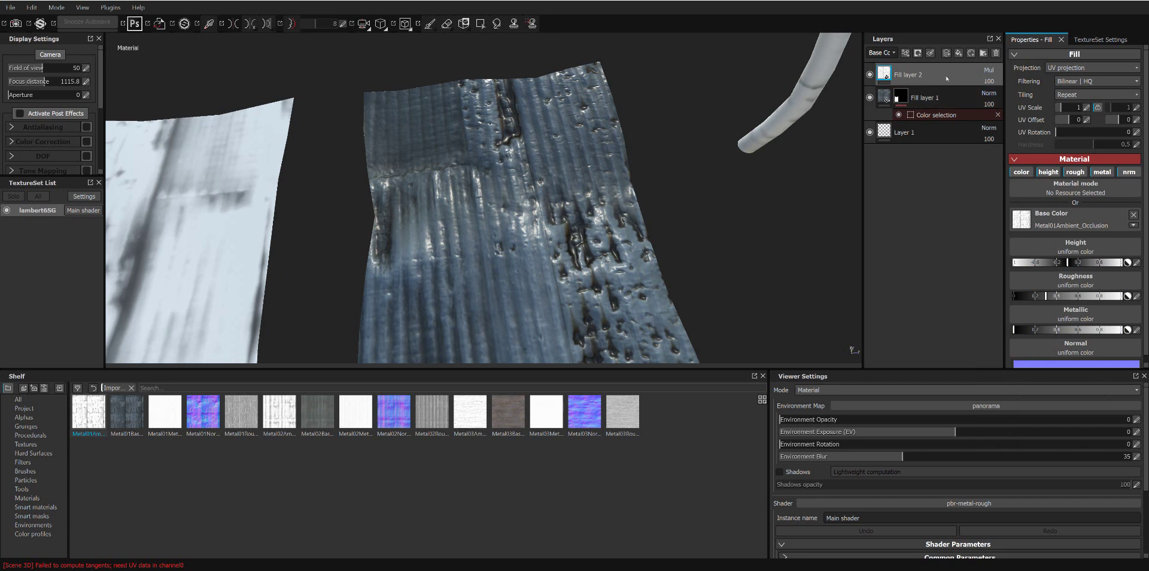
# Step: Add a Color Selection mask to Fill layer 2 picking the orange ID colour (R 255, G 180, B 0)
pyautogui.rightClick(960, 71)
pyautogui.click(1004, 114)
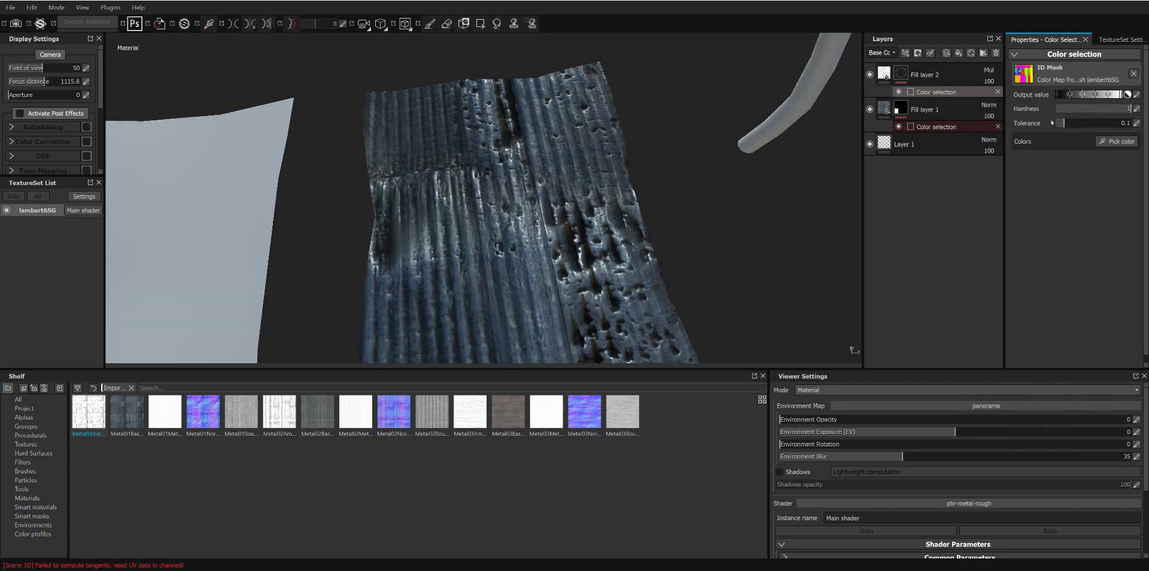
pyautogui.click(1123, 141)
pyautogui.click(554, 223)
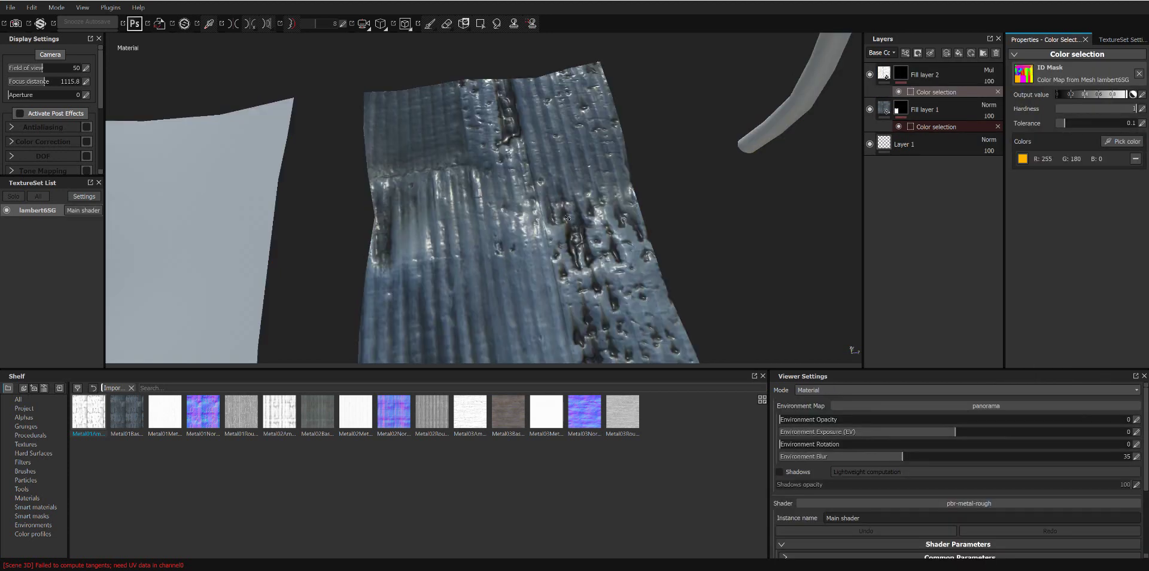
pyautogui.click(870, 74)
pyautogui.click(870, 74)
pyautogui.click(869, 75)
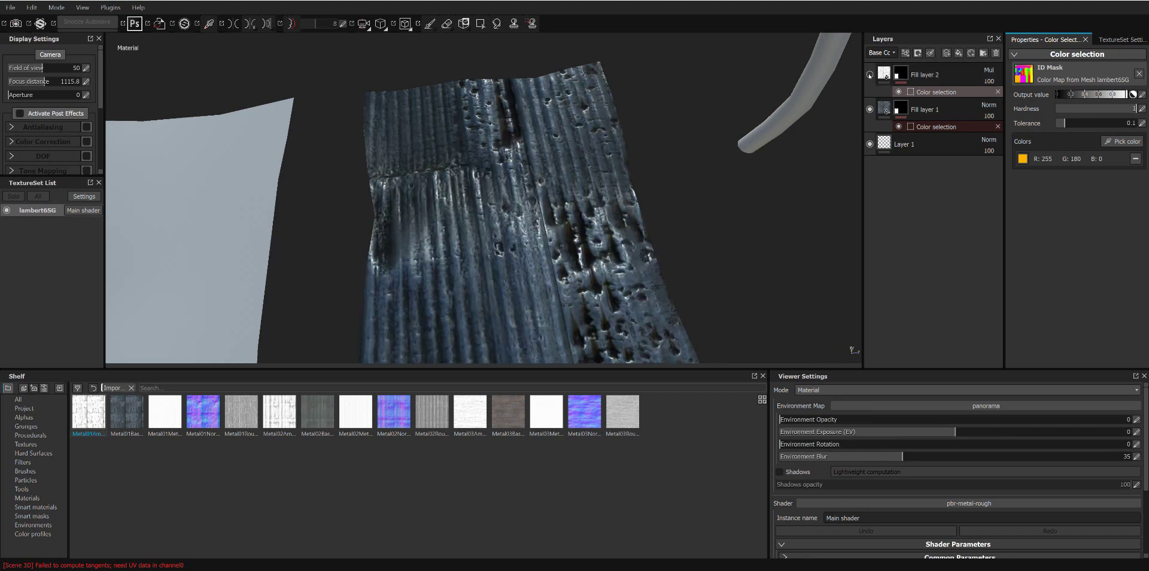
pyautogui.click(870, 74)
pyautogui.click(869, 74)
pyautogui.click(870, 75)
# Step: Set Fill layer 2's Roughness channel blend to Passthrough and select the layer
pyautogui.click(882, 52)
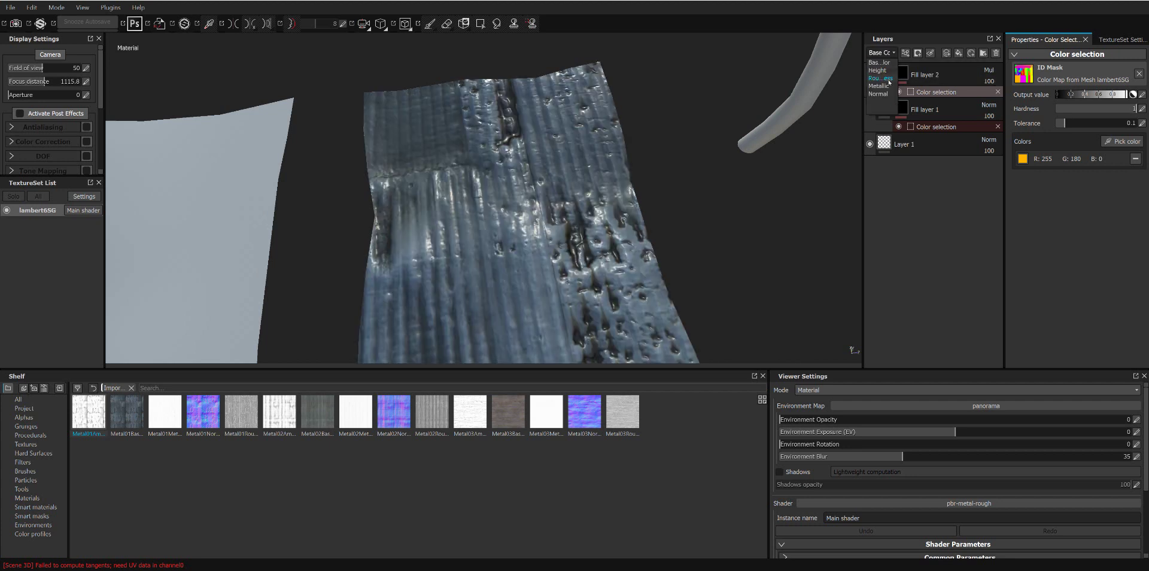
pyautogui.click(879, 78)
pyautogui.click(988, 70)
pyautogui.click(1006, 92)
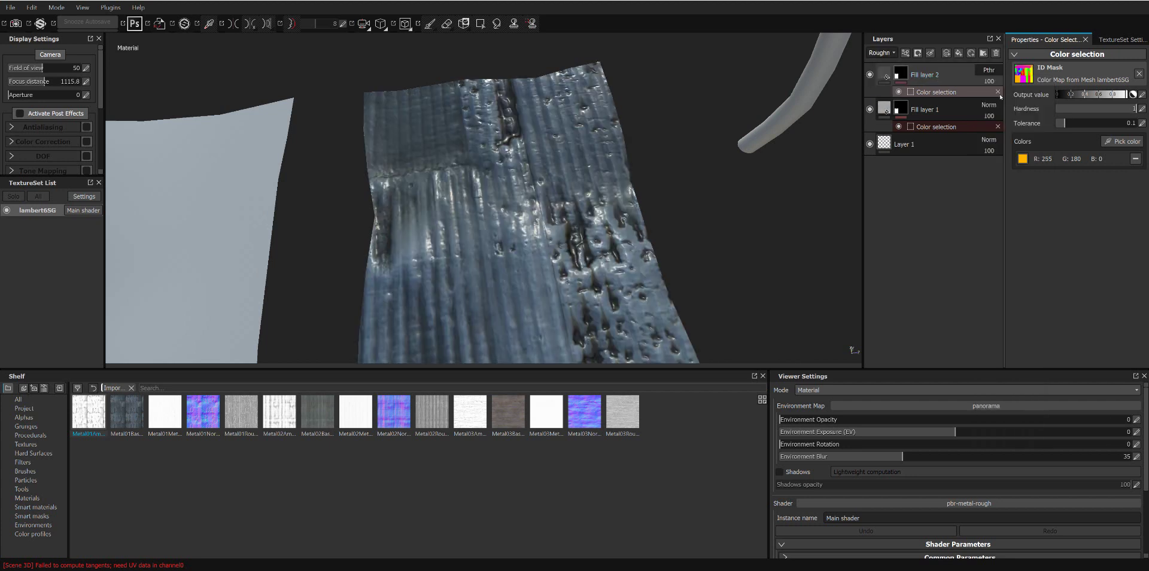
pyautogui.click(893, 88)
# Step: Set Fill layer 2's Metallic channel blend to Passthrough
pyautogui.click(882, 53)
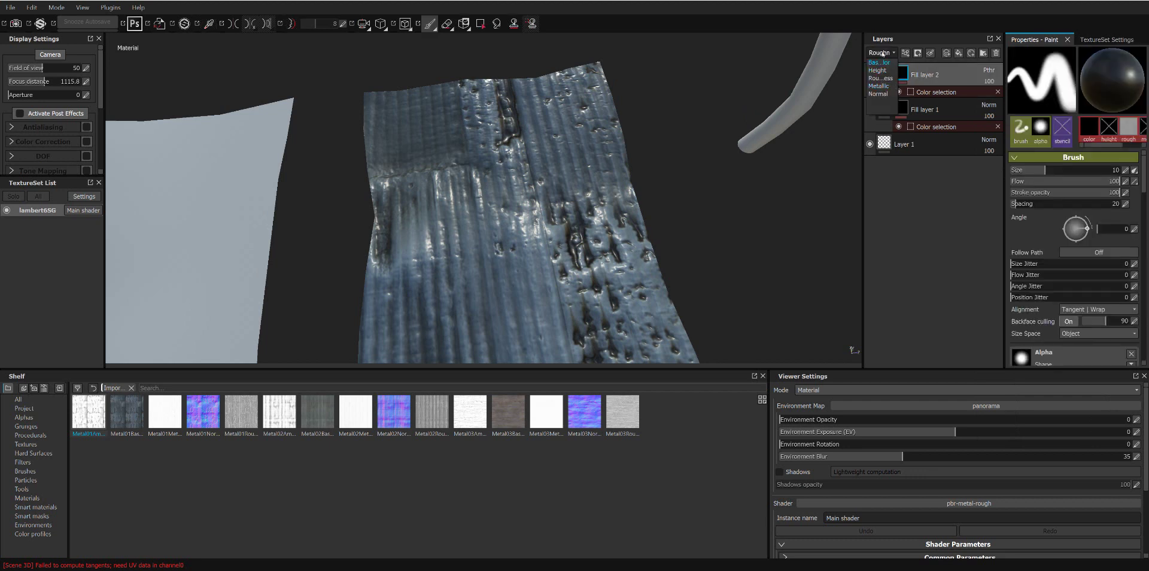
pyautogui.click(880, 95)
pyautogui.click(881, 52)
pyautogui.click(878, 94)
pyautogui.click(882, 52)
pyautogui.click(892, 87)
pyautogui.click(986, 70)
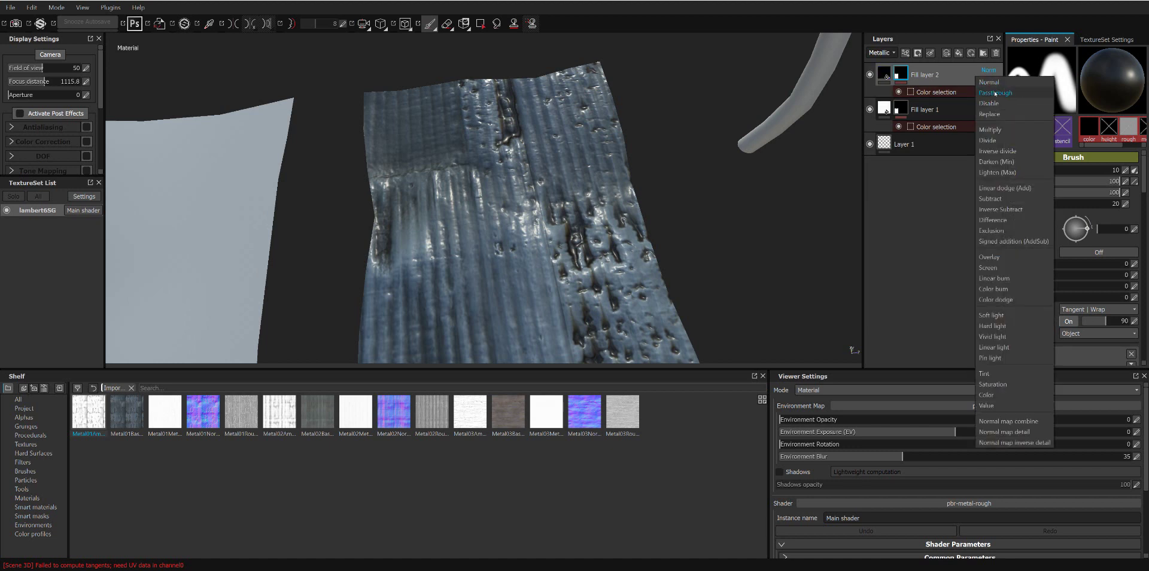
pyautogui.click(995, 93)
# Step: Compare Fill layer 2 on and off, then display its fill properties
pyautogui.click(869, 75)
pyautogui.click(870, 74)
pyautogui.click(870, 75)
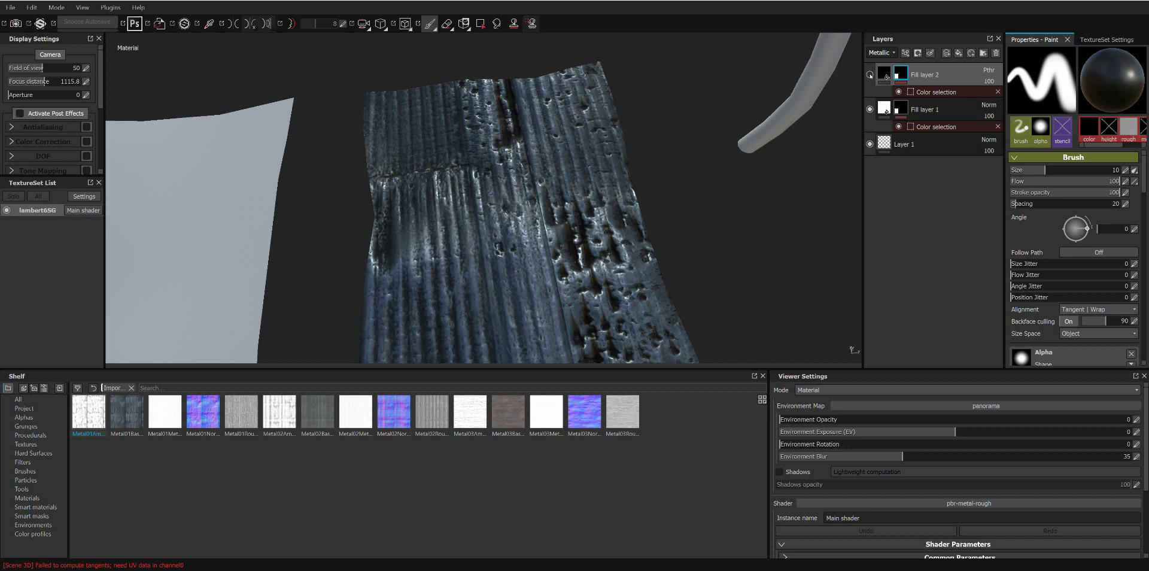
pyautogui.click(870, 75)
pyautogui.click(870, 75)
pyautogui.click(870, 75)
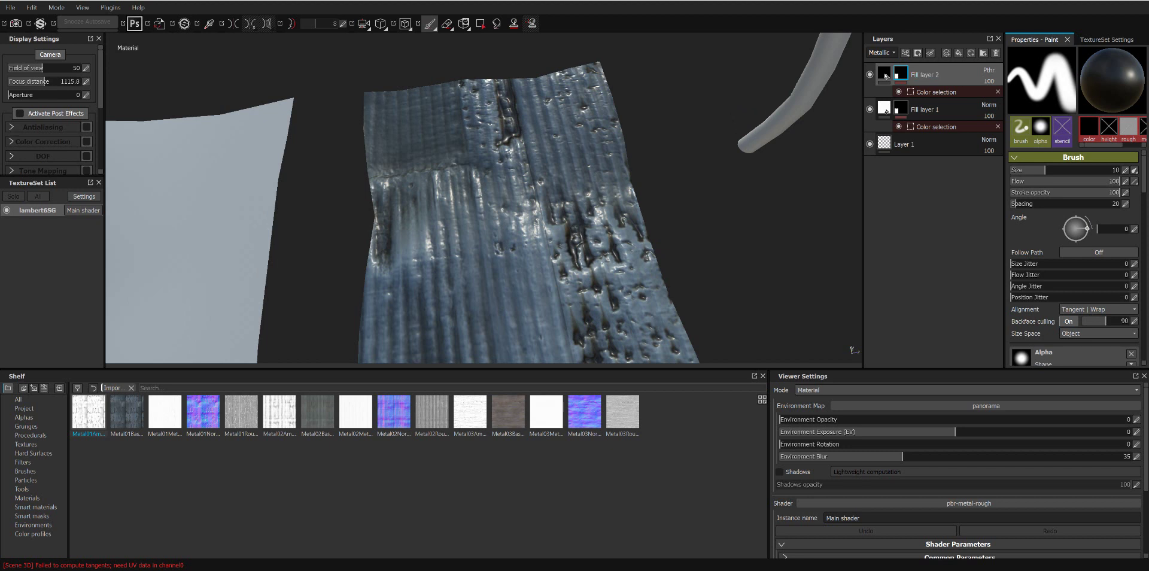
pyautogui.click(885, 75)
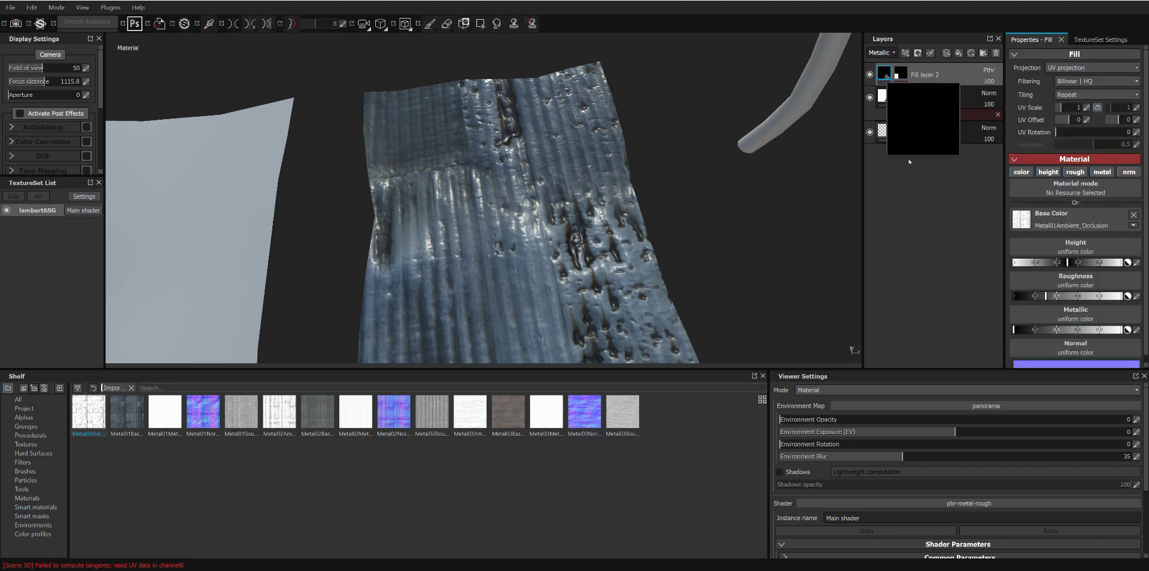
# Step: Disable Fill layer 2's height, rough, metal and nrm channels, leaving only color, and check the panel
pyautogui.click(1048, 172)
pyautogui.click(1078, 171)
pyautogui.click(1106, 172)
pyautogui.click(1132, 172)
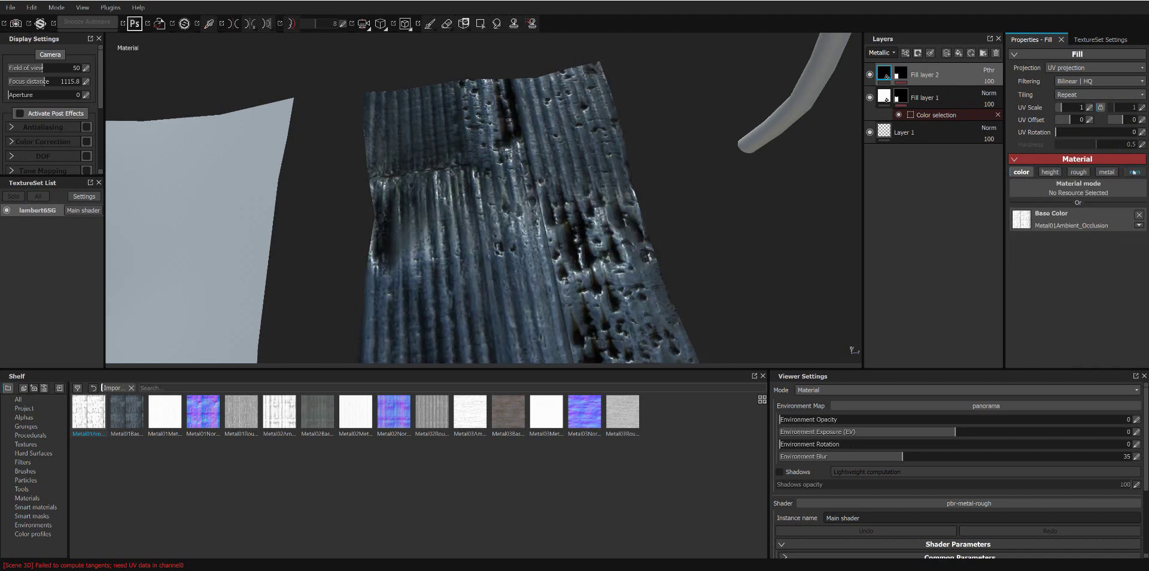
pyautogui.click(870, 74)
pyautogui.scroll(2, 600, 200)
pyautogui.scroll(-4, 599, 200)
pyautogui.moveTo(600, 200)
pyautogui.keyDown('alt'); pyautogui.mouseDown()
pyautogui.moveTo(511, 156)
pyautogui.moveTo(699, 161)
pyautogui.moveTo(456, 166)
pyautogui.moveTo(618, 185)
pyautogui.moveTo(558, 209)
pyautogui.moveTo(515, 248)
pyautogui.mouseUp(); pyautogui.keyUp('alt')
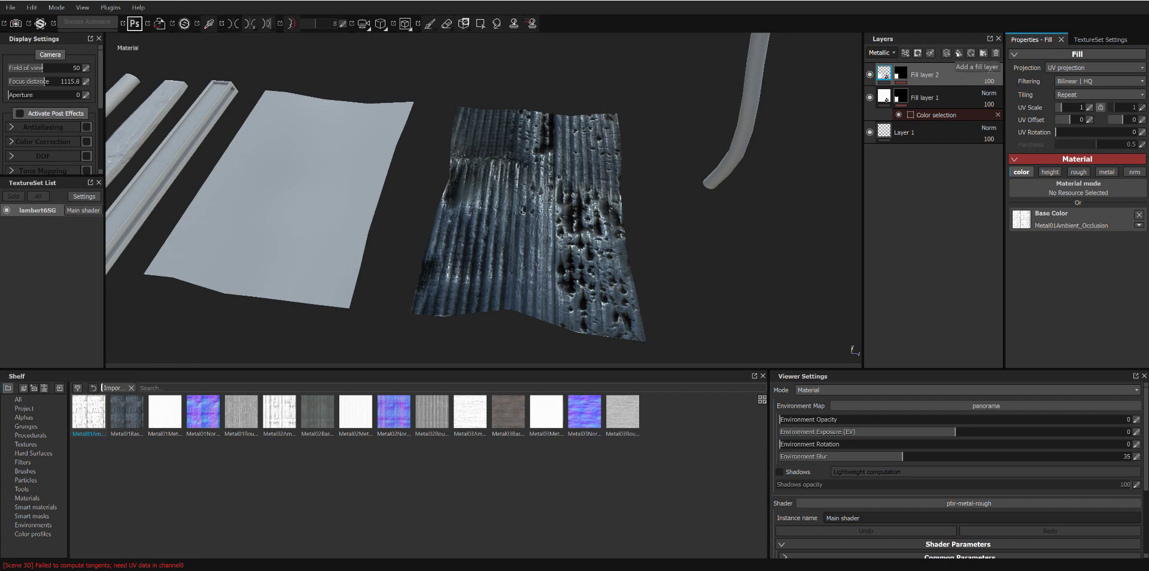
# Step: Add an empty paint layer, then drop the Dirt smart material from the Smart materials shelf into the layer stack
pyautogui.click(946, 53)
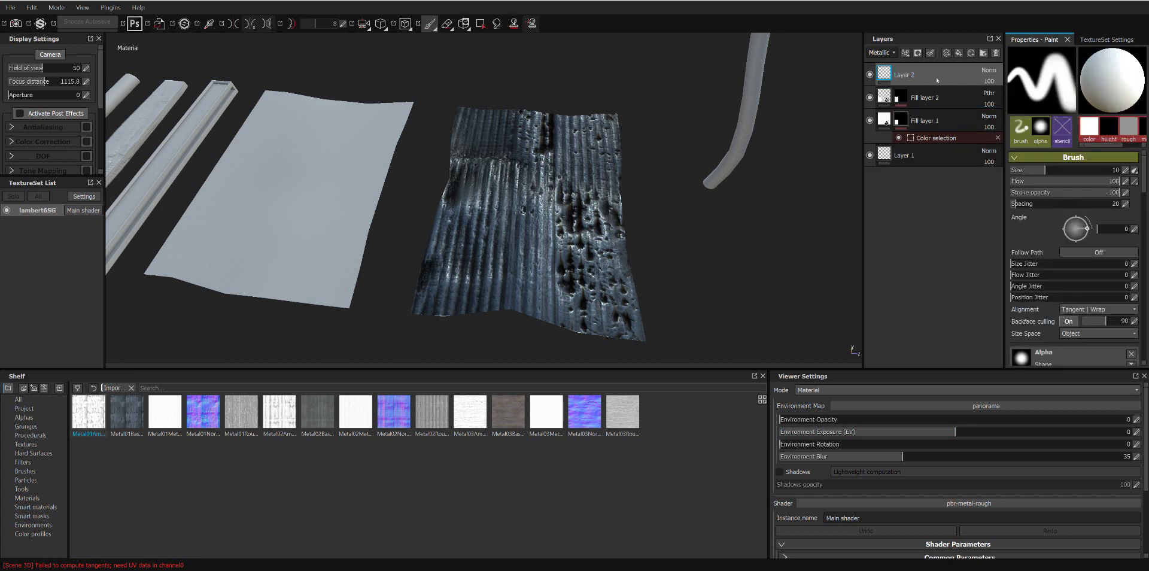
pyautogui.click(29, 497)
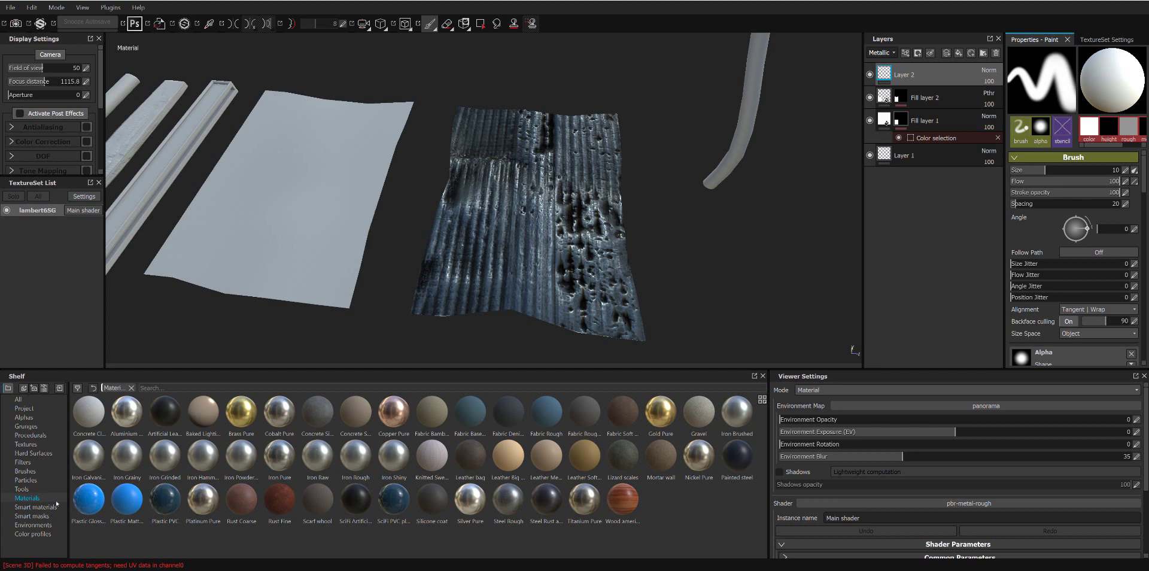
pyautogui.click(35, 508)
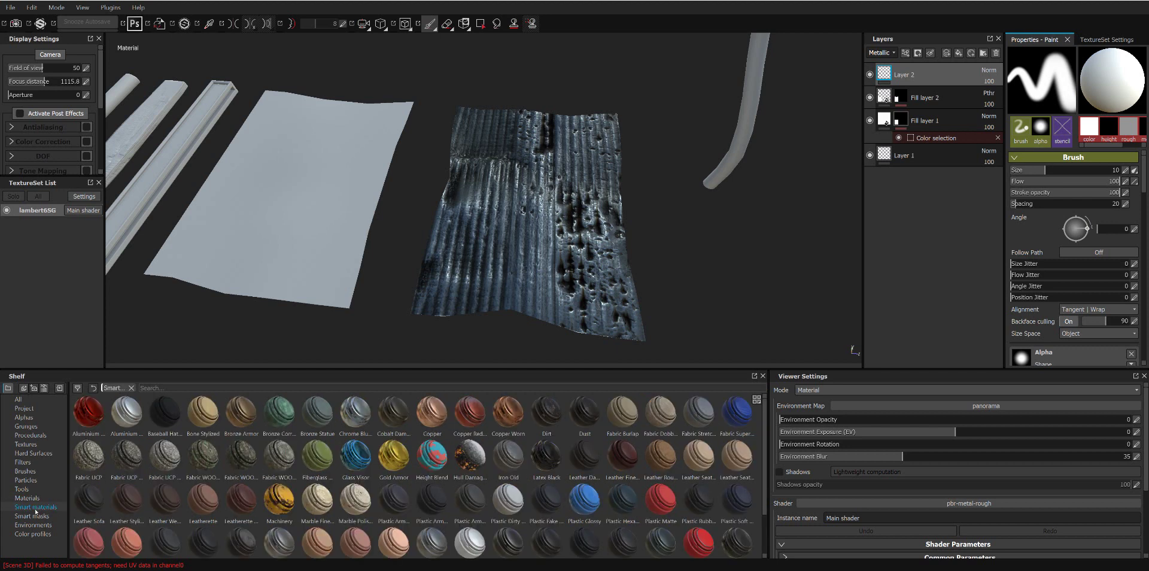
pyautogui.scroll(-1, 260, 466)
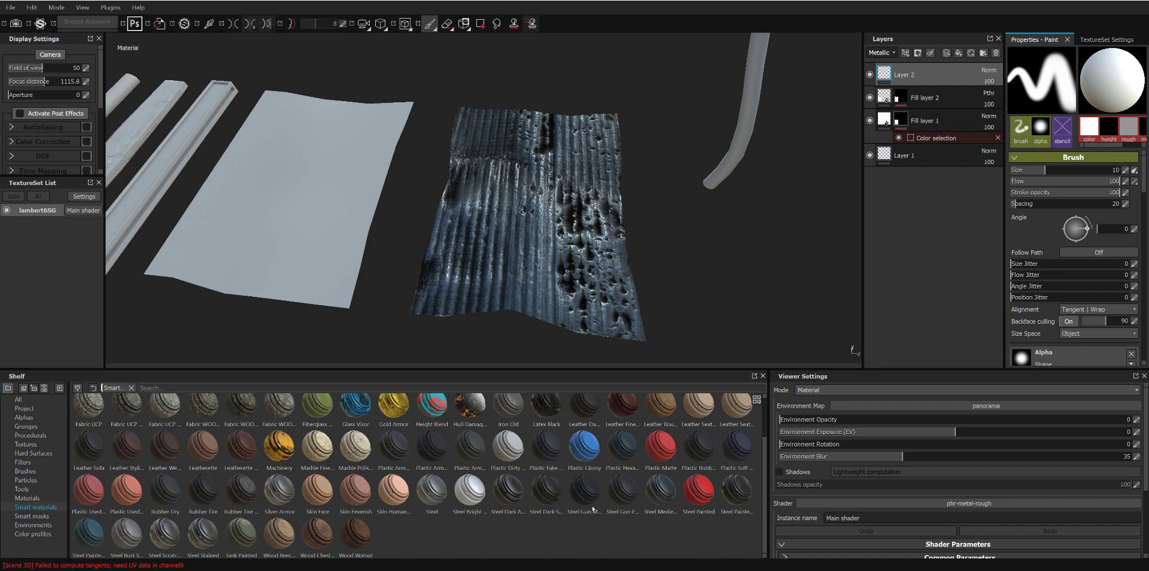
pyautogui.scroll(1, 594, 508)
pyautogui.moveTo(541, 413); pyautogui.dragTo(940, 89)
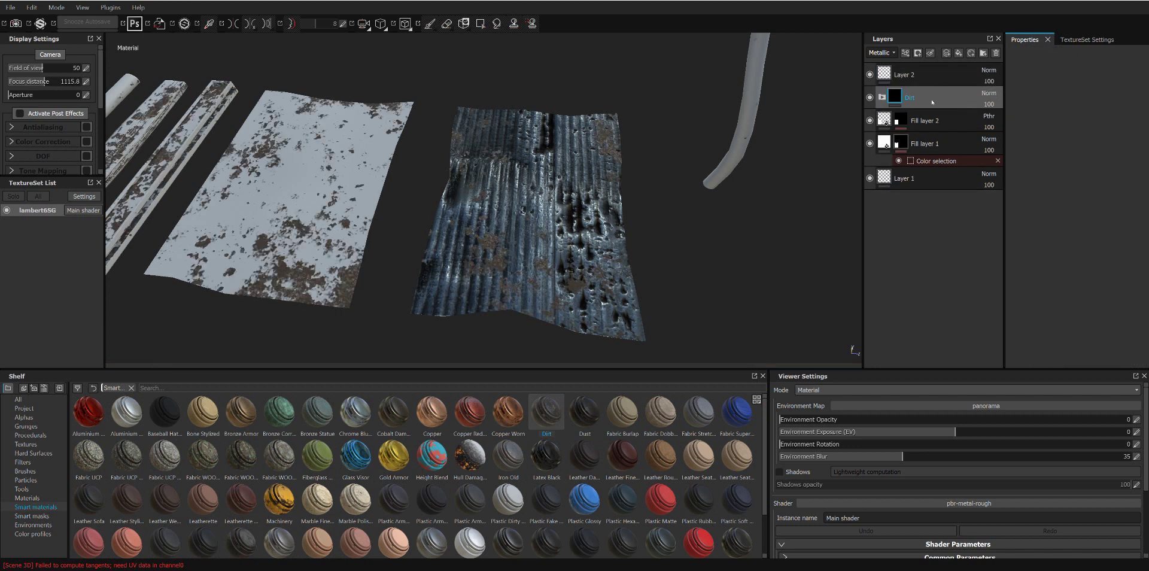
# Step: Give the Dirt folder a colour-selection mask using the sheet's orange ID colour
pyautogui.rightClick(944, 97)
pyautogui.click(971, 140)
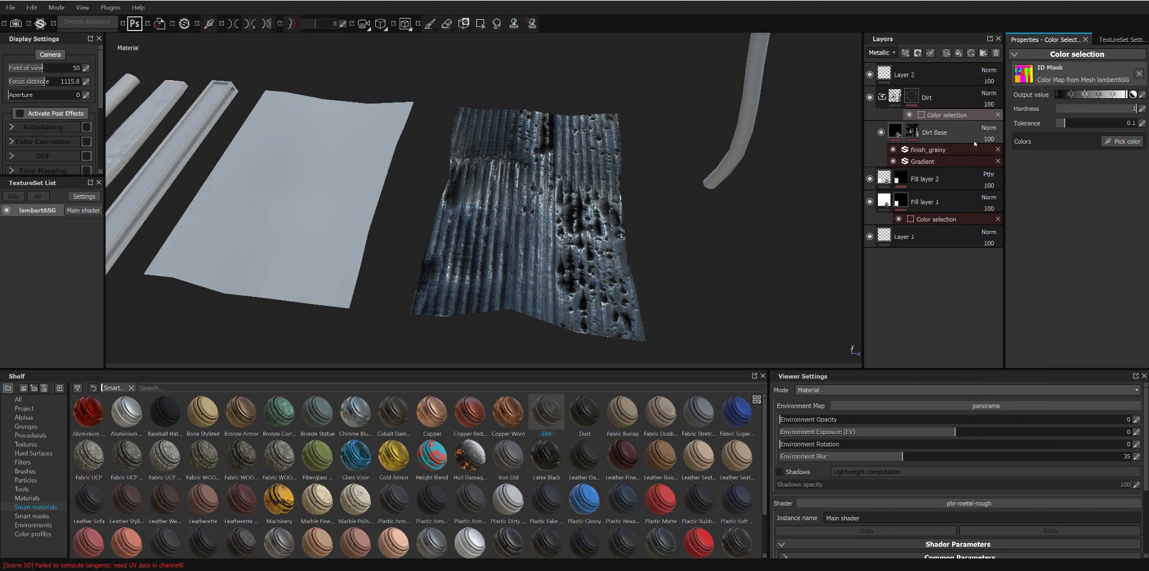
pyautogui.click(1122, 141)
pyautogui.click(608, 192)
# Step: Inspect the masked sheet, reframe the model, and select the Dirt Base fill layer
pyautogui.moveTo(692, 170)
pyautogui.keyDown('alt'); pyautogui.mouseDown()
pyautogui.moveTo(549, 228)
pyautogui.moveTo(702, 177)
pyautogui.moveTo(660, 228)
pyautogui.mouseUp(); pyautogui.keyUp('alt')
pyautogui.scroll(5, 550, 228)
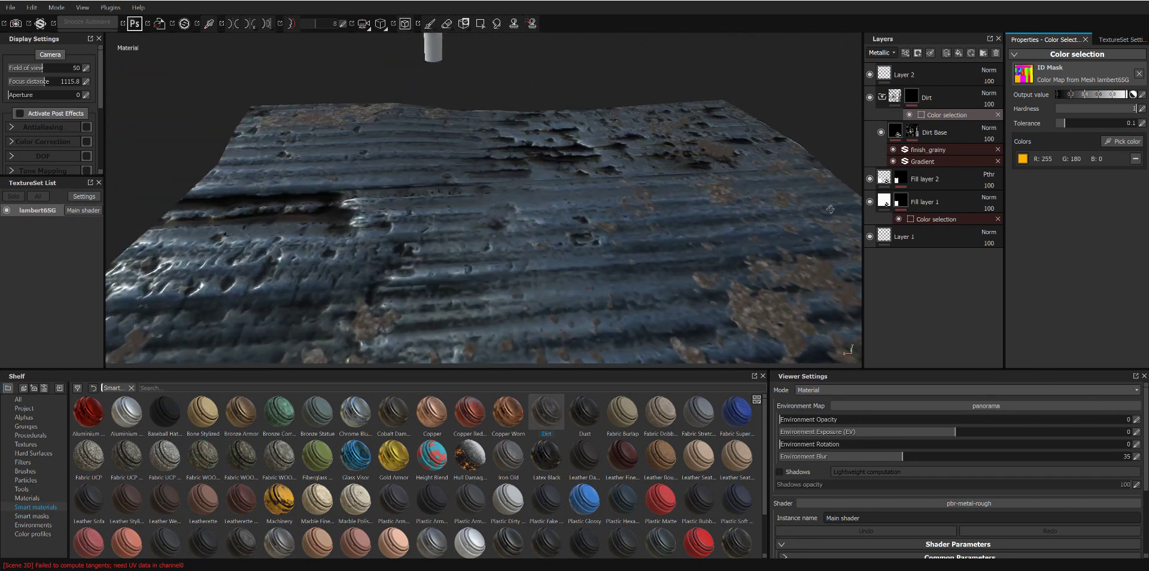
pyautogui.scroll(3, 660, 228)
pyautogui.press('f')
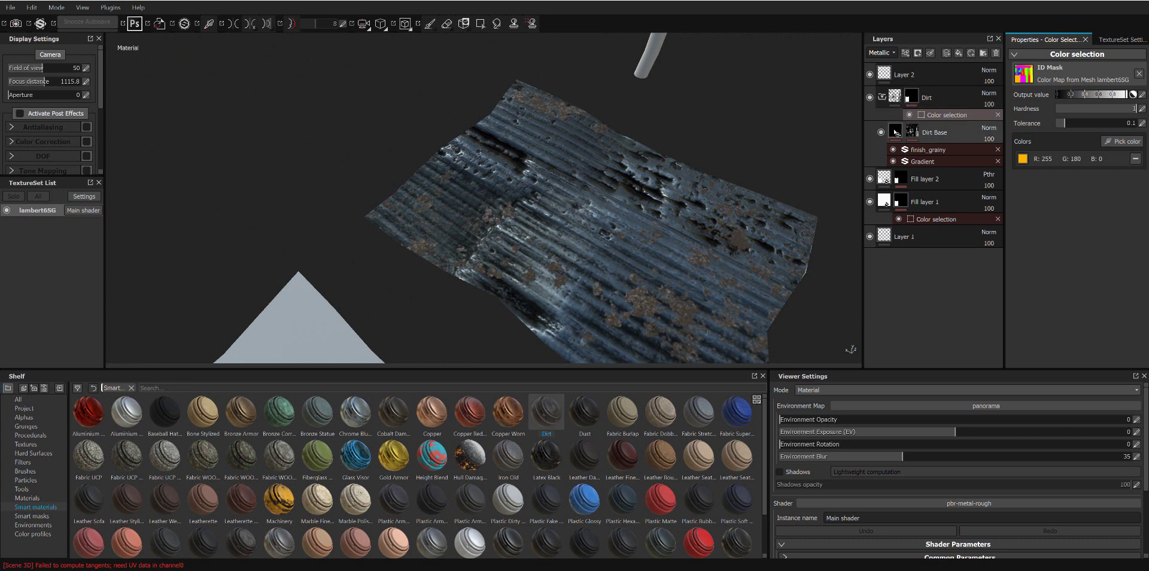
pyautogui.click(895, 133)
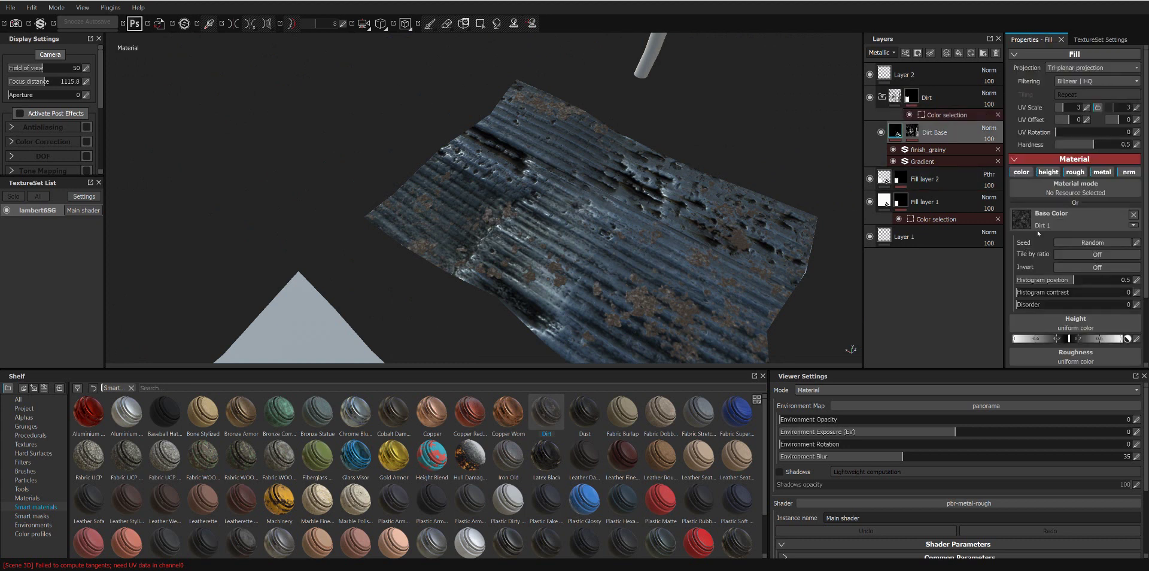
# Step: Keep the Dirt 1 texture and set histogram position 0.49, contrast 0.11, disorder 17.65
pyautogui.click(1026, 221)
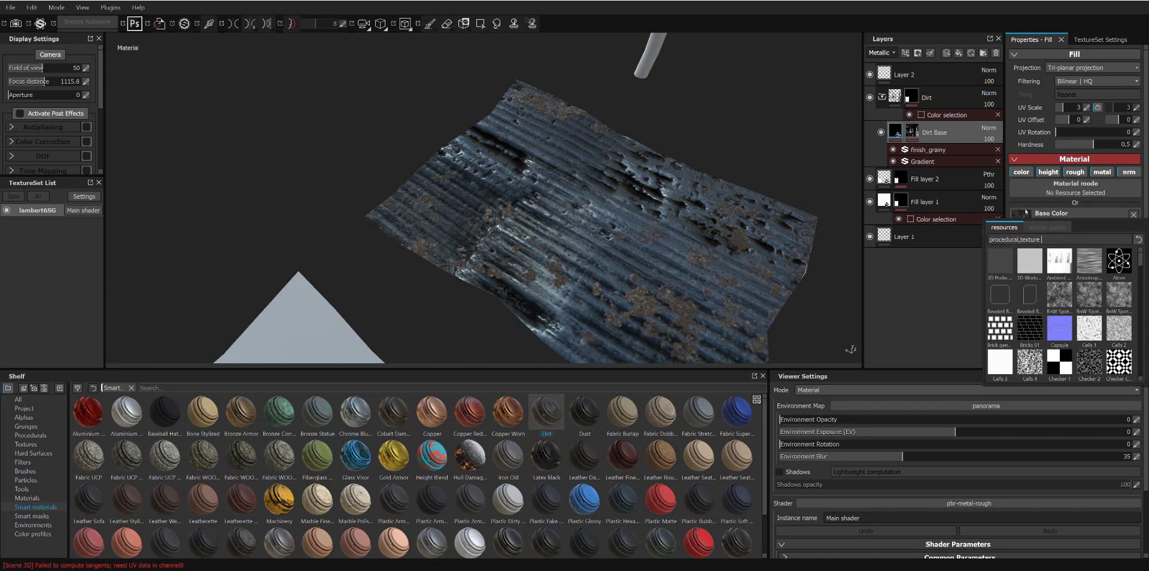
pyautogui.click(1030, 263)
pyautogui.scroll(-3, 1039, 278)
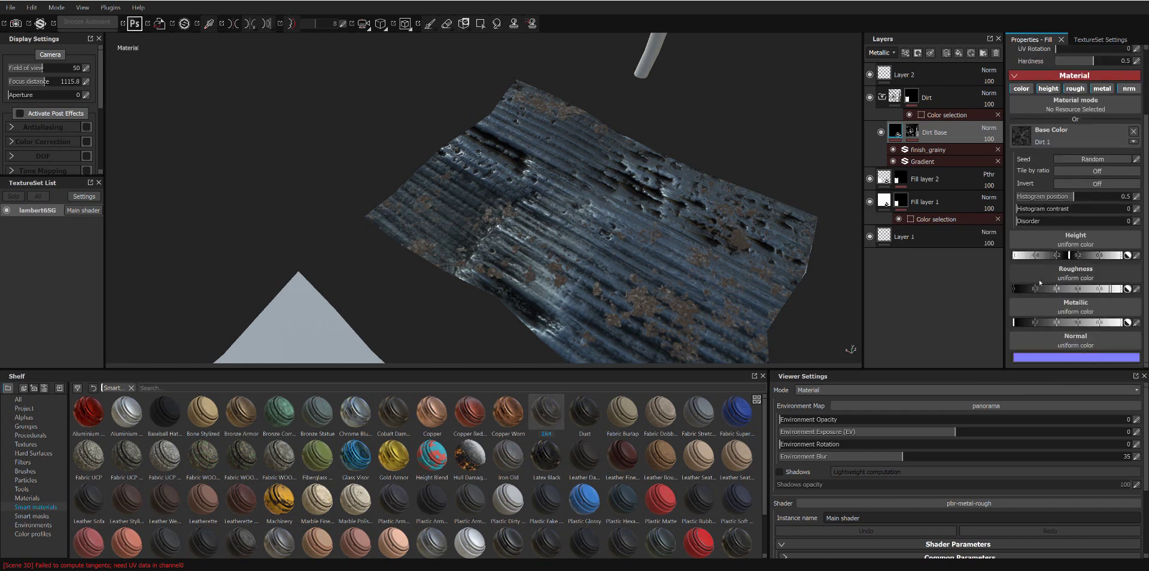
pyautogui.click(1061, 196)
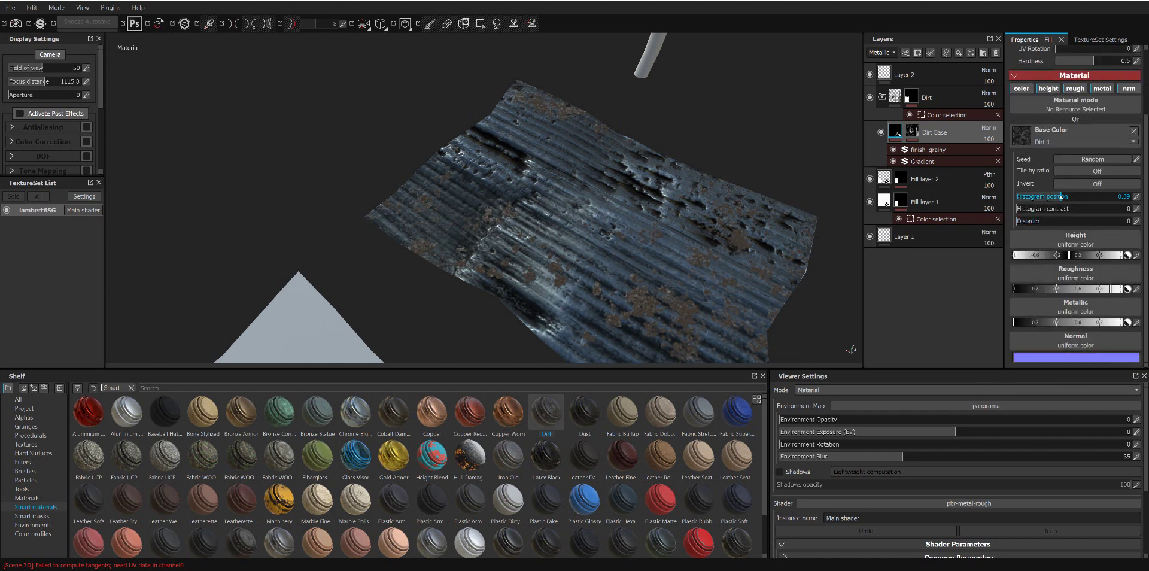
pyautogui.moveTo(1052, 198); pyautogui.dragTo(1051, 199)
pyautogui.click(1113, 198)
pyautogui.click(1040, 198)
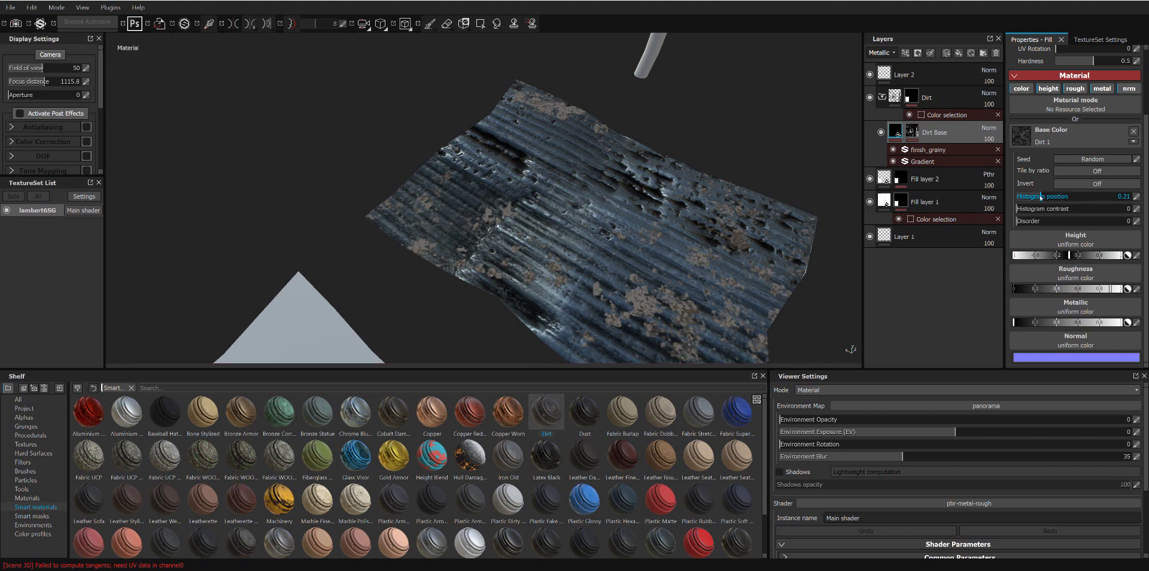
pyautogui.click(1072, 197)
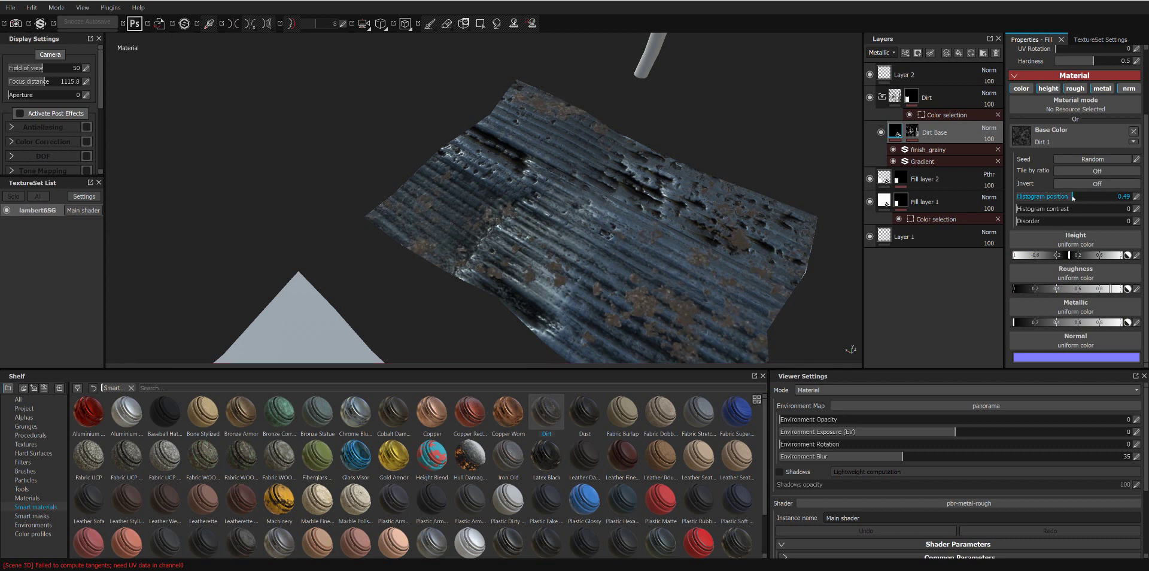
pyautogui.click(1029, 208)
pyautogui.click(1037, 221)
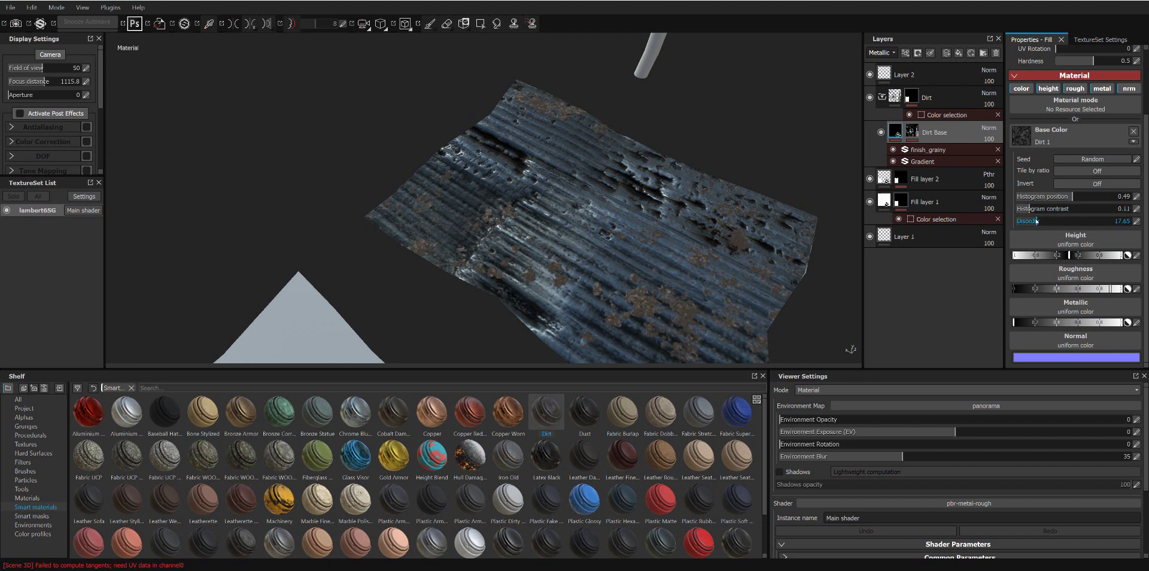
# Step: Set the finish_grainy filter to grain intensity 0.62 and scale 5
pyautogui.click(930, 150)
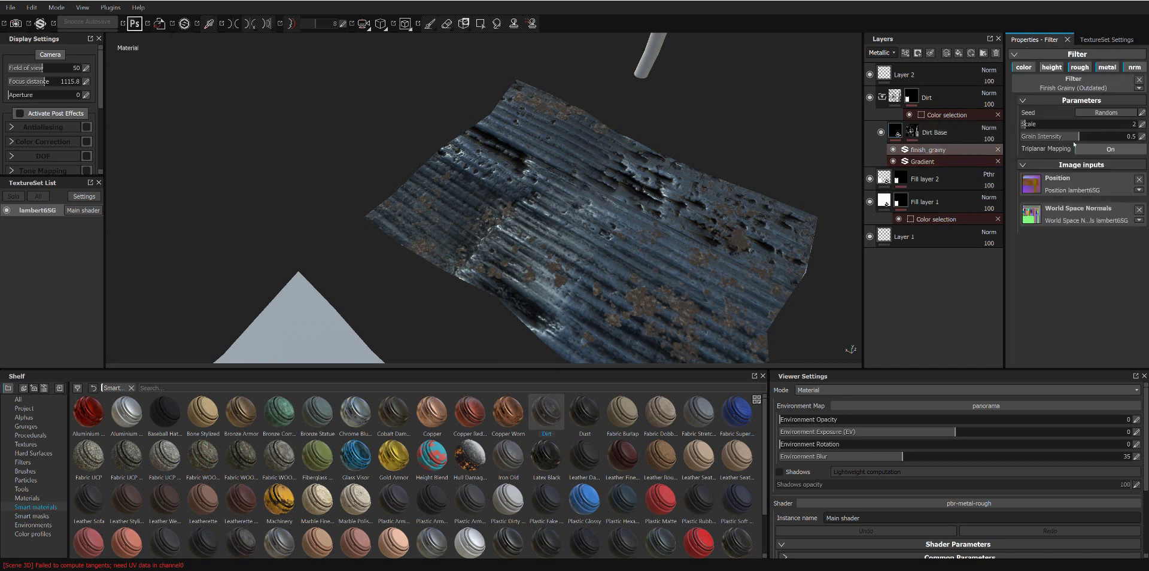
pyautogui.click(1093, 138)
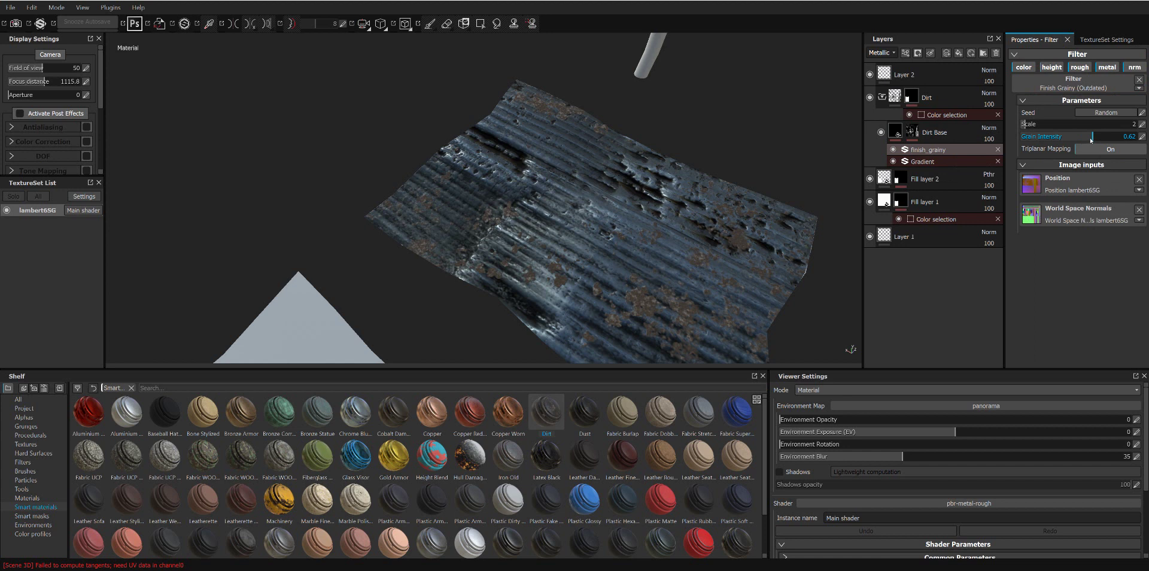
pyautogui.click(1035, 126)
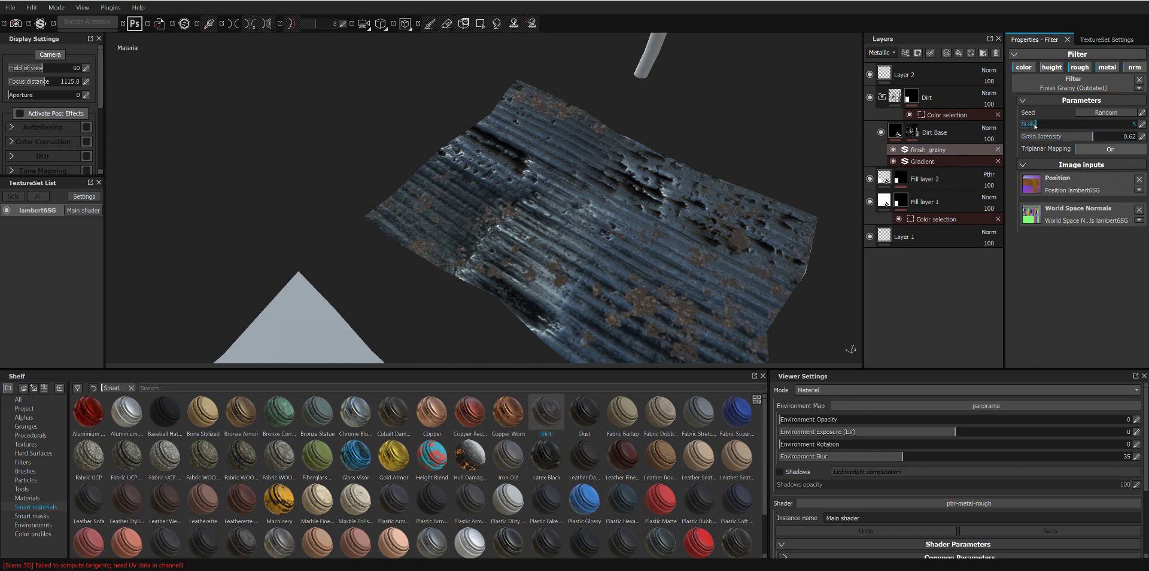
# Step: Set the Gradient filter's second colour to a reddish brown
pyautogui.click(931, 162)
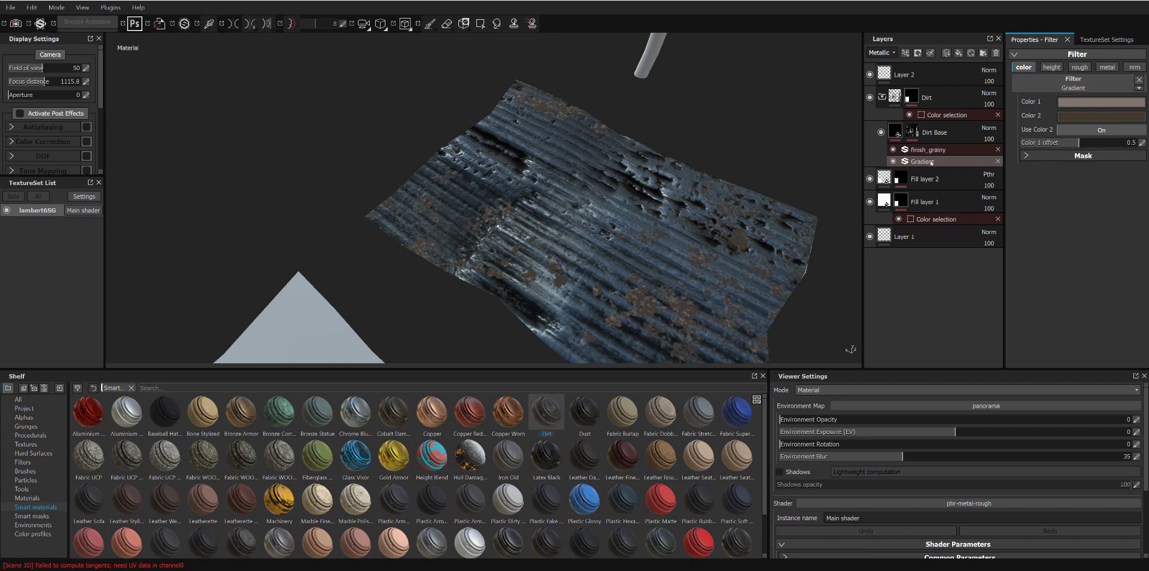
pyautogui.click(1071, 116)
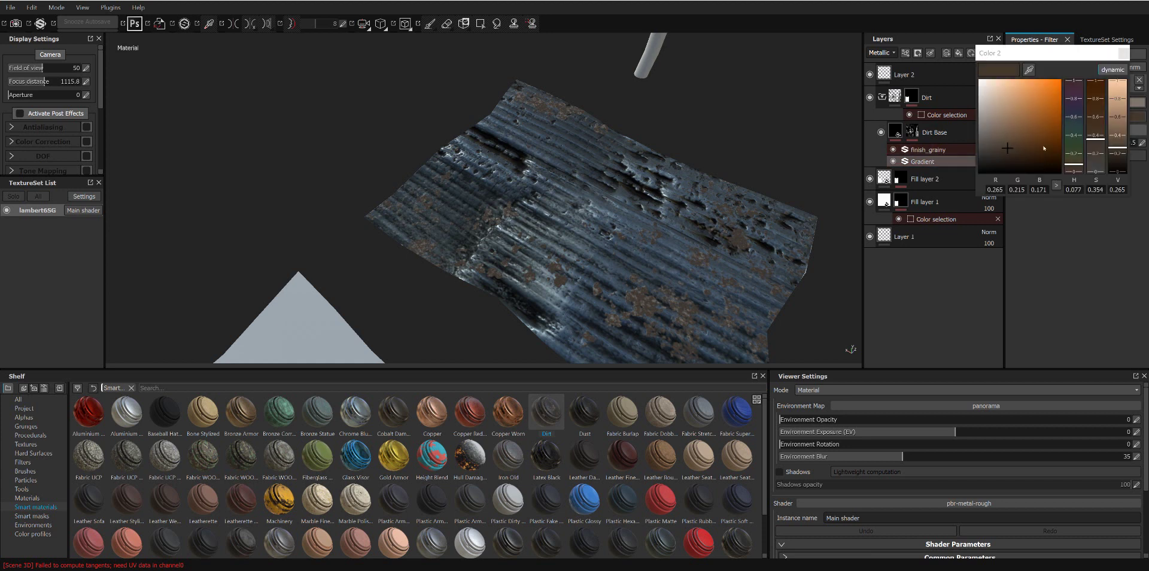
pyautogui.moveTo(1072, 151)
pyautogui.mouseDown()
pyautogui.moveTo(1071, 120)
pyautogui.moveTo(1075, 173)
pyautogui.mouseUp()
pyautogui.moveTo(1096, 138)
pyautogui.mouseDown()
pyautogui.moveTo(1096, 119)
pyautogui.moveTo(1096, 129)
pyautogui.mouseUp()
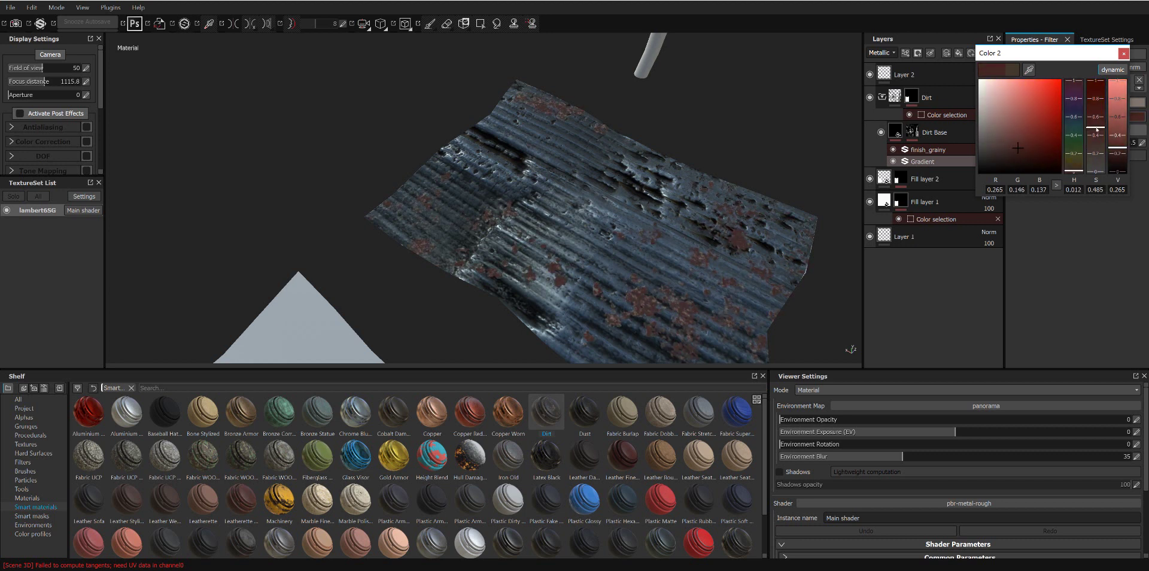
pyautogui.moveTo(1073, 171); pyautogui.dragTo(1074, 172)
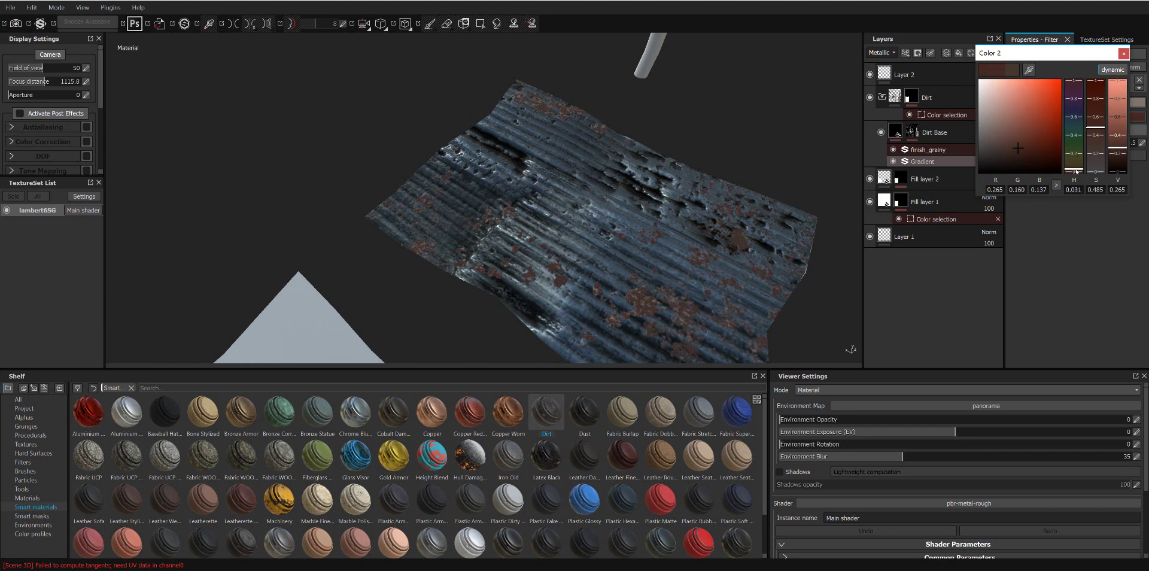
pyautogui.moveTo(1096, 127); pyautogui.dragTo(1097, 115)
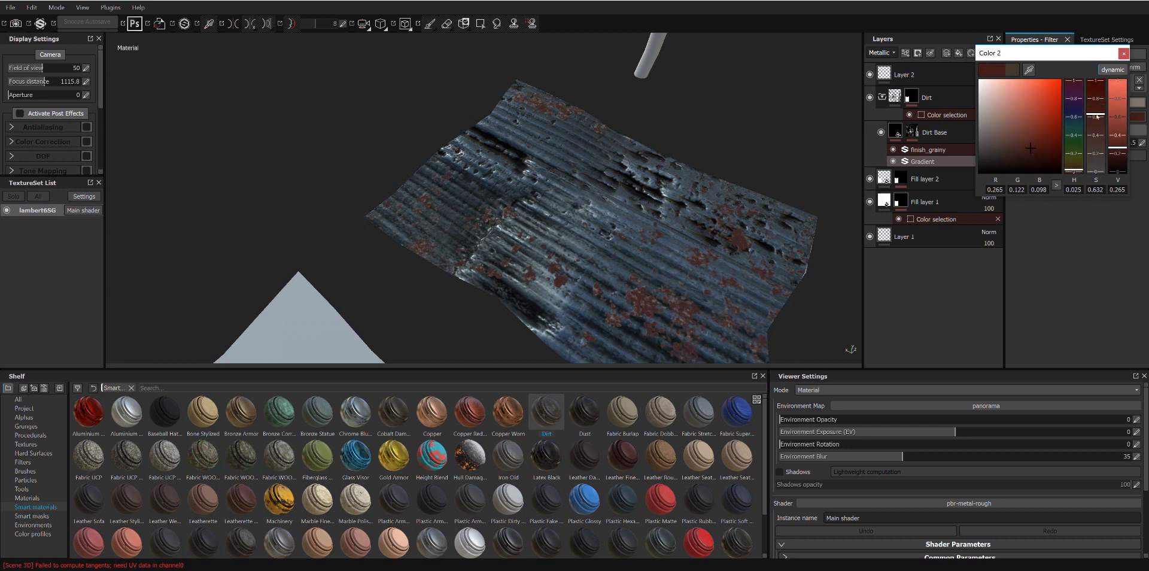
pyautogui.moveTo(1074, 171); pyautogui.dragTo(1079, 167)
pyautogui.moveTo(1096, 116); pyautogui.dragTo(1114, 143)
pyautogui.click(1124, 53)
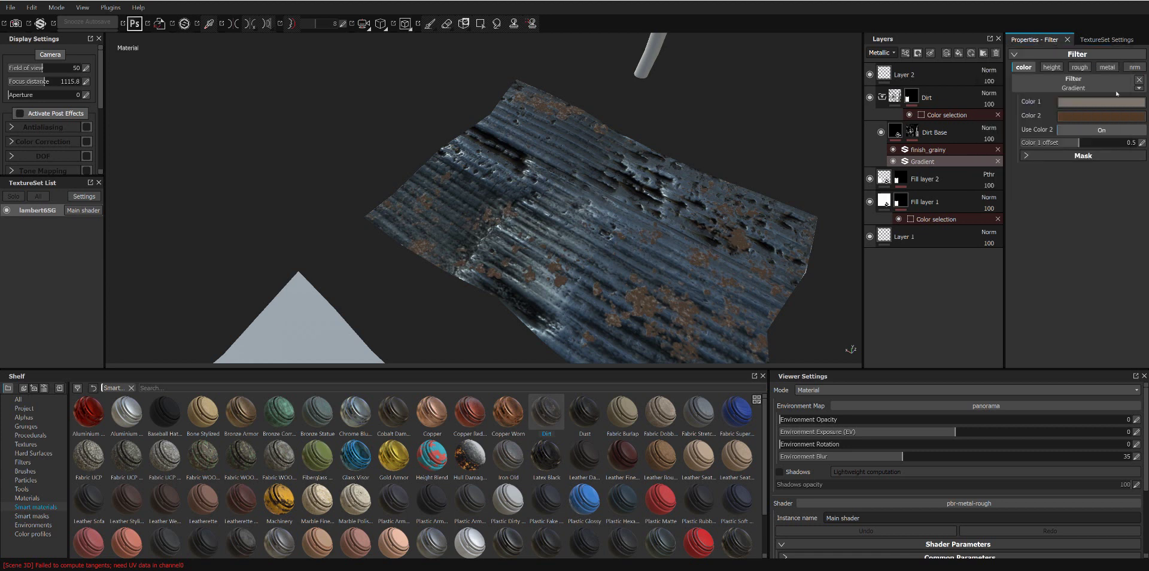
# Step: Darken the gradient's first colour to a very dark brown
pyautogui.click(1103, 102)
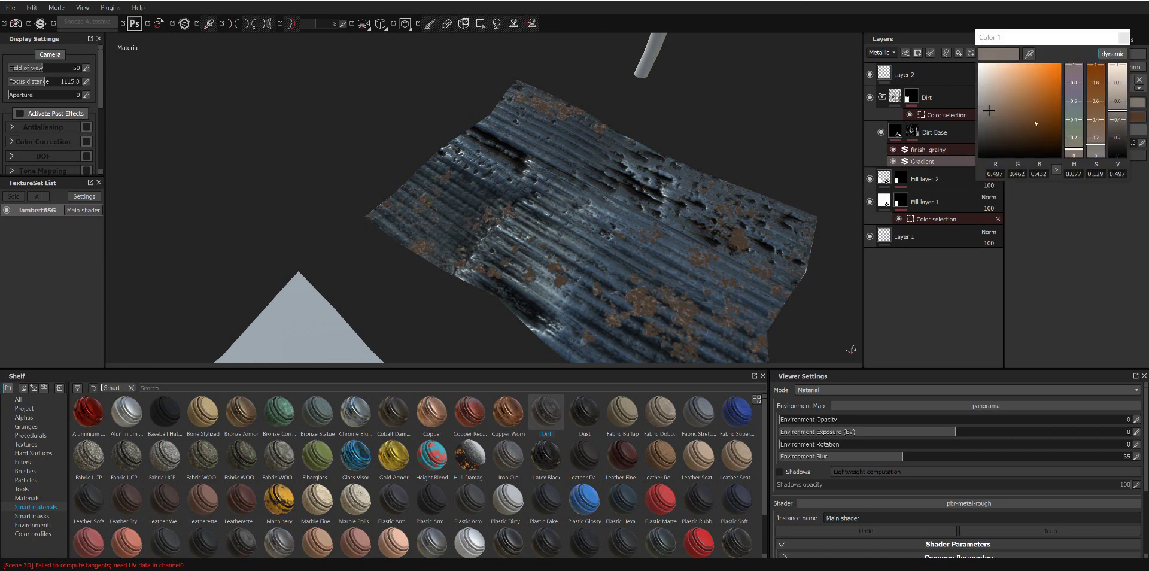
pyautogui.click(1022, 131)
pyautogui.moveTo(1023, 133)
pyautogui.mouseDown()
pyautogui.moveTo(1030, 146)
pyautogui.moveTo(1053, 147)
pyautogui.mouseUp()
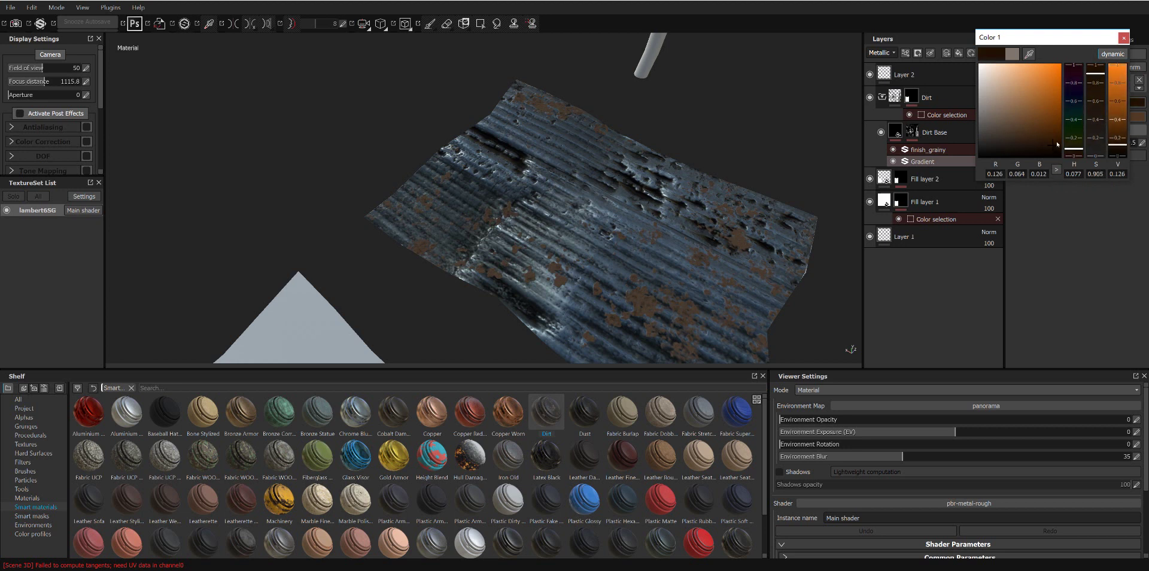
pyautogui.click(1124, 37)
pyautogui.moveTo(658, 209)
pyautogui.keyDown('alt'); pyautogui.mouseDown()
pyautogui.moveTo(606, 163)
pyautogui.moveTo(605, 203)
pyautogui.mouseUp(); pyautogui.keyUp('alt')
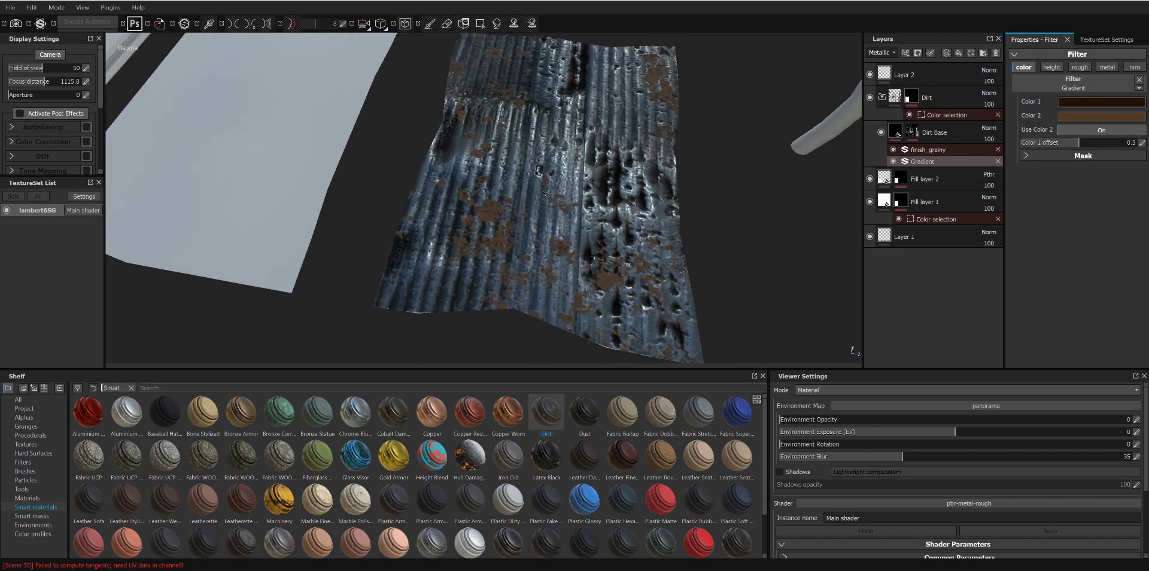
# Step: Turn off the height channel on the Dirt Base fill layer
pyautogui.keyDown('alt'); pyautogui.moveTo(616, 111); pyautogui.dragTo(626, 127); pyautogui.keyUp('alt')
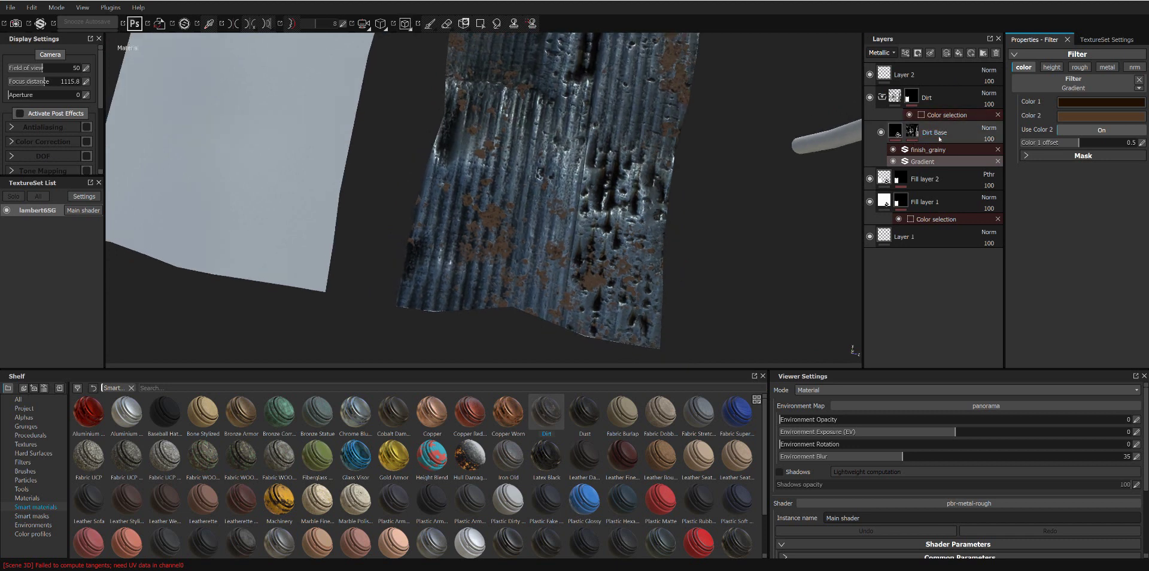
pyautogui.click(942, 133)
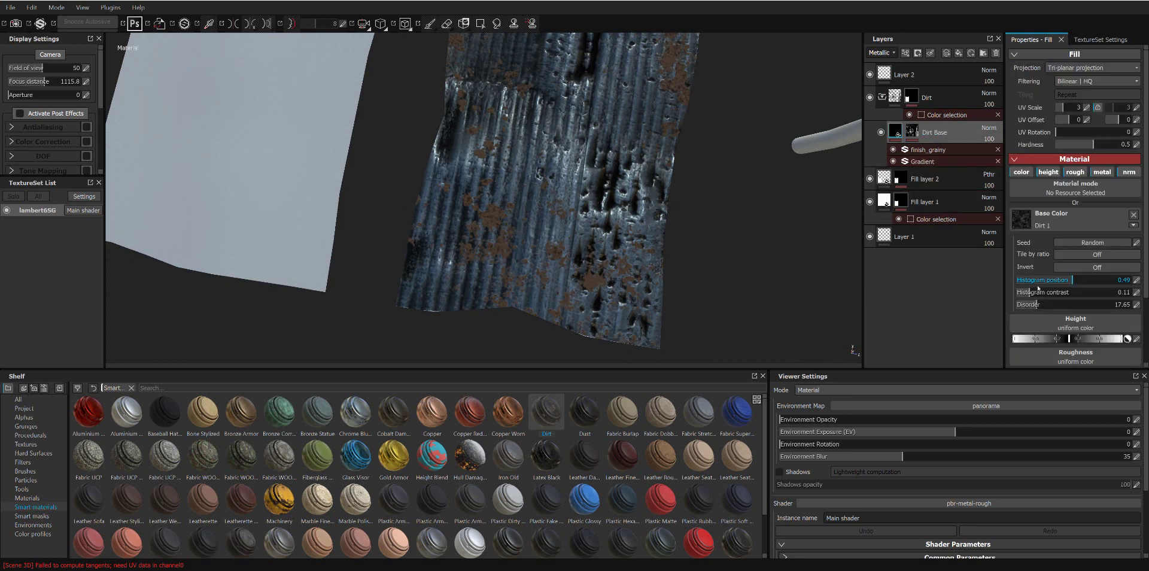
pyautogui.scroll(-3, 1051, 300)
pyautogui.scroll(3, 1048, 298)
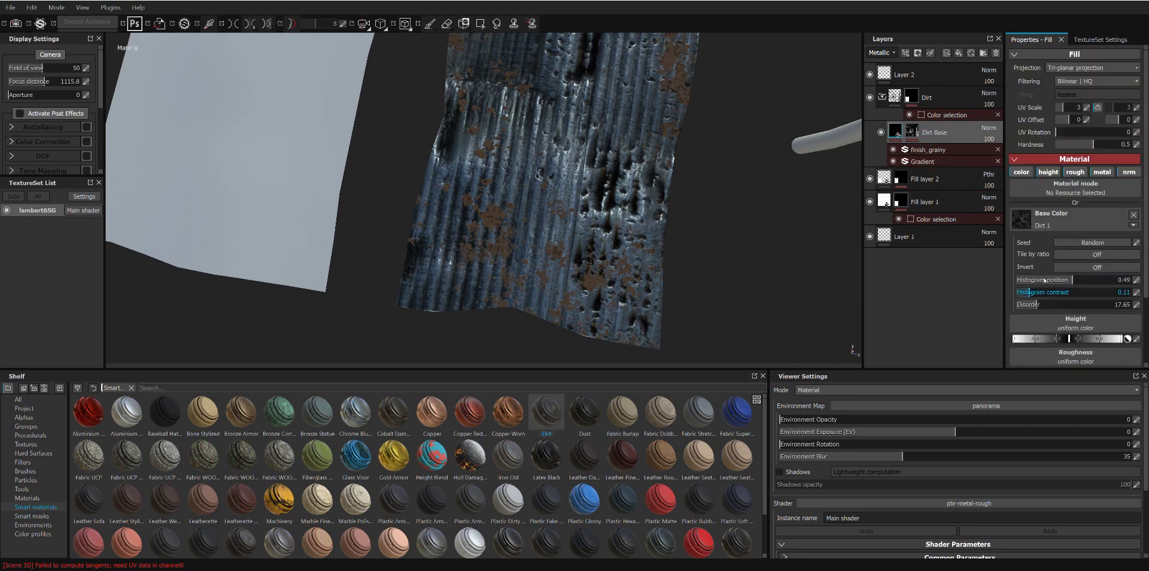
pyautogui.click(1048, 171)
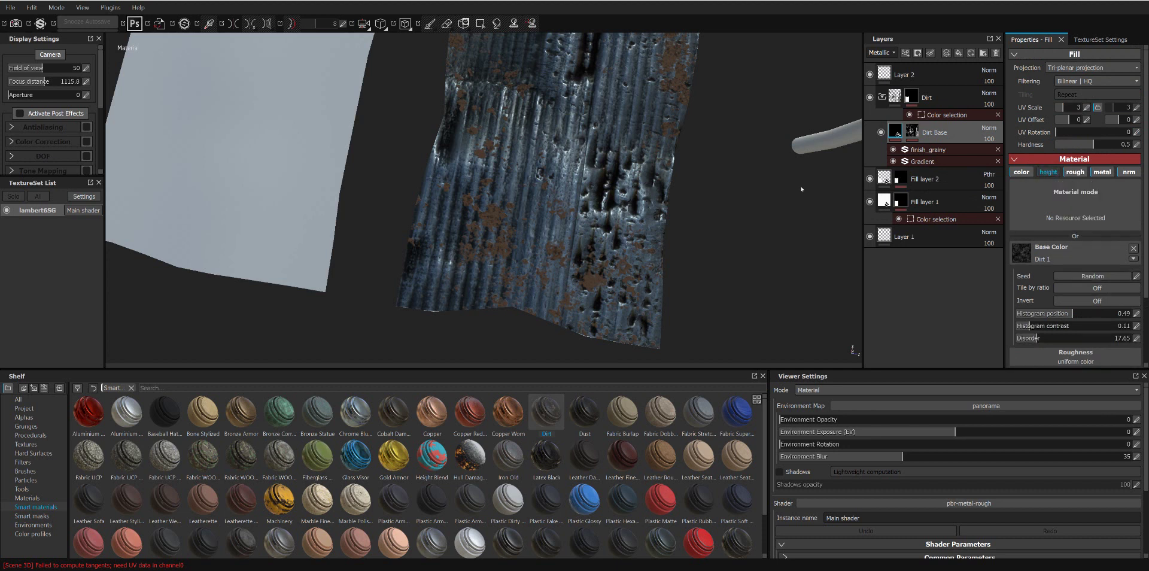
# Step: Remove the Dirt folder's Color selection effect, collapse the folder, and select Layer 2
pyautogui.moveTo(694, 152)
pyautogui.keyDown('alt'); pyautogui.mouseDown()
pyautogui.moveTo(744, 83)
pyautogui.moveTo(922, 97)
pyautogui.mouseUp(); pyautogui.keyUp('alt')
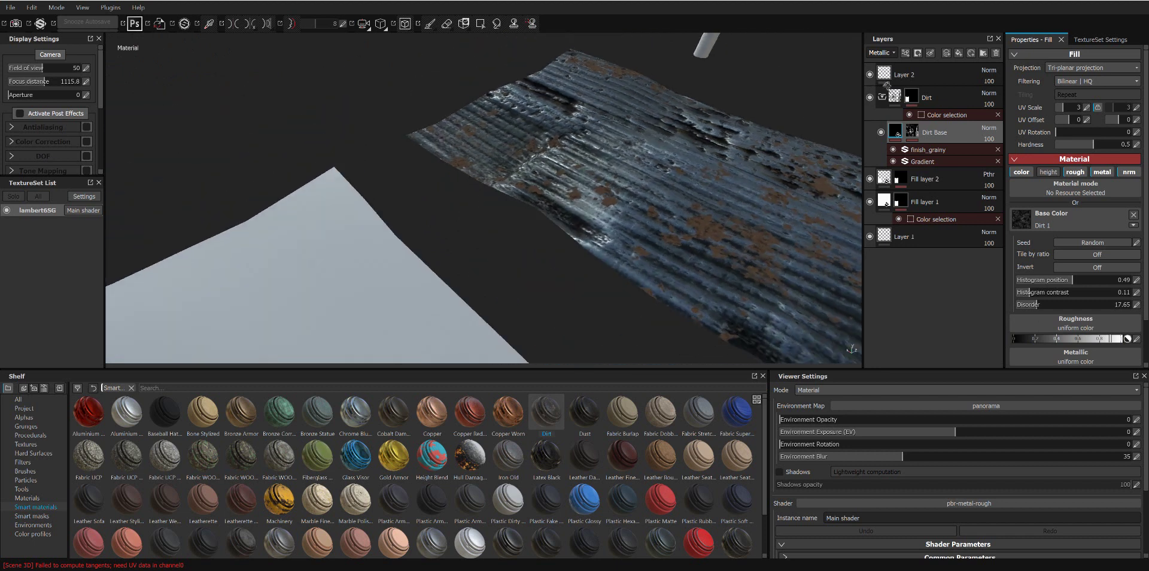
pyautogui.keyDown('alt'); pyautogui.moveTo(923, 97); pyautogui.dragTo(945, 180); pyautogui.keyUp('alt')
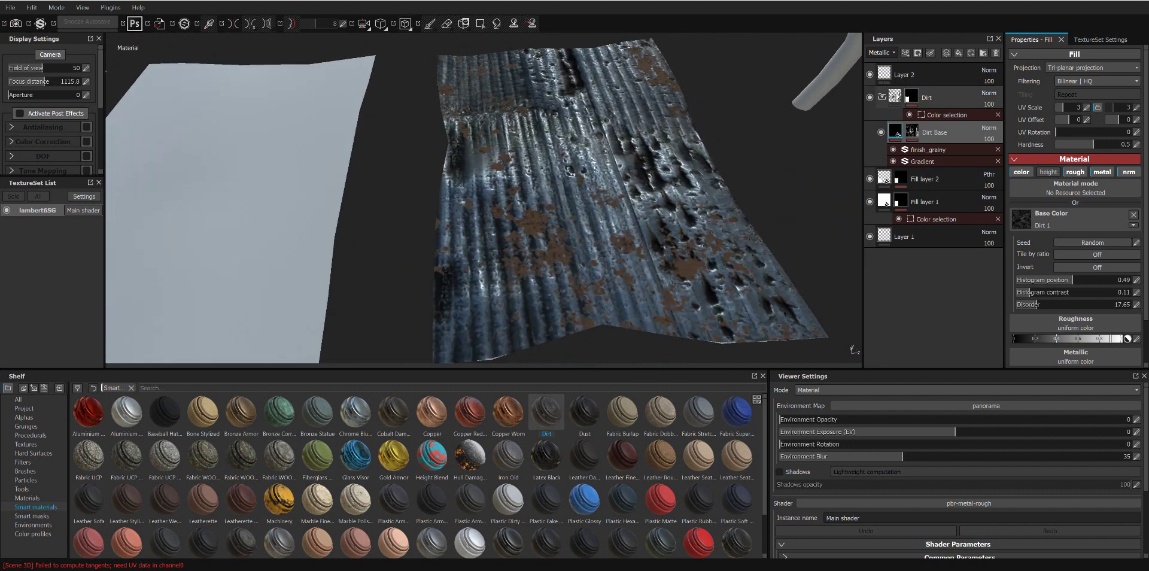
pyautogui.click(998, 114)
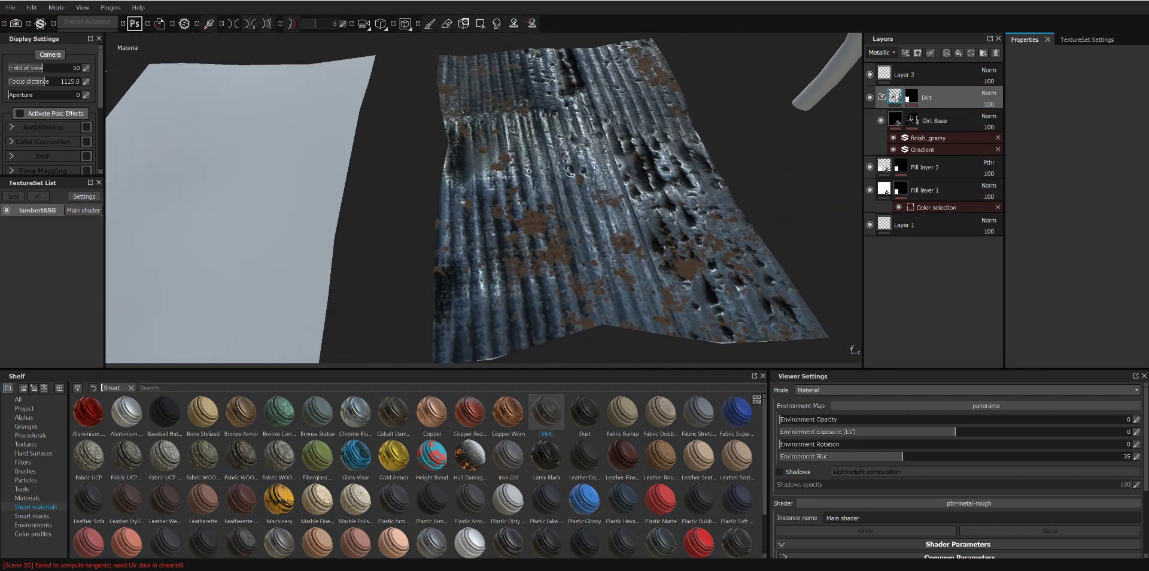
pyautogui.click(884, 96)
pyautogui.click(941, 79)
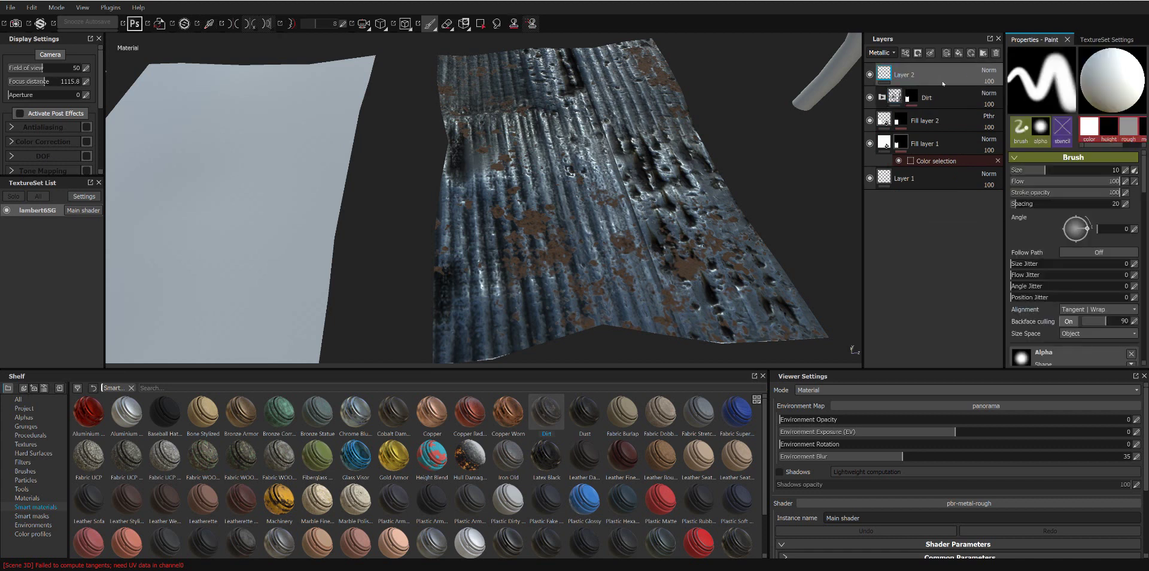
# Step: Disable the height and normal channels on the brush material
pyautogui.moveTo(692, 308)
pyautogui.keyDown('alt'); pyautogui.mouseDown()
pyautogui.moveTo(645, 228)
pyautogui.moveTo(474, 228)
pyautogui.mouseUp(); pyautogui.keyUp('alt')
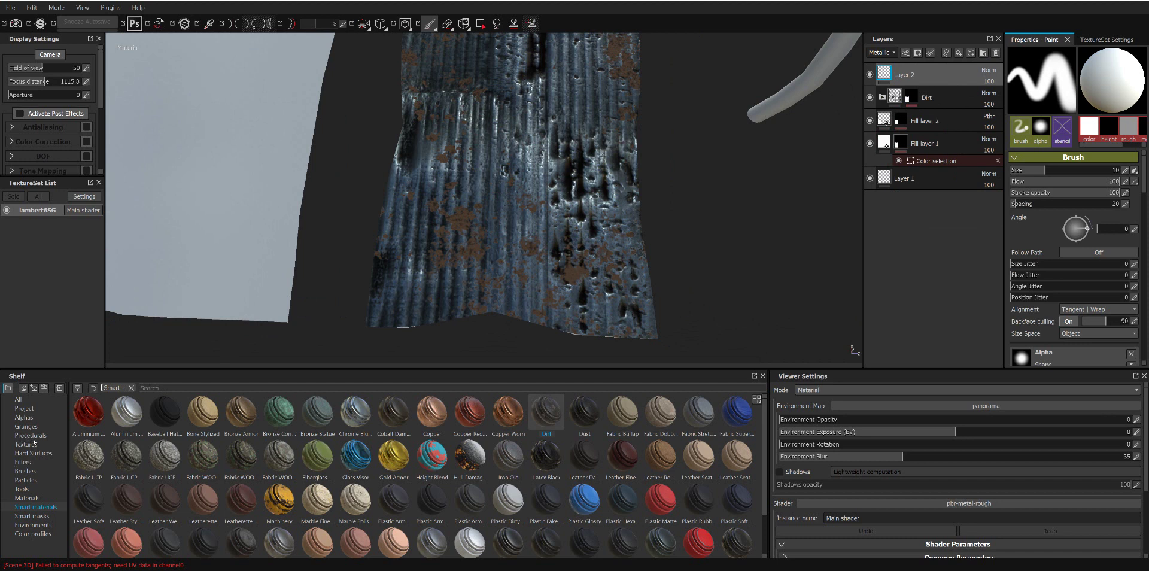
pyautogui.click(33, 437)
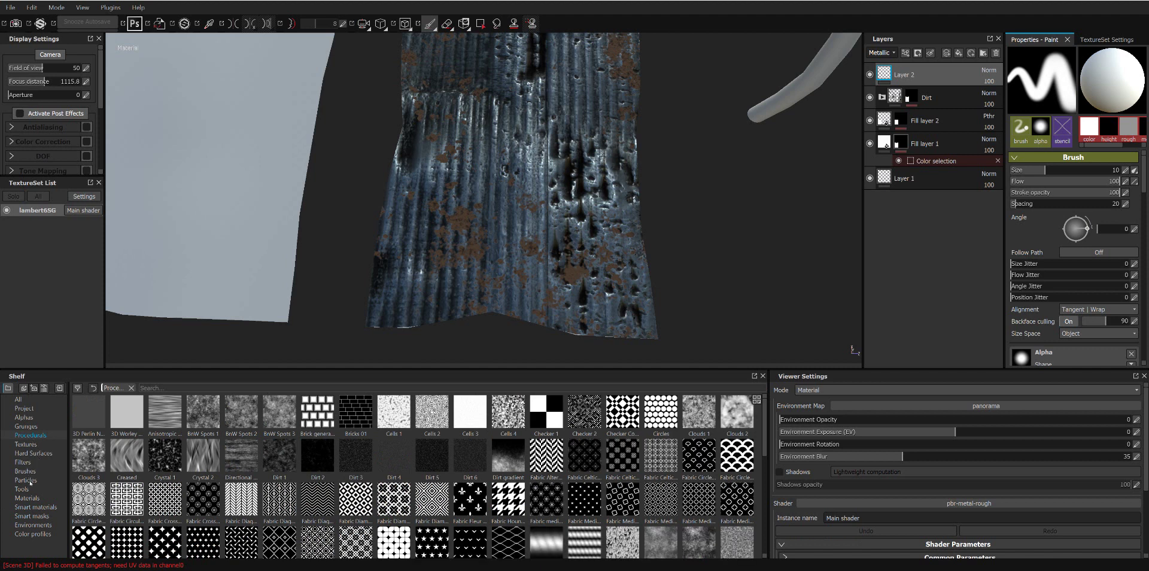
pyautogui.click(26, 480)
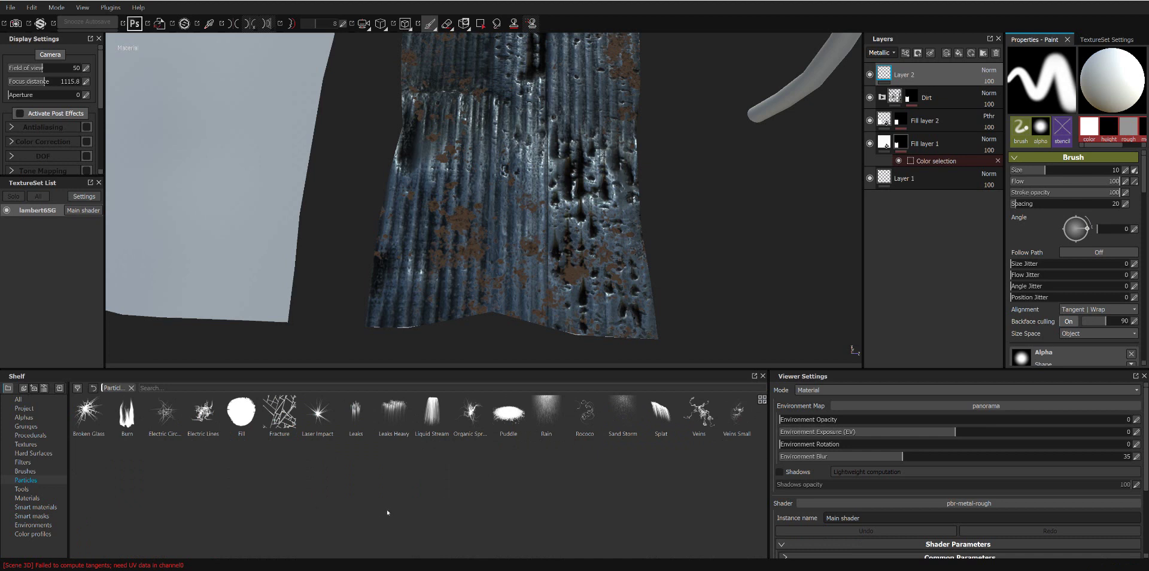
pyautogui.click(28, 436)
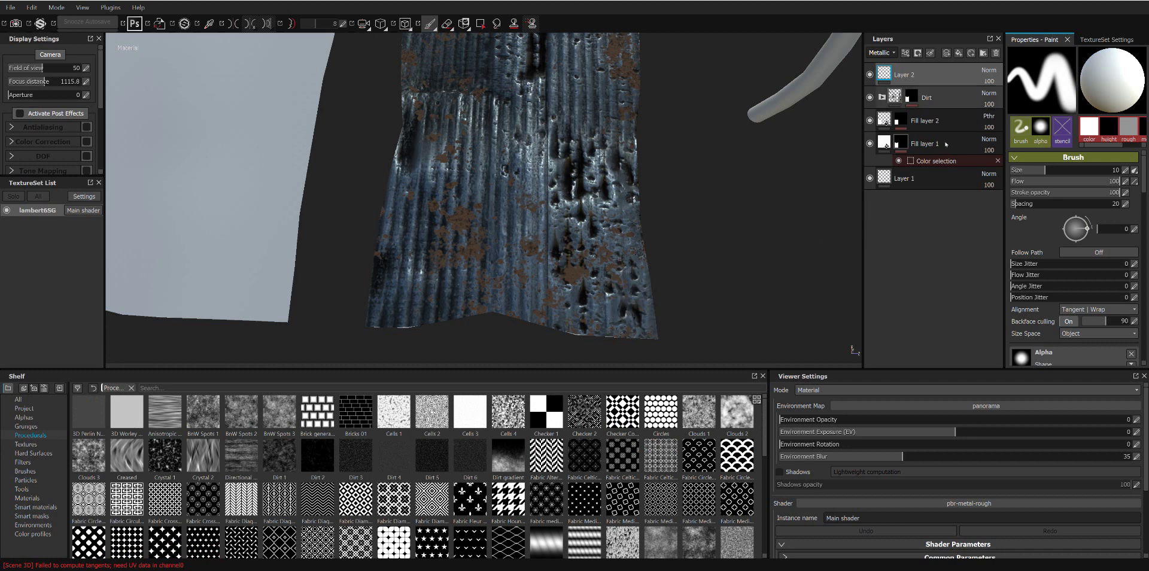
pyautogui.scroll(-3, 1051, 292)
pyautogui.scroll(-2, 1053, 282)
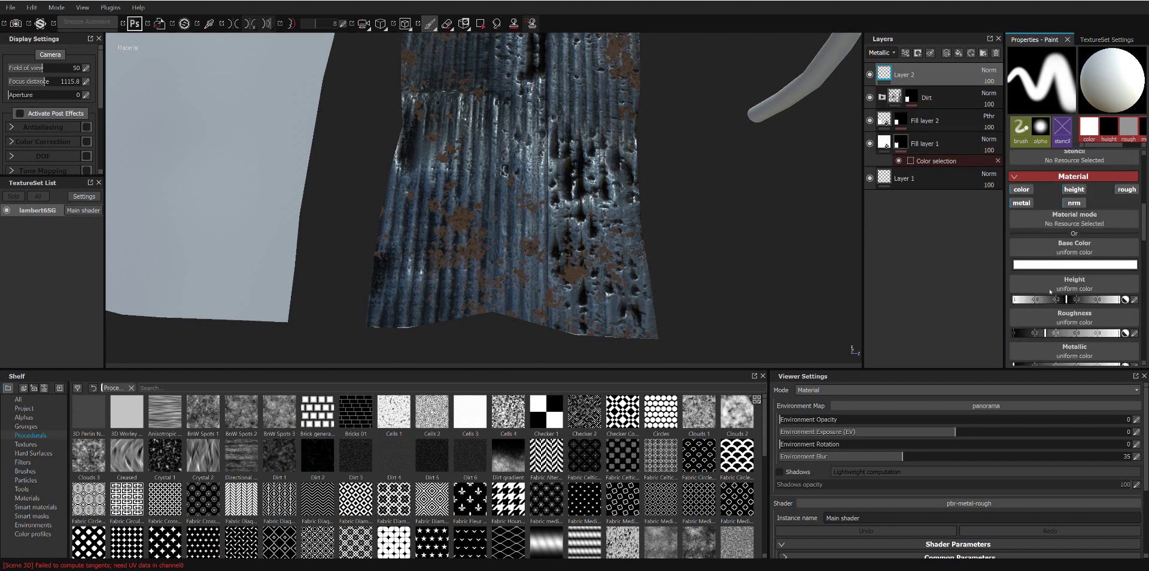
pyautogui.click(1074, 189)
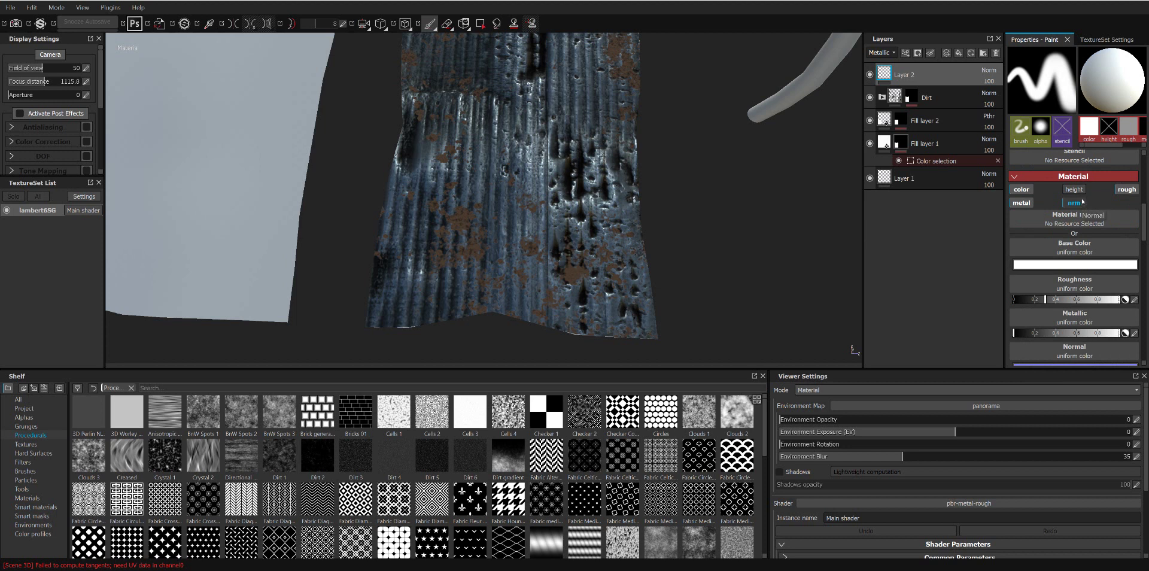
pyautogui.click(1077, 203)
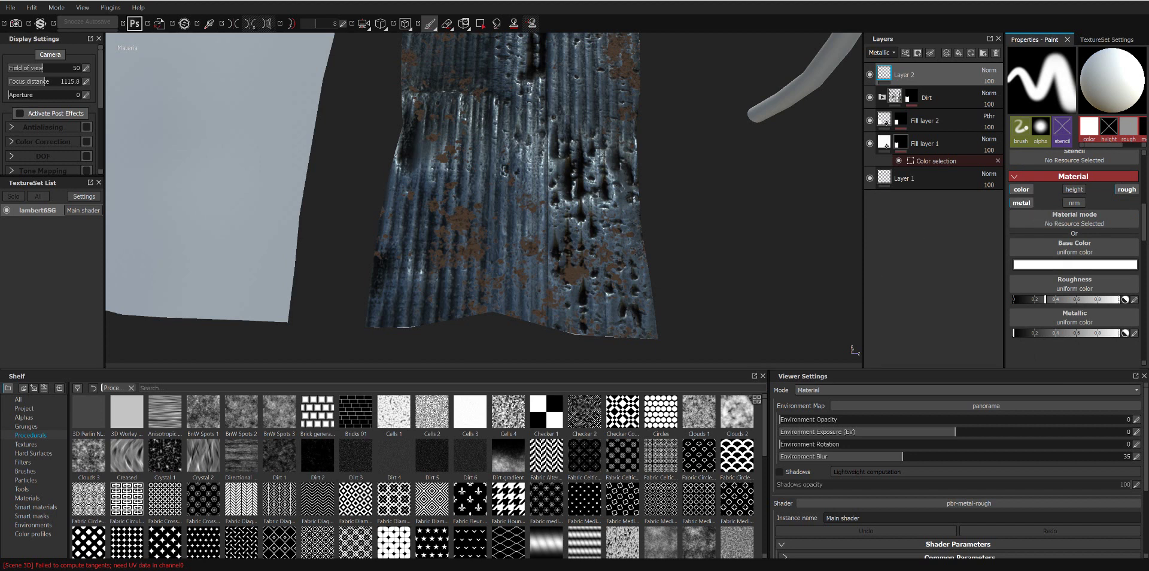
pyautogui.scroll(-5, 244, 459)
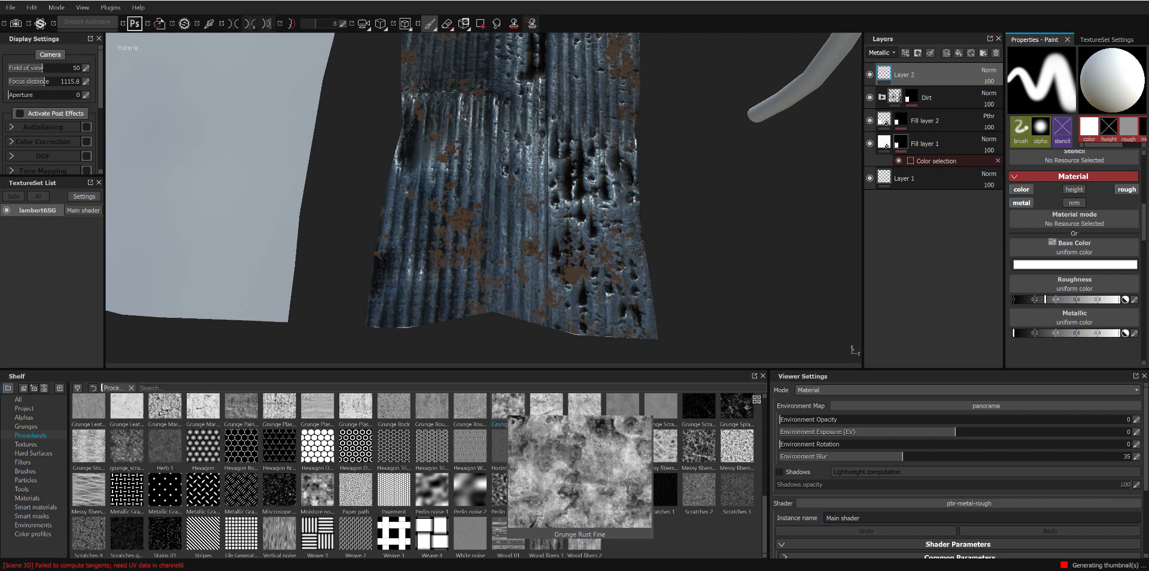
# Step: Load Grunge Rust Fine as brush base colour, test-paint the sheet, and set Layer 2 to Multiply
pyautogui.moveTo(506, 409); pyautogui.dragTo(1055, 248)
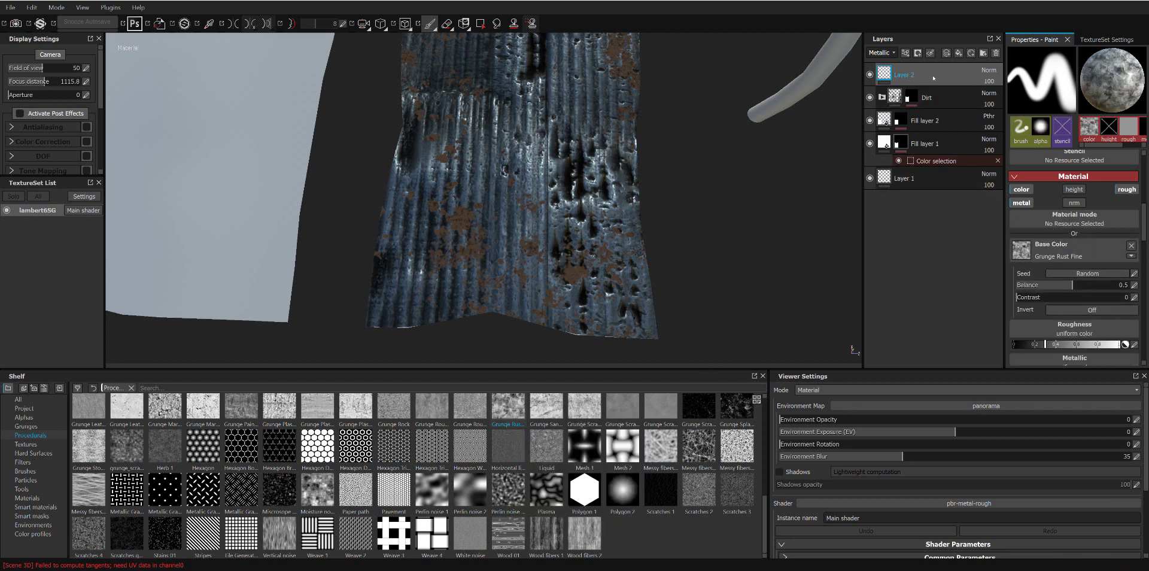
pyautogui.moveTo(544, 129); pyautogui.dragTo(562, 230)
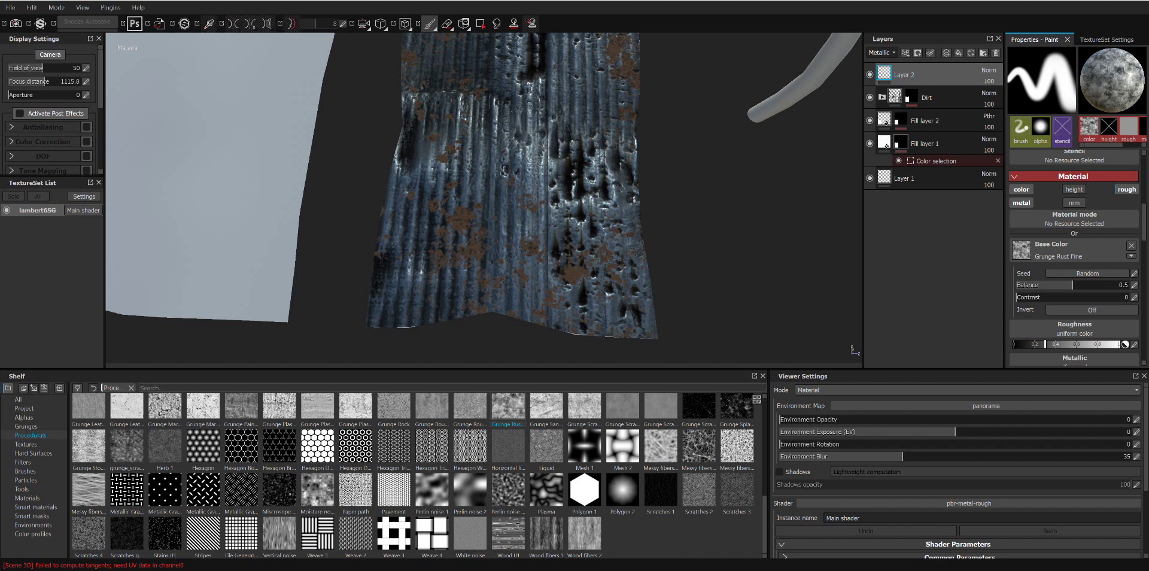
pyautogui.keyDown('shift'); pyautogui.moveTo(562, 231); pyautogui.dragTo(834, 172, button='right'); pyautogui.keyUp('shift')
pyautogui.click(989, 70)
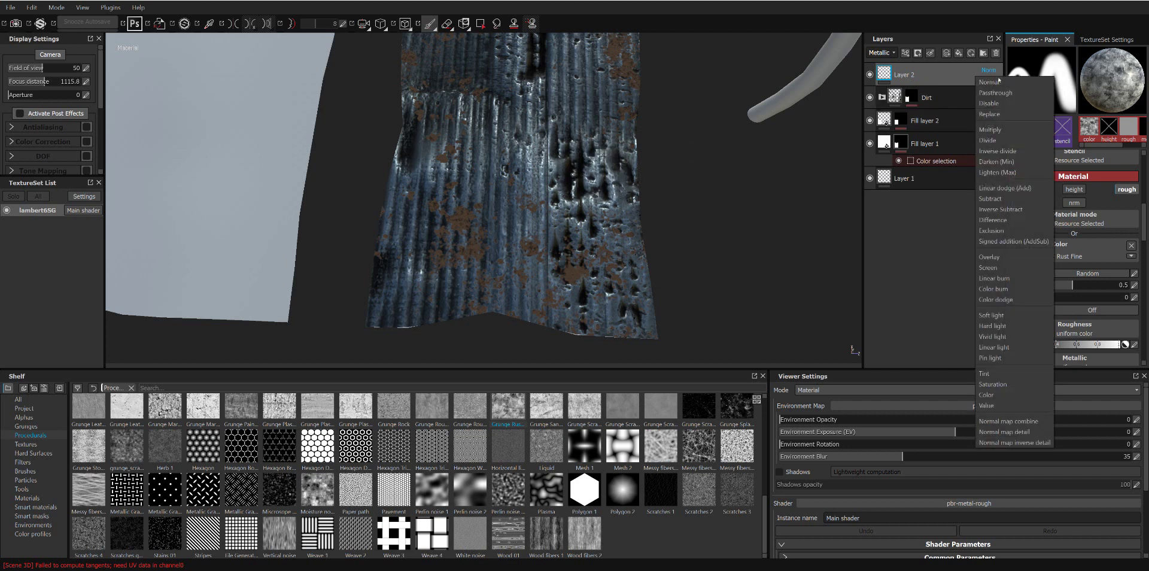
pyautogui.click(987, 131)
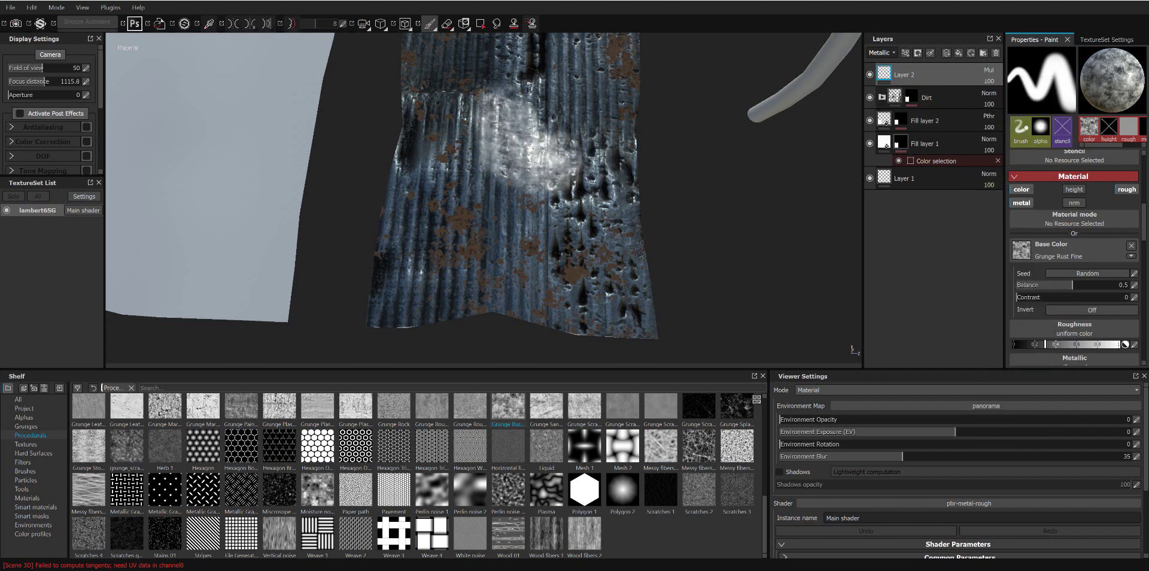
# Step: Add Grunge Rust Fine to brush roughness and metallic, test a patch, then undo it
pyautogui.press('ctrl')
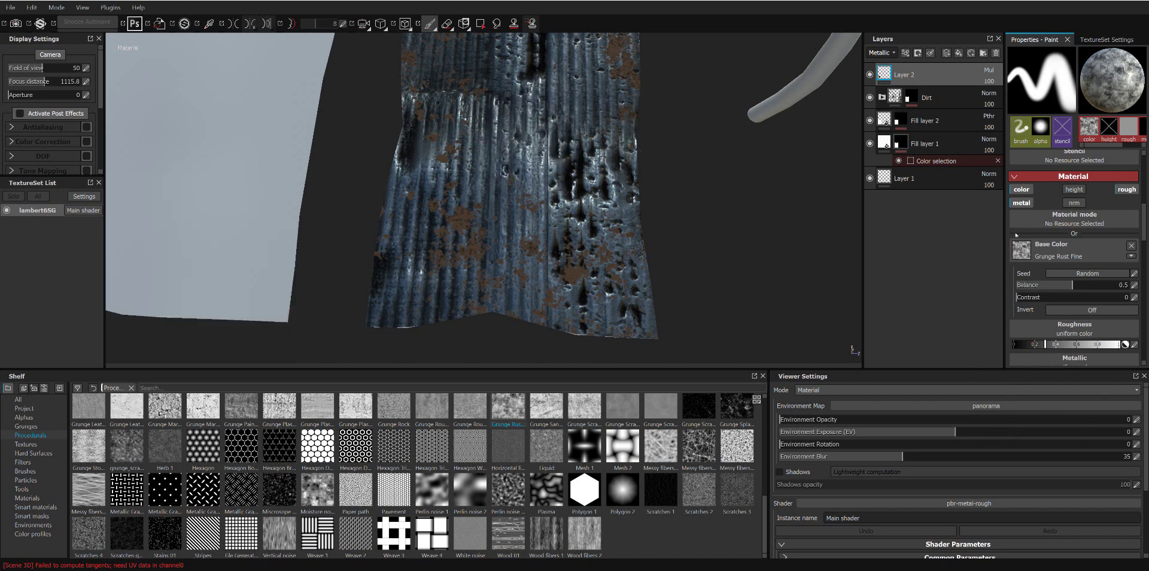
pyautogui.scroll(2, 1048, 238)
pyautogui.scroll(2, 1050, 235)
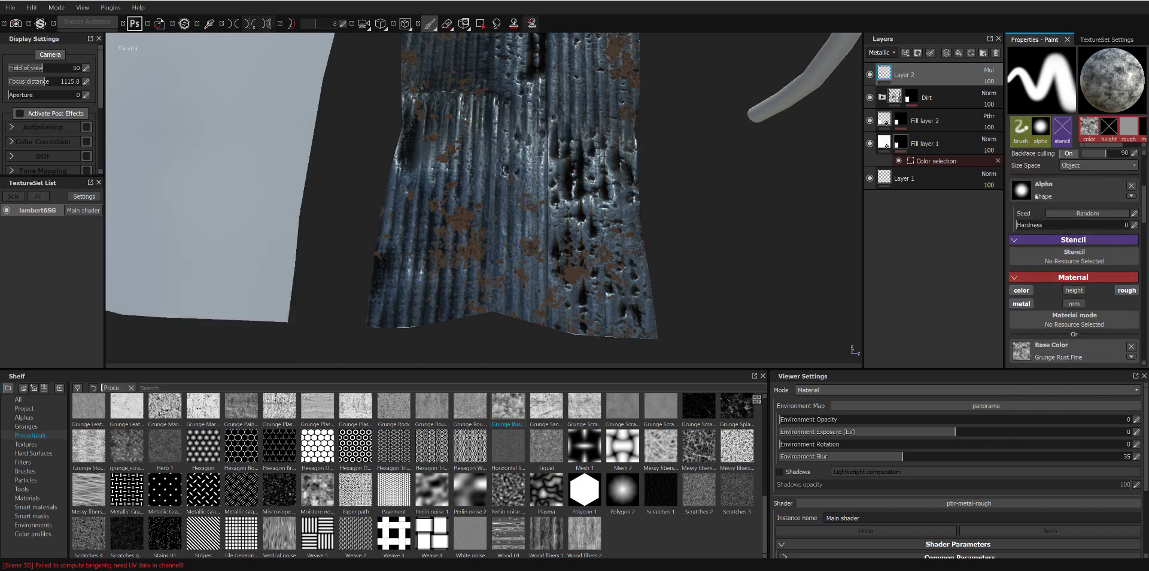
pyautogui.scroll(1, 1046, 203)
pyautogui.scroll(1, 1041, 221)
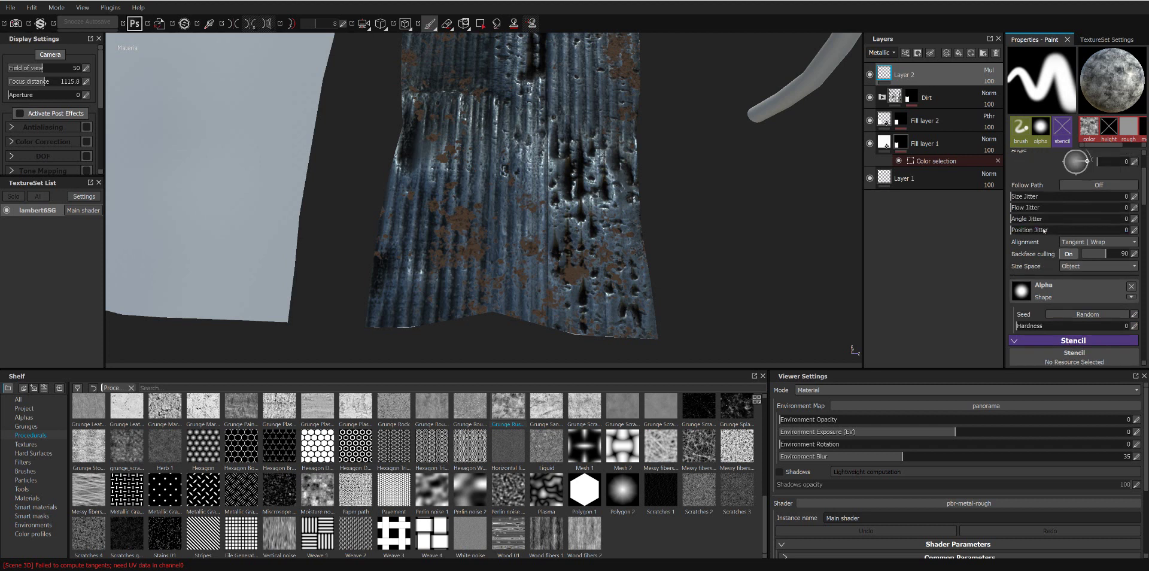
pyautogui.scroll(-2, 1033, 256)
pyautogui.scroll(-1, 1032, 258)
pyautogui.scroll(-1, 1028, 269)
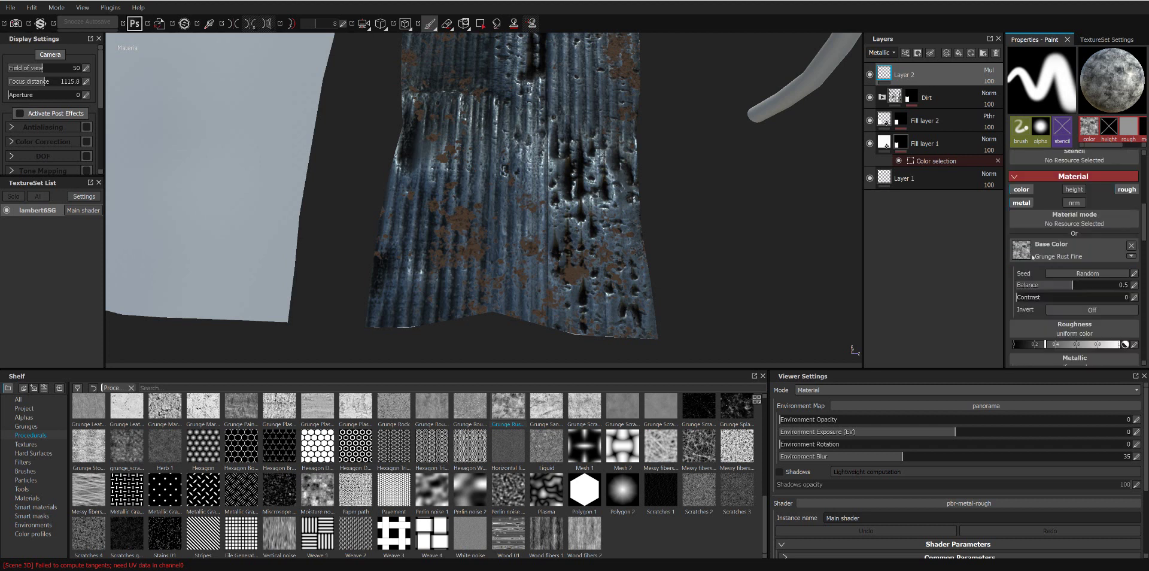
pyautogui.scroll(-2, 1022, 284)
pyautogui.scroll(-1, 1016, 299)
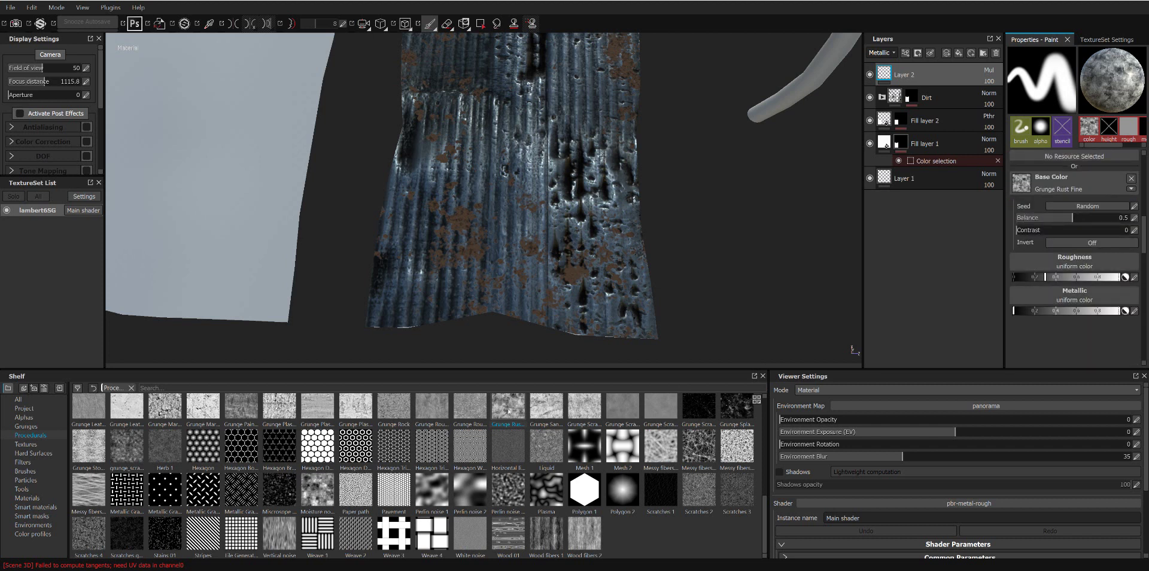
pyautogui.moveTo(509, 412); pyautogui.dragTo(1076, 267)
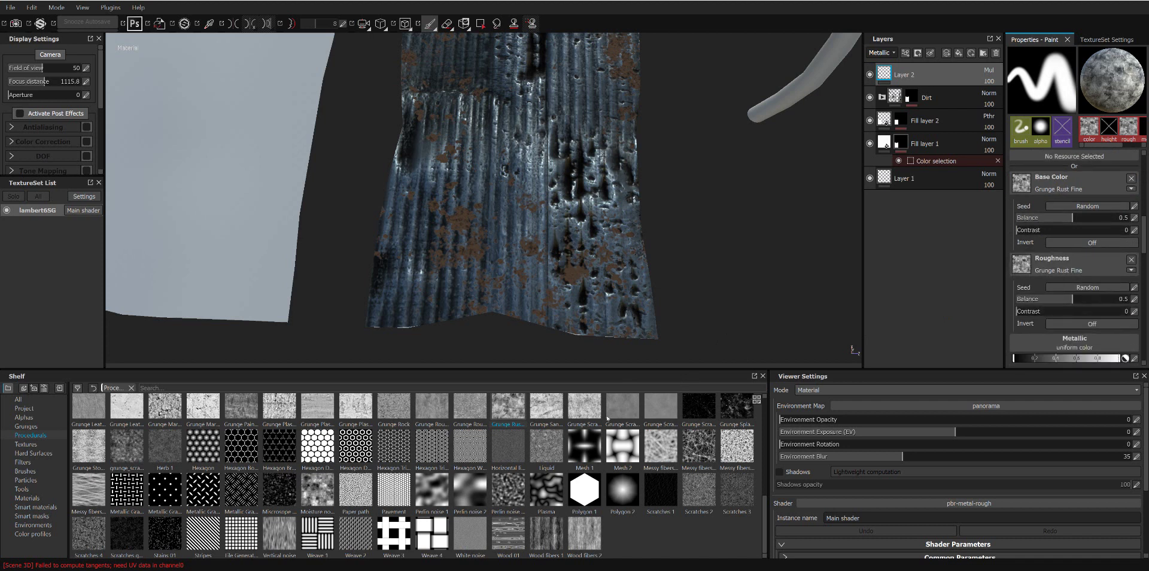
pyautogui.moveTo(509, 412); pyautogui.dragTo(1089, 346)
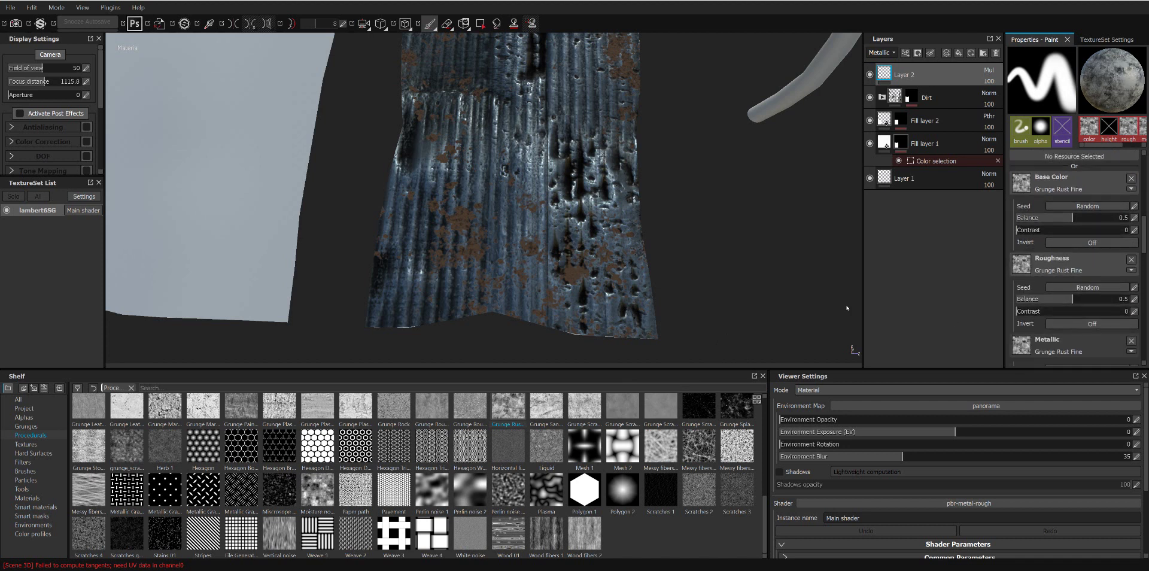
pyautogui.moveTo(547, 119)
pyautogui.mouseDown()
pyautogui.moveTo(573, 198)
pyautogui.moveTo(562, 157)
pyautogui.moveTo(727, 82)
pyautogui.moveTo(1101, 155)
pyautogui.moveTo(608, 115)
pyautogui.moveTo(675, 147)
pyautogui.mouseUp()
pyautogui.hotkey('ctrl', 'z')
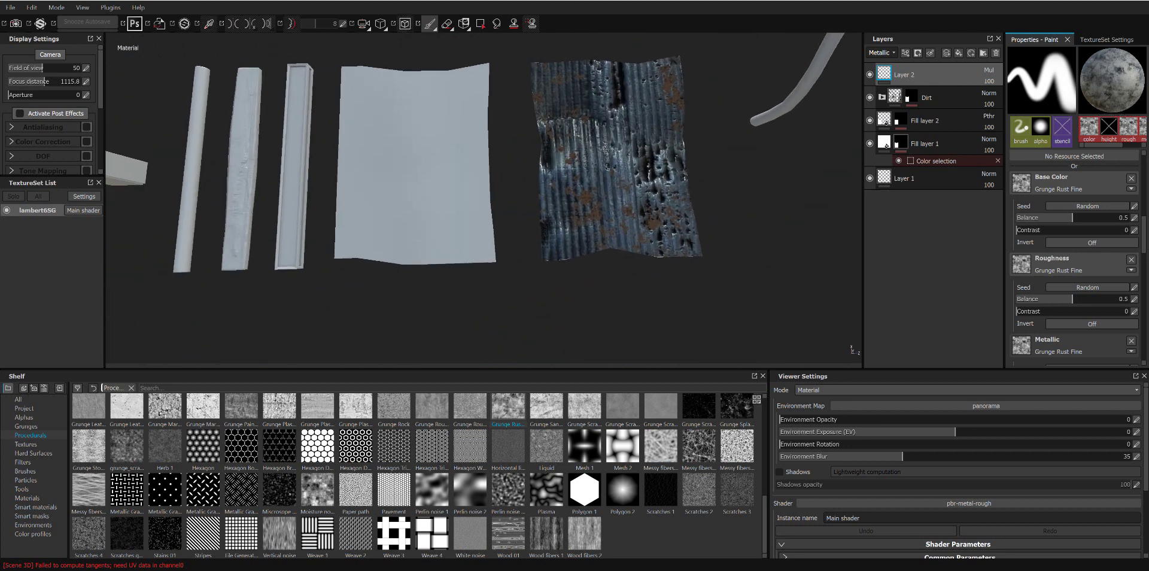
# Step: Zoom in on the sheet and delete Layer 2
pyautogui.scroll(3, 675, 149)
pyautogui.keyDown('alt'); pyautogui.moveTo(675, 149); pyautogui.dragTo(607, 148, button='middle'); pyautogui.keyUp('alt')
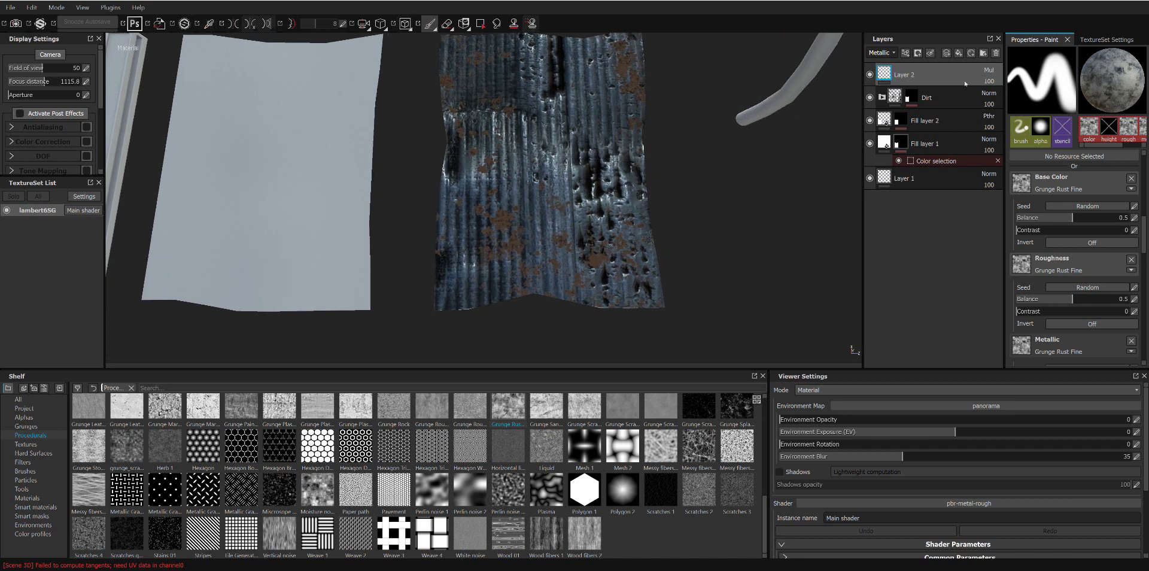
pyautogui.press('Delete')
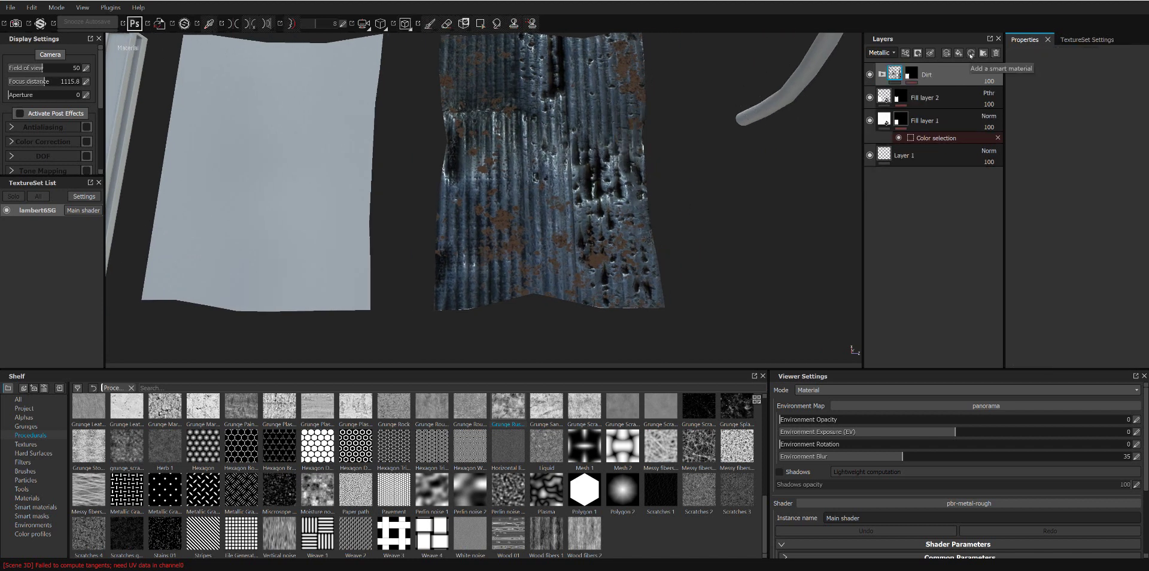
# Step: Add Fill layer 3 and mask it to the orange ID colour with colour selection
pyautogui.click(971, 54)
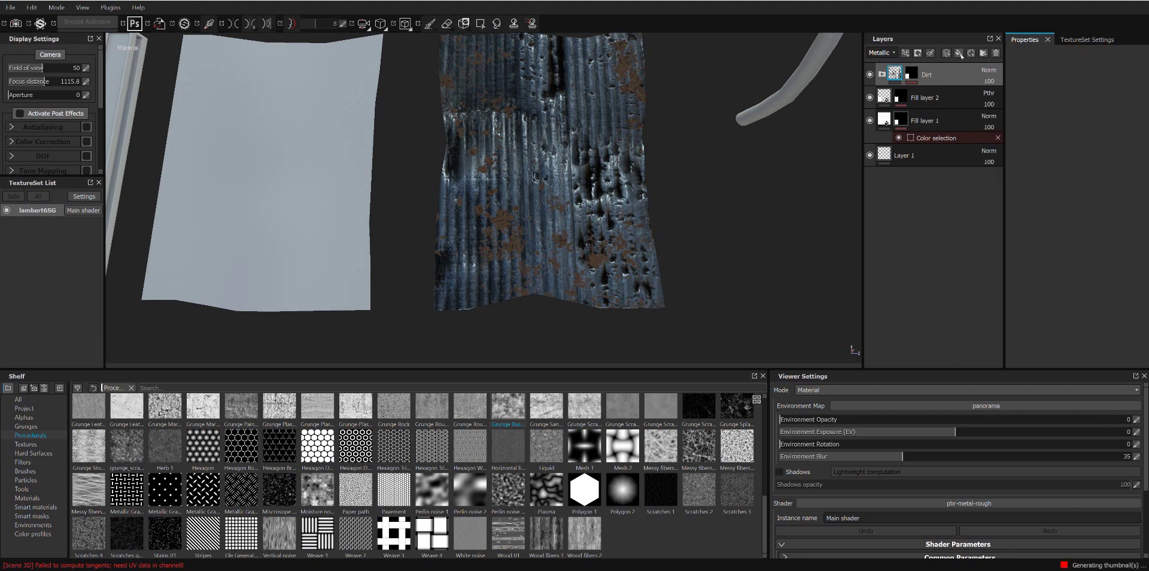
pyautogui.click(959, 54)
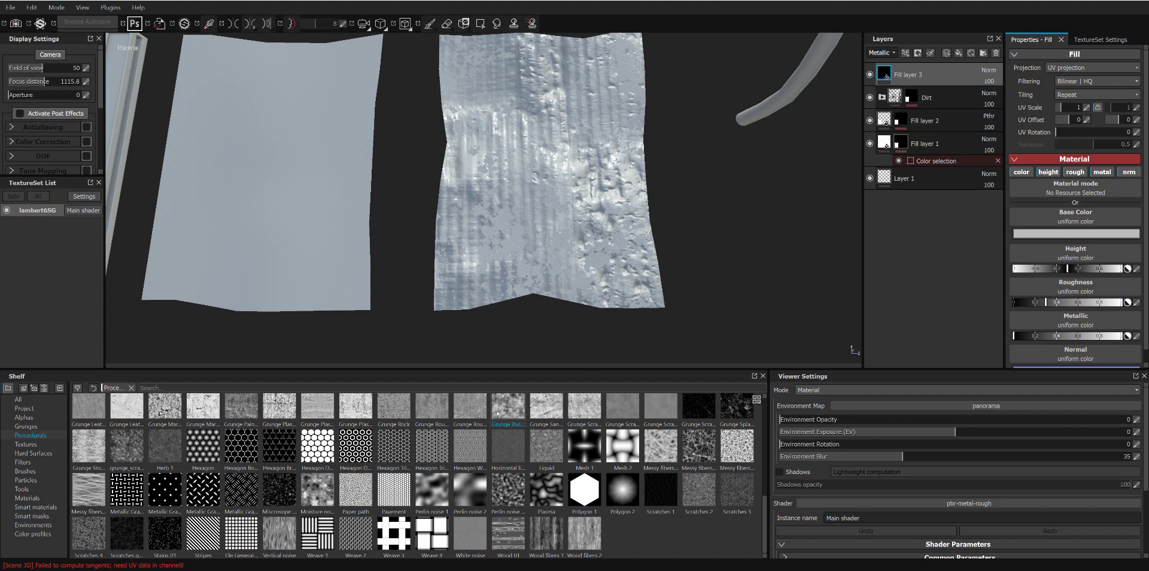
pyautogui.rightClick(938, 74)
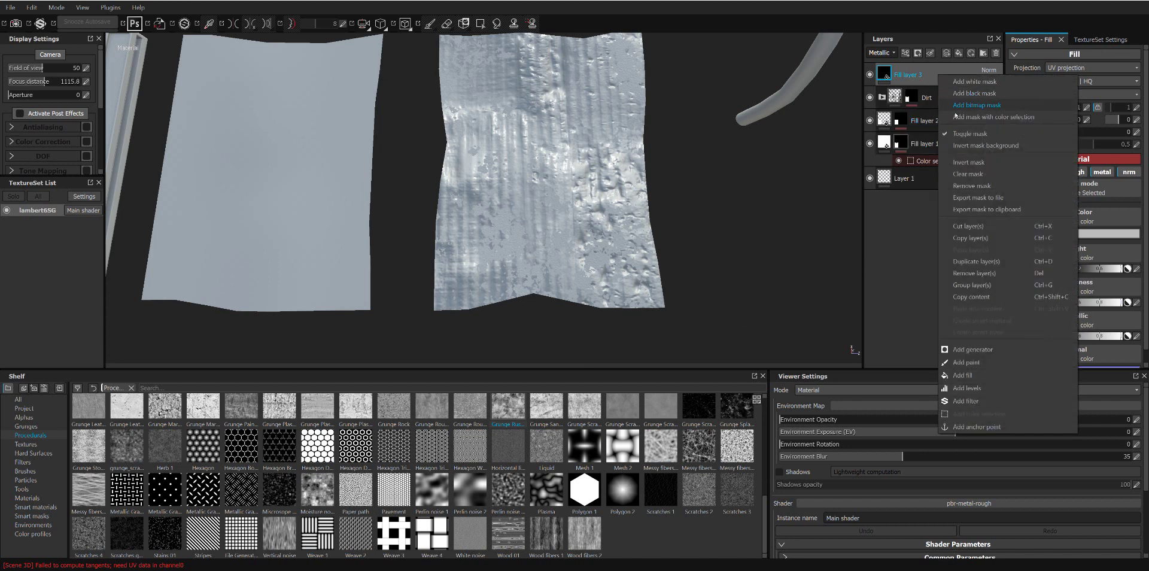
pyautogui.click(965, 120)
pyautogui.click(1114, 142)
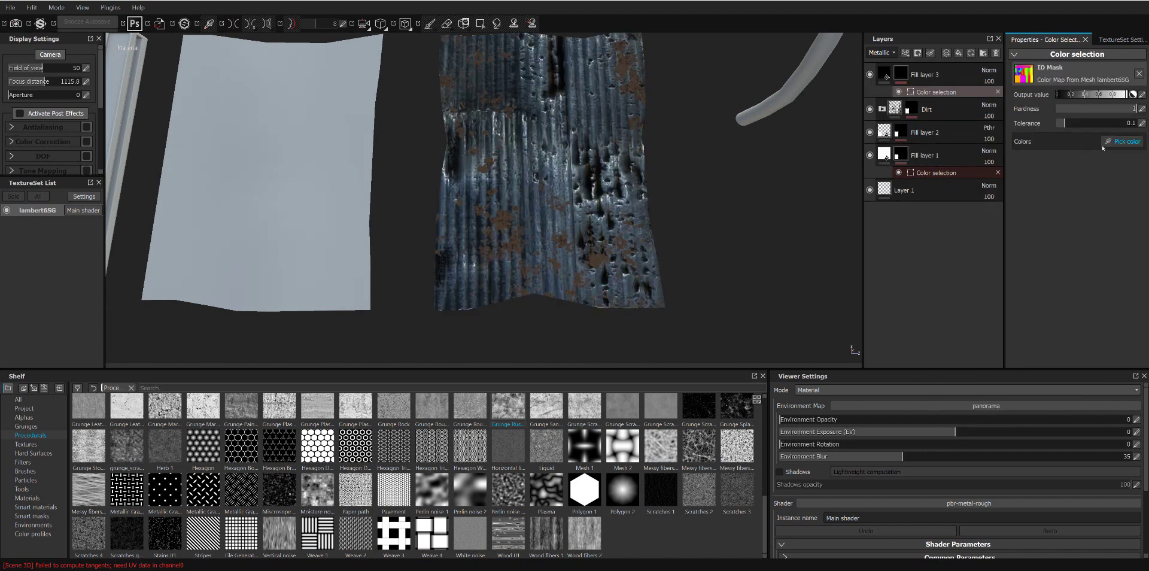
pyautogui.click(611, 161)
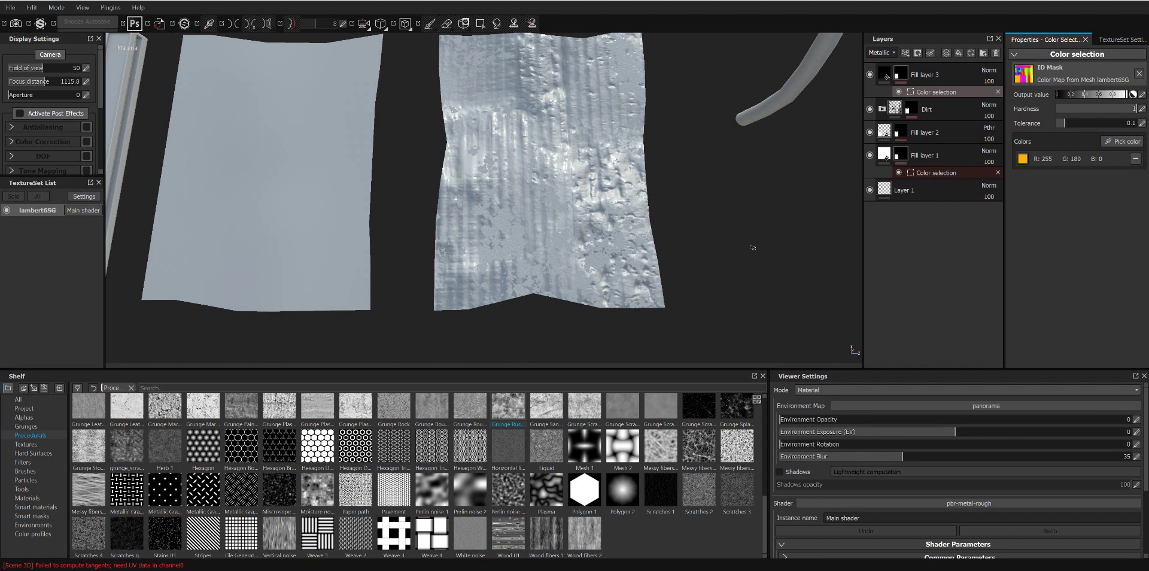
pyautogui.click(887, 74)
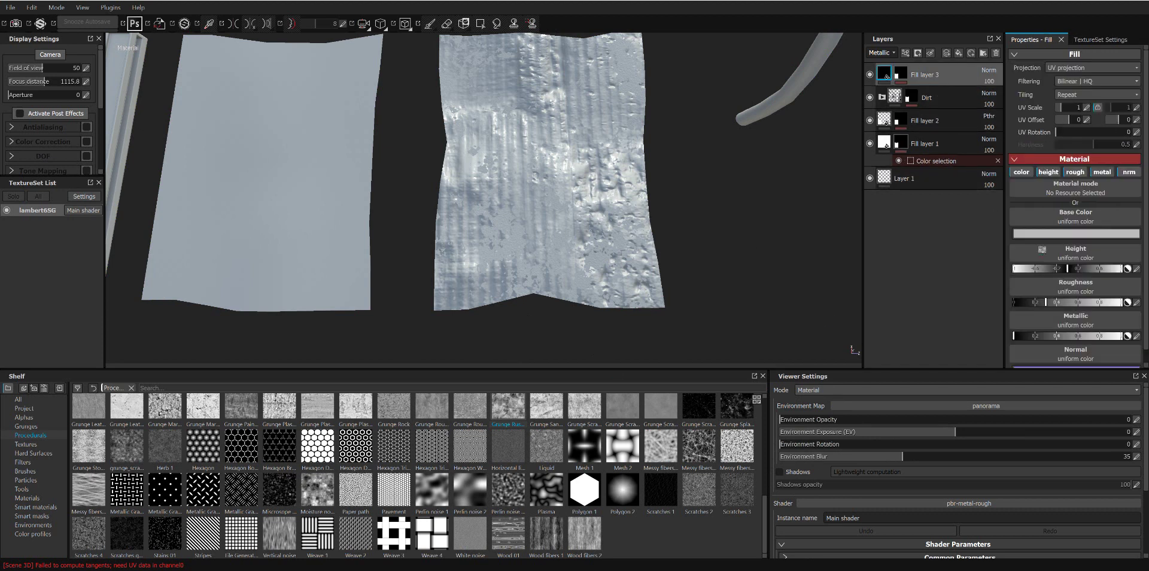
# Step: Load Grunge Rust Fine into Fill layer 3's base colour and disable height, roughness, metallic and normal
pyautogui.moveTo(1041, 249); pyautogui.dragTo(1063, 218)
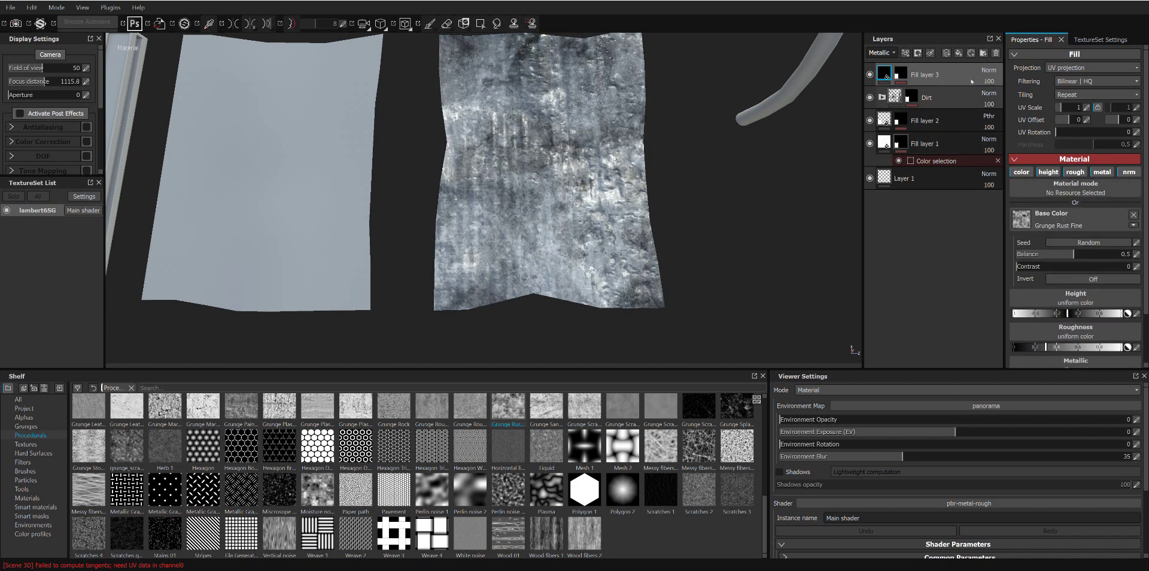
pyautogui.click(988, 70)
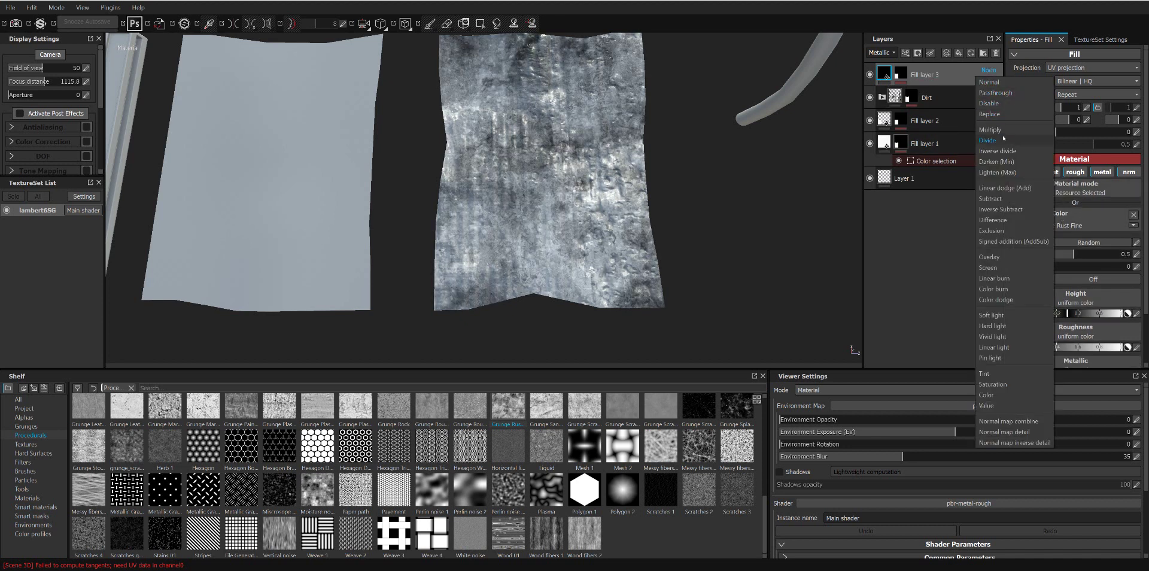
pyautogui.click(987, 140)
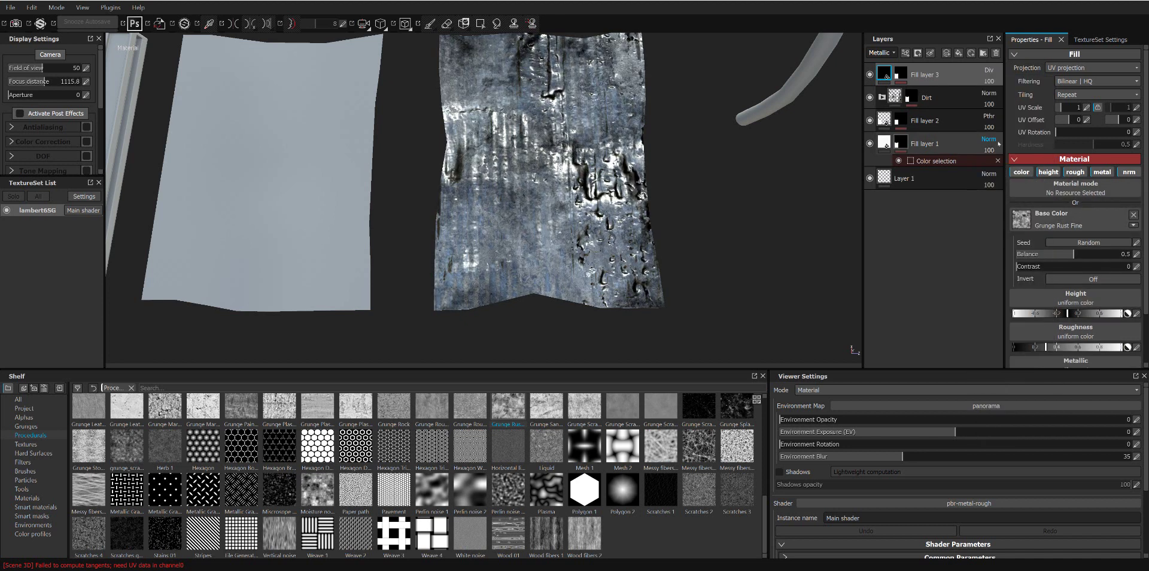
pyautogui.click(1047, 171)
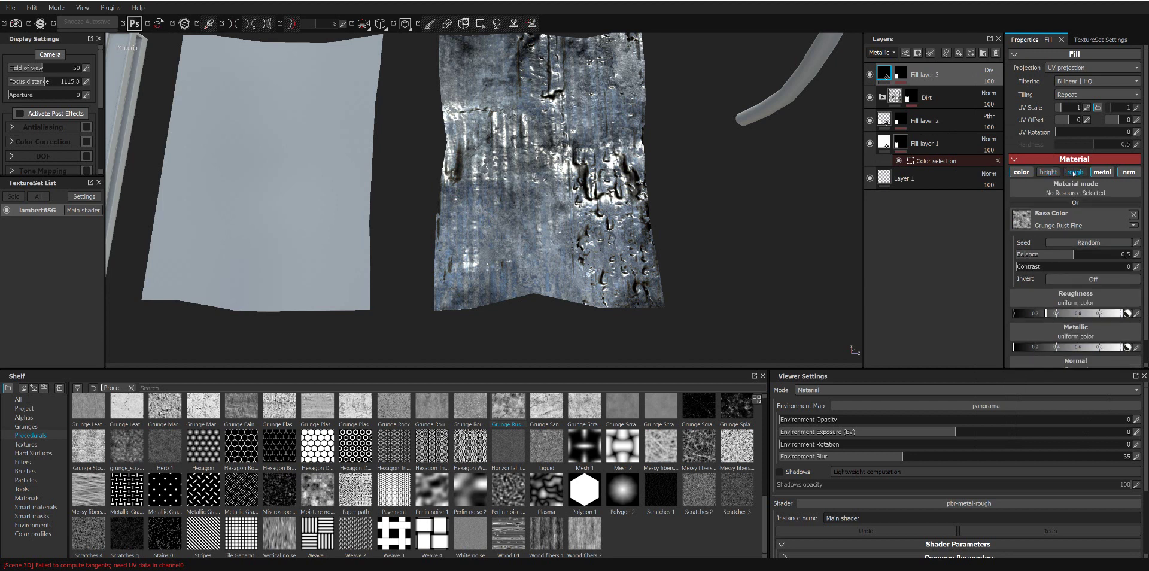
pyautogui.click(1074, 172)
pyautogui.click(1073, 172)
pyautogui.click(1074, 171)
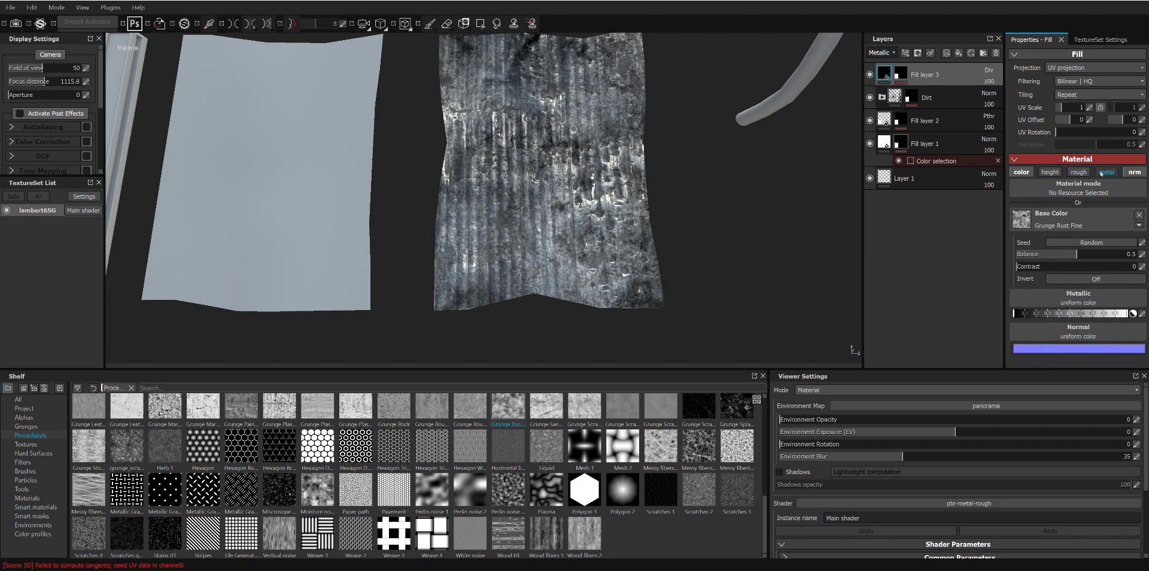
pyautogui.click(1101, 171)
pyautogui.click(1131, 172)
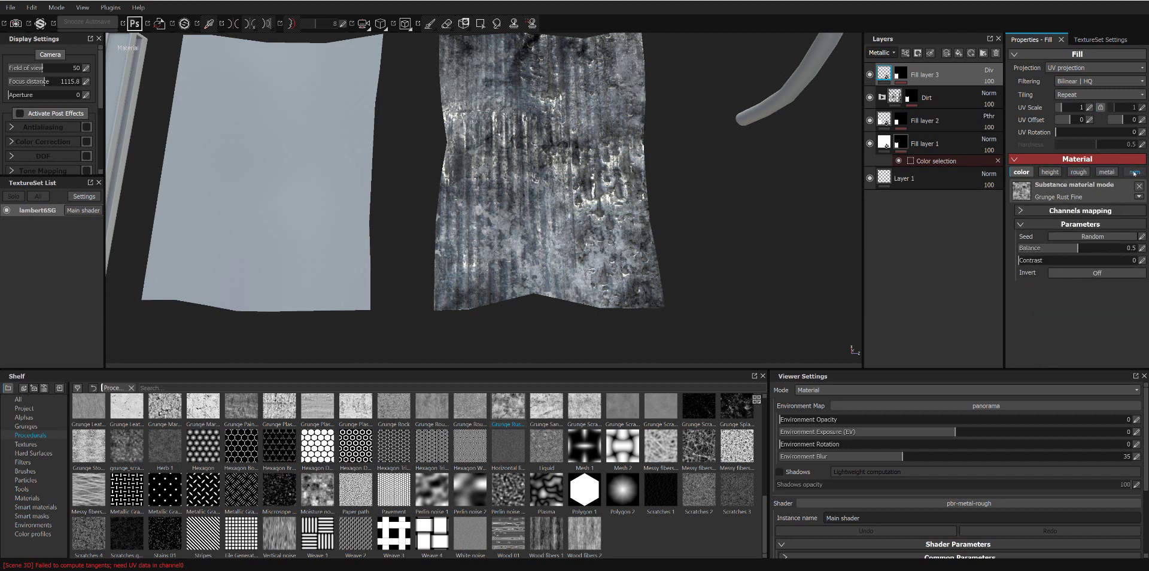
# Step: Switch Fill layer 3's blend mode from Divide to Multiply
pyautogui.click(989, 70)
pyautogui.click(1010, 130)
pyautogui.scroll(1, 578, 323)
pyautogui.scroll(2, 578, 323)
pyautogui.scroll(2, 577, 323)
pyautogui.moveTo(577, 323)
pyautogui.keyDown('alt'); pyautogui.mouseDown()
pyautogui.moveTo(481, 111)
pyautogui.moveTo(368, 129)
pyautogui.mouseUp(); pyautogui.keyUp('alt')
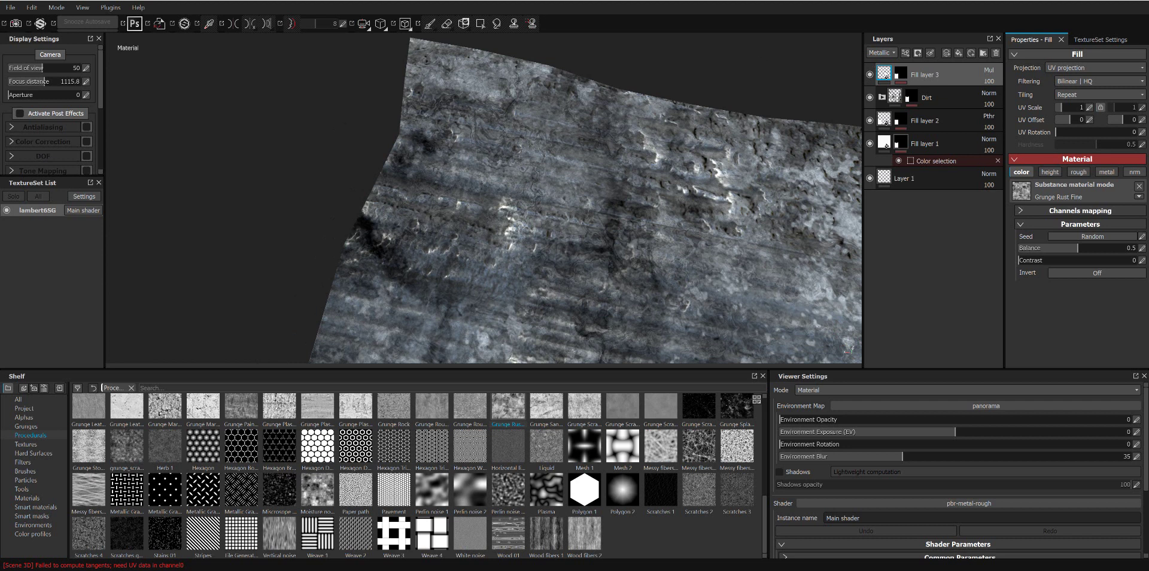
# Step: Lower Fill layer 3's opacity to 39 and toggle its visibility to compare
pyautogui.click(990, 80)
pyautogui.click(991, 93)
pyautogui.click(869, 75)
pyautogui.click(870, 74)
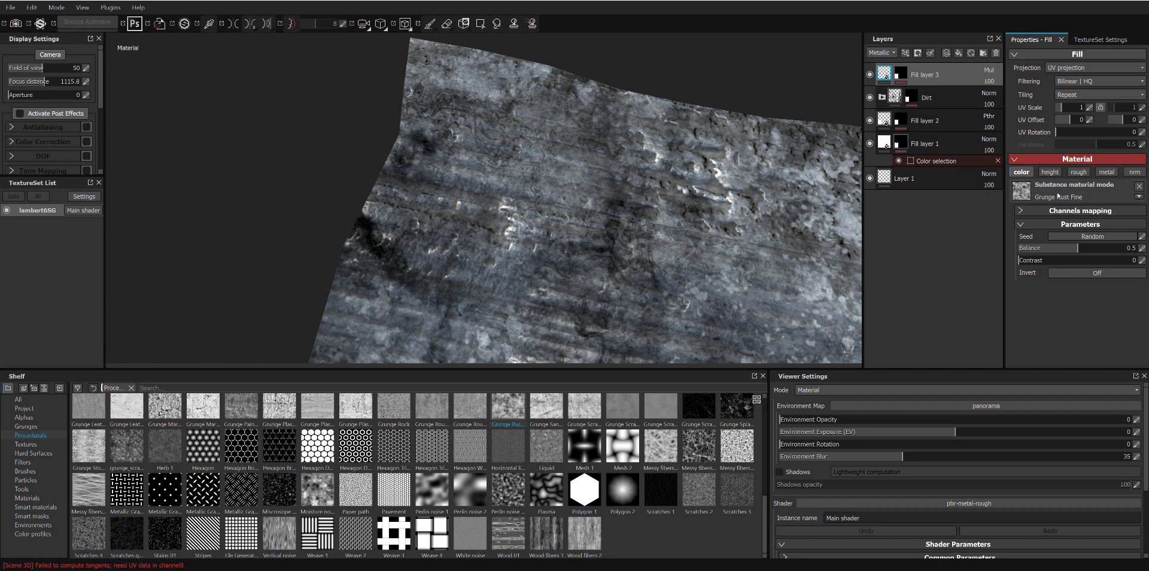
pyautogui.click(881, 53)
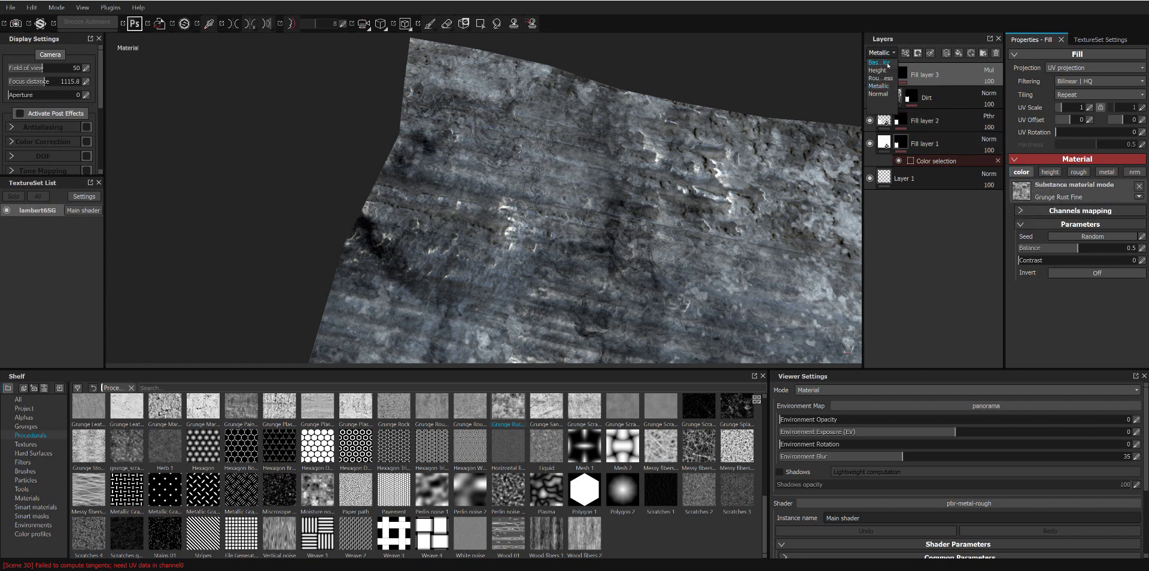
# Step: Set Fill layer 3's Base Color channel blending to Multiply and orbit around the sheet
pyautogui.click(888, 63)
pyautogui.click(988, 70)
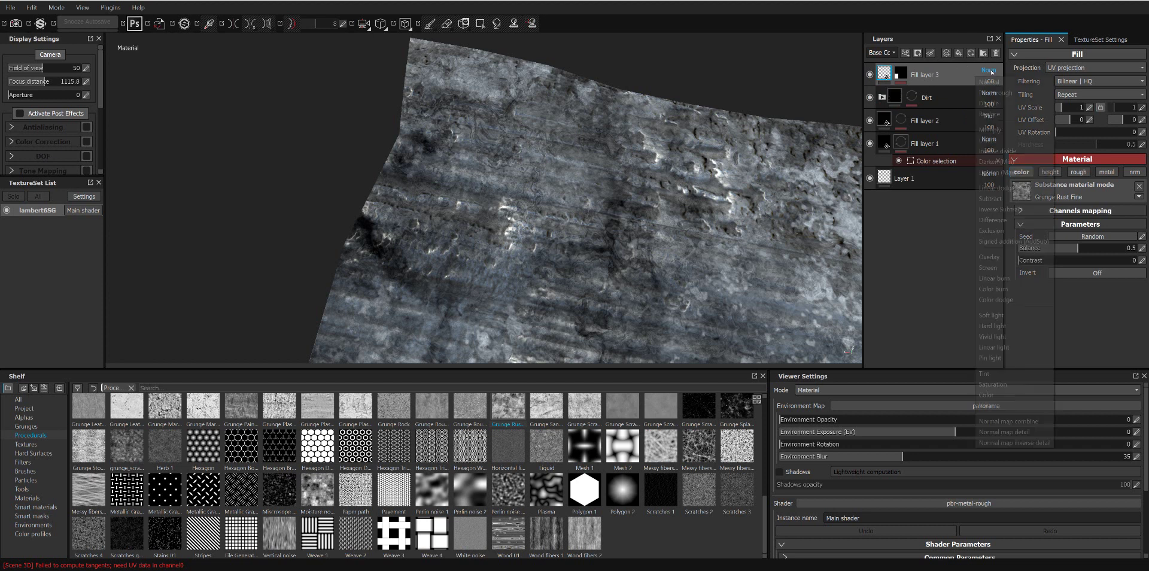
pyautogui.click(1002, 135)
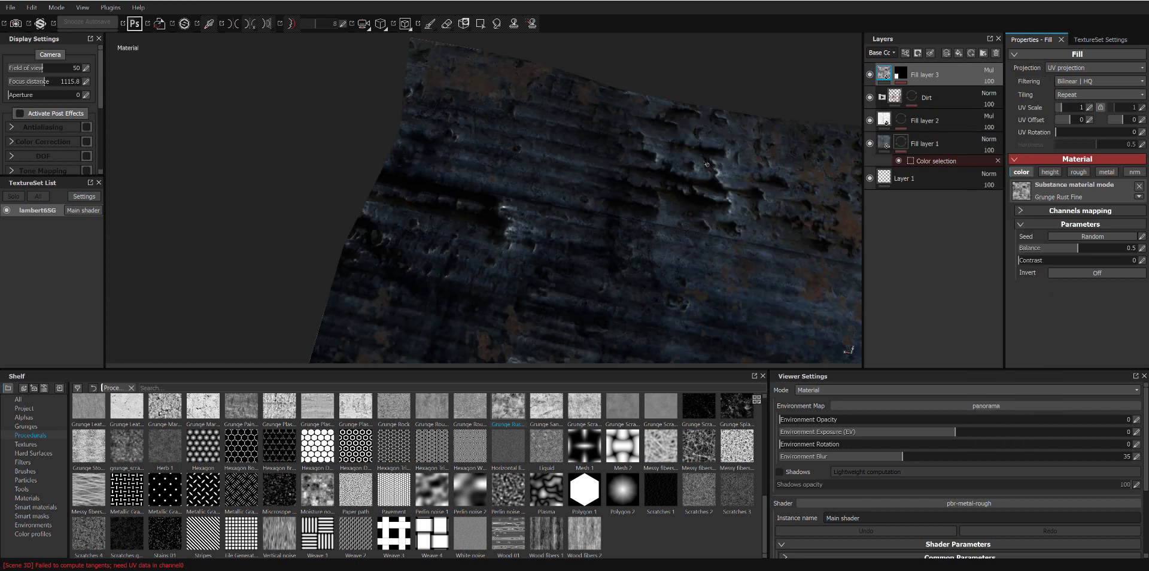
pyautogui.scroll(-2, 557, 179)
pyautogui.scroll(-2, 558, 179)
pyautogui.scroll(-2, 557, 180)
pyautogui.keyDown('alt'); pyautogui.moveTo(557, 180); pyautogui.dragTo(385, 161); pyautogui.keyUp('alt')
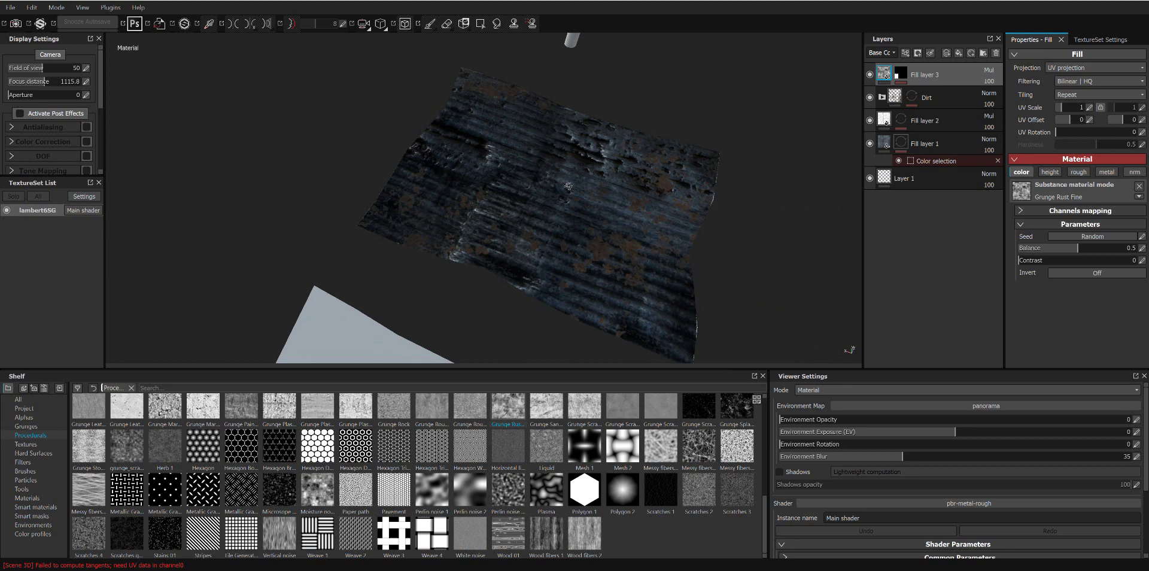
pyautogui.scroll(3, 662, 147)
pyautogui.moveTo(663, 180)
pyautogui.keyDown('alt'); pyautogui.mouseDown()
pyautogui.moveTo(663, 146)
pyautogui.moveTo(860, 94)
pyautogui.mouseUp(); pyautogui.keyUp('alt')
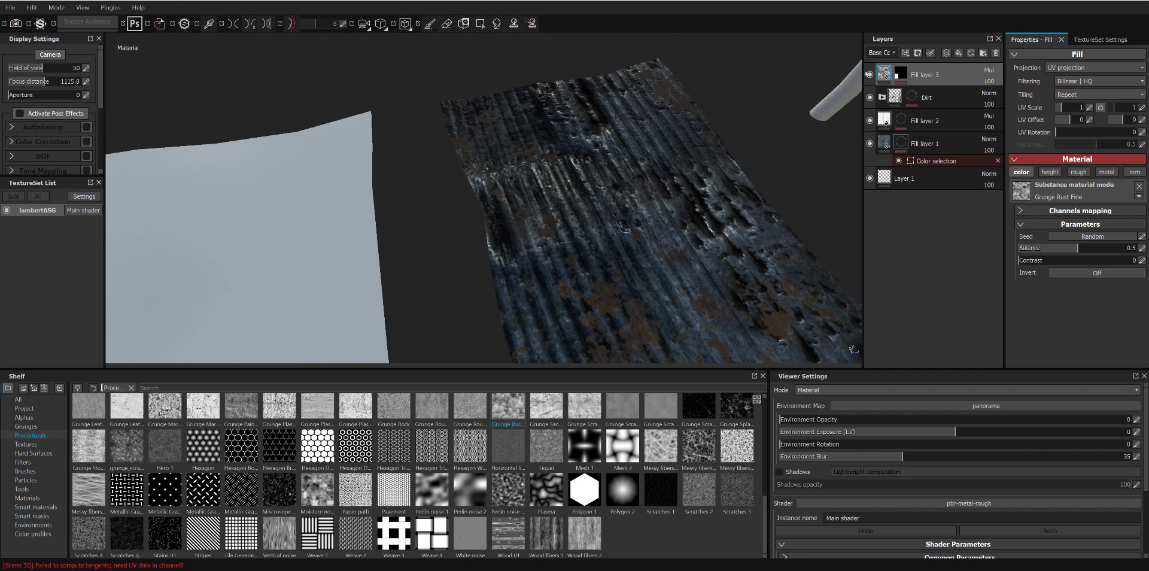
pyautogui.moveTo(860, 93)
pyautogui.keyDown('alt'); pyautogui.mouseDown()
pyautogui.moveTo(622, 229)
pyautogui.moveTo(688, 198)
pyautogui.mouseUp(); pyautogui.keyUp('alt')
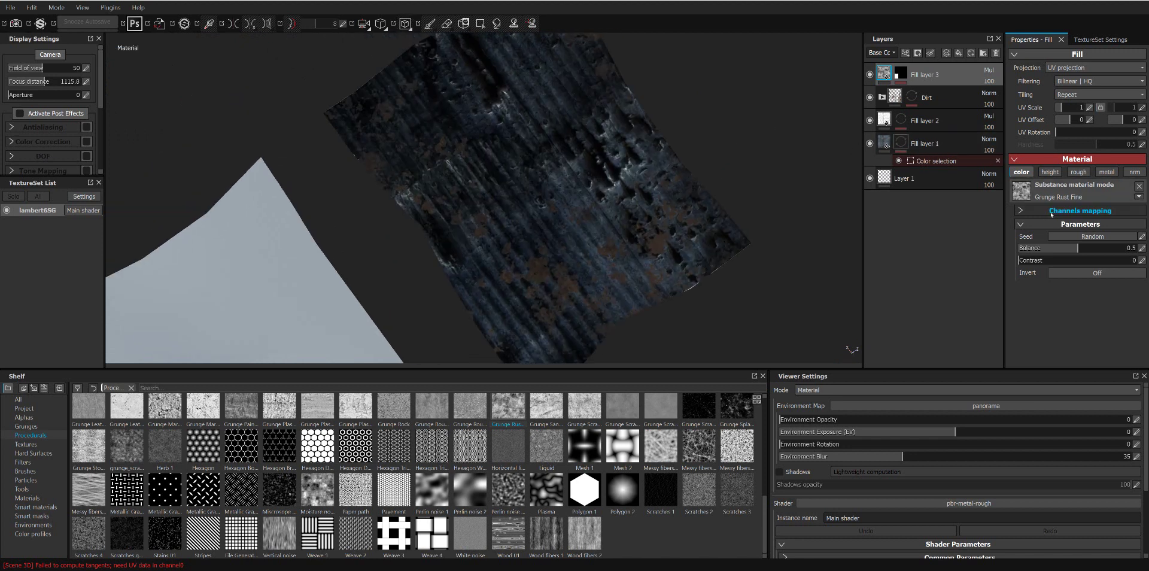
# Step: Raise the Grunge Rust Fine Balance from 0.5 to 0.68
pyautogui.click(1026, 213)
pyautogui.click(1026, 213)
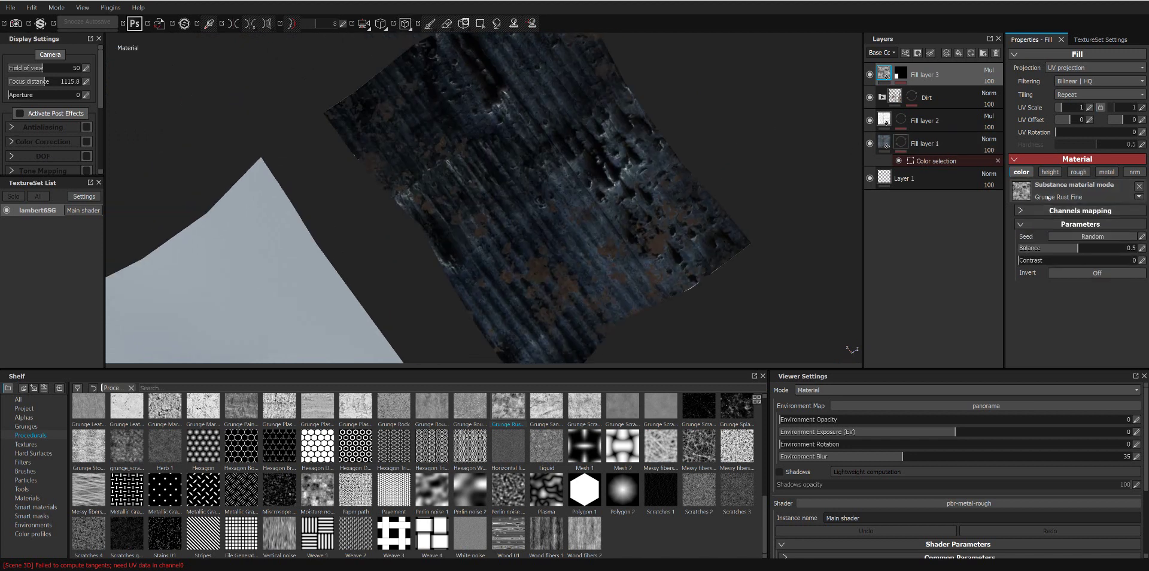
pyautogui.click(1140, 197)
pyautogui.click(1073, 195)
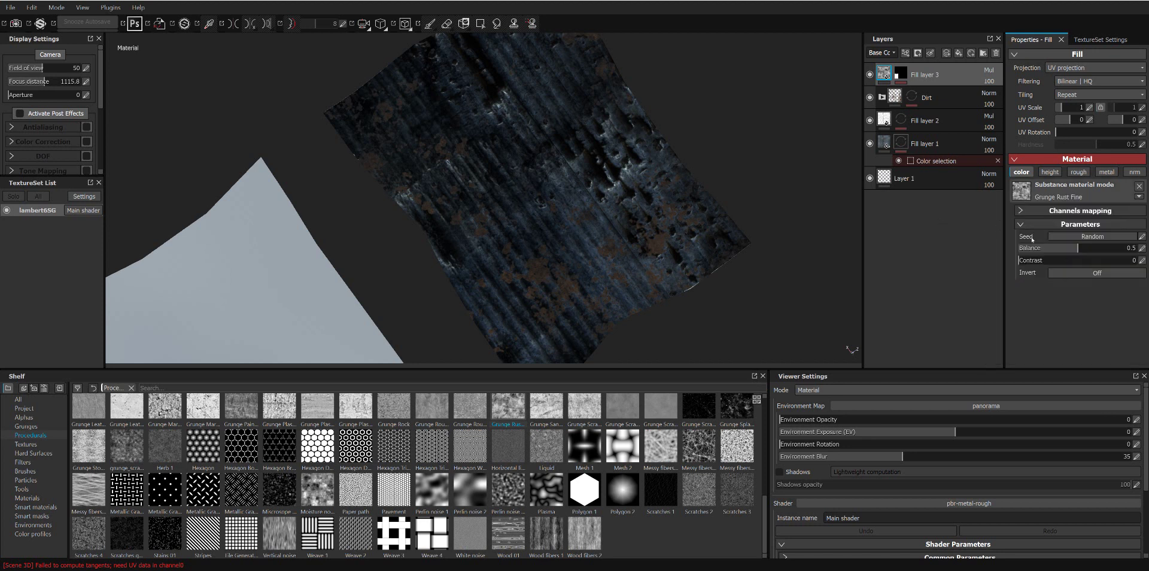
pyautogui.moveTo(1055, 248); pyautogui.dragTo(1098, 250)
pyautogui.moveTo(598, 197)
pyautogui.keyDown('alt'); pyautogui.mouseDown()
pyautogui.moveTo(615, 160)
pyautogui.moveTo(932, 71)
pyautogui.mouseUp(); pyautogui.keyUp('alt')
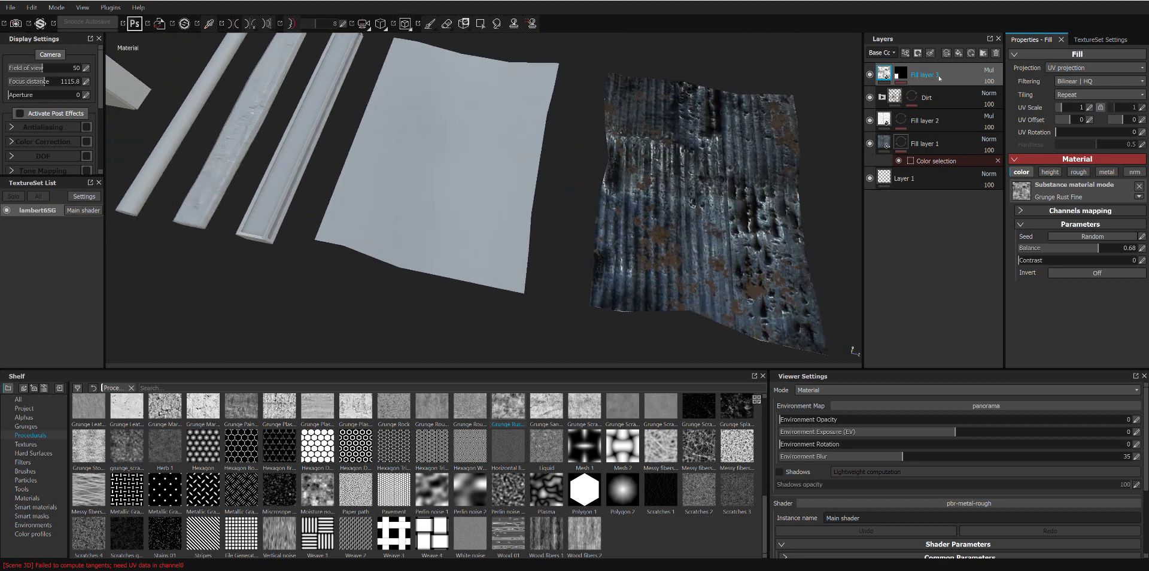
# Step: Group the fill and Dirt layers into Folder 1 and collapse it
pyautogui.rightClick(945, 98)
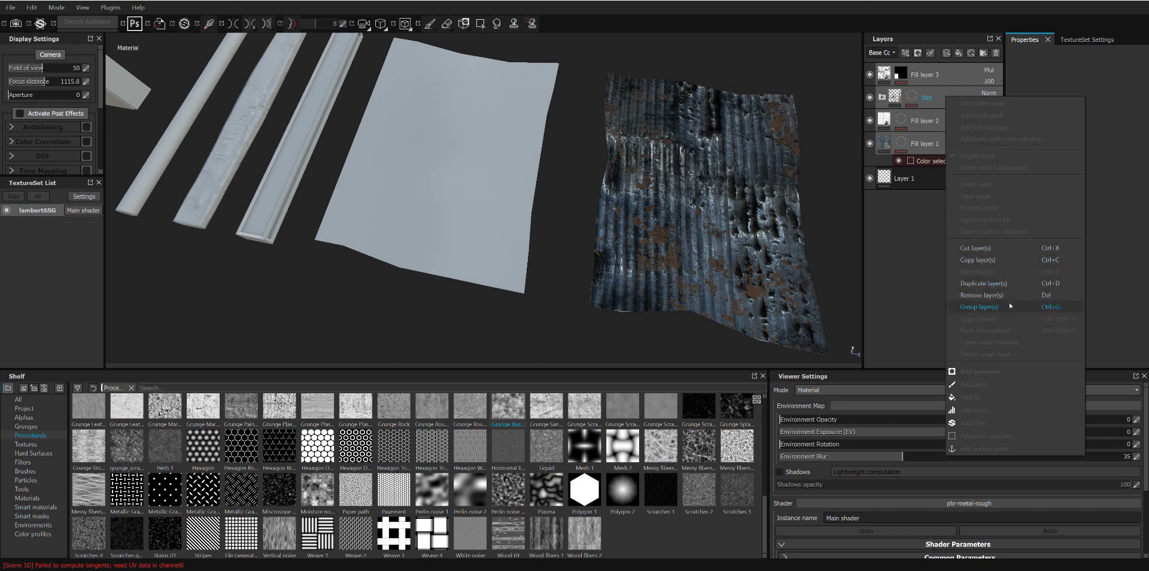
pyautogui.click(943, 160)
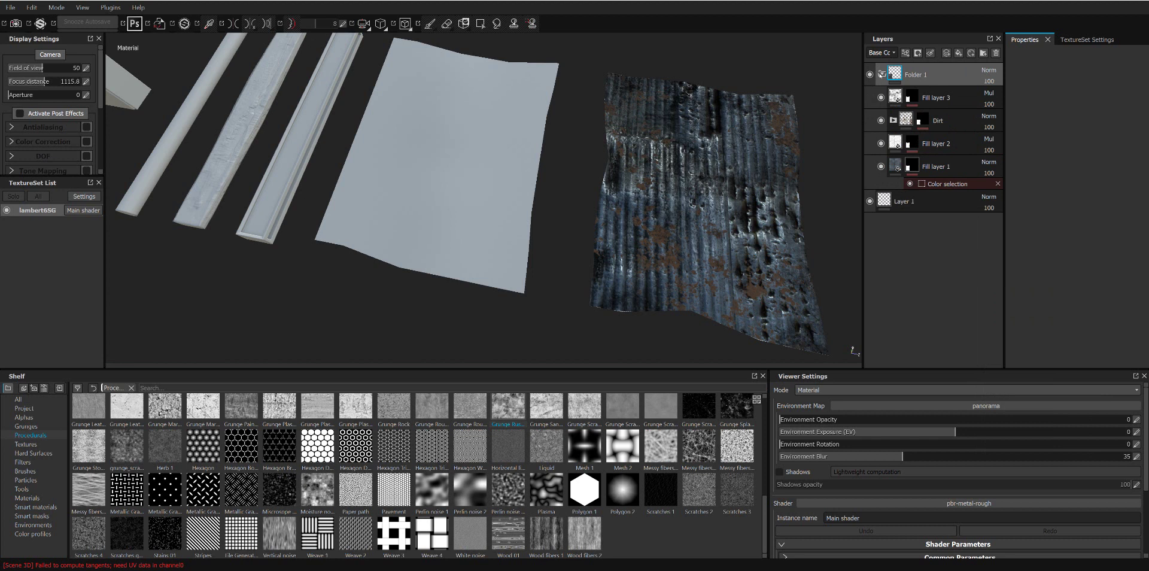
pyautogui.click(881, 73)
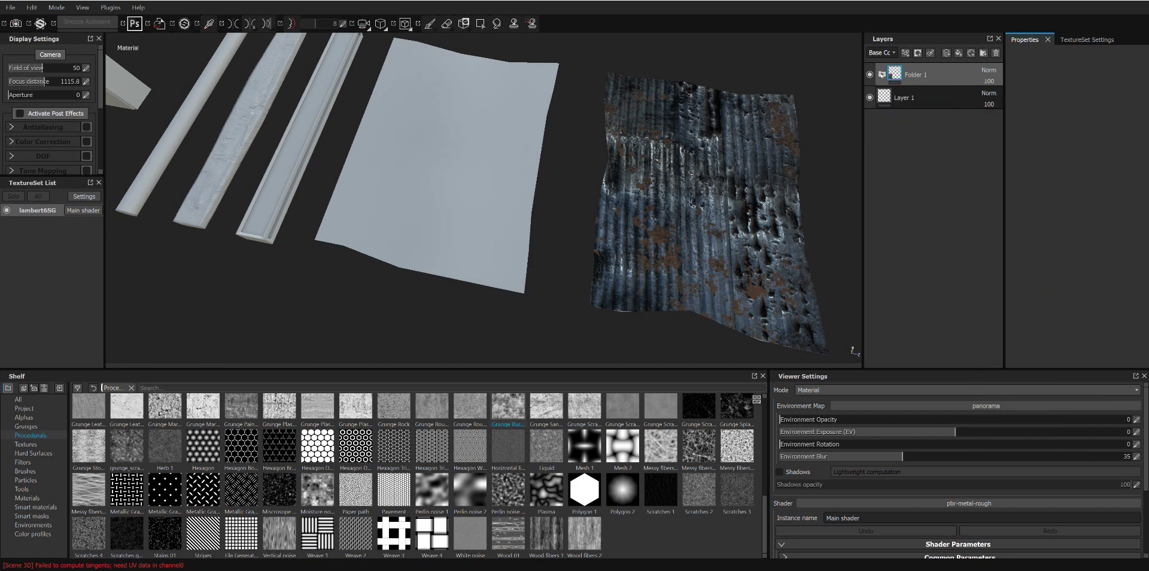
# Step: Save Folder 1 as a smart material on the shelf
pyautogui.rightClick(931, 76)
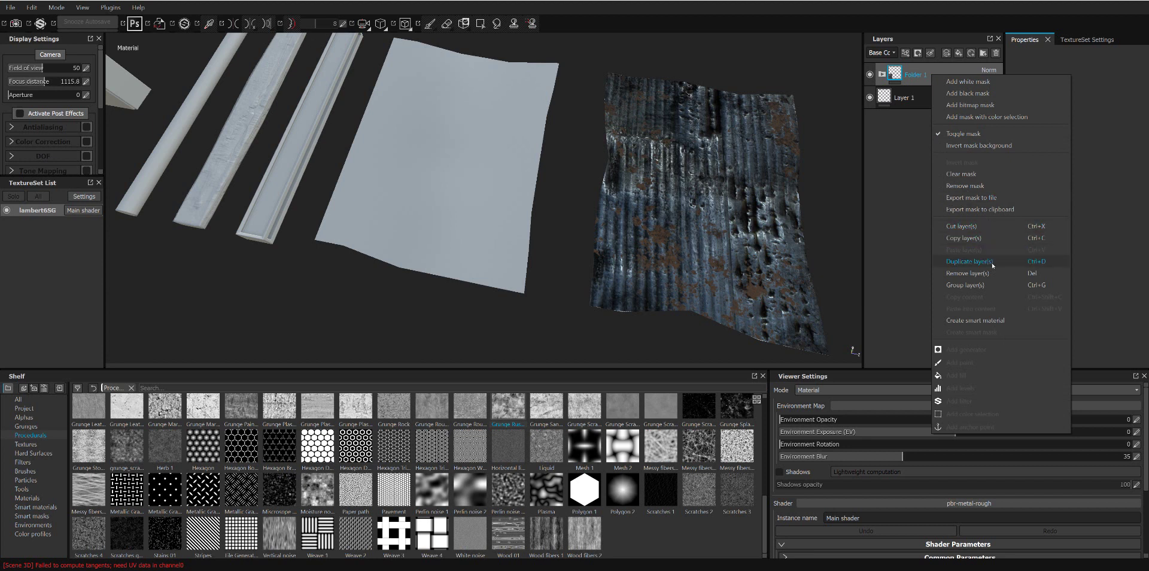
pyautogui.click(1001, 322)
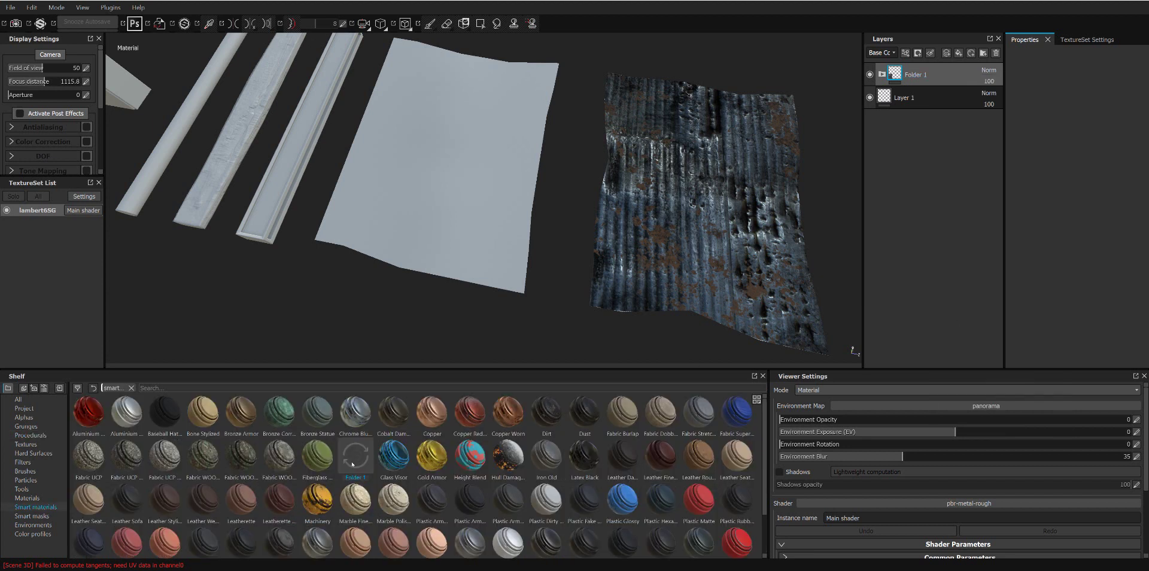
pyautogui.moveTo(357, 456)
pyautogui.moveTo(359, 460)
pyautogui.mouseDown()
pyautogui.moveTo(439, 224)
pyautogui.moveTo(356, 453)
pyautogui.mouseUp()
# Step: Delete the Folder 1 smart material from the shelf and rename the layer folder 'MyMetal01'
pyautogui.rightClick(350, 451)
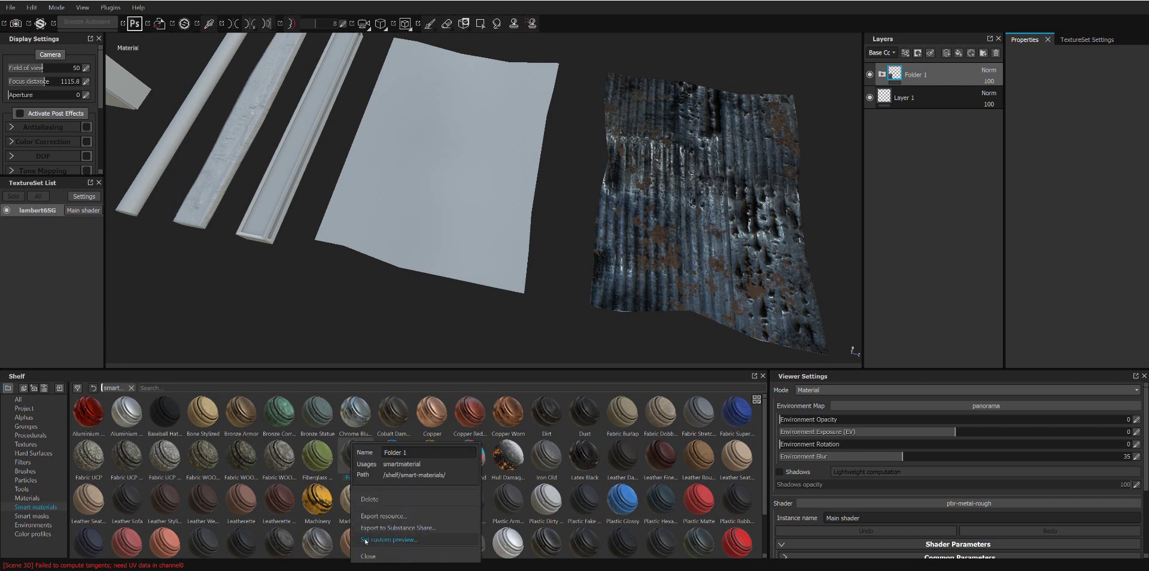
pyautogui.click(389, 500)
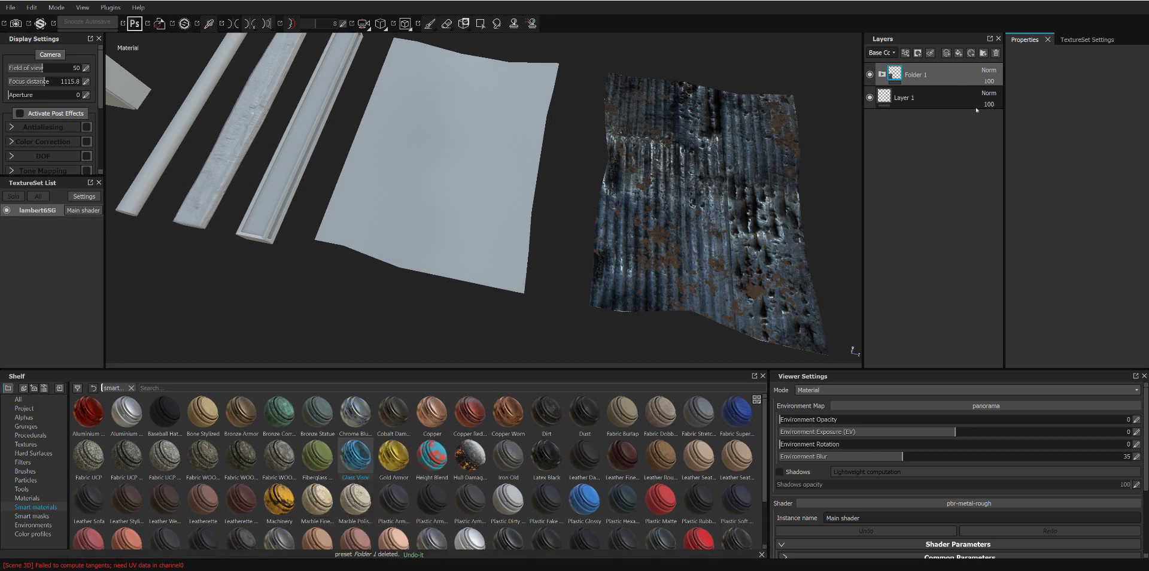
pyautogui.doubleClick(921, 76)
pyautogui.write('Me')
pyautogui.write('My')
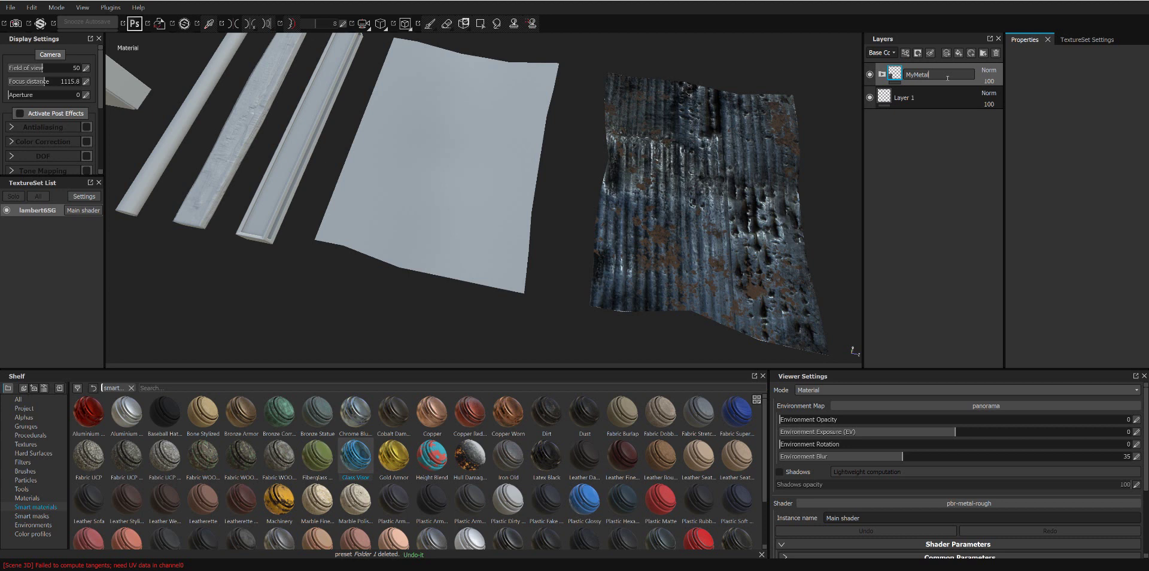
pyautogui.write('01')
pyautogui.press('Return')
pyautogui.rightClick(925, 73)
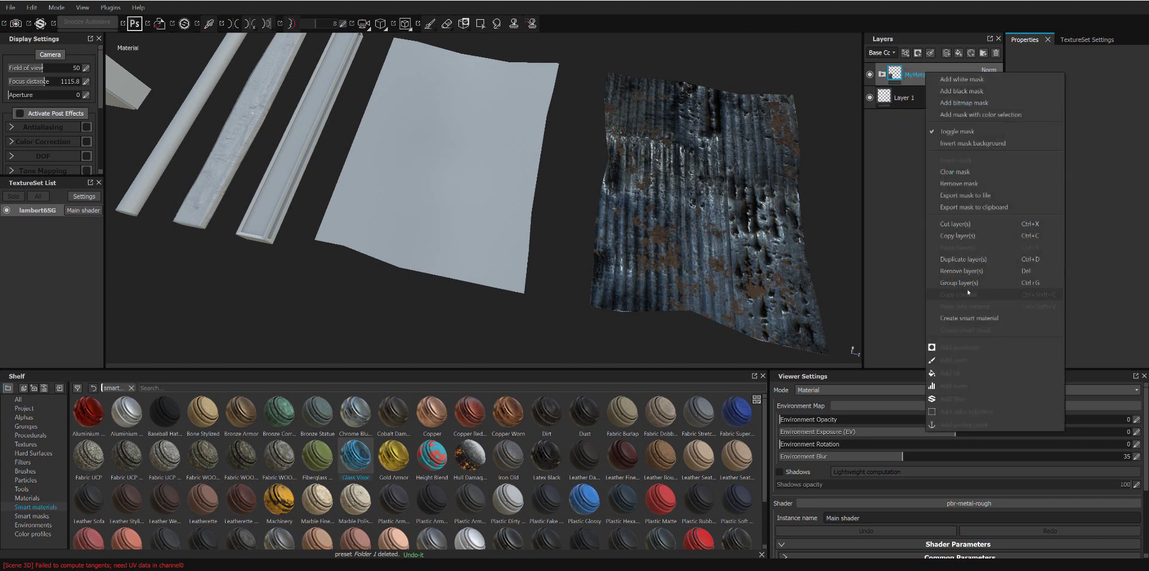
pyautogui.click(980, 319)
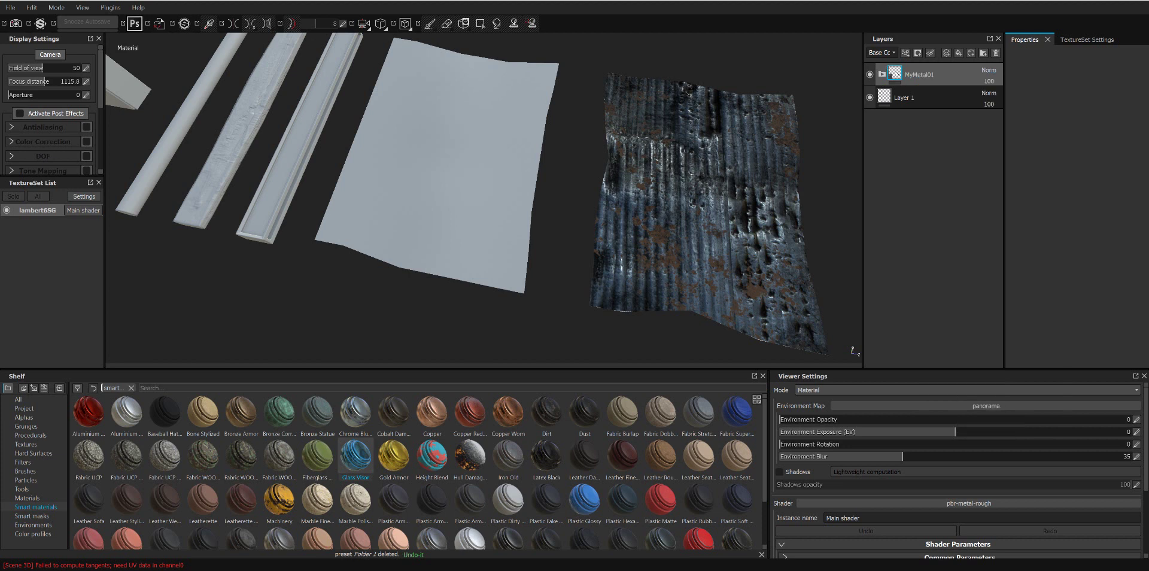
# Step: After checking Fill layer 1, collapse MyMetal01 and save it with Create smart material
pyautogui.click(882, 74)
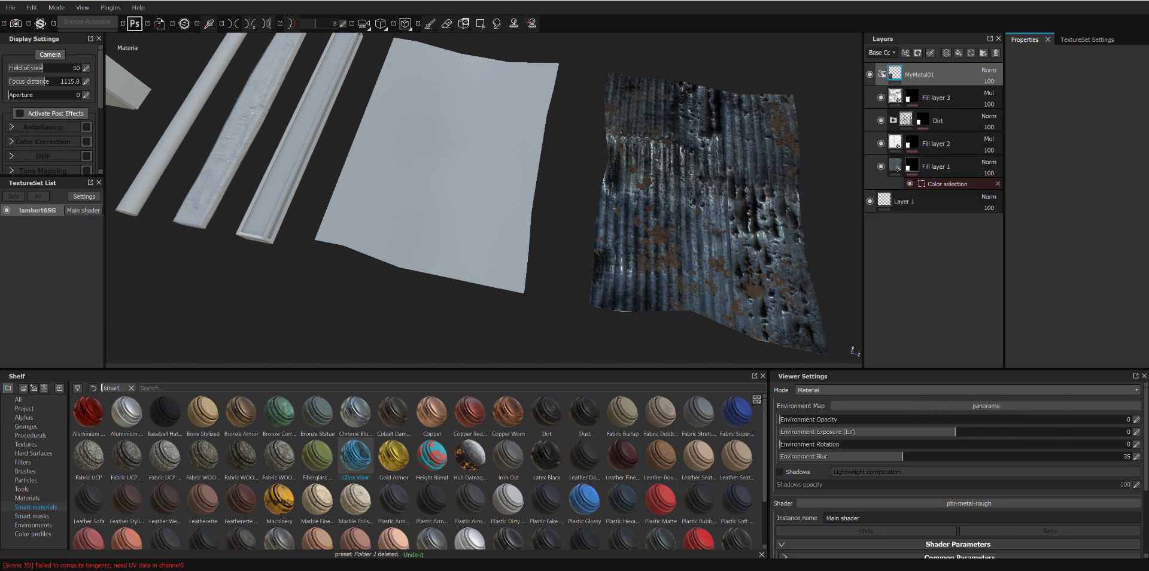
pyautogui.click(898, 164)
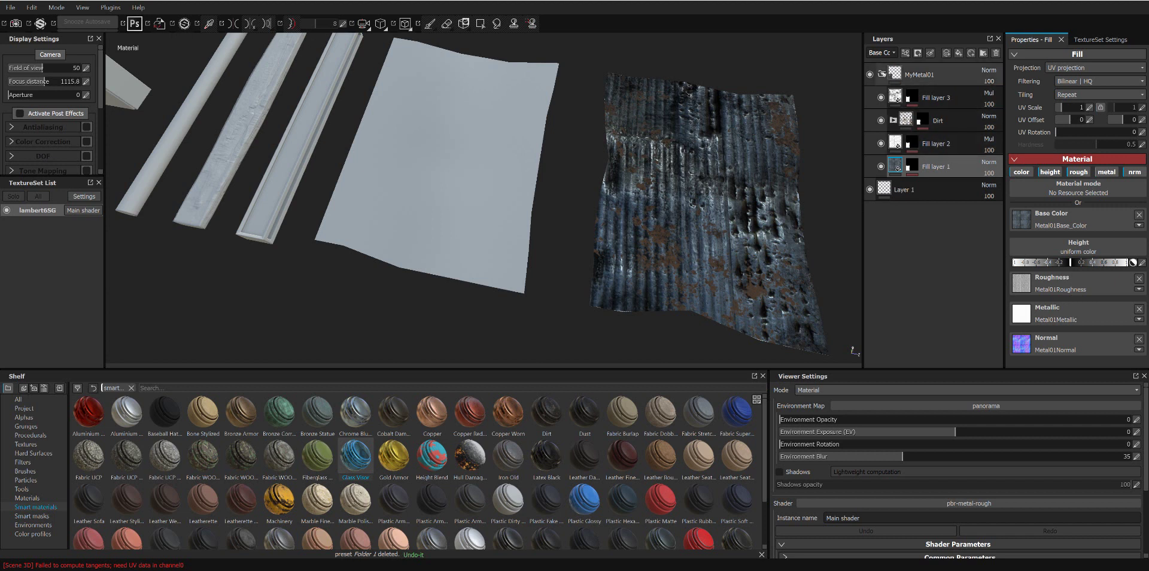
pyautogui.click(882, 74)
pyautogui.rightClick(927, 75)
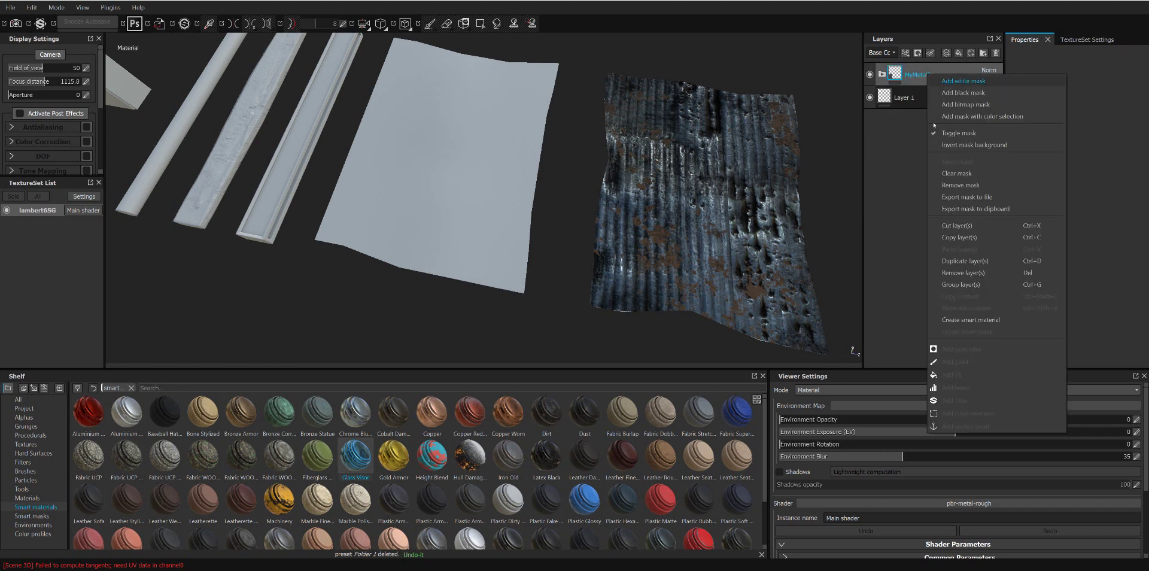
pyautogui.click(958, 319)
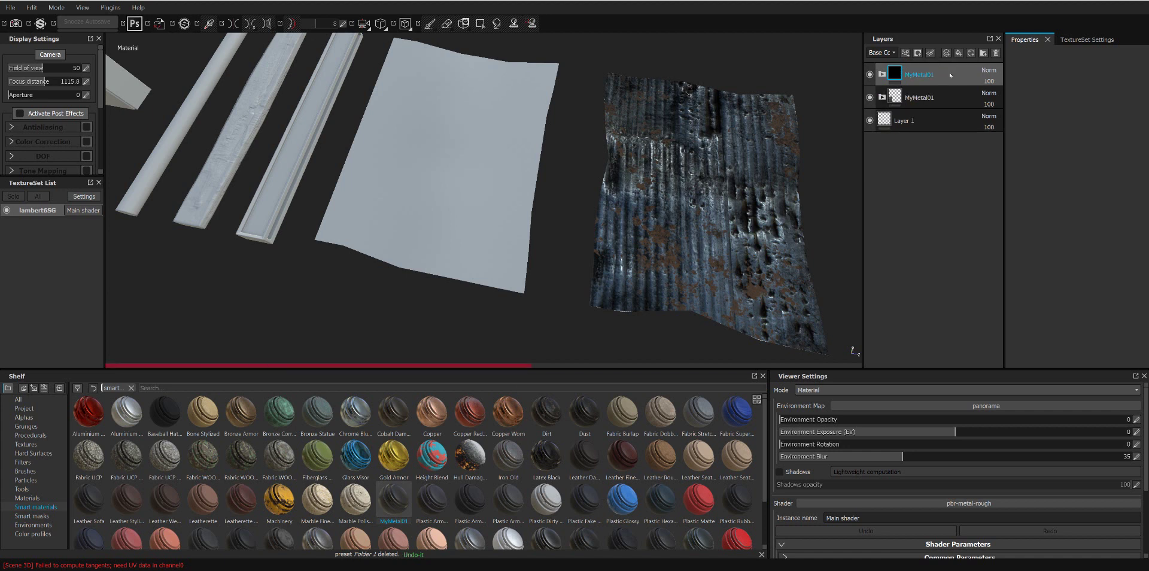
# Step: Give the copied MyMetal01 folder a colour-selection mask picking the middle sheet's magenta ID colour
pyautogui.rightClick(950, 73)
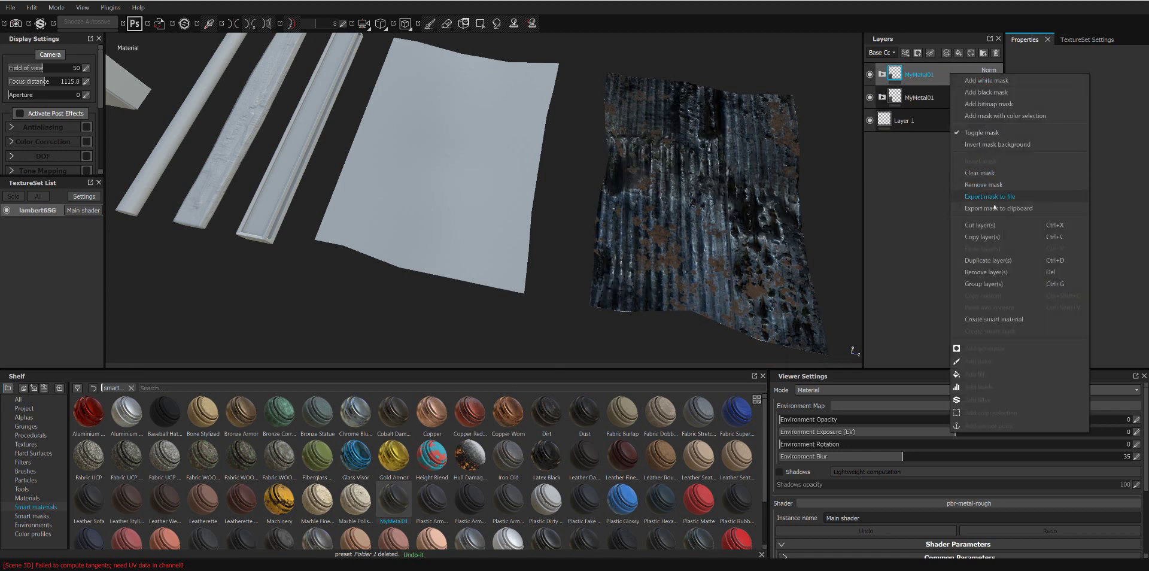
pyautogui.click(996, 117)
pyautogui.click(1122, 141)
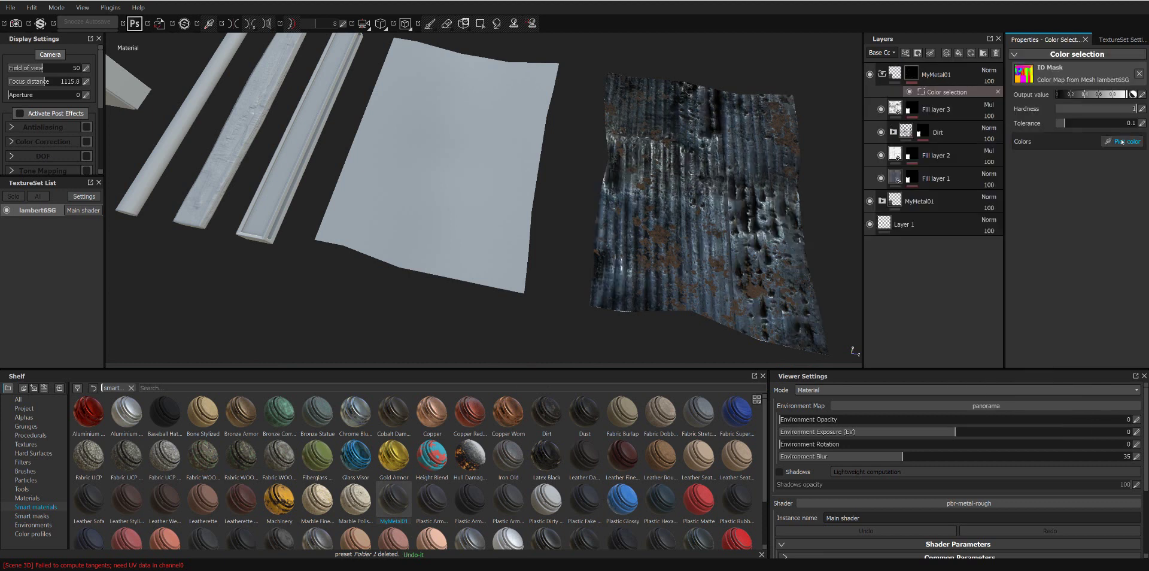
pyautogui.click(489, 155)
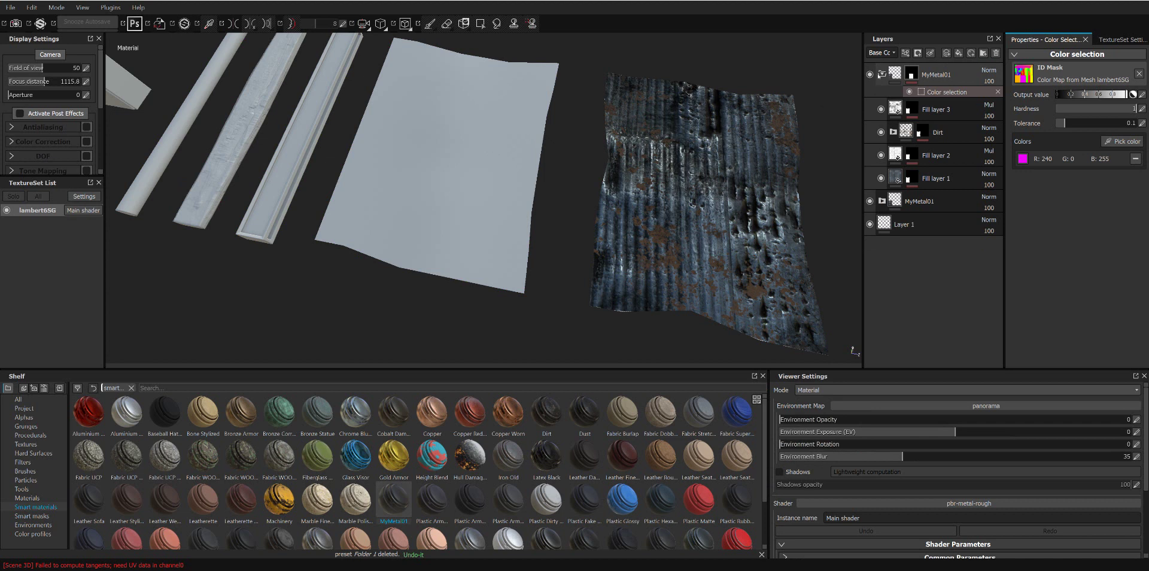
pyautogui.click(881, 74)
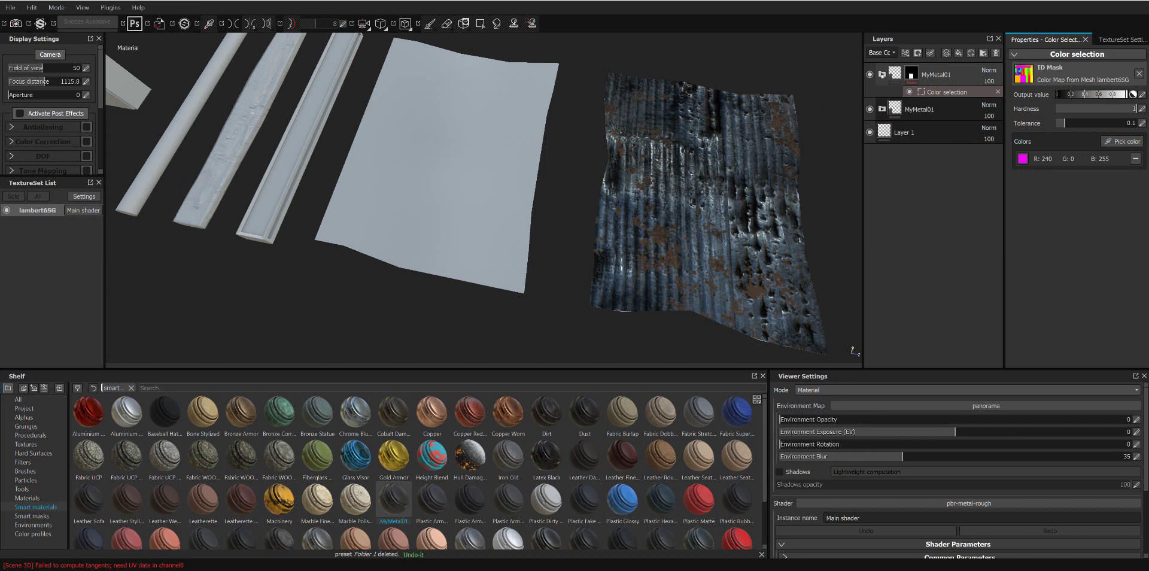
pyautogui.click(882, 75)
# Step: Switch Fill layer 1's colour-selection mask from orange to the magenta ID colour
pyautogui.rightClick(911, 177)
pyautogui.click(939, 233)
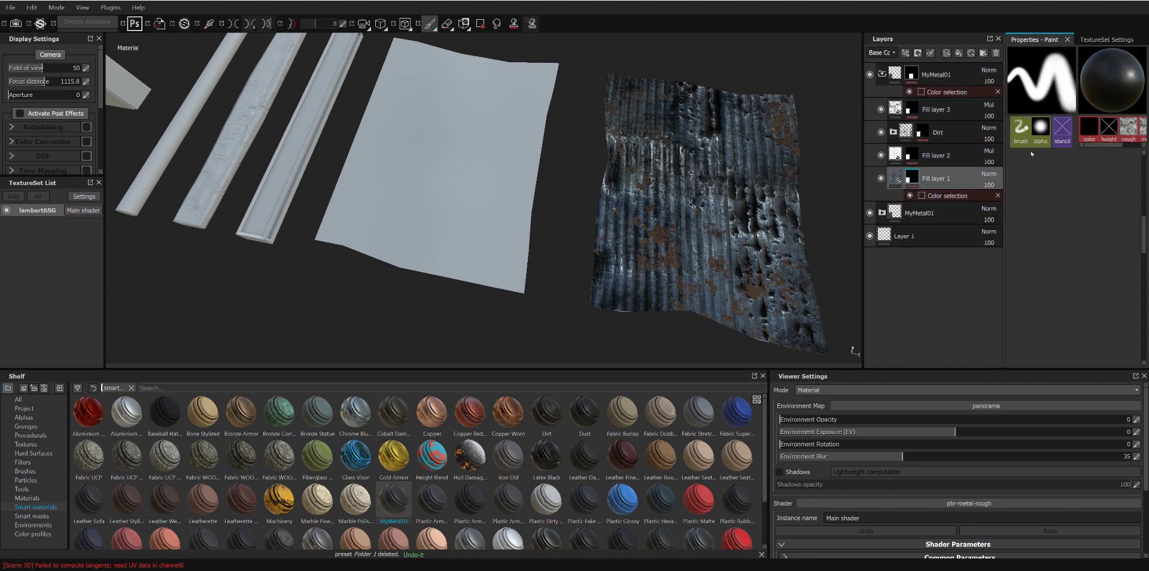
pyautogui.click(931, 195)
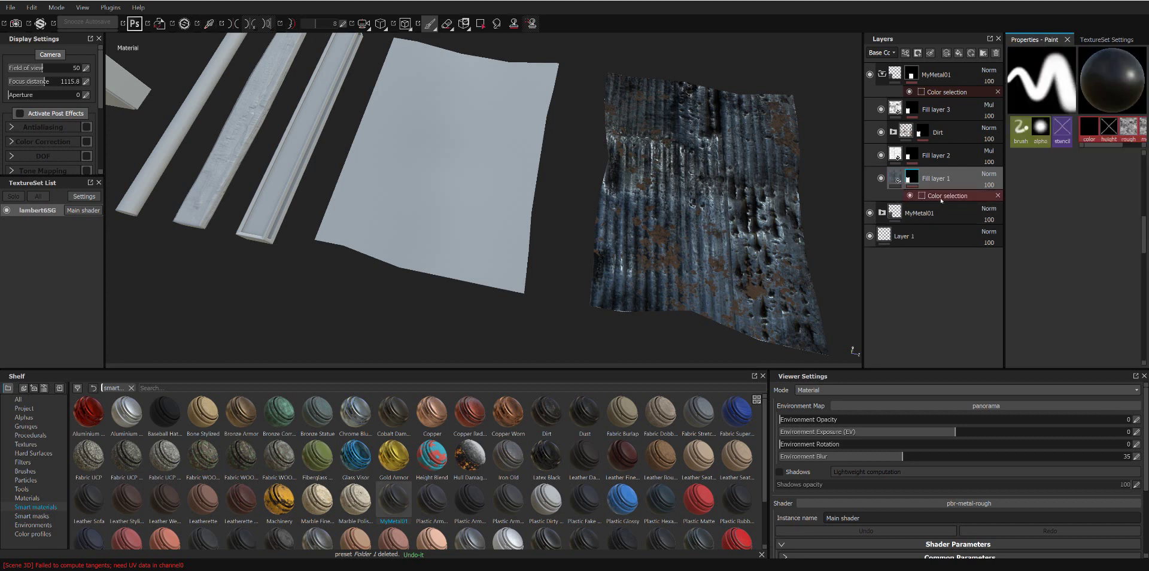
pyautogui.click(941, 198)
pyautogui.click(1121, 141)
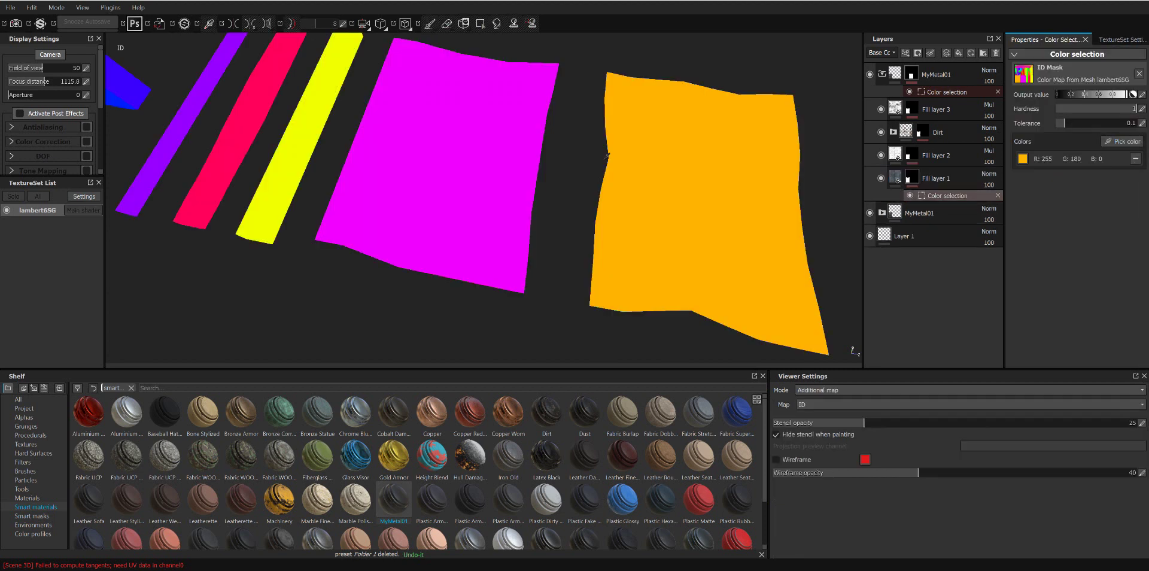
pyautogui.click(496, 151)
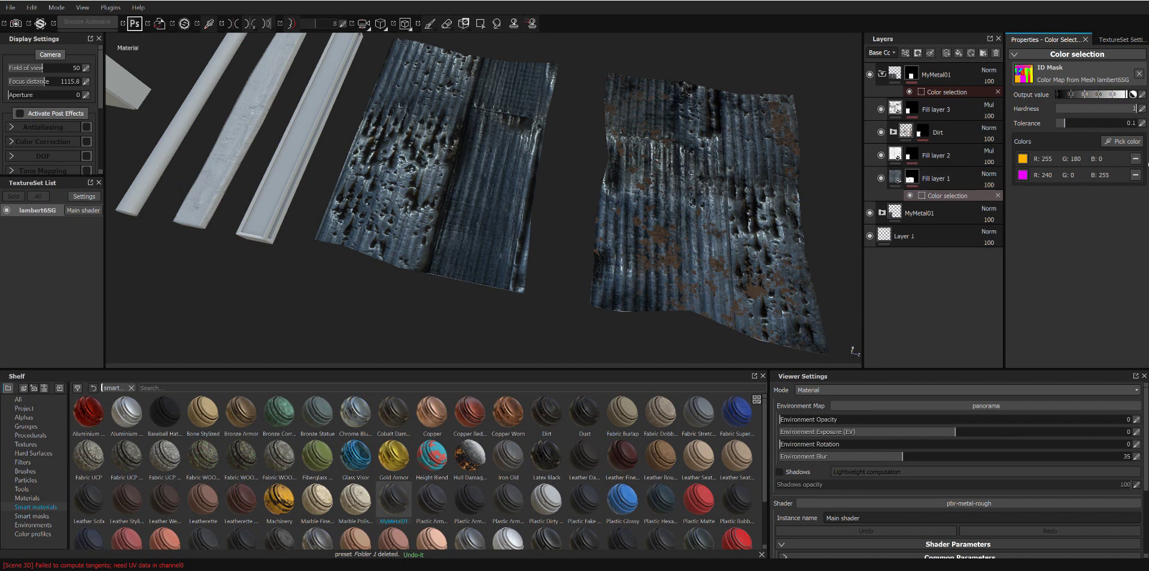
pyautogui.click(1136, 161)
# Step: Review the copy's mask and fill settings, comparing both sheets by toggling folder visibility
pyautogui.click(956, 82)
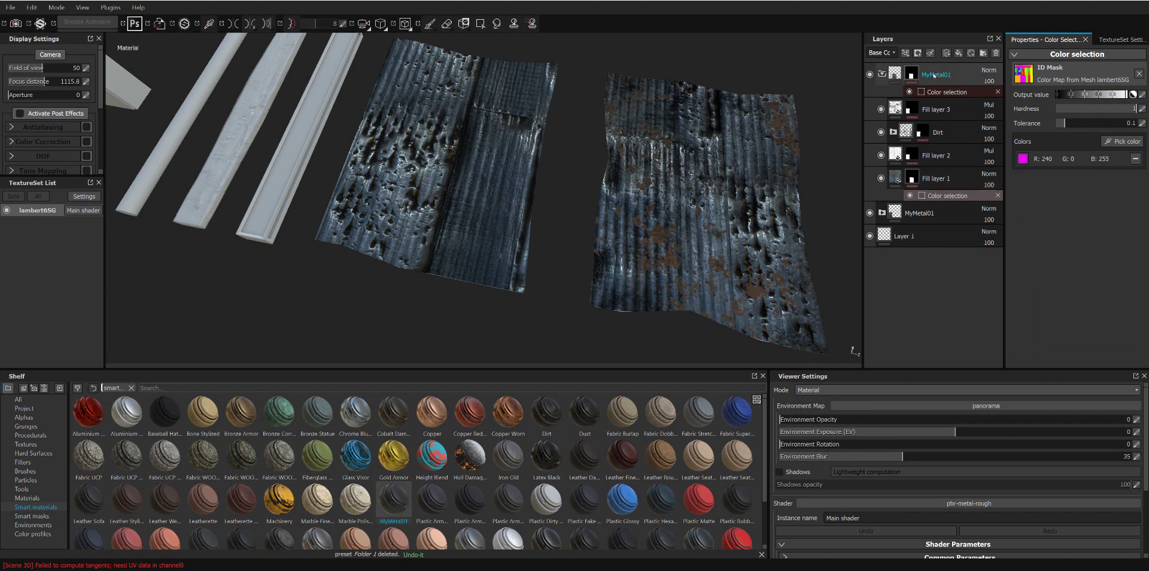
pyautogui.click(954, 91)
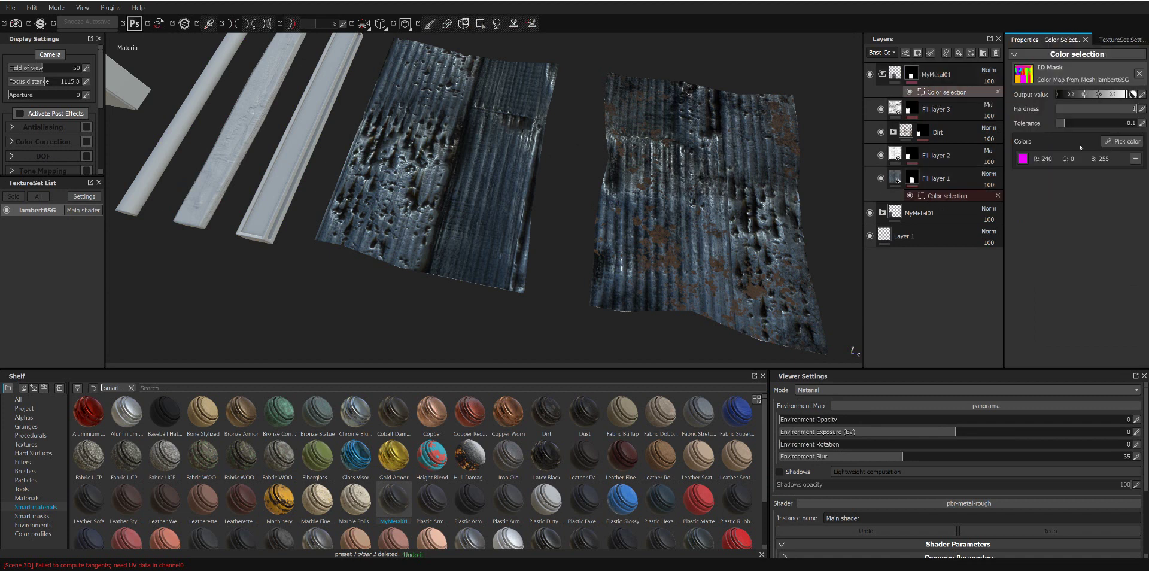
pyautogui.click(940, 163)
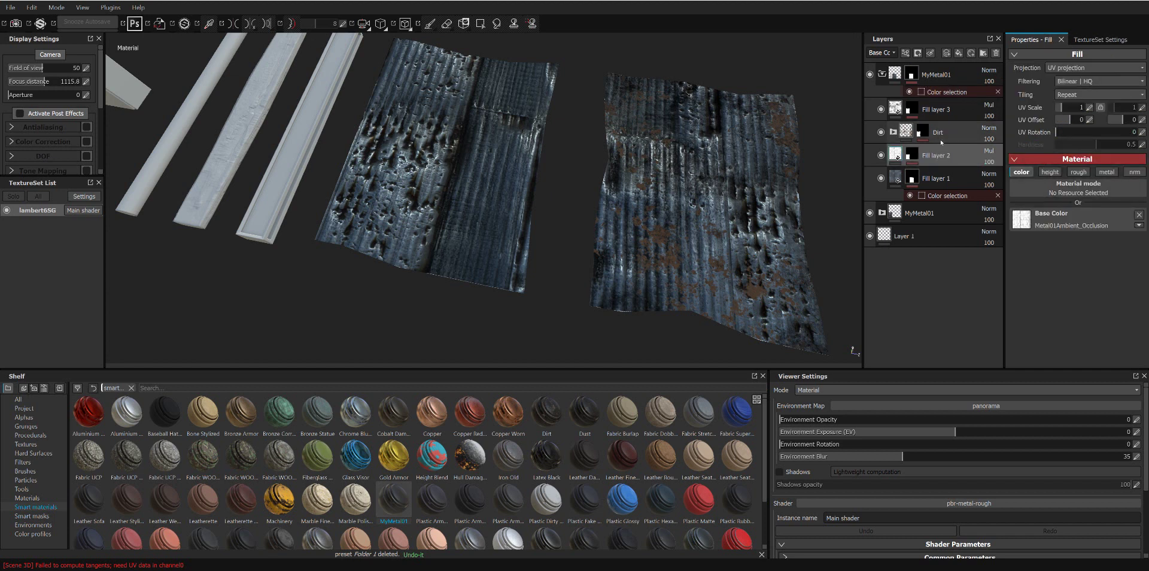
pyautogui.click(947, 92)
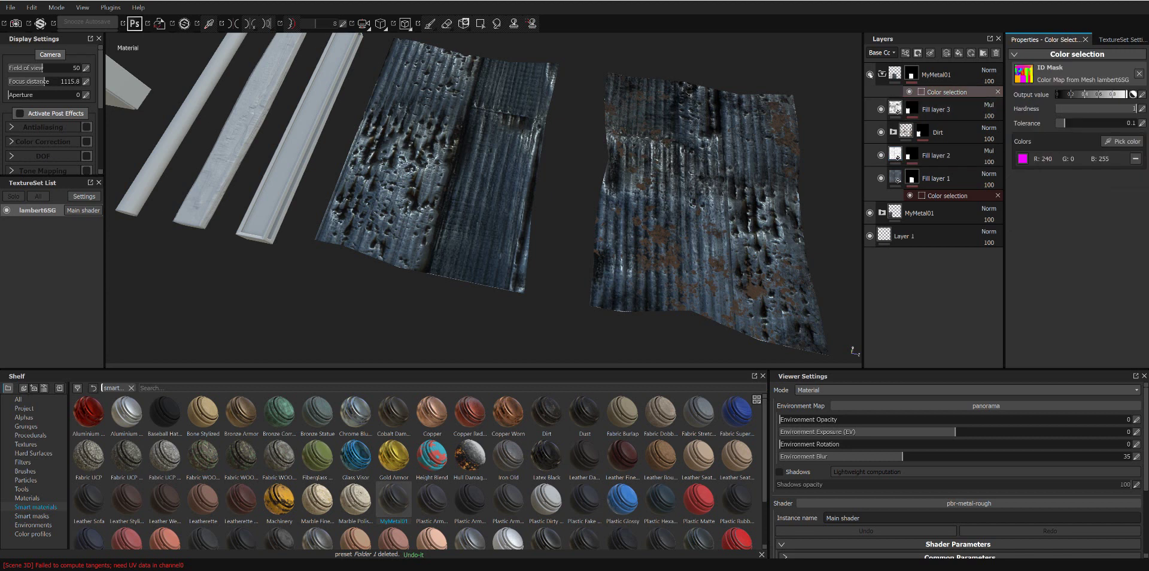
pyautogui.click(870, 74)
pyautogui.click(869, 74)
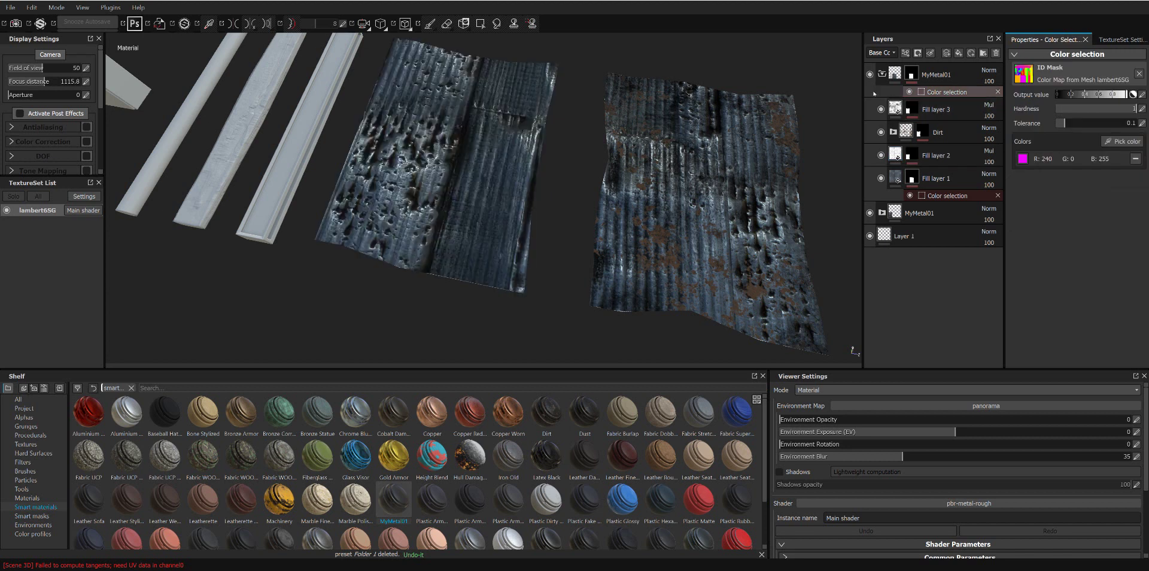
pyautogui.click(869, 212)
pyautogui.hotkey('ctrl', 'z')
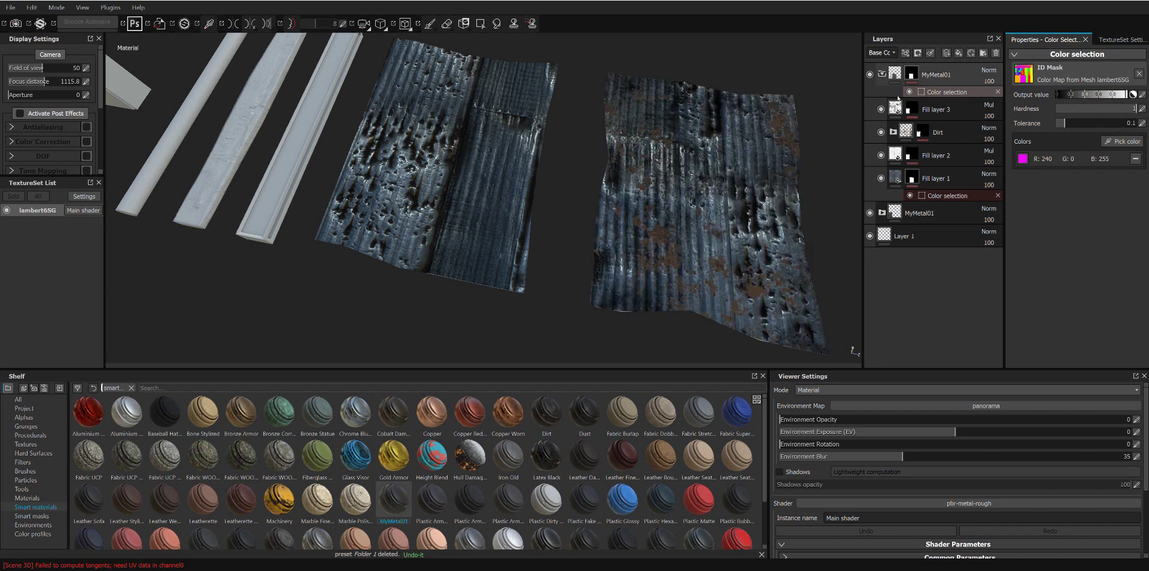
pyautogui.click(896, 180)
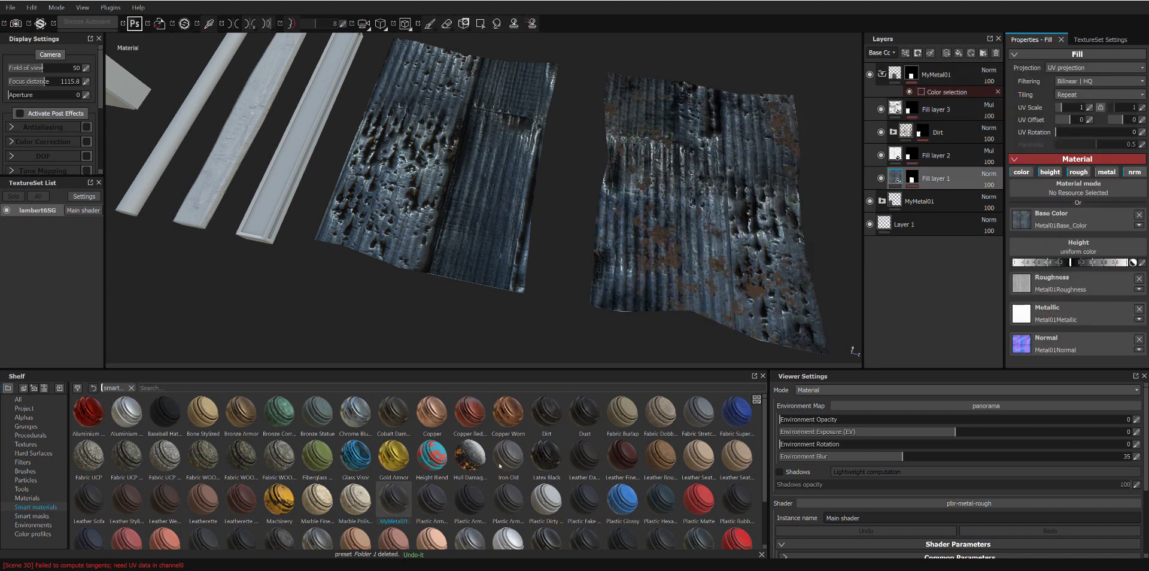
pyautogui.click(26, 409)
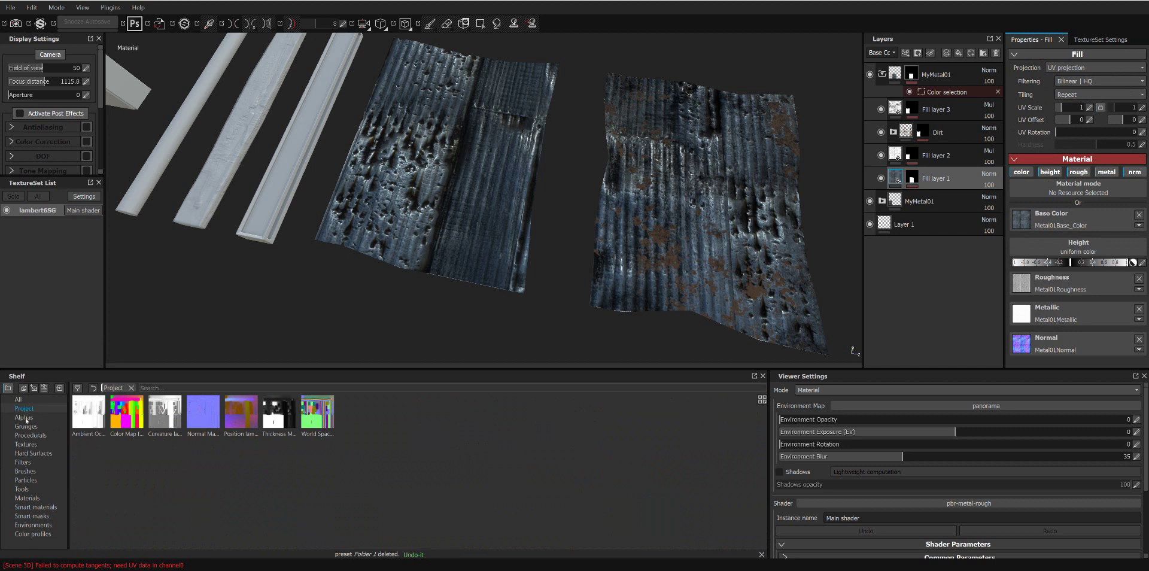
# Step: Assign Metal02Base_Color, Metal02Roughness, Metal02Metallic and Metal02Normal to Fill layer 1's material slots
pyautogui.click(26, 417)
pyautogui.click(20, 400)
pyautogui.click(24, 409)
pyautogui.click(26, 444)
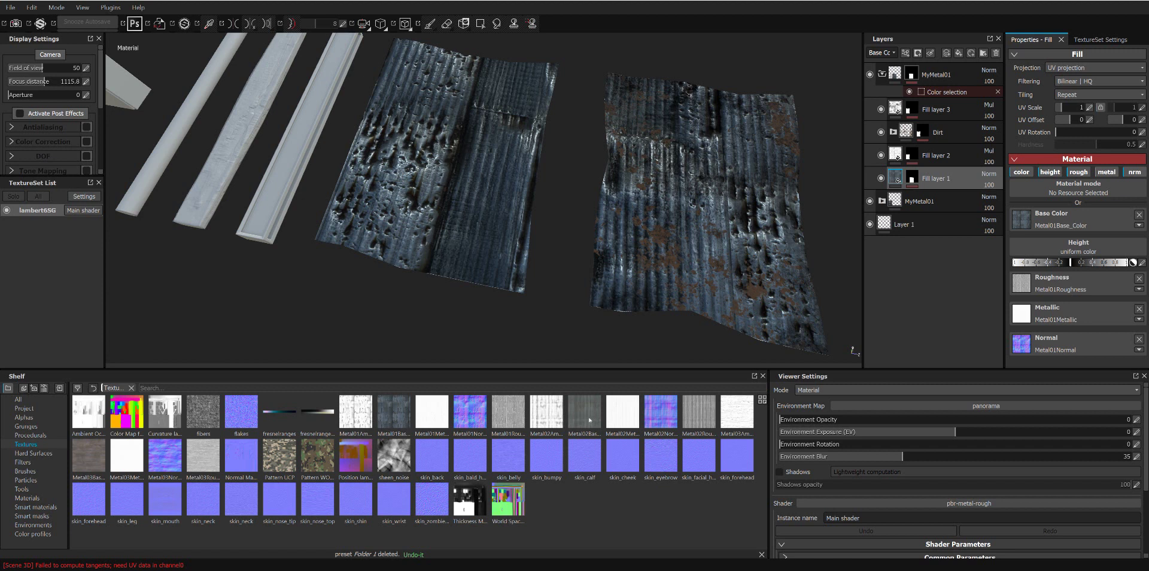
pyautogui.moveTo(583, 415); pyautogui.dragTo(1060, 221)
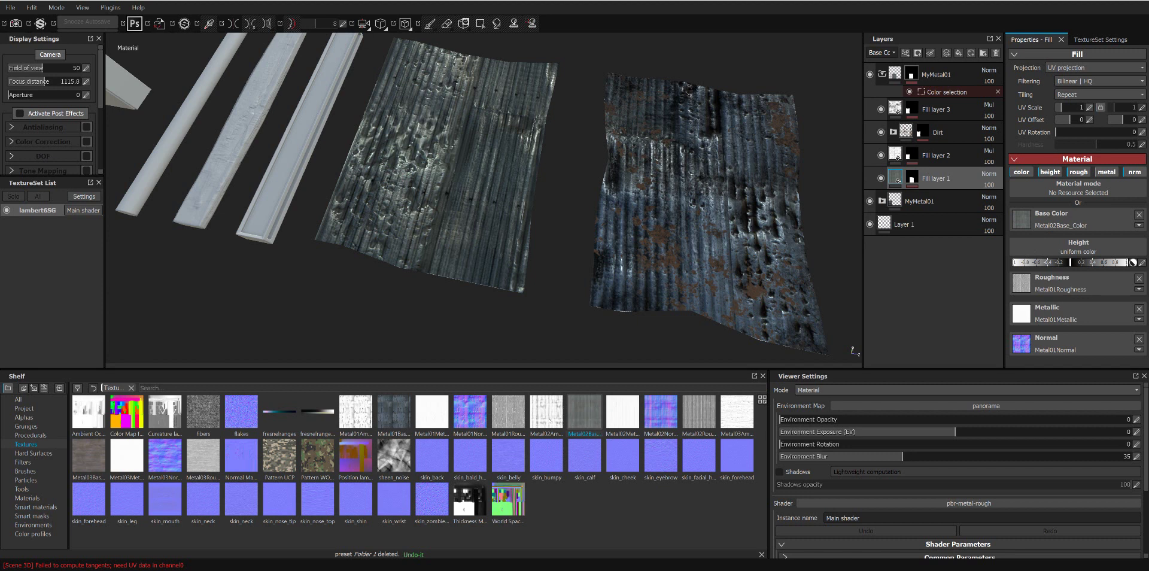
pyautogui.moveTo(546, 411)
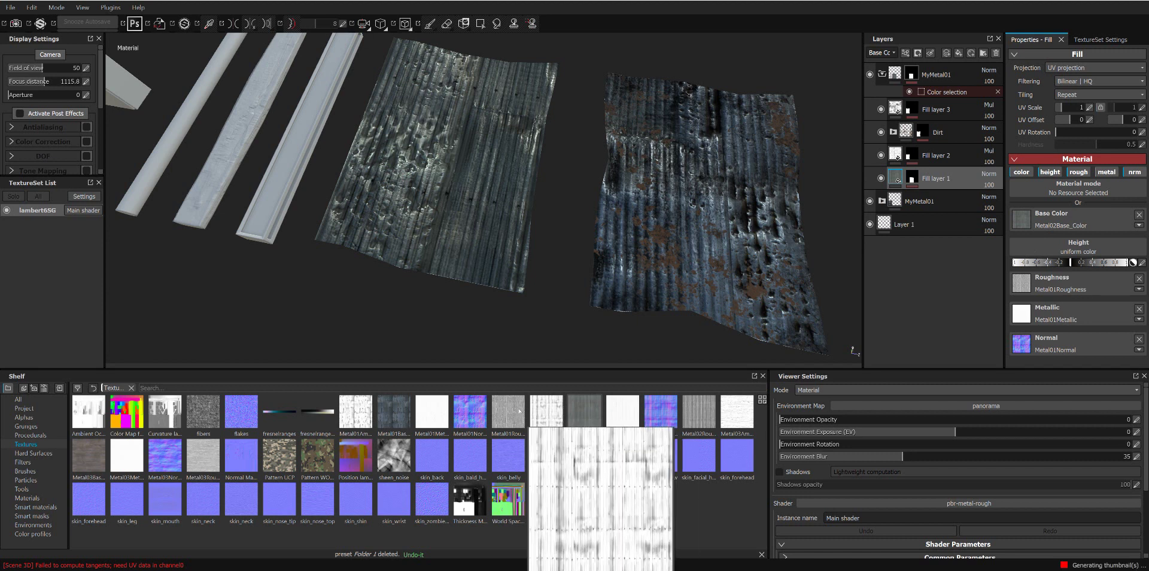
pyautogui.moveTo(520, 412); pyautogui.dragTo(1056, 287)
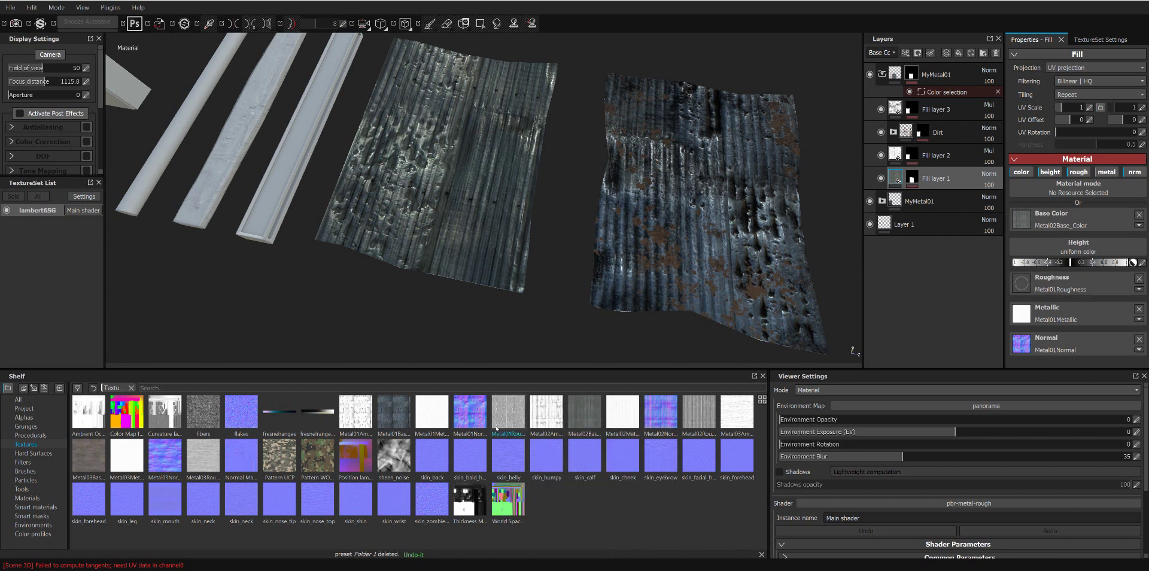
pyautogui.moveTo(658, 412); pyautogui.dragTo(1060, 345)
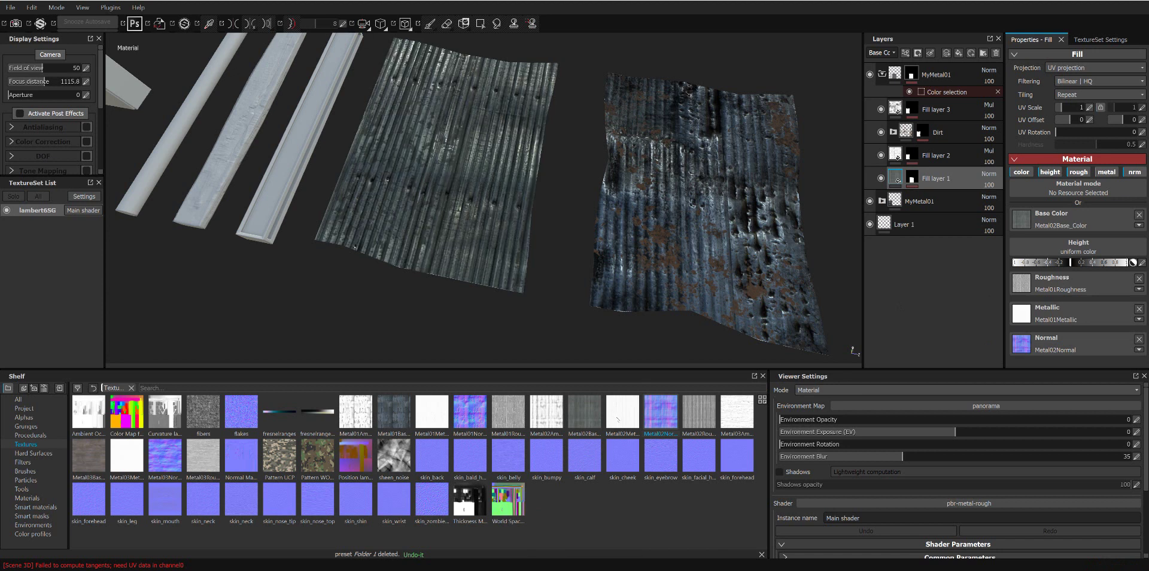
pyautogui.moveTo(619, 421); pyautogui.dragTo(969, 320)
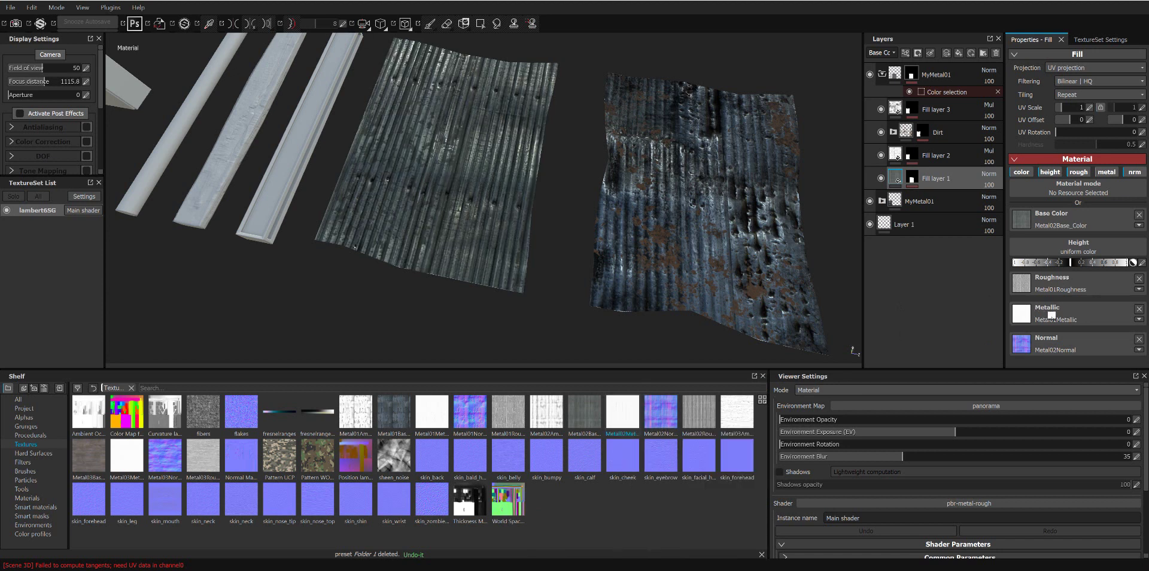
pyautogui.moveTo(969, 320); pyautogui.dragTo(1053, 316)
pyautogui.moveTo(698, 413)
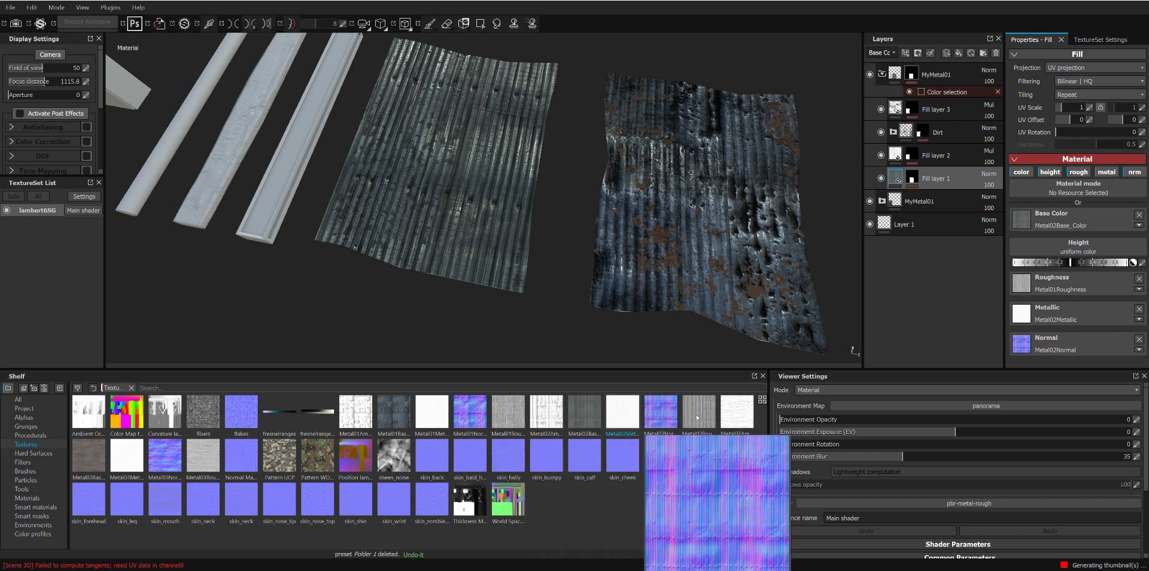
pyautogui.moveTo(699, 411); pyautogui.dragTo(1057, 286)
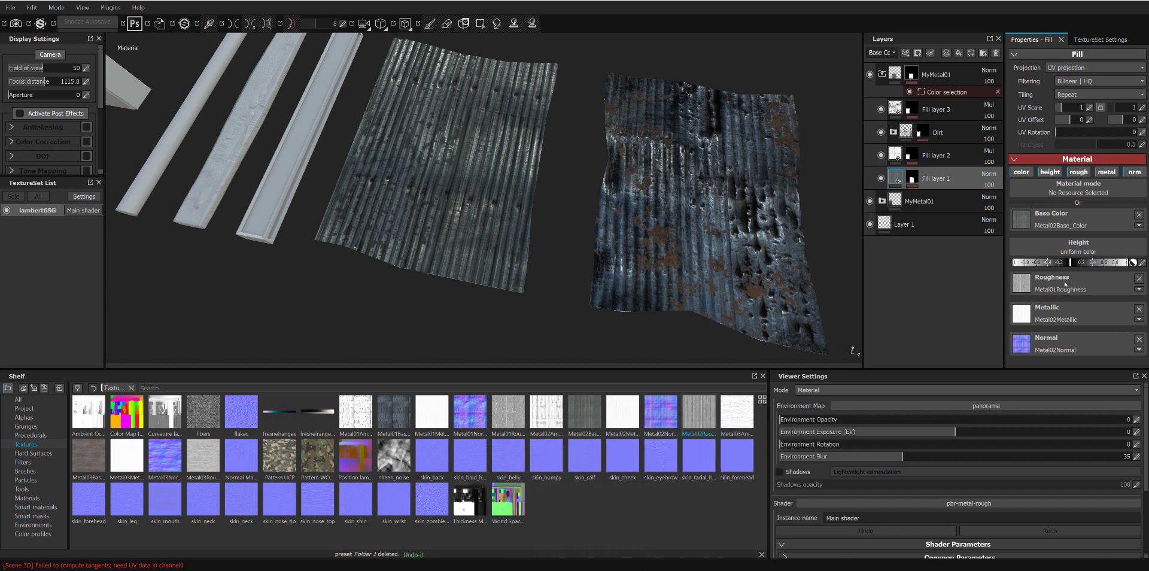
pyautogui.moveTo(589, 176)
pyautogui.keyDown('alt'); pyautogui.mouseDown()
pyautogui.moveTo(585, 142)
pyautogui.moveTo(502, 185)
pyautogui.mouseUp(); pyautogui.keyUp('alt')
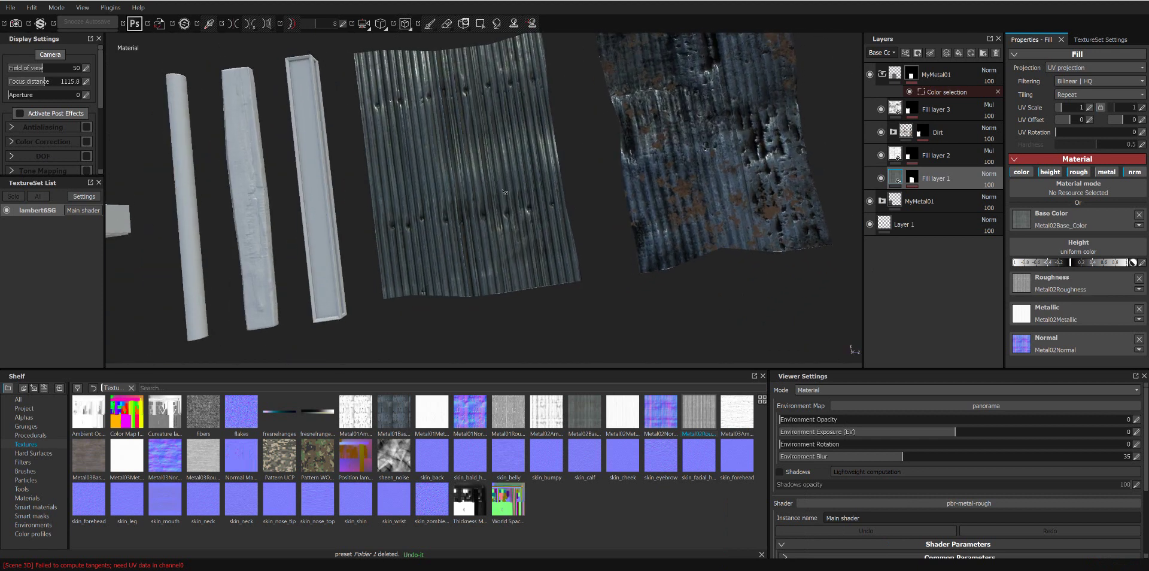
pyautogui.moveTo(543, 201)
pyautogui.keyDown('alt'); pyautogui.mouseDown()
pyautogui.moveTo(608, 161)
pyautogui.moveTo(593, 224)
pyautogui.moveTo(628, 198)
pyautogui.mouseUp(); pyautogui.keyUp('alt')
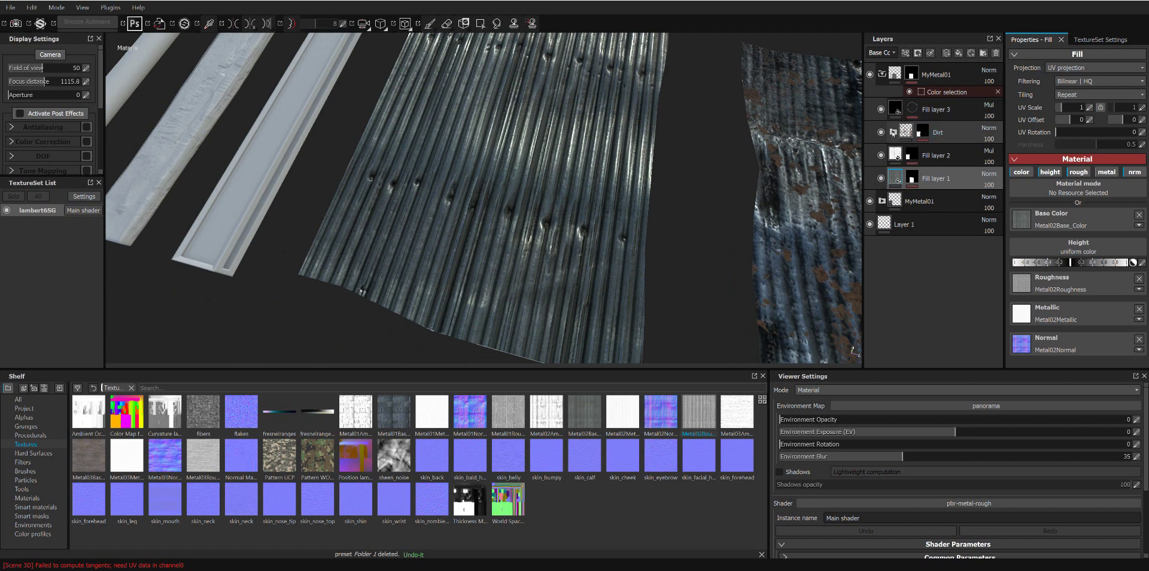
# Step: Set Fill layer 2's colour-selection mask to the magenta ID colour, removing orange
pyautogui.click(944, 131)
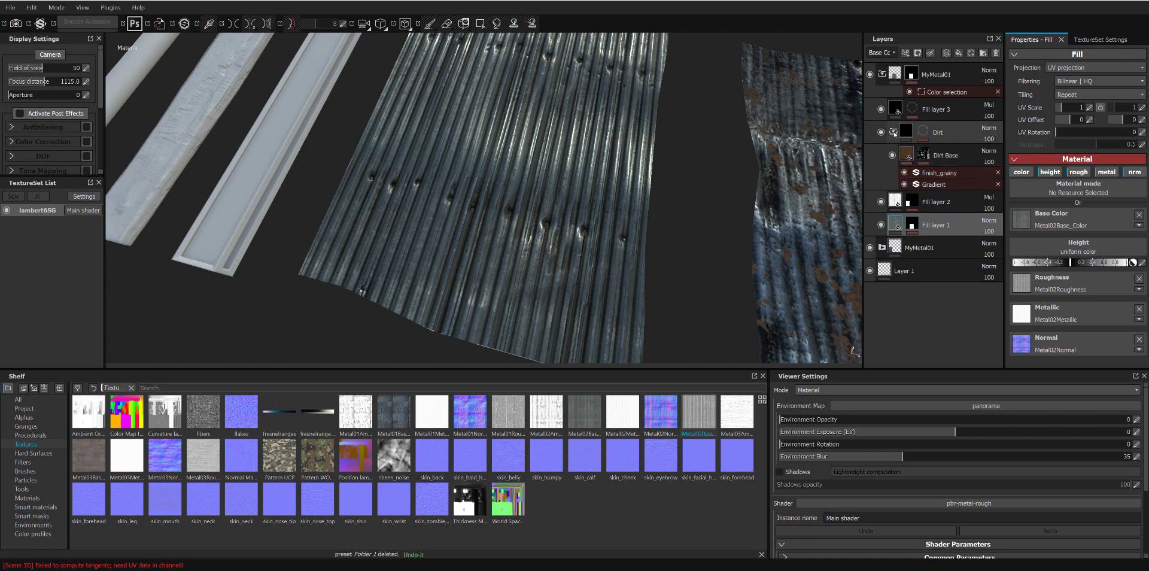
pyautogui.click(892, 131)
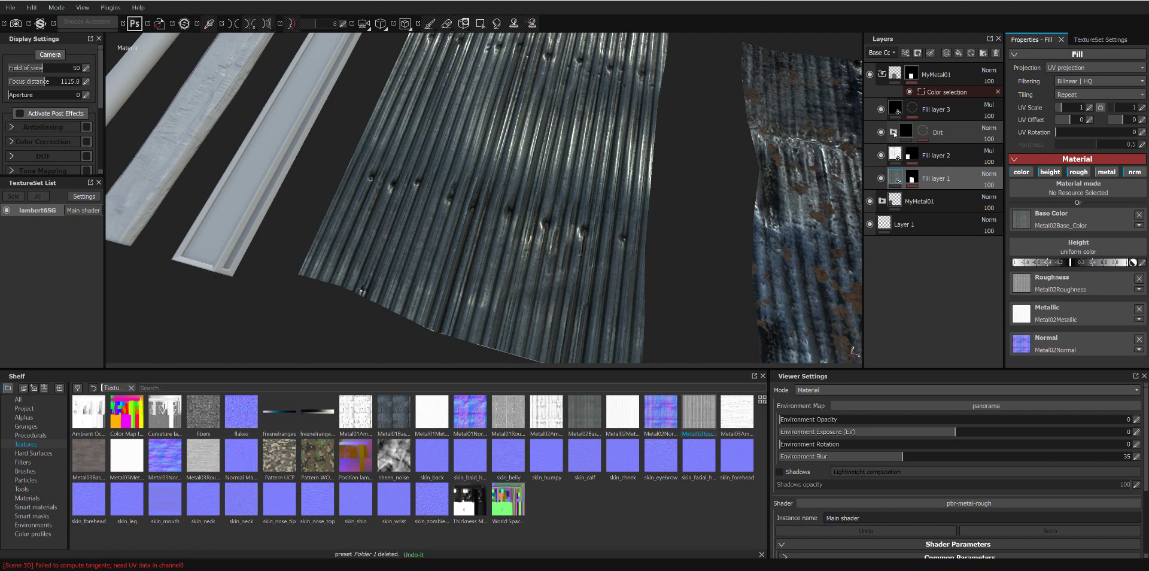
pyautogui.click(912, 154)
pyautogui.hotkey('ctrl', 'v')
pyautogui.click(925, 172)
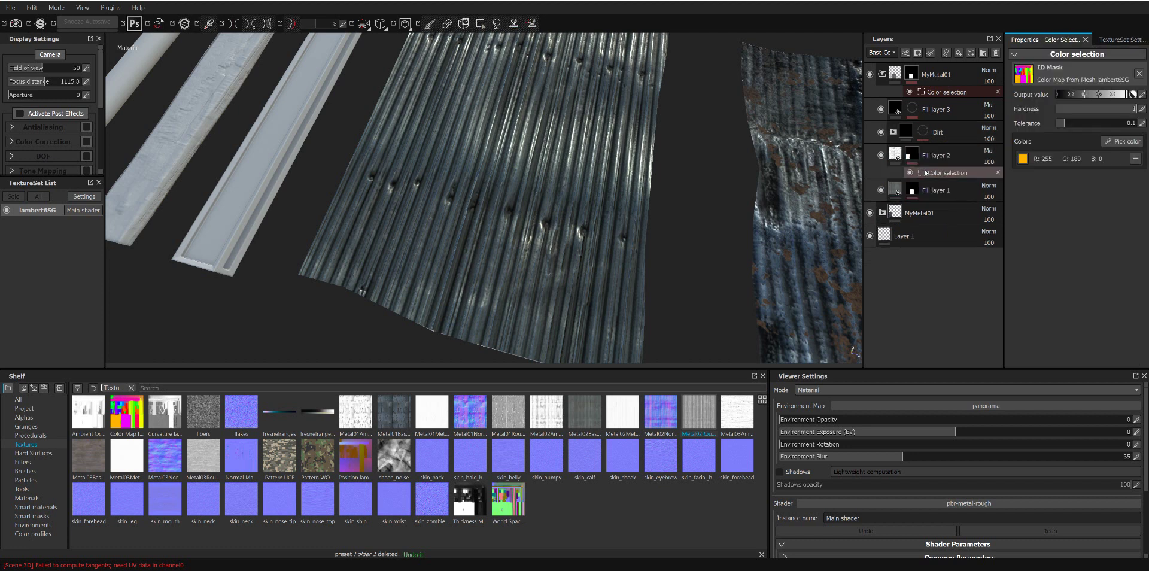
pyautogui.click(1122, 141)
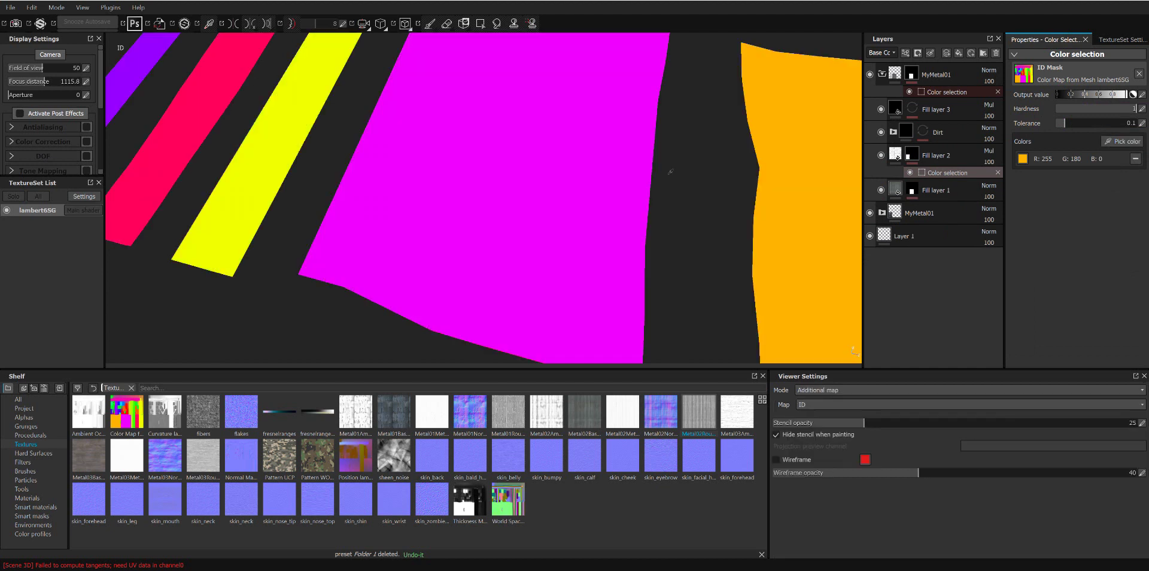
pyautogui.click(594, 167)
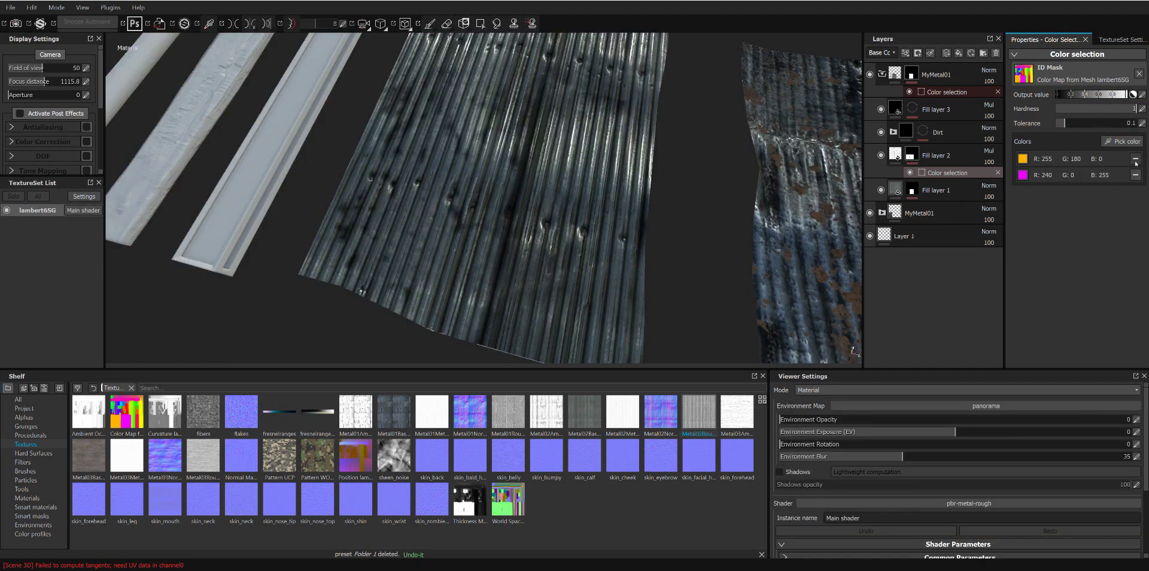
pyautogui.click(1135, 175)
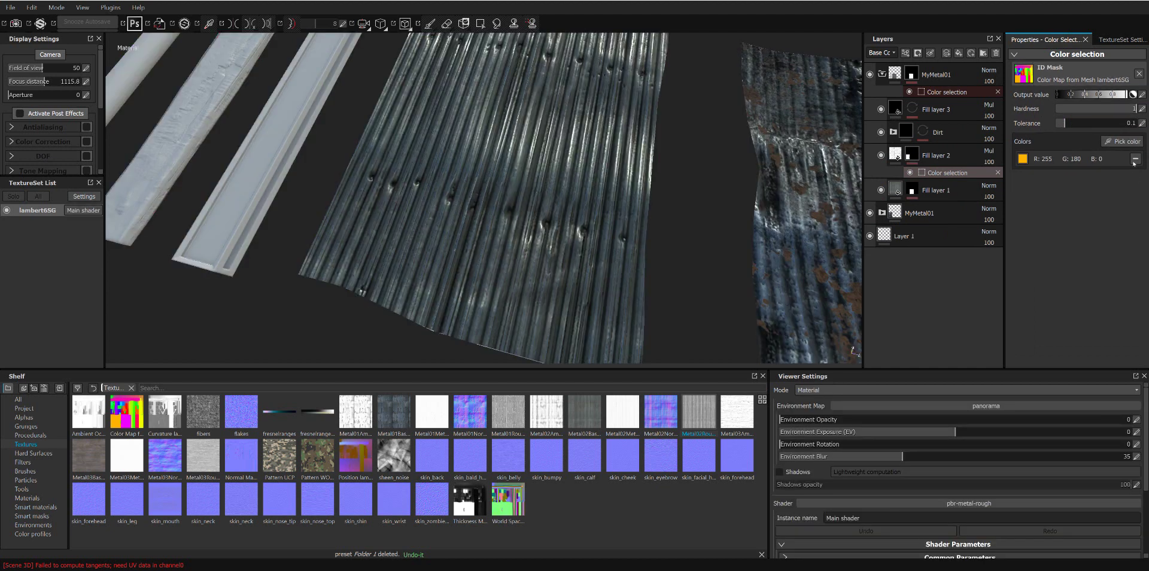
pyautogui.click(1135, 158)
pyautogui.click(1123, 141)
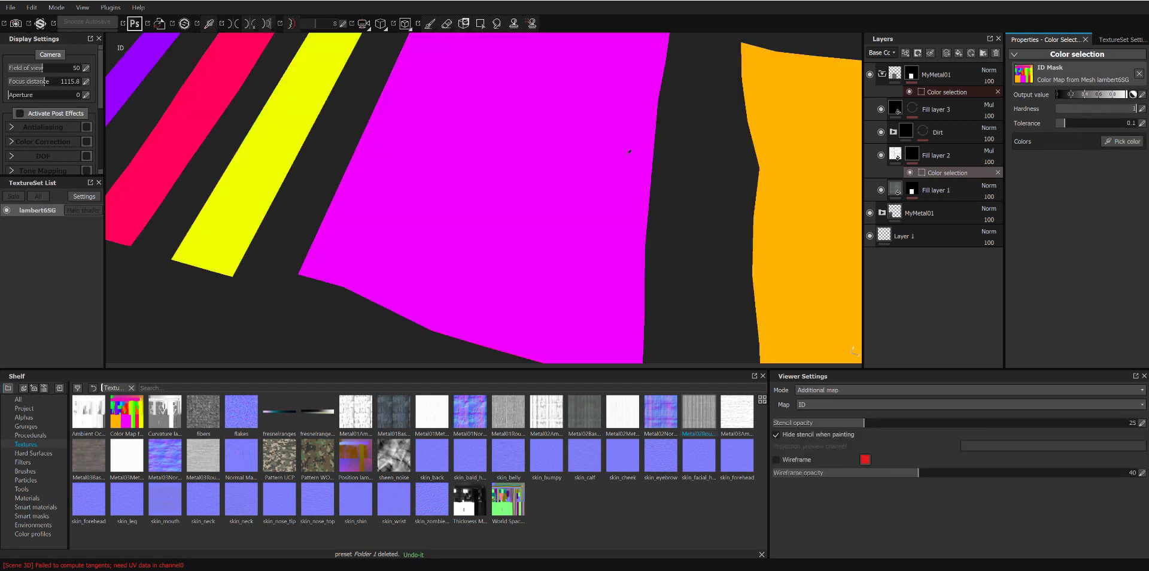
pyautogui.click(629, 151)
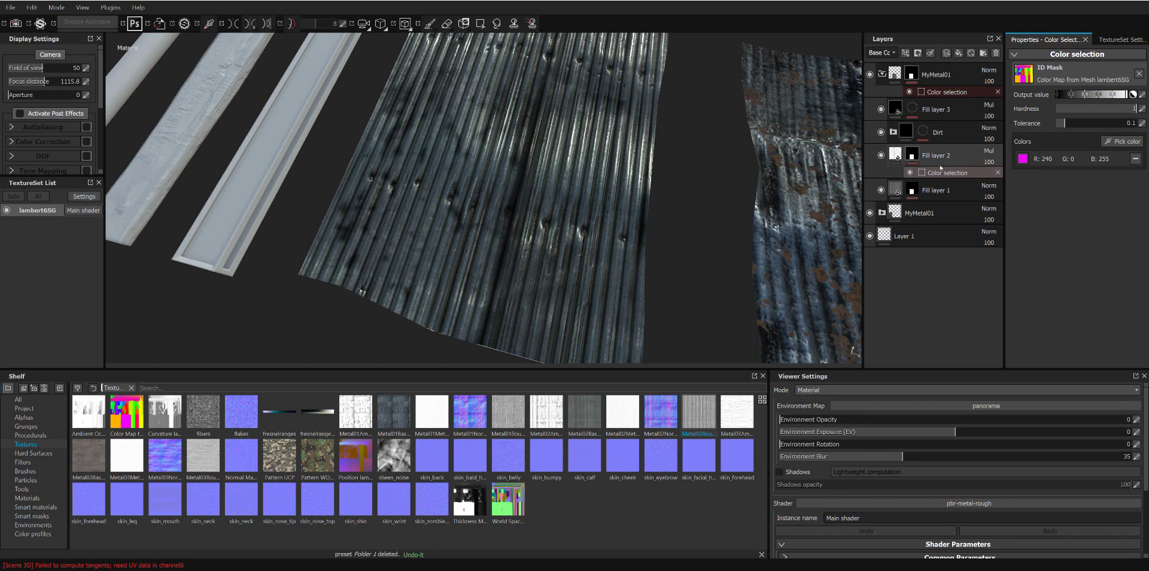
# Step: Review the Dirt folder, Fill layer 3's rust fill and Fill layer 1's settings
pyautogui.click(893, 131)
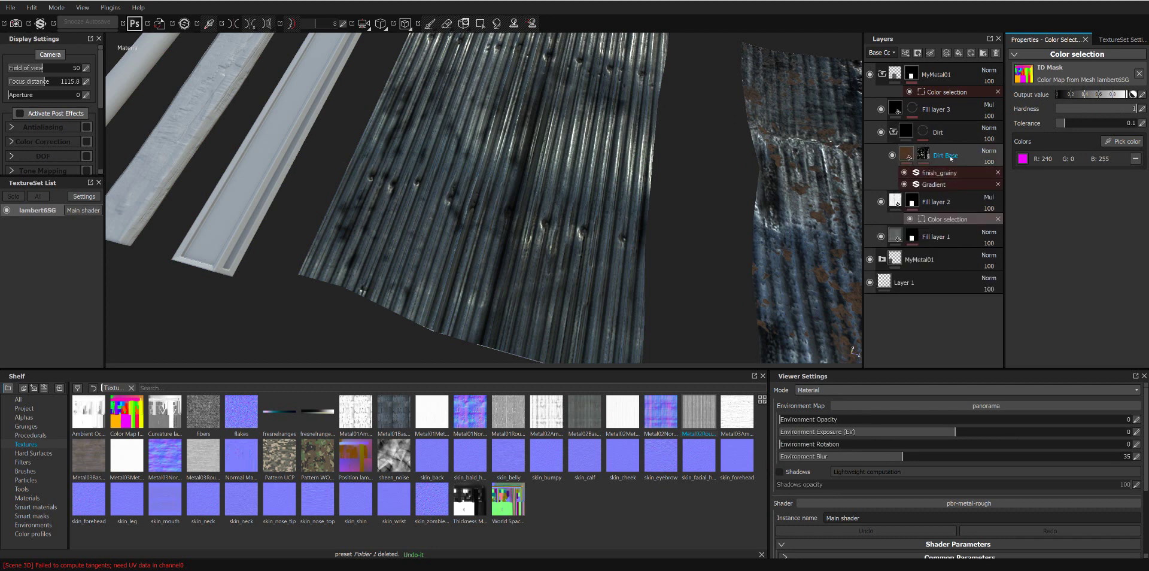
pyautogui.click(942, 202)
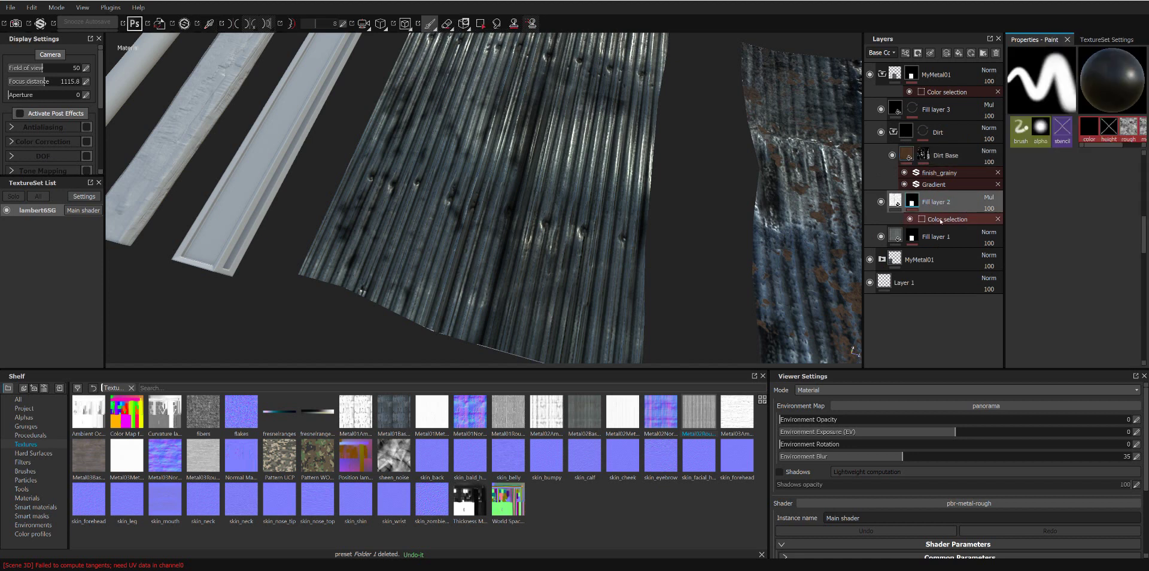
pyautogui.click(892, 111)
pyautogui.click(945, 92)
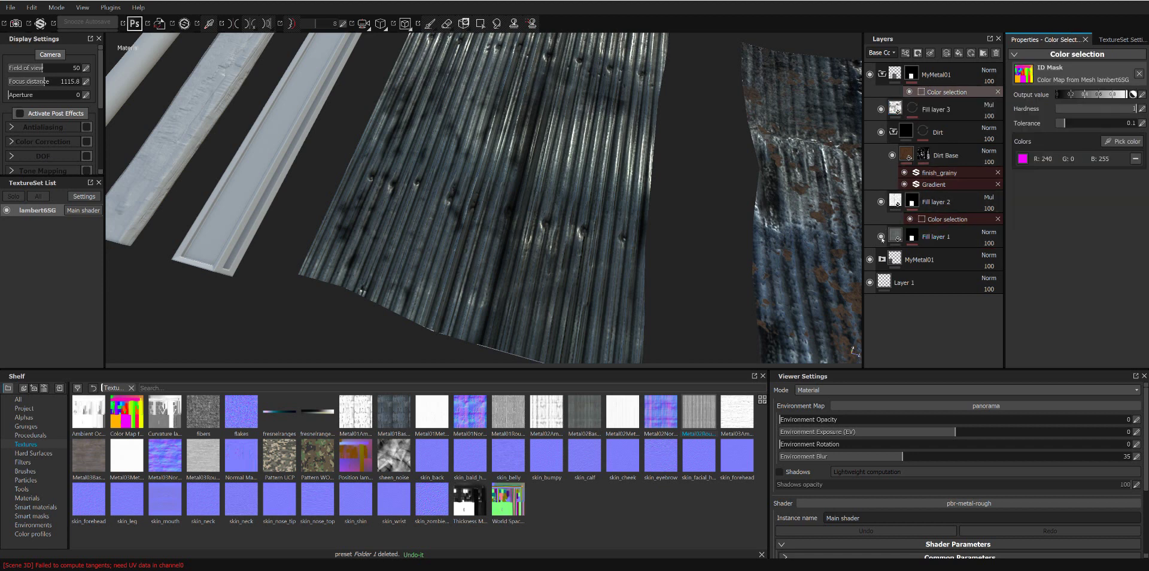
pyautogui.click(942, 238)
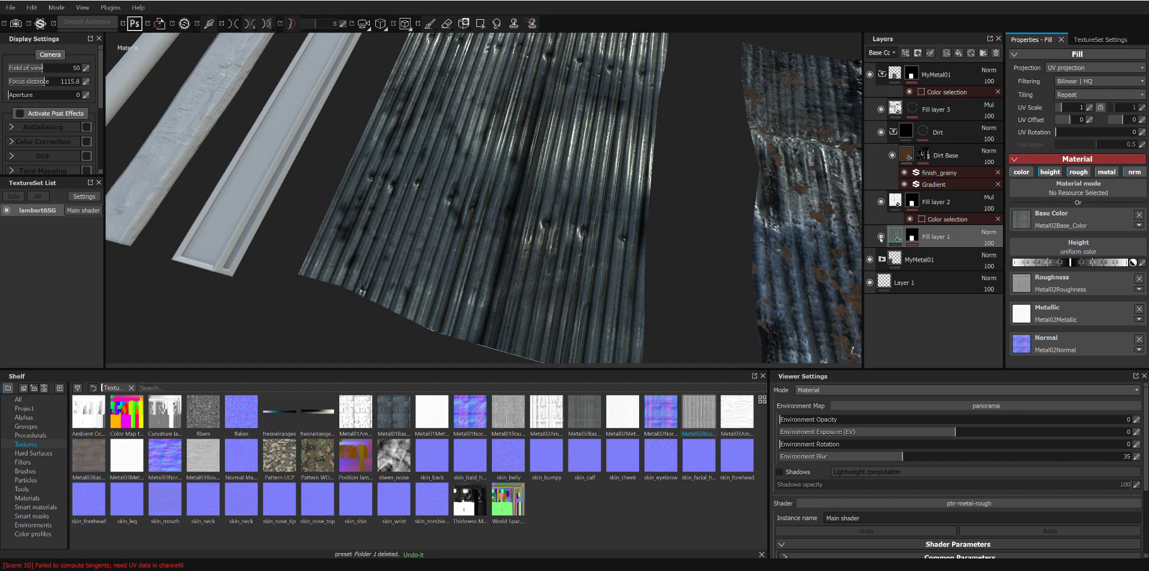
# Step: Expand the top MyMetal01 folder, inspect the Dirt Base fill and collapse Dirt
pyautogui.click(882, 75)
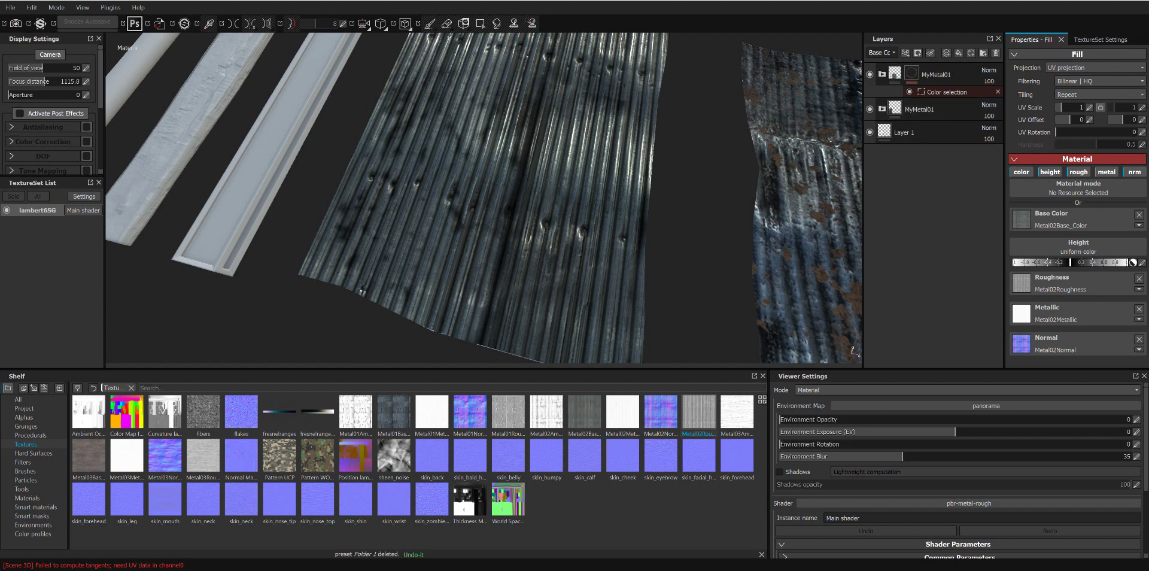
pyautogui.click(882, 109)
pyautogui.click(882, 108)
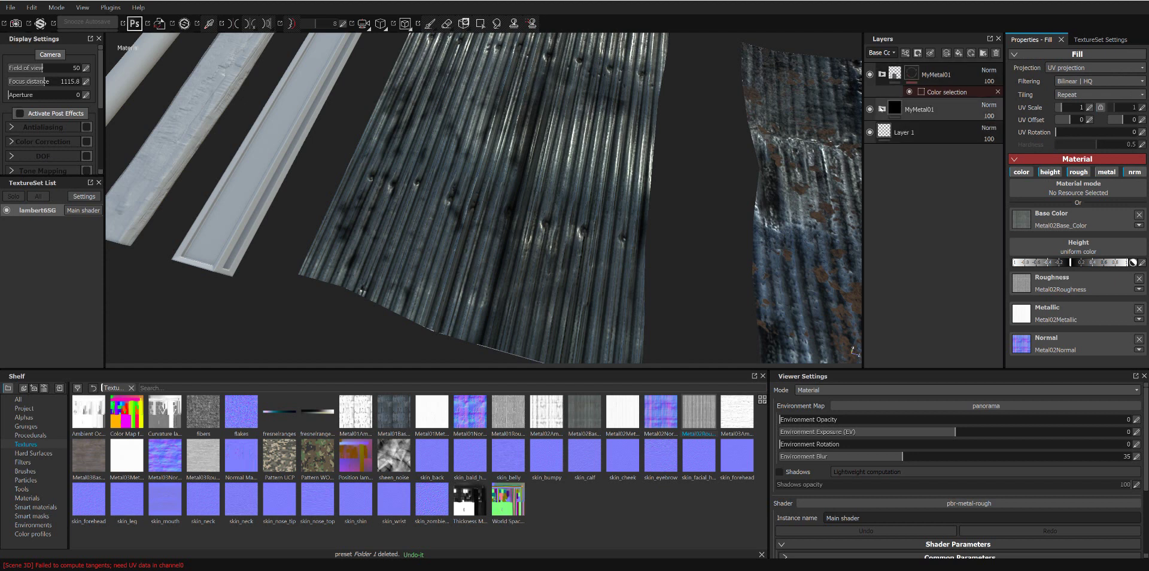
pyautogui.click(881, 75)
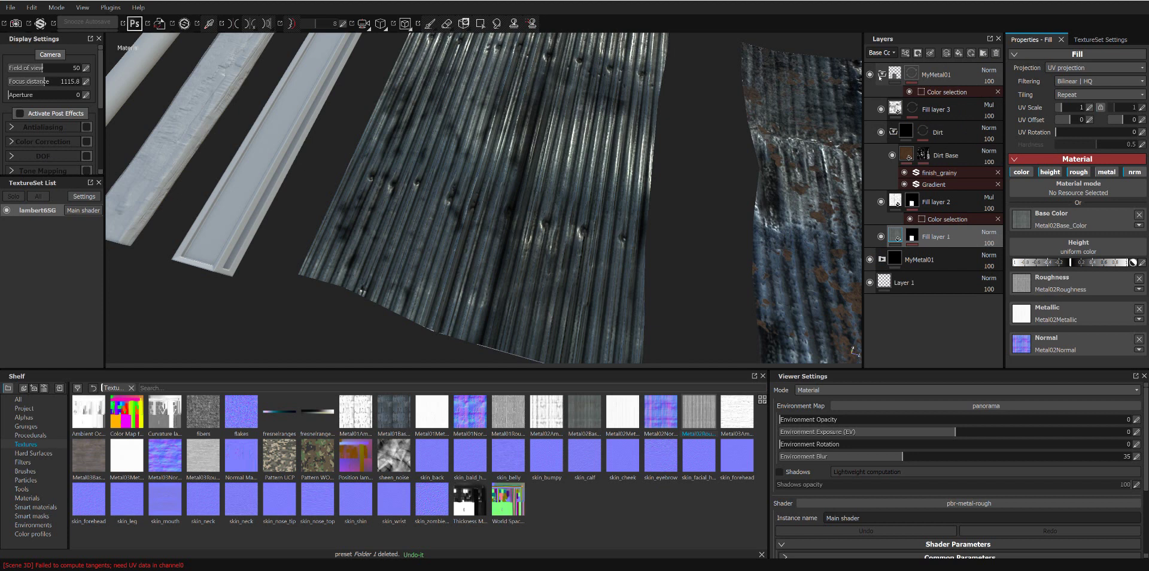
pyautogui.click(881, 74)
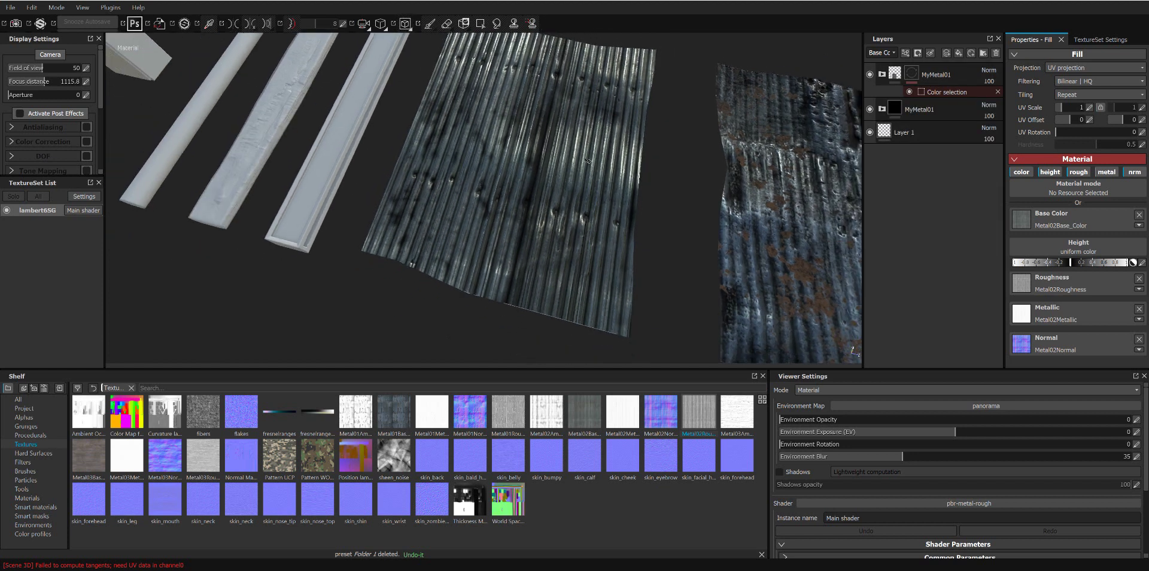
pyautogui.click(882, 75)
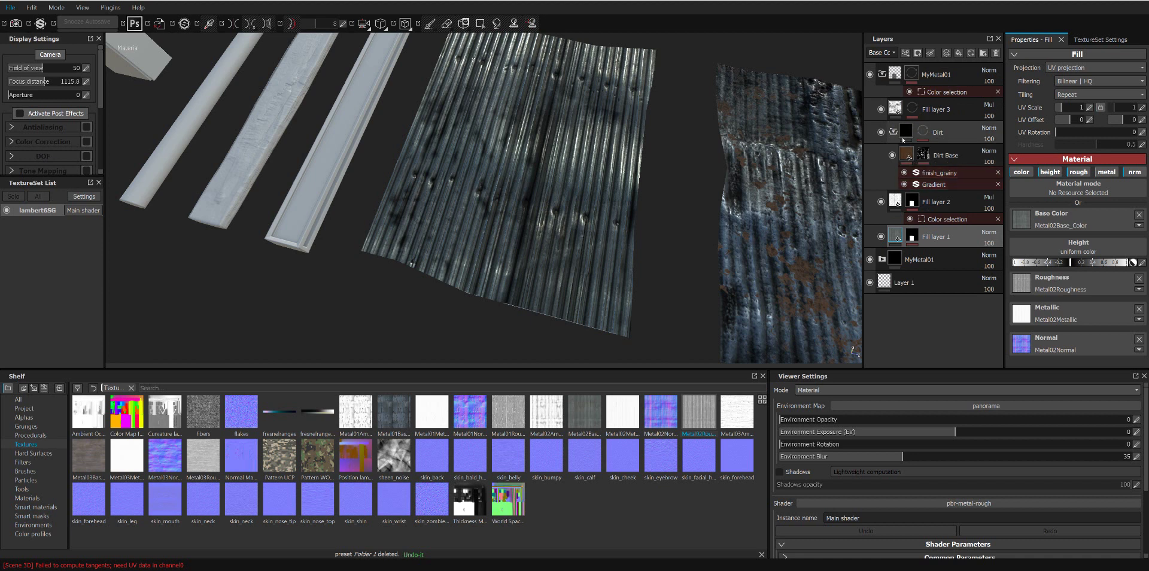
pyautogui.click(906, 131)
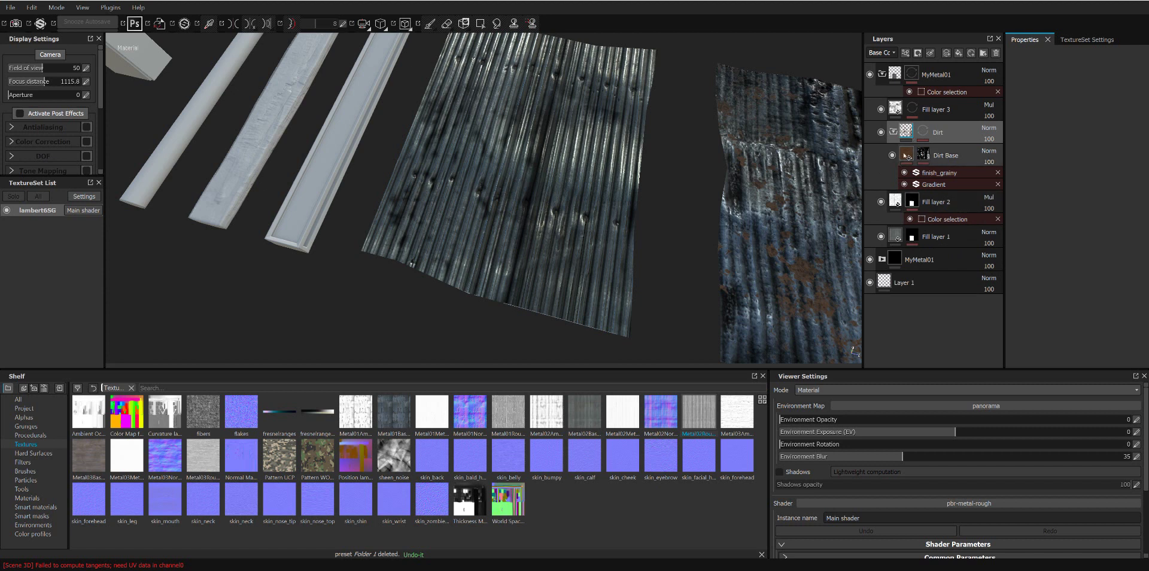
pyautogui.click(904, 154)
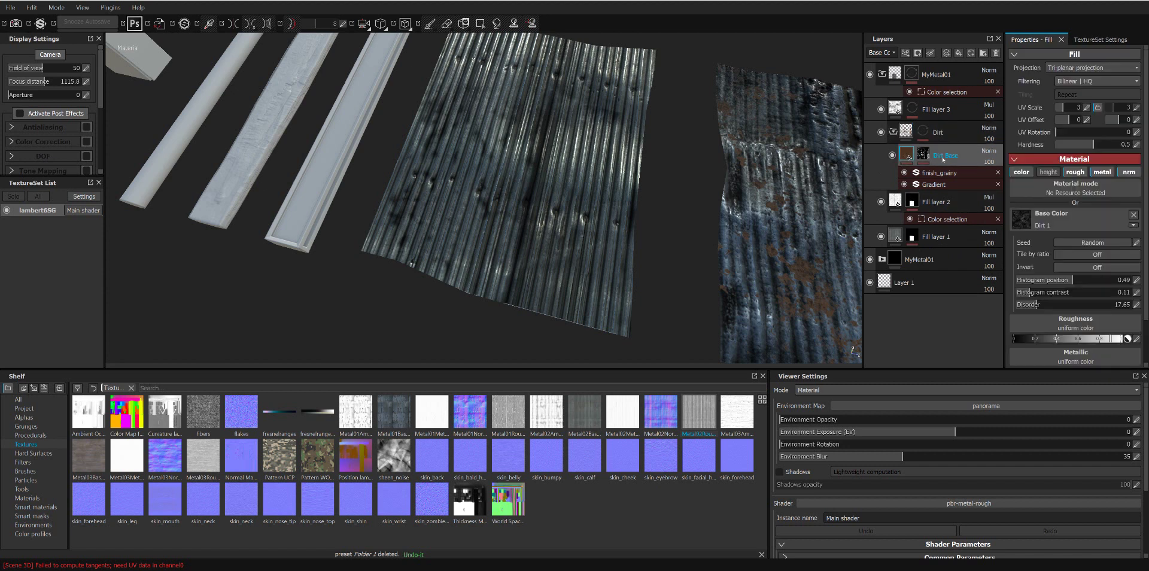
pyautogui.click(893, 132)
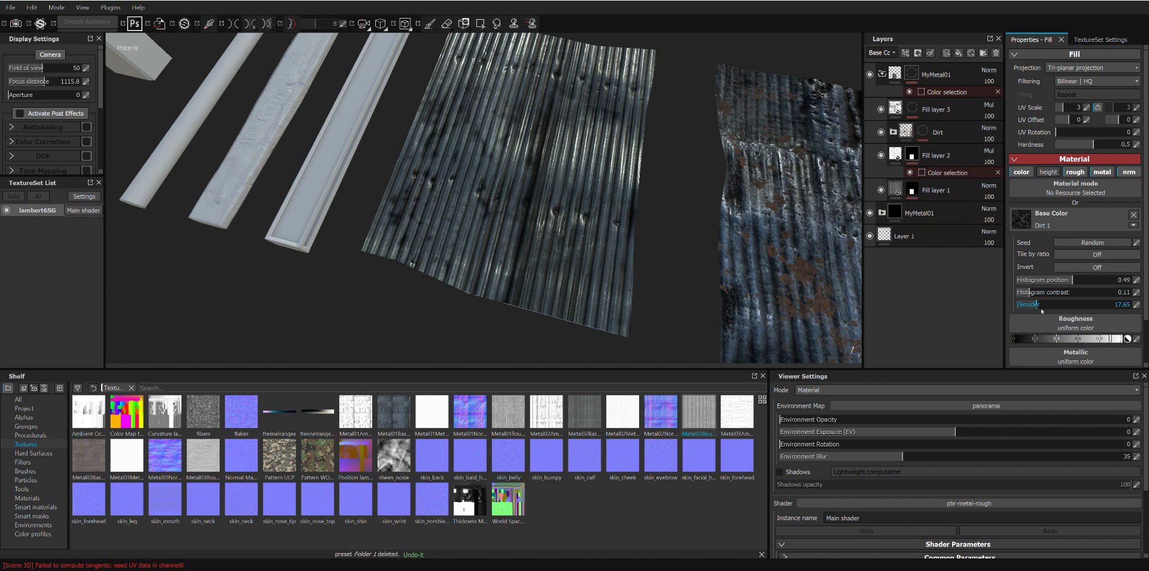
# Step: Review Fill layers 2 and 1, then undo the newly added Fill layer 4
pyautogui.scroll(-2, 1042, 310)
pyautogui.scroll(2, 1040, 309)
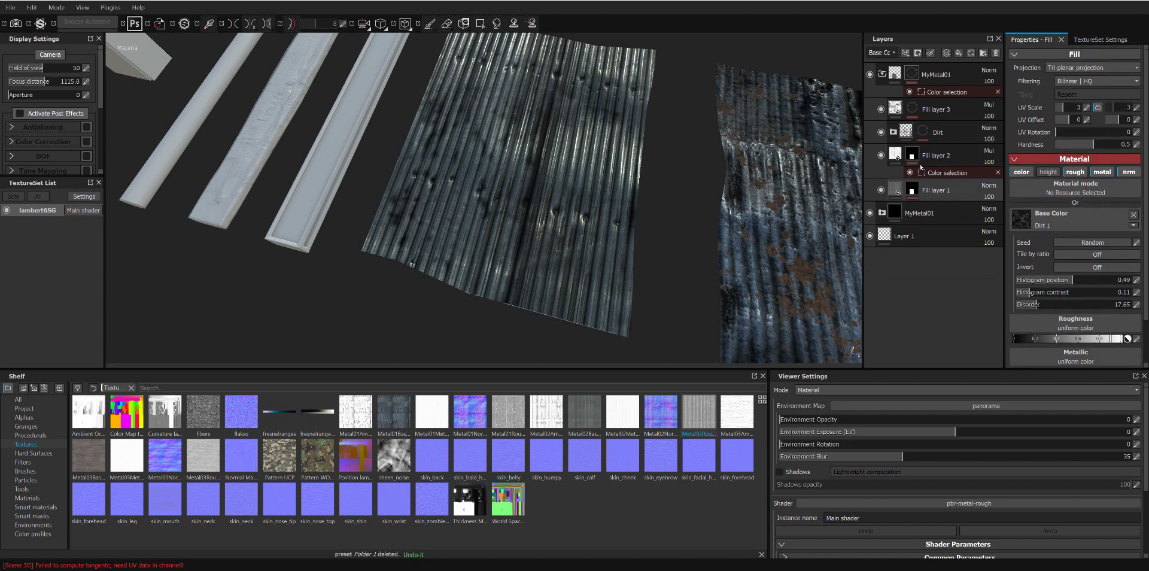
pyautogui.click(942, 174)
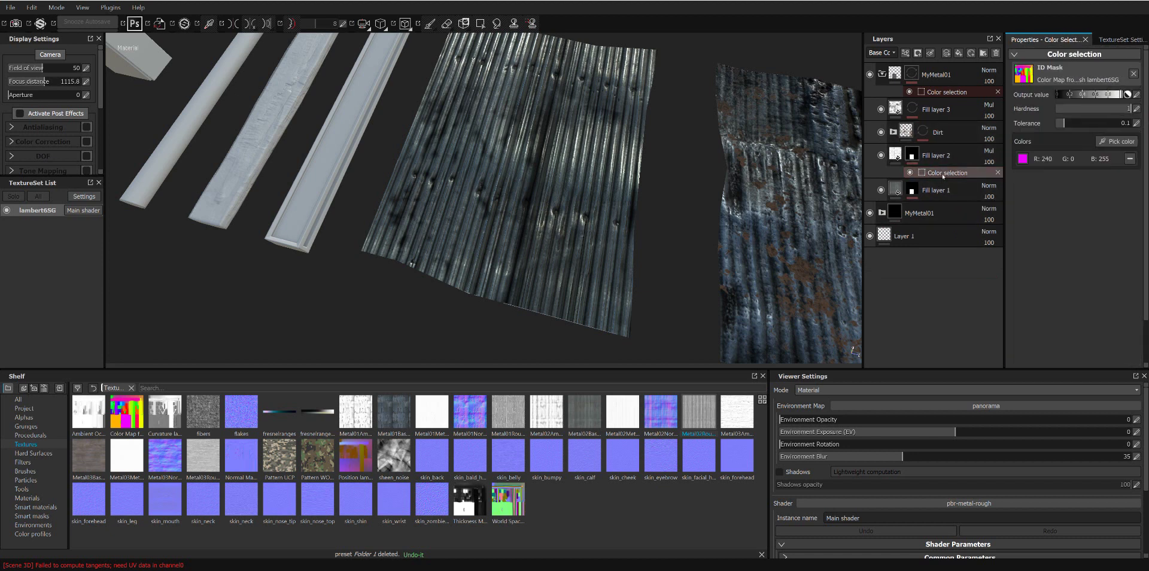
pyautogui.click(894, 190)
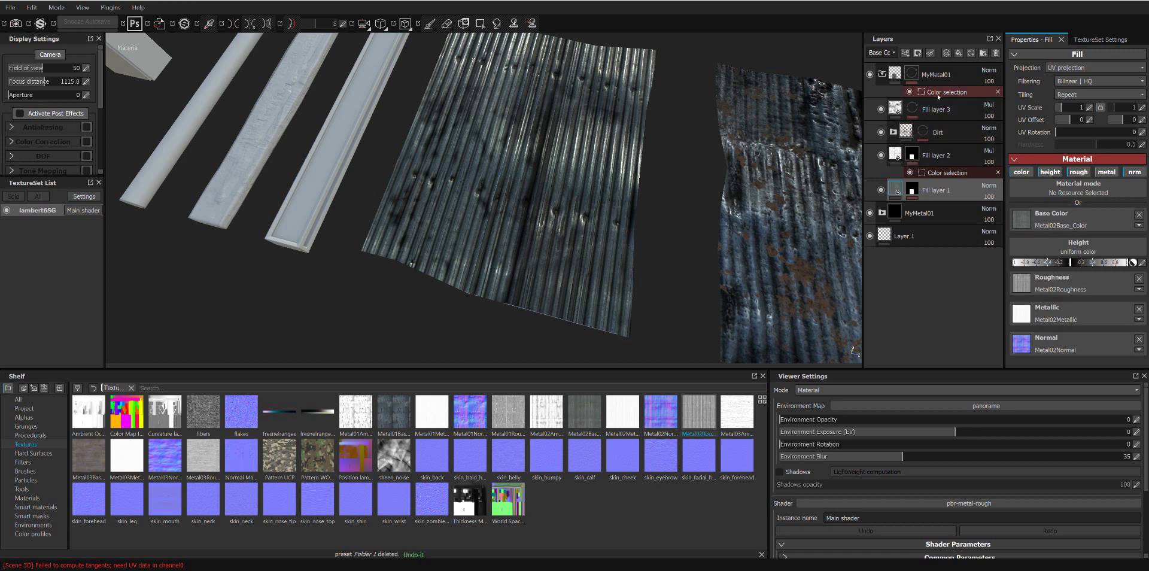
pyautogui.click(937, 131)
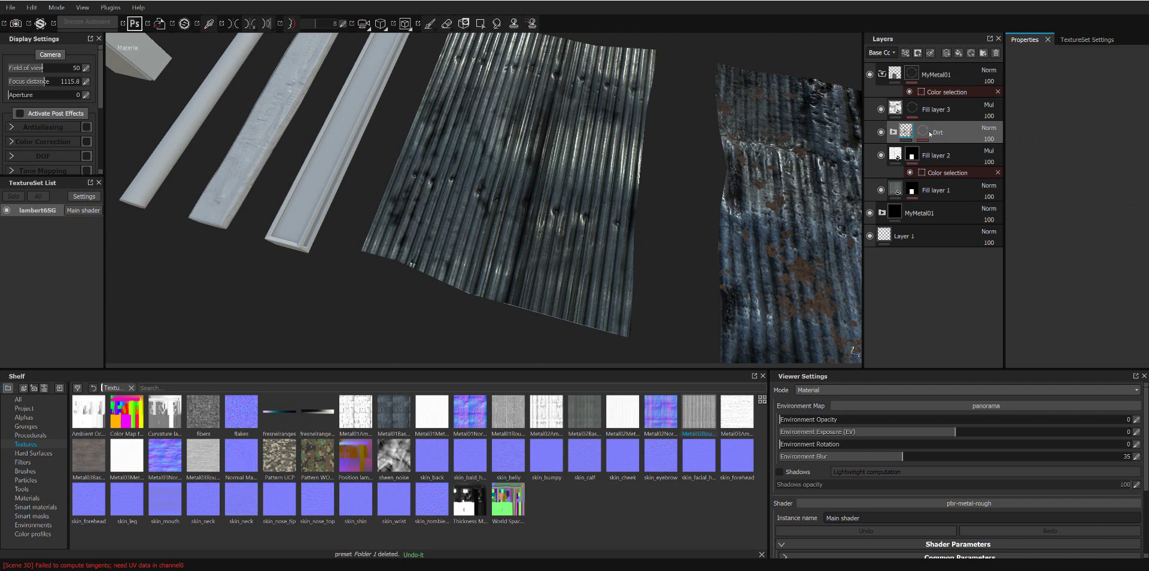
pyautogui.moveTo(594, 154)
pyautogui.keyDown('alt'); pyautogui.mouseDown()
pyautogui.moveTo(752, 149)
pyautogui.moveTo(711, 96)
pyautogui.moveTo(680, 90)
pyautogui.moveTo(666, 180)
pyautogui.moveTo(682, 185)
pyautogui.moveTo(799, 104)
pyautogui.mouseUp(); pyautogui.keyUp('alt')
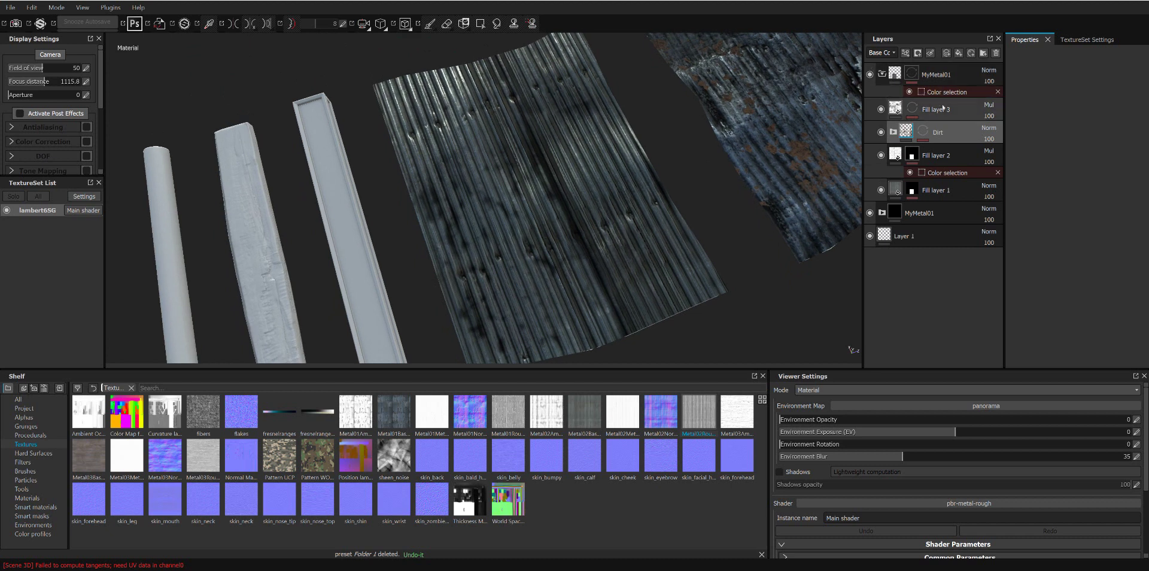
pyautogui.click(937, 111)
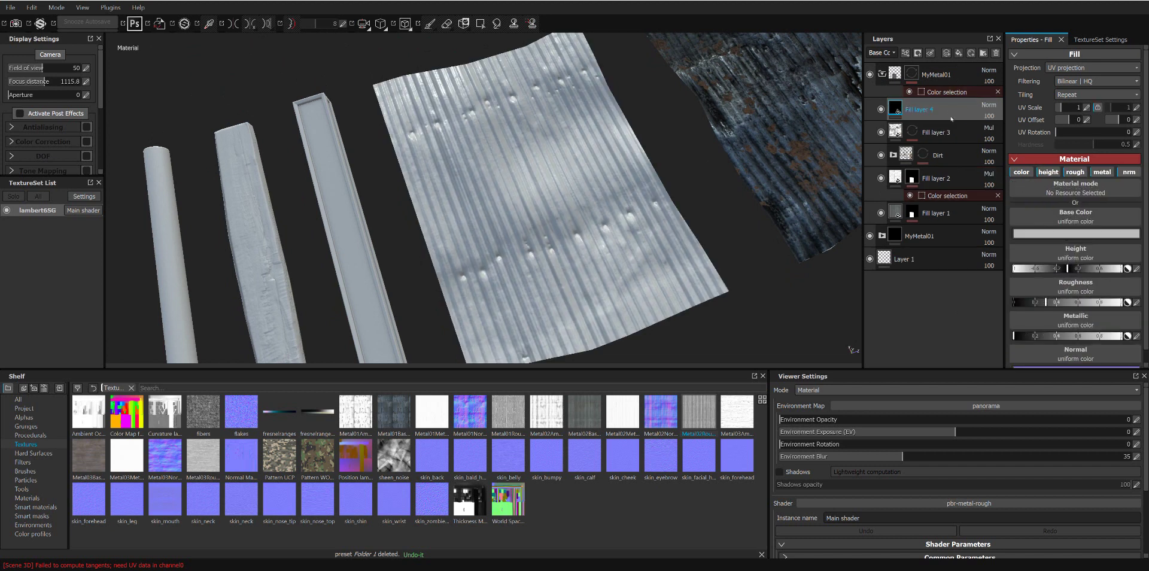
pyautogui.doubleClick(940, 113)
pyautogui.hotkey('ctrl', 'z')
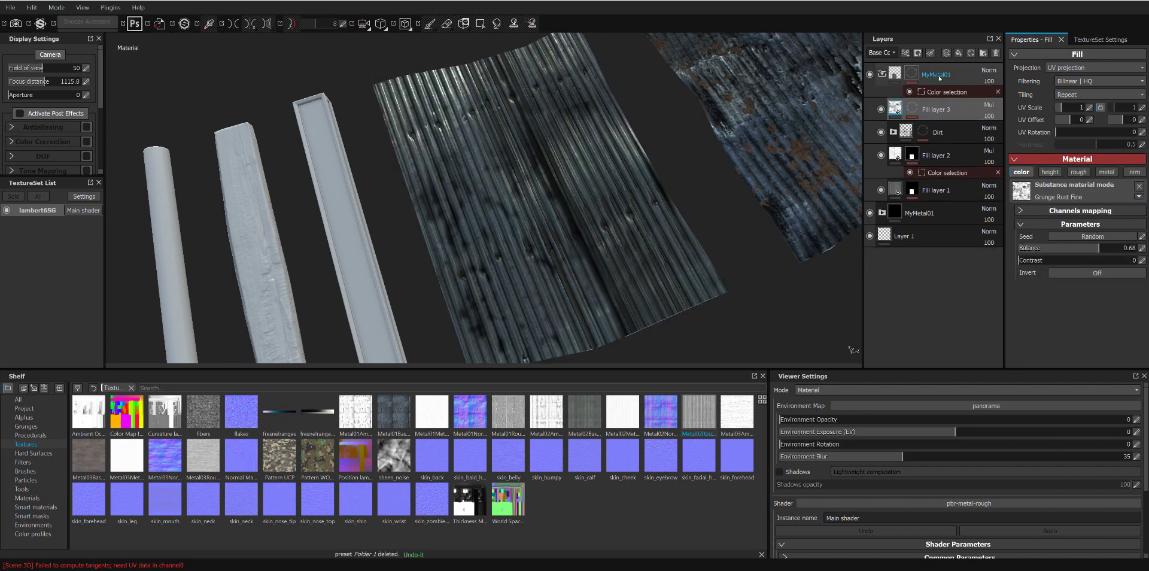
# Step: Add a Filter effect to the MyMetal01 mask and browse the filter list without choosing one
pyautogui.rightClick(938, 75)
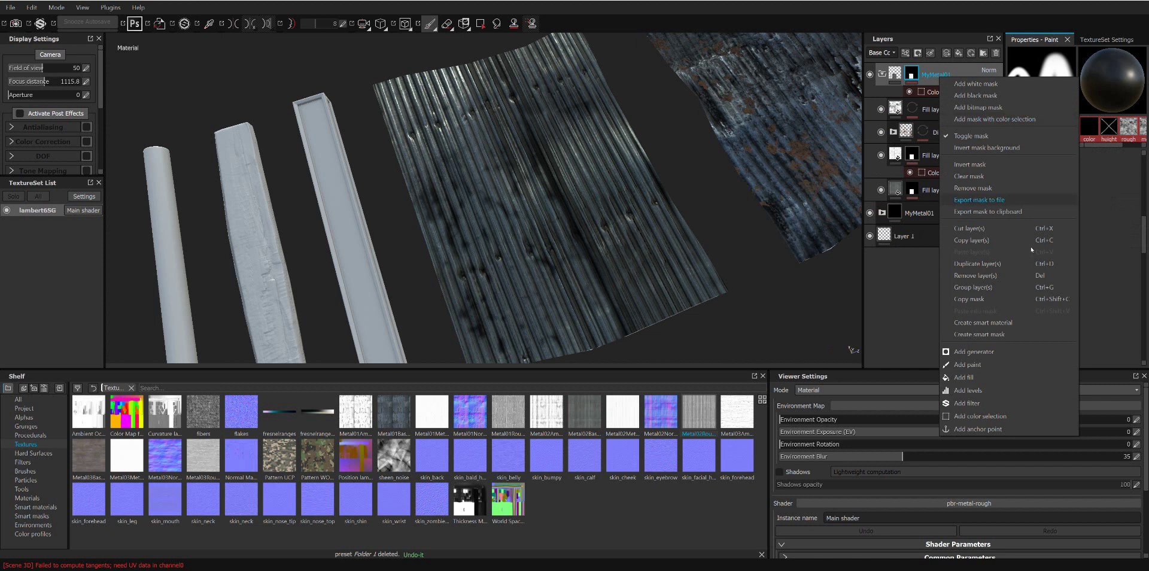
pyautogui.click(997, 404)
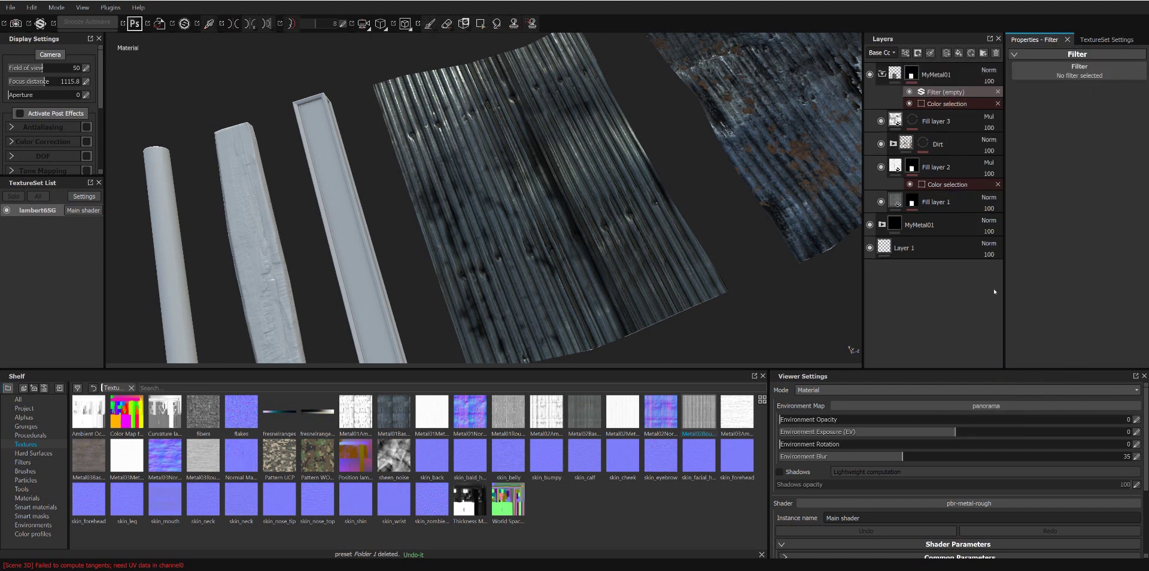
pyautogui.click(1080, 68)
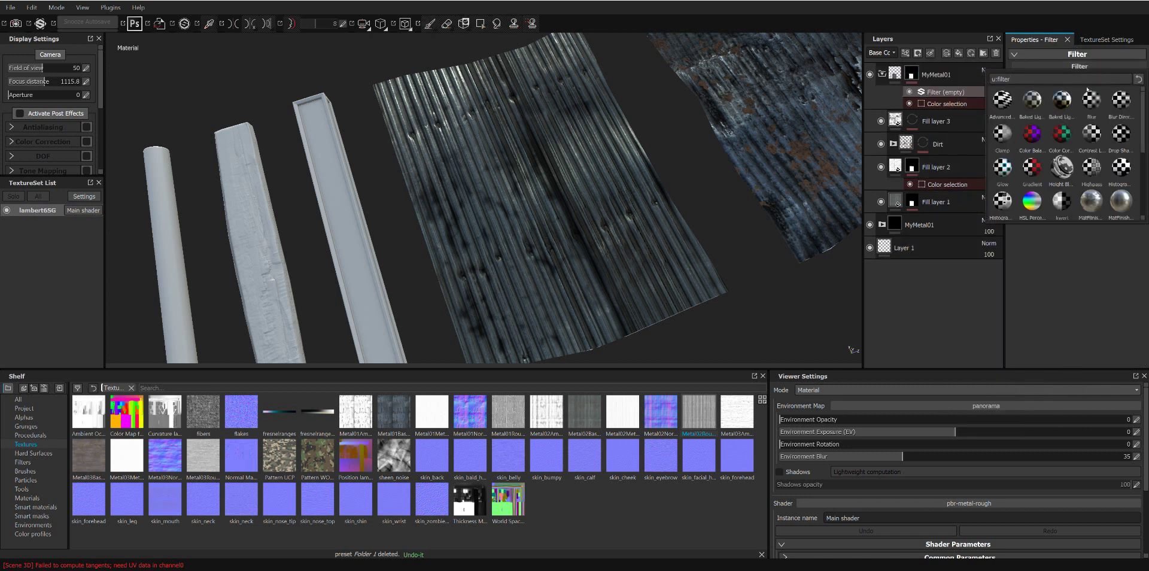
pyautogui.moveTo(1061, 204)
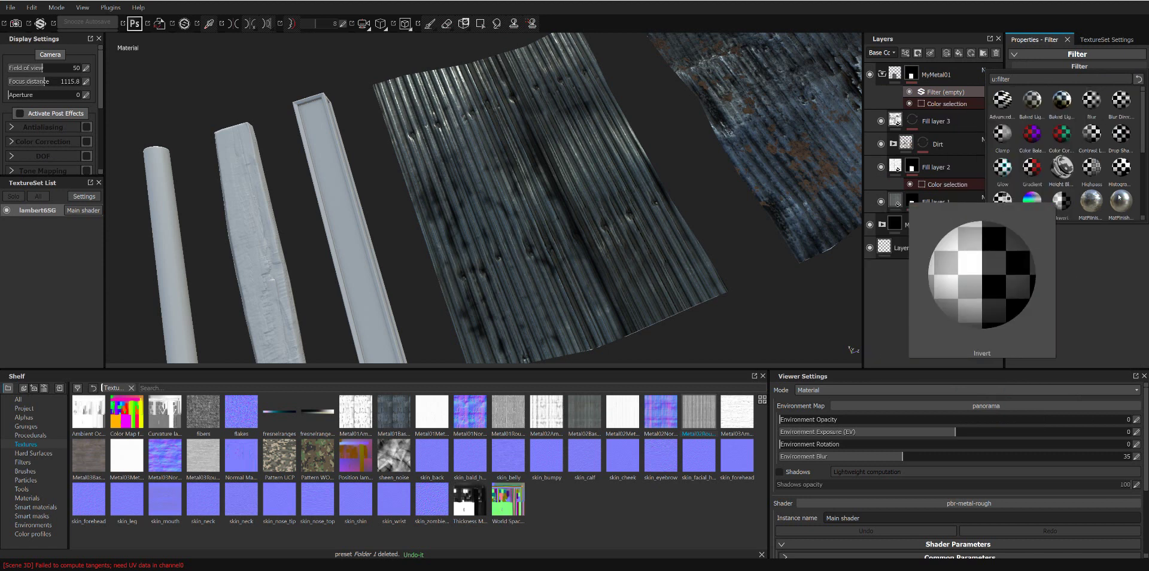
pyautogui.scroll(-1, 1137, 156)
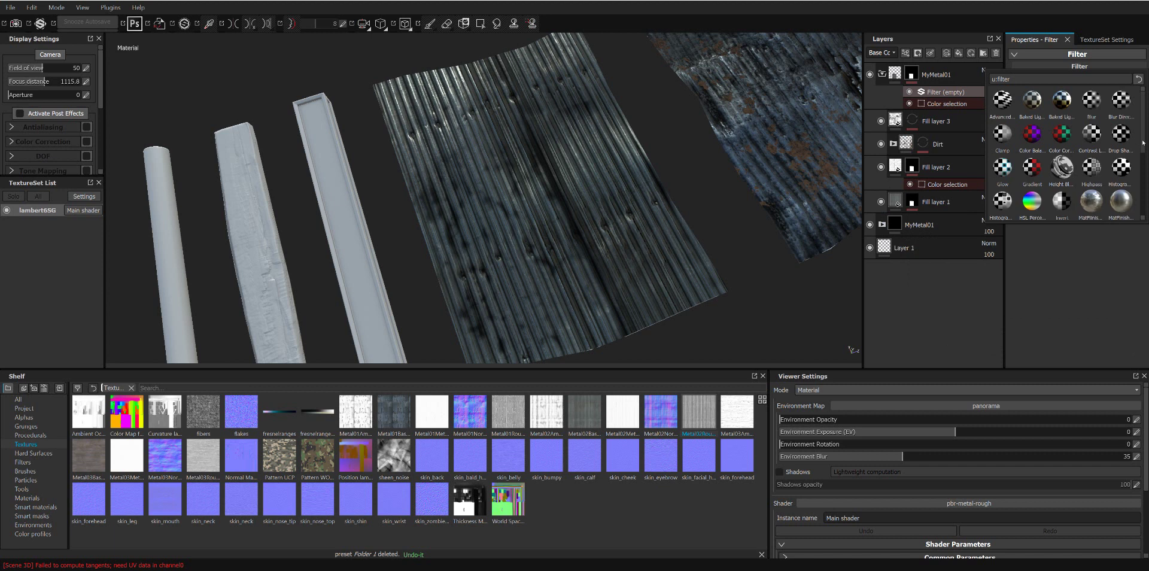
pyautogui.scroll(-1, 1137, 168)
pyautogui.scroll(-1, 1136, 176)
pyautogui.scroll(-1, 1135, 185)
pyautogui.scroll(-1, 1133, 194)
pyautogui.scroll(-1, 1133, 195)
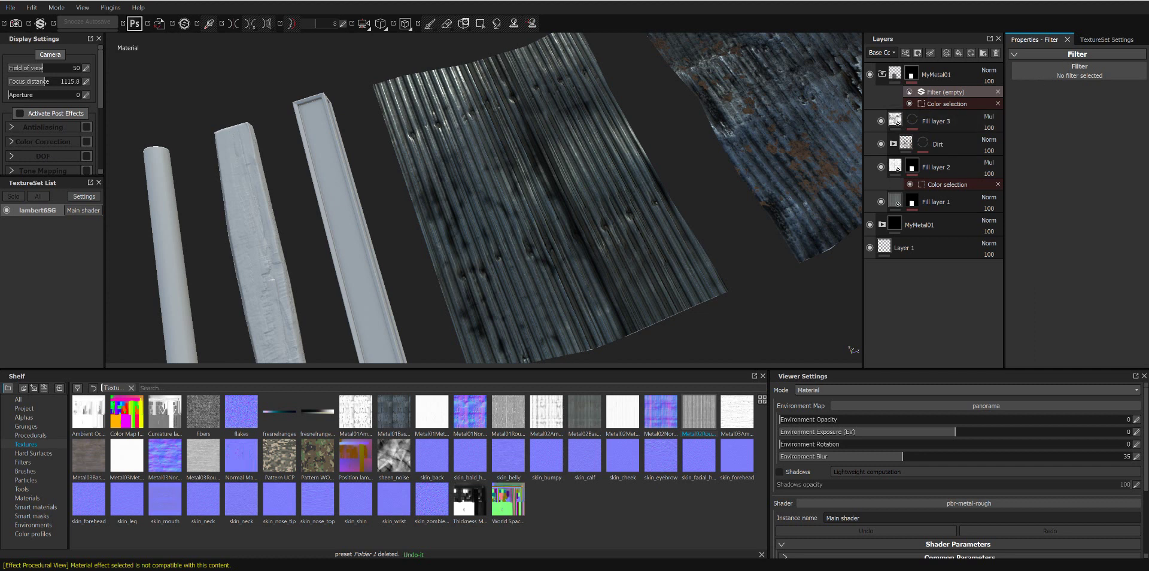
pyautogui.click(1061, 73)
pyautogui.scroll(-3, 1070, 185)
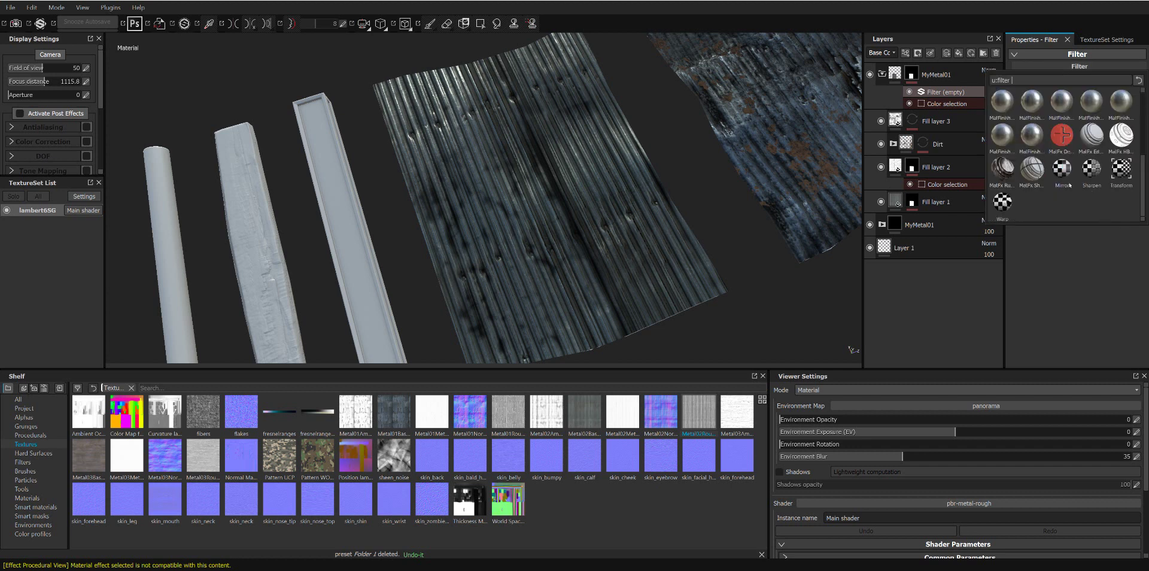
pyautogui.click(1003, 175)
pyautogui.click(1077, 71)
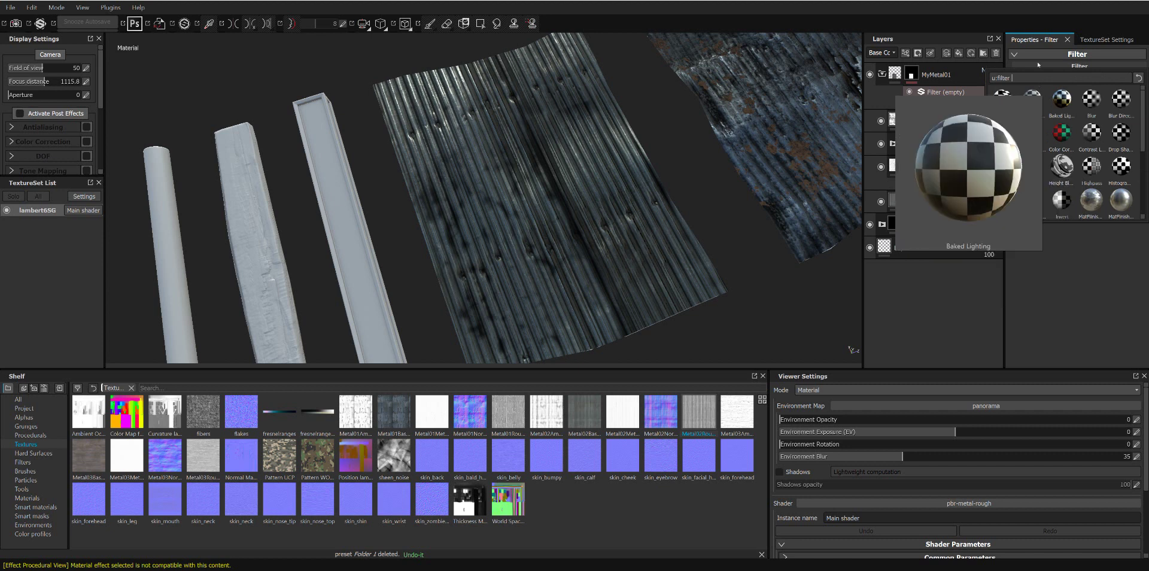
pyautogui.click(957, 38)
# Step: Add a Levels effect to the mask, then delete the Levels and empty Filter effects
pyautogui.click(911, 73)
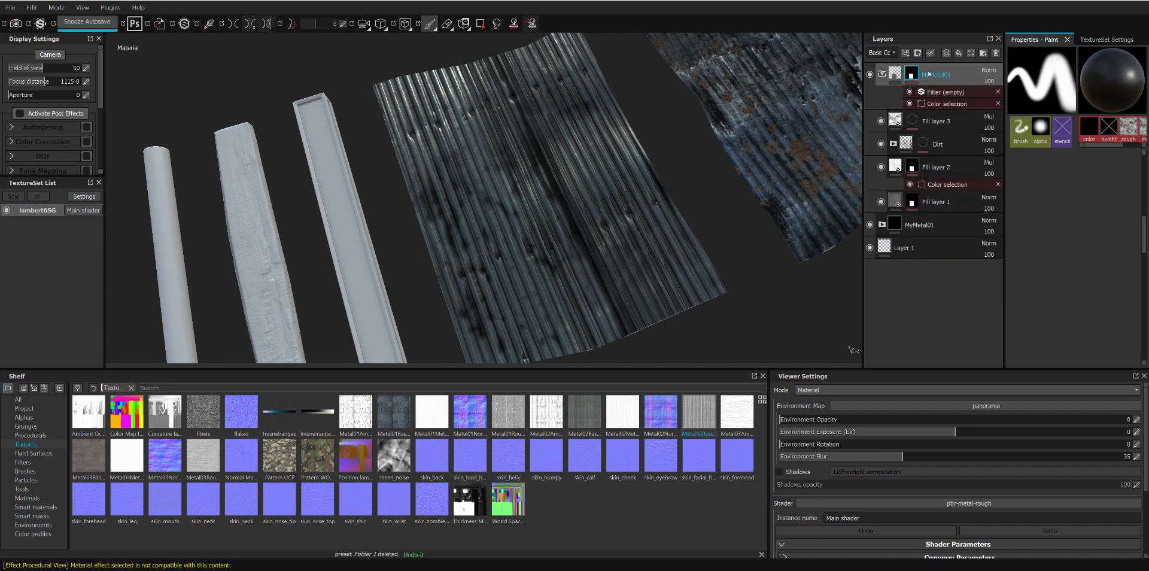
pyautogui.rightClick(927, 71)
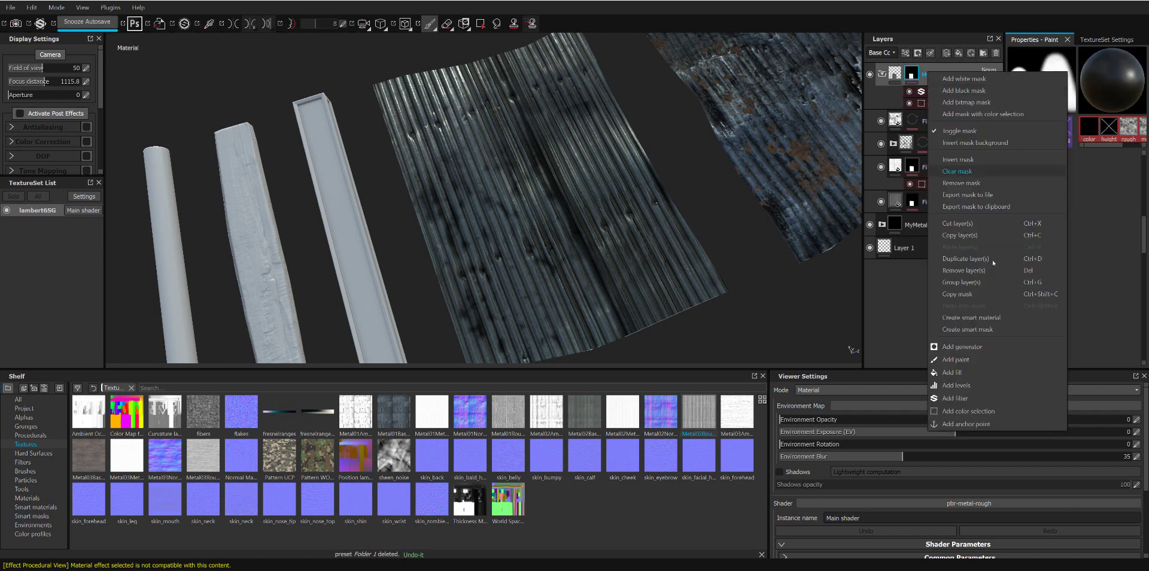
pyautogui.click(975, 387)
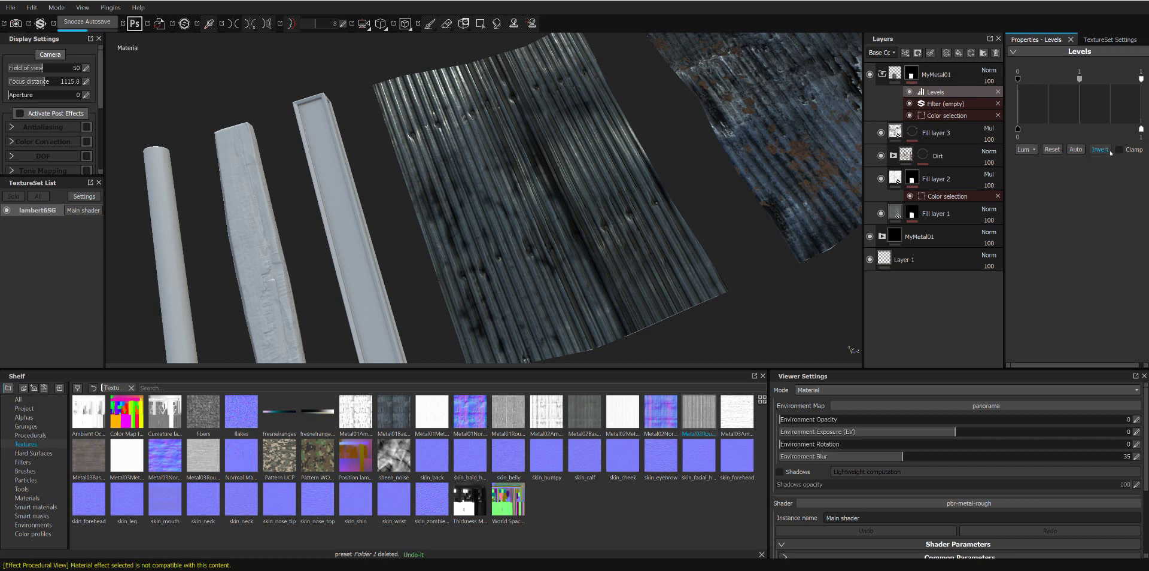
pyautogui.click(998, 92)
pyautogui.click(998, 92)
pyautogui.rightClick(953, 73)
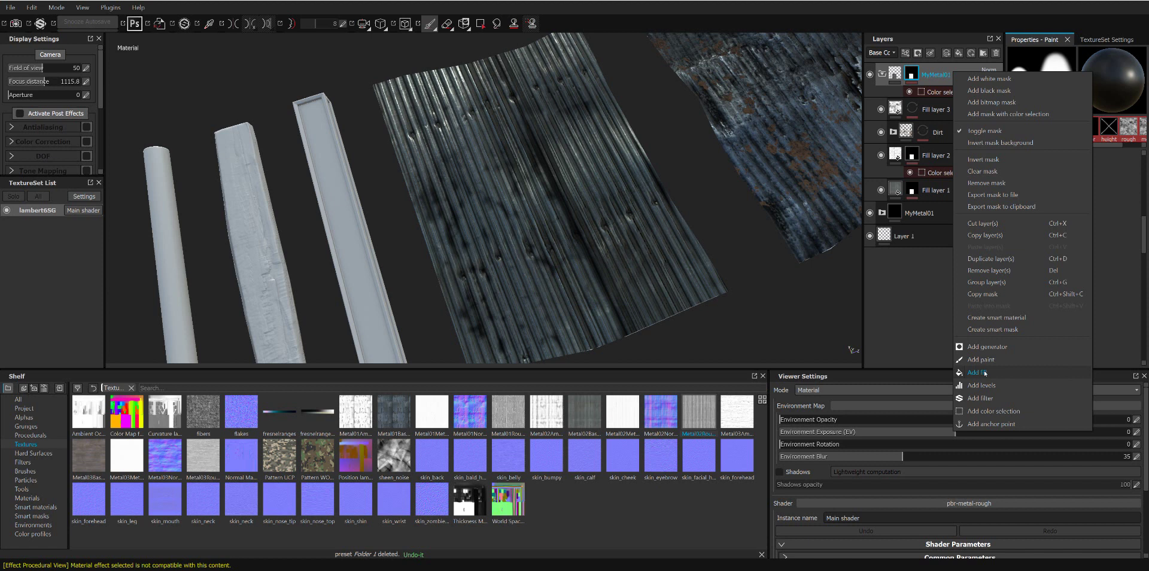
pyautogui.click(1002, 374)
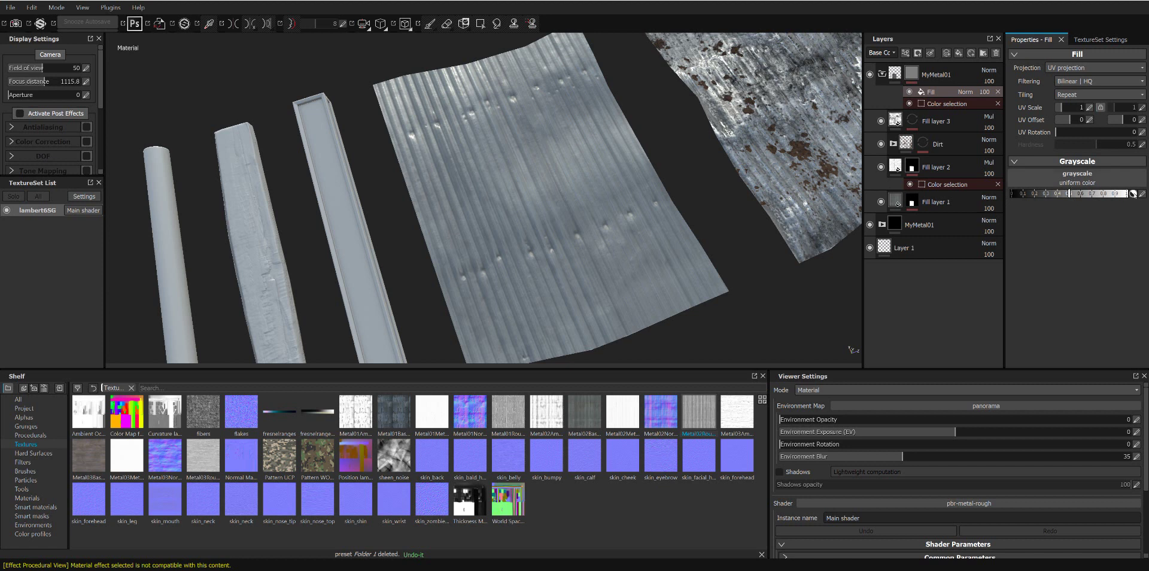
pyautogui.click(1095, 179)
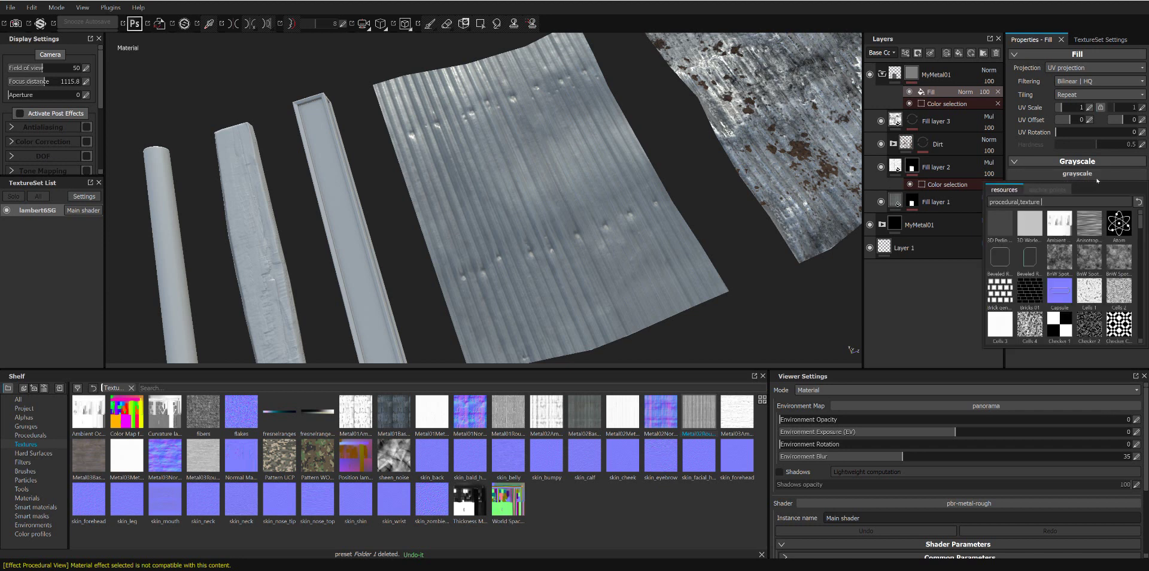
pyautogui.click(935, 317)
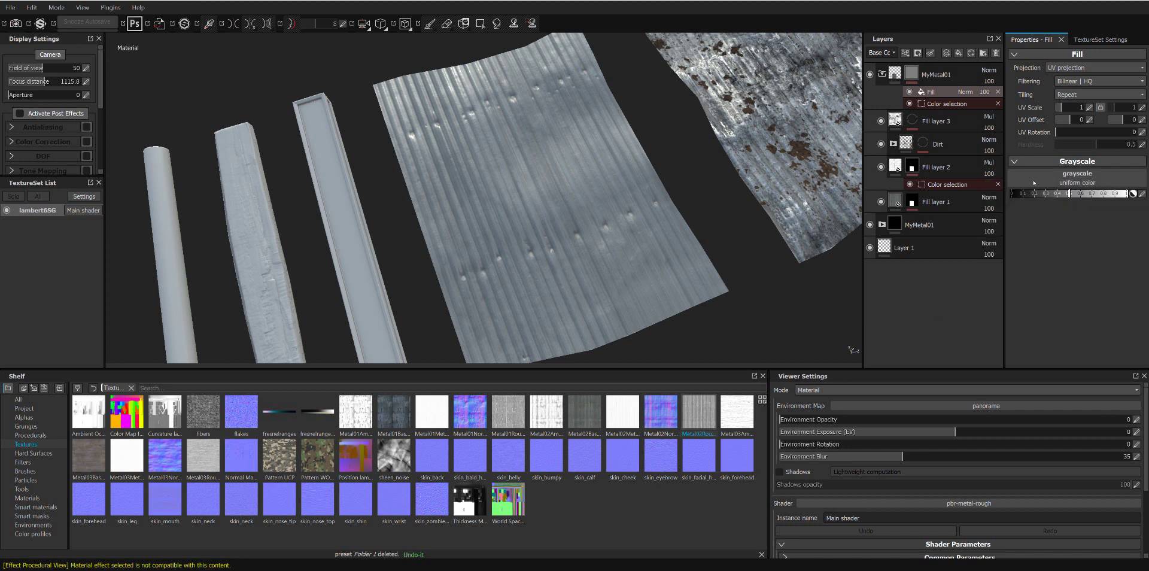
pyautogui.click(965, 92)
pyautogui.click(982, 163)
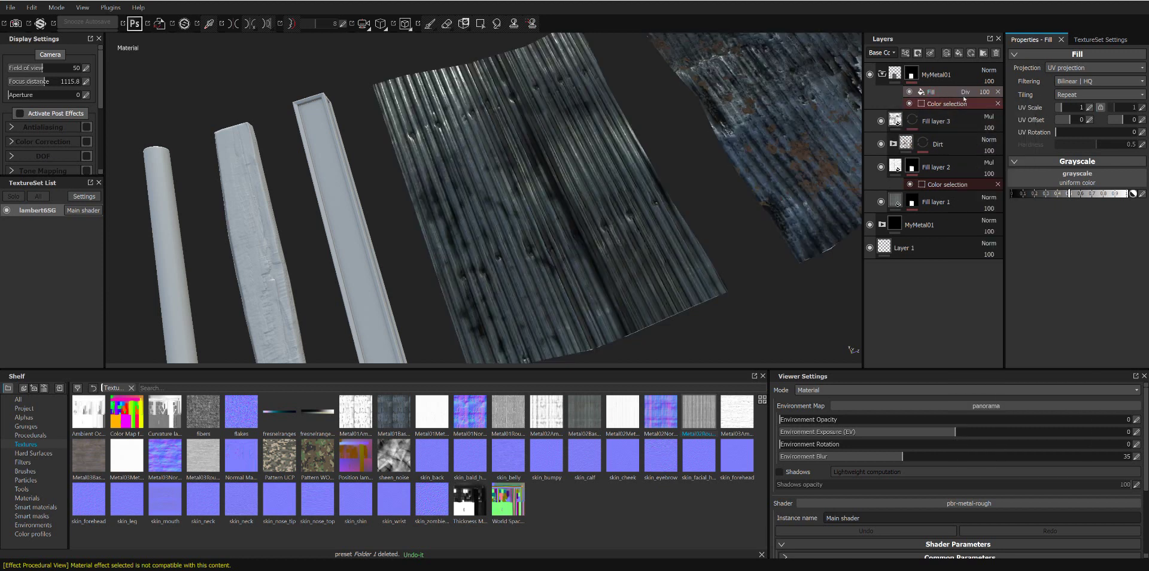
pyautogui.click(965, 91)
pyautogui.click(980, 152)
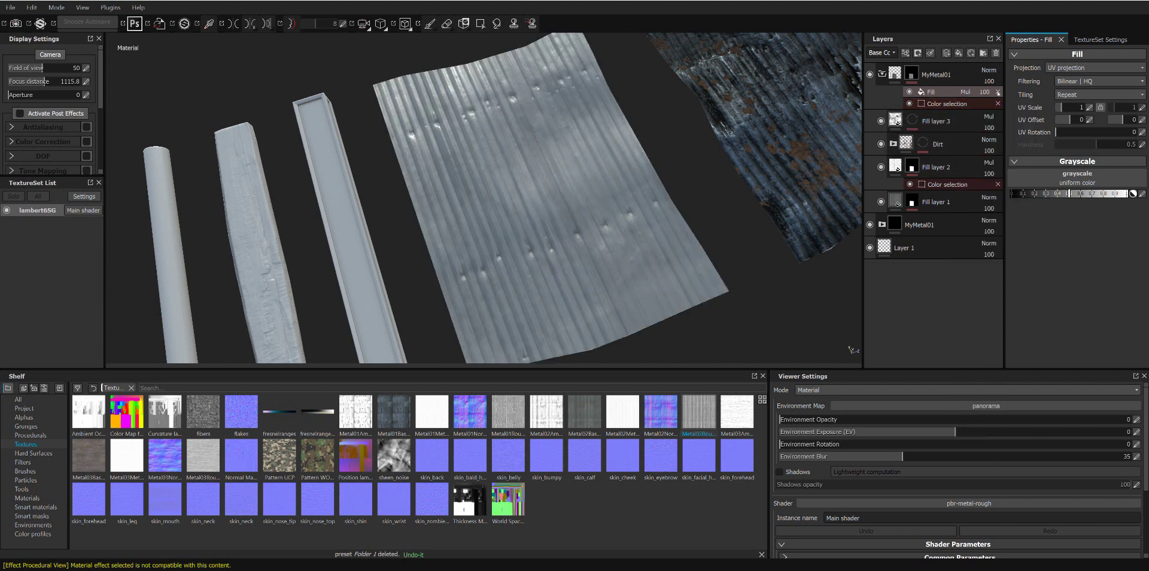
pyautogui.press('Delete')
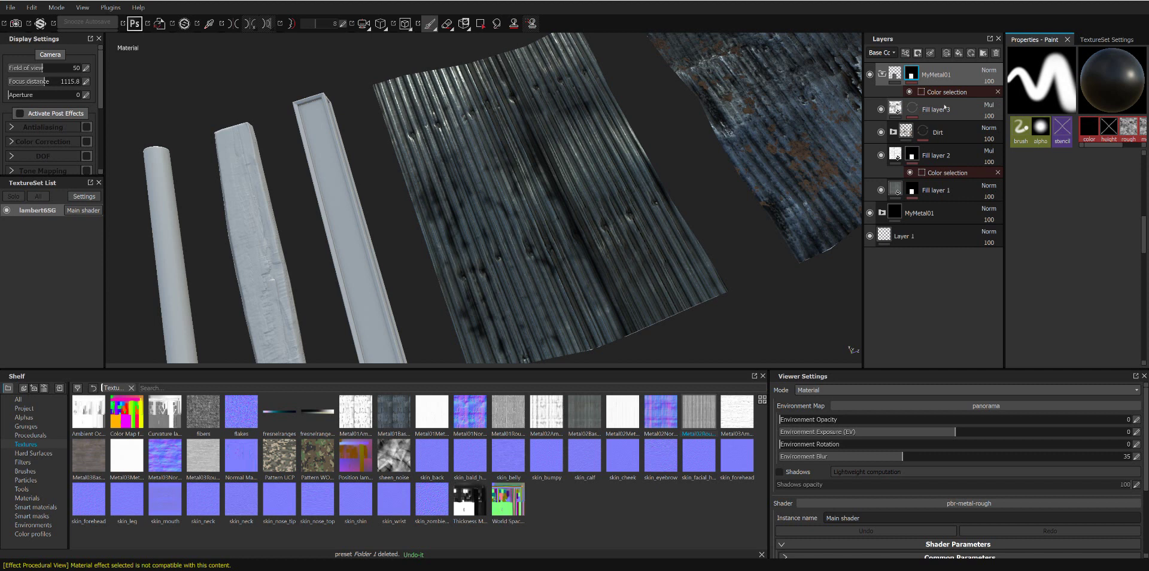
# Step: Add a new fill layer with height, roughness, metallic and normal channels disabled
pyautogui.click(959, 52)
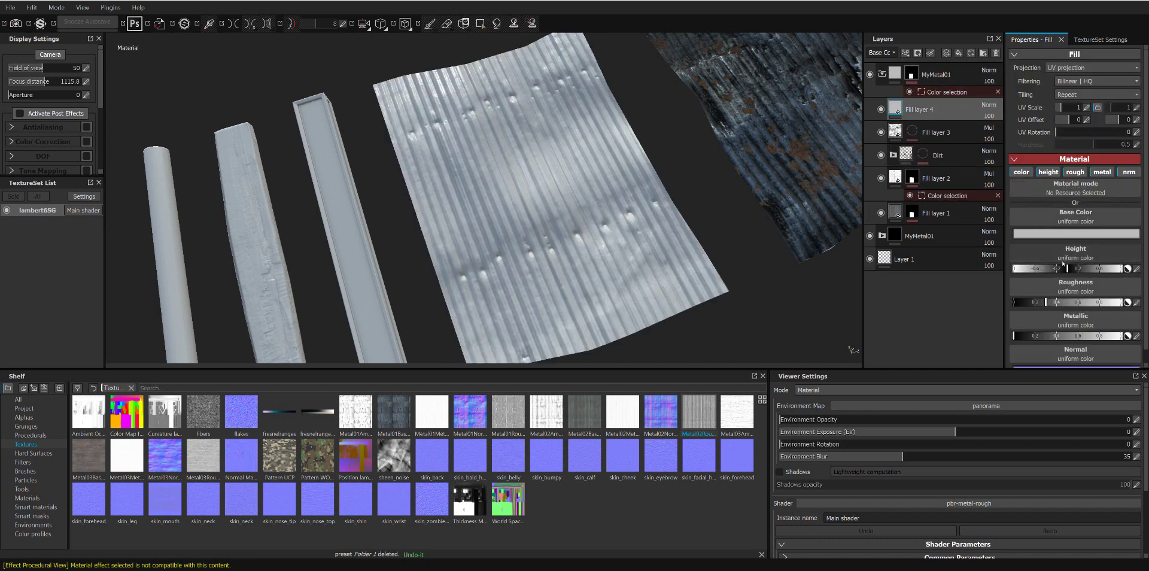
pyautogui.click(1075, 172)
pyautogui.click(1048, 172)
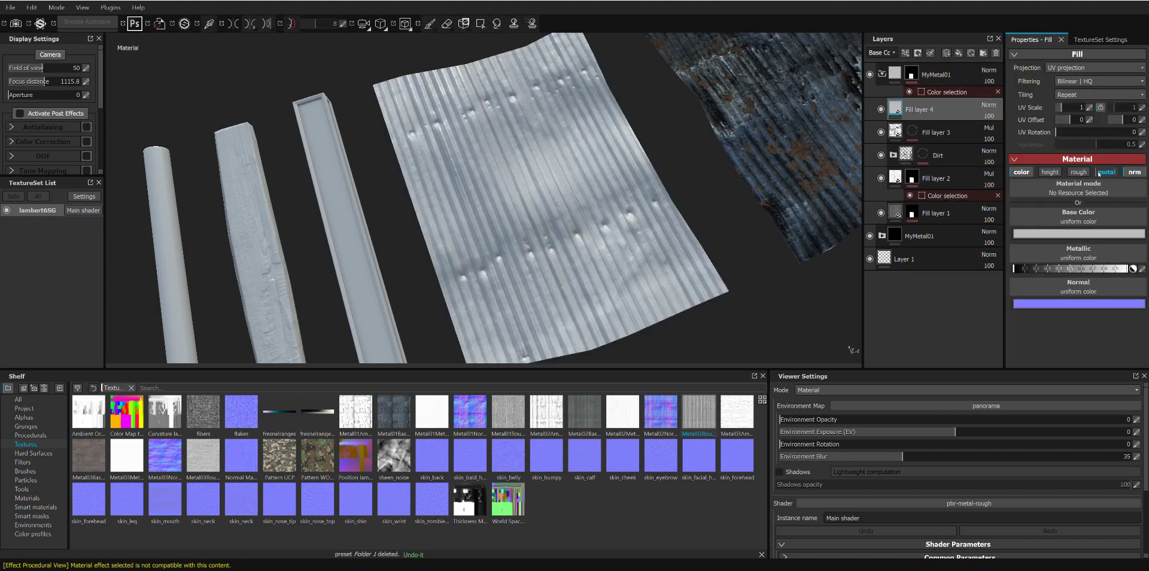
pyautogui.click(1102, 173)
pyautogui.click(1134, 171)
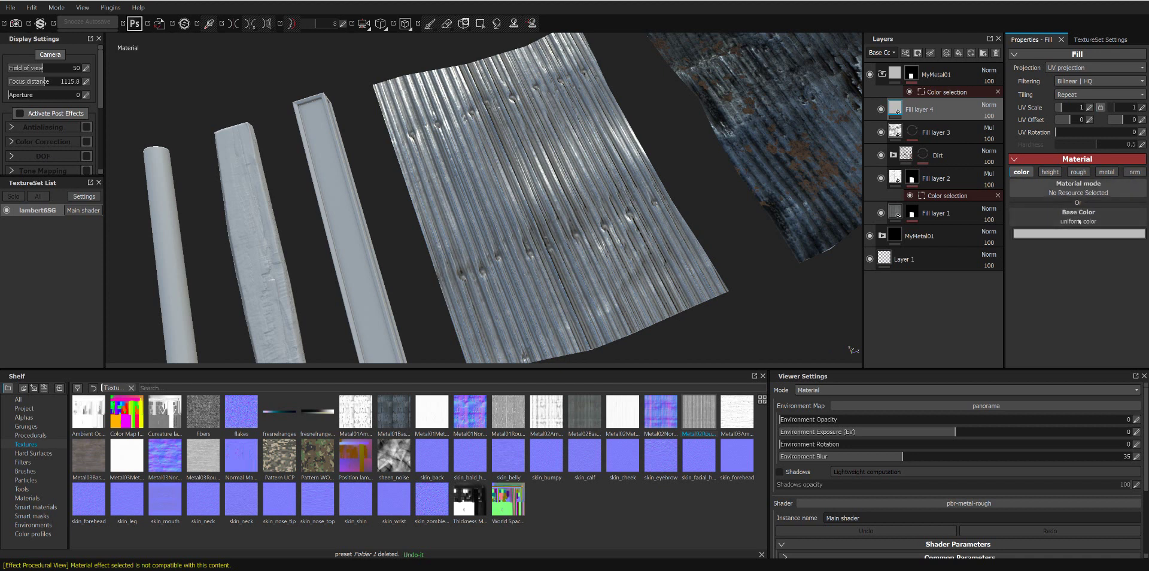
# Step: Give the fill layer a saturated reddish-brown base colour
pyautogui.click(1080, 232)
pyautogui.click(1017, 245)
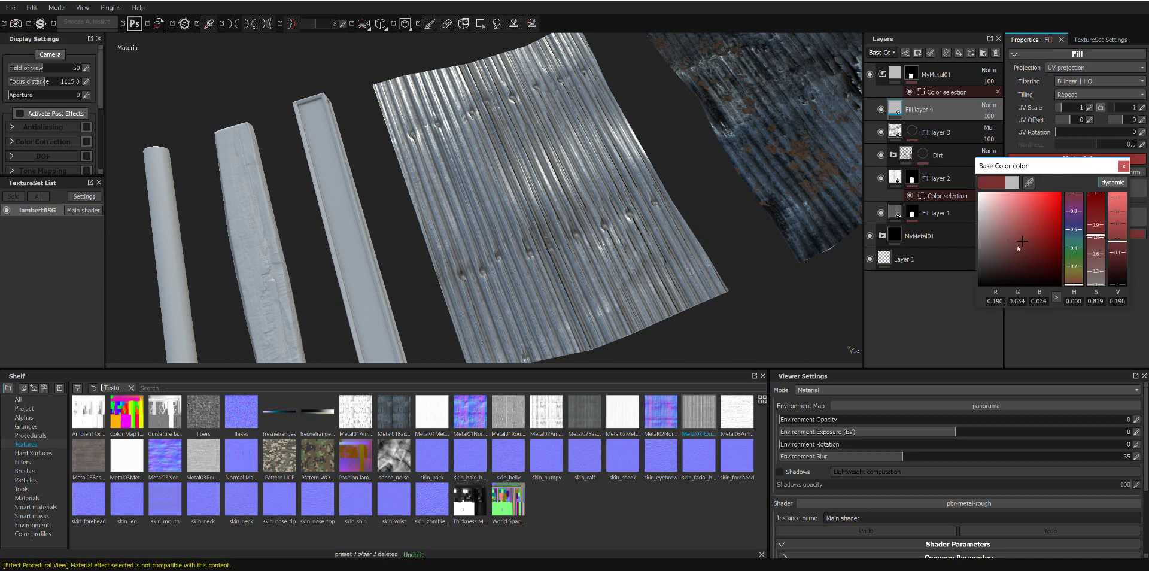
pyautogui.moveTo(1018, 245); pyautogui.dragTo(1014, 217)
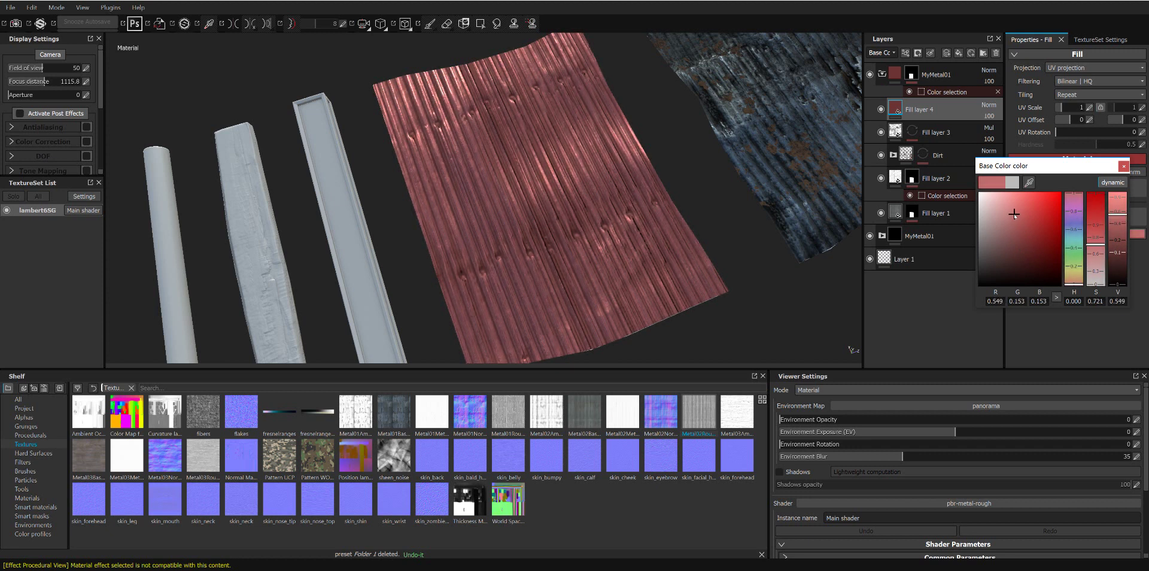
pyautogui.moveTo(1013, 217); pyautogui.dragTo(997, 258)
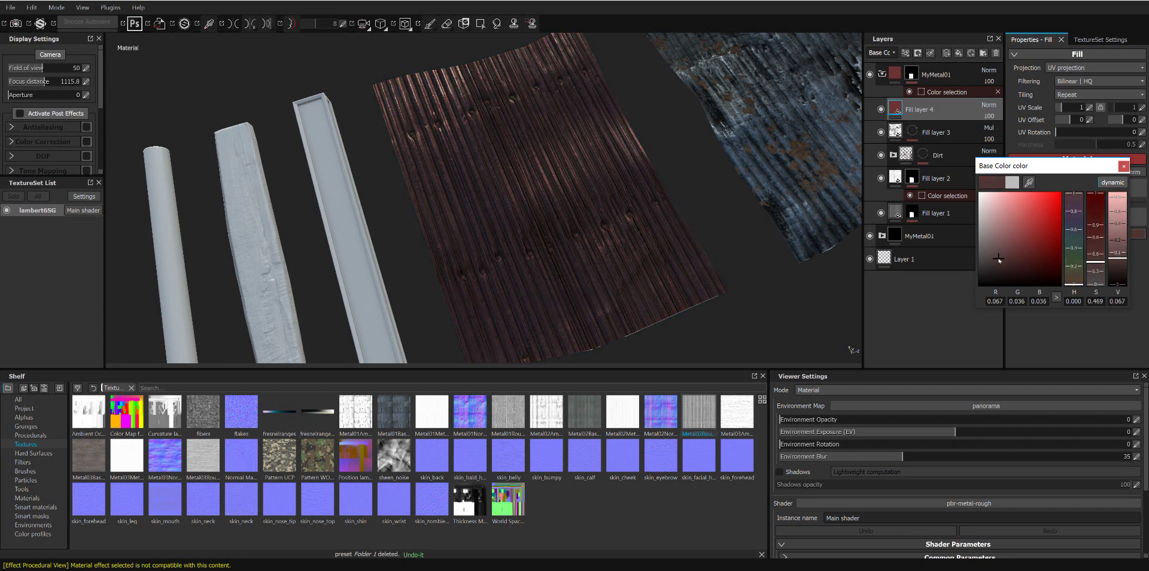
pyautogui.click(1071, 281)
pyautogui.moveTo(1071, 281); pyautogui.dragTo(1074, 283)
pyautogui.moveTo(1009, 256); pyautogui.dragTo(1001, 260)
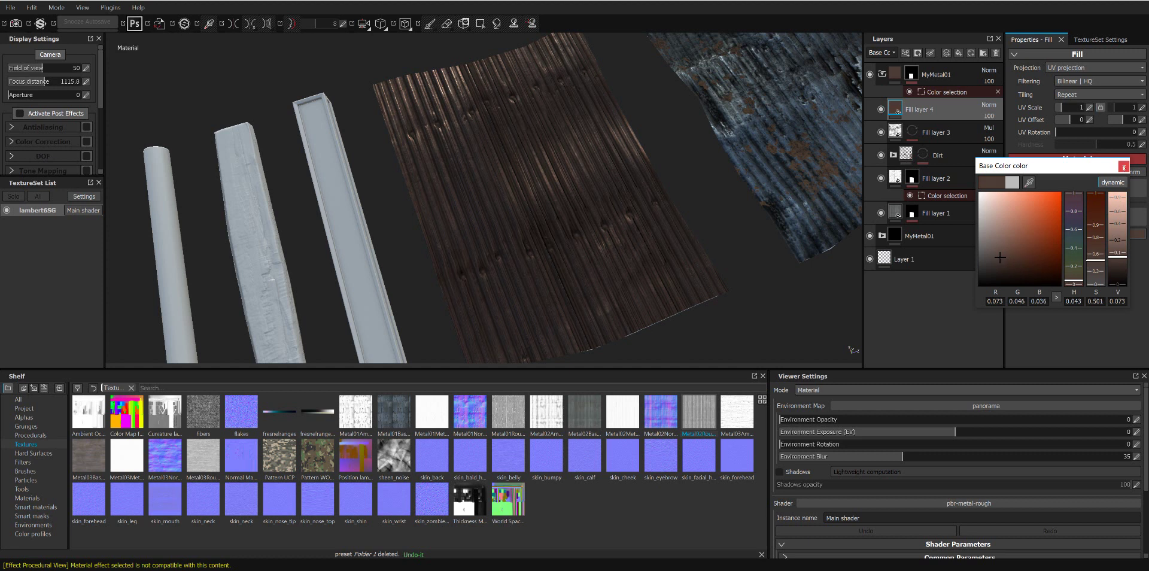
# Step: Try Multiply, Overlay and Screen blend modes on Fill layer 4 before settling on soft light
pyautogui.click(988, 104)
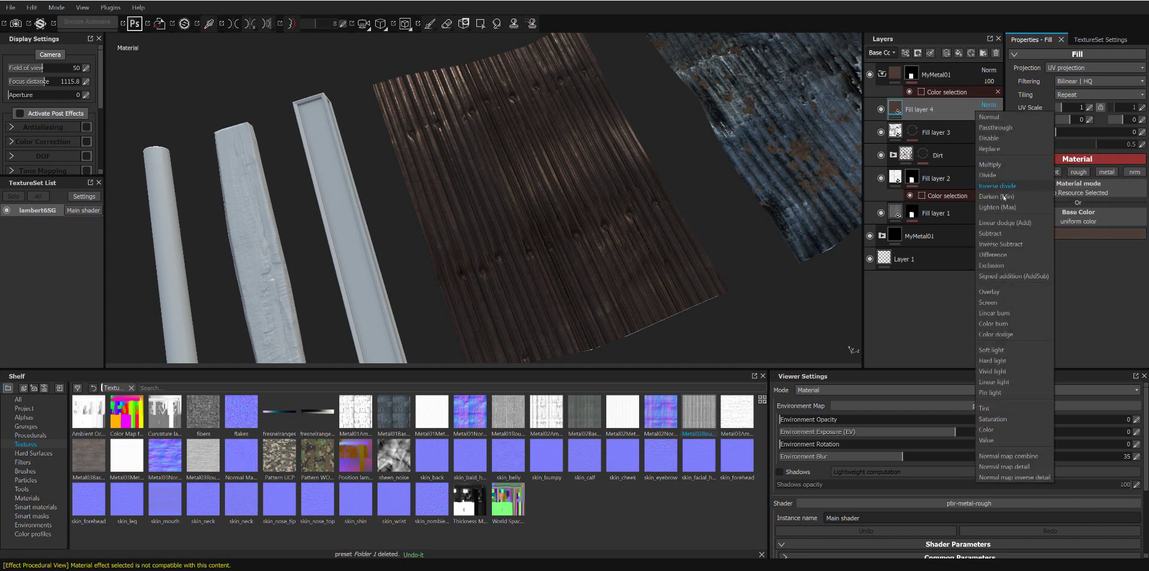
pyautogui.click(993, 165)
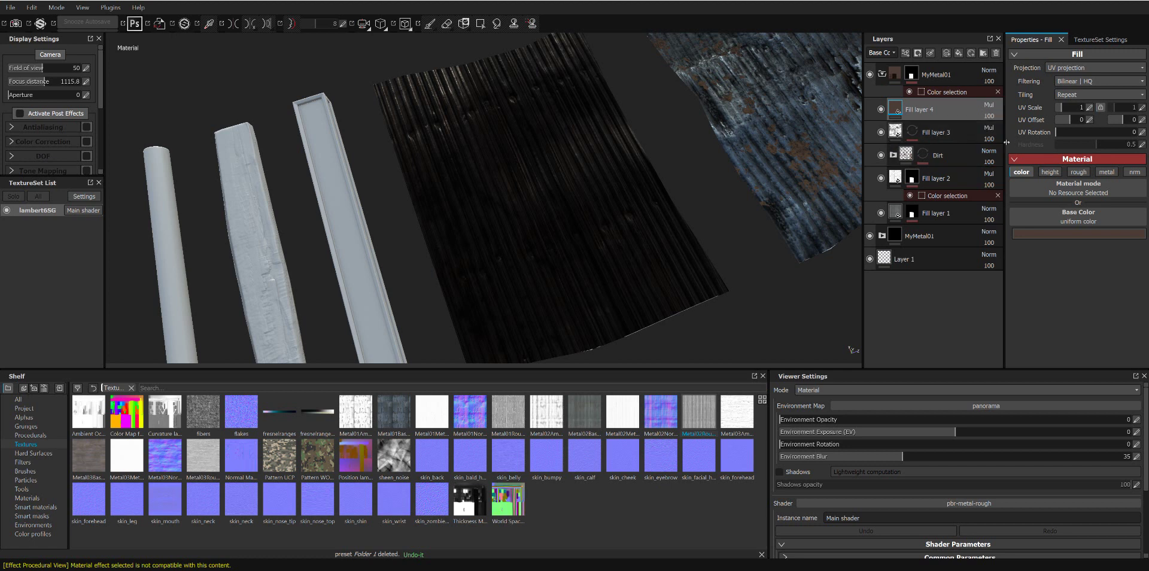
pyautogui.click(989, 106)
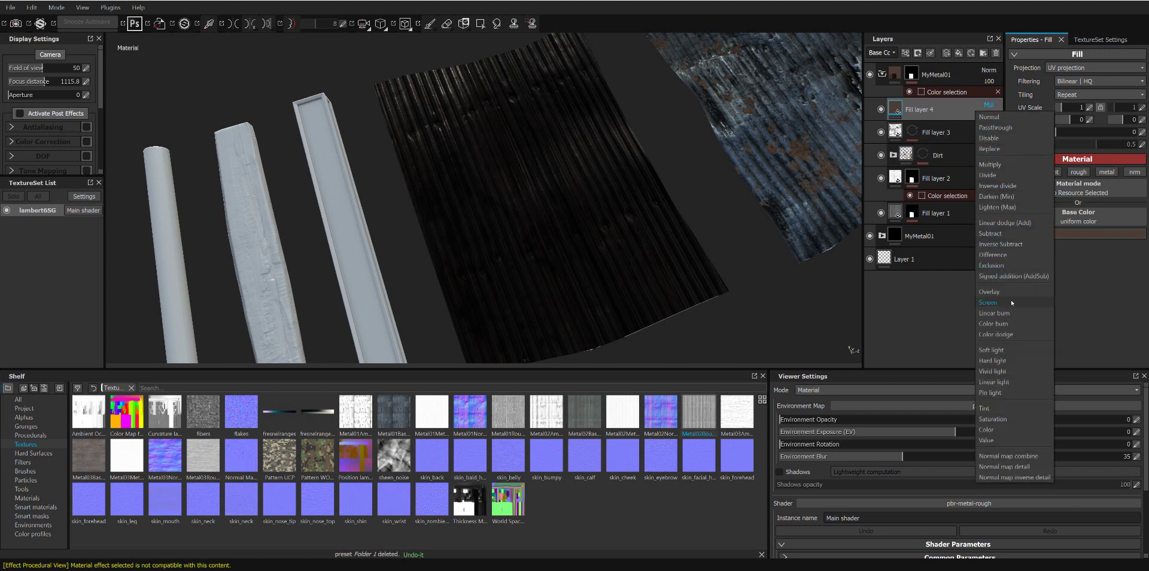
pyautogui.click(997, 292)
pyautogui.click(990, 105)
pyautogui.click(1006, 304)
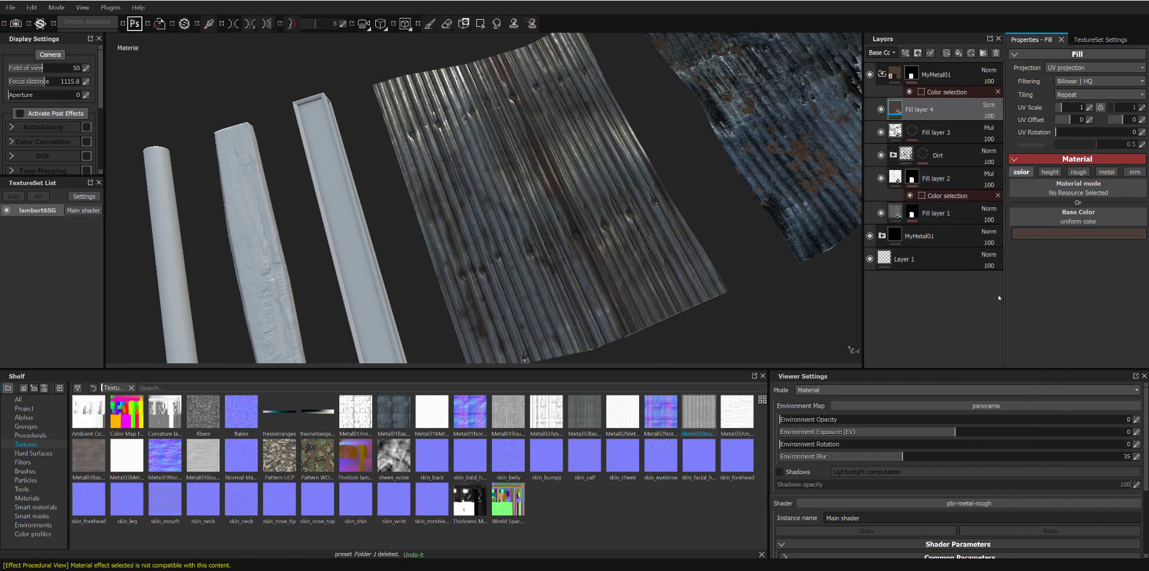
pyautogui.click(881, 109)
pyautogui.click(881, 110)
pyautogui.click(986, 105)
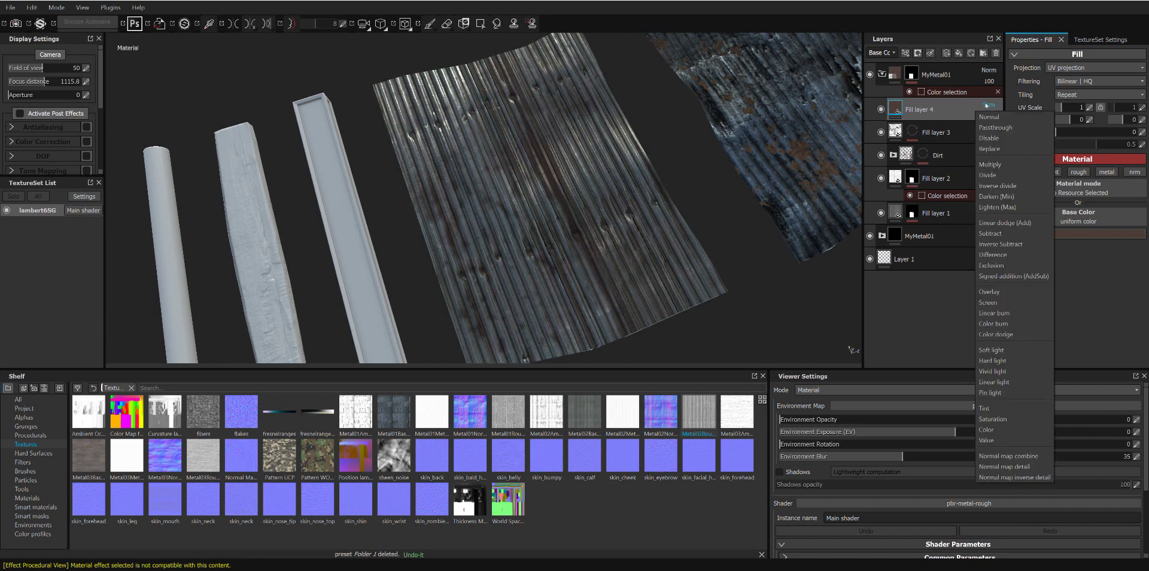
pyautogui.click(1013, 352)
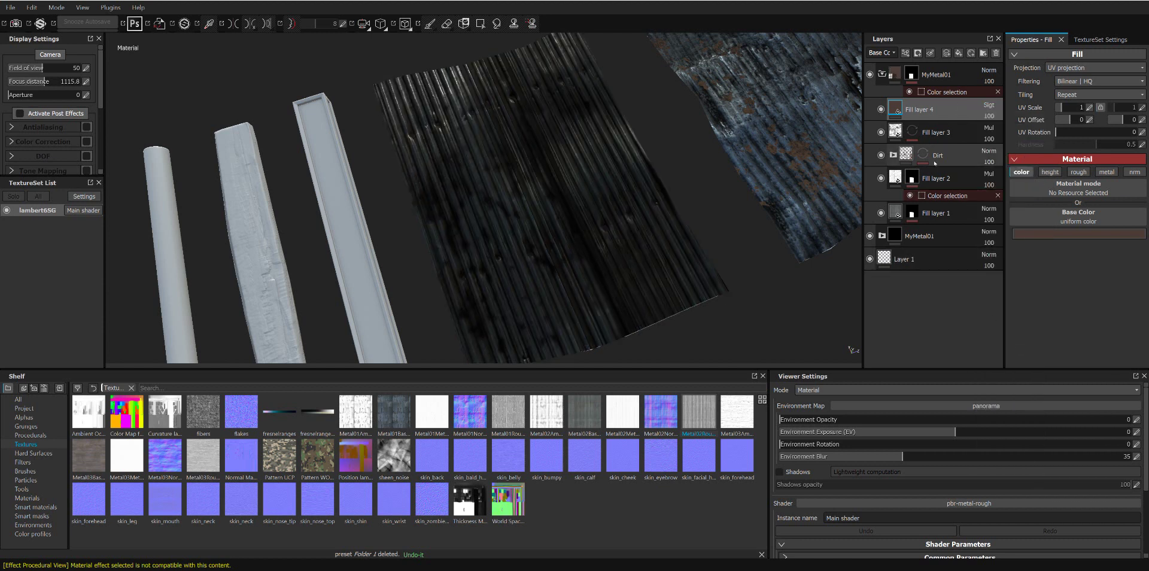
pyautogui.click(880, 109)
pyautogui.click(880, 109)
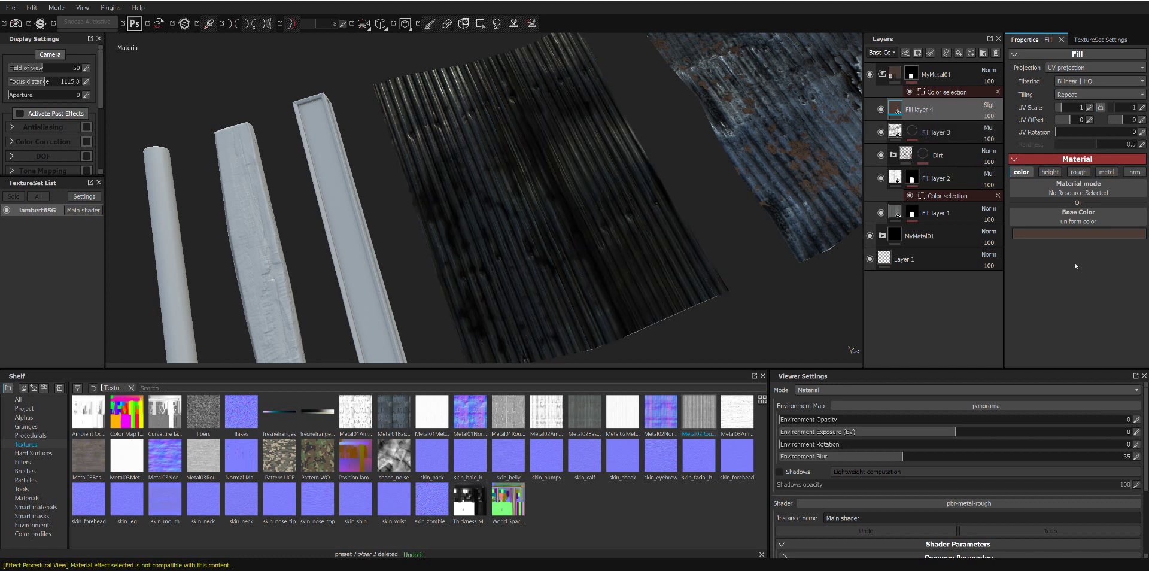
# Step: Refine Fill layer 4's base colour to a warm brown (RGB 0.520/0.315/0.244)
pyautogui.click(1073, 235)
pyautogui.click(1003, 227)
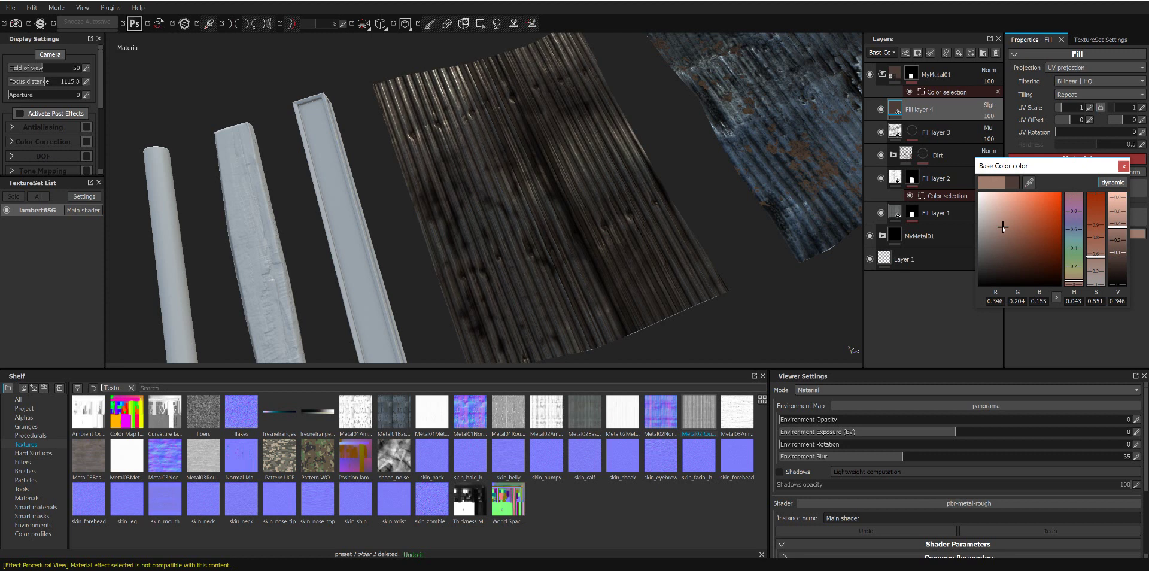
pyautogui.moveTo(1003, 226)
pyautogui.mouseDown()
pyautogui.moveTo(1015, 224)
pyautogui.moveTo(1007, 216)
pyautogui.mouseUp()
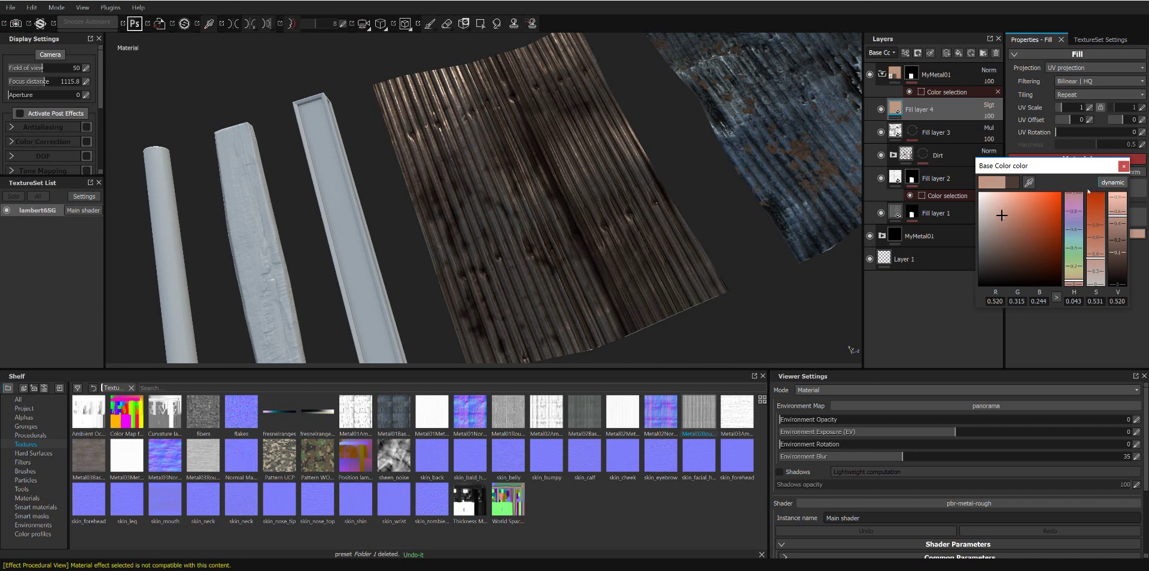
pyautogui.click(1123, 166)
# Step: Frame the curved pipe, collapse MyMetal01 and show the Materials library in the shelf
pyautogui.scroll(-3, 641, 172)
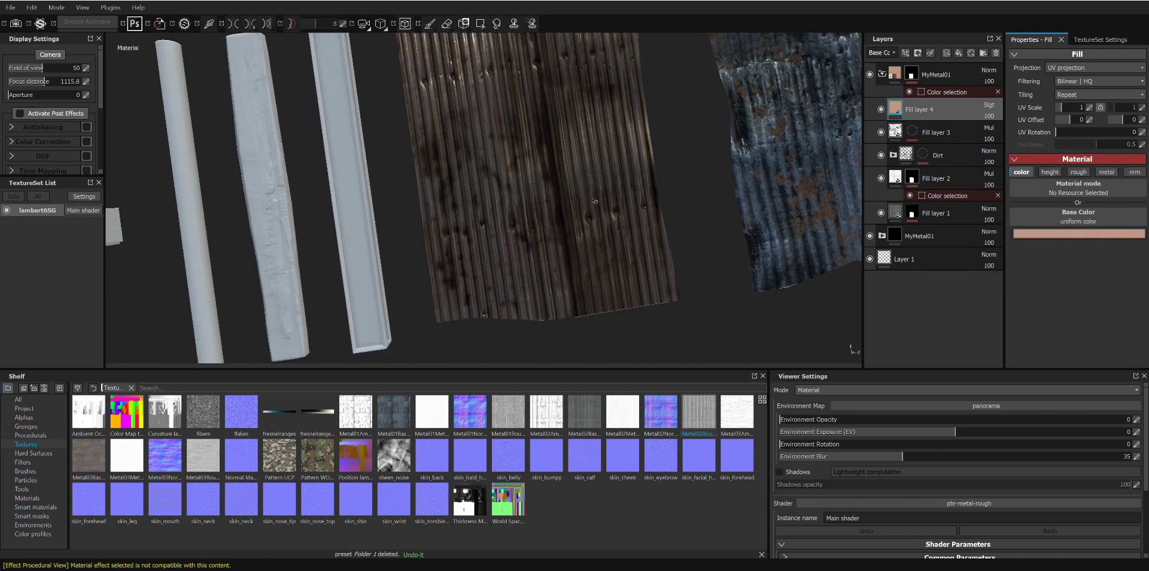
pyautogui.scroll(-3, 642, 172)
pyautogui.scroll(-3, 598, 174)
pyautogui.moveTo(568, 171); pyautogui.dragTo(561, 178, button='middle')
pyautogui.moveTo(561, 178)
pyautogui.keyDown('alt'); pyautogui.mouseDown()
pyautogui.moveTo(601, 228)
pyautogui.moveTo(467, 134)
pyautogui.moveTo(600, 114)
pyautogui.moveTo(583, 212)
pyautogui.mouseUp(); pyautogui.keyUp('alt')
pyautogui.scroll(3, 468, 135)
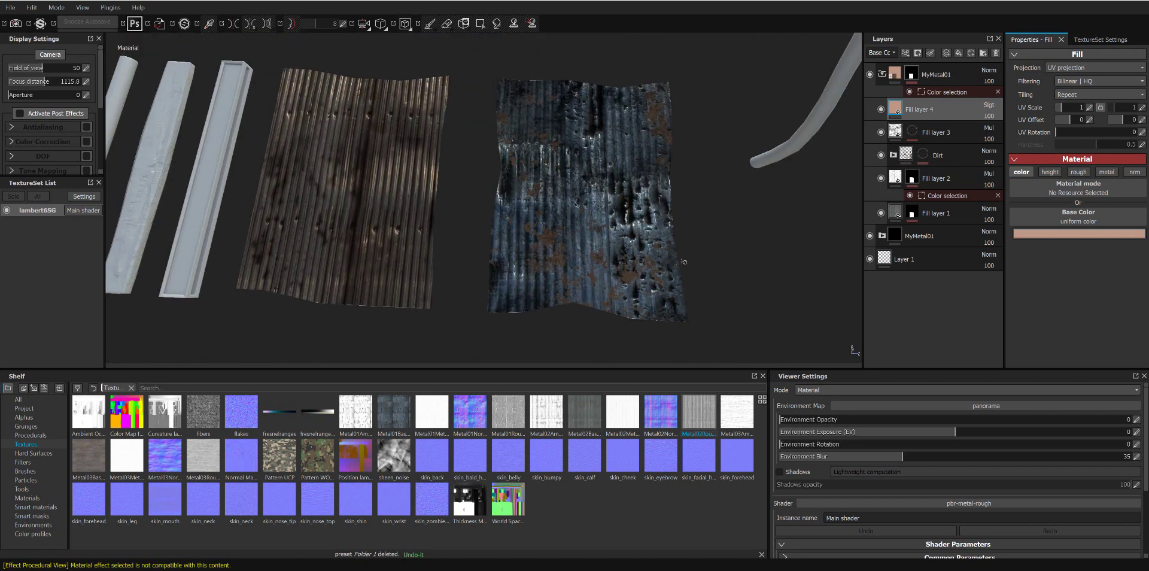
pyautogui.moveTo(583, 213)
pyautogui.keyDown('alt'); pyautogui.mouseDown(button='middle')
pyautogui.moveTo(649, 238)
pyautogui.moveTo(521, 236)
pyautogui.mouseUp(button='middle'); pyautogui.keyUp('alt')
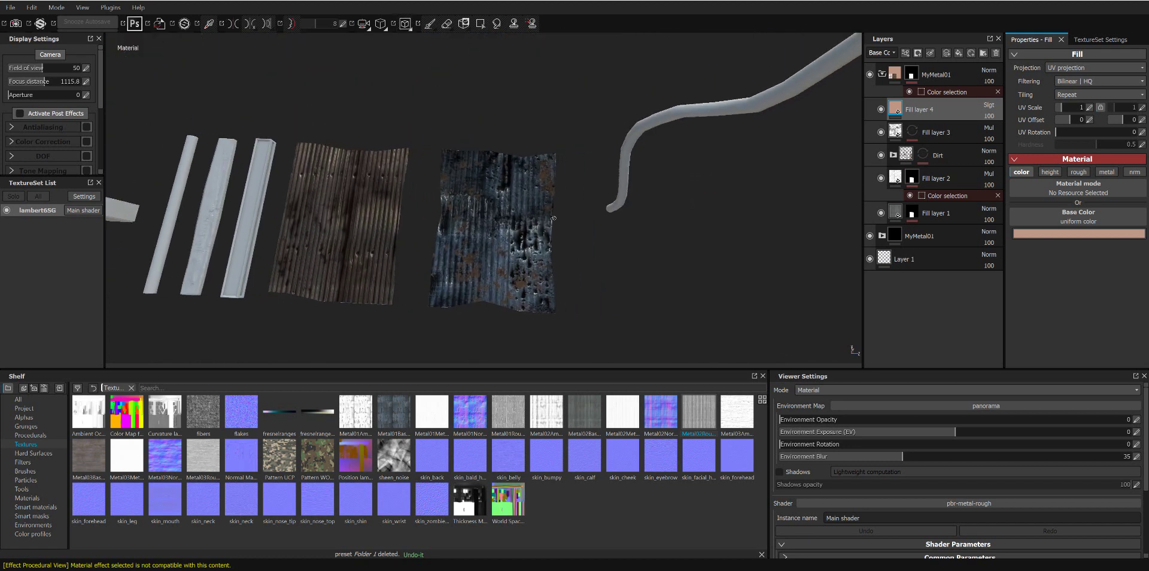
pyautogui.keyDown('alt'); pyautogui.moveTo(521, 236); pyautogui.dragTo(858, 72, button='right'); pyautogui.keyUp('alt')
pyautogui.click(882, 75)
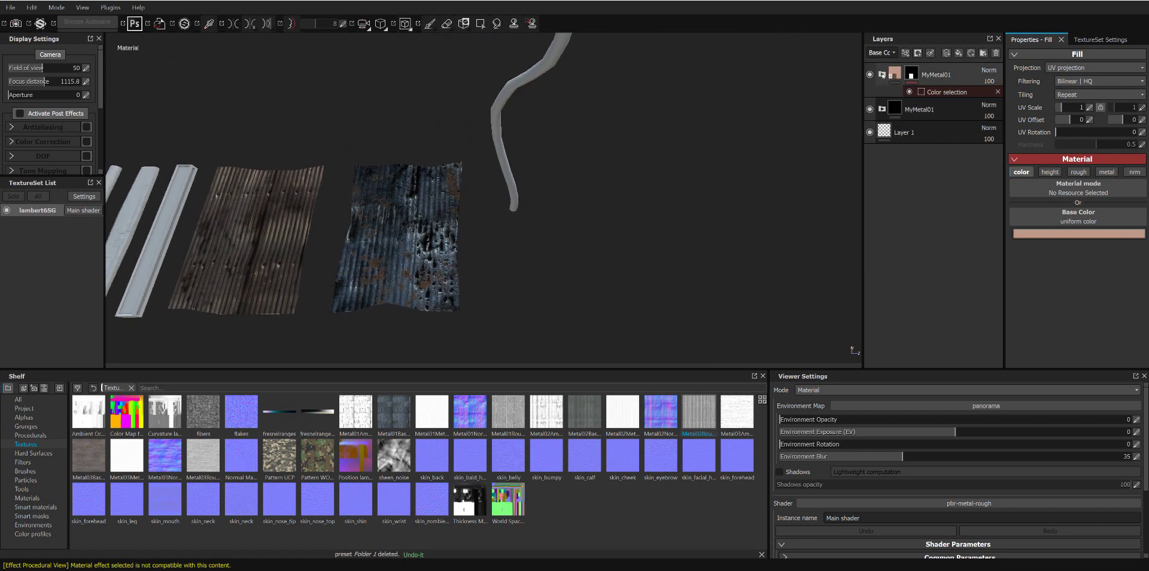
pyautogui.click(38, 499)
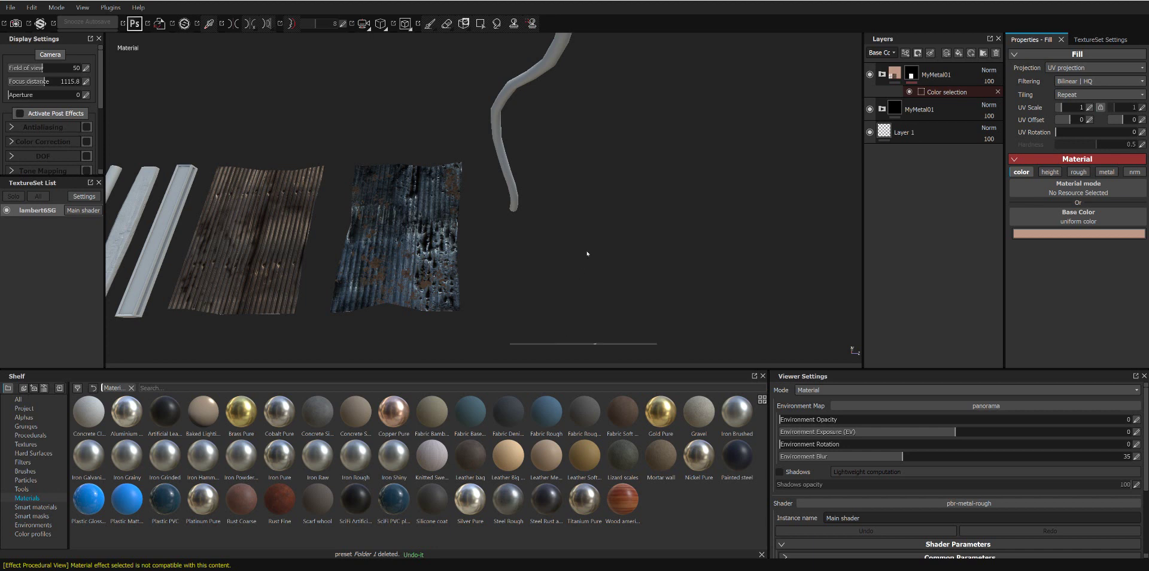
# Step: Save the project as 'Detail' in Hard EE's abandoned gas station Texture/Substance folder
pyautogui.click(7, 8)
pyautogui.click(174, 152)
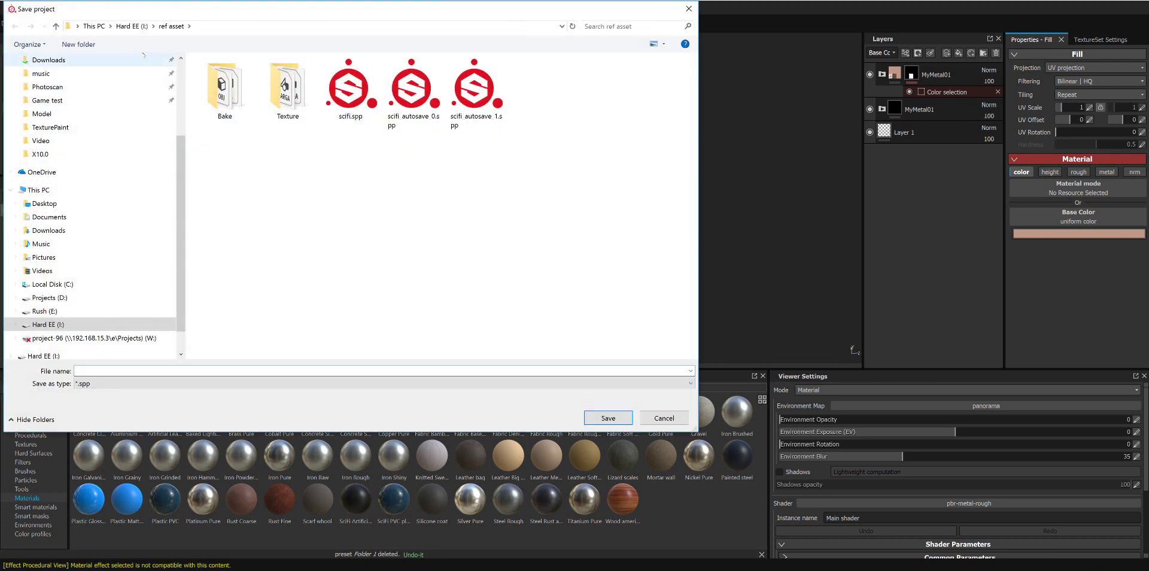
pyautogui.click(133, 26)
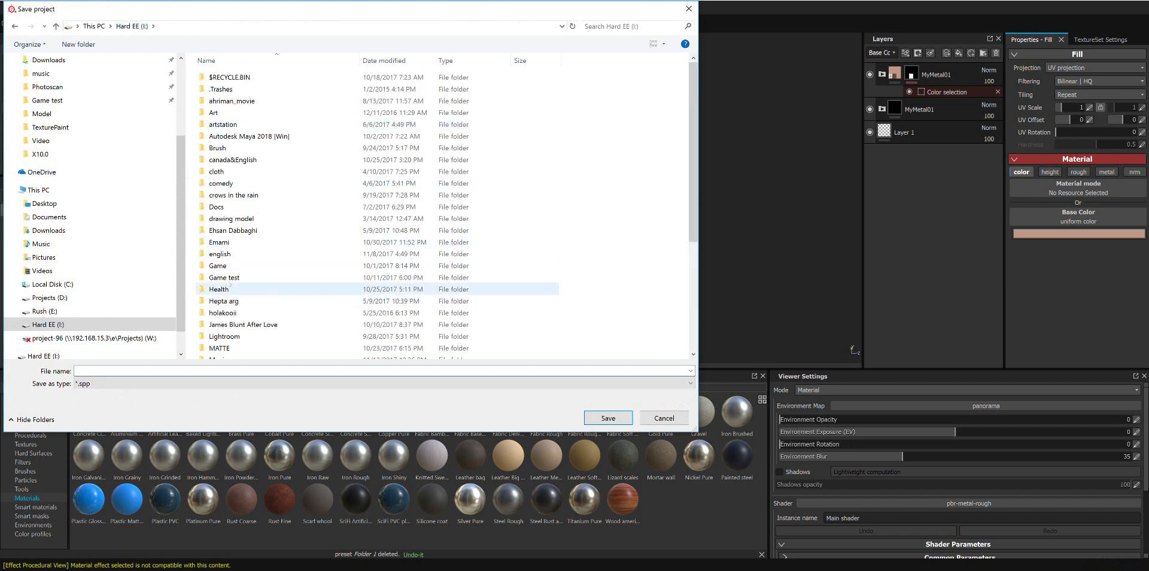
pyautogui.doubleClick(233, 77)
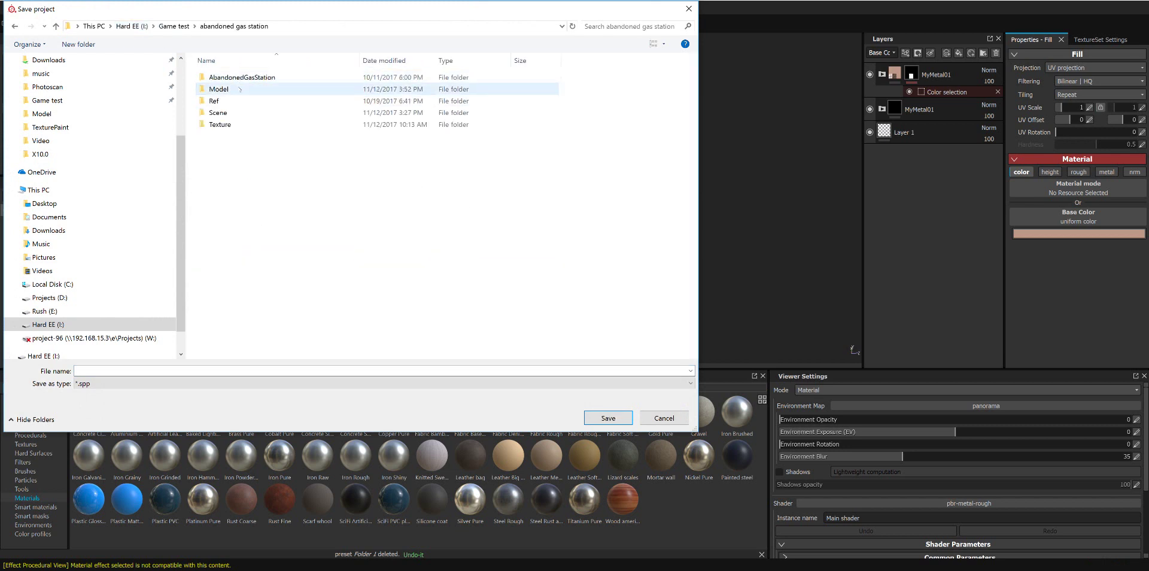
pyautogui.doubleClick(231, 128)
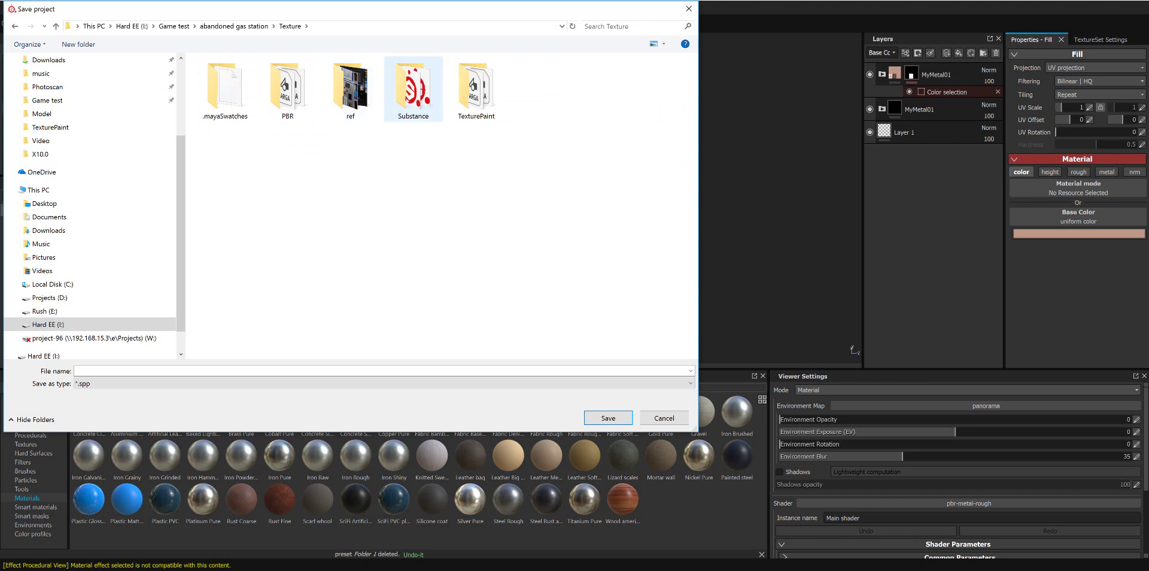
pyautogui.doubleClick(386, 116)
pyautogui.click(209, 371)
pyautogui.write('Detail')
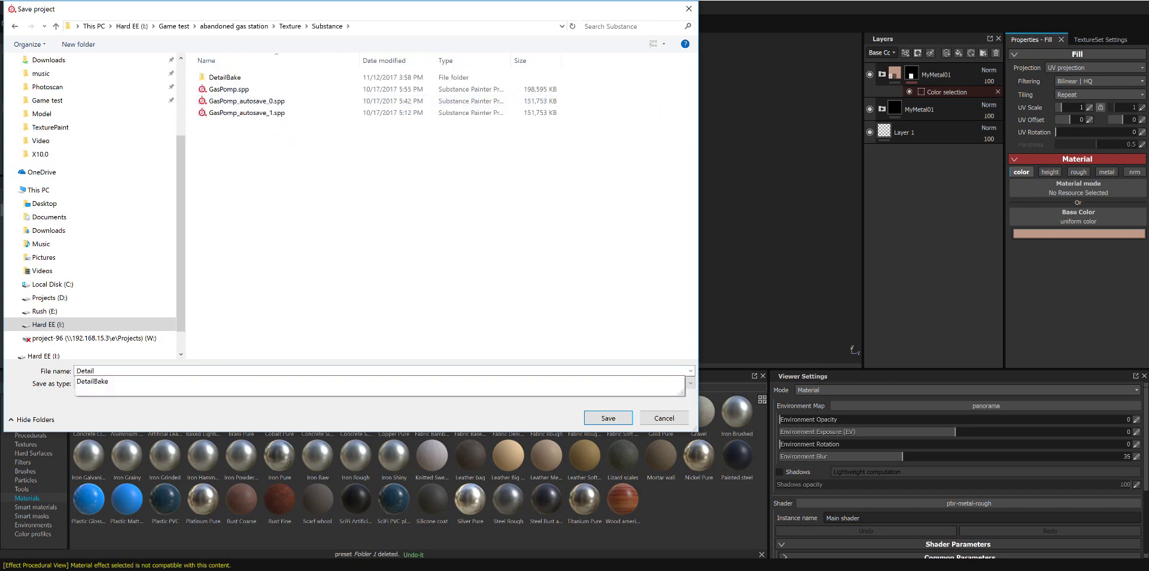
pyautogui.press('Return')
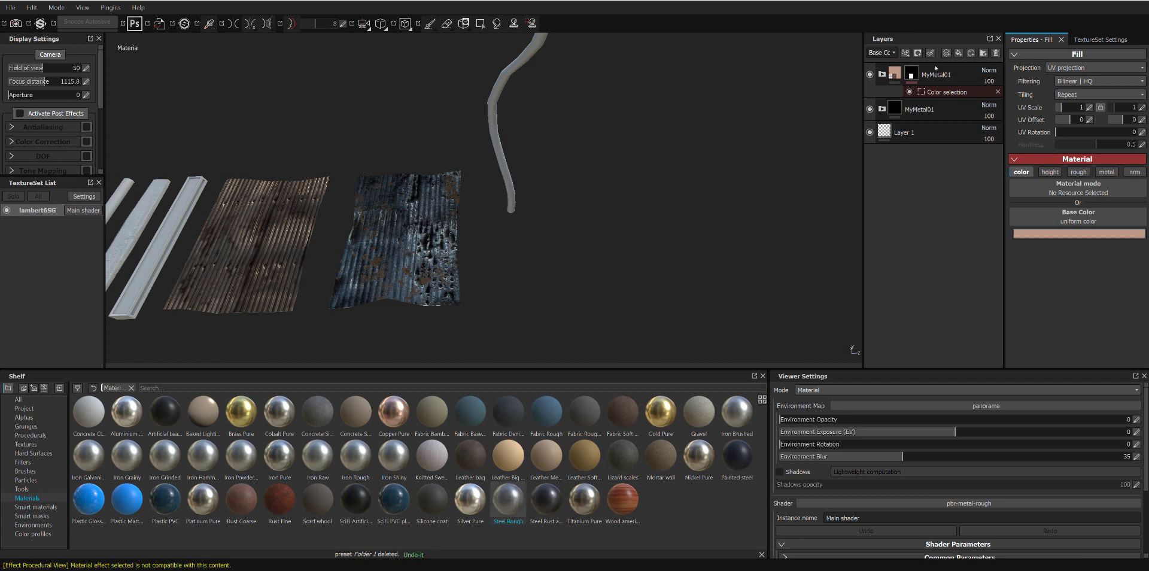
# Step: Add a Steel Rough fill, group it into Folder 1, and mask the folder to the pipe's pink ID colour
pyautogui.moveTo(937, 67); pyautogui.dragTo(940, 71)
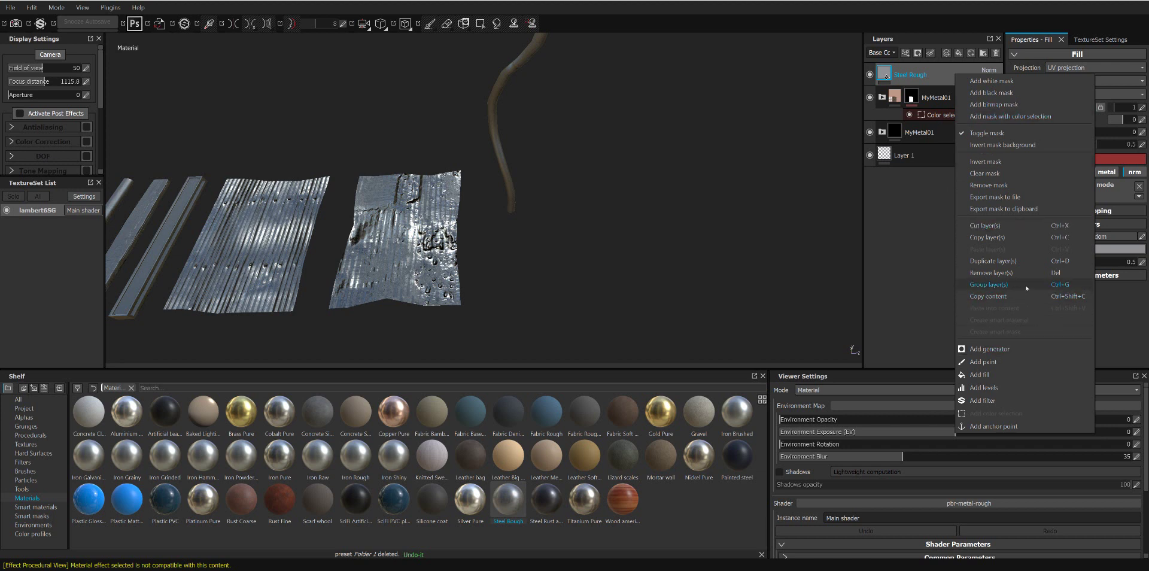
pyautogui.click(1026, 286)
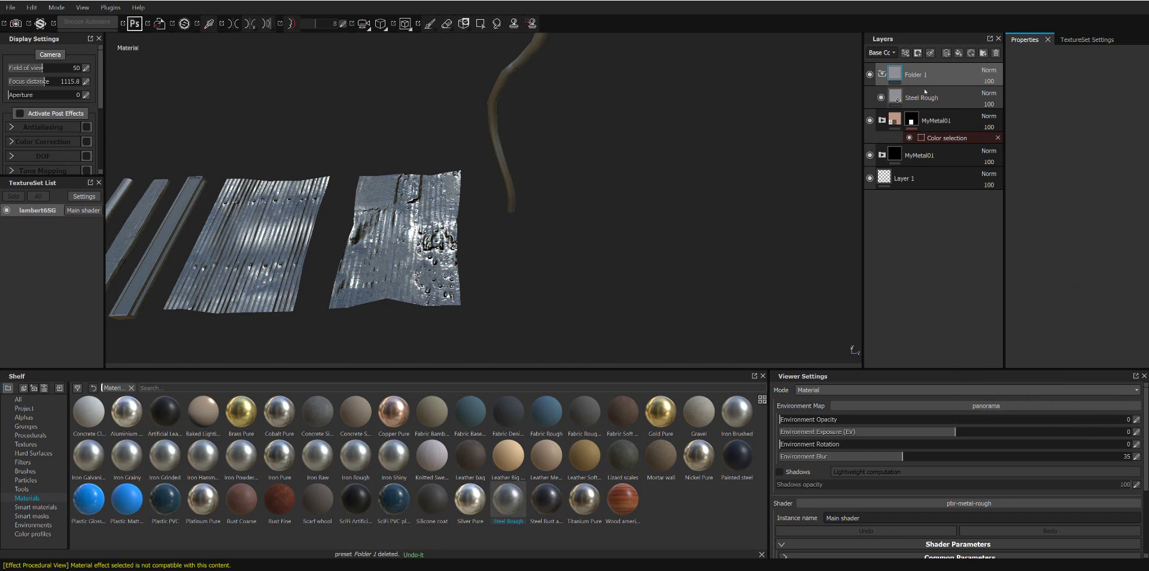
pyautogui.rightClick(940, 70)
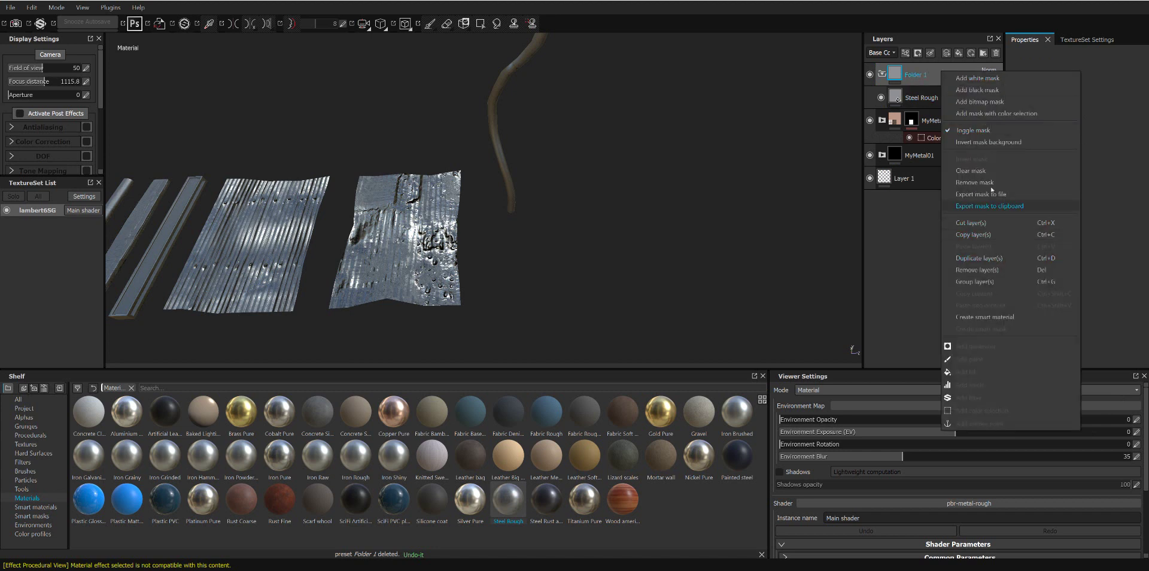
pyautogui.click(997, 113)
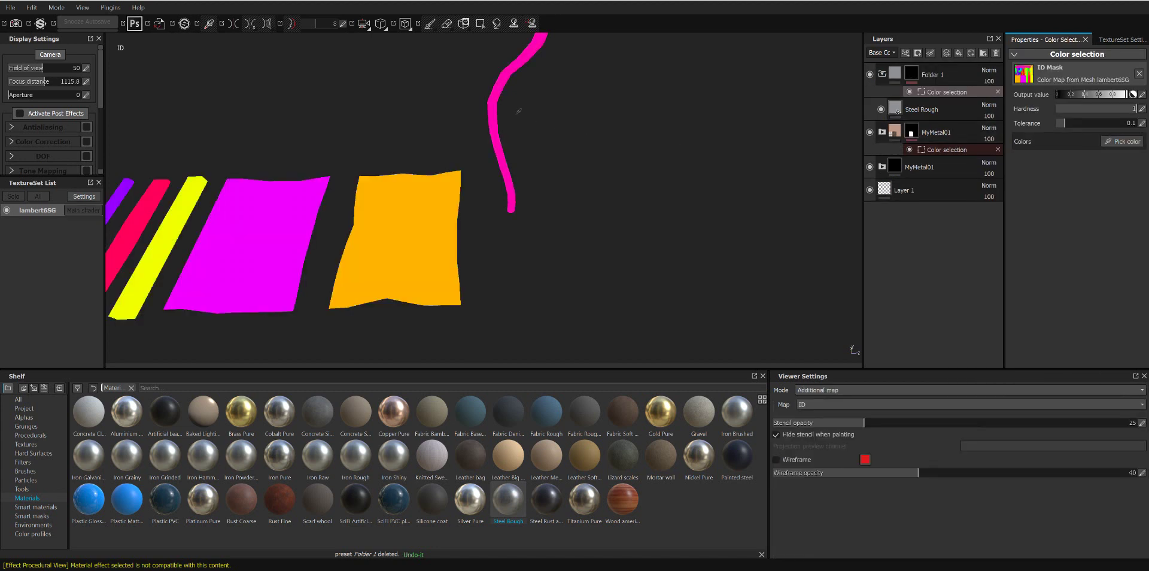
pyautogui.click(501, 88)
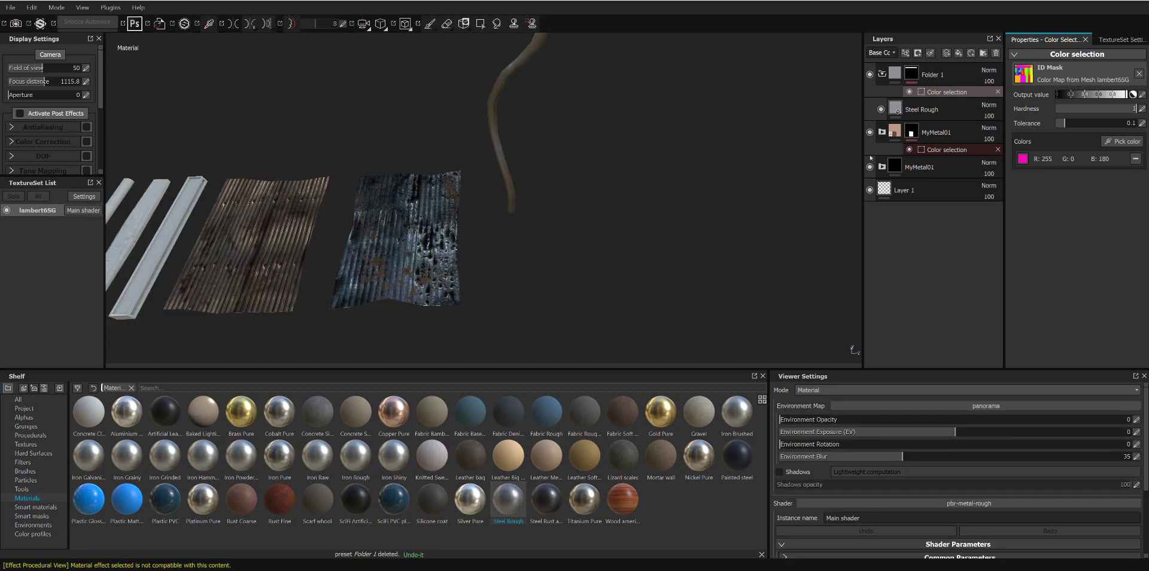
# Step: Select the Steel Rough layer and orbit so the pipe stands upright in the centre
pyautogui.click(928, 111)
pyautogui.moveTo(608, 102)
pyautogui.keyDown('alt'); pyautogui.mouseDown()
pyautogui.moveTo(621, 137)
pyautogui.moveTo(614, 196)
pyautogui.moveTo(467, 151)
pyautogui.moveTo(638, 123)
pyautogui.moveTo(540, 97)
pyautogui.moveTo(613, 128)
pyautogui.moveTo(582, 315)
pyautogui.moveTo(619, 246)
pyautogui.moveTo(600, 139)
pyautogui.moveTo(694, 95)
pyautogui.moveTo(654, 246)
pyautogui.mouseUp(); pyautogui.keyUp('alt')
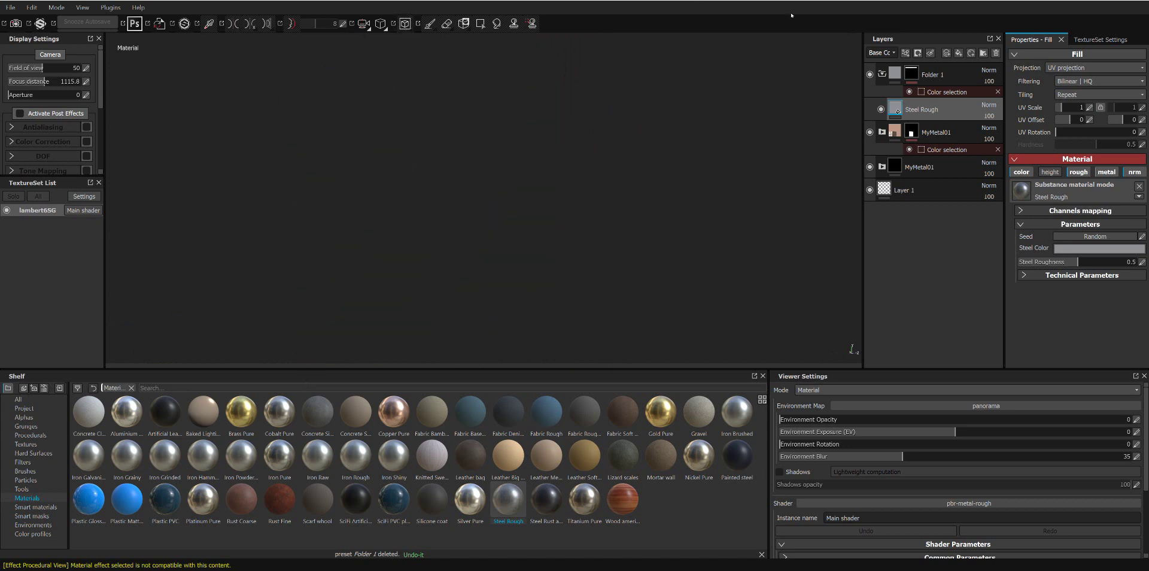
pyautogui.moveTo(822, 46)
pyautogui.keyDown('alt'); pyautogui.mouseDown()
pyautogui.moveTo(467, 279)
pyautogui.moveTo(682, 125)
pyautogui.moveTo(635, 290)
pyautogui.moveTo(643, 274)
pyautogui.mouseUp(); pyautogui.keyUp('alt')
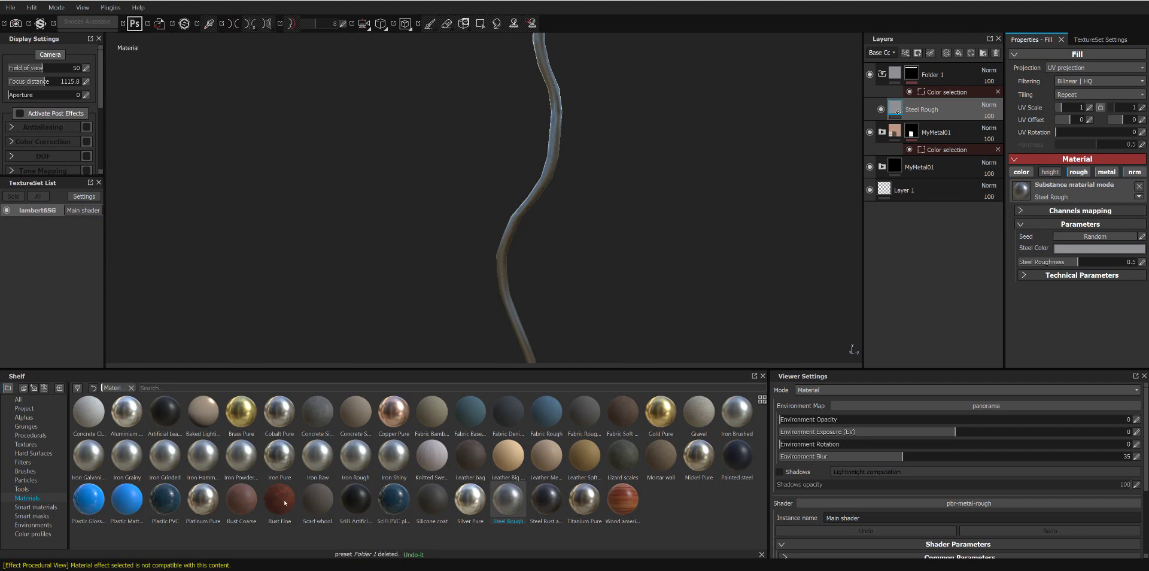
# Step: Add Rust Fine as a fill layer inside Folder 1 with an MG Mask Builder generator
pyautogui.moveTo(282, 502); pyautogui.dragTo(937, 102)
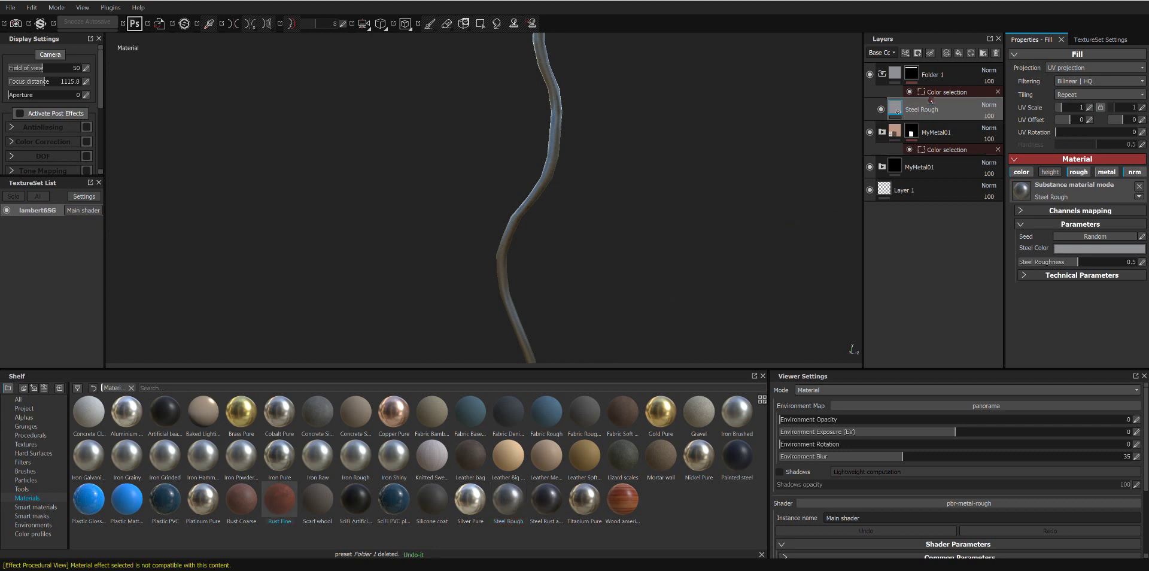
pyautogui.moveTo(938, 101); pyautogui.dragTo(936, 108)
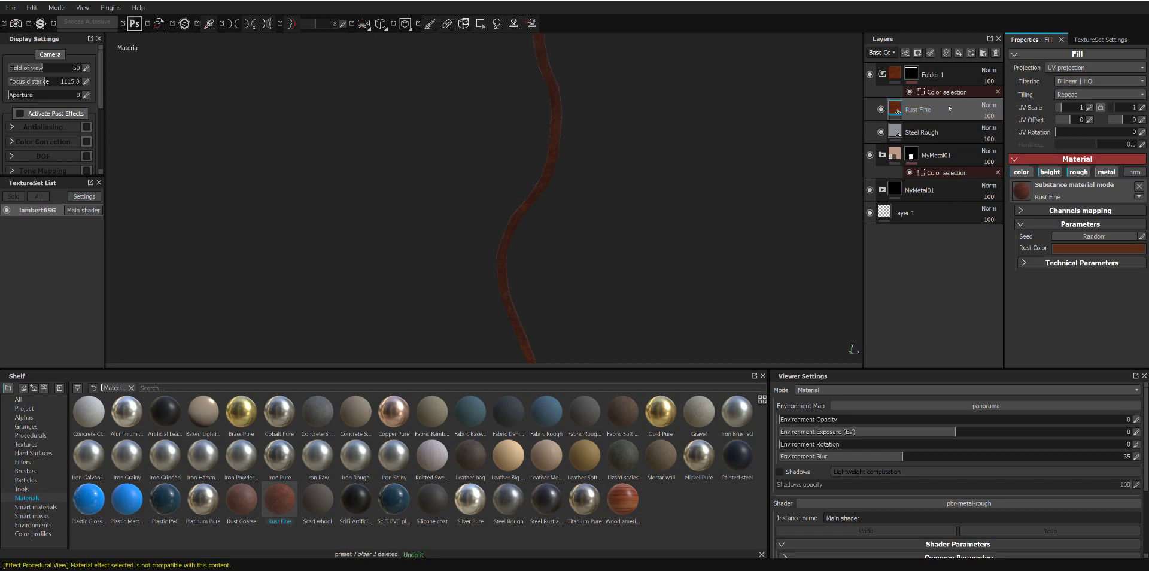
pyautogui.rightClick(948, 105)
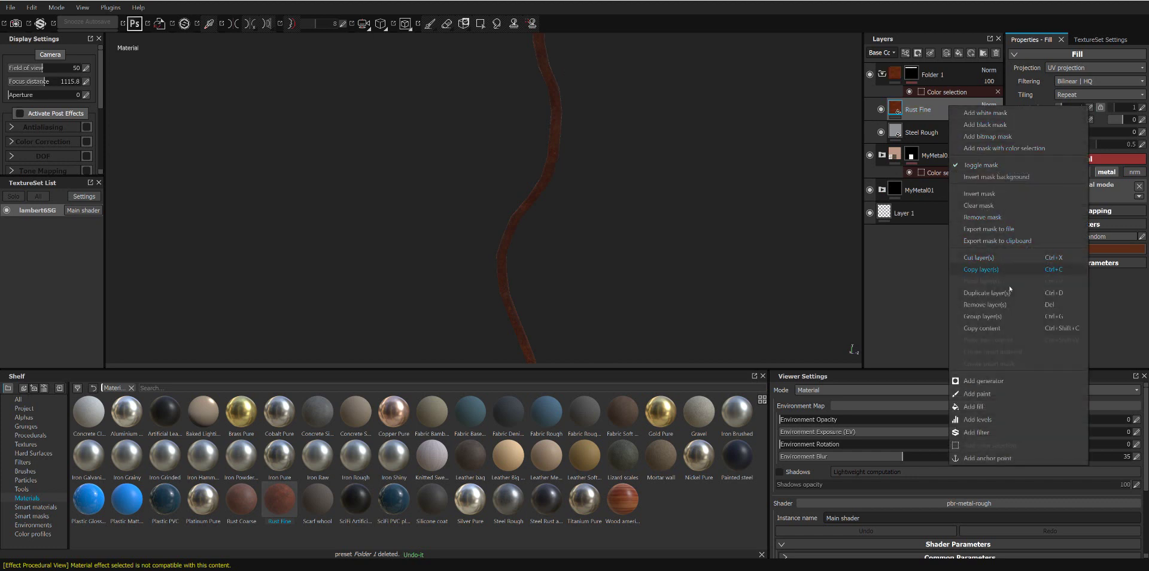
pyautogui.click(981, 380)
pyautogui.click(1095, 88)
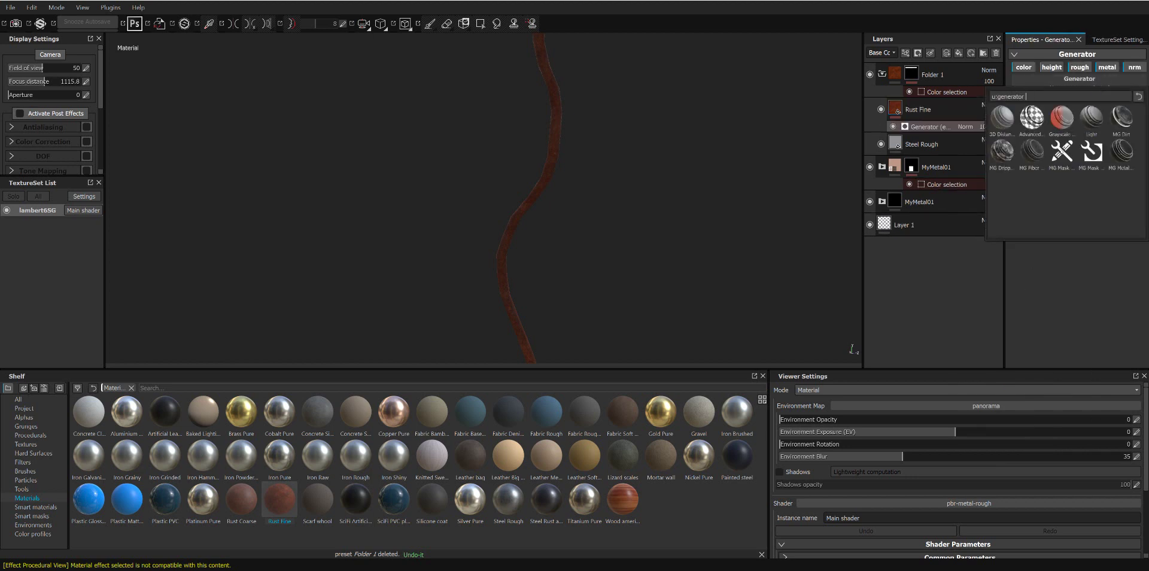
pyautogui.click(1061, 151)
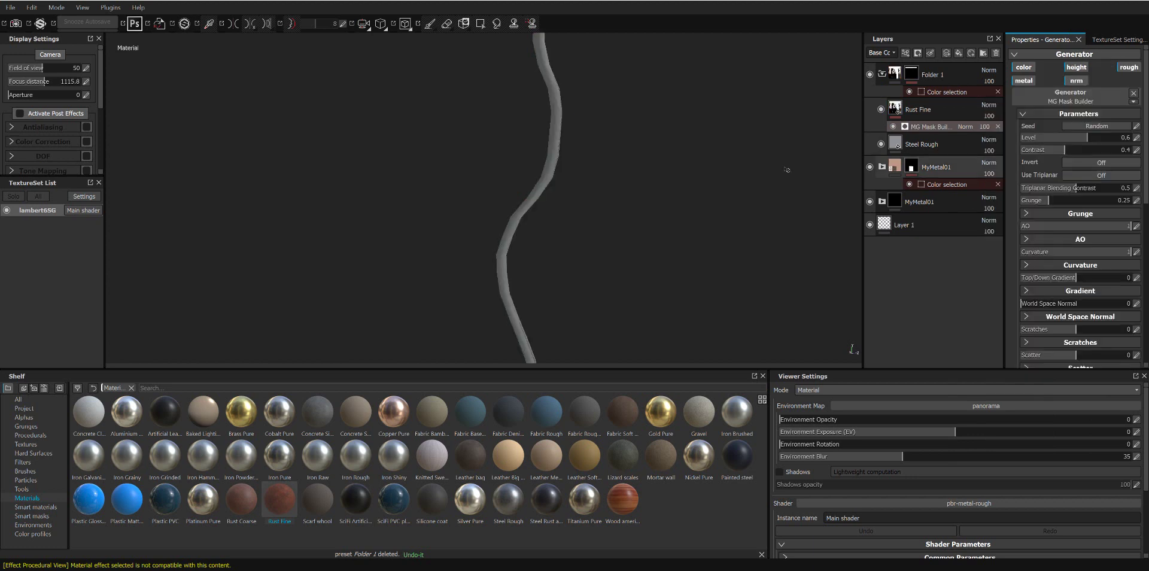
# Step: Try the MG Dirt, Light and MG Dripping Rust generators on the Rust Fine layer
pyautogui.keyDown('alt'); pyautogui.moveTo(540, 202); pyautogui.dragTo(641, 115); pyautogui.keyUp('alt')
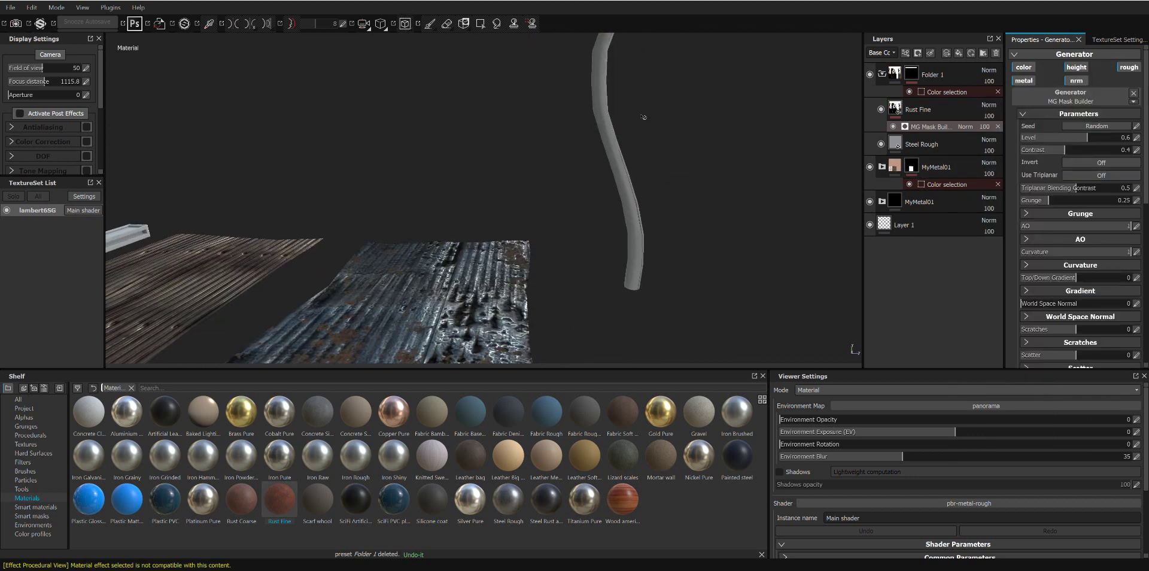
pyautogui.click(1081, 101)
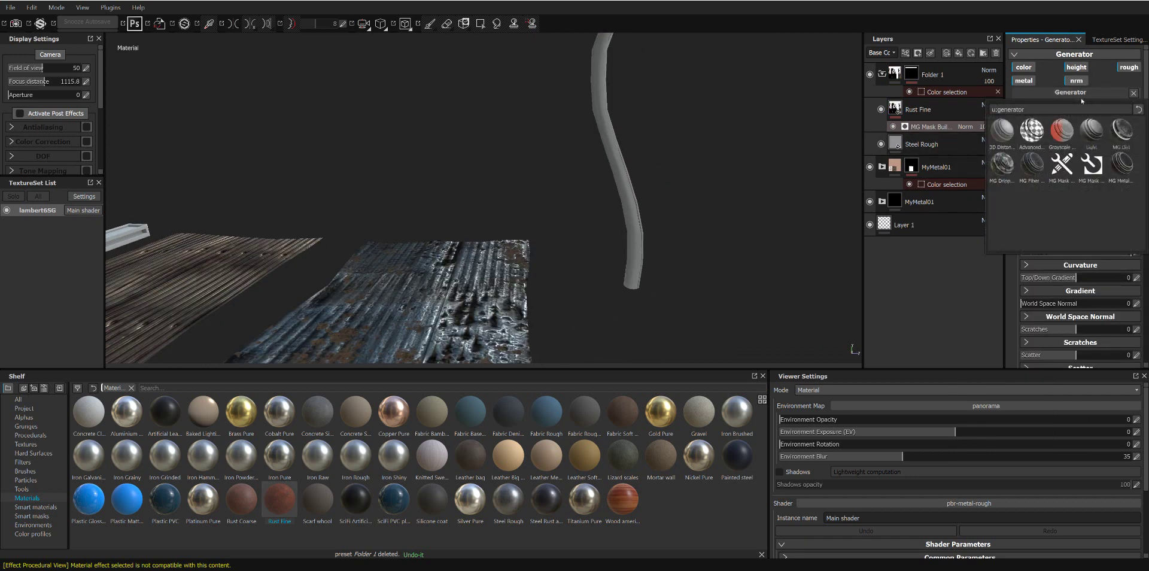
pyautogui.click(1122, 129)
pyautogui.keyDown('alt'); pyautogui.moveTo(663, 118); pyautogui.dragTo(616, 179); pyautogui.keyUp('alt')
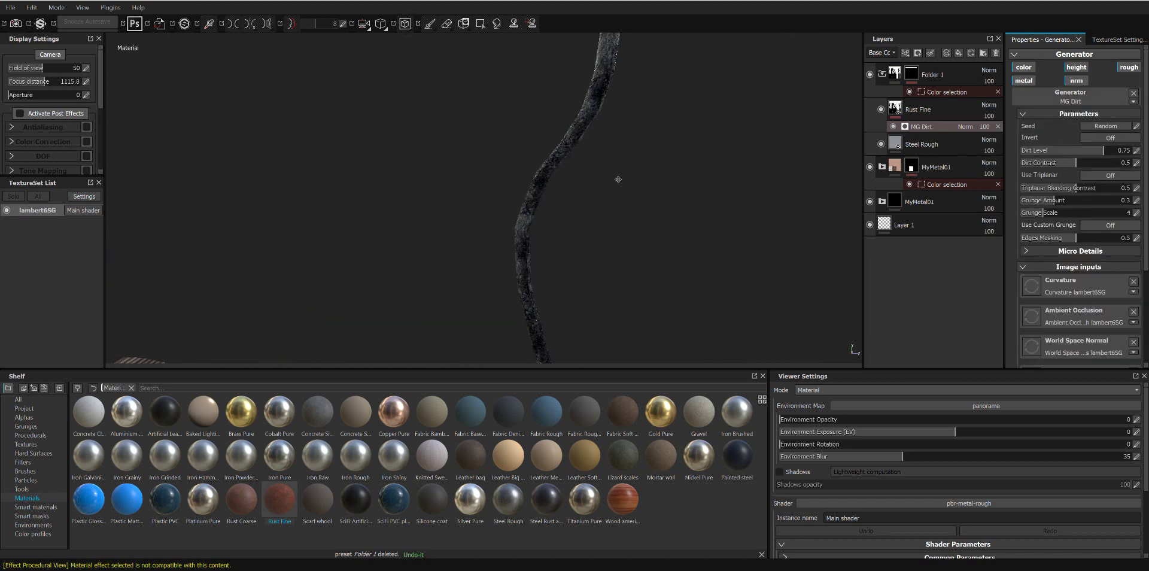
pyautogui.click(1070, 97)
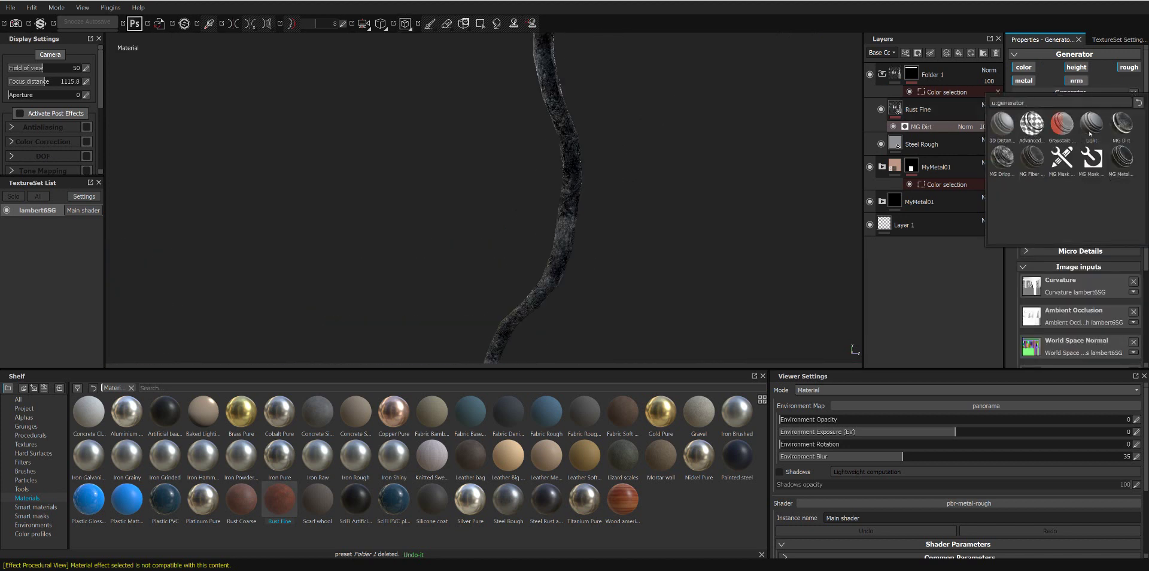
pyautogui.click(1091, 126)
pyautogui.moveTo(634, 255)
pyautogui.keyDown('alt'); pyautogui.mouseDown()
pyautogui.moveTo(653, 279)
pyautogui.moveTo(646, 192)
pyautogui.moveTo(708, 174)
pyautogui.moveTo(629, 154)
pyautogui.mouseUp(); pyautogui.keyUp('alt')
pyautogui.click(1063, 82)
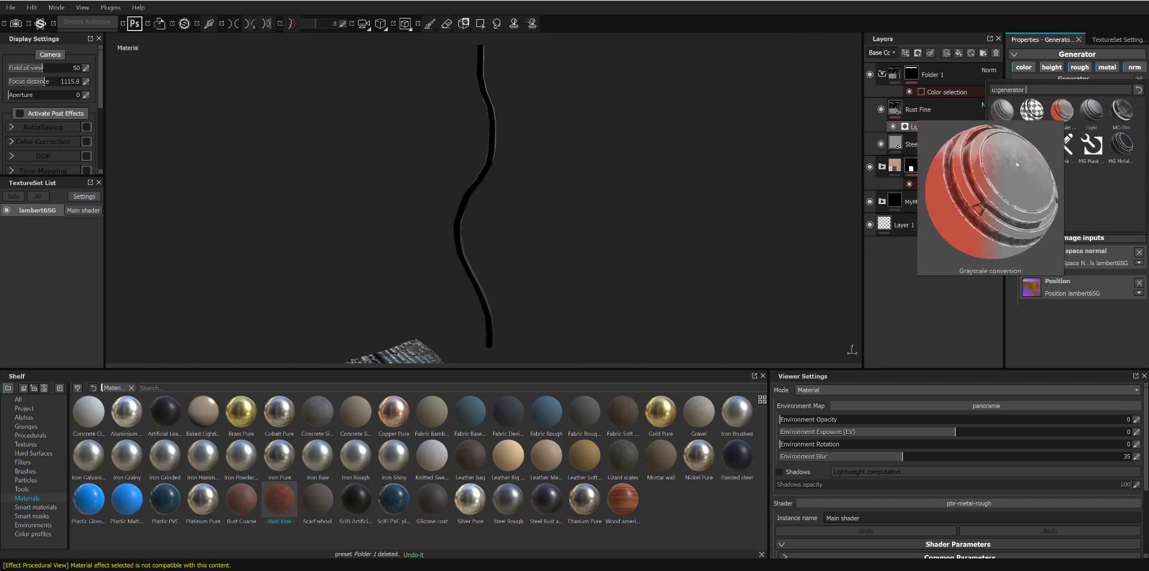
pyautogui.click(1000, 145)
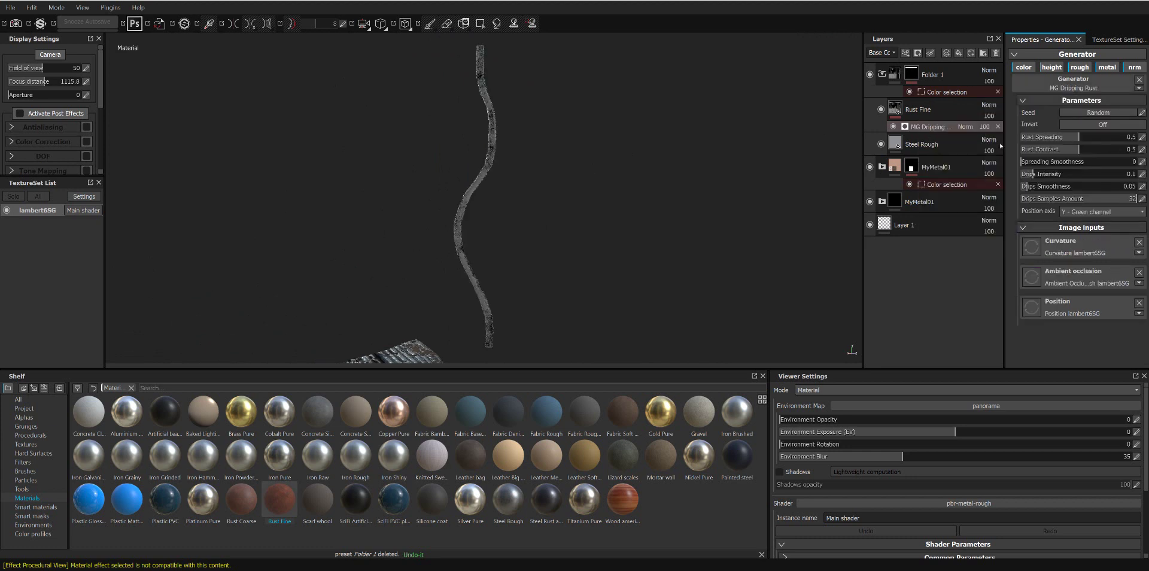
# Step: Swap the generator through MG Dirt, MG Mask Editor and MG Metal Edge Wear
pyautogui.moveTo(587, 181)
pyautogui.keyDown('alt'); pyautogui.mouseDown()
pyautogui.moveTo(411, 178)
pyautogui.moveTo(505, 136)
pyautogui.mouseUp(); pyautogui.keyUp('alt')
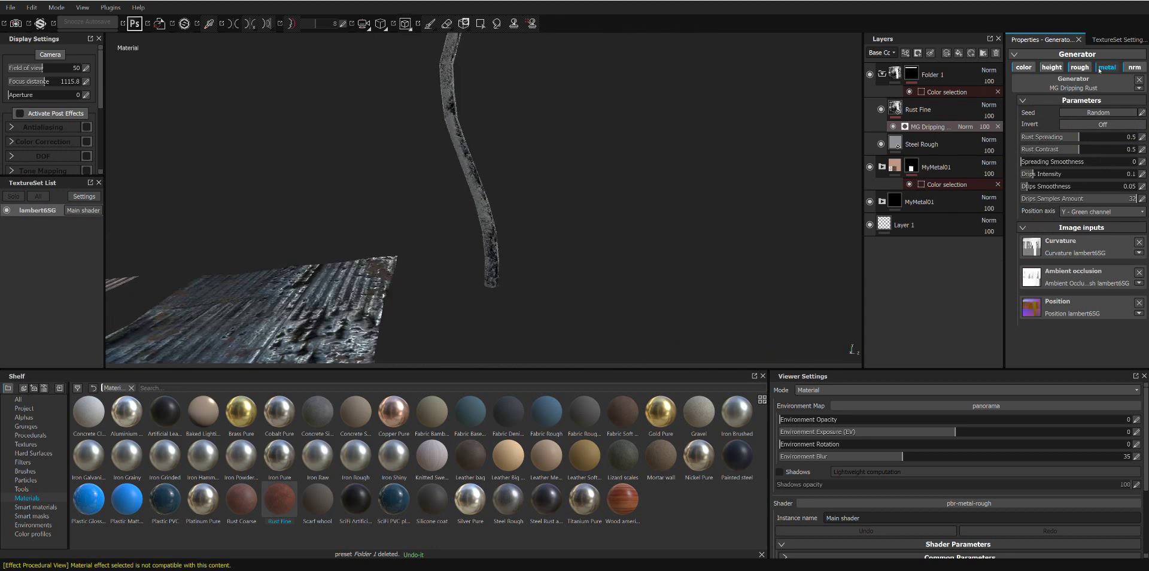
pyautogui.click(1096, 86)
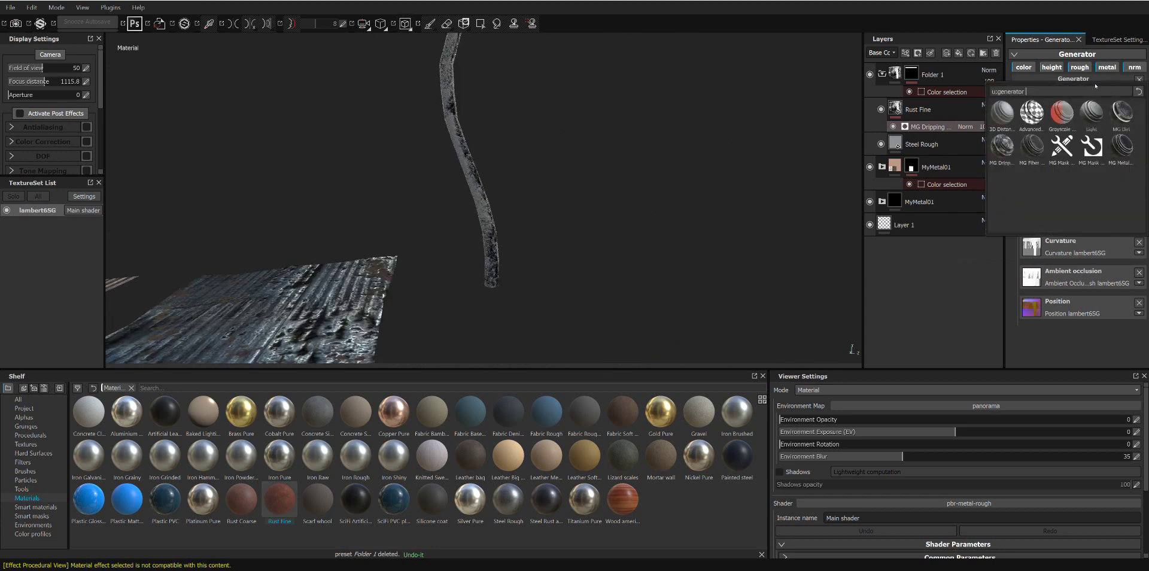
pyautogui.click(1122, 113)
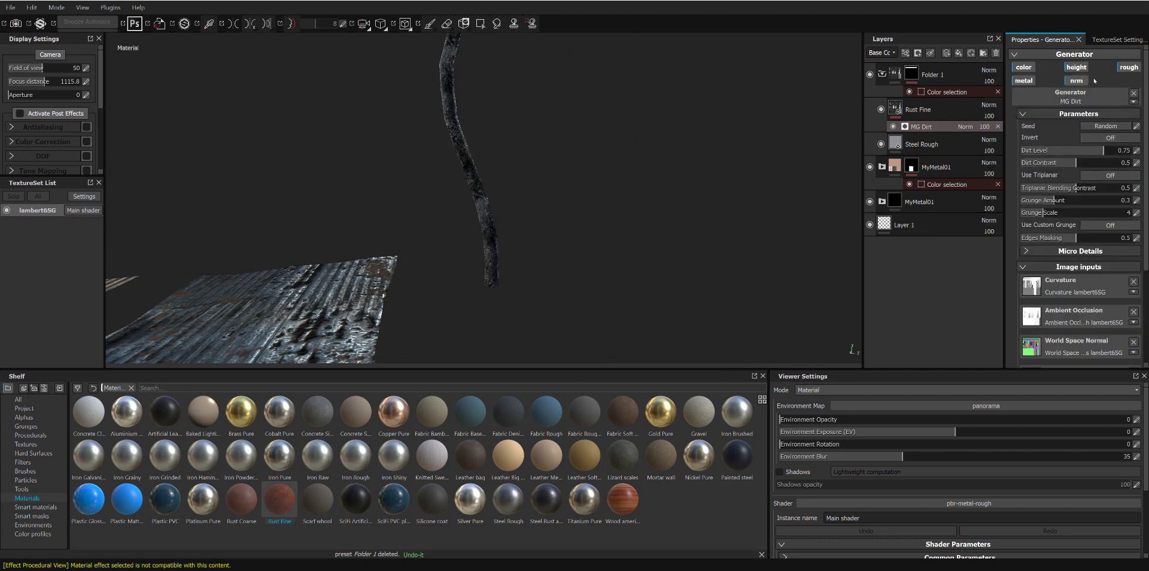
pyautogui.click(1096, 95)
pyautogui.click(1091, 163)
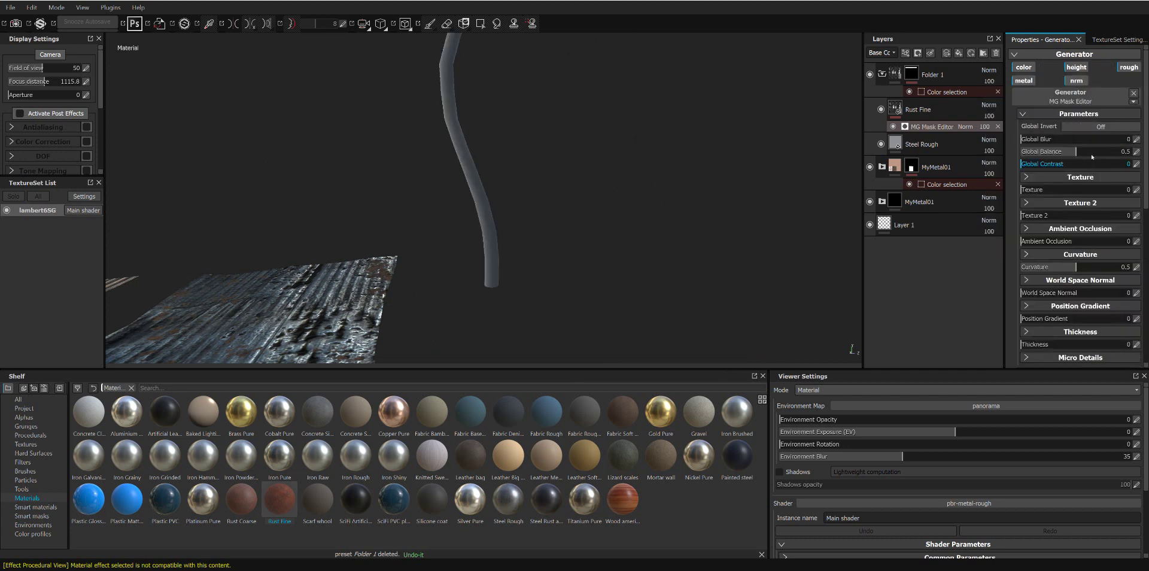
pyautogui.click(1122, 164)
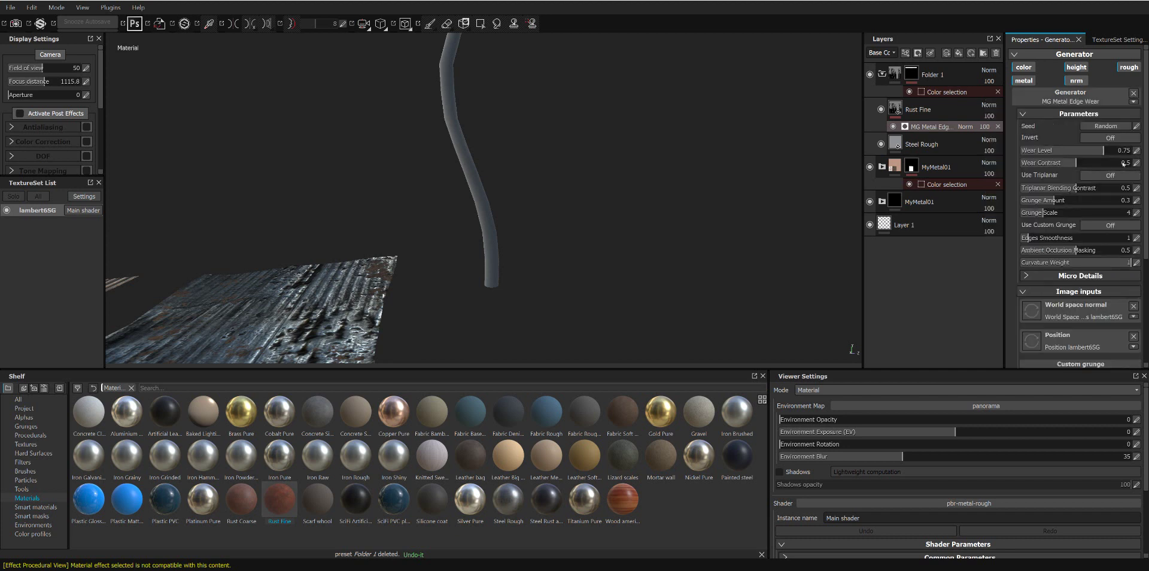
# Step: Apply a Grayscale conversion generator, then remove the effect so rust covers the whole pipe
pyautogui.moveTo(617, 225)
pyautogui.keyDown('alt'); pyautogui.mouseDown()
pyautogui.moveTo(640, 358)
pyautogui.moveTo(610, 164)
pyautogui.moveTo(531, 179)
pyautogui.moveTo(600, 228)
pyautogui.moveTo(598, 155)
pyautogui.moveTo(610, 154)
pyautogui.moveTo(616, 256)
pyautogui.moveTo(641, 110)
pyautogui.moveTo(652, 110)
pyautogui.mouseUp(); pyautogui.keyUp('alt')
pyautogui.click(1077, 96)
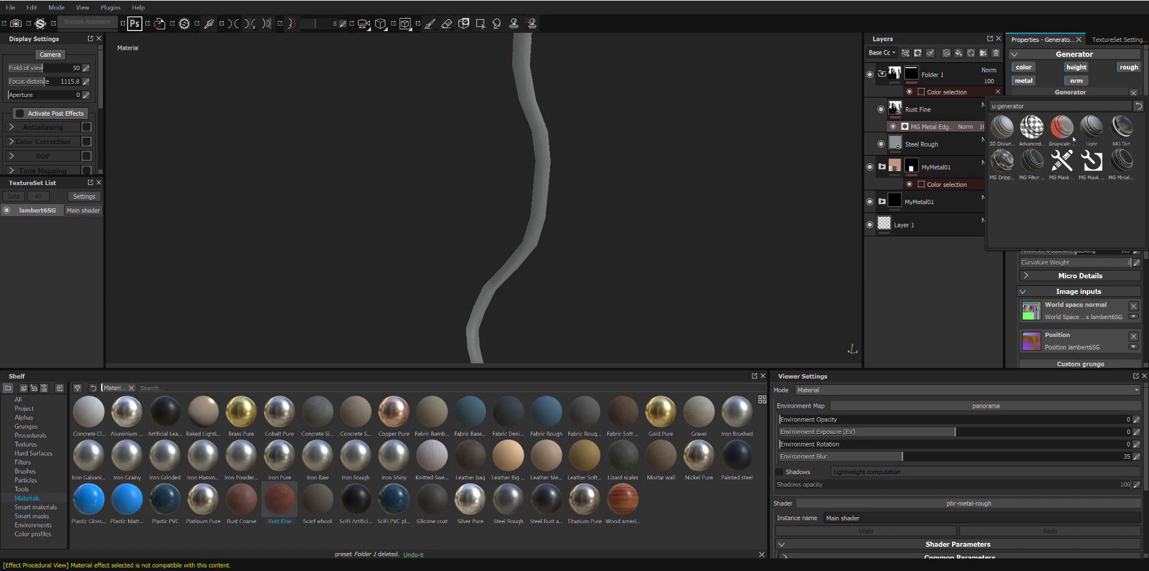
pyautogui.click(1062, 129)
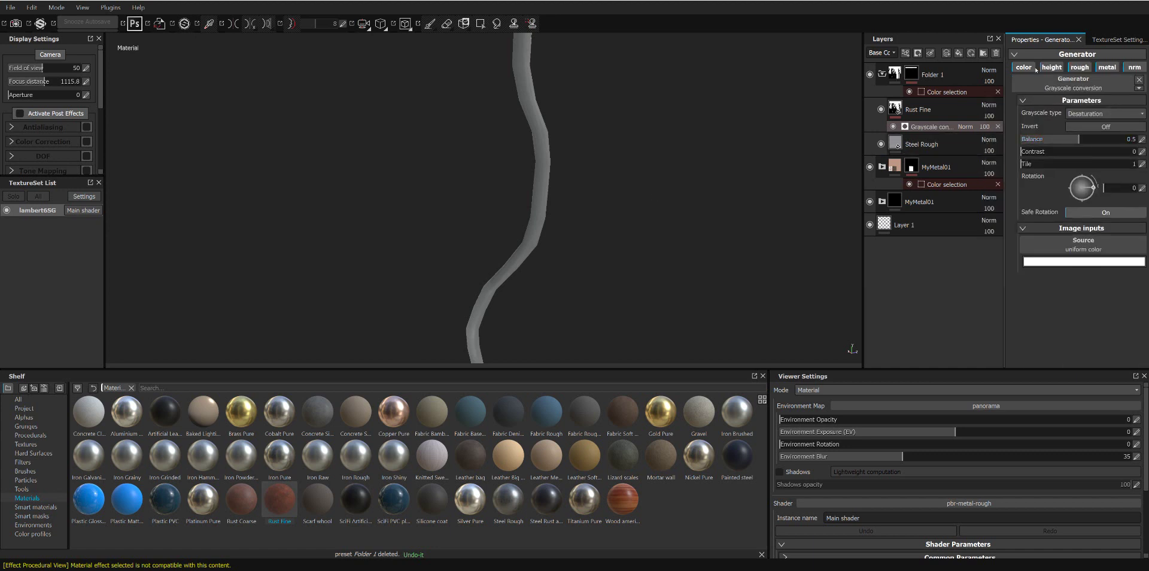
pyautogui.keyDown('alt'); pyautogui.moveTo(605, 143); pyautogui.dragTo(613, 182); pyautogui.keyUp('alt')
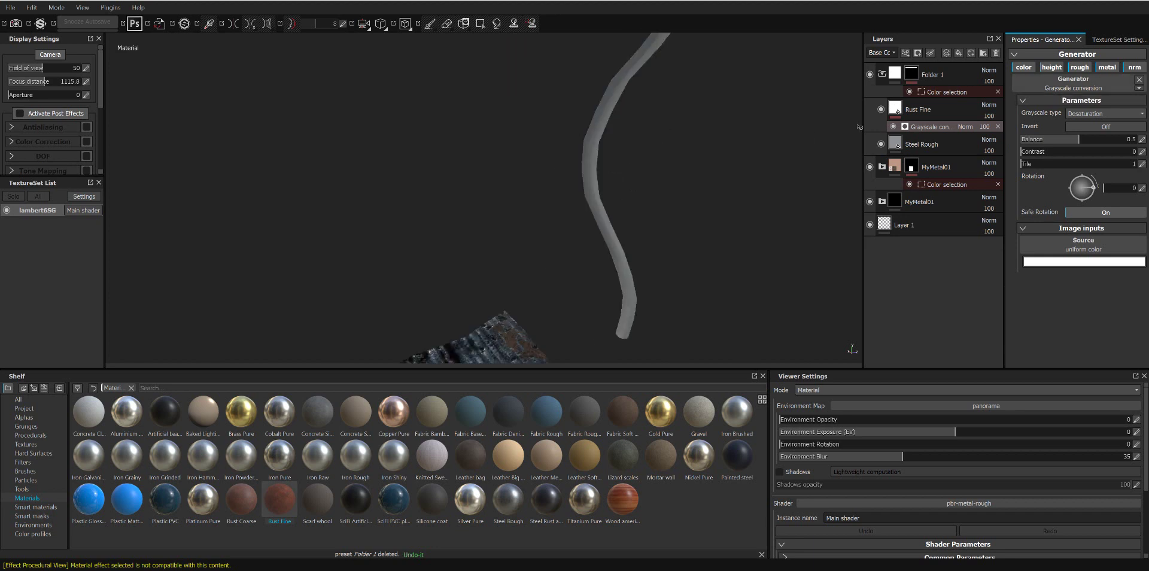
pyautogui.click(997, 127)
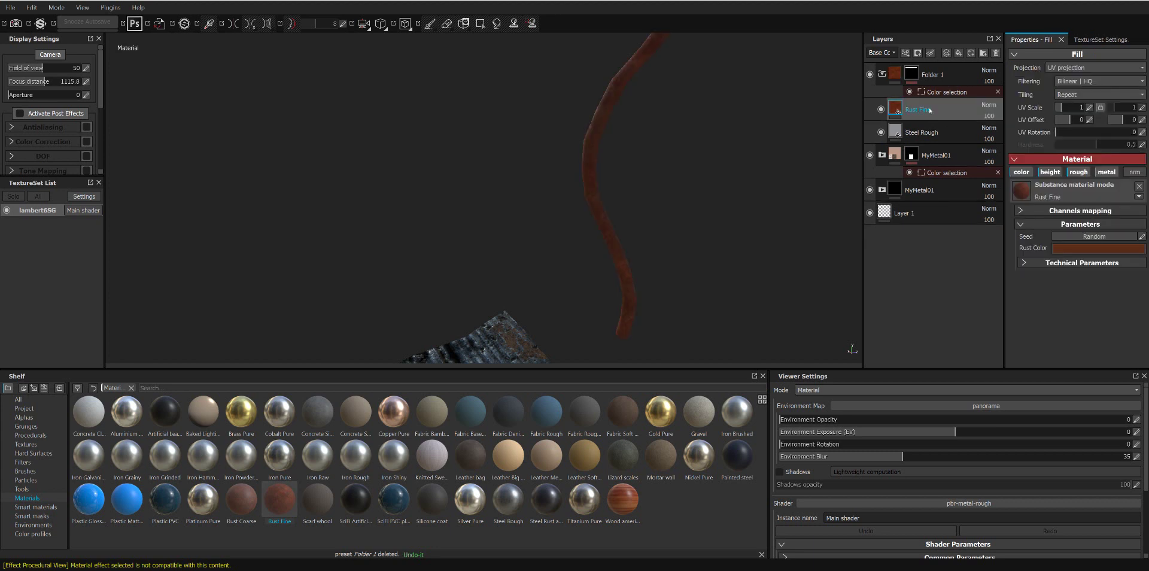
# Step: Add a black mask to the Rust Fine layer so the pipe shows bare steel
pyautogui.rightClick(931, 109)
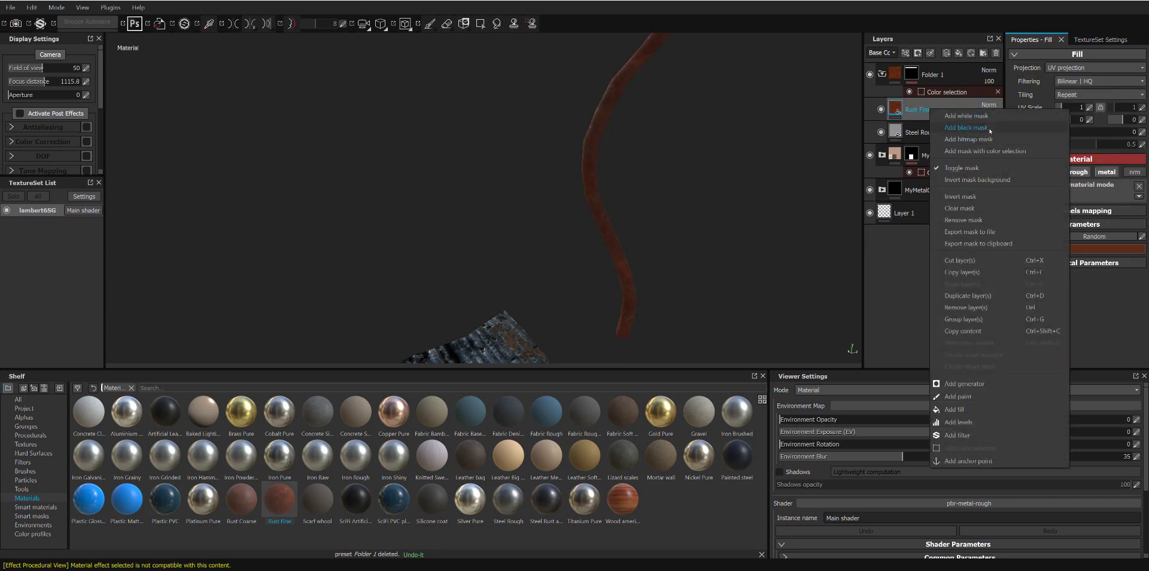
pyautogui.click(965, 127)
pyautogui.moveTo(784, 160)
pyautogui.keyDown('alt'); pyautogui.mouseDown()
pyautogui.moveTo(733, 103)
pyautogui.moveTo(728, 227)
pyautogui.moveTo(784, 238)
pyautogui.mouseUp(); pyautogui.keyUp('alt')
pyautogui.moveTo(477, 187)
pyautogui.keyDown('alt'); pyautogui.mouseDown()
pyautogui.moveTo(792, 178)
pyautogui.moveTo(641, 220)
pyautogui.mouseUp(); pyautogui.keyUp('alt')
pyautogui.keyDown('shift'); pyautogui.moveTo(641, 220); pyautogui.dragTo(702, 60, button='right'); pyautogui.keyUp('shift')
pyautogui.keyDown('alt'); pyautogui.moveTo(702, 60); pyautogui.dragTo(662, 185); pyautogui.keyUp('alt')
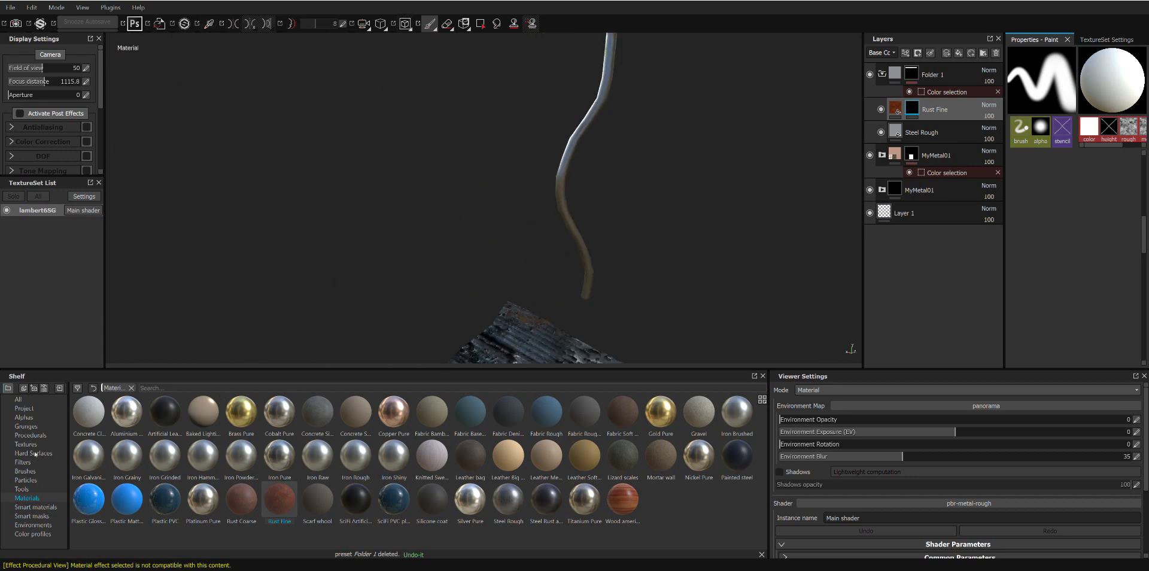
# Step: Browse the Shelf's grunge and procedural presets, then show the particle brush presets
pyautogui.click(37, 427)
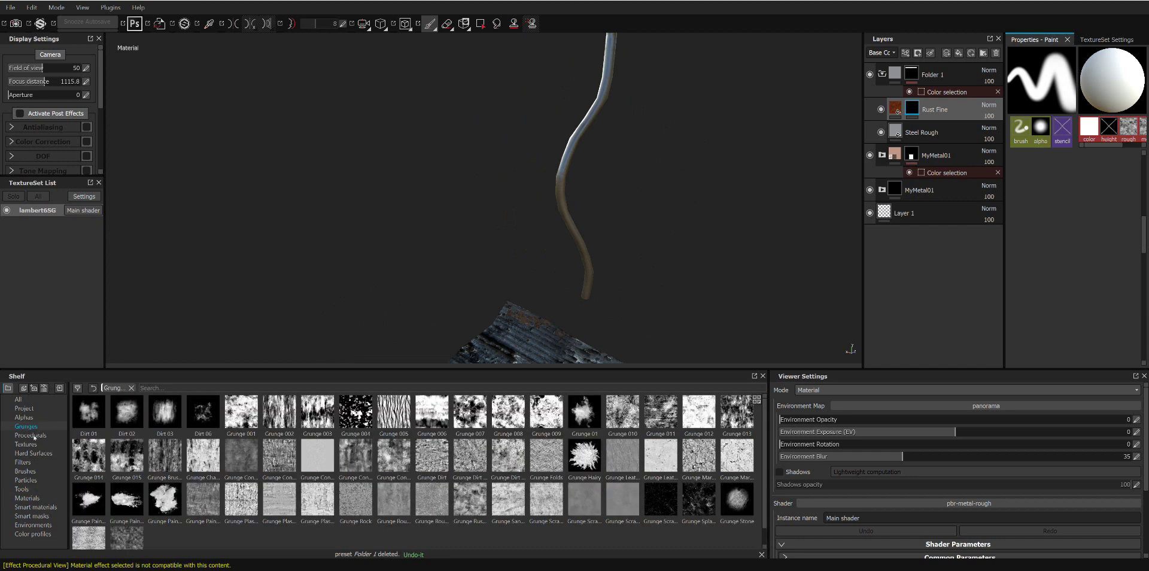
pyautogui.click(34, 435)
pyautogui.click(34, 481)
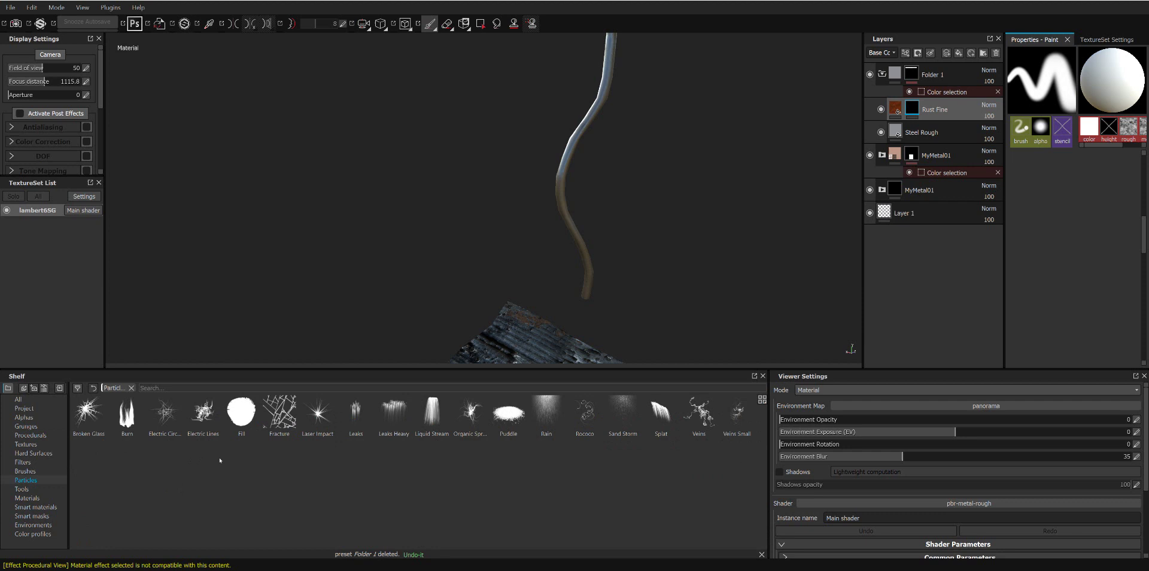
# Step: Try the Rain and Sand Storm particle brushes on the pipe
pyautogui.click(542, 414)
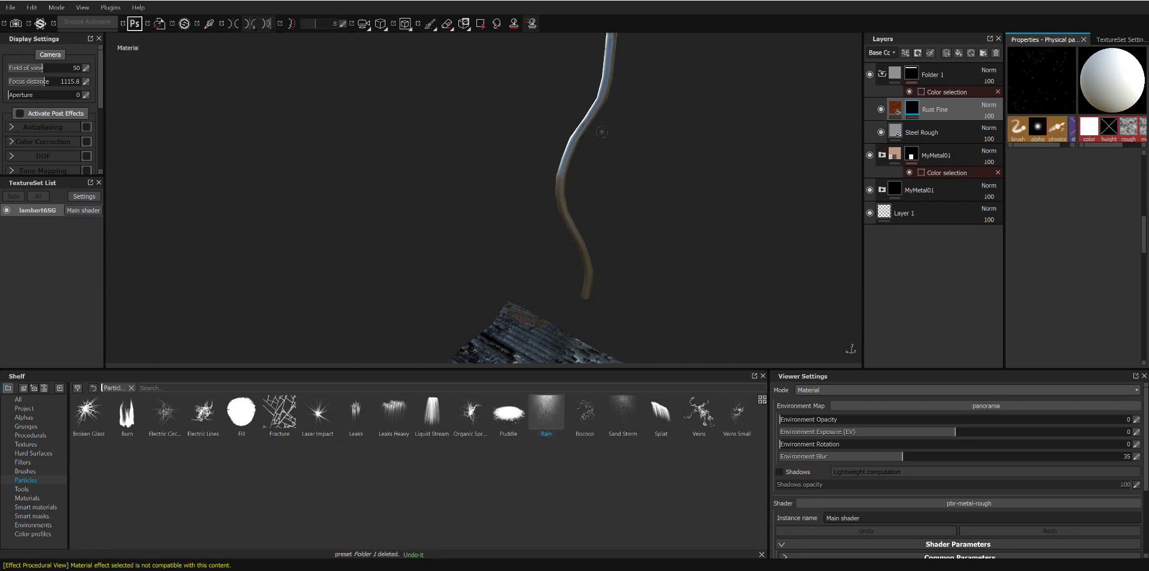
pyautogui.click(596, 135)
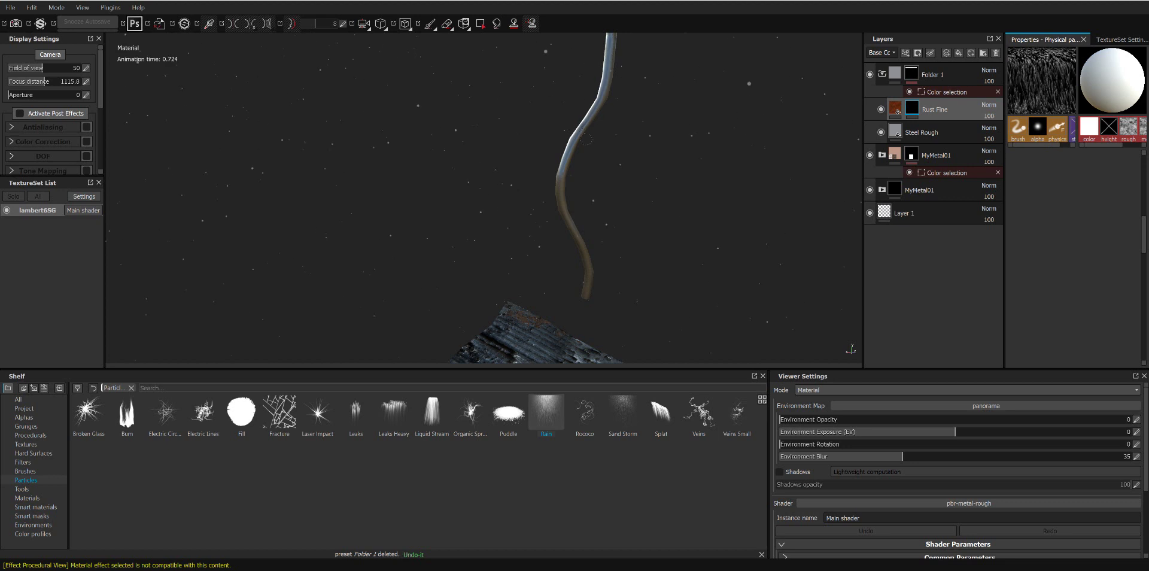
pyautogui.moveTo(594, 157)
pyautogui.keyDown('alt'); pyautogui.mouseDown()
pyautogui.moveTo(578, 233)
pyautogui.moveTo(584, 323)
pyautogui.moveTo(649, 7)
pyautogui.moveTo(608, 203)
pyautogui.mouseUp(); pyautogui.keyUp('alt')
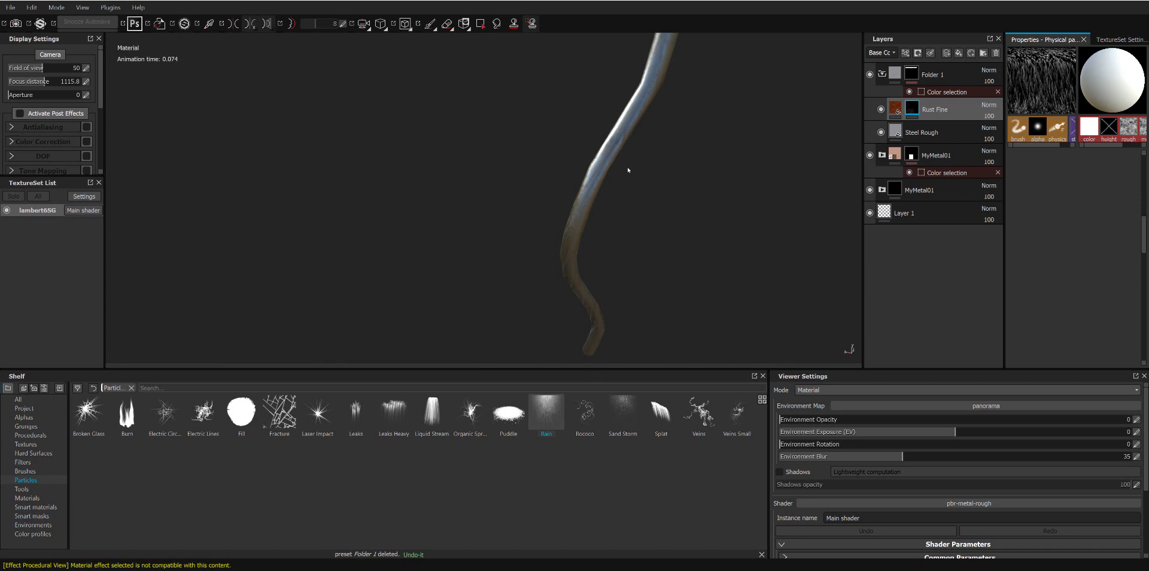
pyautogui.click(622, 413)
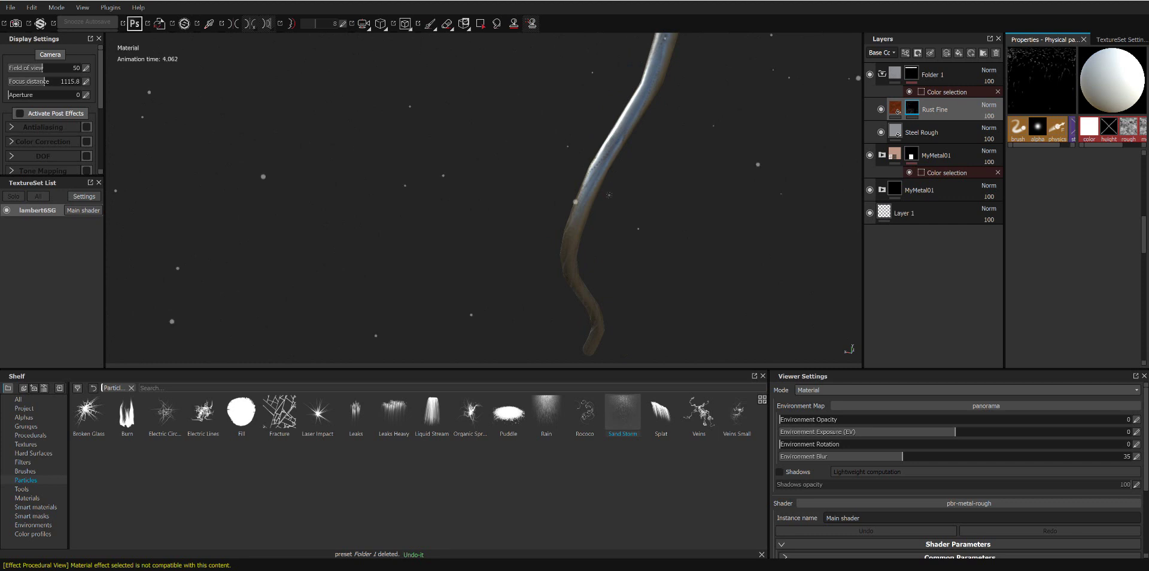
pyautogui.keyDown('alt'); pyautogui.moveTo(612, 236); pyautogui.dragTo(819, 157); pyautogui.keyUp('alt')
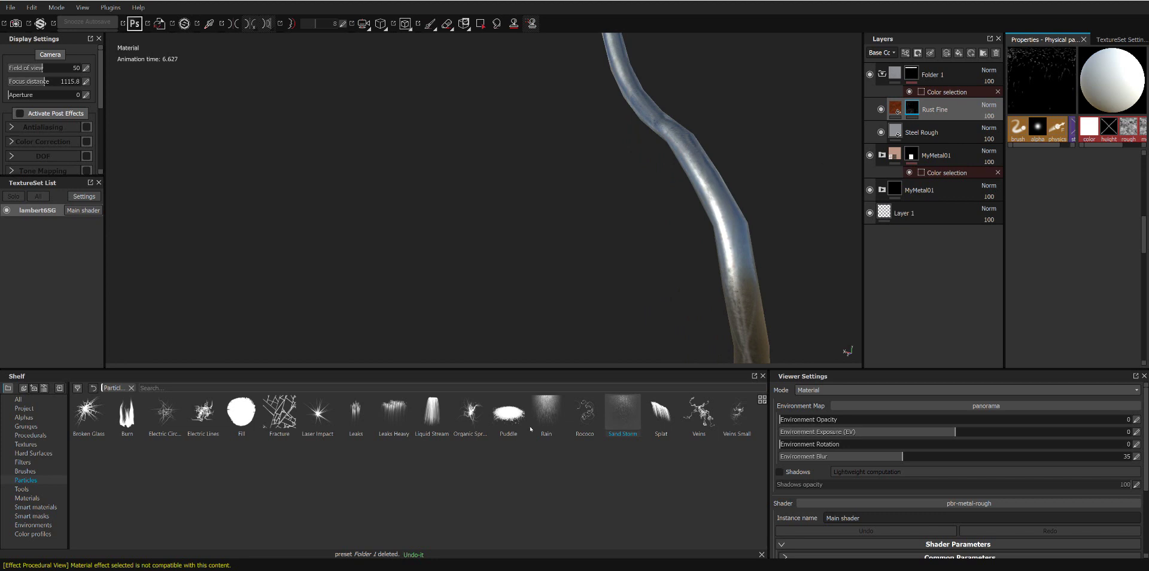
# Step: Paint rust leaks around the pipe's bend and down its length with the Leaks brush
pyautogui.click(356, 419)
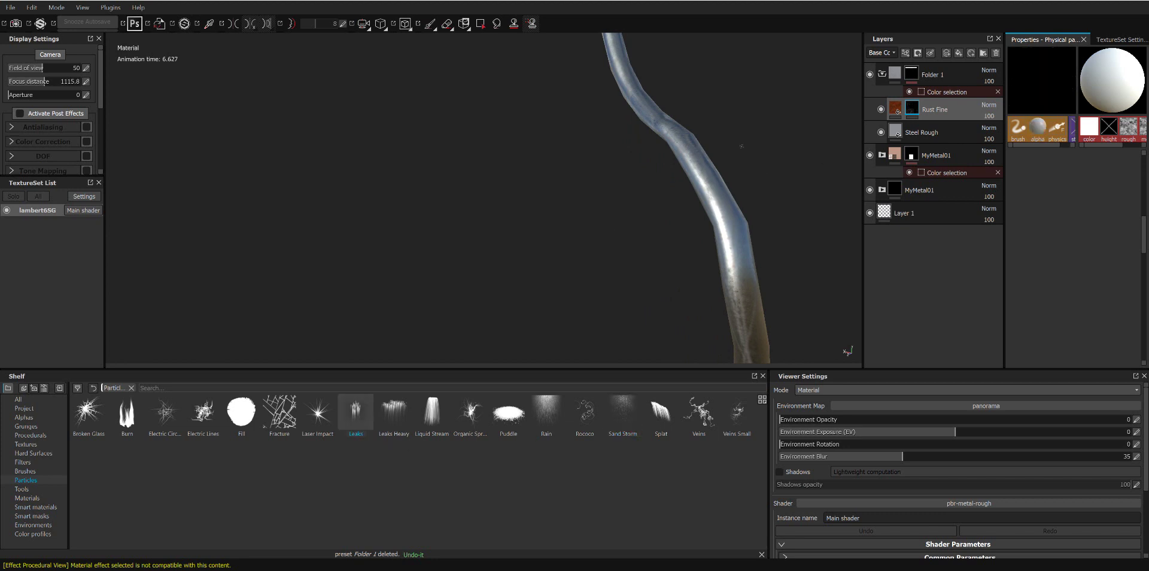
pyautogui.moveTo(657, 123); pyautogui.dragTo(688, 124)
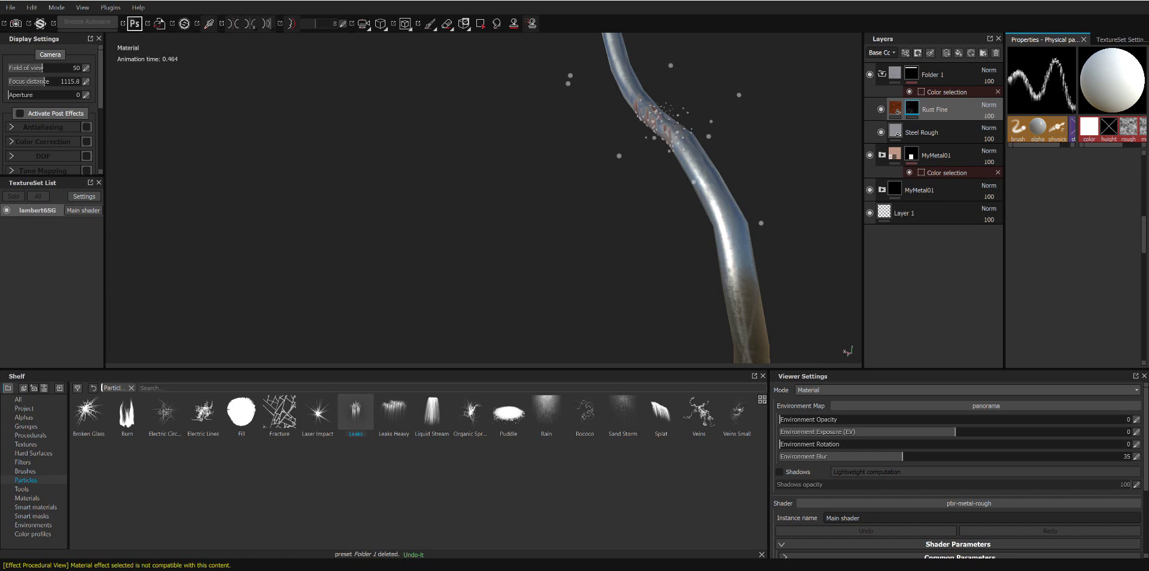
pyautogui.moveTo(626, 242)
pyautogui.keyDown('alt'); pyautogui.mouseDown()
pyautogui.moveTo(638, 239)
pyautogui.moveTo(461, 274)
pyautogui.moveTo(535, 235)
pyautogui.moveTo(651, 212)
pyautogui.mouseUp(); pyautogui.keyUp('alt')
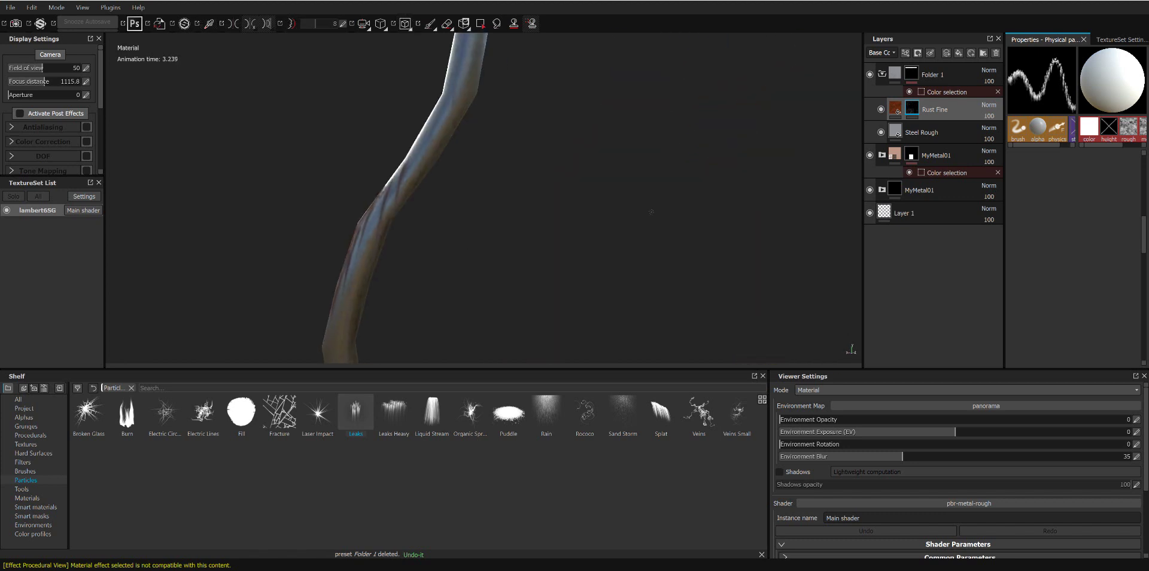
pyautogui.keyDown('alt'); pyautogui.moveTo(518, 231); pyautogui.dragTo(573, 230); pyautogui.keyUp('alt')
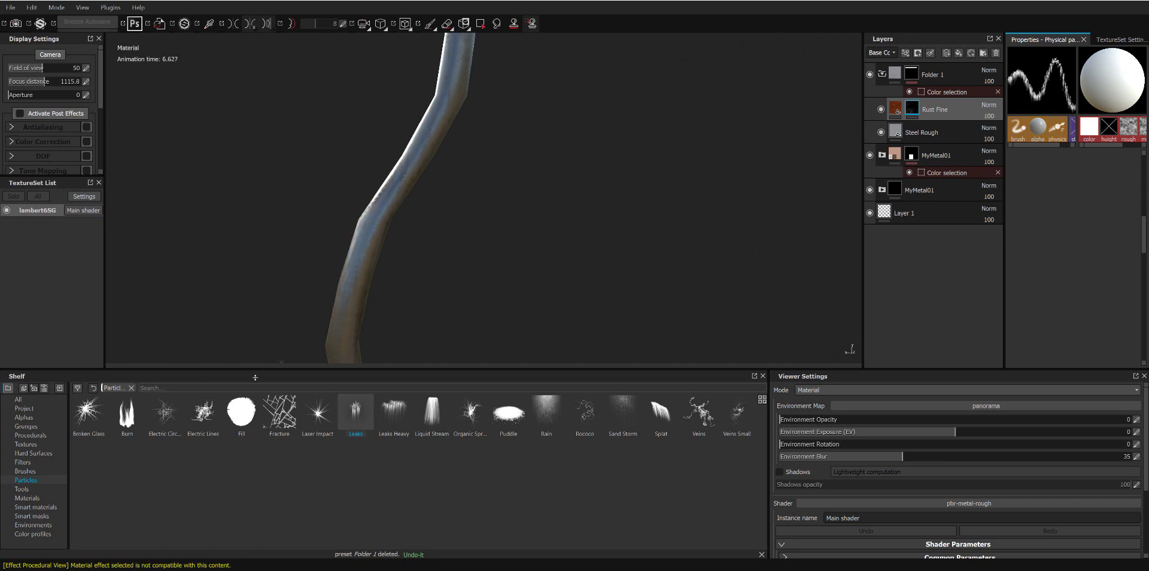
# Step: Burn rust onto the pipe's lower end with the Burn particle brush, then select Dirt 3
pyautogui.click(127, 413)
pyautogui.moveTo(418, 185)
pyautogui.keyDown('alt'); pyautogui.mouseDown()
pyautogui.moveTo(482, 84)
pyautogui.moveTo(527, 119)
pyautogui.moveTo(521, 217)
pyautogui.mouseUp(); pyautogui.keyUp('alt')
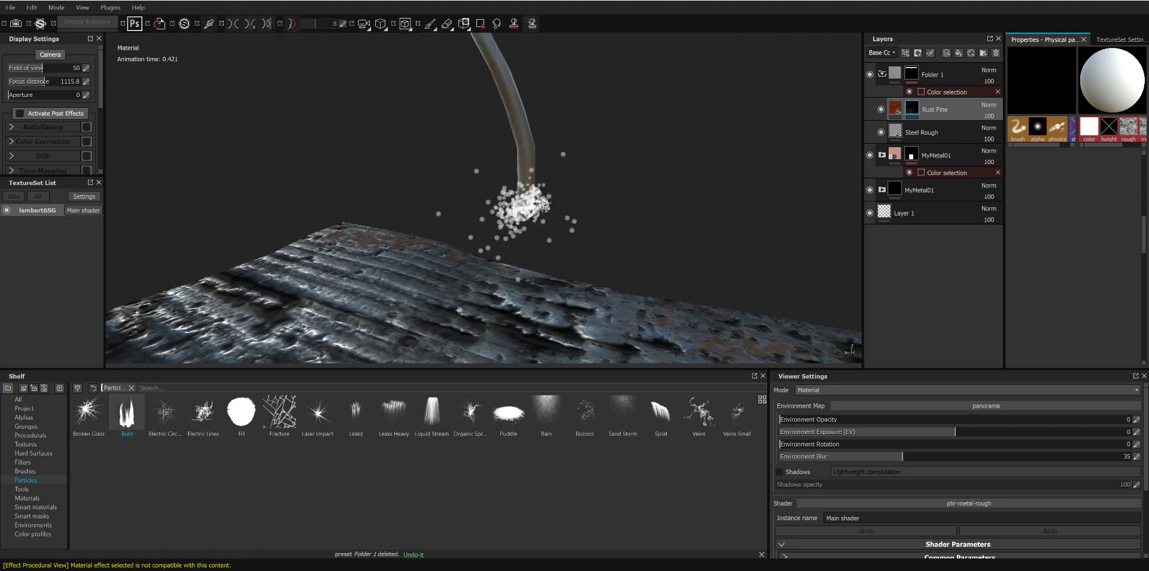
pyautogui.moveTo(603, 94)
pyautogui.keyDown('alt'); pyautogui.mouseDown()
pyautogui.moveTo(689, 99)
pyautogui.moveTo(569, 123)
pyautogui.moveTo(572, 100)
pyautogui.moveTo(623, 180)
pyautogui.moveTo(697, 141)
pyautogui.moveTo(607, 167)
pyautogui.moveTo(684, 133)
pyautogui.moveTo(796, 123)
pyautogui.mouseUp(); pyautogui.keyUp('alt')
pyautogui.click(572, 100)
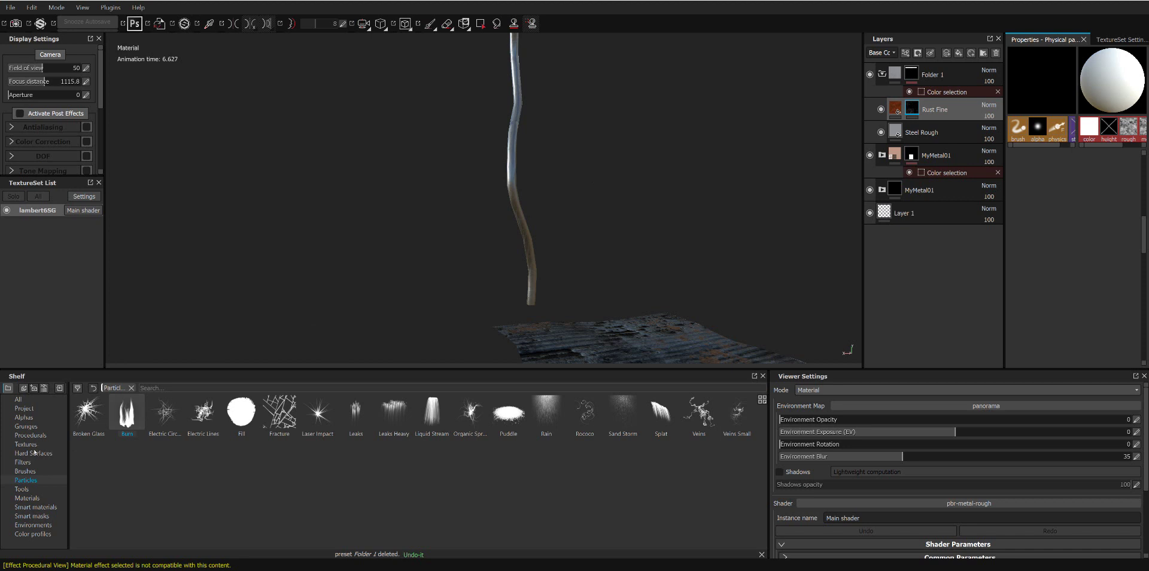
pyautogui.click(25, 471)
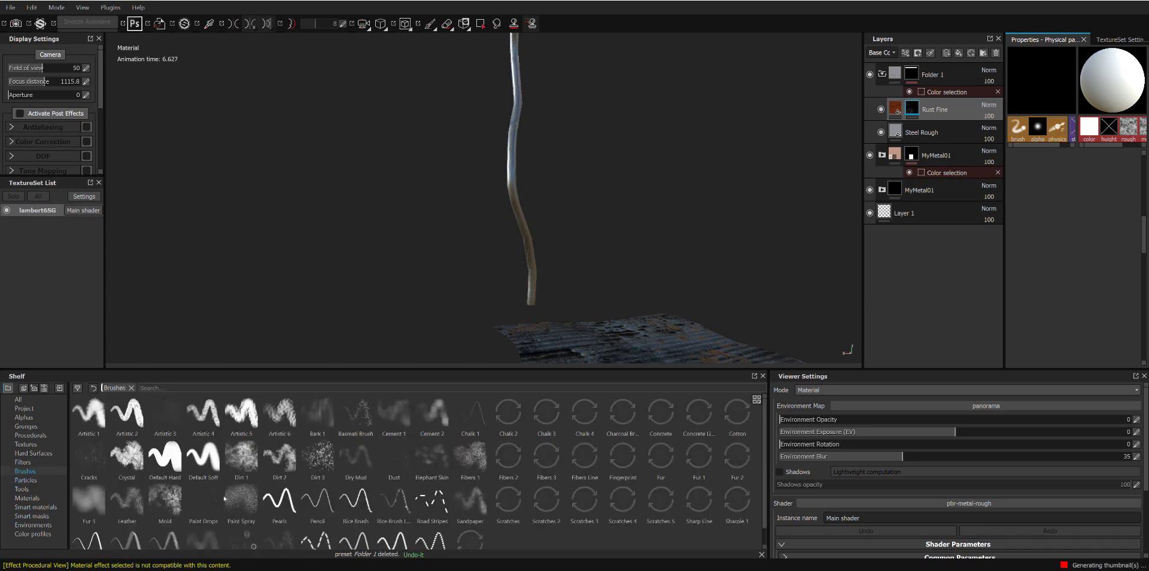
pyautogui.click(317, 458)
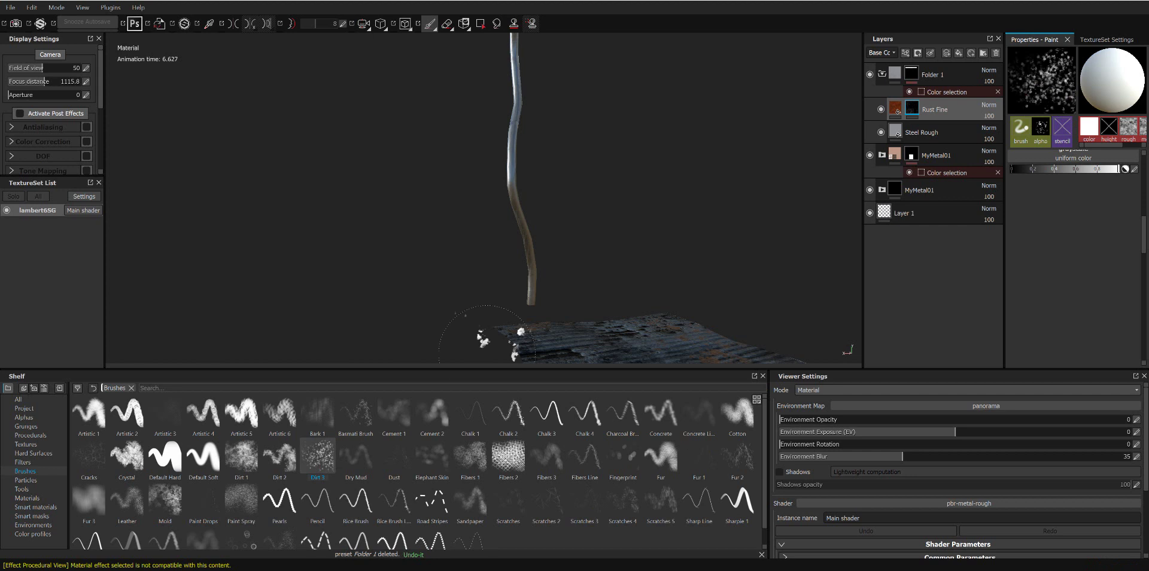
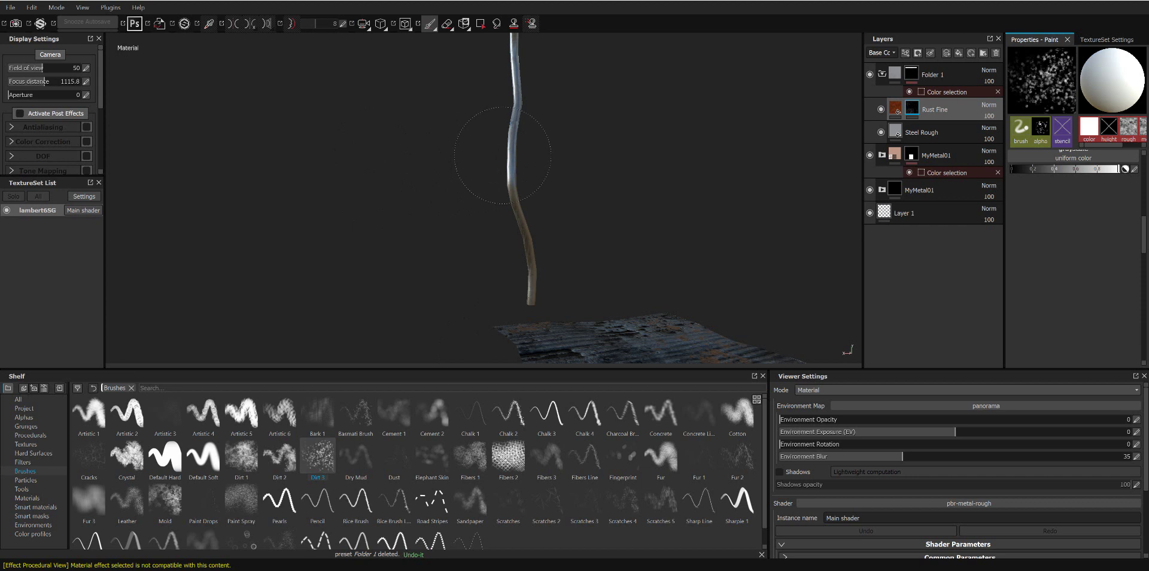
# Step: Switch to the Dirt 1 brush and enlarge its brush size
pyautogui.moveTo(520, 118)
pyautogui.keyDown('alt'); pyautogui.mouseDown()
pyautogui.moveTo(617, 156)
pyautogui.moveTo(525, 162)
pyautogui.mouseUp(); pyautogui.keyUp('alt')
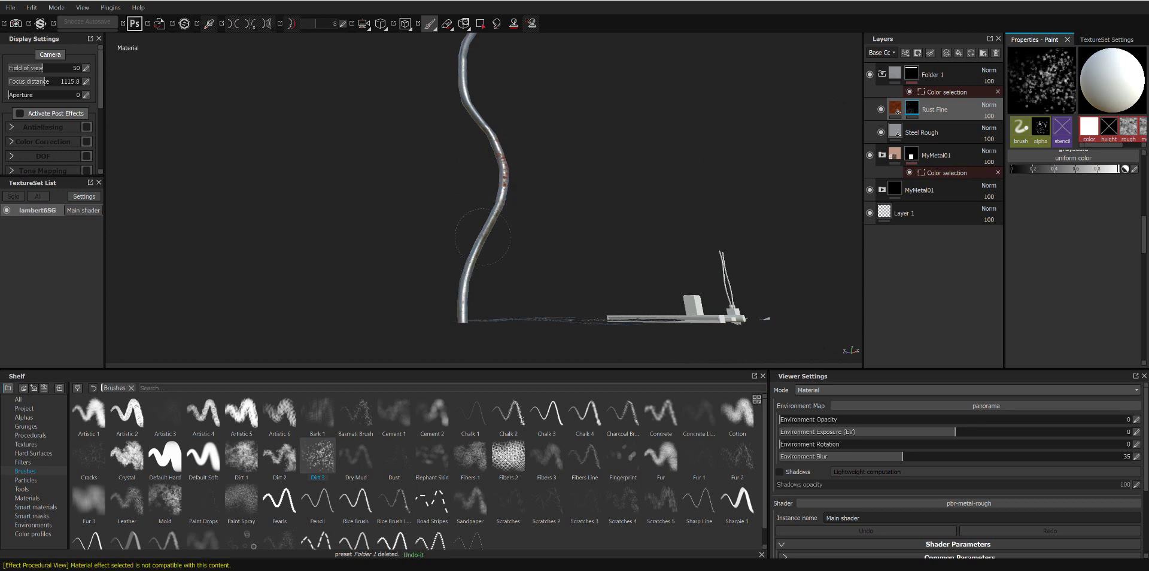
pyautogui.moveTo(538, 203)
pyautogui.keyDown('alt'); pyautogui.mouseDown()
pyautogui.moveTo(468, 221)
pyautogui.moveTo(524, 222)
pyautogui.moveTo(552, 269)
pyautogui.mouseUp(); pyautogui.keyUp('alt')
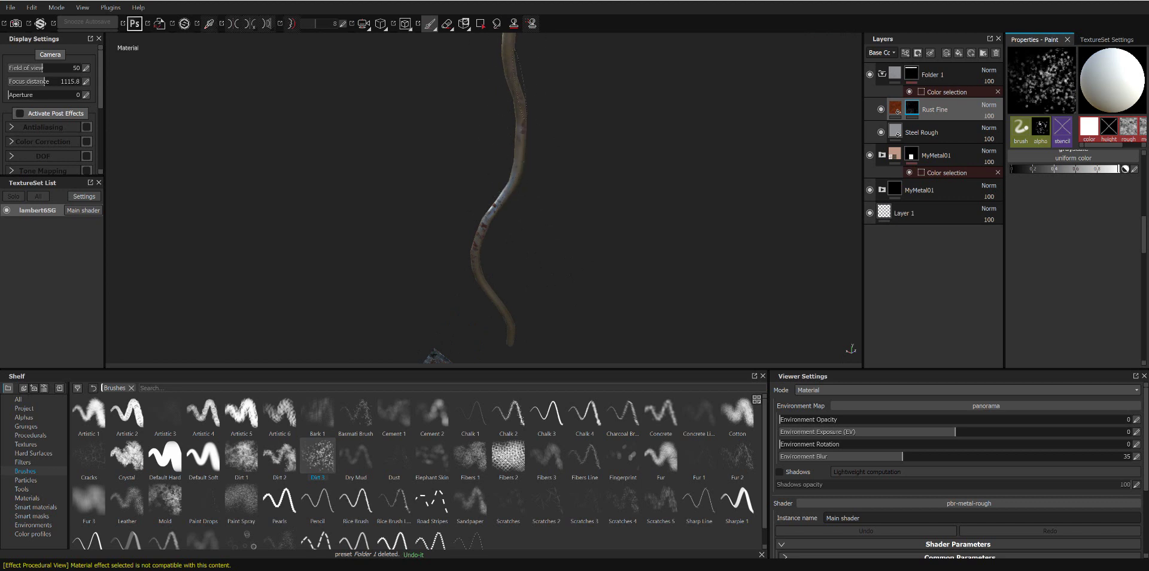
pyautogui.moveTo(564, 174)
pyautogui.keyDown('alt'); pyautogui.mouseDown()
pyautogui.moveTo(464, 120)
pyautogui.moveTo(461, 132)
pyautogui.moveTo(548, 186)
pyautogui.moveTo(479, 172)
pyautogui.moveTo(585, 287)
pyautogui.moveTo(636, 223)
pyautogui.moveTo(767, 171)
pyautogui.moveTo(528, 206)
pyautogui.moveTo(562, 184)
pyautogui.moveTo(434, 200)
pyautogui.moveTo(574, 185)
pyautogui.mouseUp(); pyautogui.keyUp('alt')
pyautogui.scroll(2, 586, 287)
pyautogui.scroll(3, 586, 287)
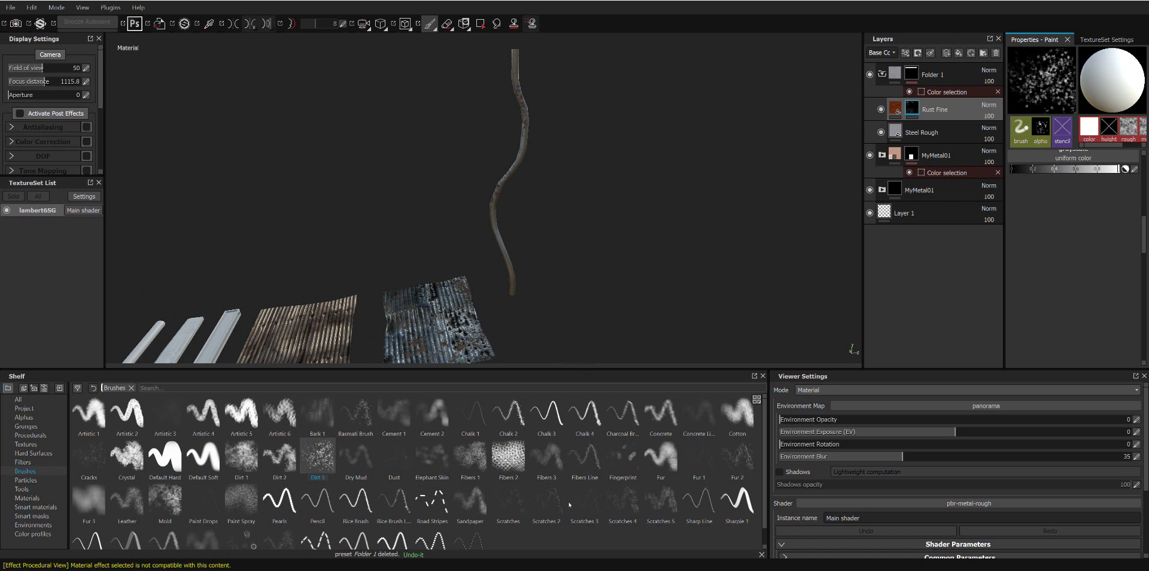
pyautogui.click(253, 468)
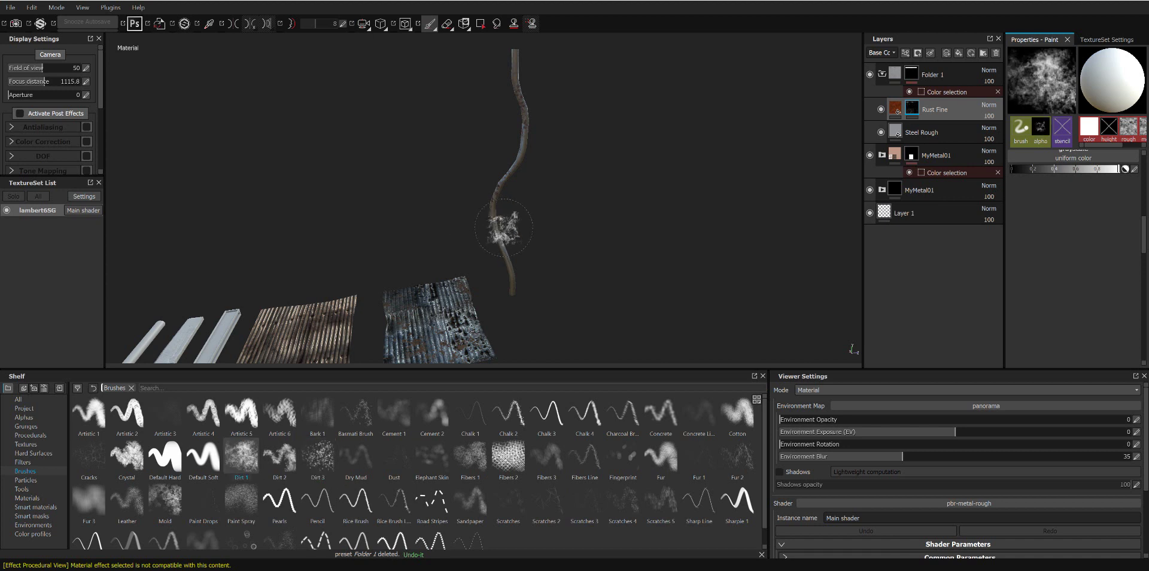
pyautogui.keyDown('ctrl'); pyautogui.moveTo(501, 232); pyautogui.dragTo(520, 246, button='right'); pyautogui.keyUp('ctrl')
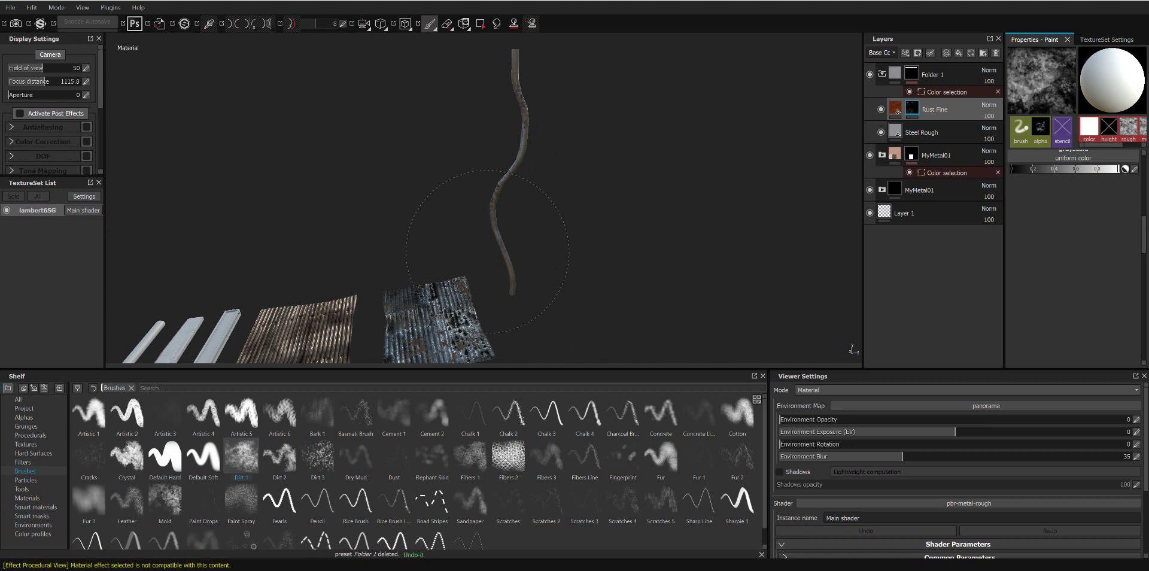
# Step: Move the Rust Fine and Steel Rough layers into Folder 1
pyautogui.moveTo(527, 205)
pyautogui.keyDown('alt'); pyautogui.mouseDown()
pyautogui.moveTo(649, 167)
pyautogui.moveTo(713, 187)
pyautogui.moveTo(474, 215)
pyautogui.moveTo(389, 200)
pyautogui.moveTo(383, 170)
pyautogui.mouseUp(); pyautogui.keyUp('alt')
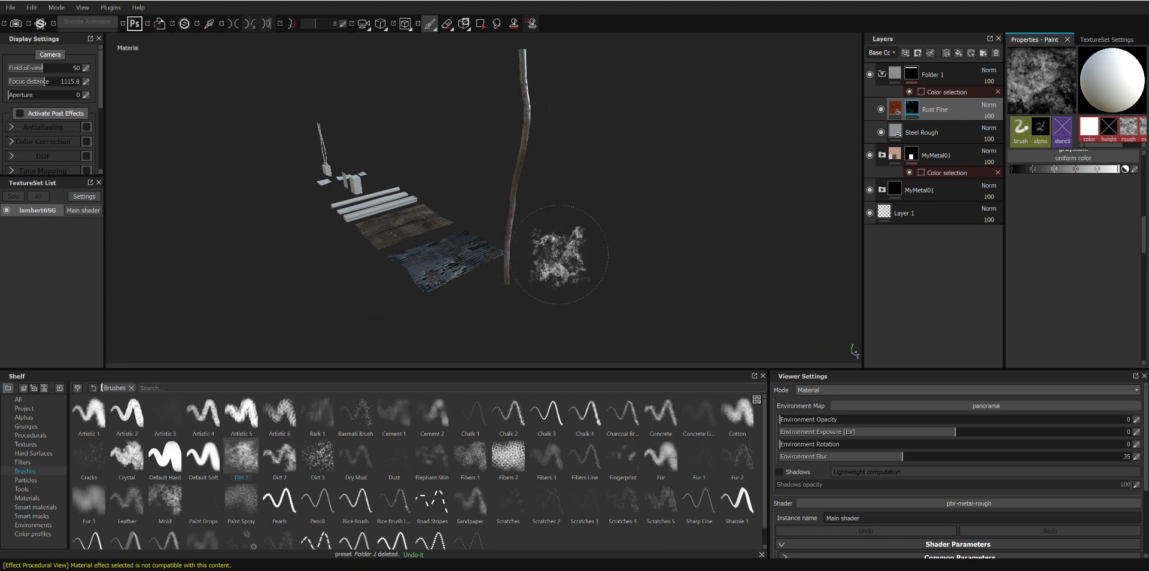
pyautogui.moveTo(514, 115)
pyautogui.keyDown('alt'); pyautogui.mouseDown()
pyautogui.moveTo(692, 128)
pyautogui.moveTo(778, 104)
pyautogui.moveTo(577, 115)
pyautogui.moveTo(577, 103)
pyautogui.moveTo(485, 282)
pyautogui.moveTo(541, 221)
pyautogui.moveTo(658, 150)
pyautogui.mouseUp(); pyautogui.keyUp('alt')
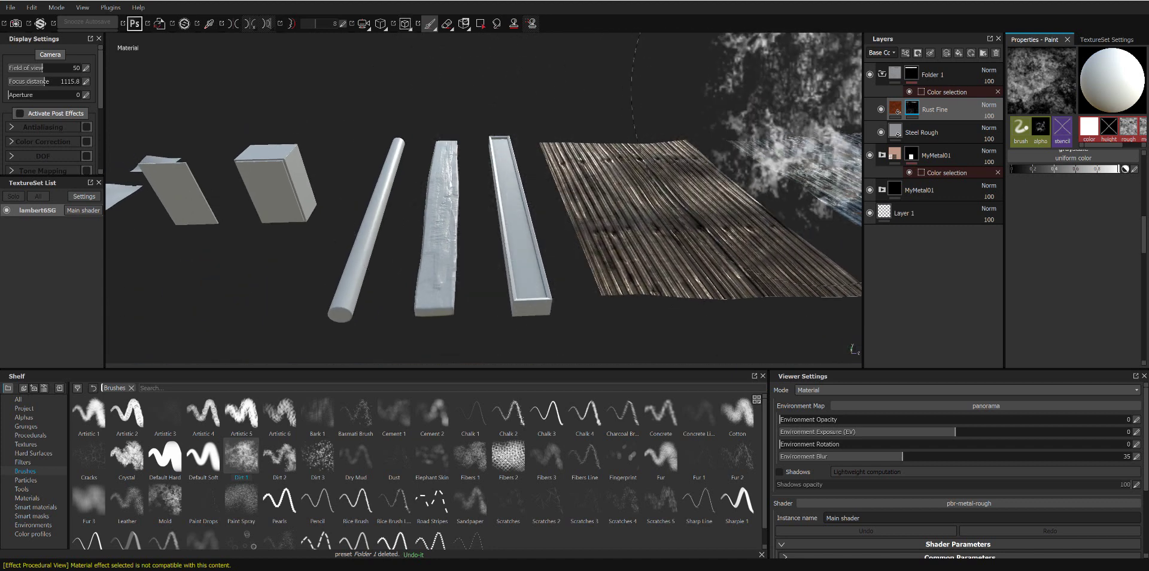
pyautogui.moveTo(884, 74); pyautogui.dragTo(883, 76)
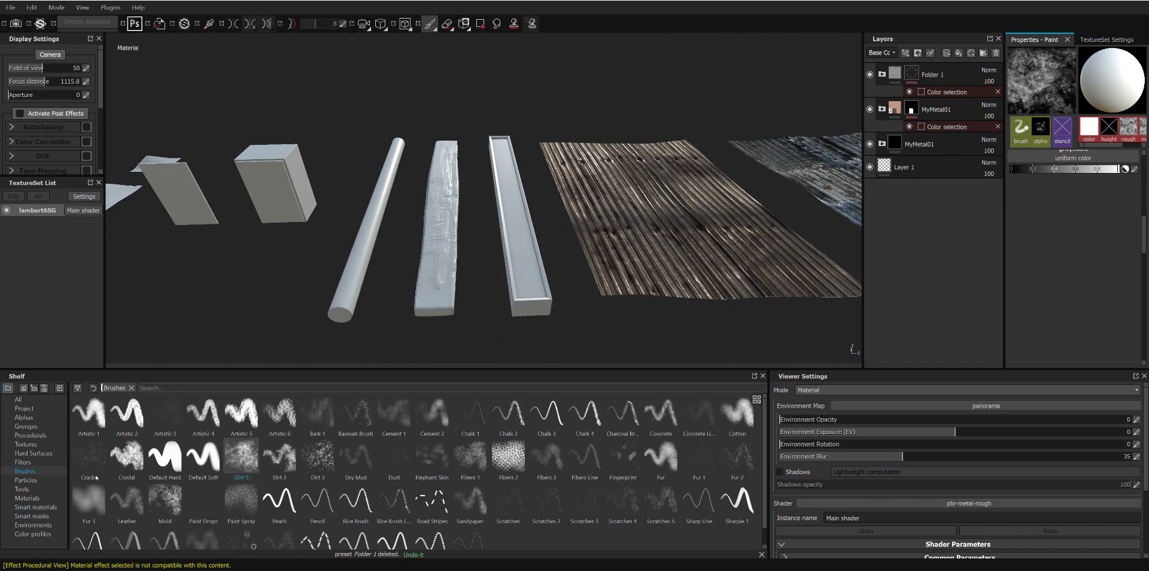
# Step: Drag the Machinery smart material from the Smart materials shelf onto the top of the layer stack
pyautogui.click(39, 508)
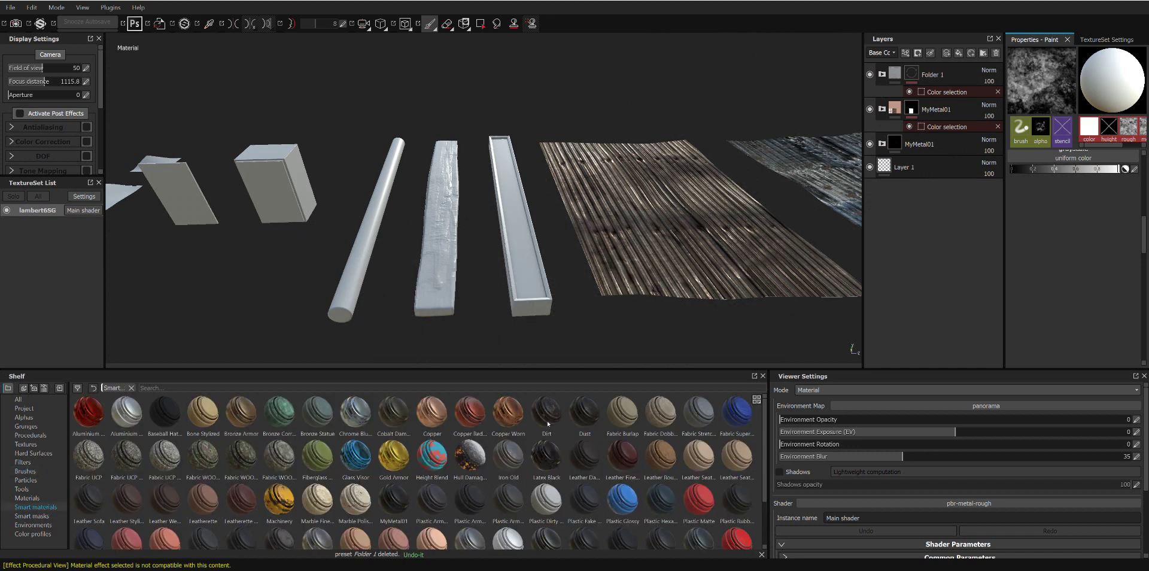
pyautogui.moveTo(547, 413)
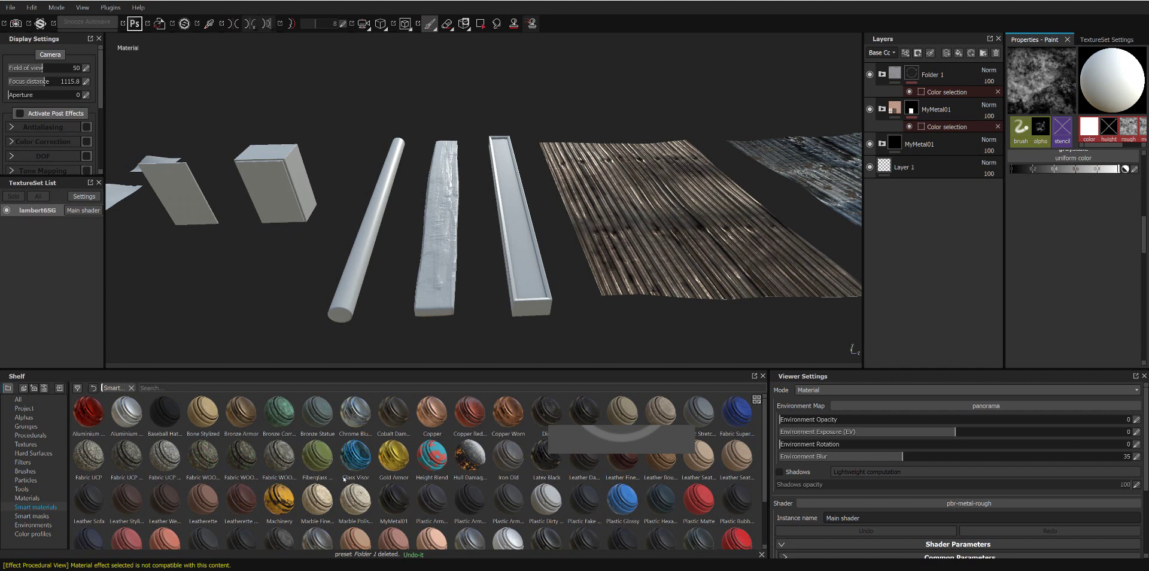
pyautogui.scroll(-2, 508, 486)
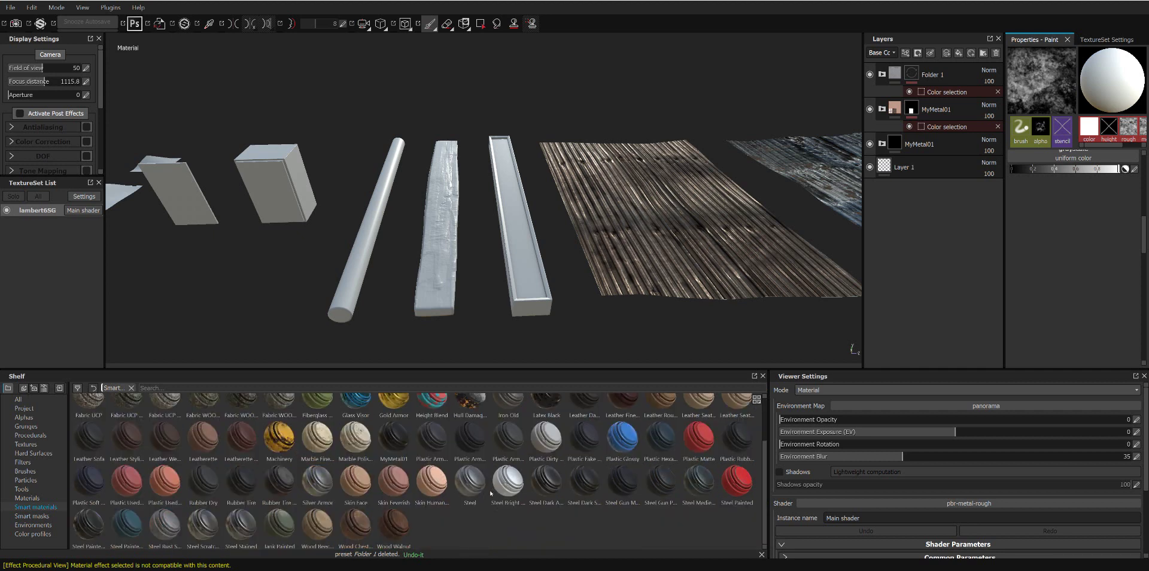
pyautogui.moveTo(469, 482)
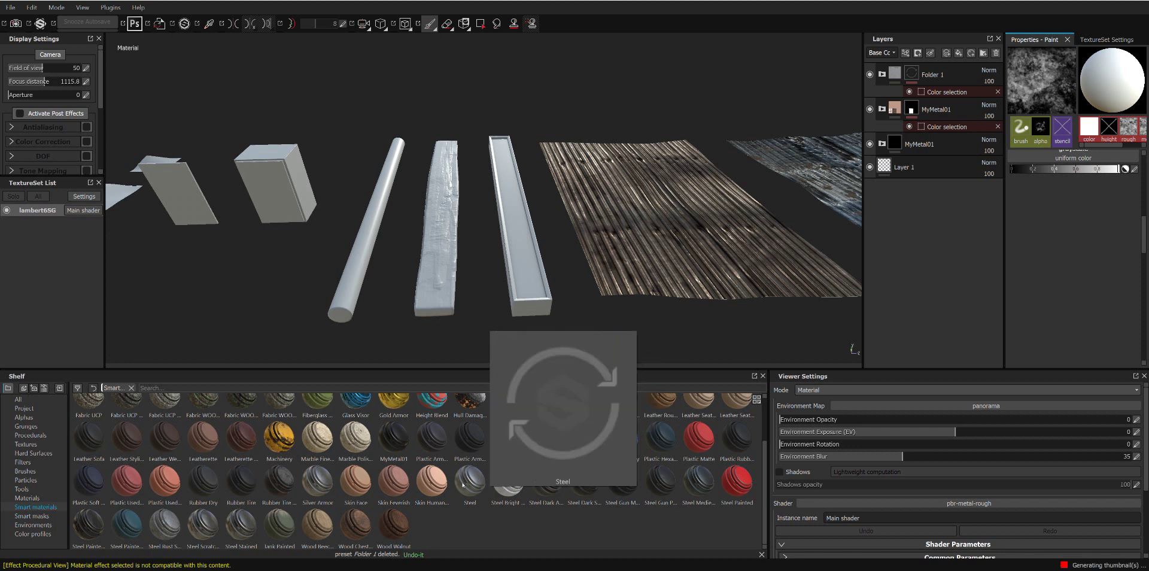
pyautogui.moveTo(279, 436); pyautogui.dragTo(670, 268)
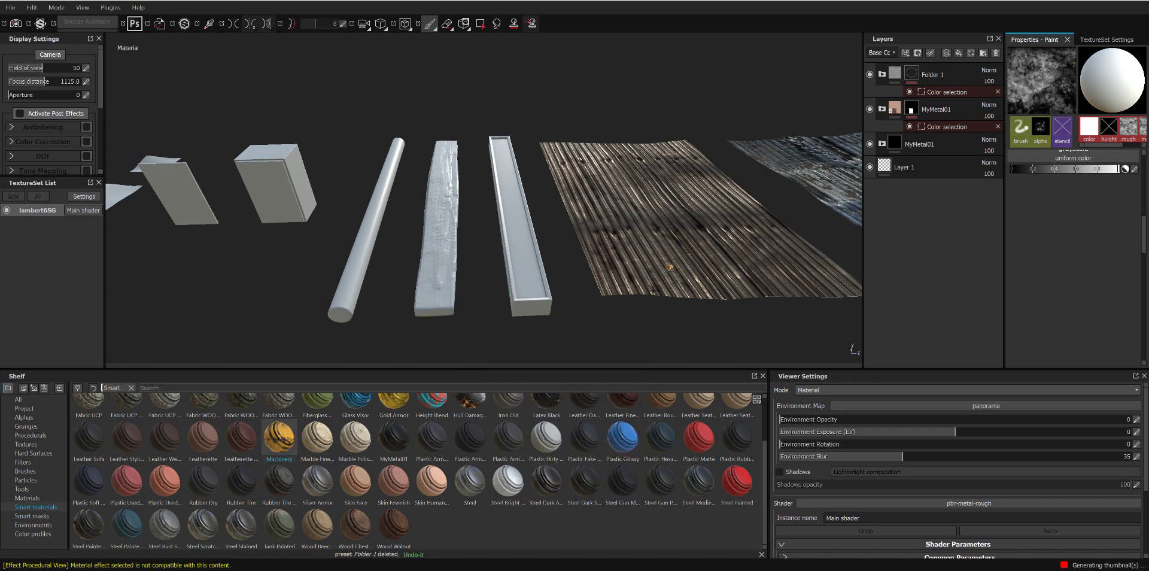
pyautogui.moveTo(896, 82); pyautogui.dragTo(945, 68)
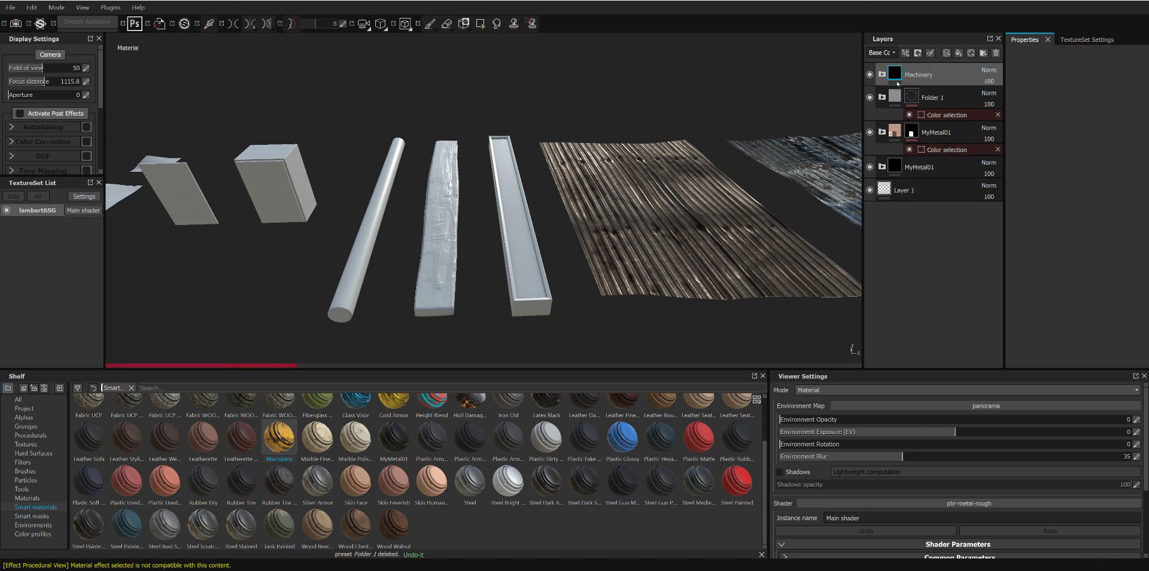
# Step: Give the Machinery folder a colour-selection mask picked from the yellow beam in the ID map
pyautogui.rightClick(959, 78)
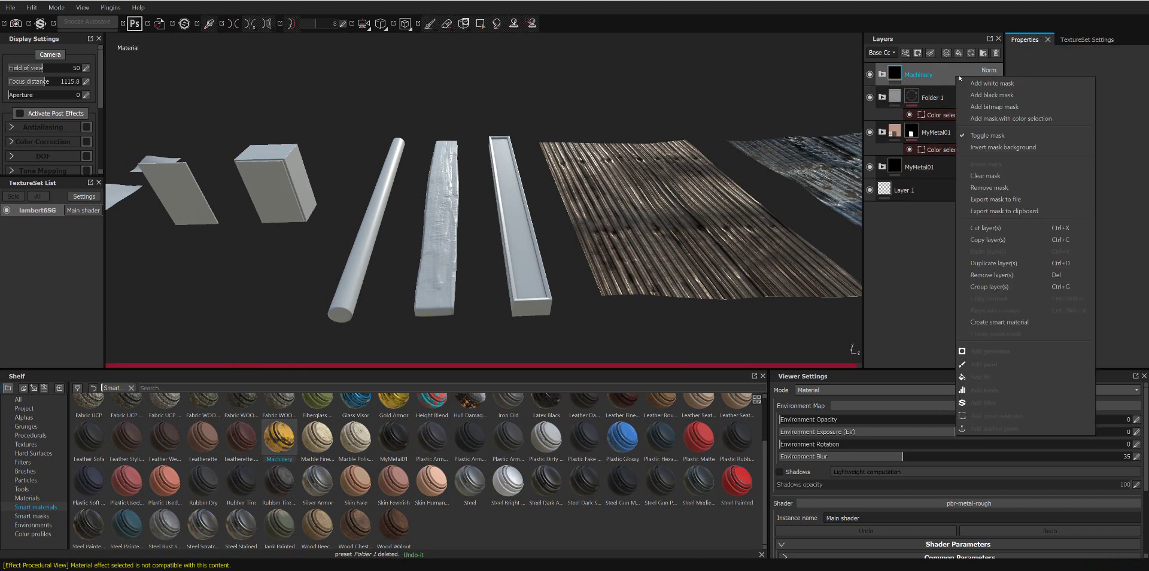
pyautogui.click(982, 118)
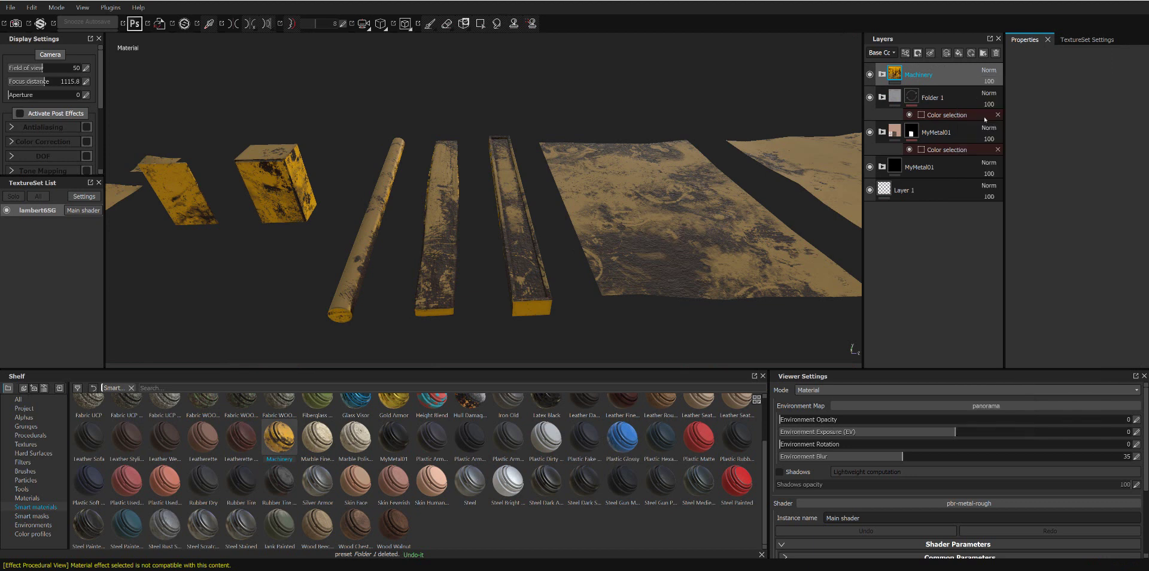
pyautogui.click(1122, 141)
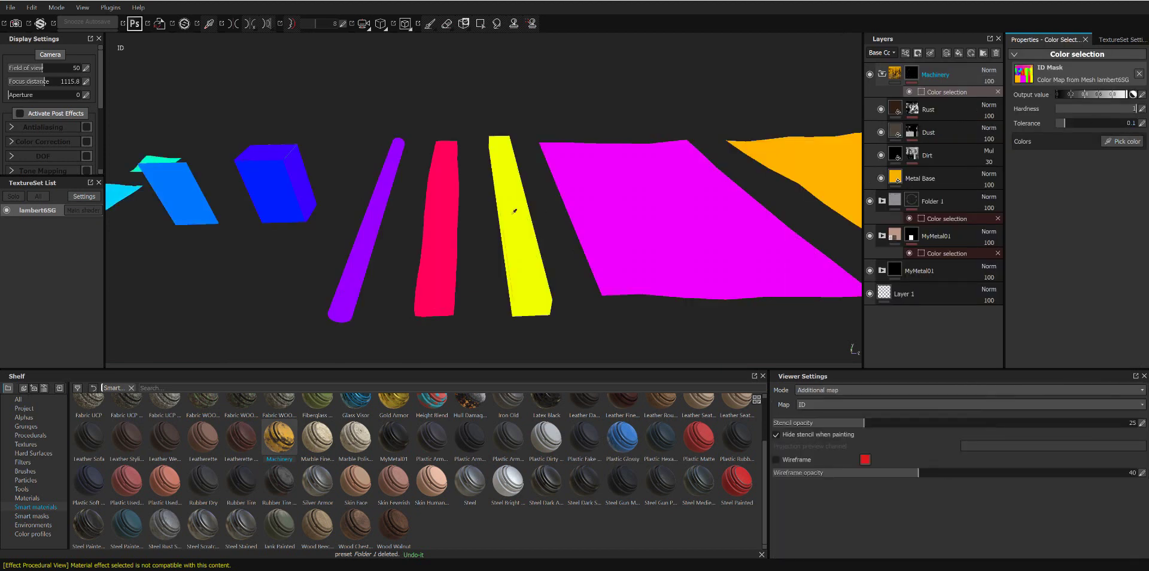
pyautogui.click(514, 210)
pyautogui.moveTo(535, 199)
pyautogui.keyDown('alt'); pyautogui.mouseDown()
pyautogui.moveTo(620, 185)
pyautogui.moveTo(633, 248)
pyautogui.moveTo(631, 110)
pyautogui.moveTo(598, 95)
pyautogui.moveTo(520, 144)
pyautogui.moveTo(474, 192)
pyautogui.moveTo(437, 144)
pyautogui.moveTo(446, 164)
pyautogui.moveTo(405, 277)
pyautogui.moveTo(472, 215)
pyautogui.moveTo(541, 104)
pyautogui.moveTo(569, 115)
pyautogui.moveTo(575, 92)
pyautogui.mouseUp(); pyautogui.keyUp('alt')
pyautogui.scroll(-2, 575, 92)
# Step: Change the Metal Base layer's base colour from yellow to brown
pyautogui.scroll(-2, 575, 92)
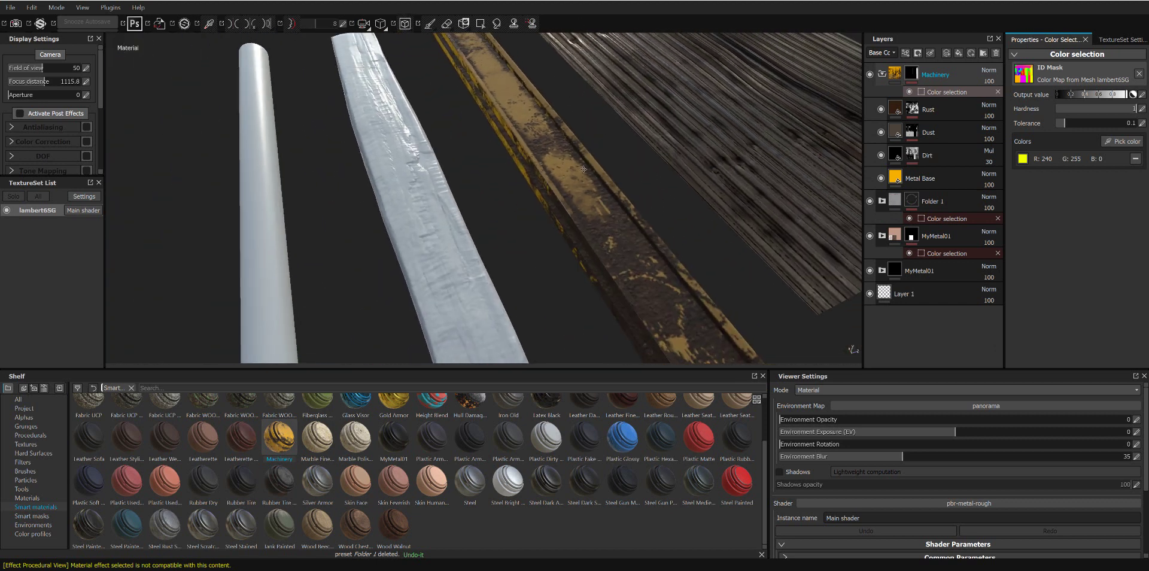
pyautogui.scroll(-2, 574, 92)
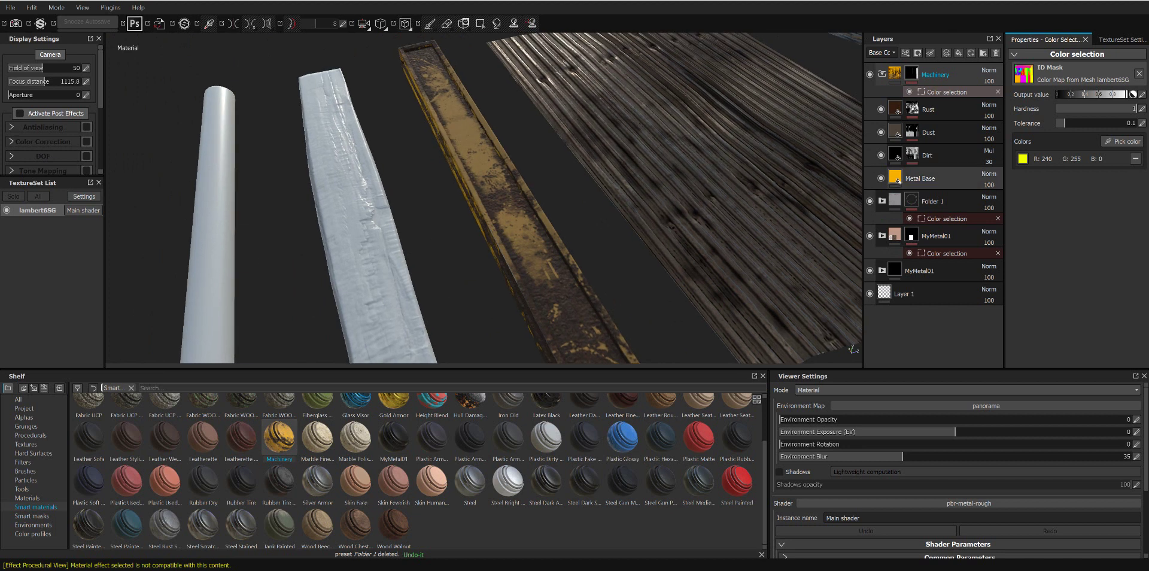
pyautogui.click(924, 178)
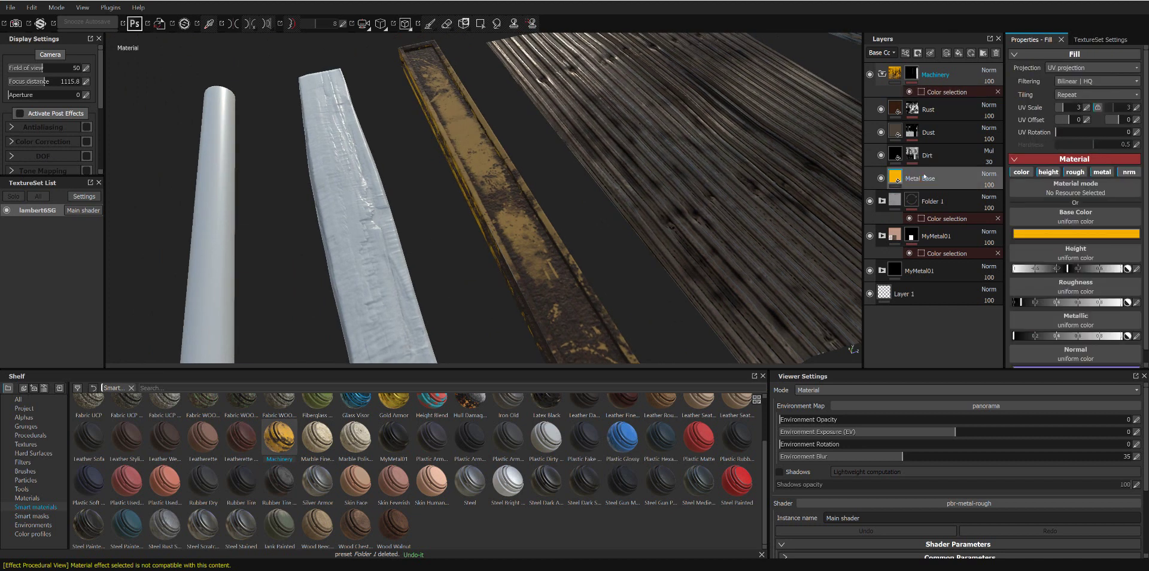
pyautogui.click(1051, 232)
pyautogui.moveTo(1050, 228)
pyautogui.mouseDown()
pyautogui.moveTo(1053, 242)
pyautogui.moveTo(1119, 234)
pyautogui.moveTo(1123, 244)
pyautogui.mouseUp()
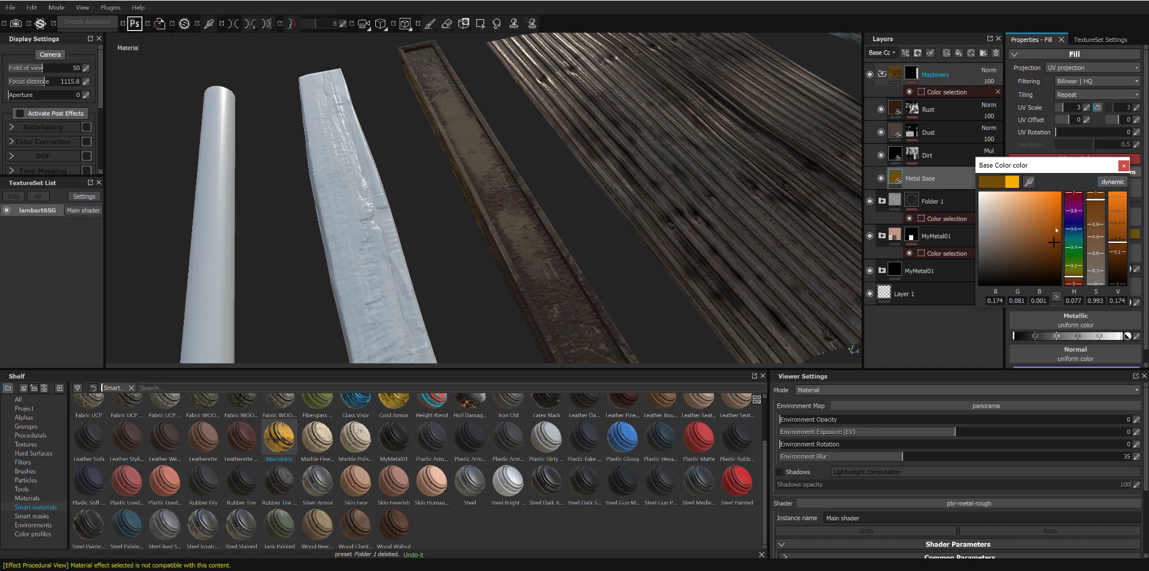
pyautogui.click(1054, 228)
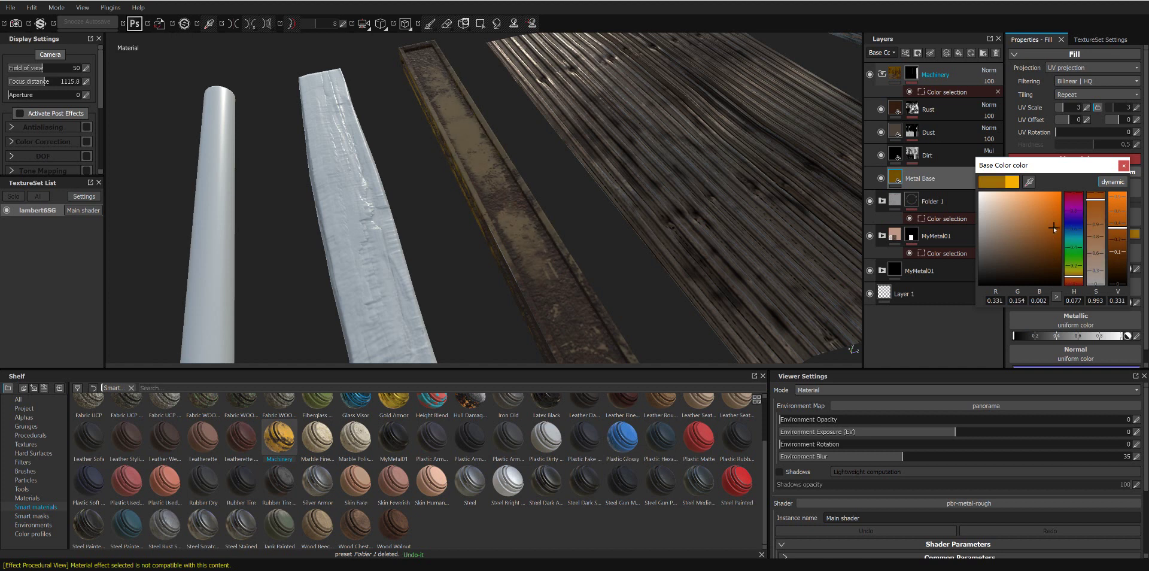
pyautogui.click(1125, 166)
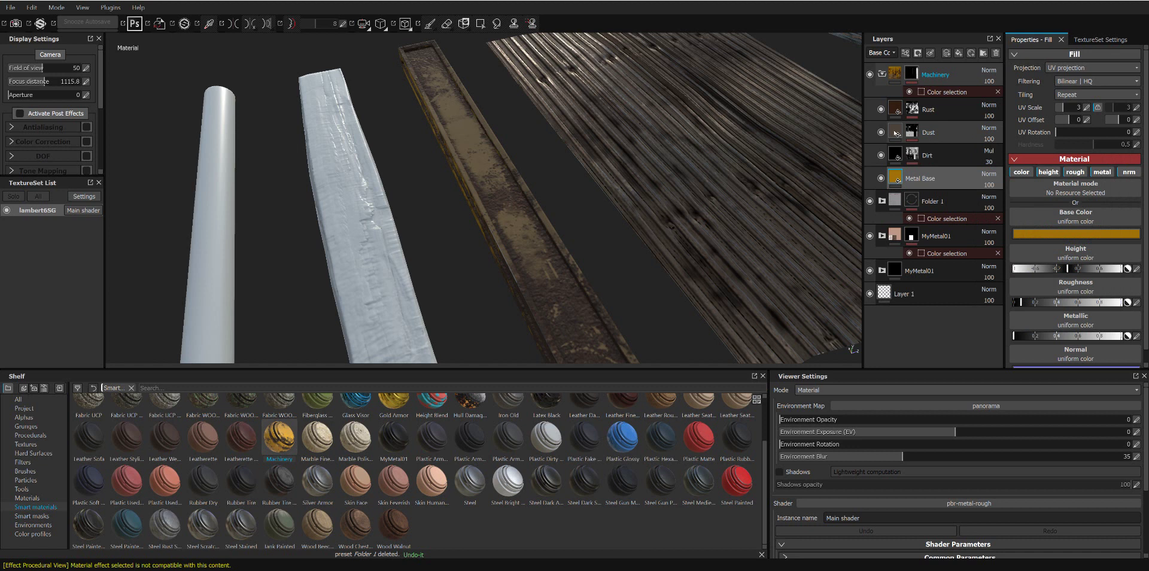
# Step: Make the Dust layer's base colour a dark, saturated reddish brown
pyautogui.click(952, 134)
pyautogui.click(1061, 236)
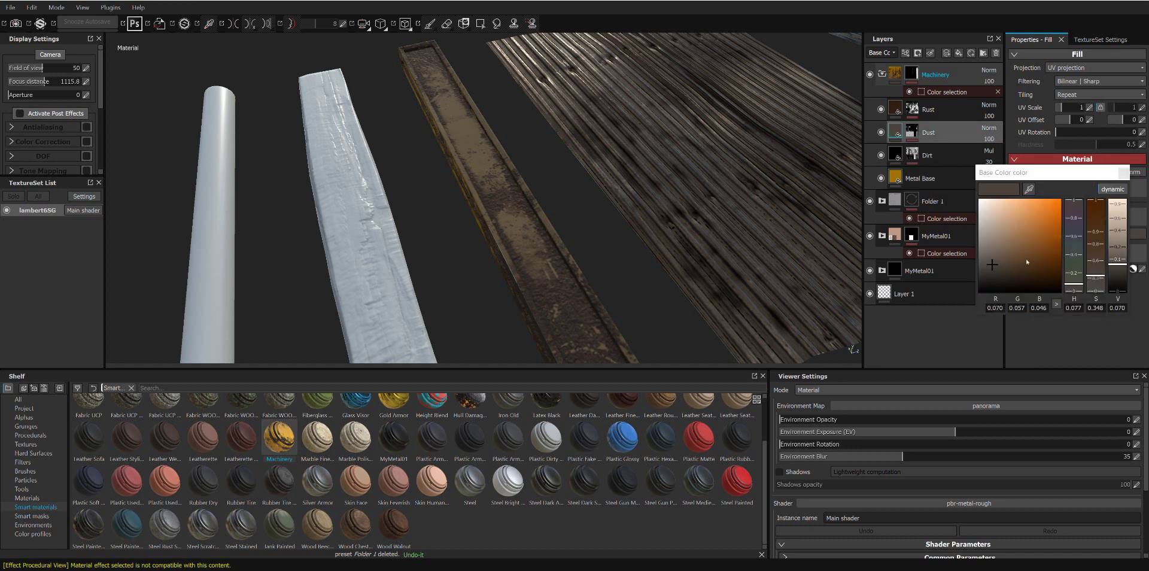
pyautogui.click(1027, 261)
pyautogui.moveTo(1026, 261); pyautogui.dragTo(1062, 267)
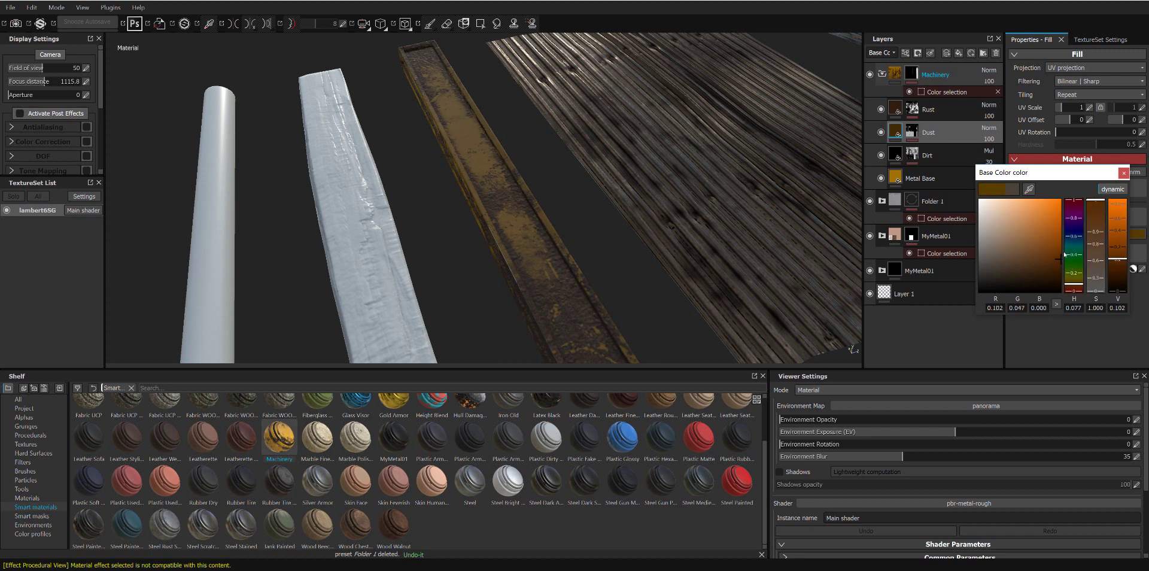
pyautogui.click(1042, 269)
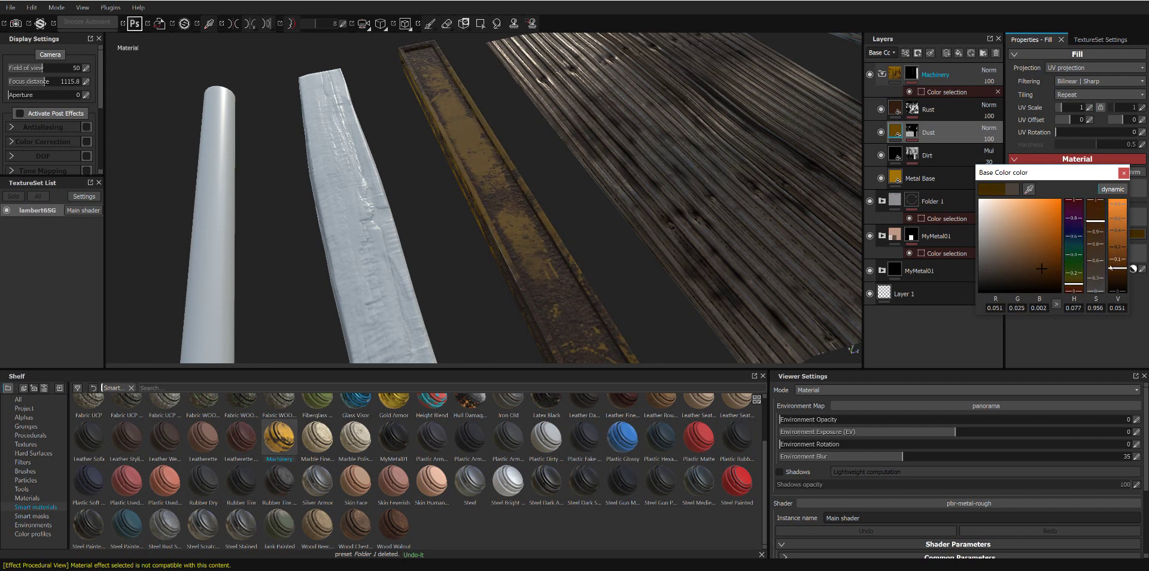
pyautogui.moveTo(1075, 286); pyautogui.dragTo(1075, 289)
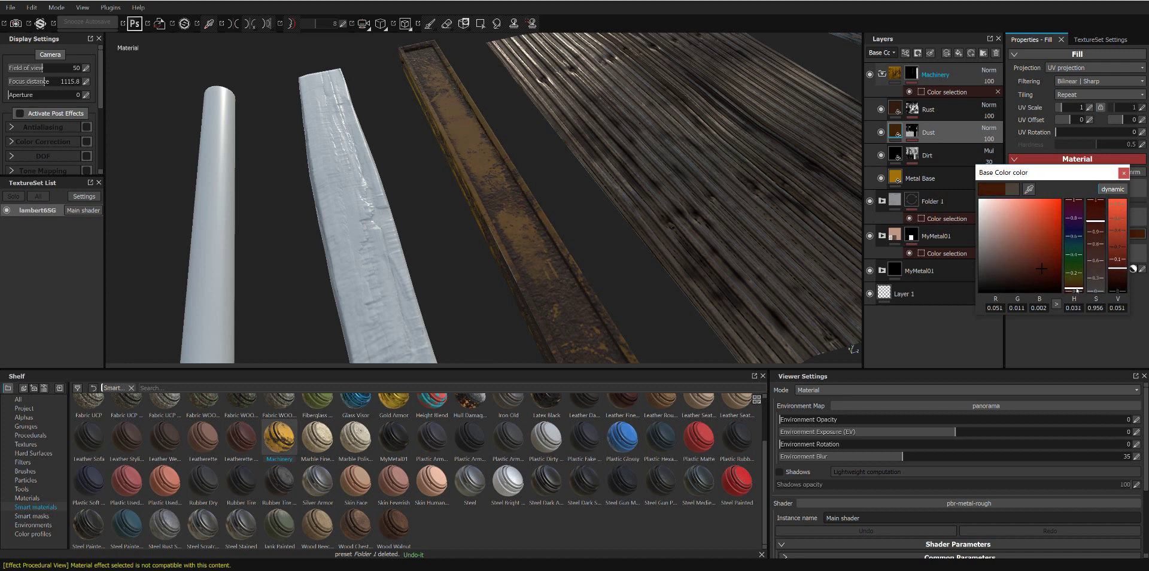
# Step: Set the Rust layer's Steel Rust and Wear to luminosity 0.49, contrast -0.08, saturation 0.77
pyautogui.click(897, 112)
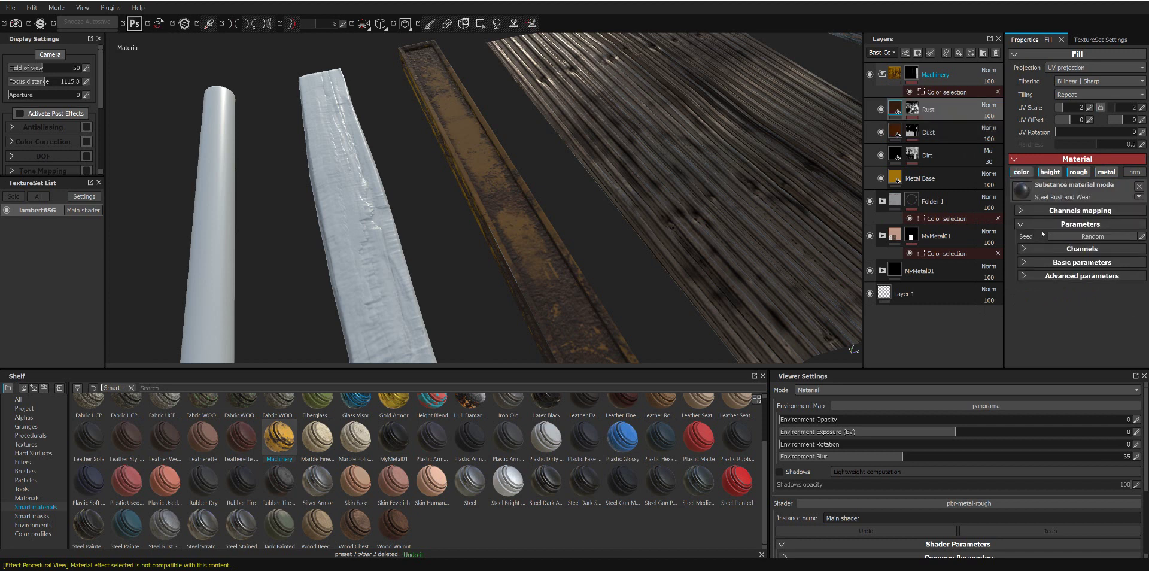
pyautogui.click(1041, 248)
pyautogui.click(1042, 249)
pyautogui.click(1043, 263)
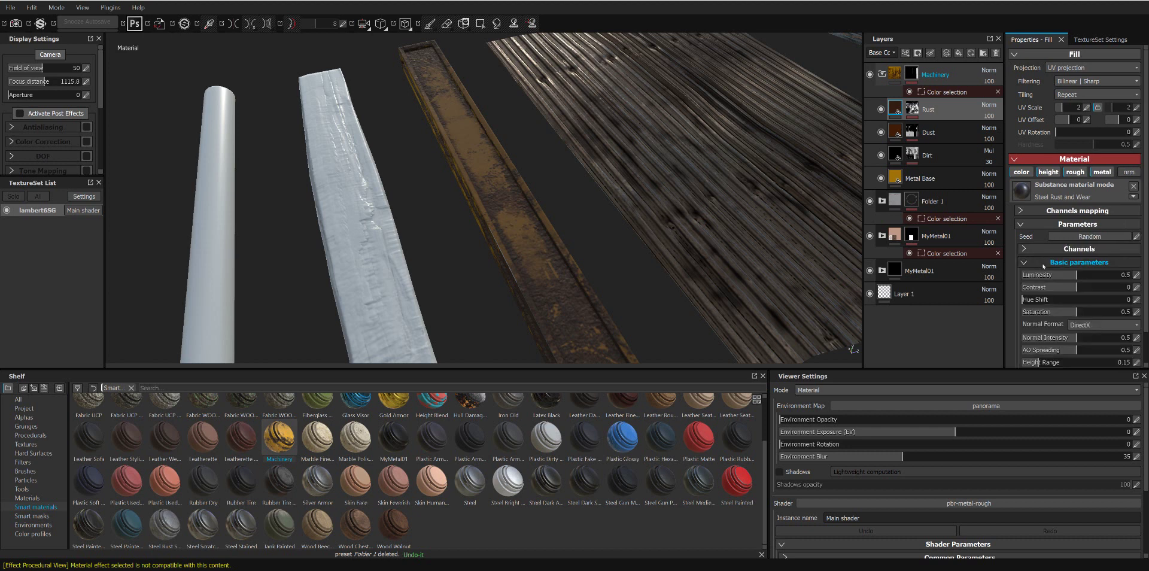
pyautogui.moveTo(1076, 311); pyautogui.dragTo(1103, 312)
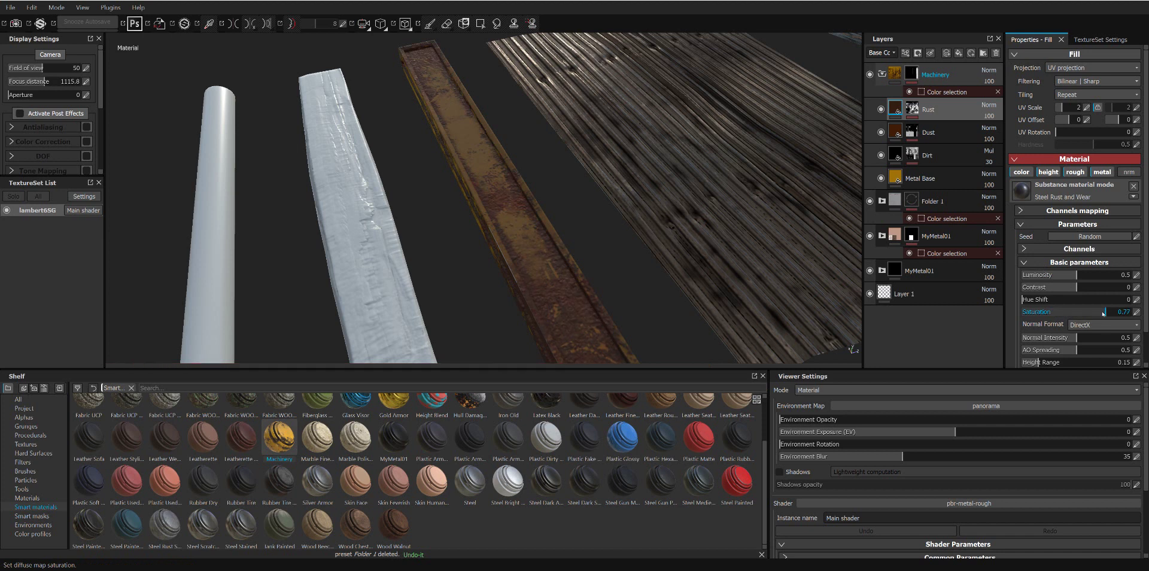
pyautogui.click(1049, 275)
pyautogui.moveTo(1049, 275); pyautogui.dragTo(1074, 275)
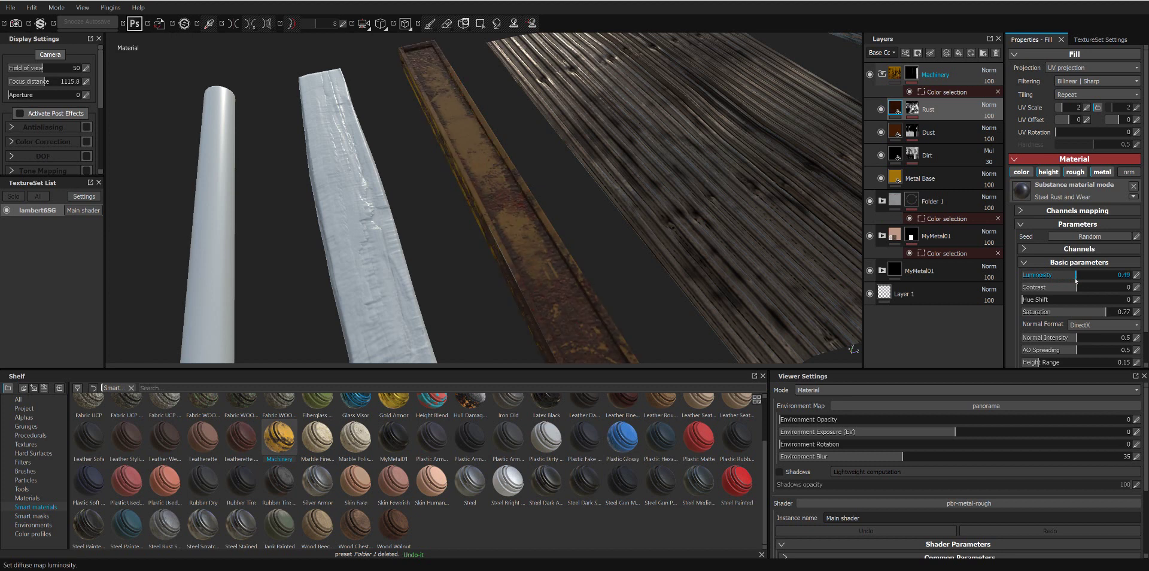
pyautogui.moveTo(1075, 287); pyautogui.dragTo(1072, 290)
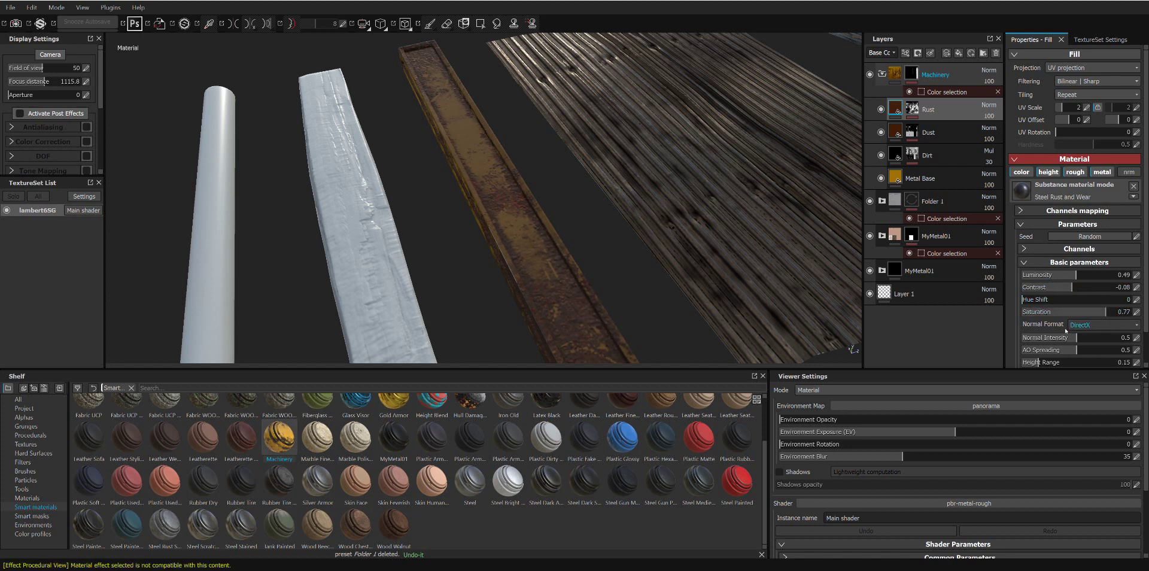
# Step: Raise the rust material's AO Spreading to 0.6 and turn off its height channel
pyautogui.click(1094, 342)
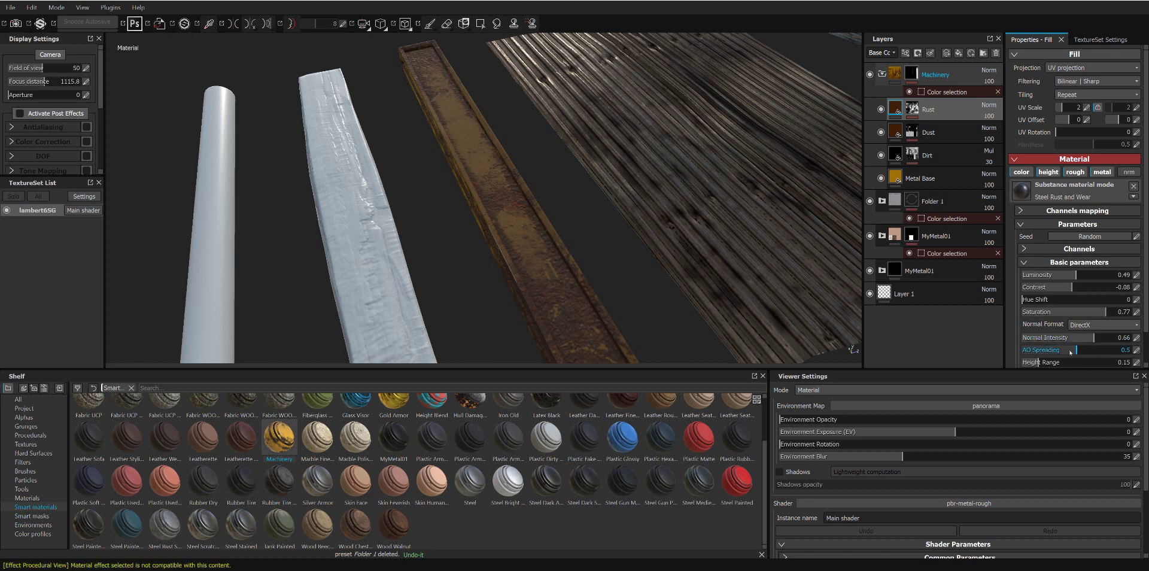
pyautogui.click(1087, 350)
pyautogui.scroll(-1, 1077, 342)
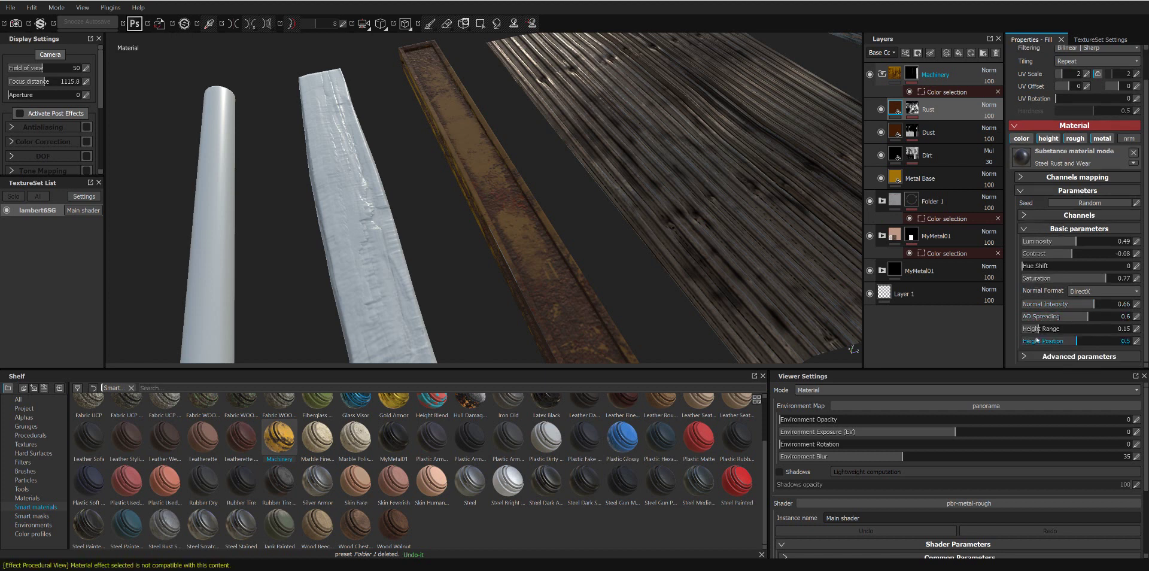
pyautogui.click(1047, 138)
pyautogui.scroll(1, 1048, 150)
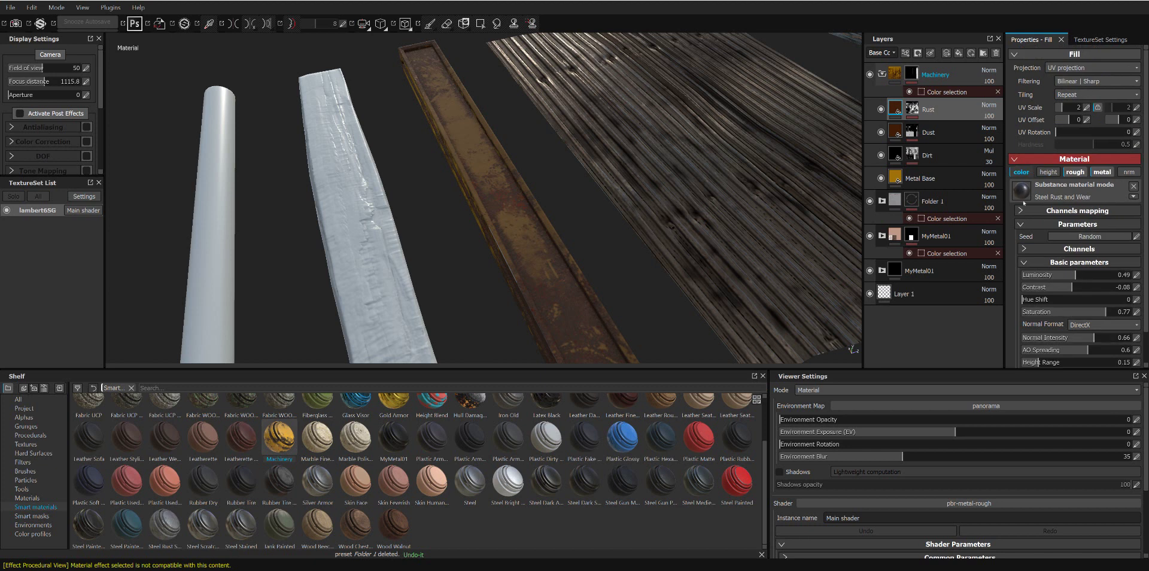
pyautogui.moveTo(533, 208)
pyautogui.keyDown('alt'); pyautogui.mouseDown()
pyautogui.moveTo(546, 195)
pyautogui.moveTo(515, 164)
pyautogui.moveTo(450, 161)
pyautogui.moveTo(583, 202)
pyautogui.mouseUp(); pyautogui.keyUp('alt')
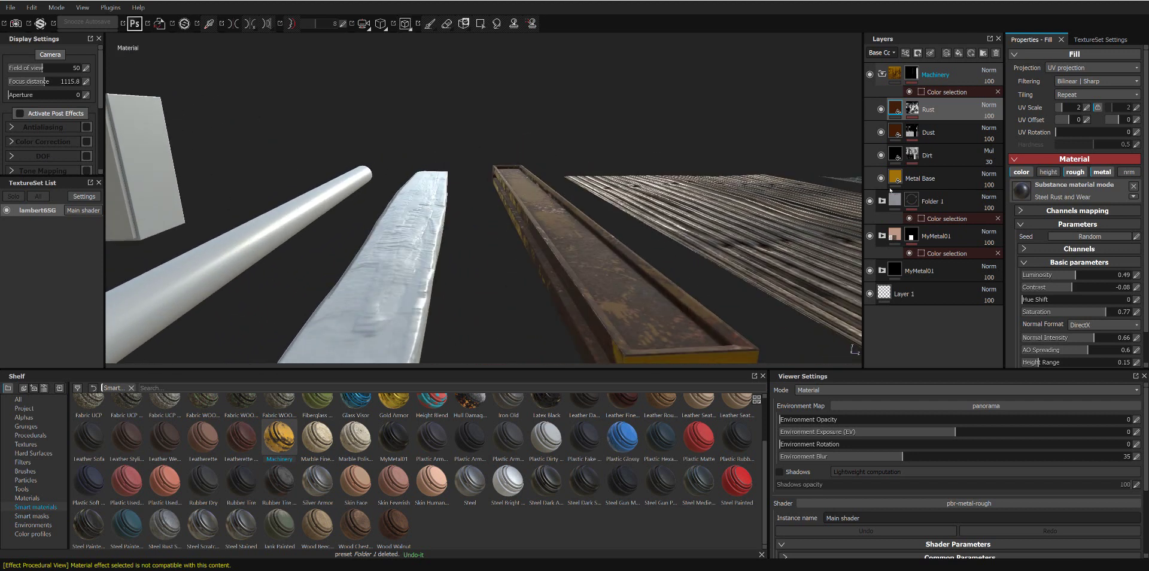
# Step: Set the rust material's Normal Intensity to 1
pyautogui.doubleClick(1124, 337)
pyautogui.write('1')
pyautogui.press('Return')
pyautogui.keyDown('alt'); pyautogui.moveTo(820, 270); pyautogui.dragTo(824, 155); pyautogui.keyUp('alt')
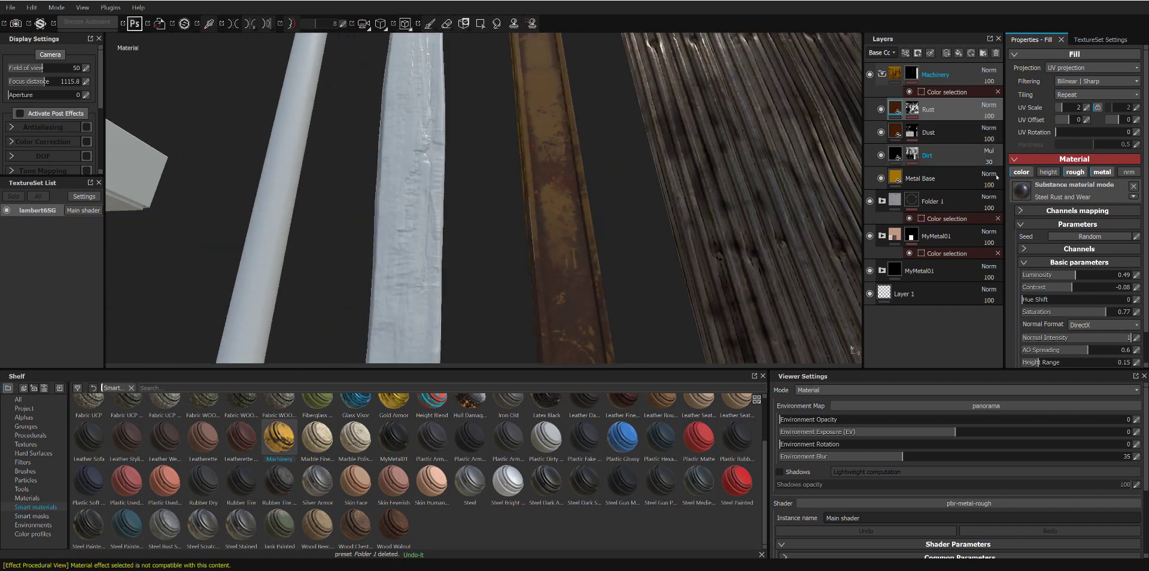
pyautogui.scroll(-2, 1070, 328)
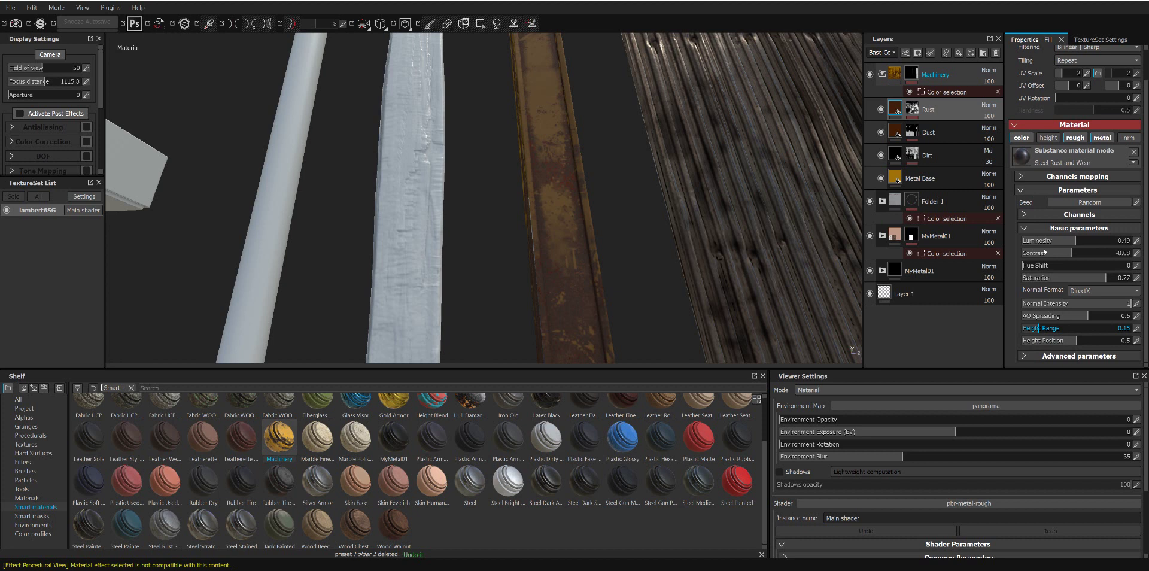
pyautogui.click(934, 133)
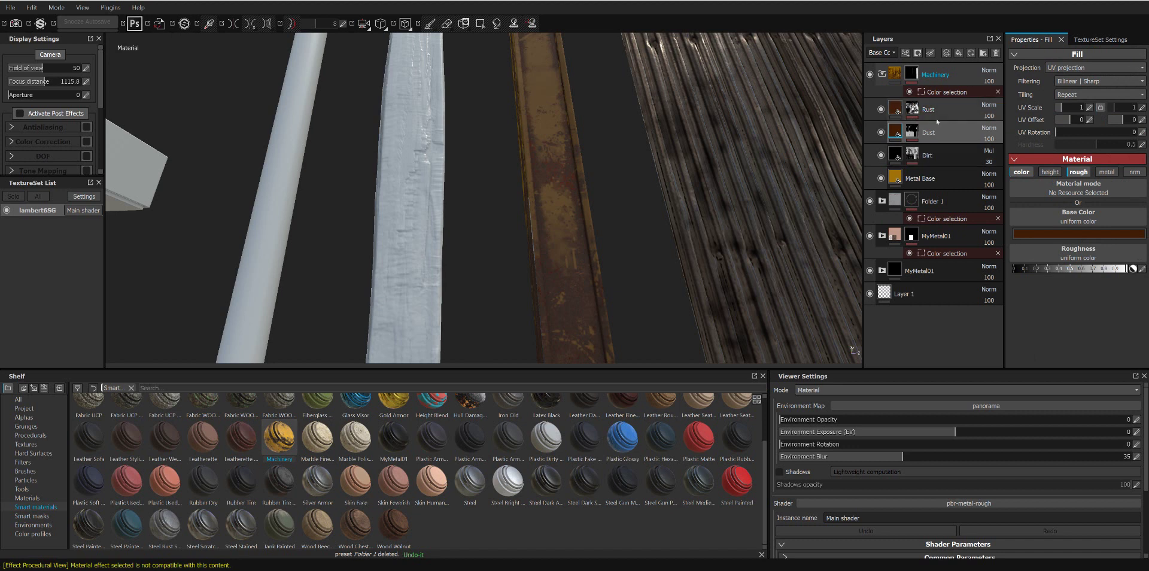
# Step: Make the Metal Base fully metallic and lower the Dust layer's roughness
pyautogui.click(945, 180)
pyautogui.moveTo(610, 133)
pyautogui.keyDown('alt'); pyautogui.mouseDown()
pyautogui.moveTo(725, 82)
pyautogui.moveTo(1019, 280)
pyautogui.mouseUp(); pyautogui.keyUp('alt')
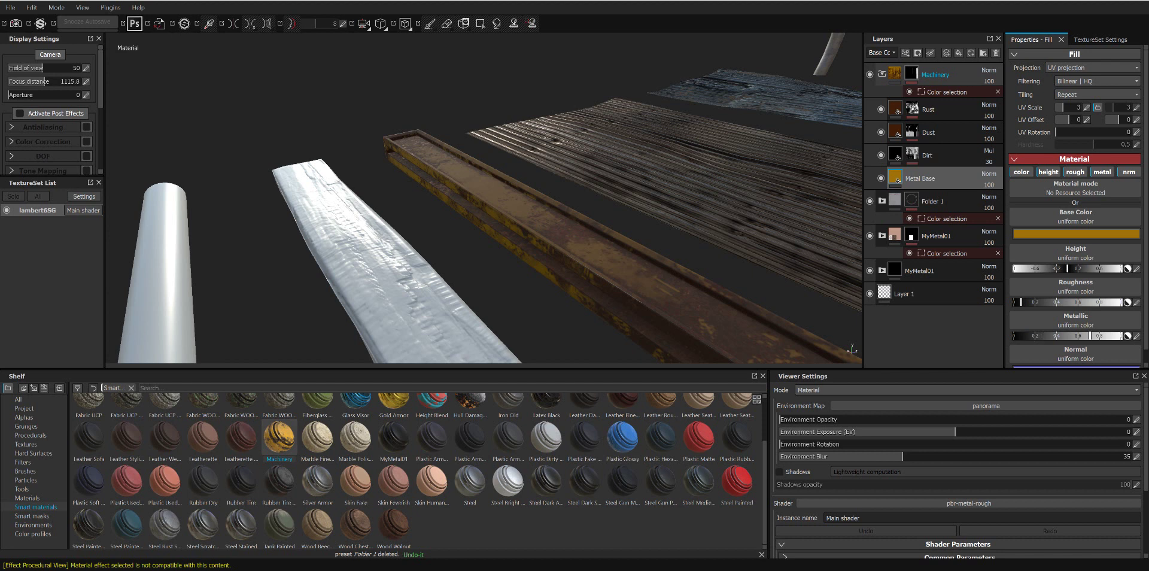
pyautogui.click(1120, 335)
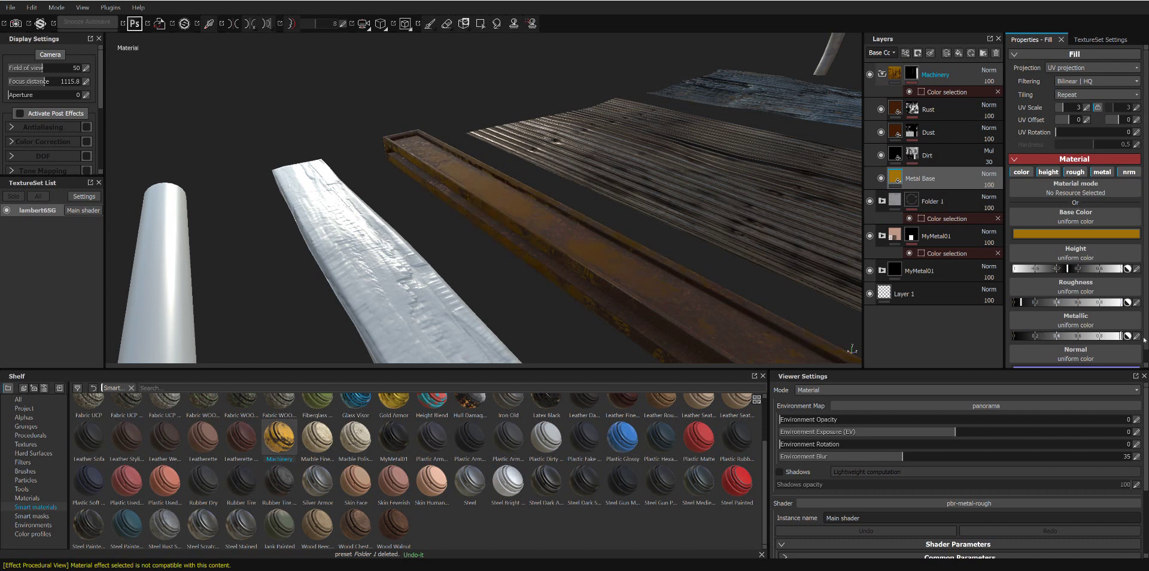
pyautogui.click(940, 157)
pyautogui.click(938, 134)
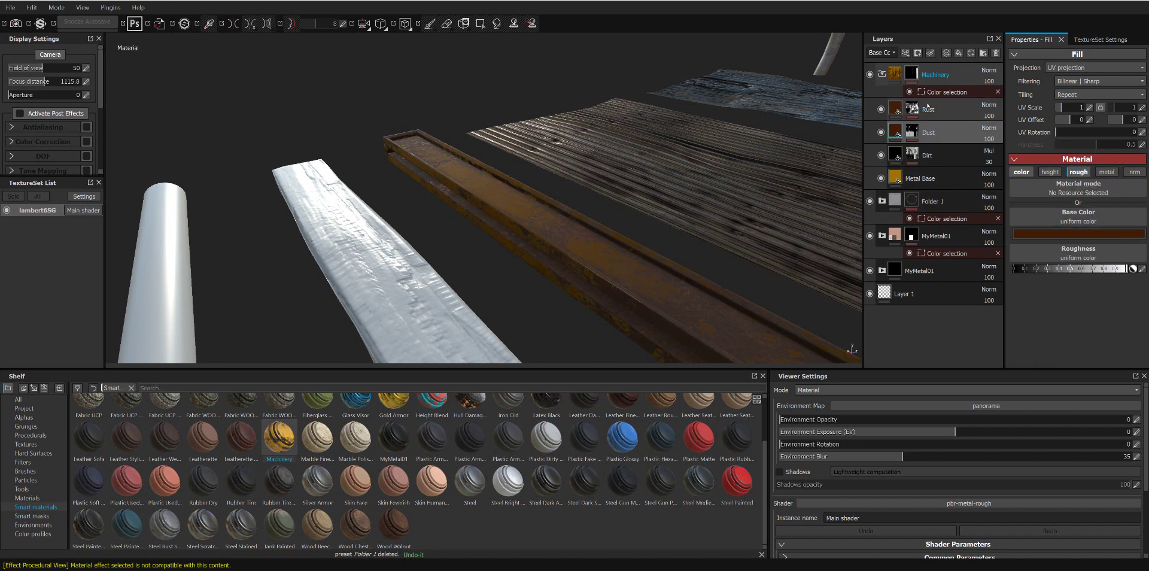
pyautogui.click(1085, 269)
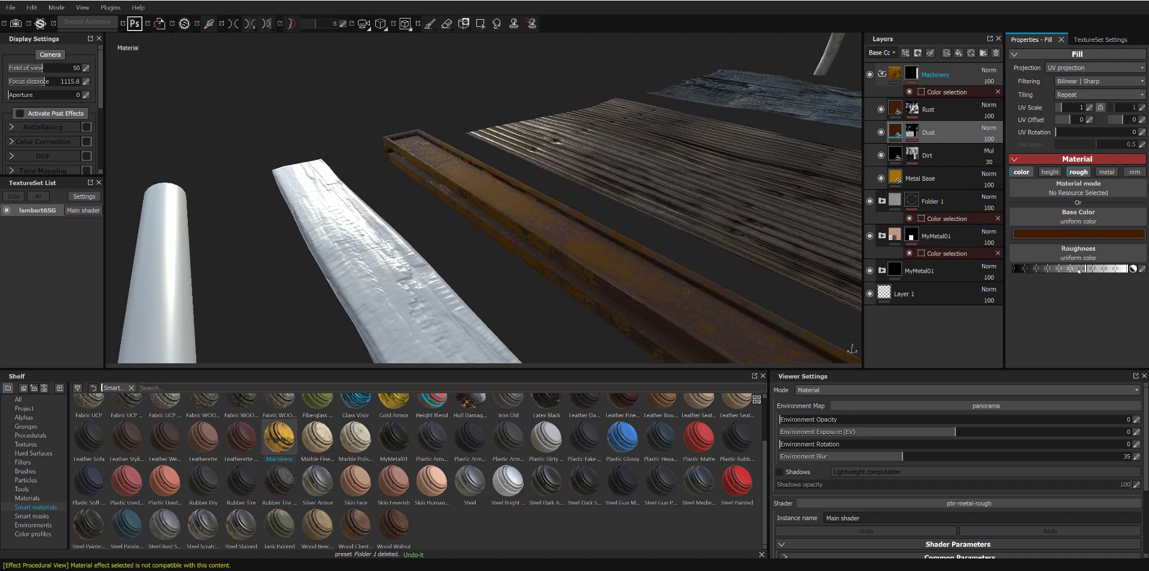
pyautogui.moveTo(453, 170)
pyautogui.keyDown('alt'); pyautogui.mouseDown()
pyautogui.moveTo(387, 145)
pyautogui.moveTo(495, 184)
pyautogui.moveTo(527, 282)
pyautogui.mouseUp(); pyautogui.keyUp('alt')
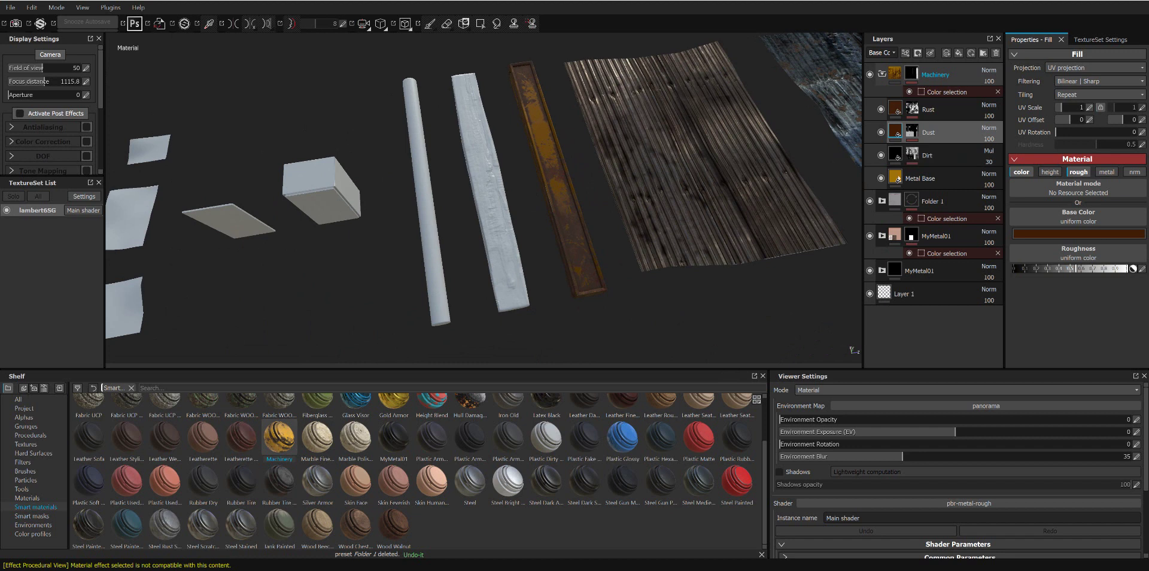
# Step: Give Metal Base a warm grey base colour (RGB 0.361, 0.308, 0.264) and collapse the Machinery folder
pyautogui.click(898, 178)
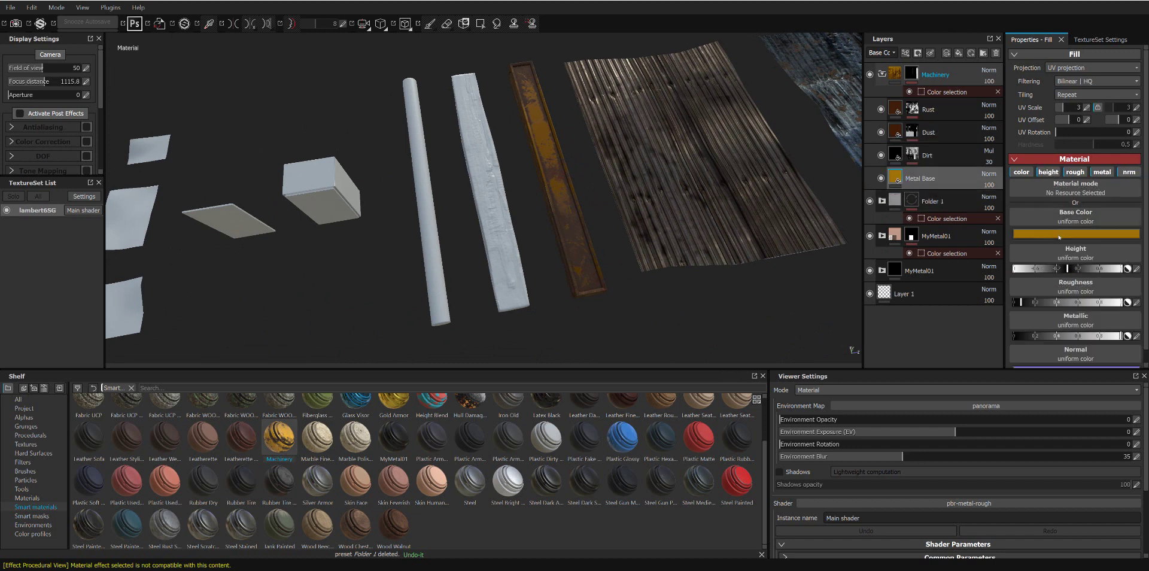
pyautogui.click(1027, 235)
pyautogui.click(1026, 235)
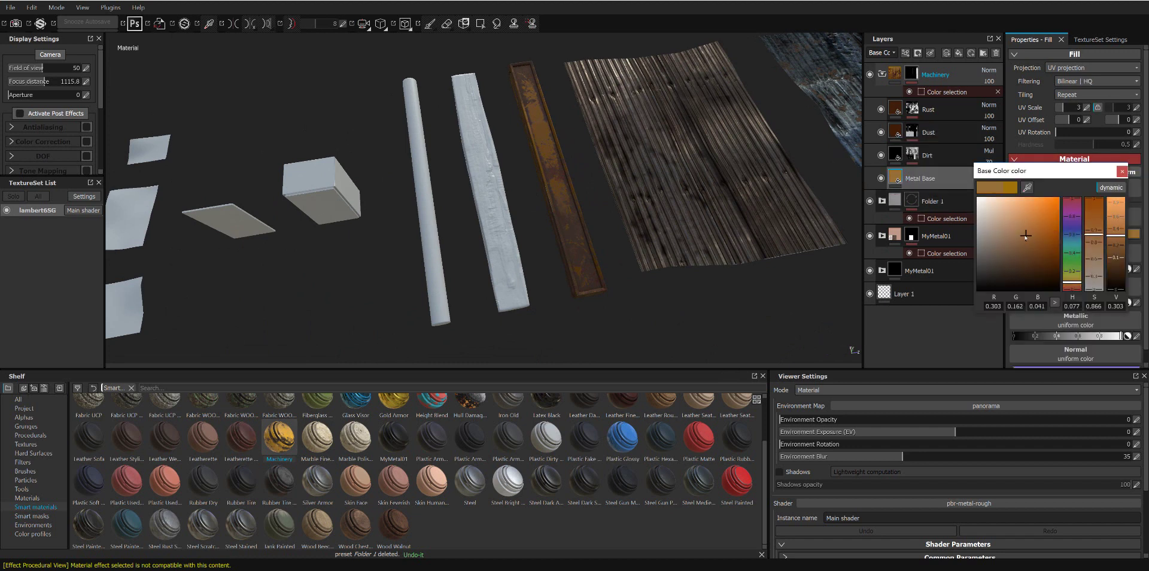
pyautogui.moveTo(1026, 235); pyautogui.dragTo(989, 239)
pyautogui.click(999, 239)
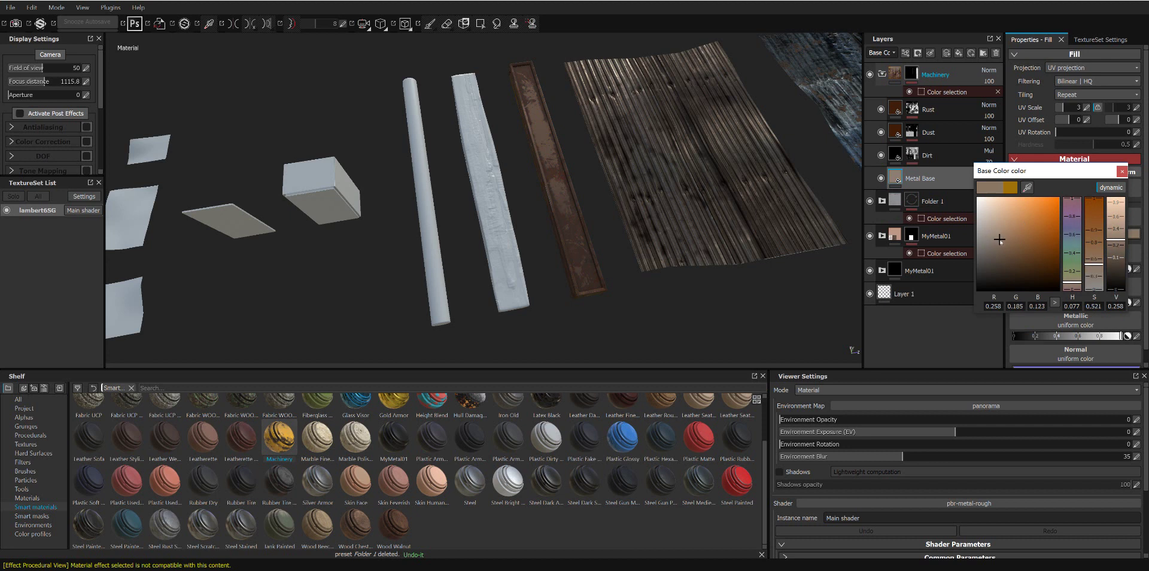
pyautogui.moveTo(1000, 240); pyautogui.dragTo(975, 231)
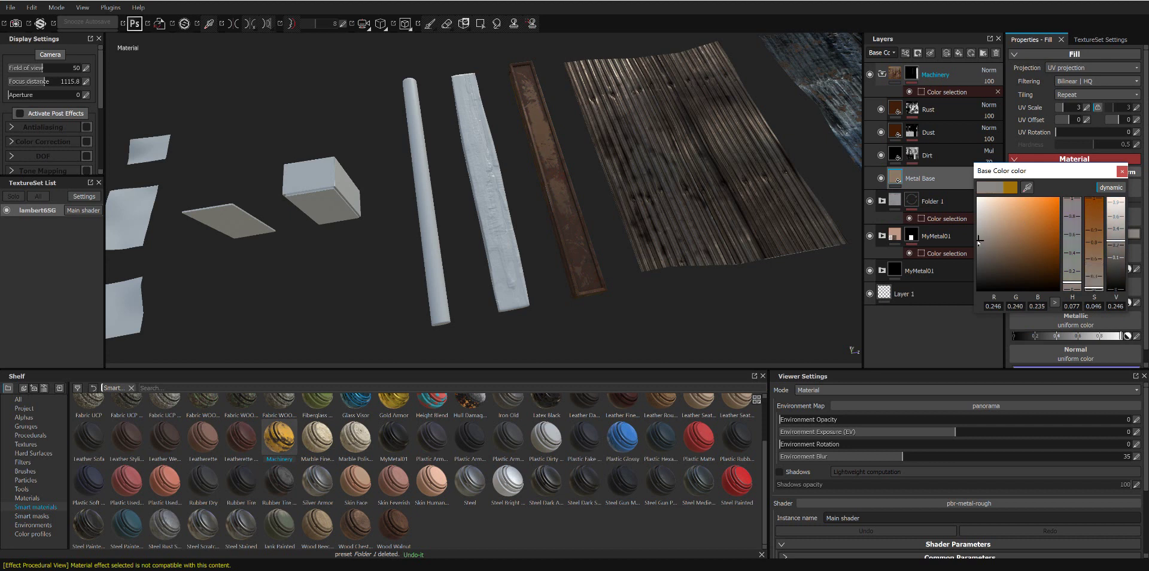
pyautogui.moveTo(975, 231); pyautogui.dragTo(987, 231)
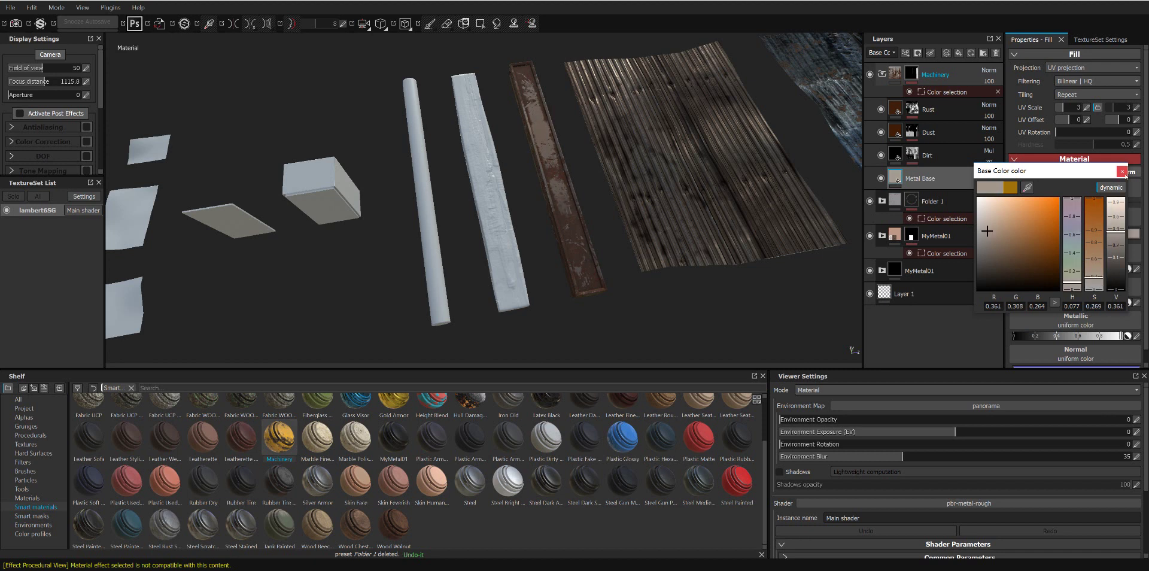
pyautogui.click(1122, 171)
pyautogui.moveTo(538, 156)
pyautogui.keyDown('alt'); pyautogui.mouseDown()
pyautogui.moveTo(455, 126)
pyautogui.moveTo(590, 259)
pyautogui.mouseUp(); pyautogui.keyUp('alt')
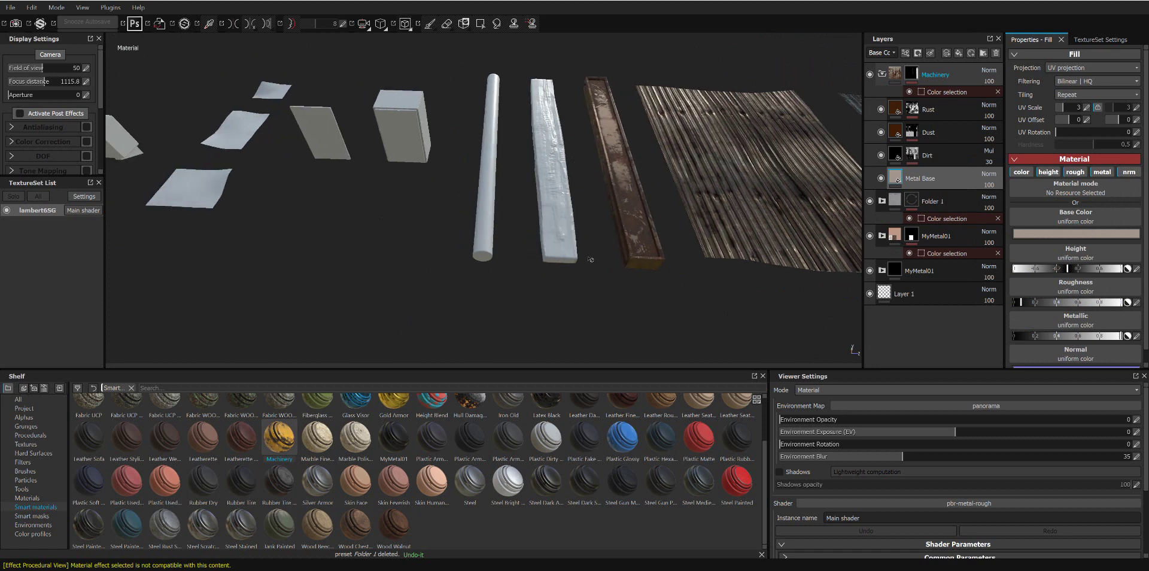
pyautogui.click(881, 75)
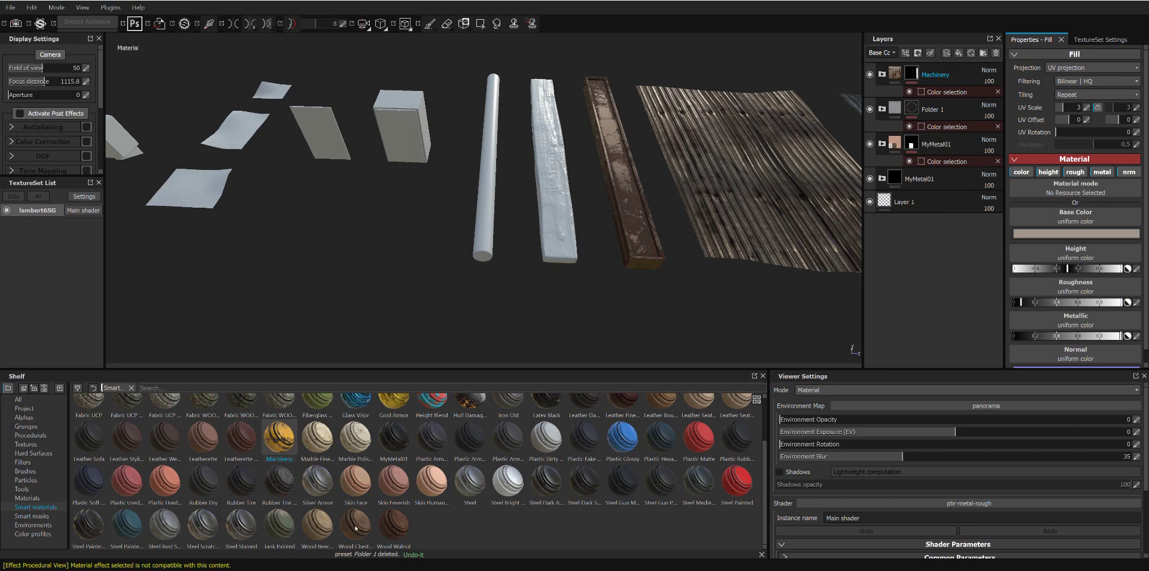
# Step: Add the Wood Chest smart material with a colour-selection mask on the red ID colour (R255 G0 B90)
pyautogui.moveTo(355, 528); pyautogui.dragTo(950, 68)
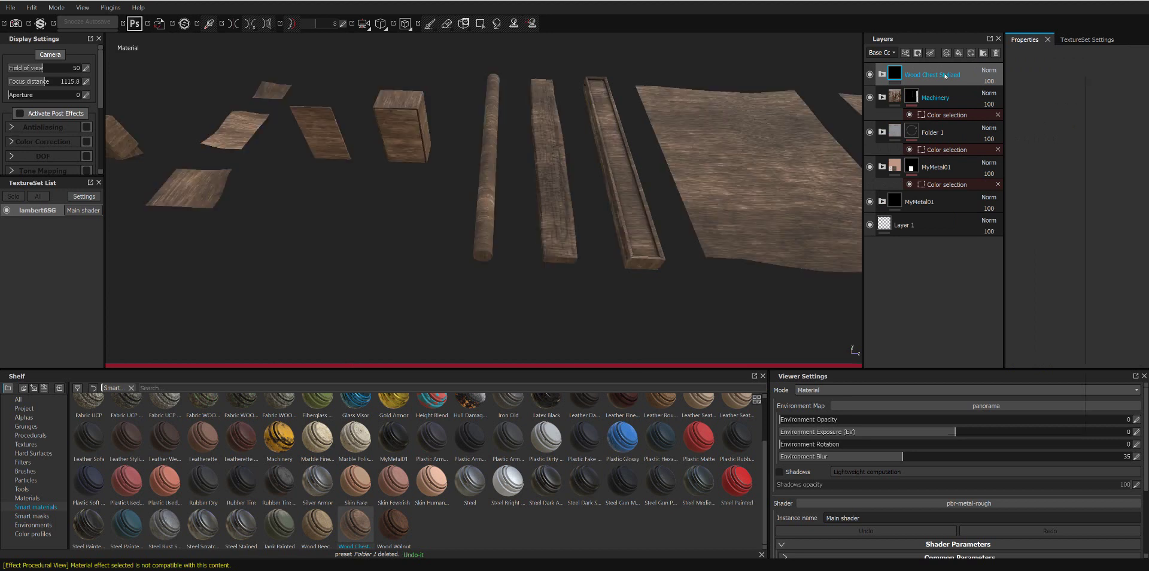
pyautogui.rightClick(946, 75)
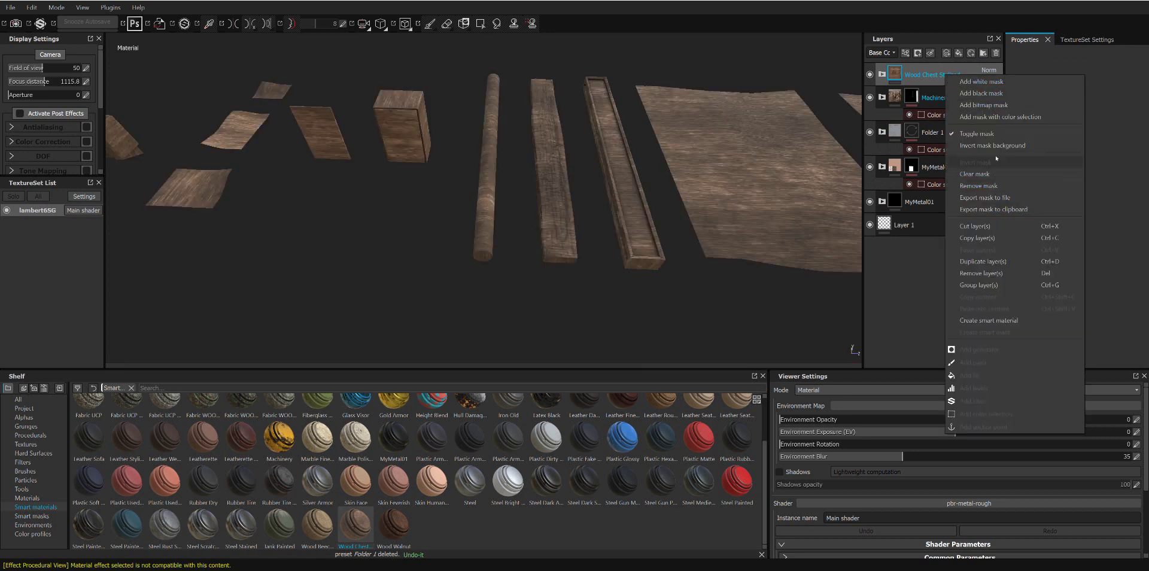
pyautogui.click(997, 117)
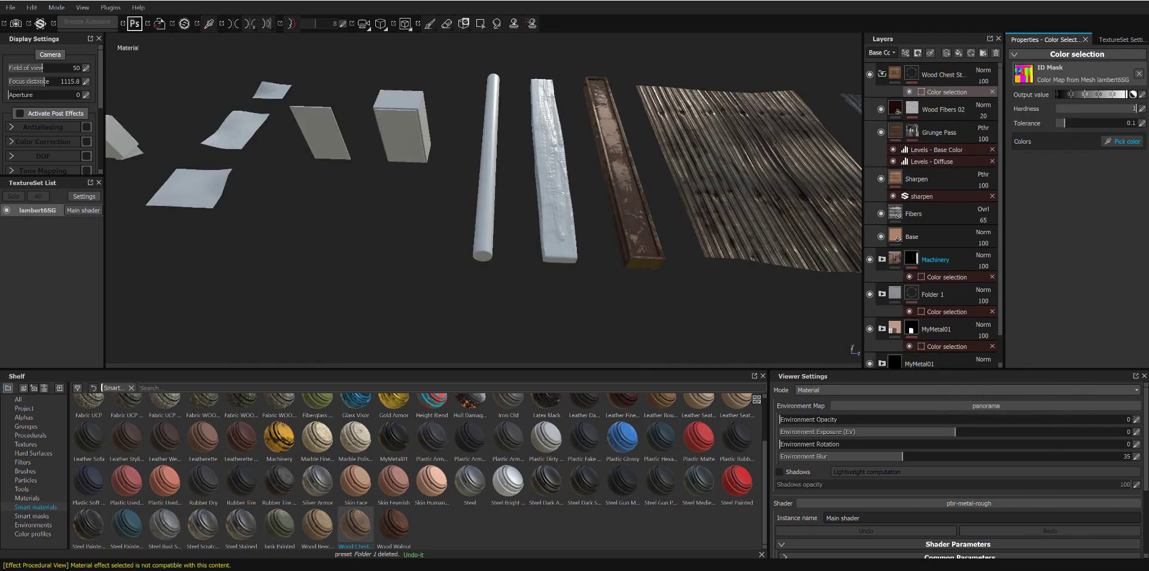
pyautogui.click(546, 154)
pyautogui.keyDown('alt'); pyautogui.moveTo(527, 170); pyautogui.dragTo(498, 189); pyautogui.keyUp('alt')
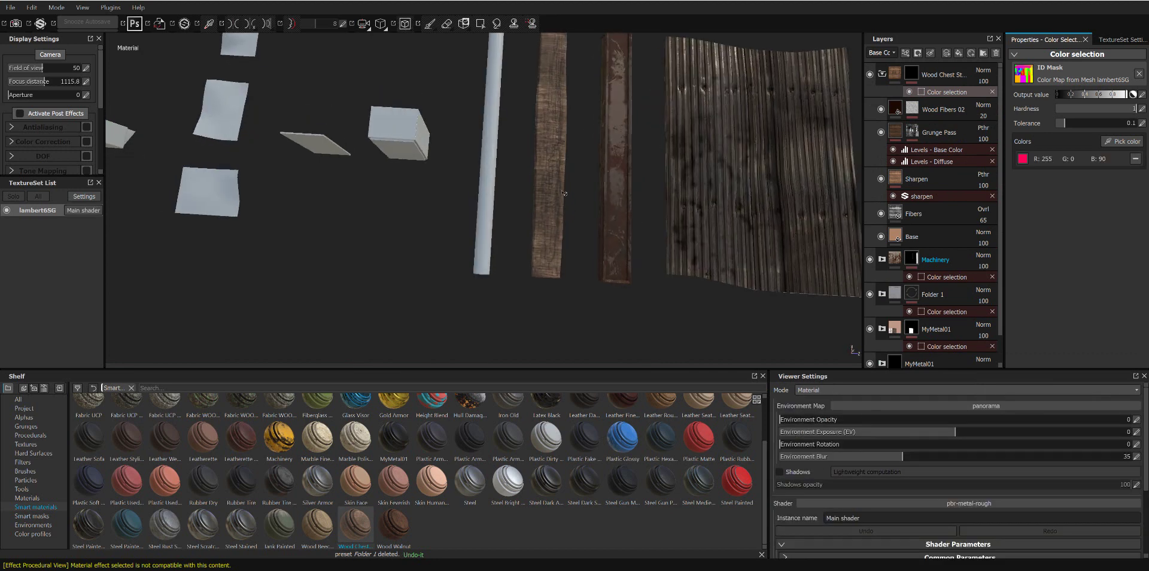
pyautogui.scroll(5, 498, 189)
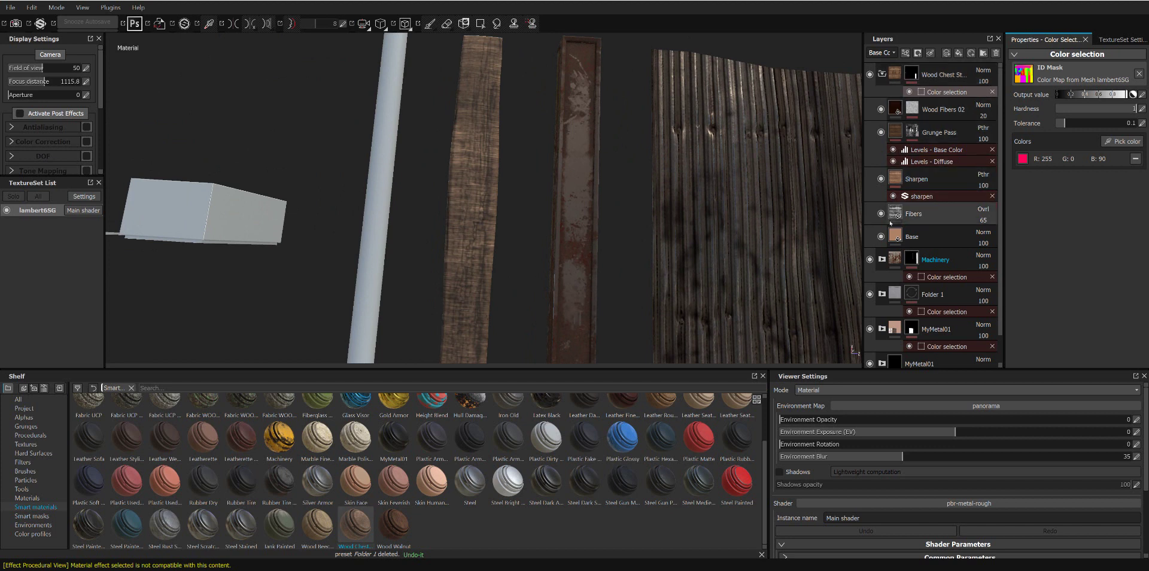
pyautogui.moveTo(896, 236)
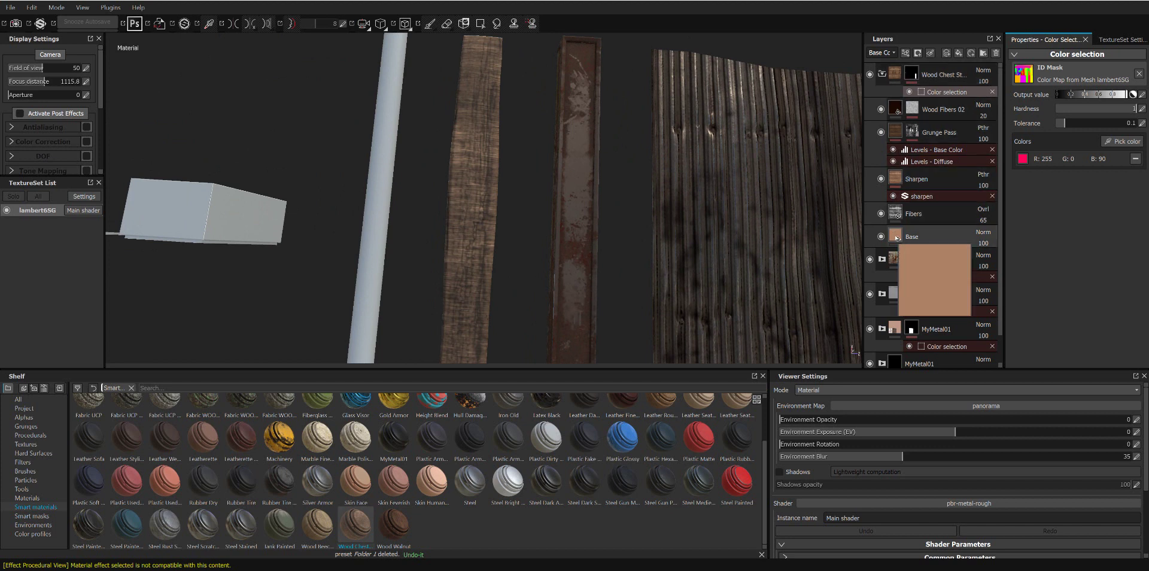
pyautogui.click(916, 236)
# Step: Tint the Wood Chest Base layer dark reddish brown (about RGB 0.234, 0.055, 0.014), then select Fibers
pyautogui.click(1082, 230)
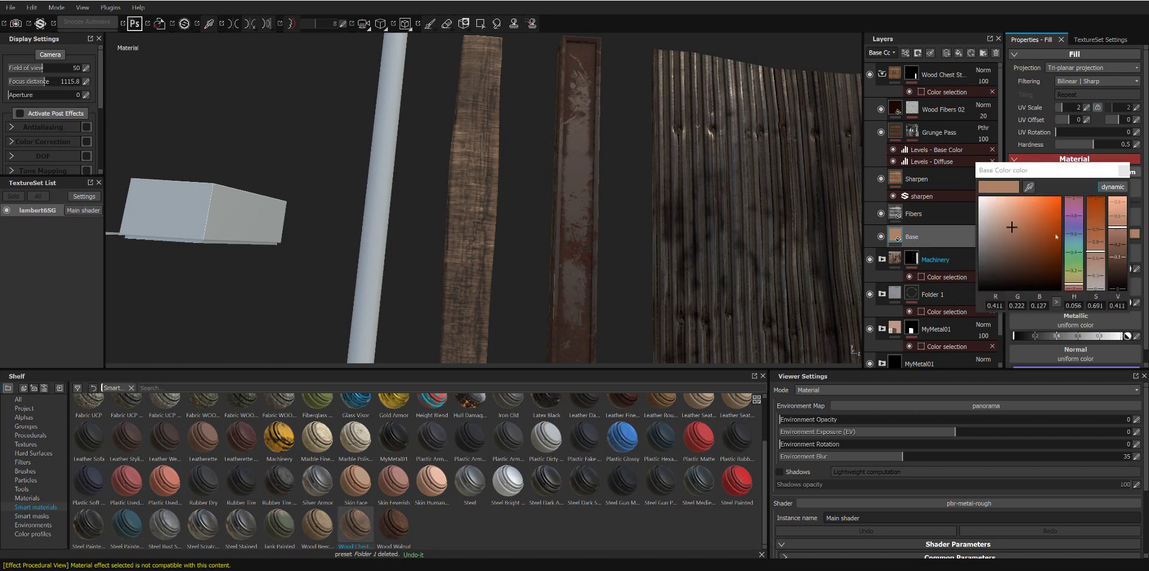
pyautogui.moveTo(1025, 233); pyautogui.dragTo(1043, 247)
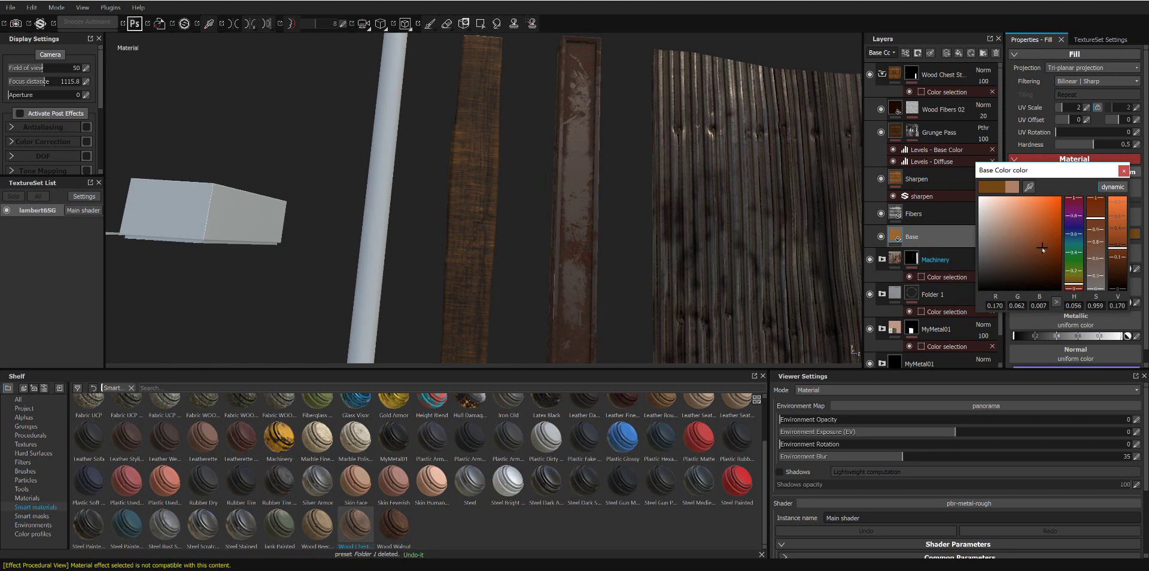
pyautogui.click(1050, 240)
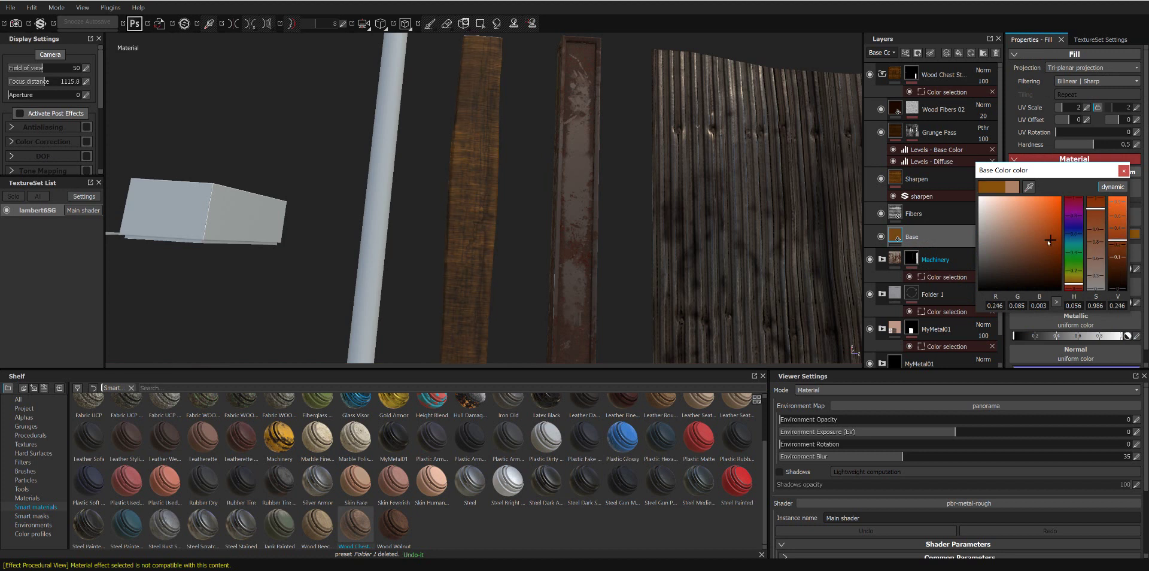
pyautogui.click(1046, 261)
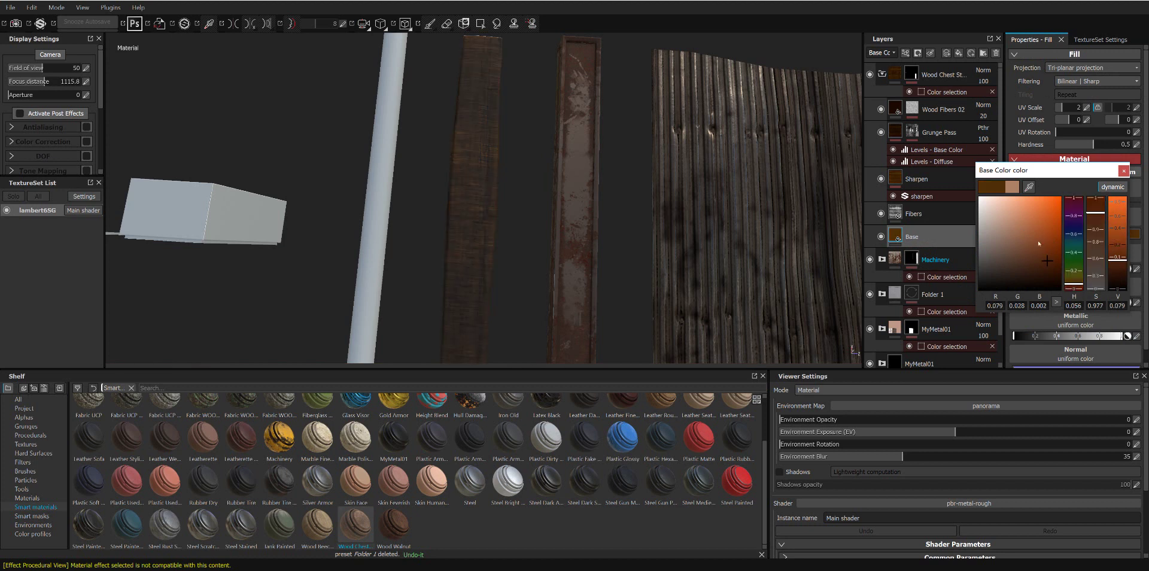
pyautogui.click(1038, 241)
pyautogui.click(1075, 288)
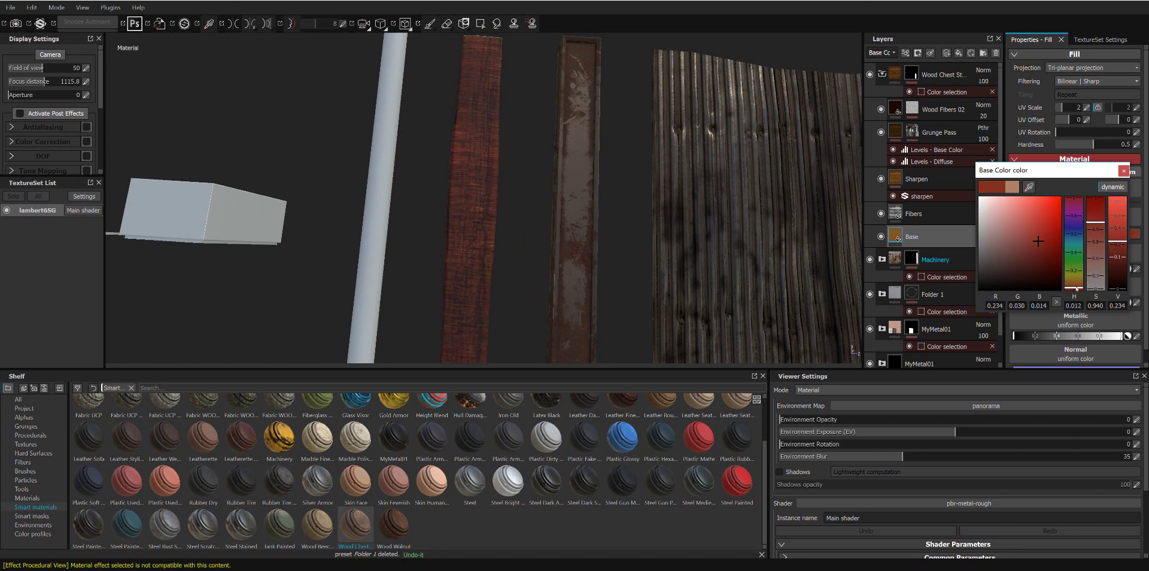
pyautogui.click(1075, 286)
pyautogui.click(1076, 287)
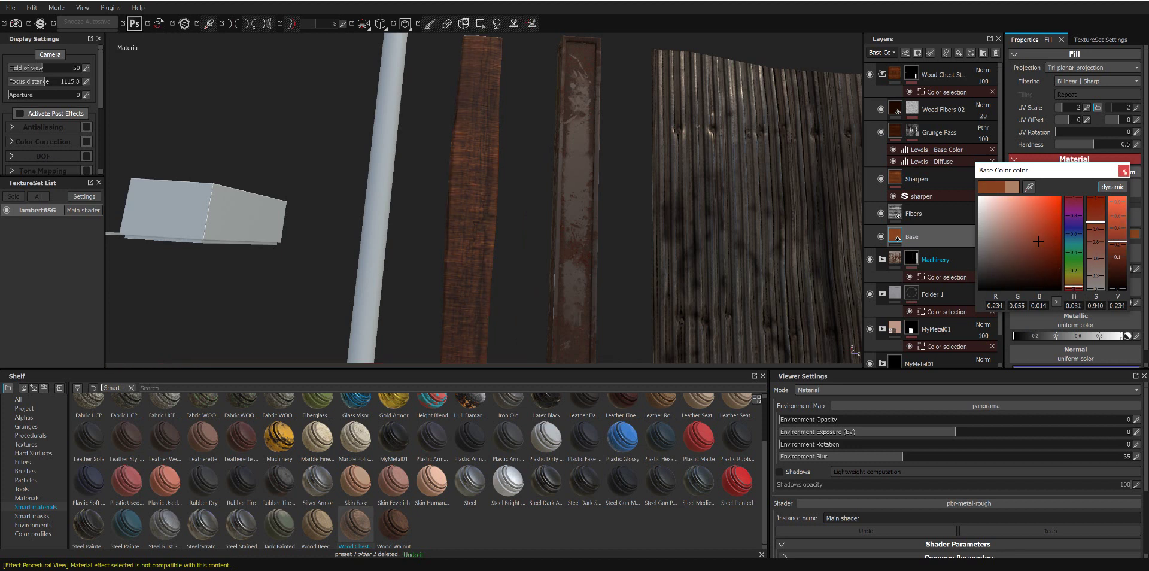
pyautogui.click(1124, 171)
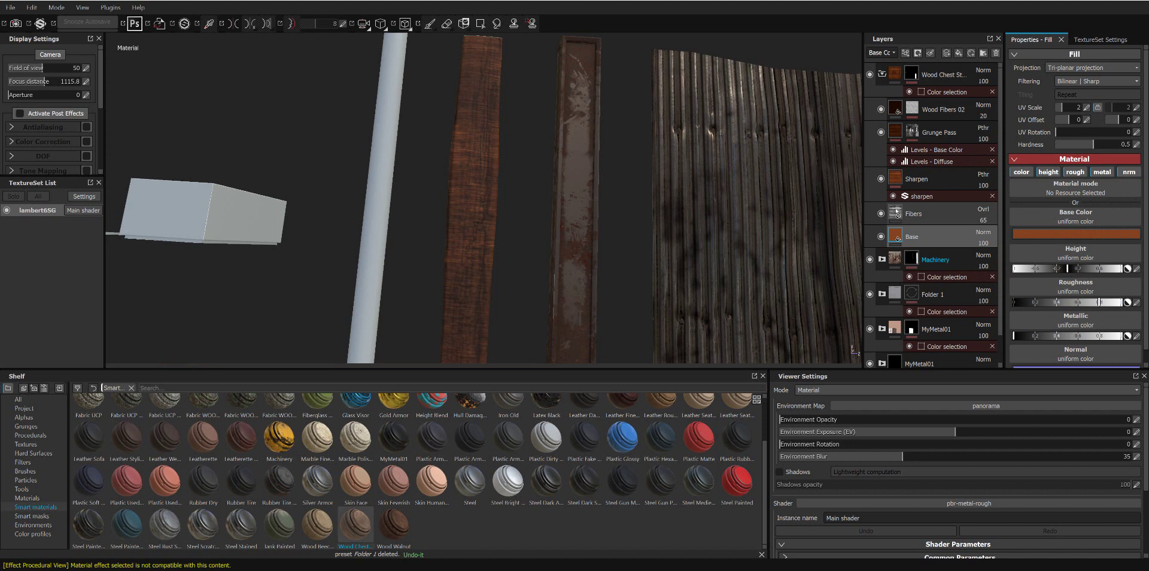
pyautogui.click(896, 213)
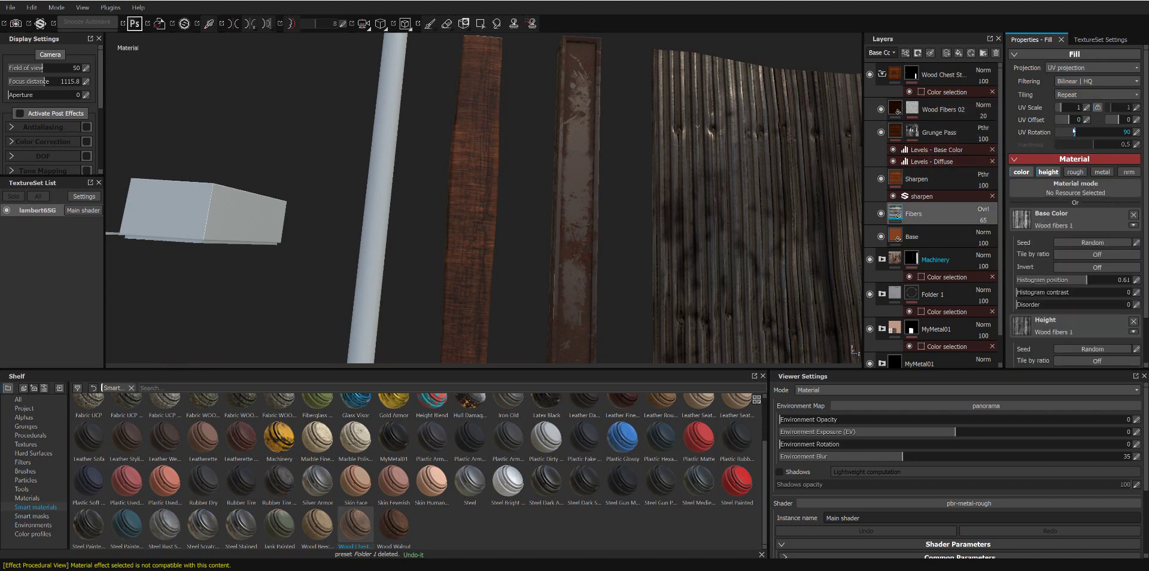
# Step: Set the Fibers layer's UV rotation to 0 and review the Sharpen and Grunge Pass layers
pyautogui.moveTo(1075, 132); pyautogui.dragTo(1047, 133)
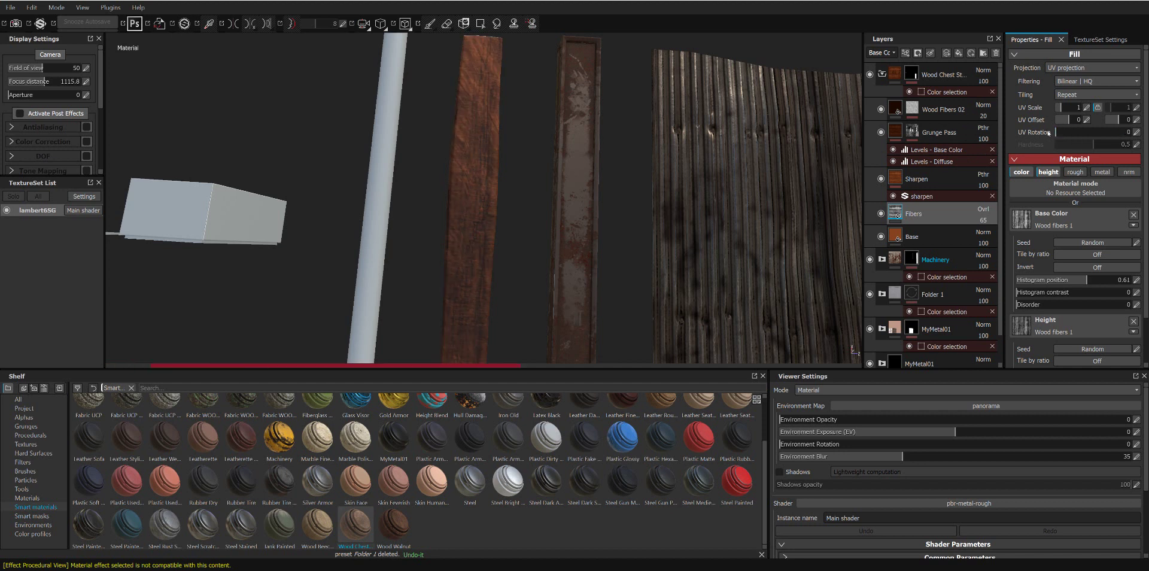
pyautogui.scroll(5, 706, 239)
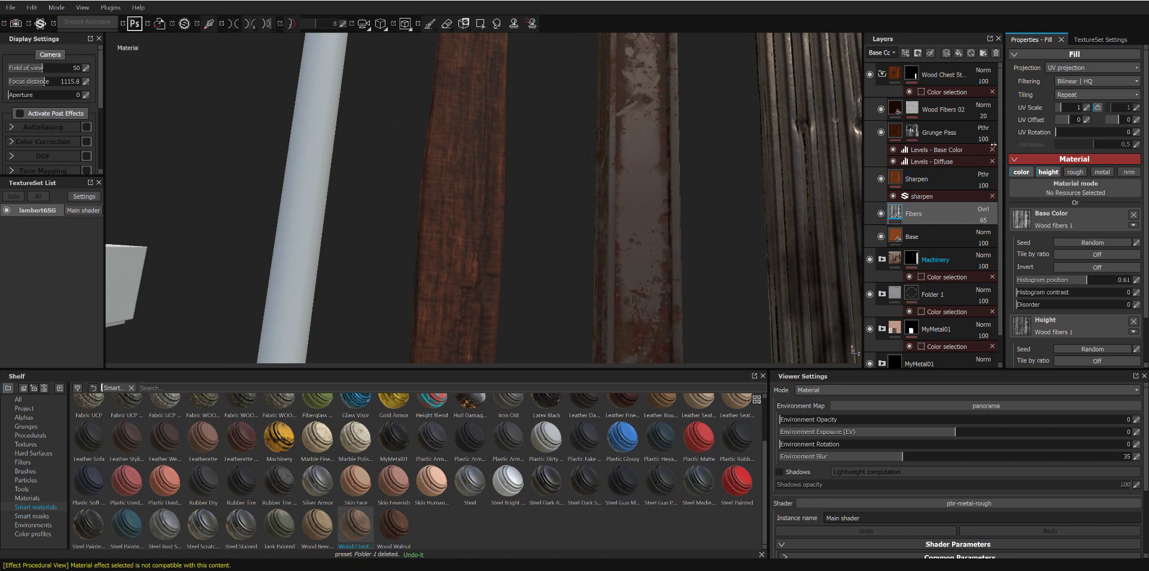
pyautogui.click(898, 179)
pyautogui.scroll(-2, 1057, 220)
pyautogui.scroll(3, 1037, 221)
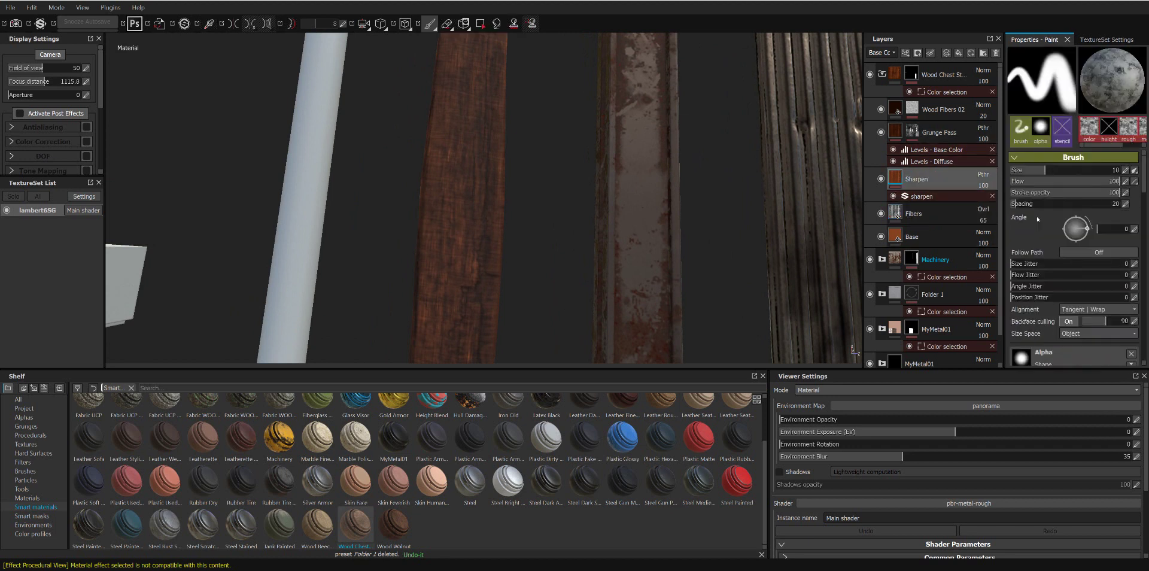
pyautogui.scroll(2, 1036, 216)
pyautogui.scroll(-2, 1032, 217)
pyautogui.scroll(-2, 1033, 217)
pyautogui.scroll(-2, 1033, 218)
pyautogui.scroll(-2, 1032, 217)
pyautogui.click(924, 132)
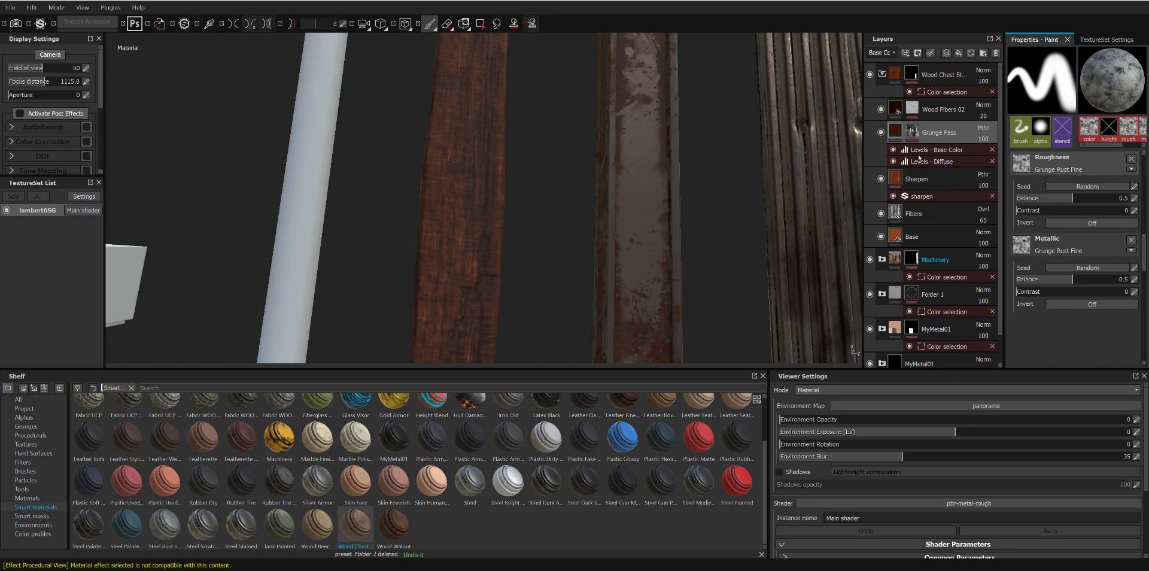
# Step: Rotate the Wood Fibers 02 layer's UV rotation up to about 120
pyautogui.click(897, 112)
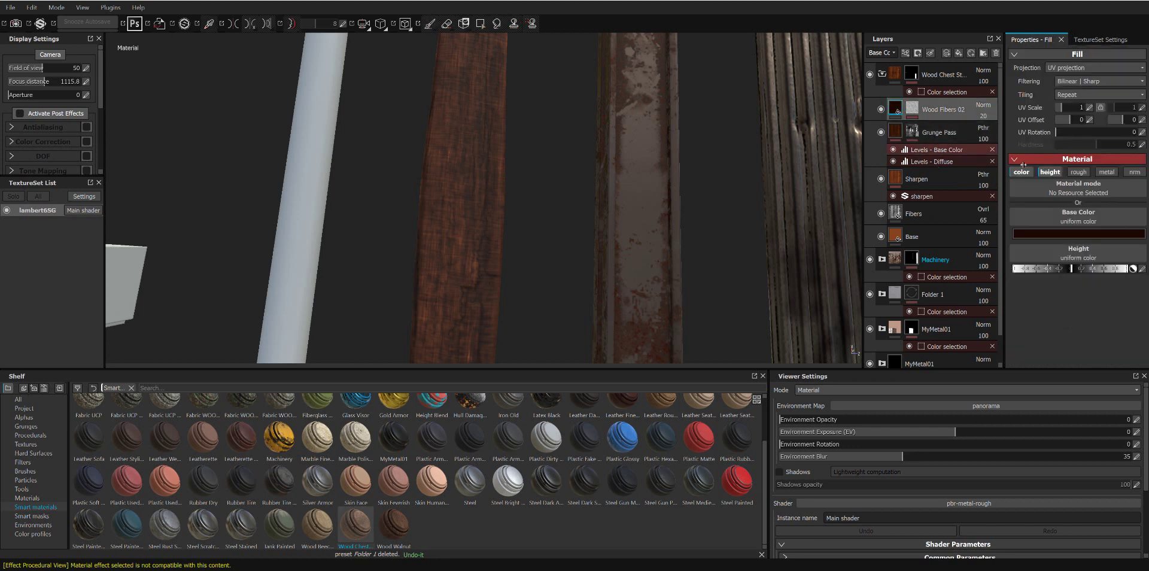
pyautogui.moveTo(1064, 131); pyautogui.dragTo(1057, 133)
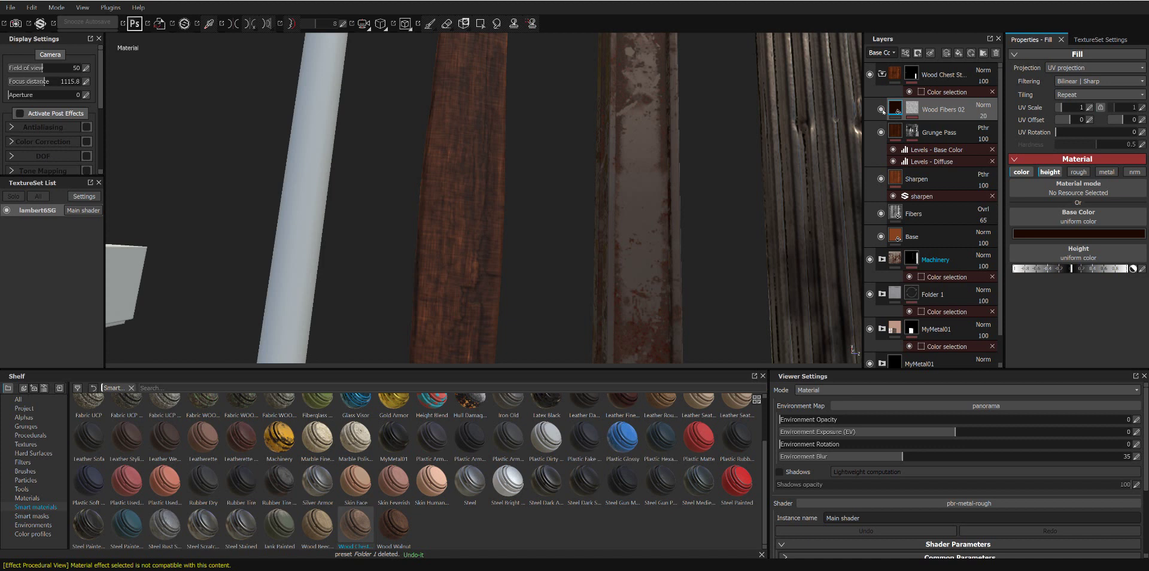
pyautogui.moveTo(1071, 135); pyautogui.dragTo(1082, 136)
# Step: Try a 247.5 UV rotation on Wood Fibers 02, then reset it to 0
pyautogui.click(1111, 132)
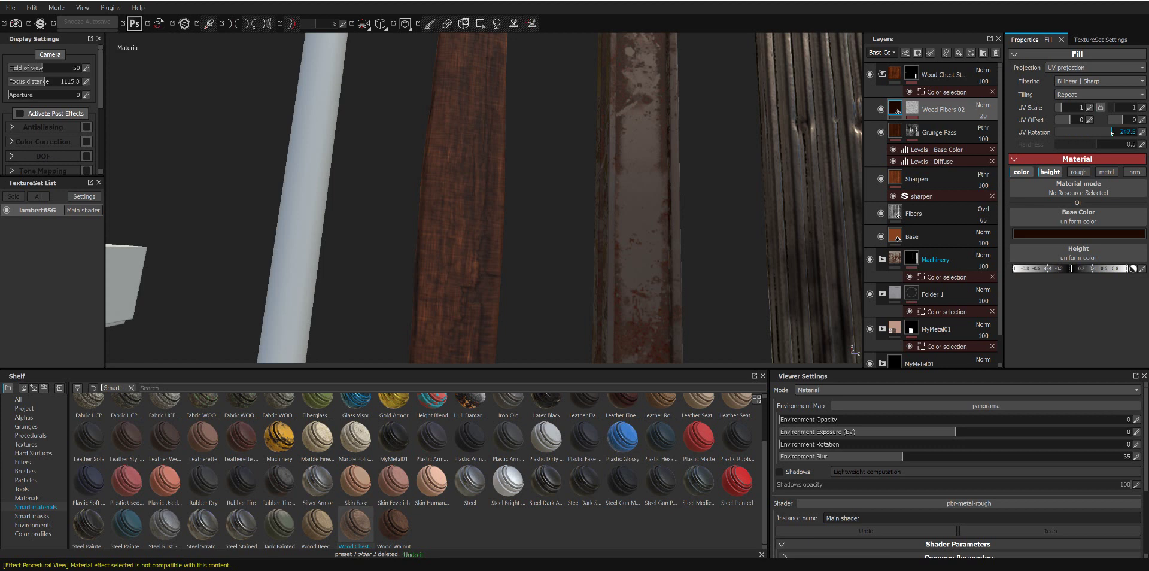
pyautogui.click(1054, 132)
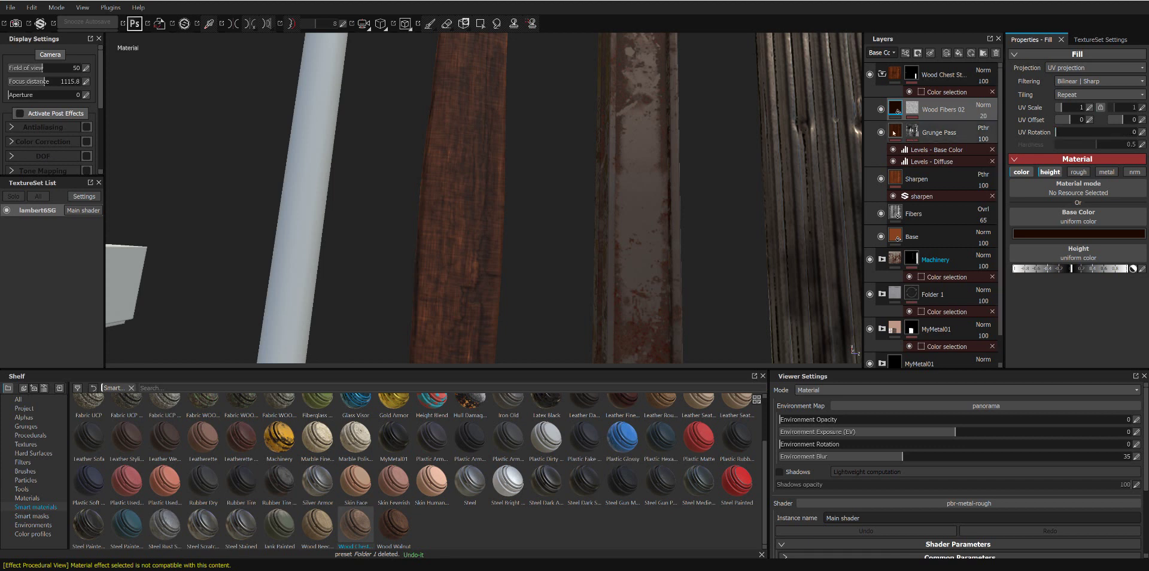
pyautogui.click(894, 133)
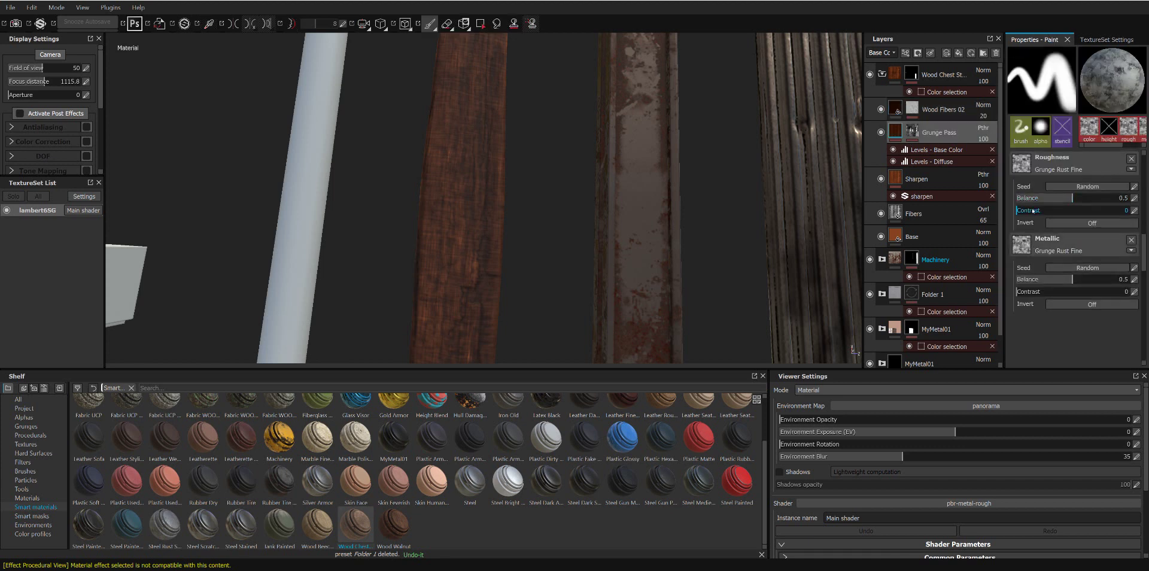
# Step: Scroll through the Grunge Pass layer's settings
pyautogui.scroll(3, 1030, 207)
pyautogui.scroll(2, 1028, 207)
pyautogui.scroll(2, 1028, 207)
pyautogui.scroll(2, 1029, 210)
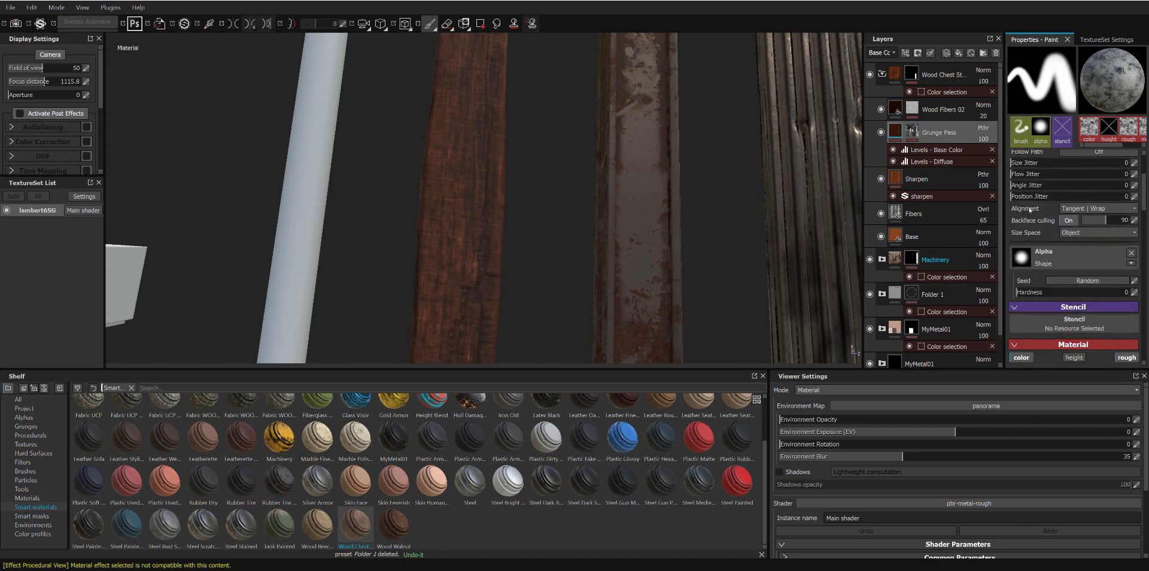
pyautogui.scroll(2, 1029, 209)
pyautogui.scroll(2, 1029, 207)
pyautogui.scroll(-2, 1029, 209)
pyautogui.scroll(-2, 1029, 210)
pyautogui.scroll(-2, 1027, 212)
pyautogui.scroll(-1, 1023, 191)
pyautogui.scroll(-1, 1023, 191)
pyautogui.scroll(-1, 1023, 192)
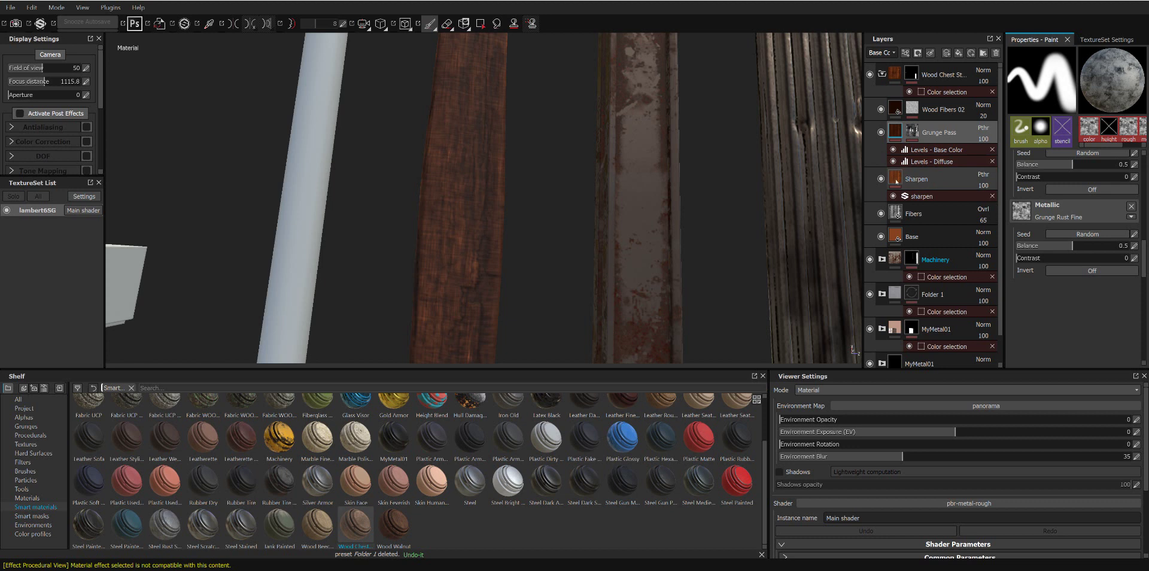
# Step: Review the Sharpen and Fibers layers' settings and view the parts in perspective
pyautogui.click(896, 178)
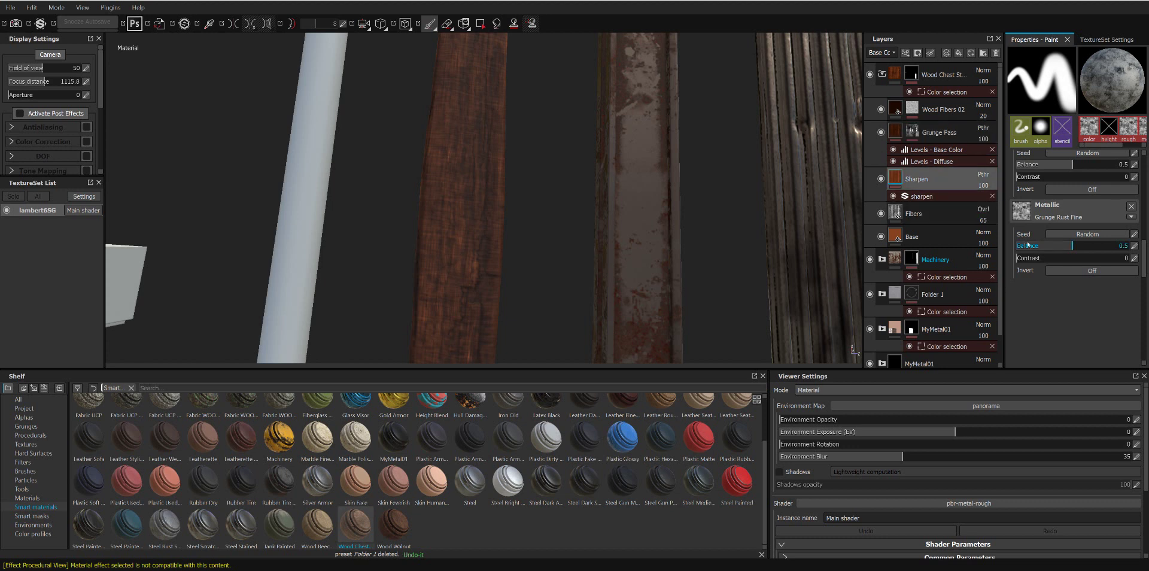
pyautogui.scroll(1, 1025, 244)
pyautogui.scroll(1, 1025, 243)
pyautogui.scroll(1, 1025, 242)
pyautogui.scroll(2, 1025, 240)
pyautogui.scroll(2, 1025, 241)
pyautogui.scroll(2, 1025, 241)
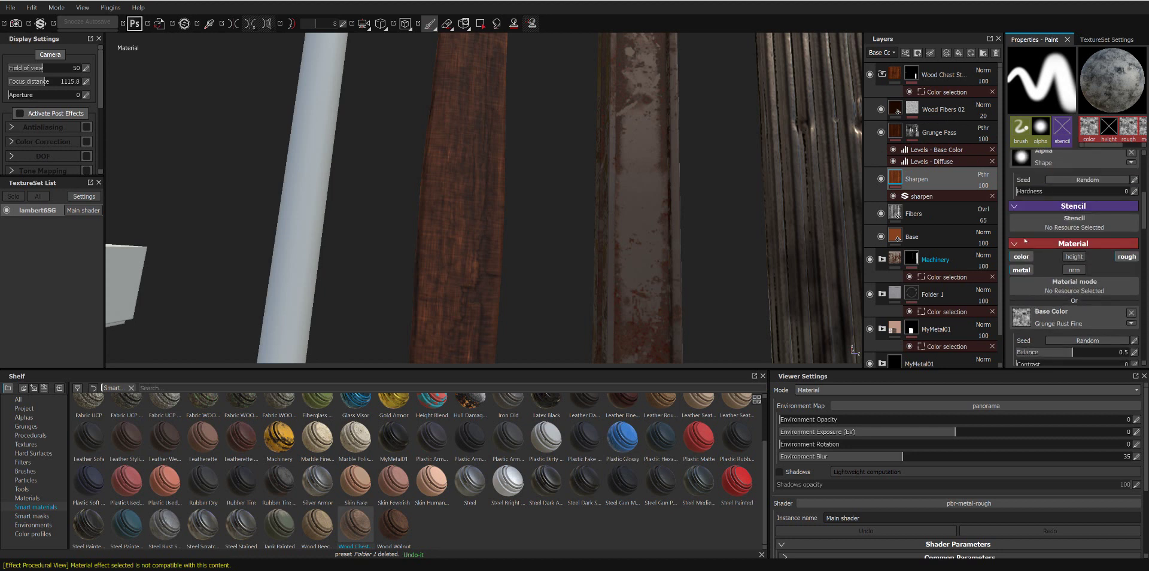
pyautogui.scroll(2, 1025, 241)
pyautogui.scroll(2, 1025, 241)
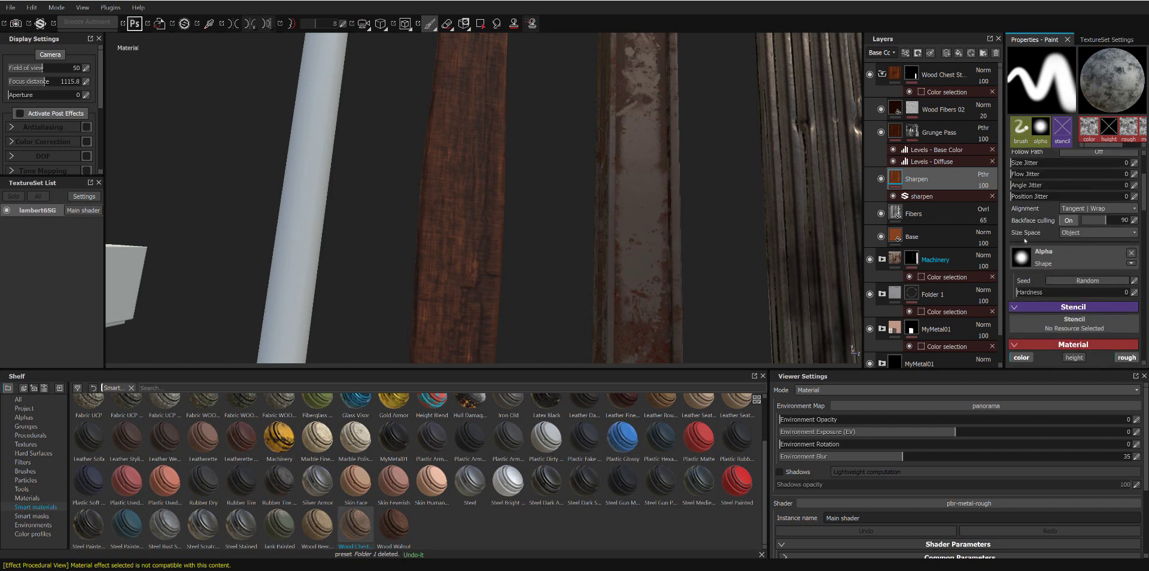
pyautogui.scroll(2, 1025, 241)
pyautogui.scroll(2, 1025, 241)
pyautogui.scroll(-2, 1025, 241)
pyautogui.scroll(-2, 1025, 241)
pyautogui.scroll(-2, 1026, 241)
pyautogui.scroll(-2, 1025, 240)
pyautogui.scroll(-2, 1025, 240)
pyautogui.scroll(-2, 1025, 241)
pyautogui.scroll(-4, 1024, 240)
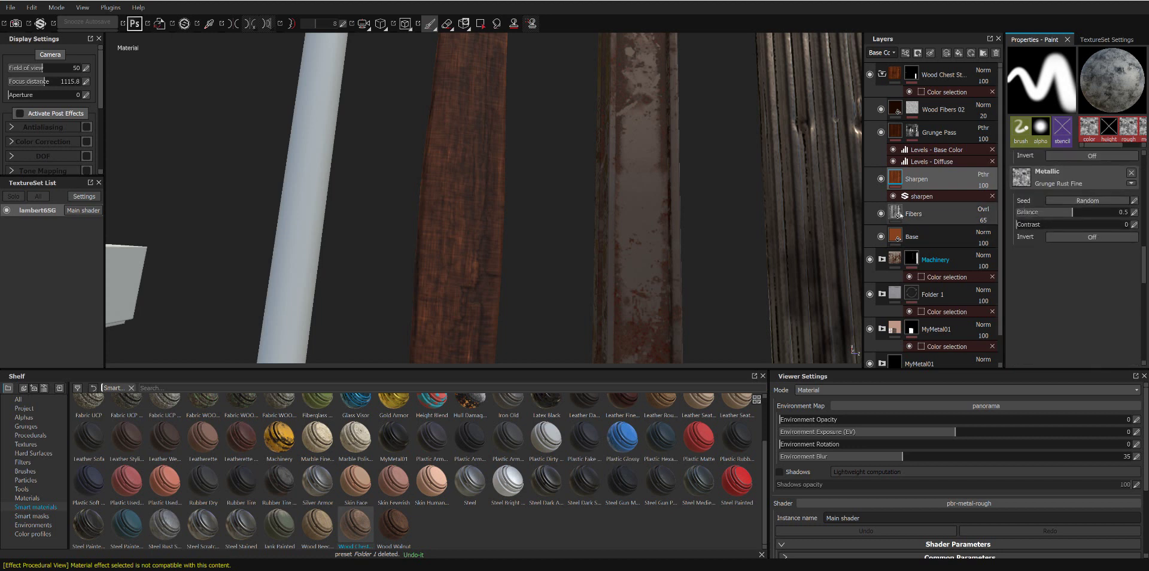
pyautogui.click(900, 215)
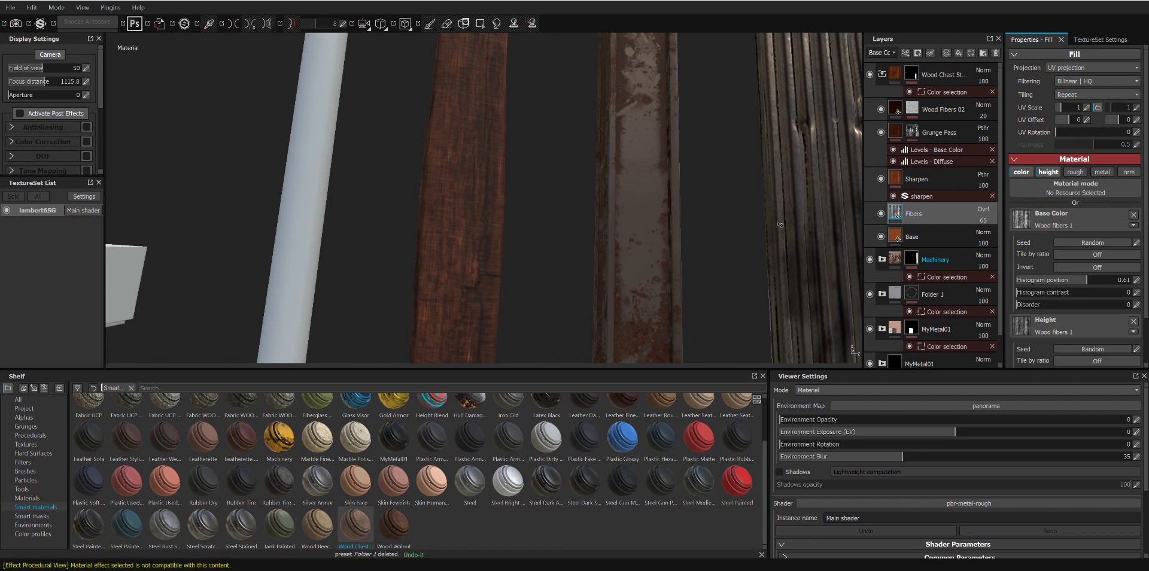
pyautogui.moveTo(528, 128)
pyautogui.keyDown('alt'); pyautogui.mouseDown()
pyautogui.moveTo(533, 64)
pyautogui.moveTo(709, 100)
pyautogui.moveTo(422, 415)
pyautogui.mouseUp(); pyautogui.keyUp('alt')
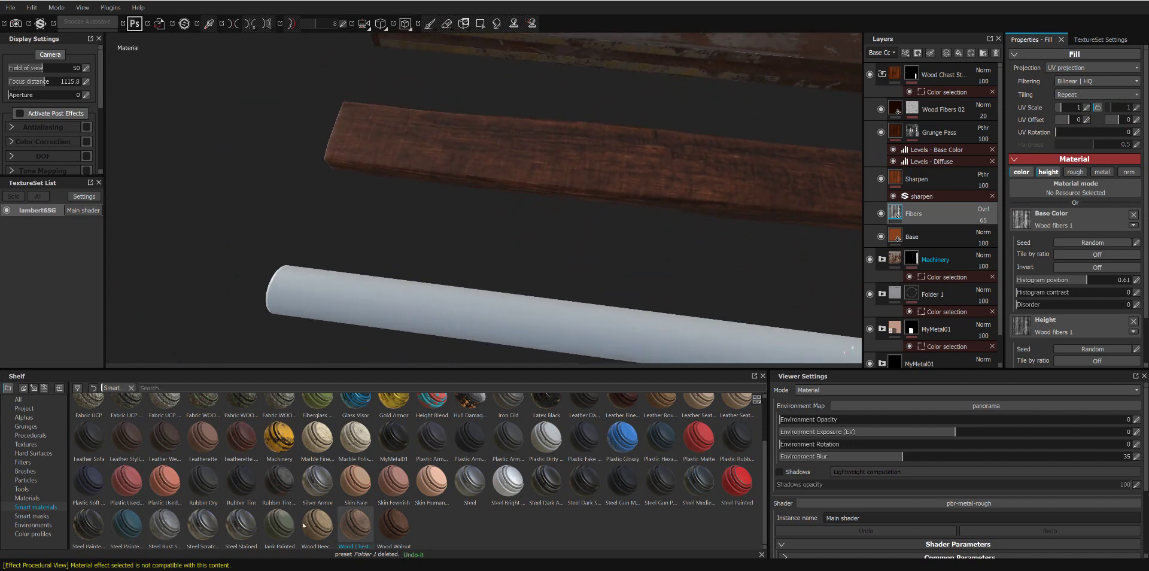
# Step: Hide the Wood Chest folder and add the Wood Walnut smart material as a new layer
pyautogui.click(882, 74)
pyautogui.click(870, 74)
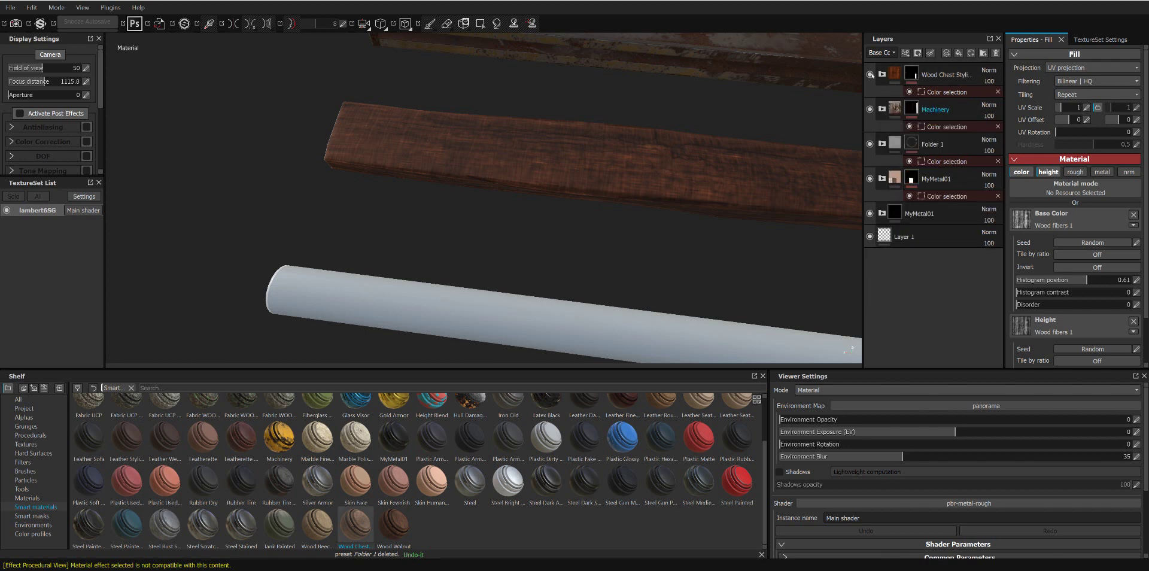
pyautogui.click(387, 523)
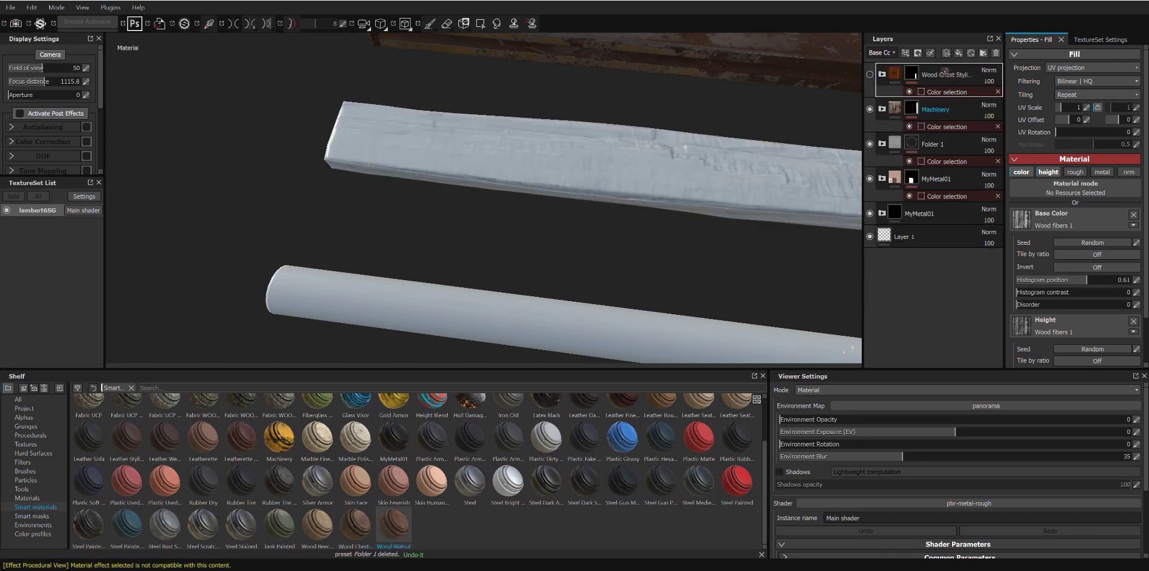
pyautogui.moveTo(945, 70); pyautogui.dragTo(944, 71)
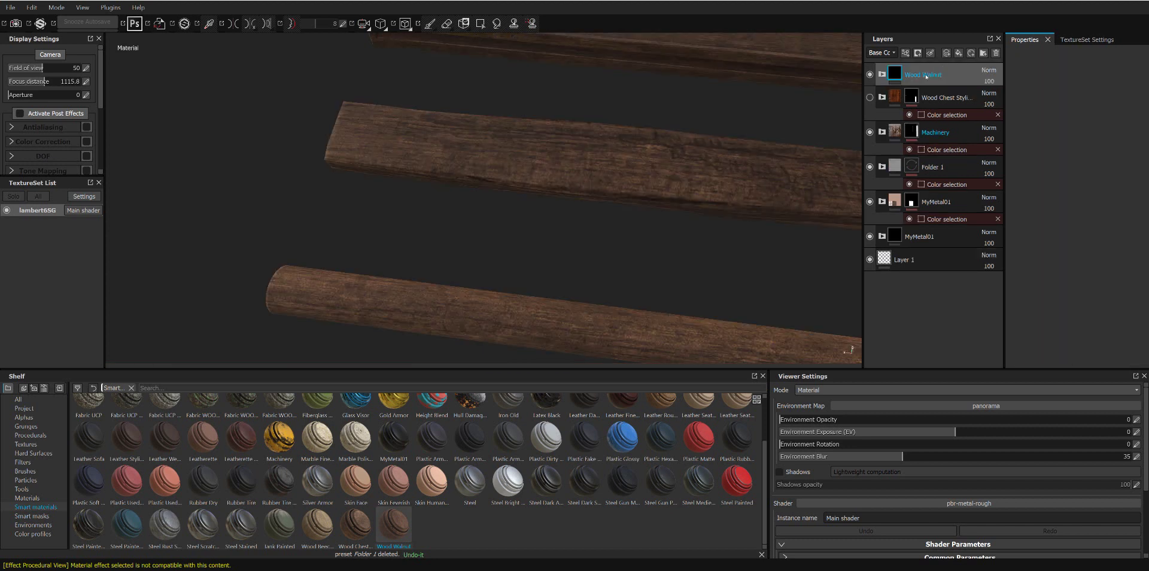
# Step: Hide Wood Walnut and apply the Wood Beech Veined smart material to the planks instead
pyautogui.moveTo(675, 128)
pyautogui.keyDown('alt'); pyautogui.mouseDown()
pyautogui.moveTo(544, 126)
pyautogui.moveTo(352, 97)
pyautogui.moveTo(412, 151)
pyautogui.mouseUp(); pyautogui.keyUp('alt')
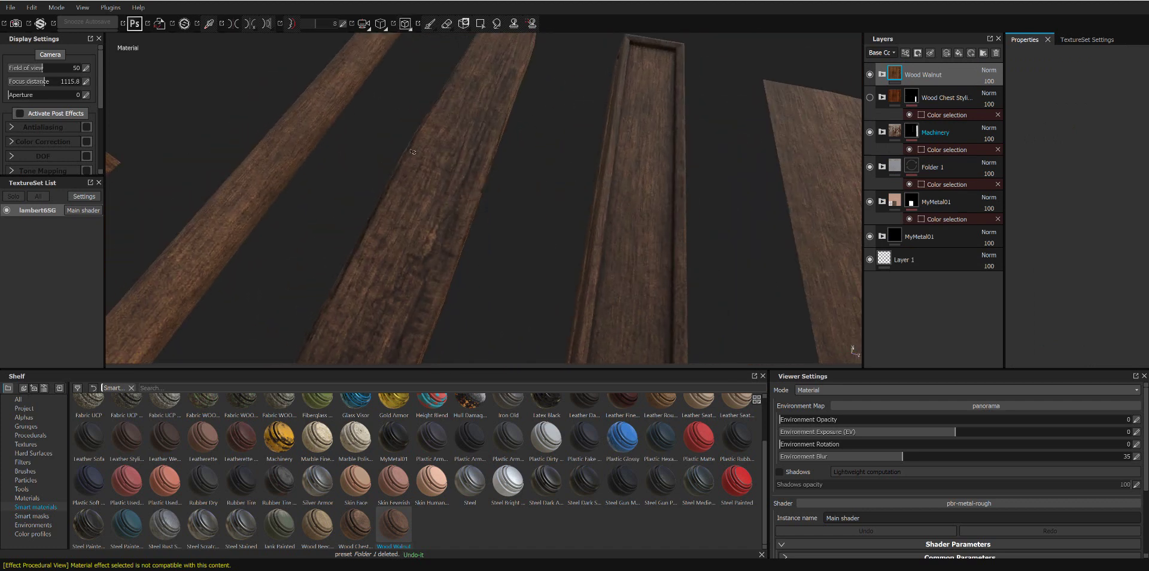
pyautogui.click(871, 74)
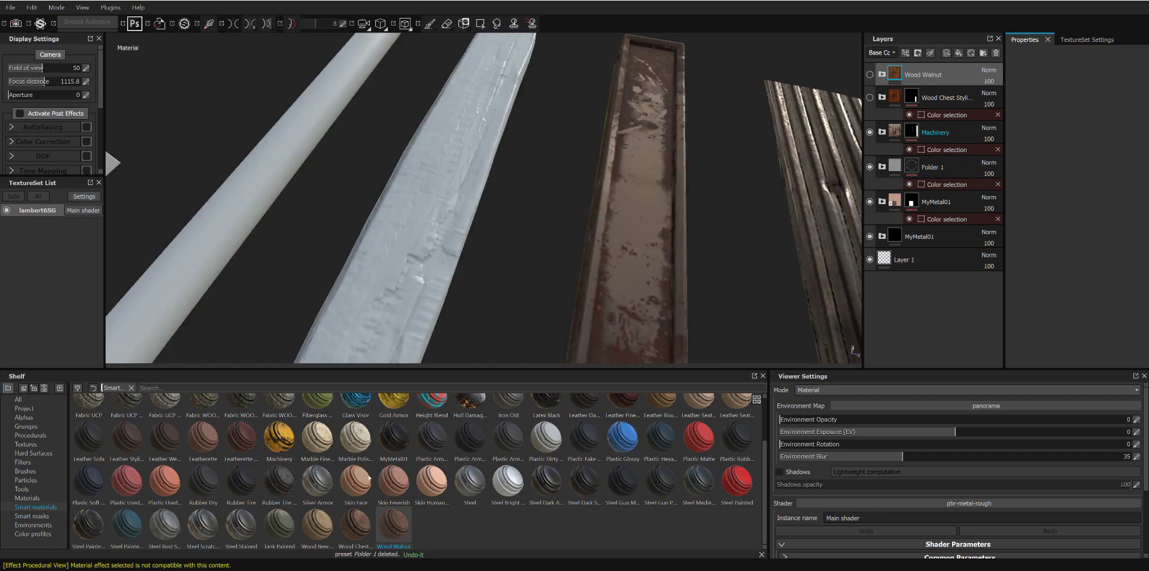
pyautogui.moveTo(308, 530); pyautogui.dragTo(934, 71)
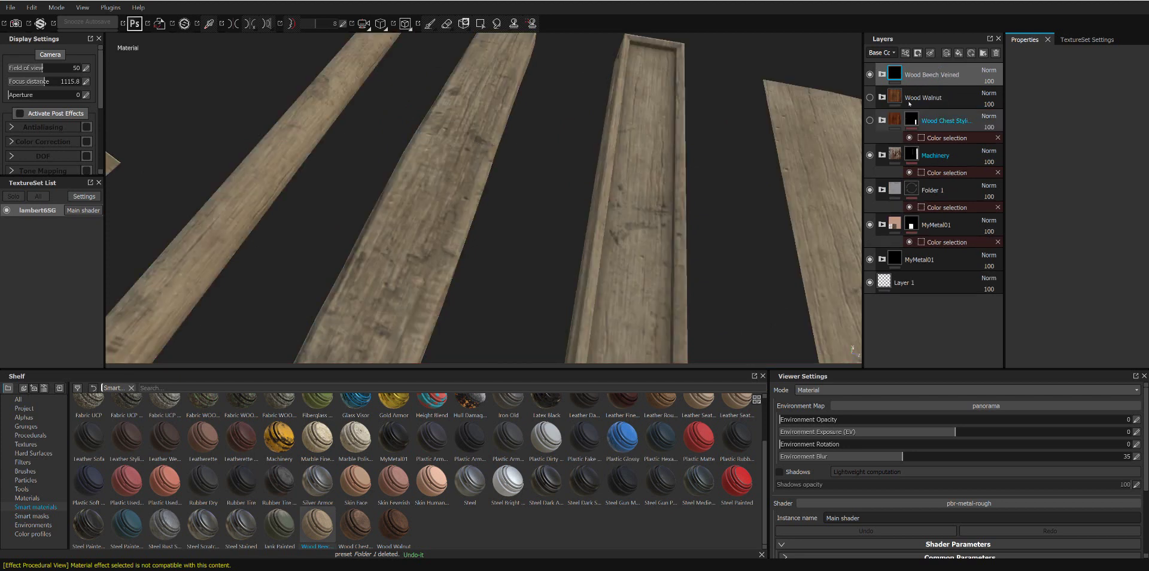
# Step: Delete the Wood Walnut and Wood Chest layers from the stack
pyautogui.click(934, 98)
pyautogui.keyDown('shift'); pyautogui.click(948, 119); pyautogui.keyUp('shift')
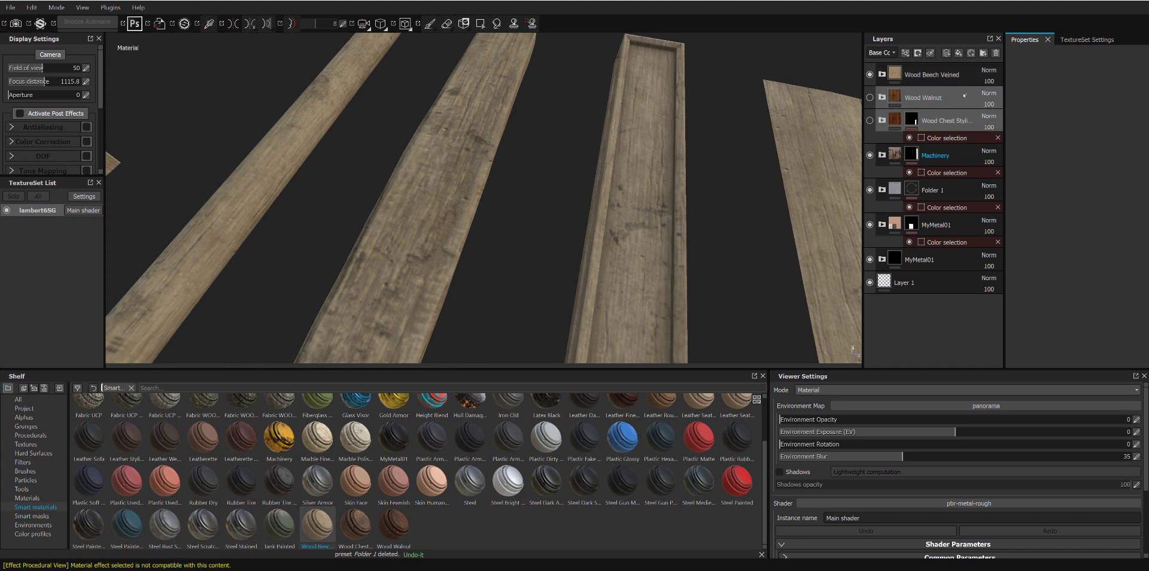
pyautogui.click(995, 54)
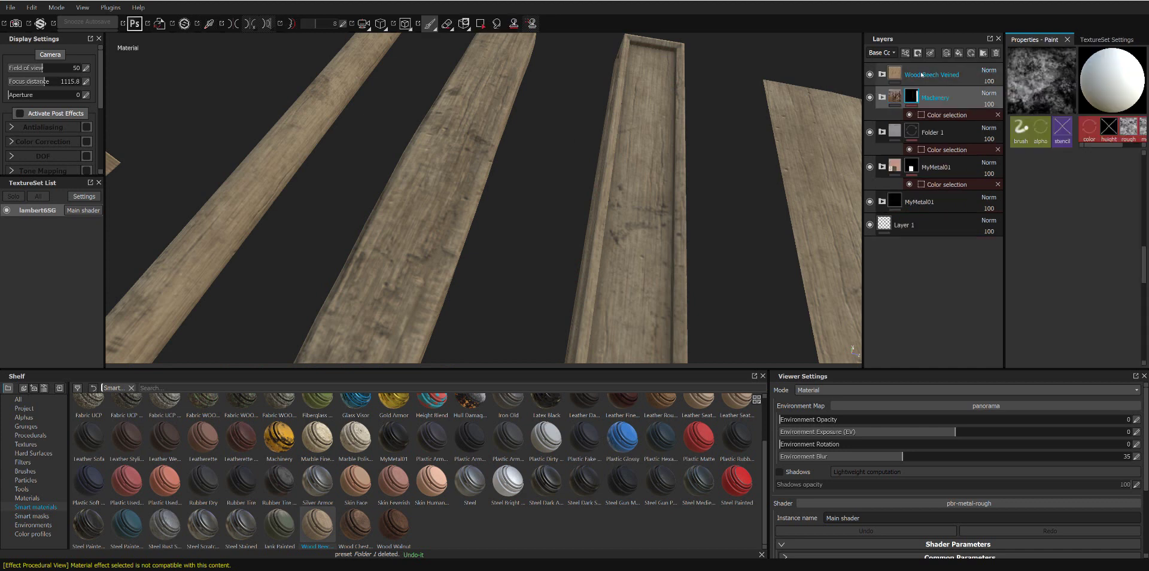
# Step: Mask Wood Beech Veined with a colour selection of the second plank's ID colour (R255 G0 B90)
pyautogui.click(882, 74)
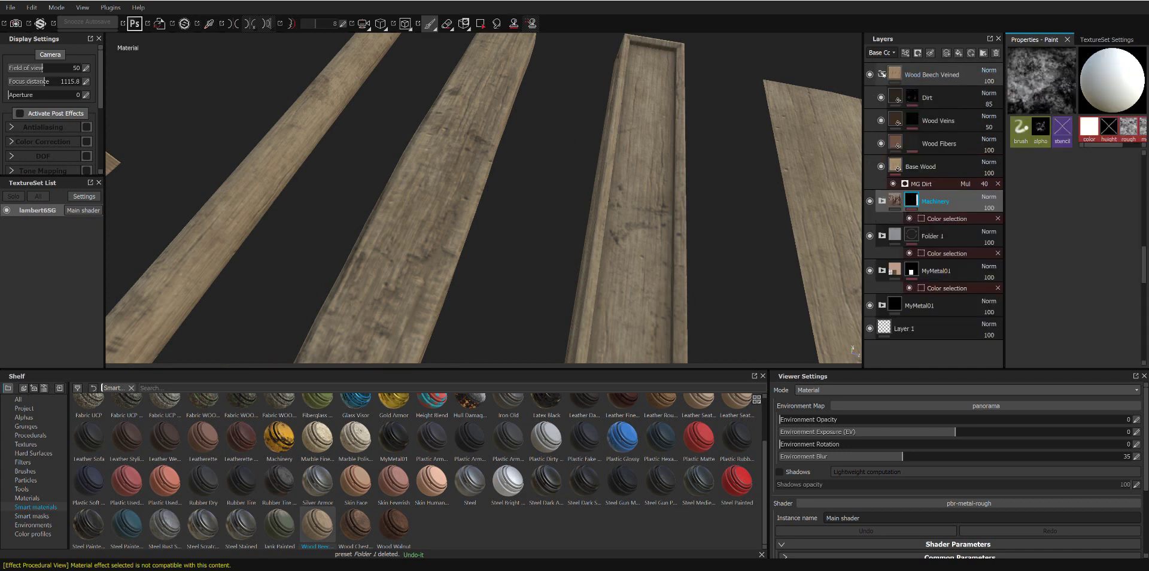
pyautogui.rightClick(946, 76)
pyautogui.click(988, 120)
pyautogui.click(1122, 138)
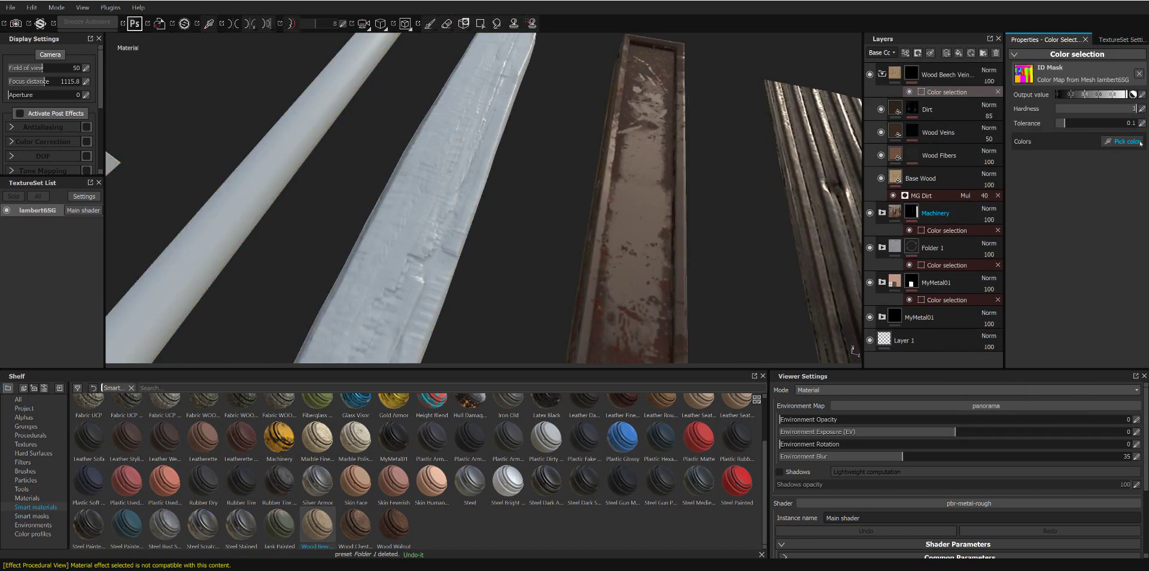
pyautogui.click(491, 150)
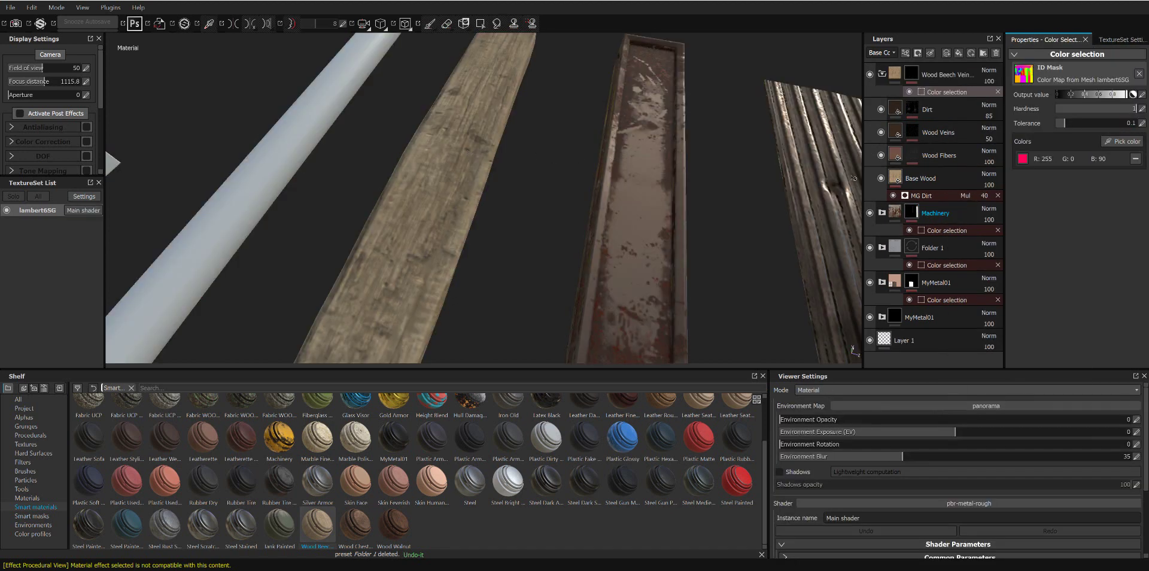
# Step: Shift the Base Wood base colour toward a deeper red-orange
pyautogui.click(882, 74)
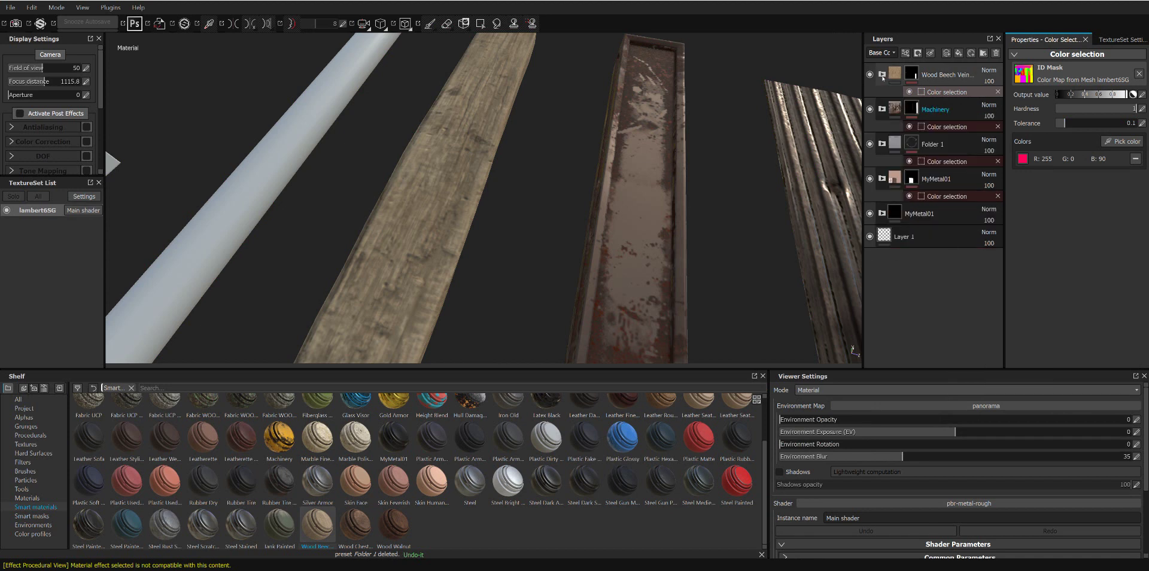
pyautogui.click(882, 75)
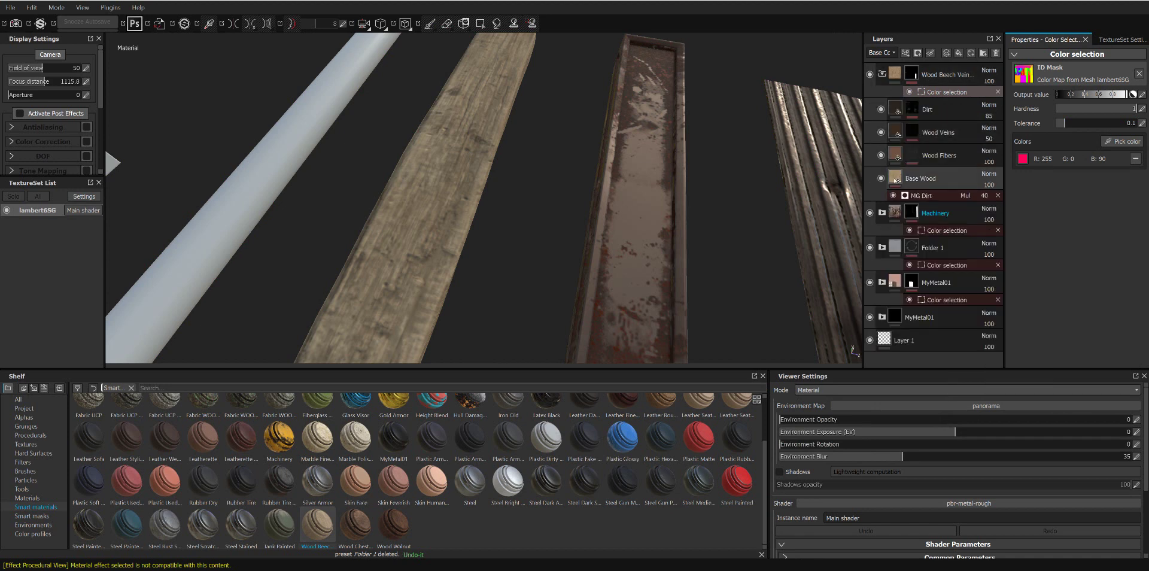
pyautogui.click(896, 180)
pyautogui.click(1068, 243)
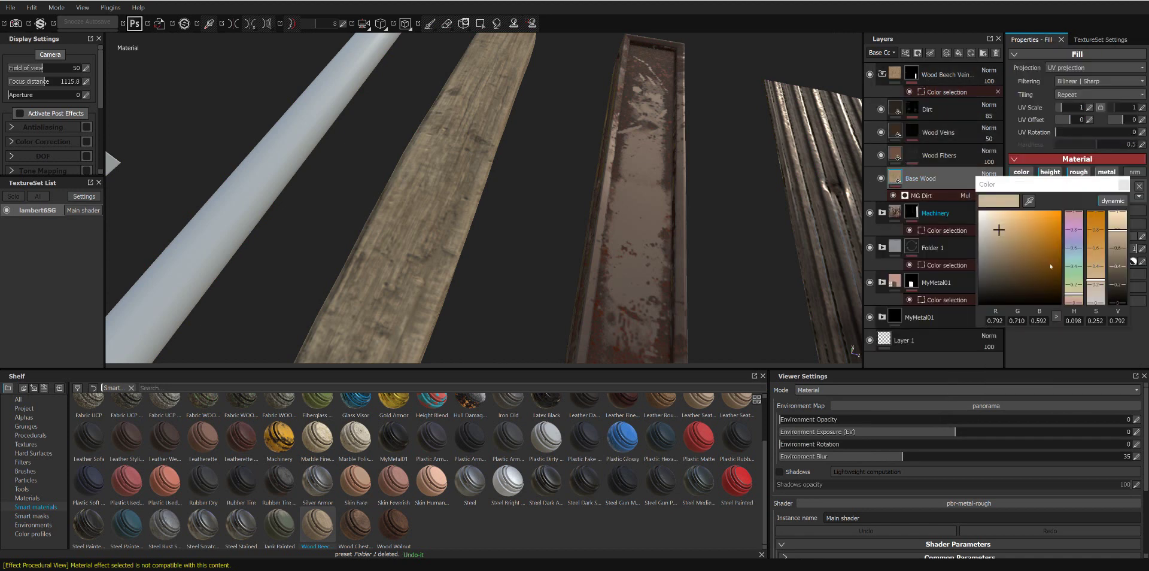
pyautogui.click(1075, 297)
pyautogui.moveTo(1076, 298); pyautogui.dragTo(1010, 243)
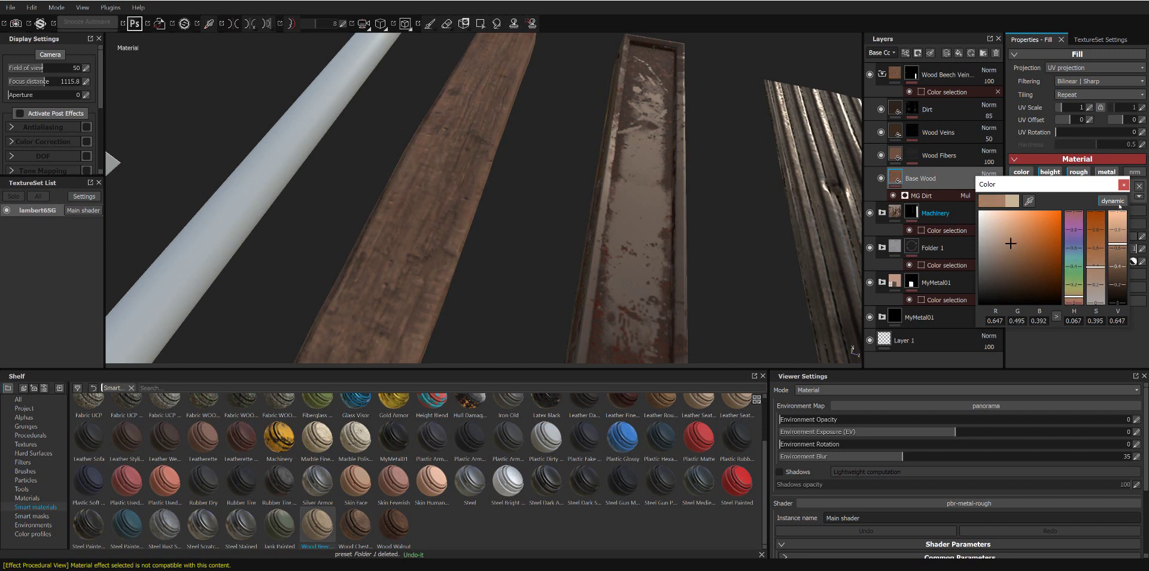
pyautogui.click(1123, 185)
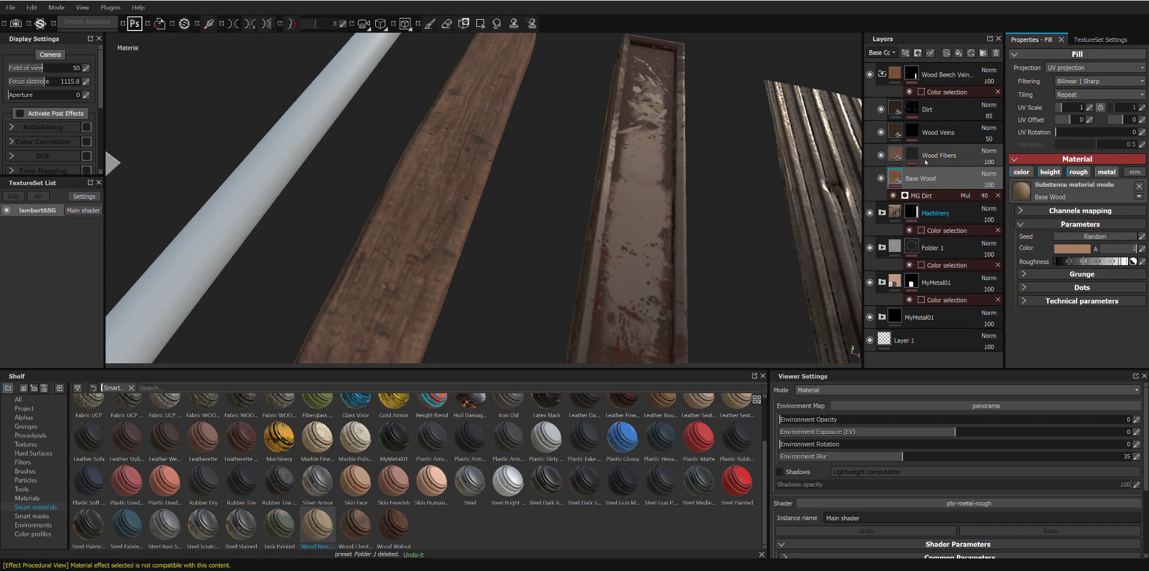
# Step: Deepen the Wood Fibers base colour to a dark, saturated brown
pyautogui.click(890, 154)
pyautogui.click(1083, 249)
pyautogui.click(1020, 246)
pyautogui.moveTo(1021, 246)
pyautogui.mouseDown()
pyautogui.moveTo(1058, 270)
pyautogui.moveTo(1050, 264)
pyautogui.mouseUp()
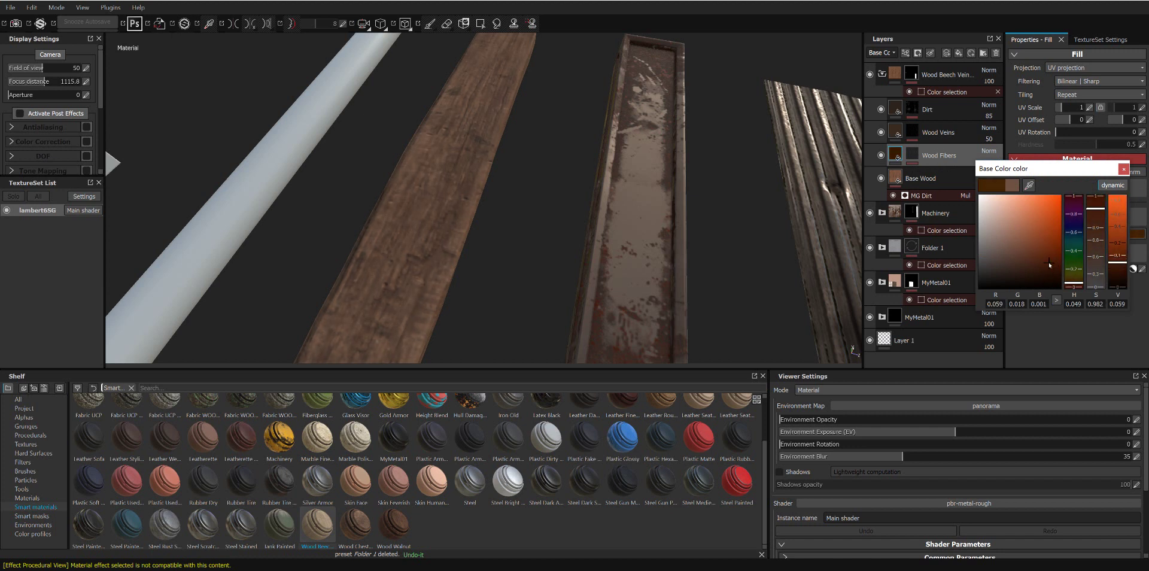
pyautogui.click(1124, 169)
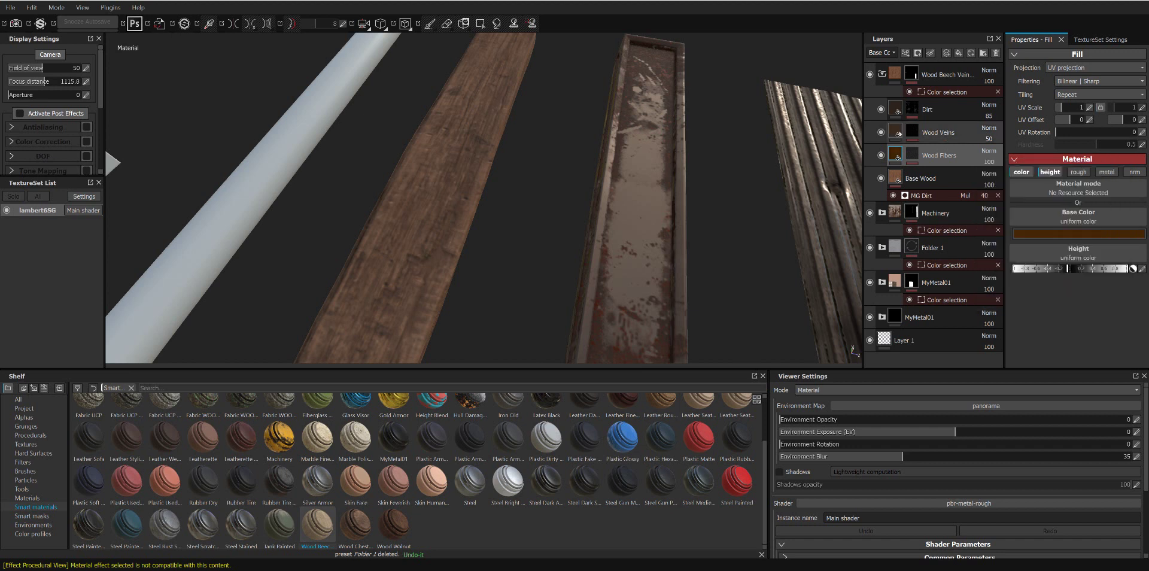
# Step: Darken the Wood Veins base colour to a near-black brown
pyautogui.click(899, 134)
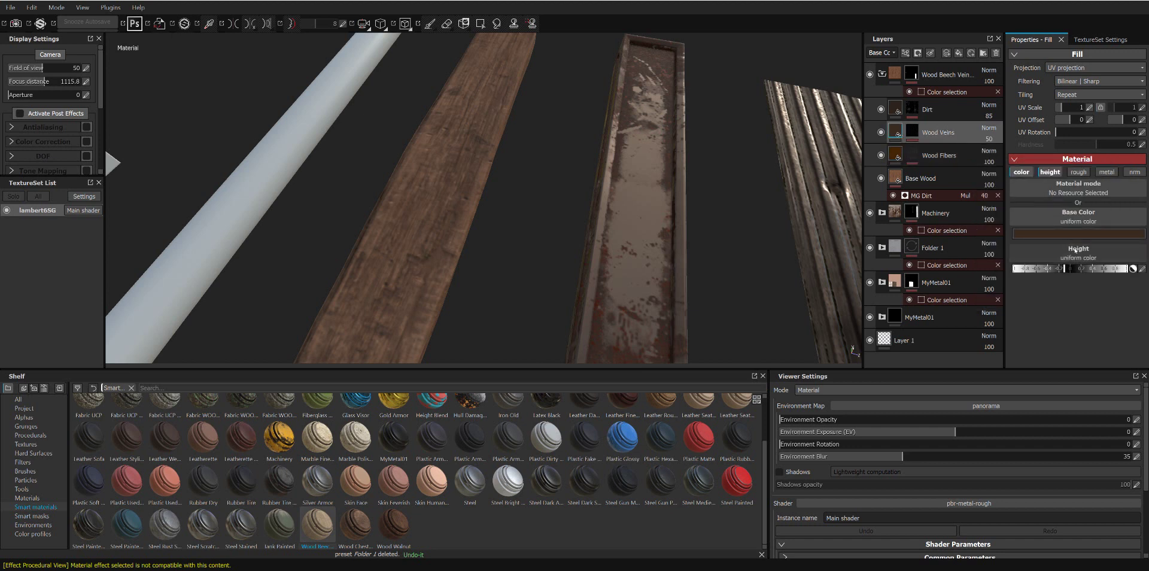
pyautogui.click(1044, 233)
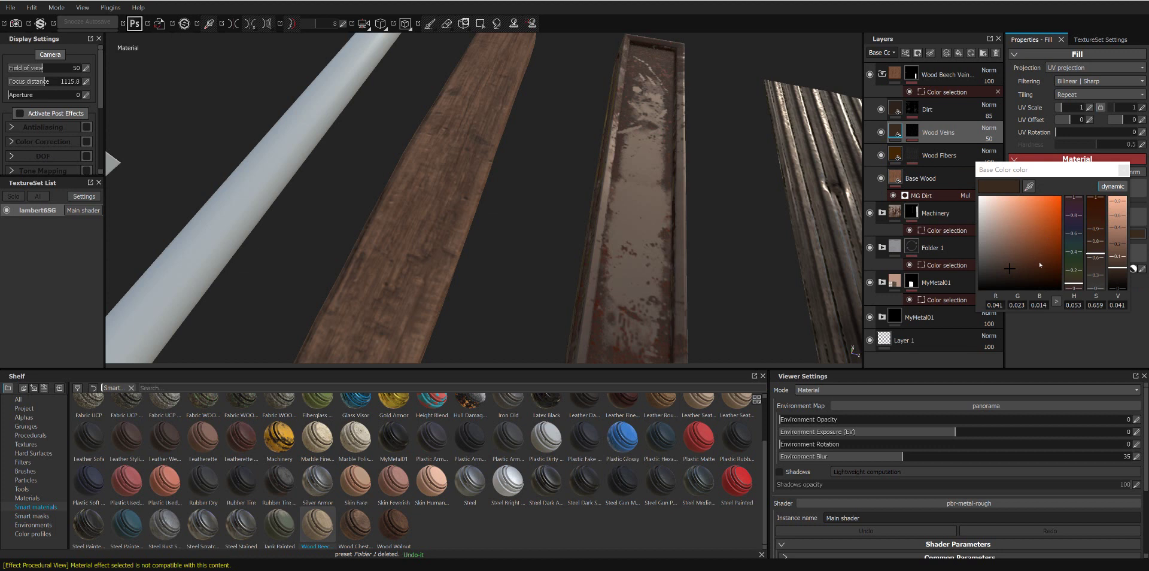
pyautogui.click(1039, 264)
pyautogui.moveTo(1043, 266); pyautogui.dragTo(1051, 270)
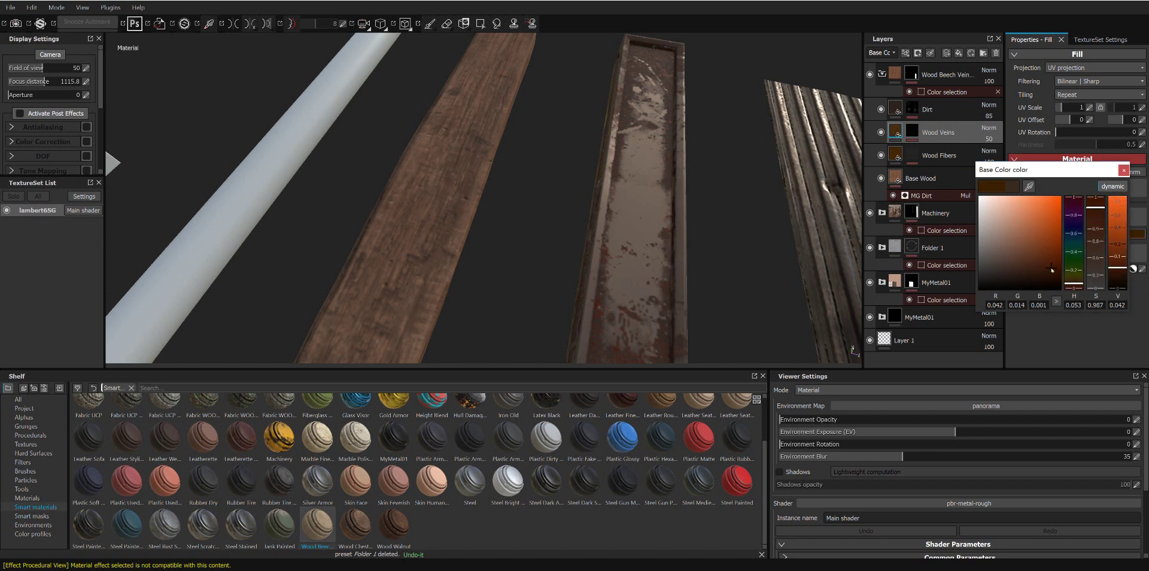
pyautogui.click(1037, 273)
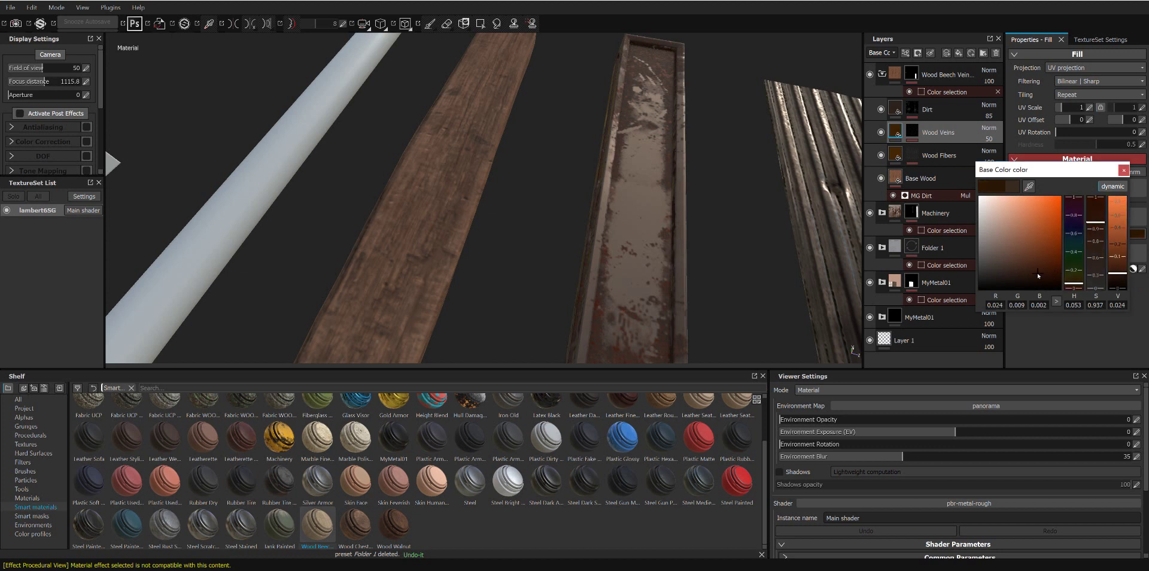
pyautogui.click(1123, 171)
# Step: Make the Dirt layer's base colour darker and slightly more saturated
pyautogui.click(897, 112)
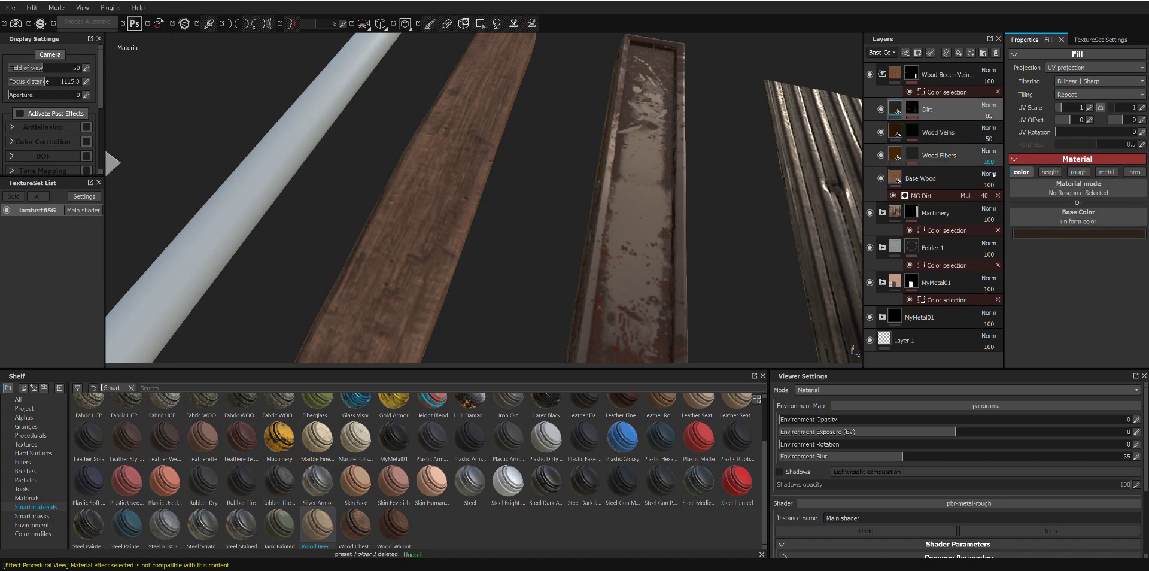
pyautogui.click(1043, 234)
pyautogui.click(1012, 272)
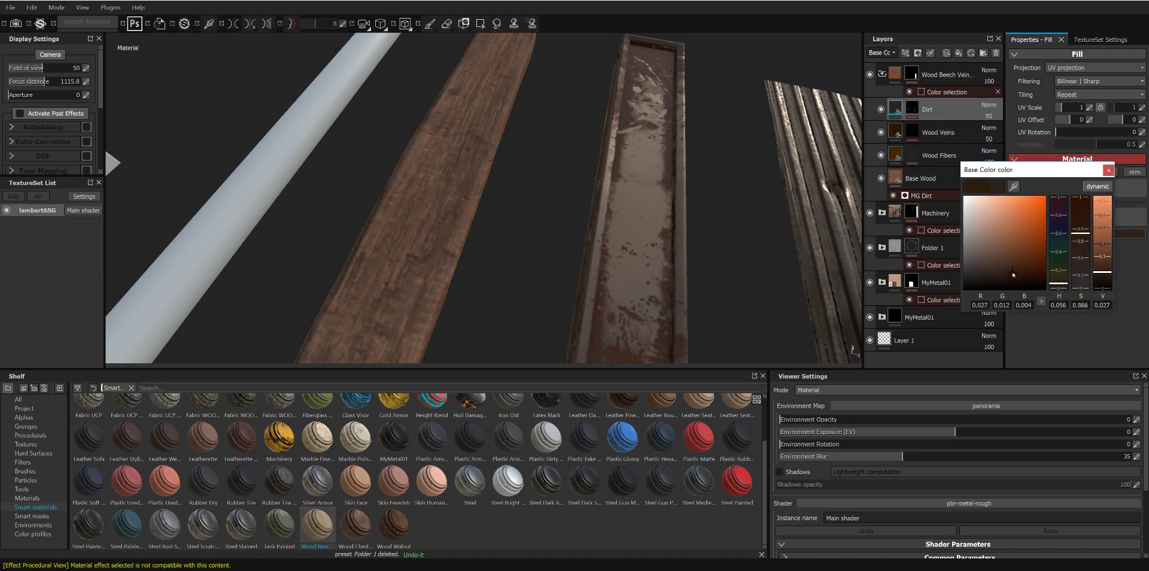
pyautogui.click(1036, 272)
pyautogui.click(1020, 273)
pyautogui.click(1106, 170)
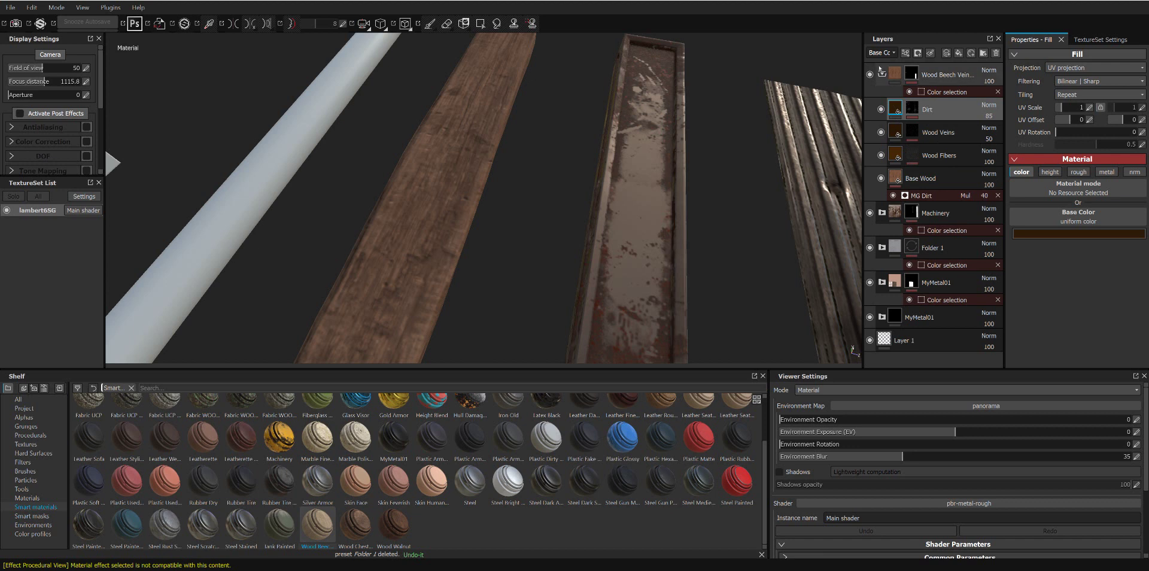
# Step: Collapse the Wood Beech Veined folder and add the Iron Old smart material to the stack
pyautogui.click(882, 74)
pyautogui.moveTo(522, 134)
pyautogui.keyDown('alt'); pyautogui.mouseDown()
pyautogui.moveTo(615, 162)
pyautogui.moveTo(528, 93)
pyautogui.mouseUp(); pyautogui.keyUp('alt')
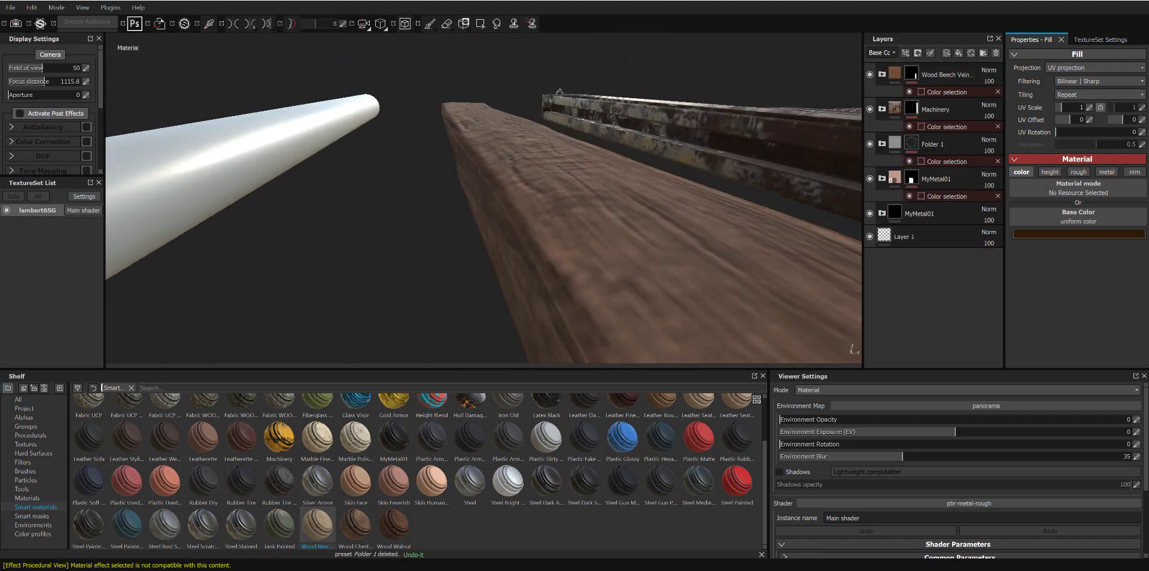
pyautogui.press('f')
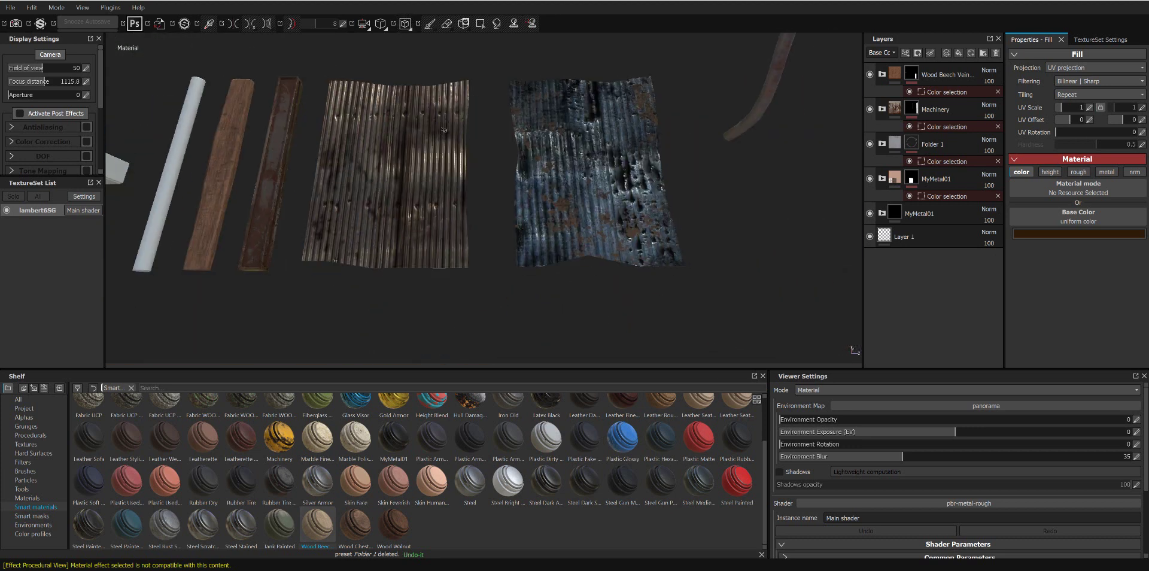
pyautogui.moveTo(446, 174)
pyautogui.keyDown('alt'); pyautogui.mouseDown()
pyautogui.moveTo(610, 113)
pyautogui.moveTo(442, 355)
pyautogui.mouseUp(); pyautogui.keyUp('alt')
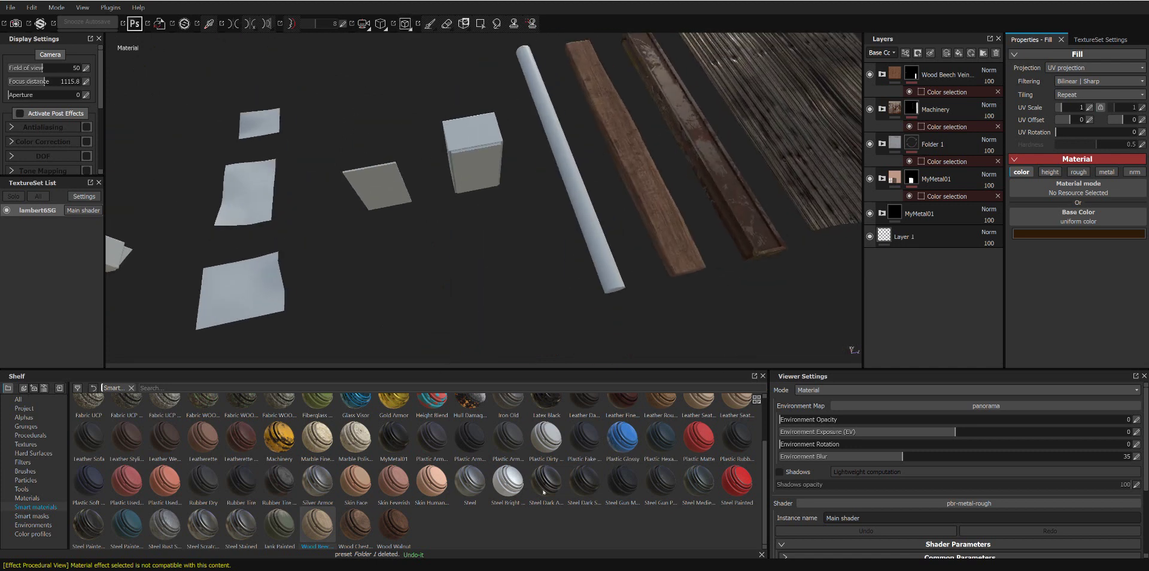
pyautogui.scroll(2, 511, 472)
pyautogui.moveTo(504, 464); pyautogui.dragTo(951, 71)
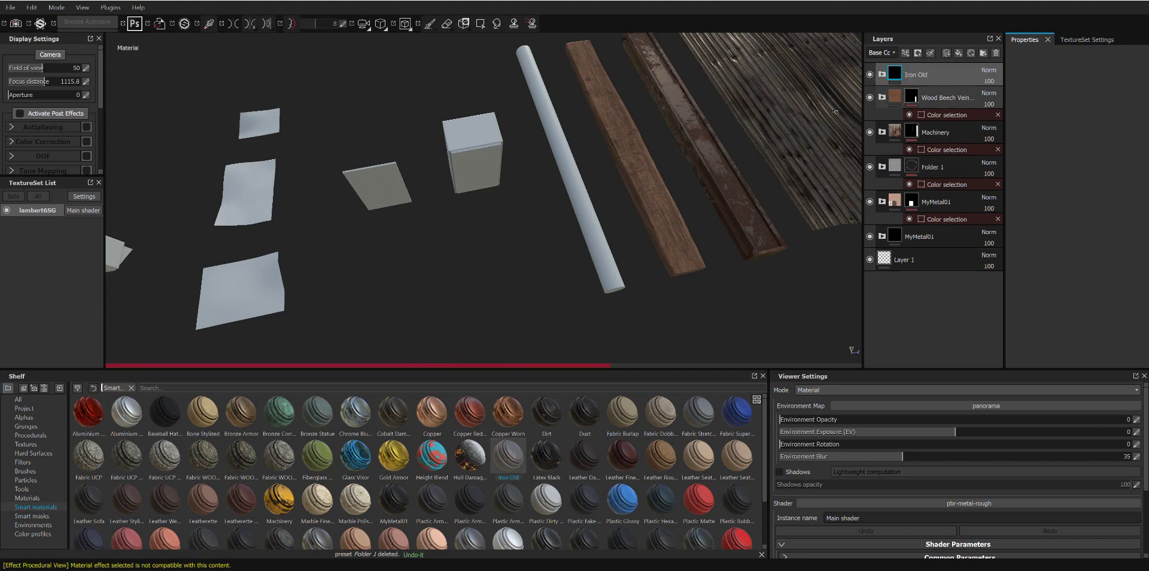
# Step: Mask Iron Old with a colour selection of the pipe's ID colour
pyautogui.rightClick(957, 75)
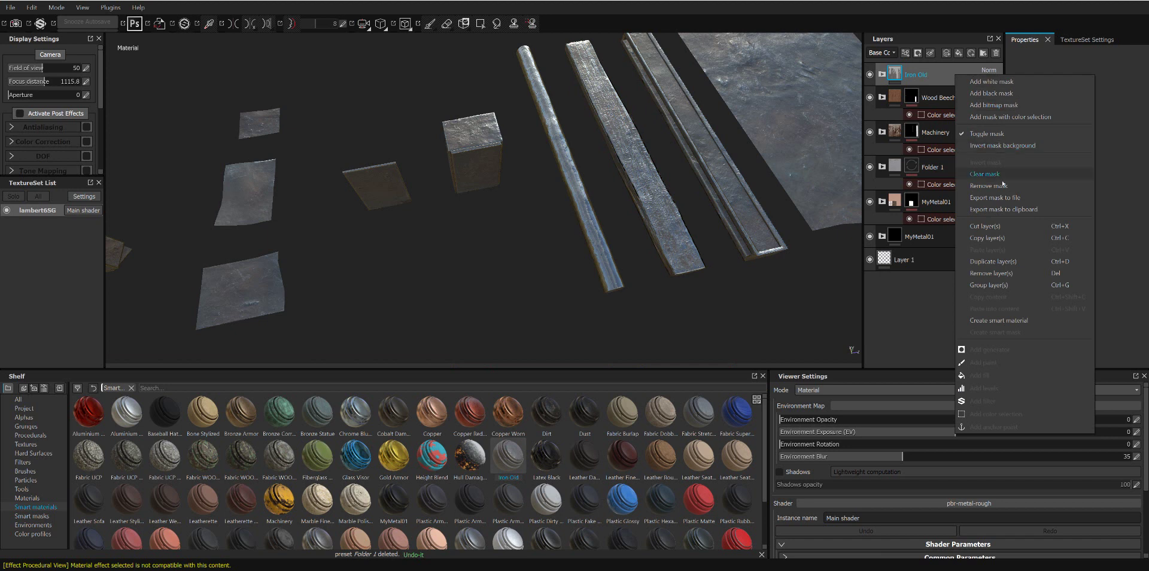
pyautogui.click(1018, 117)
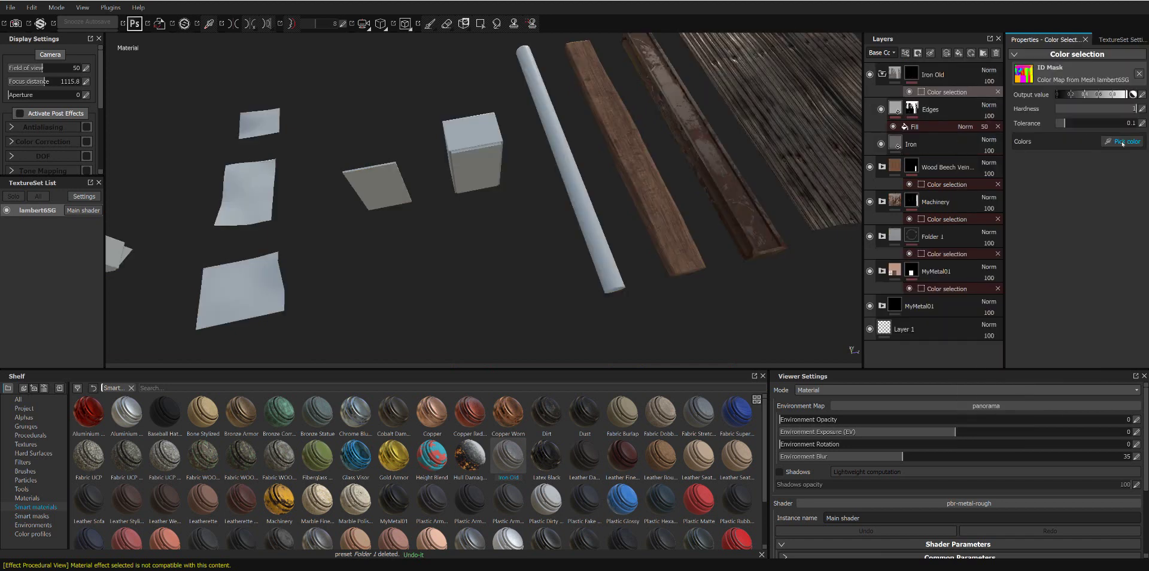
pyautogui.click(567, 172)
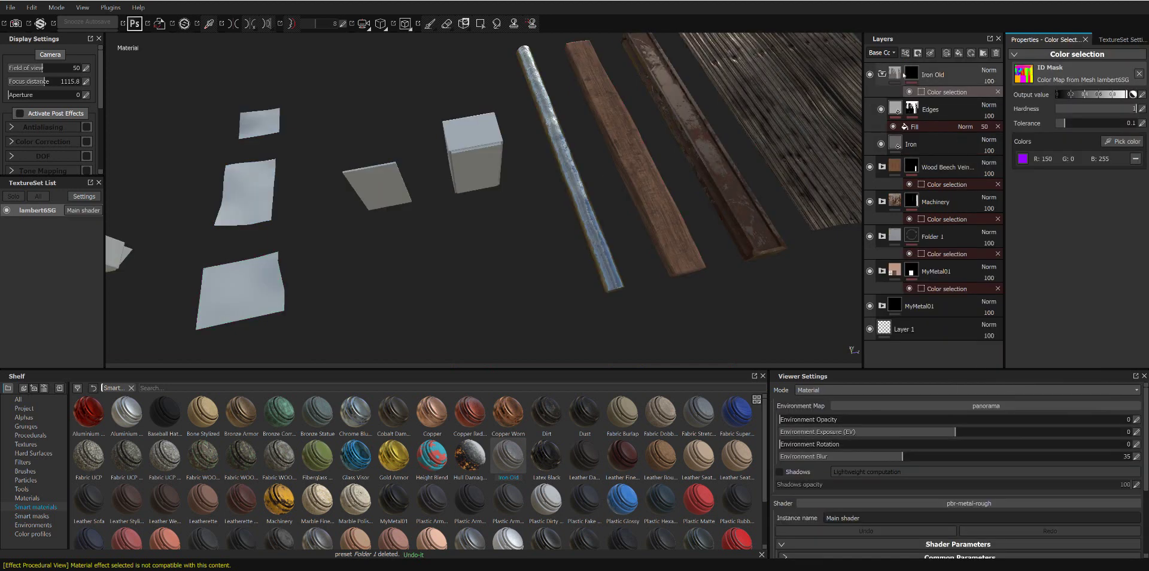
pyautogui.click(894, 75)
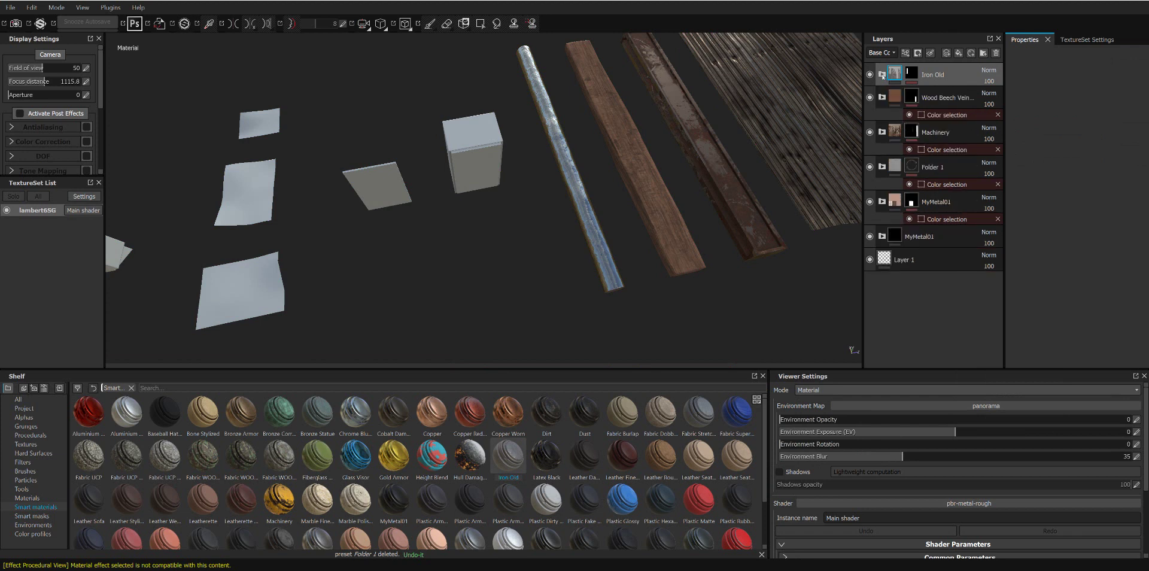
pyautogui.click(895, 133)
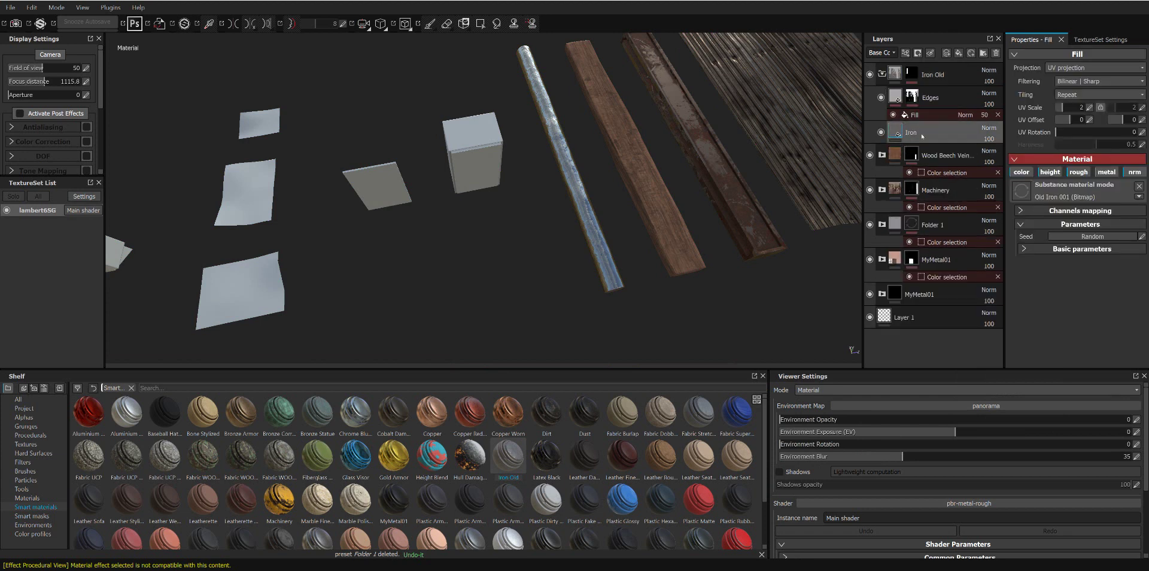
# Step: Turn off the height channel on Iron Old's Edges fill layer
pyautogui.scroll(-3, 585, 170)
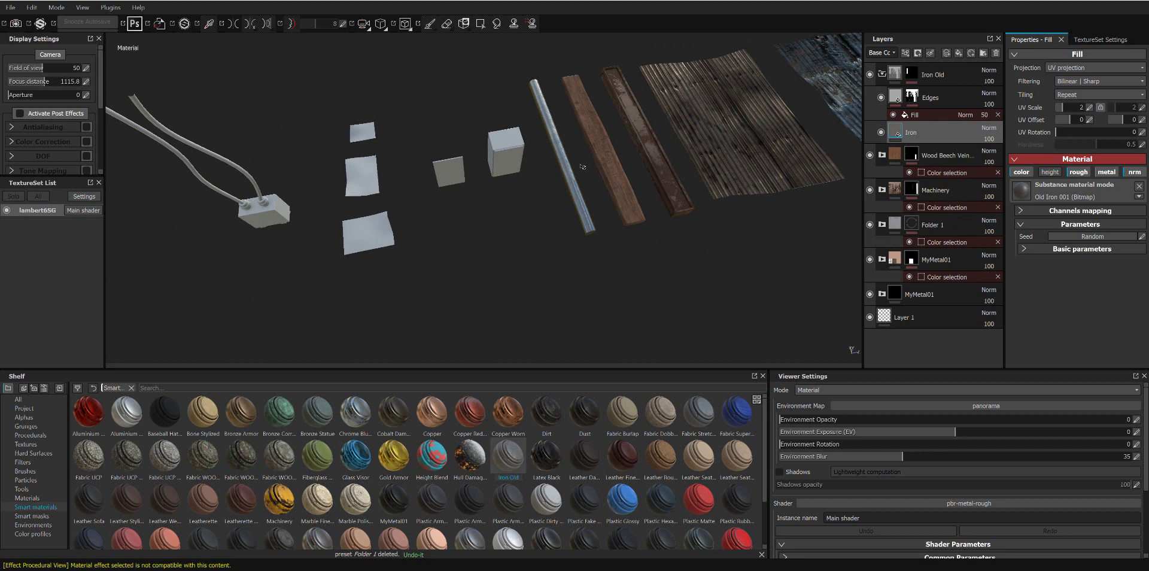
pyautogui.scroll(3, 584, 170)
pyautogui.scroll(3, 584, 170)
pyautogui.scroll(3, 558, 127)
pyautogui.keyDown('alt'); pyautogui.moveTo(557, 127); pyautogui.dragTo(622, 138); pyautogui.keyUp('alt')
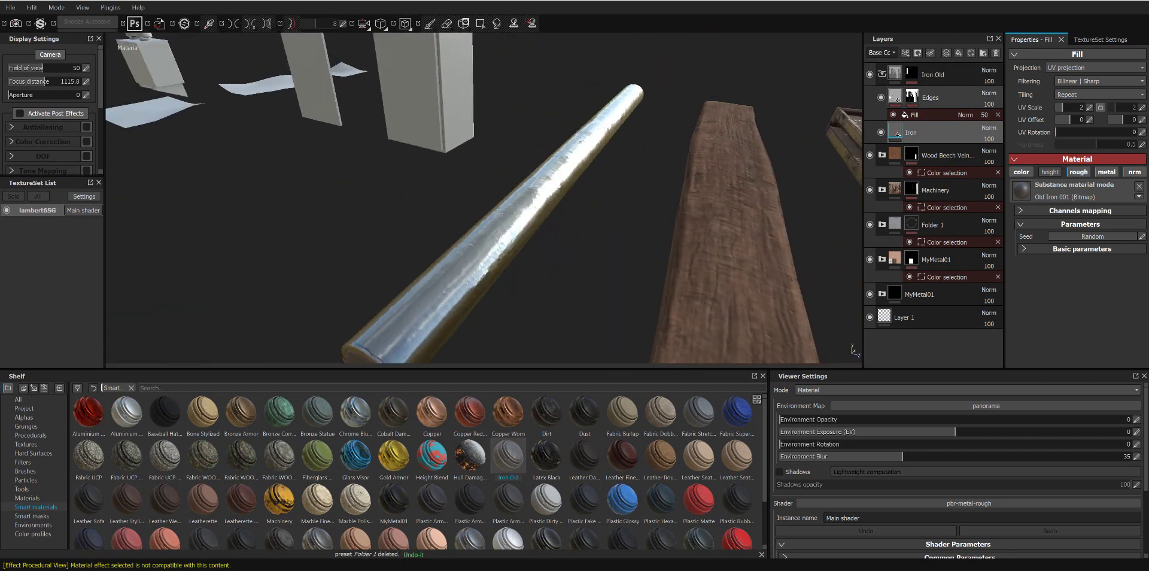
pyautogui.press('Up')
pyautogui.click(1058, 174)
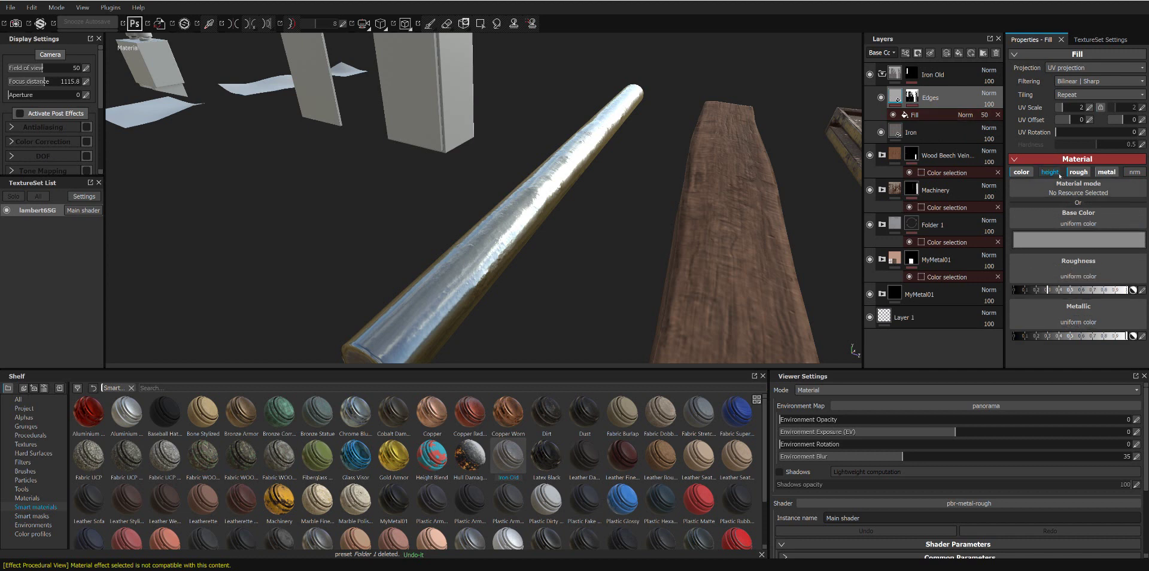
pyautogui.moveTo(666, 155)
pyautogui.keyDown('alt'); pyautogui.mouseDown()
pyautogui.moveTo(695, 140)
pyautogui.moveTo(651, 129)
pyautogui.moveTo(652, 161)
pyautogui.mouseUp(); pyautogui.keyUp('alt')
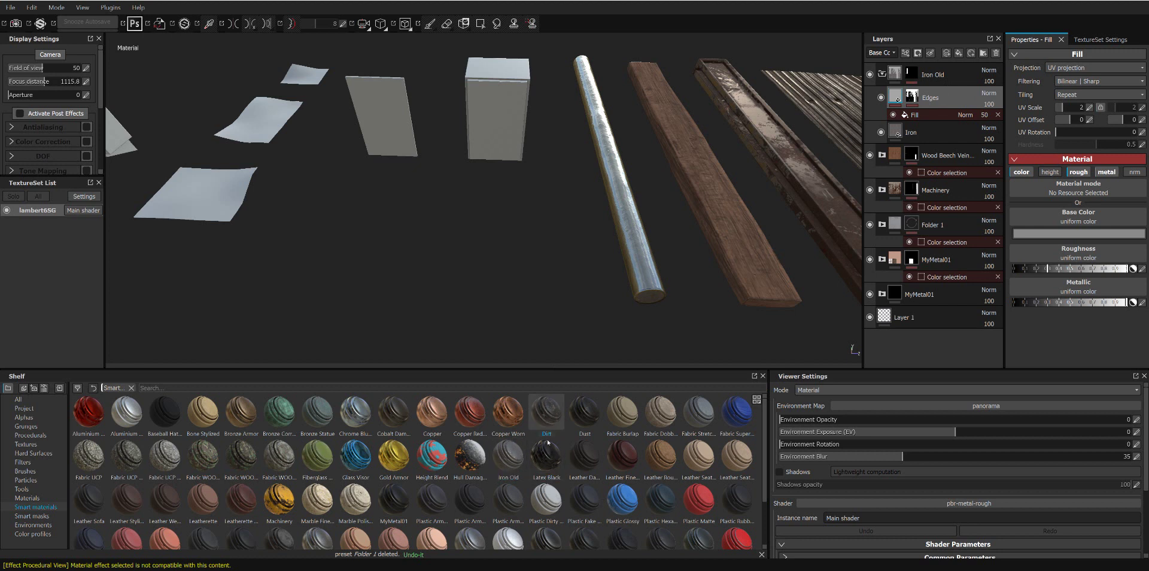
pyautogui.moveTo(547, 413)
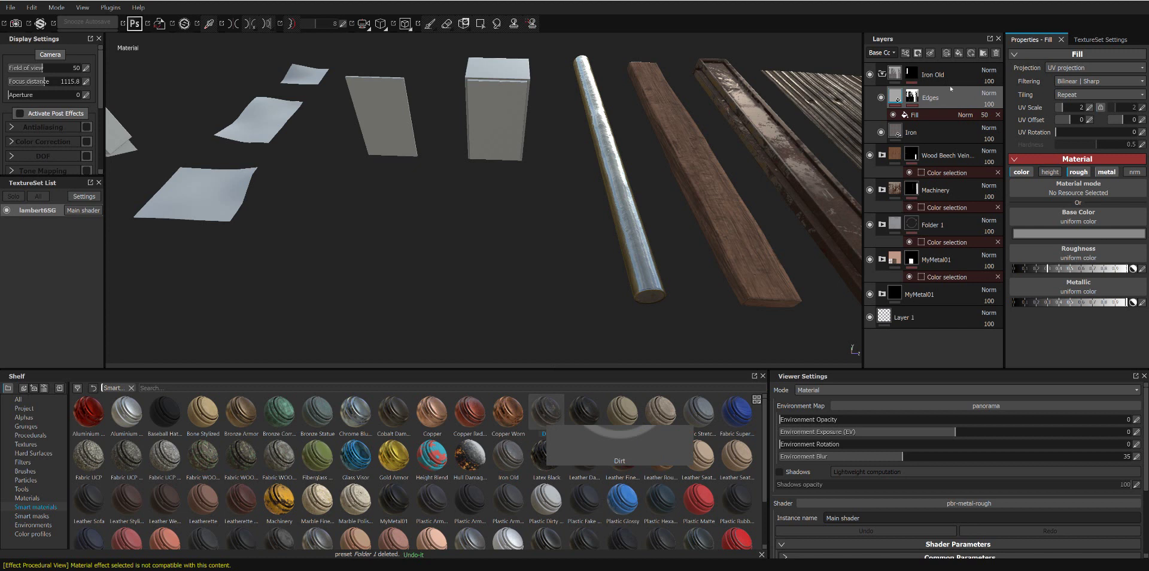
# Step: Add the Dirt smart material inside the Iron Old folder and inspect its Dirt Base fill
pyautogui.moveTo(949, 89); pyautogui.dragTo(950, 91)
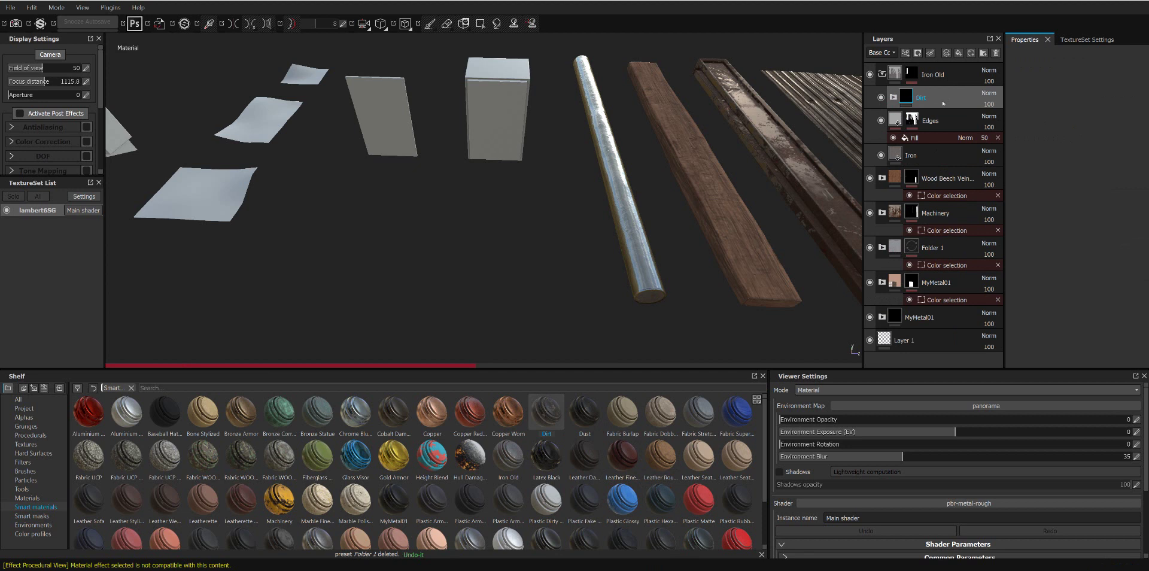
pyautogui.moveTo(649, 185)
pyautogui.keyDown('alt'); pyautogui.mouseDown()
pyautogui.moveTo(566, 181)
pyautogui.moveTo(608, 216)
pyautogui.mouseUp(); pyautogui.keyUp('alt')
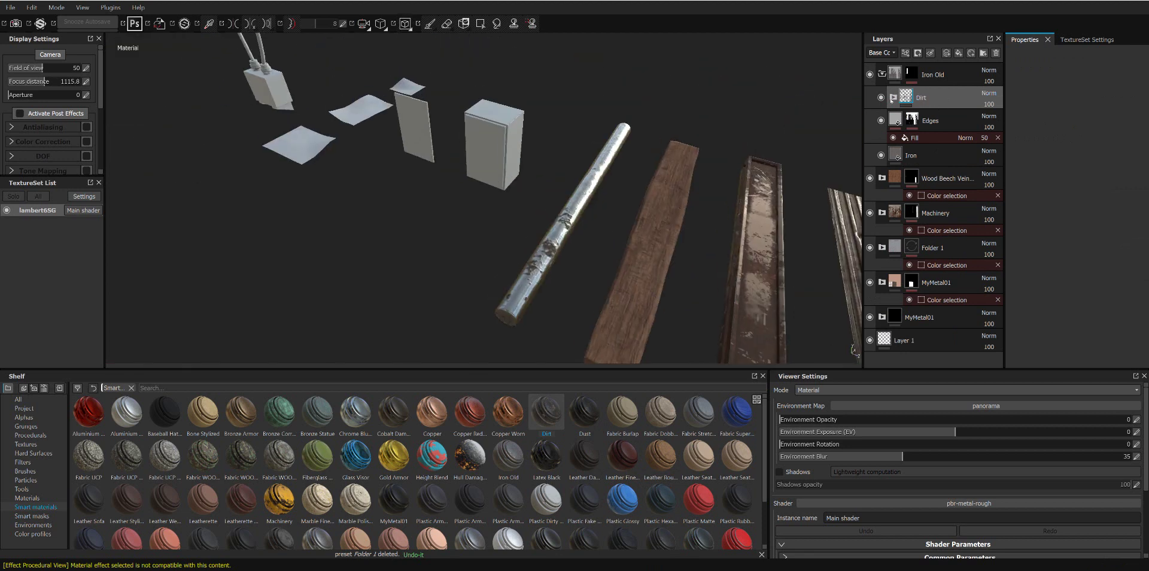
pyautogui.click(892, 97)
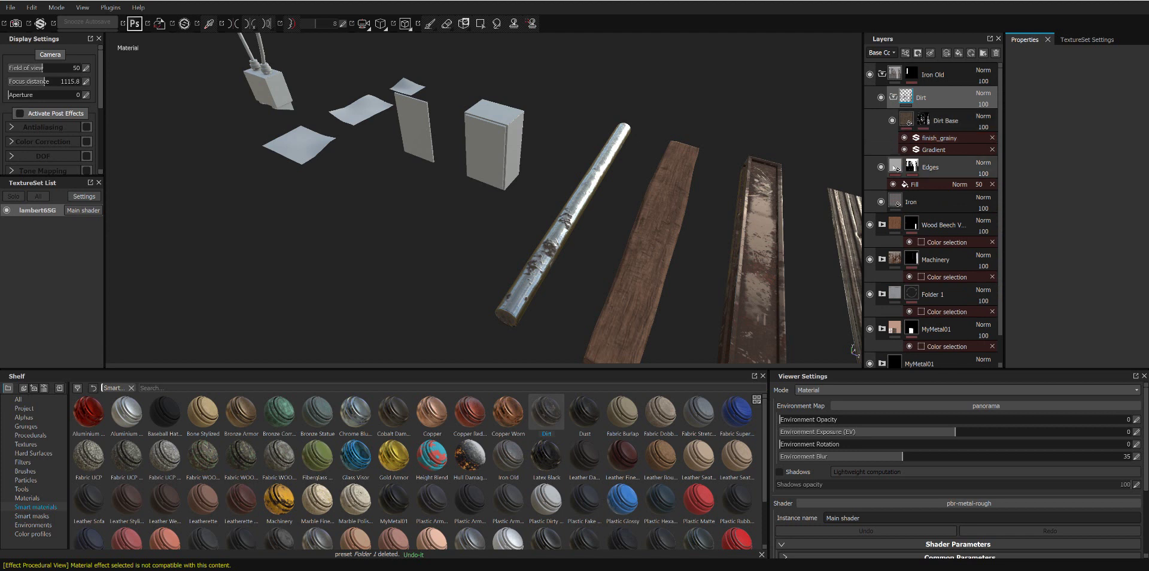
pyautogui.click(908, 123)
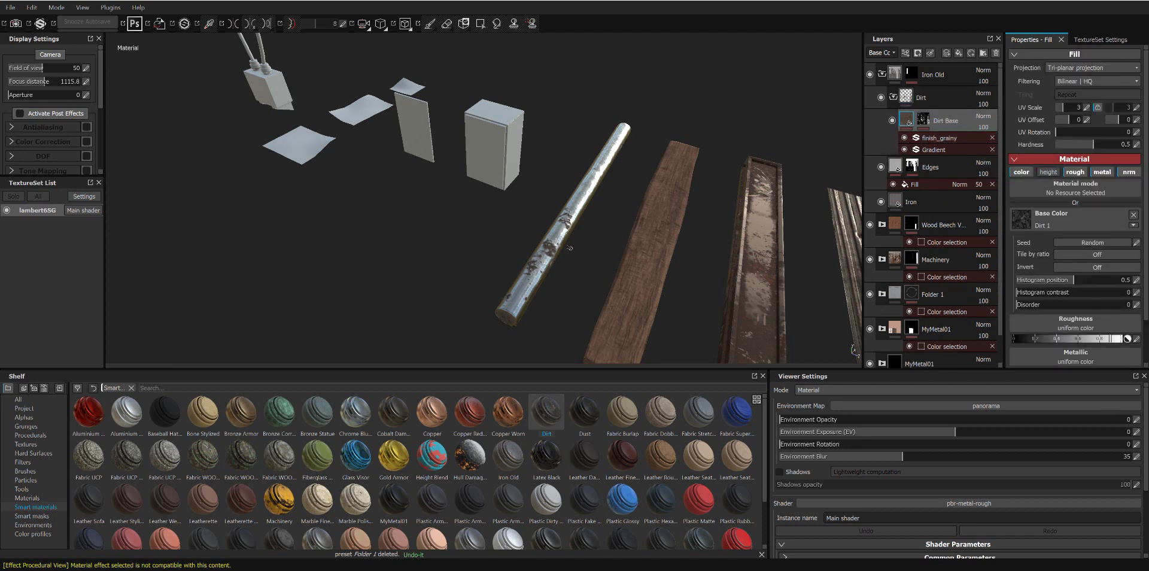
pyautogui.scroll(-2, 658, 216)
pyautogui.scroll(4, 635, 218)
pyautogui.scroll(3, 611, 221)
# Step: Collapse the Dirt folder, then the Iron Old folder, to compact the layer stack
pyautogui.moveTo(612, 221)
pyautogui.keyDown('alt'); pyautogui.mouseDown()
pyautogui.moveTo(419, 220)
pyautogui.moveTo(646, 179)
pyautogui.moveTo(692, 105)
pyautogui.moveTo(700, 161)
pyautogui.moveTo(628, 208)
pyautogui.moveTo(605, 246)
pyautogui.mouseUp(); pyautogui.keyUp('alt')
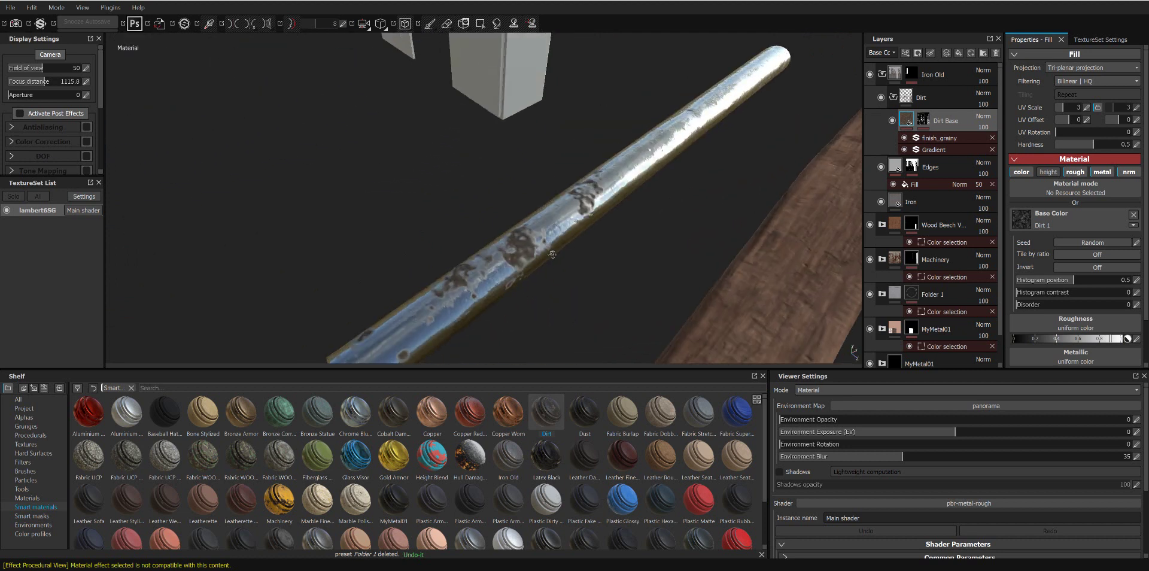
pyautogui.scroll(2, 605, 248)
pyautogui.scroll(-3, 607, 245)
pyautogui.scroll(-2, 634, 221)
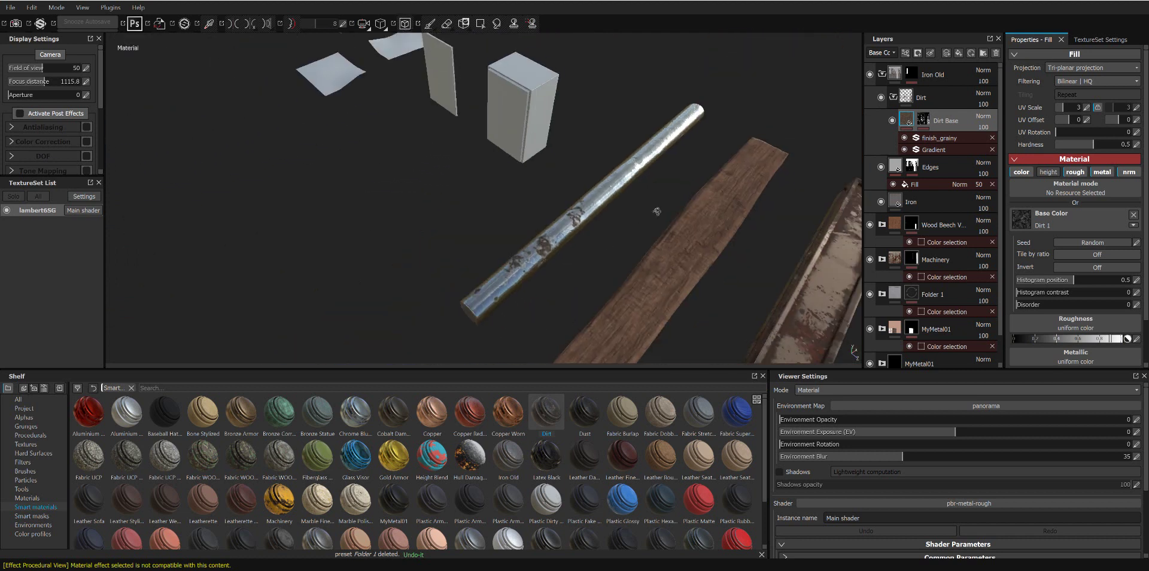
pyautogui.click(892, 97)
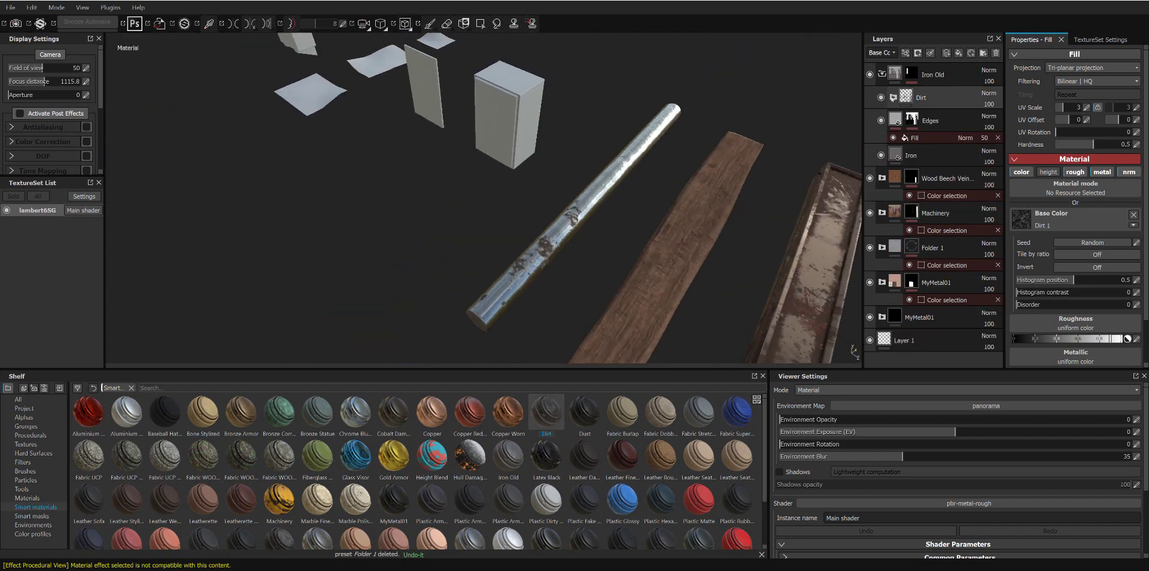
pyautogui.moveTo(623, 181)
pyautogui.keyDown('alt'); pyautogui.mouseDown()
pyautogui.moveTo(800, 137)
pyautogui.moveTo(526, 201)
pyautogui.moveTo(588, 193)
pyautogui.mouseUp(); pyautogui.keyUp('alt')
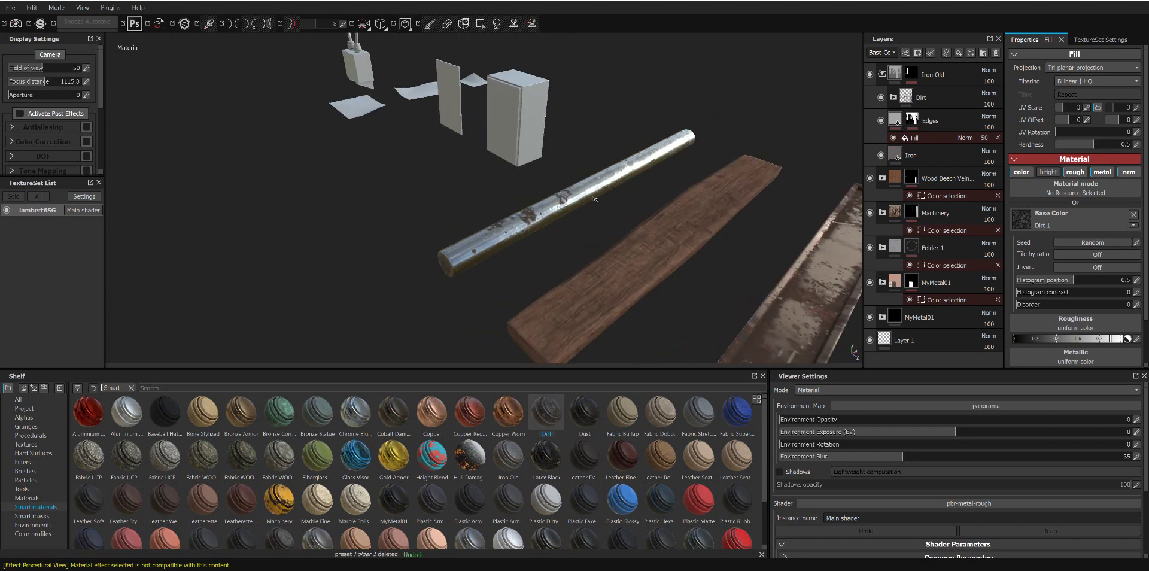
pyautogui.moveTo(751, 136)
pyautogui.keyDown('alt'); pyautogui.mouseDown()
pyautogui.moveTo(581, 168)
pyautogui.moveTo(711, 195)
pyautogui.moveTo(618, 219)
pyautogui.moveTo(727, 100)
pyautogui.mouseUp(); pyautogui.keyUp('alt')
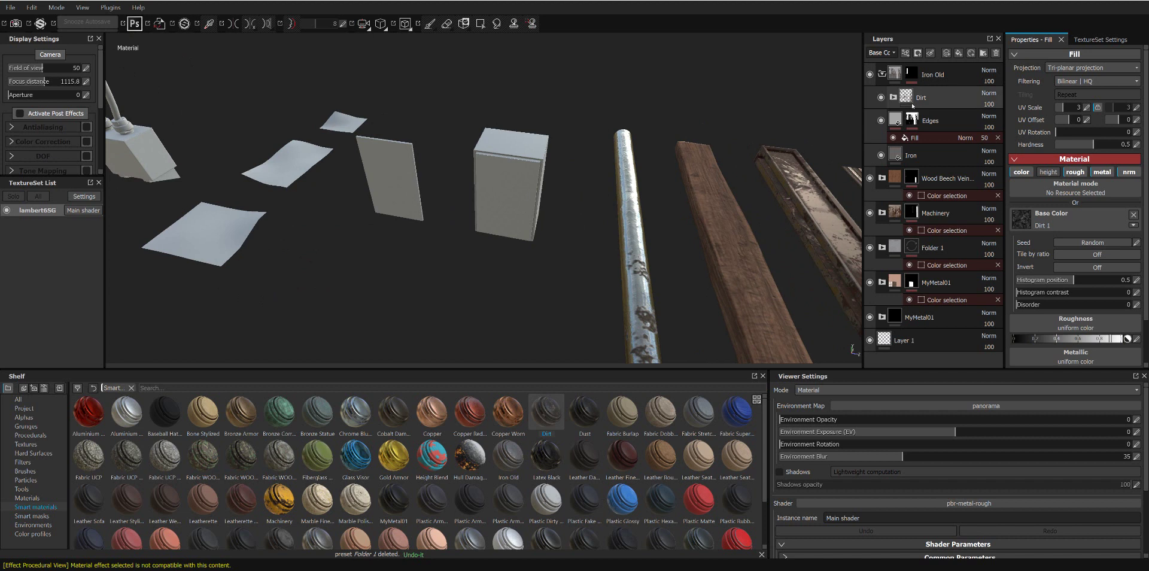
pyautogui.click(881, 75)
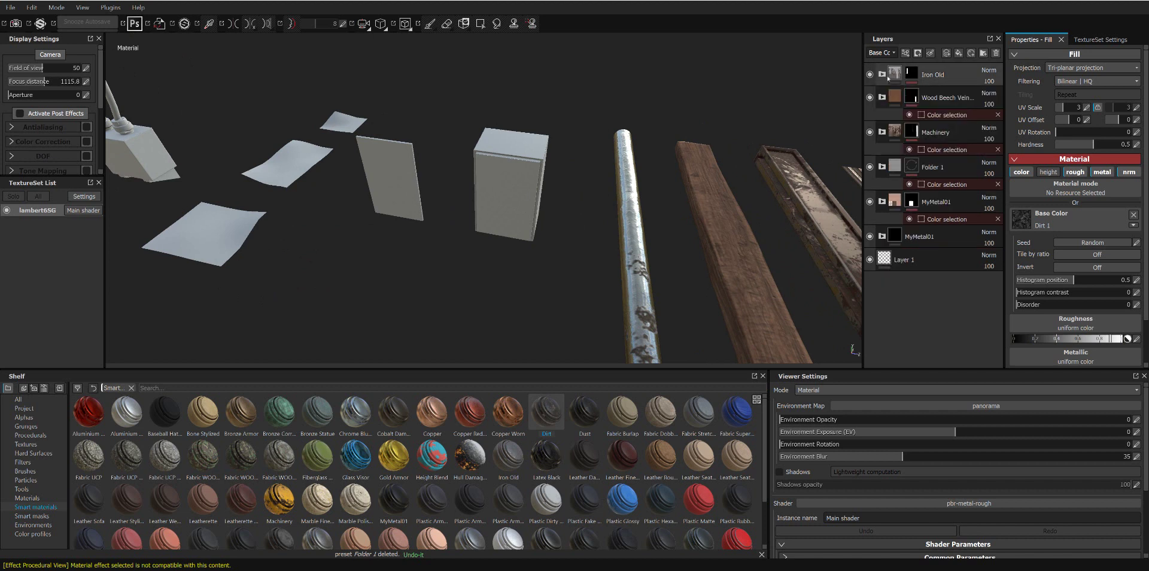
# Step: Orbit around the props, then switch the Shelf to the Materials category
pyautogui.moveTo(599, 150)
pyautogui.keyDown('alt'); pyautogui.mouseDown()
pyautogui.moveTo(532, 129)
pyautogui.moveTo(687, 107)
pyautogui.moveTo(589, 229)
pyautogui.moveTo(591, 193)
pyautogui.mouseUp(); pyautogui.keyUp('alt')
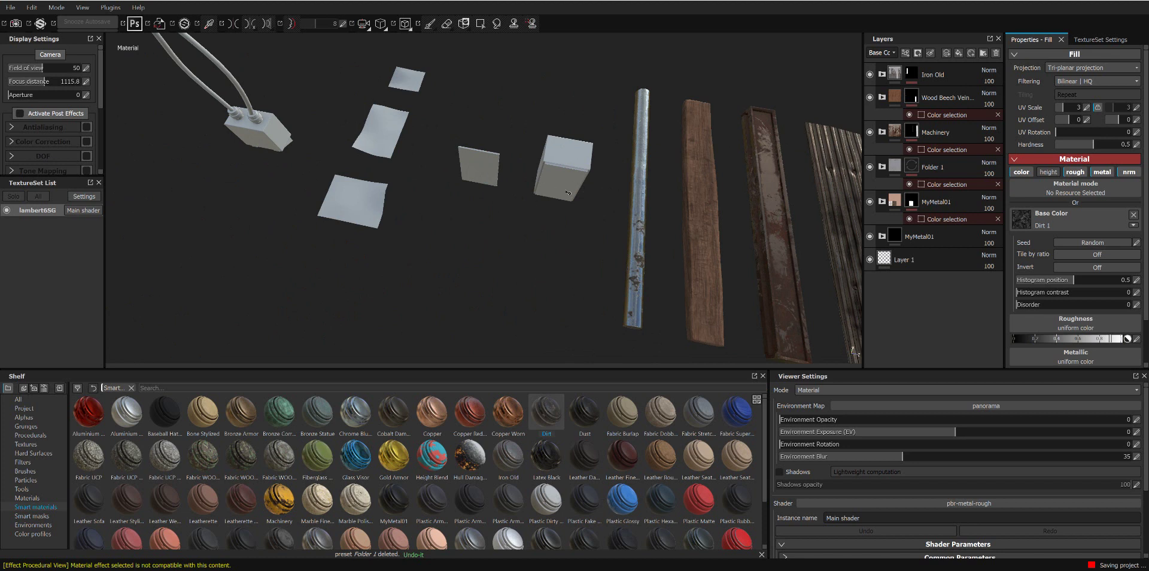
pyautogui.moveTo(607, 181)
pyautogui.keyDown('alt'); pyautogui.mouseDown()
pyautogui.moveTo(554, 245)
pyautogui.moveTo(741, 355)
pyautogui.mouseUp(); pyautogui.keyUp('alt')
pyautogui.moveTo(602, 246)
pyautogui.keyDown('alt'); pyautogui.mouseDown()
pyautogui.moveTo(566, 237)
pyautogui.moveTo(718, 227)
pyautogui.mouseUp(); pyautogui.keyUp('alt')
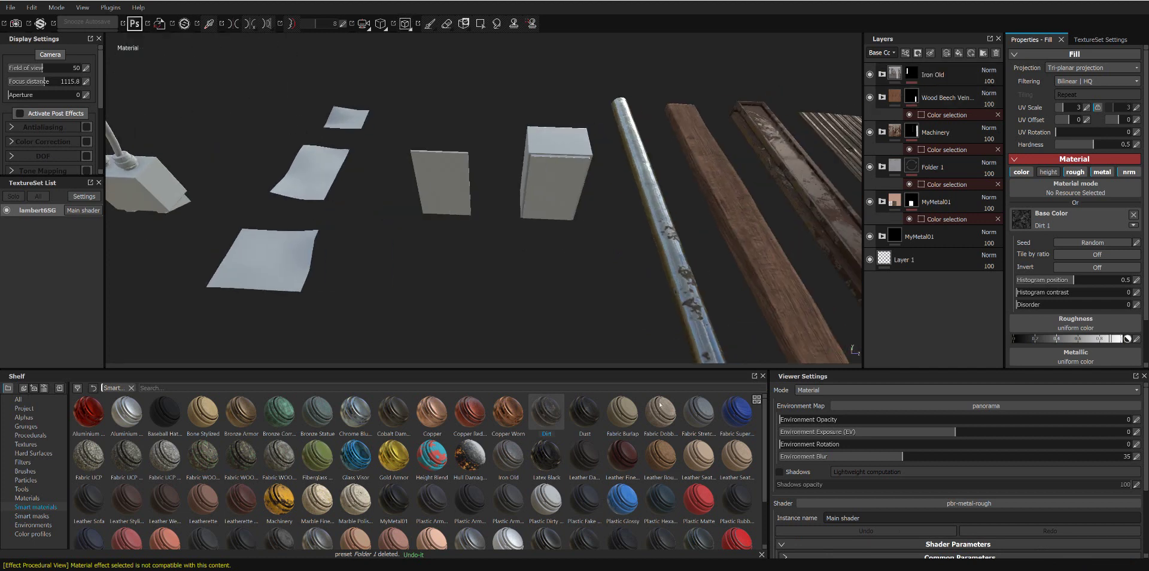
pyautogui.click(29, 498)
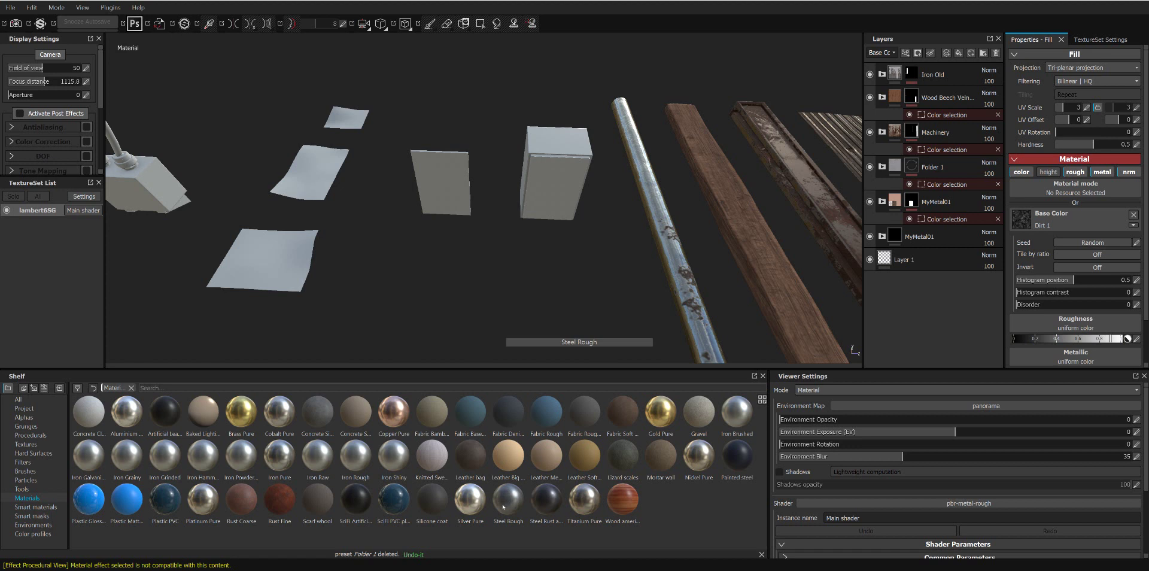
pyautogui.moveTo(356, 457)
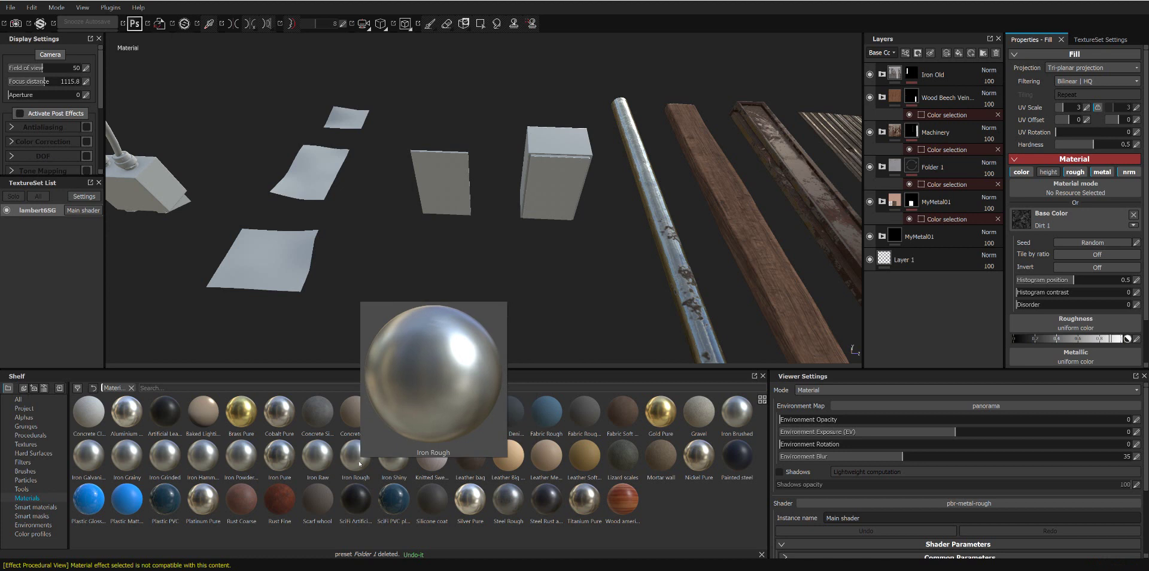
# Step: Add an Iron Rough material layer and group it into a new Folder 2
pyautogui.click(359, 464)
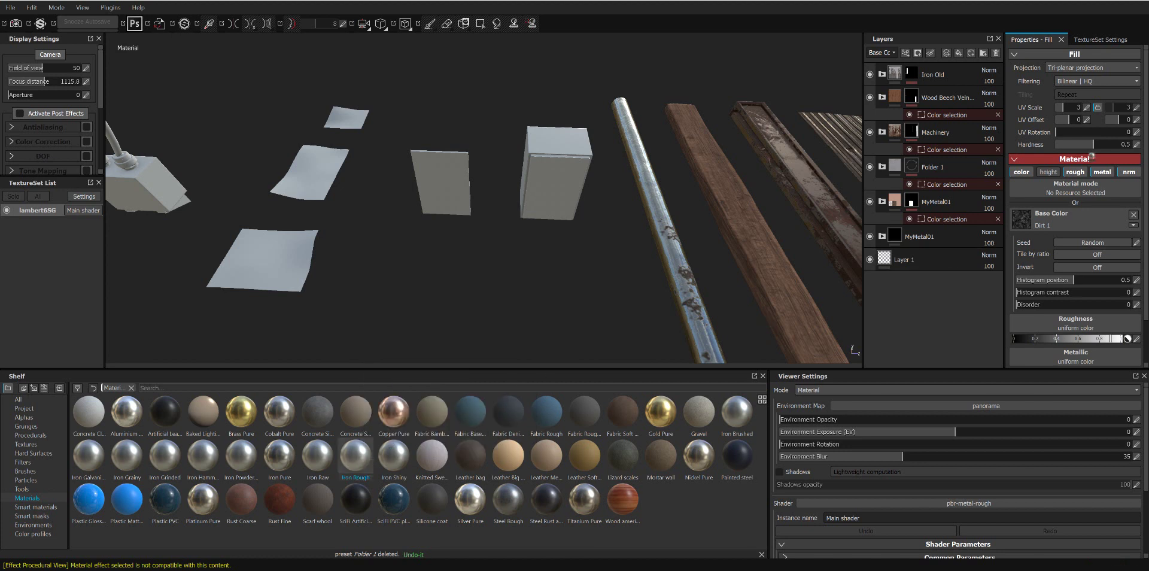
pyautogui.moveTo(1092, 156); pyautogui.dragTo(952, 70)
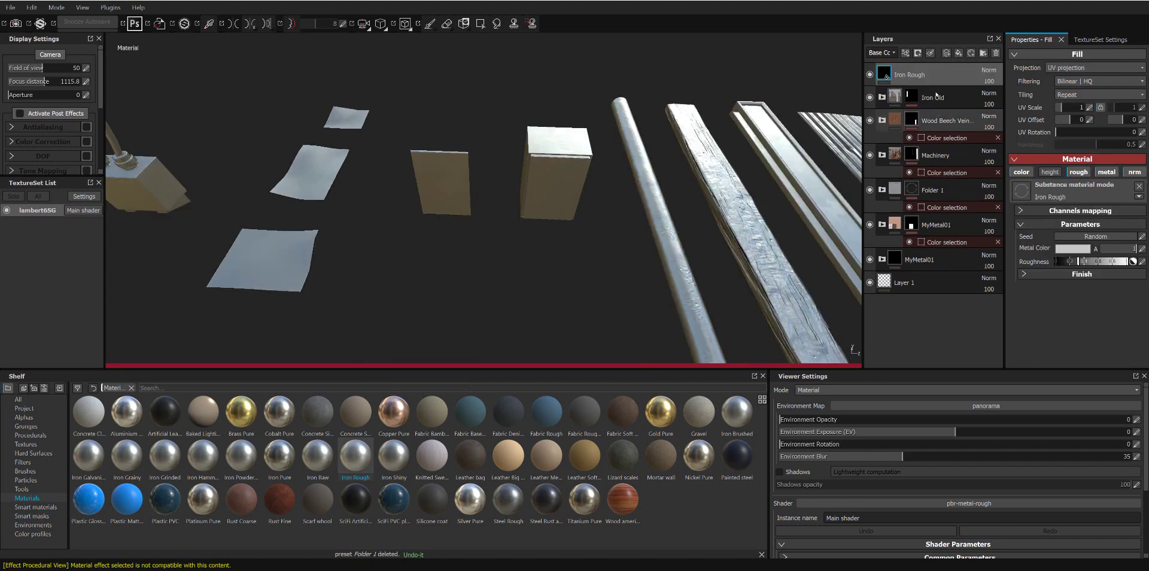
pyautogui.rightClick(938, 71)
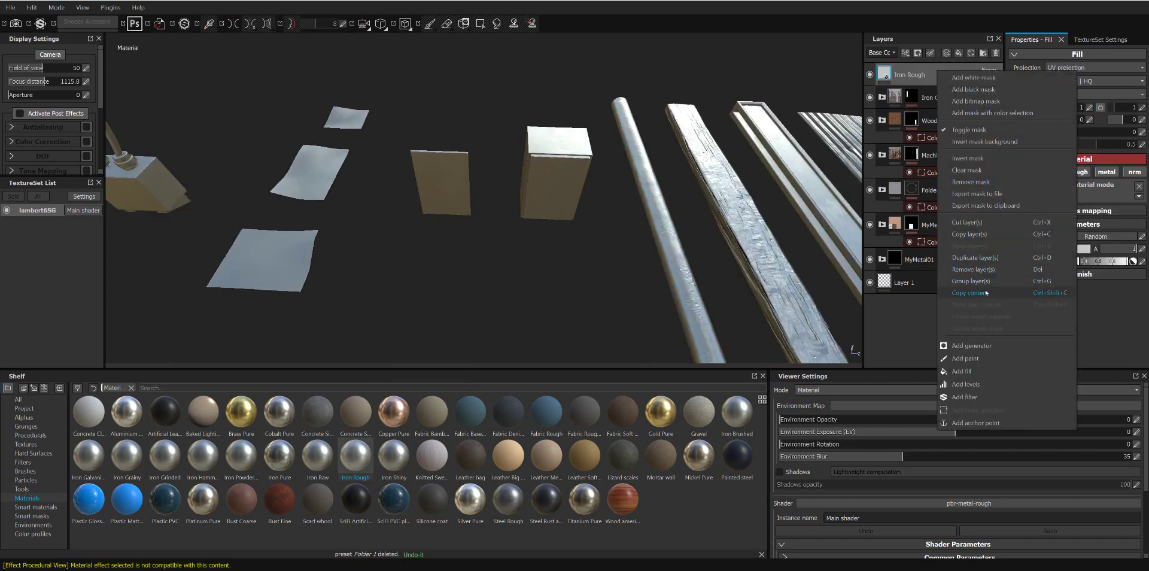
pyautogui.click(971, 280)
# Step: Mask Folder 2 to the cabinet's blue and purple ID colours
pyautogui.rightClick(955, 72)
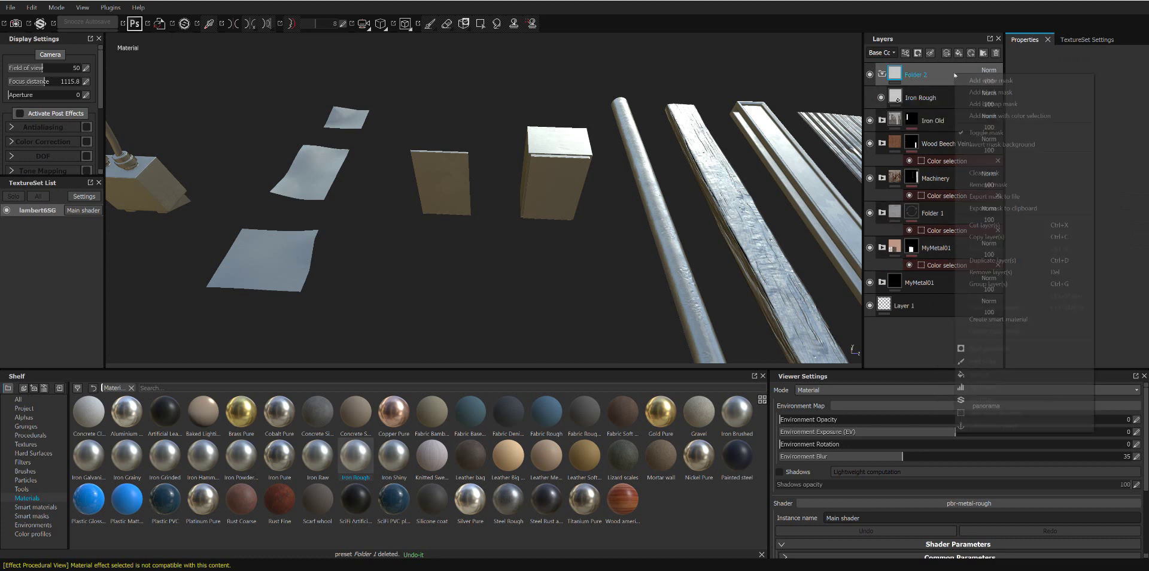
pyautogui.click(1010, 116)
pyautogui.click(1128, 142)
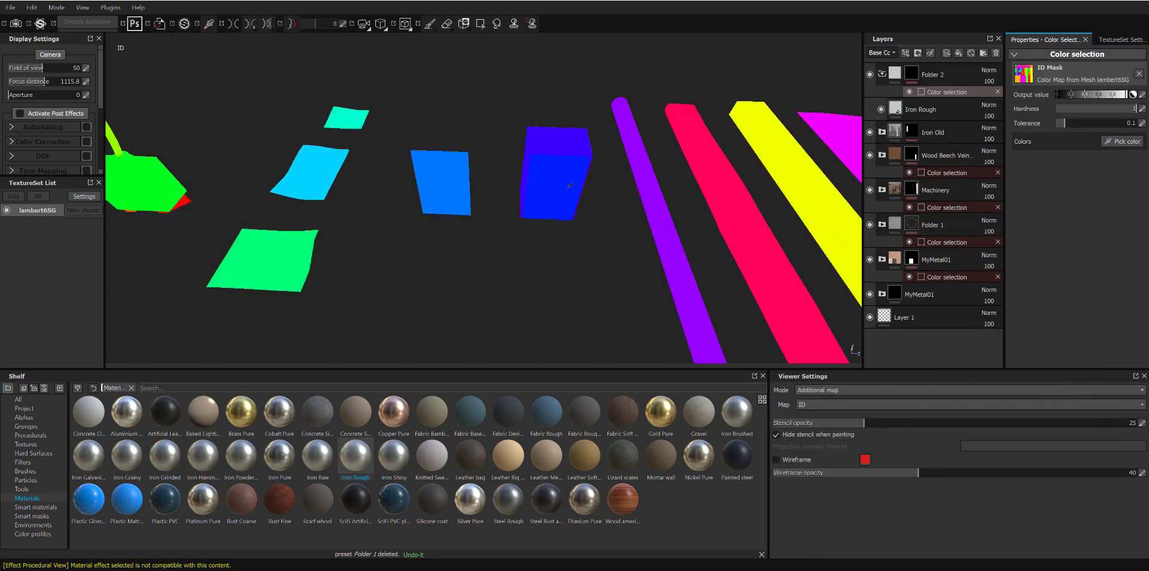
pyautogui.click(569, 185)
pyautogui.moveTo(569, 185)
pyautogui.keyDown('alt'); pyautogui.mouseDown()
pyautogui.moveTo(740, 147)
pyautogui.moveTo(1102, 141)
pyautogui.mouseUp(); pyautogui.keyUp('alt')
pyautogui.click(1102, 141)
pyautogui.click(569, 234)
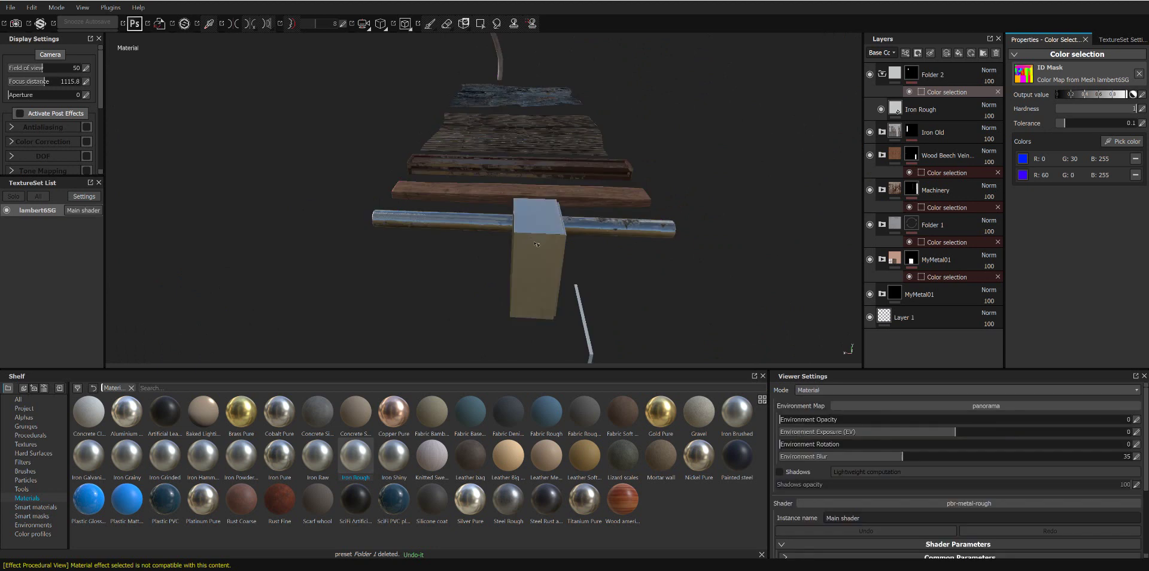
pyautogui.moveTo(571, 239)
pyautogui.keyDown('alt'); pyautogui.mouseDown()
pyautogui.moveTo(539, 230)
pyautogui.moveTo(754, 293)
pyautogui.moveTo(761, 212)
pyautogui.moveTo(498, 261)
pyautogui.moveTo(609, 251)
pyautogui.moveTo(688, 215)
pyautogui.mouseUp(); pyautogui.keyUp('alt')
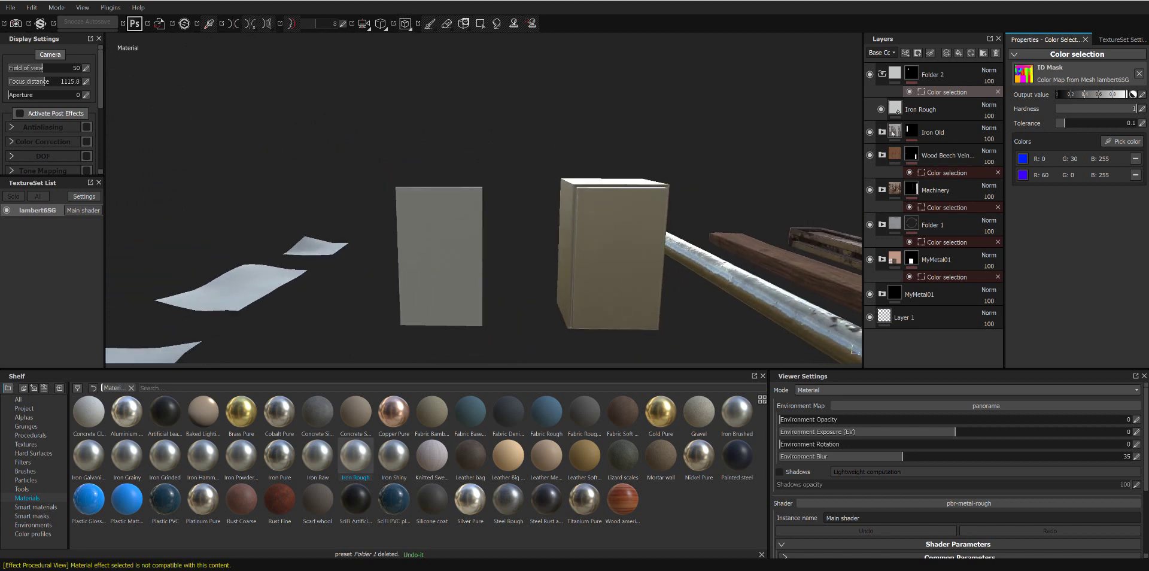
pyautogui.moveTo(629, 149)
pyautogui.keyDown('alt'); pyautogui.mouseDown()
pyautogui.moveTo(564, 200)
pyautogui.moveTo(675, 172)
pyautogui.mouseUp(); pyautogui.keyUp('alt')
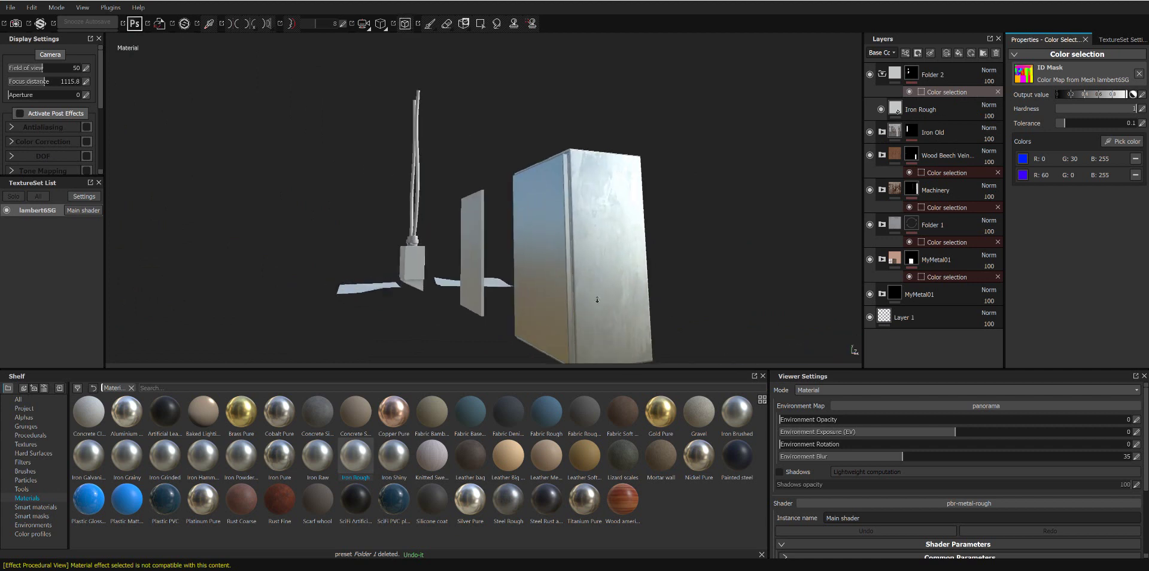
pyautogui.click(962, 118)
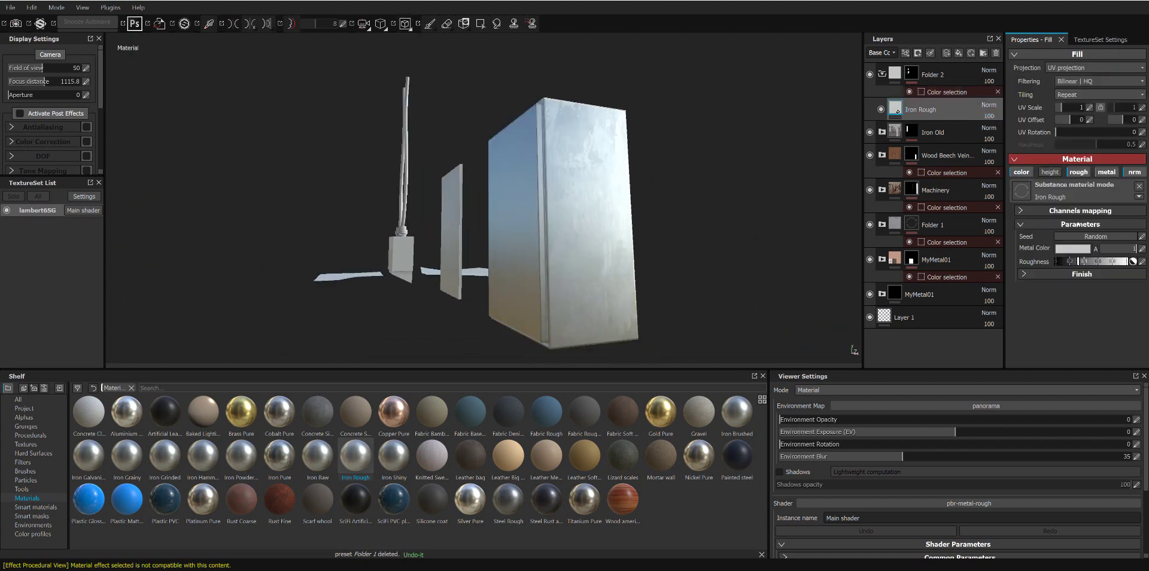
# Step: Darken the Iron Rough Metal Color to a mid grey of about 0.617
pyautogui.click(1072, 248)
pyautogui.moveTo(996, 243); pyautogui.dragTo(978, 250)
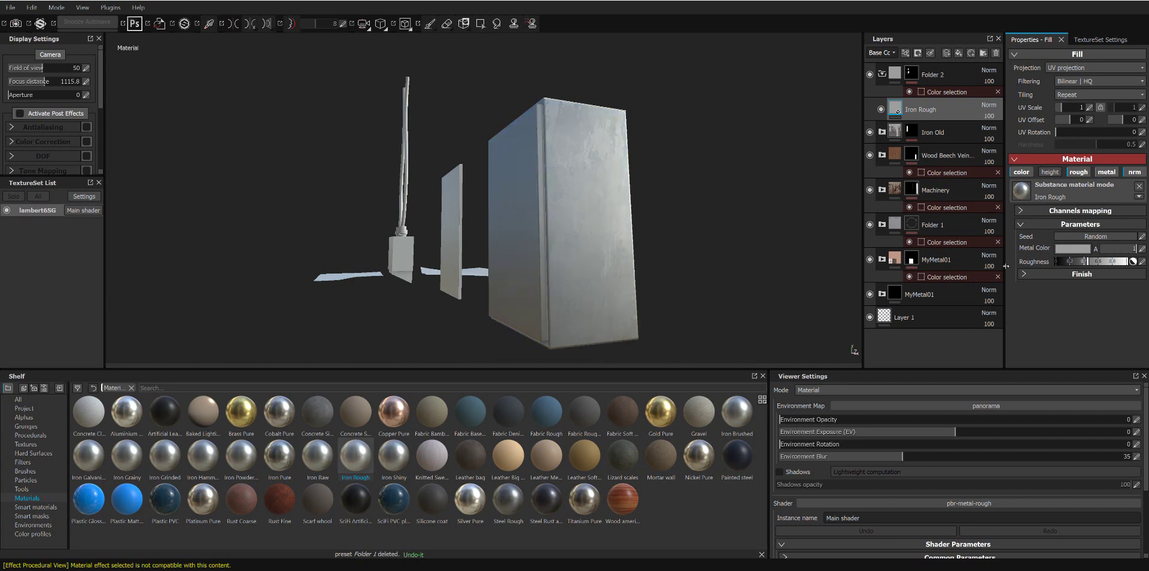
pyautogui.moveTo(681, 215)
pyautogui.keyDown('alt'); pyautogui.mouseDown()
pyautogui.moveTo(1011, 231)
pyautogui.moveTo(533, 140)
pyautogui.moveTo(591, 199)
pyautogui.moveTo(542, 218)
pyautogui.moveTo(452, 218)
pyautogui.moveTo(456, 227)
pyautogui.mouseUp(); pyautogui.keyUp('alt')
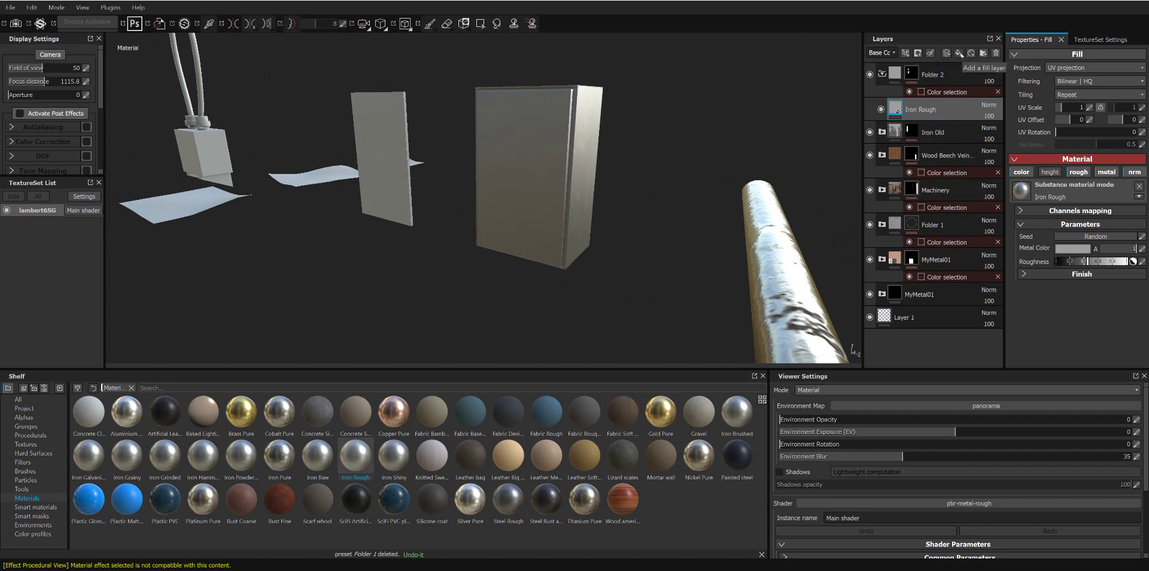
# Step: Add a colour-only fill layer using Grunge 006 as its base colour
pyautogui.click(959, 53)
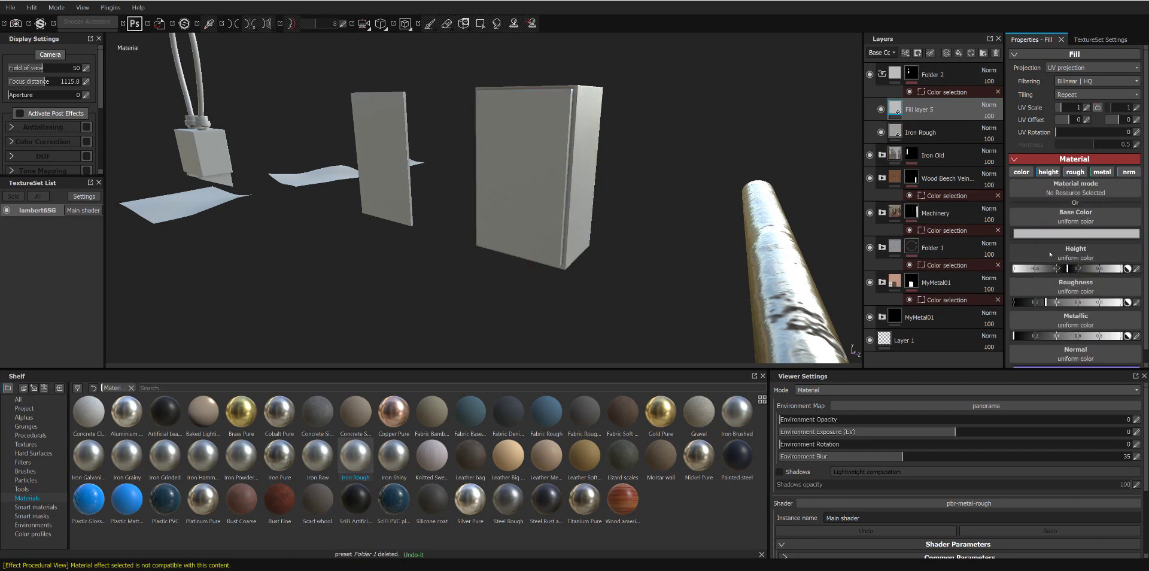
pyautogui.click(1049, 172)
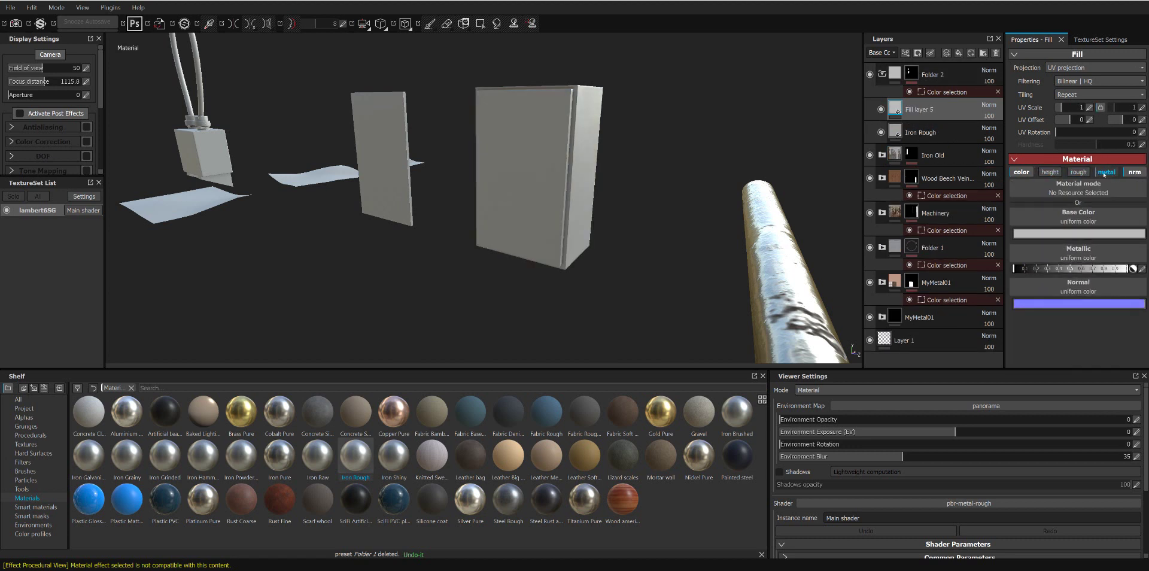
pyautogui.click(1076, 172)
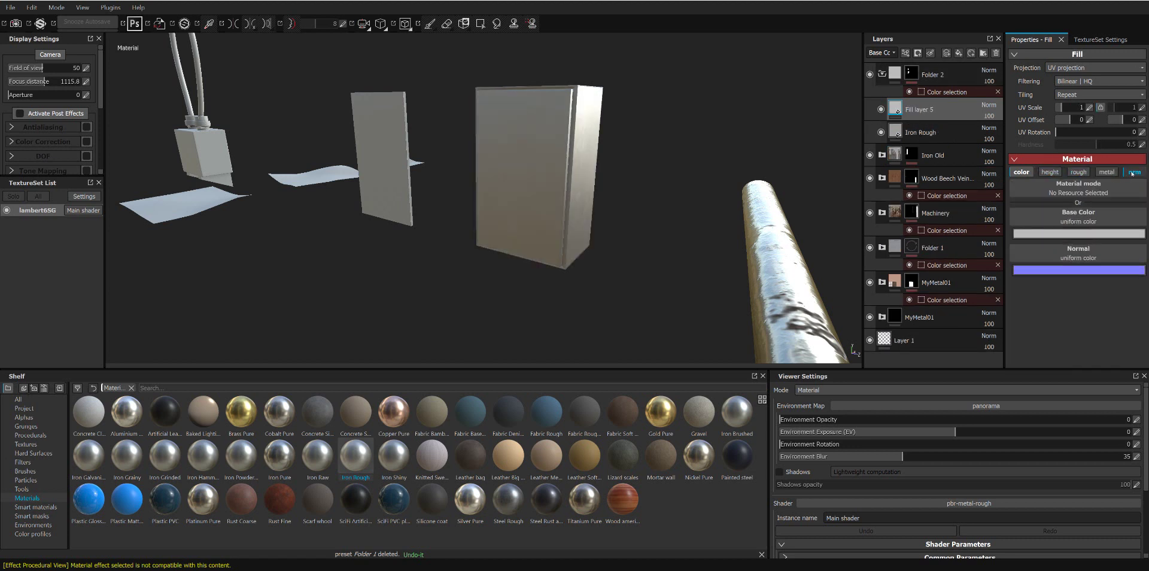
pyautogui.click(1073, 217)
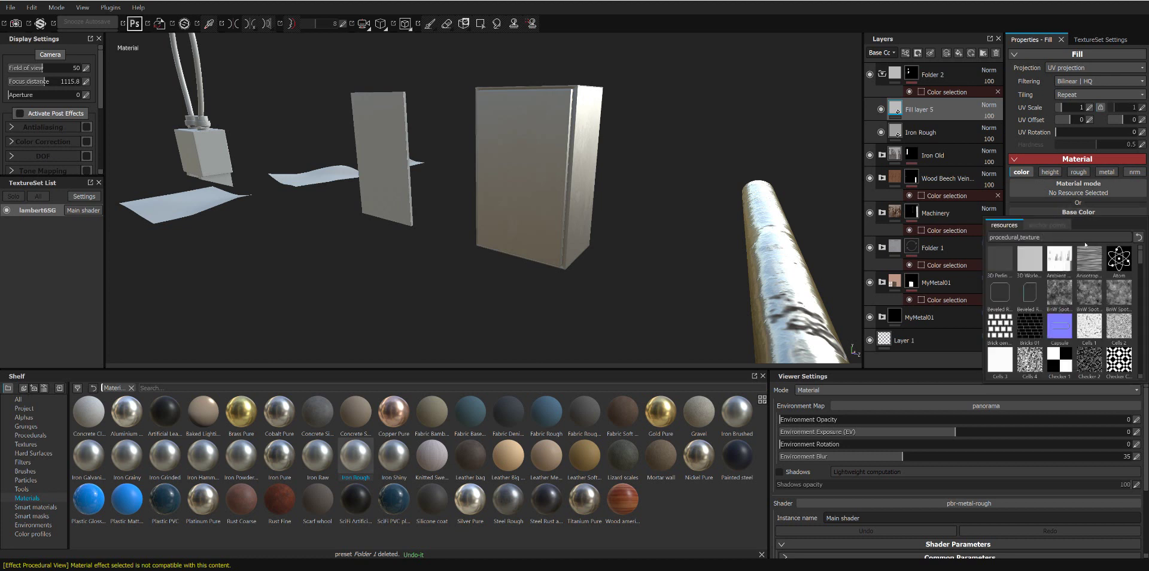
pyautogui.write(' grun')
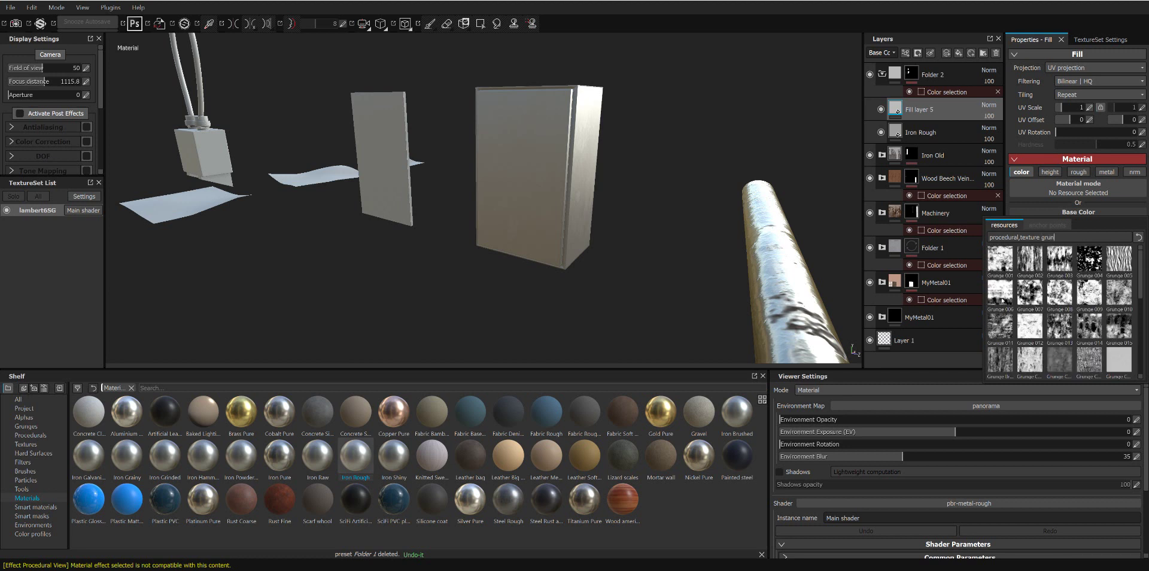
pyautogui.click(999, 293)
pyautogui.moveTo(582, 185)
pyautogui.mouseDown(button='middle')
pyautogui.moveTo(509, 185)
pyautogui.moveTo(606, 174)
pyautogui.mouseUp(button='middle')
# Step: Set Fill layer 5's blend mode to Multiply
pyautogui.click(988, 109)
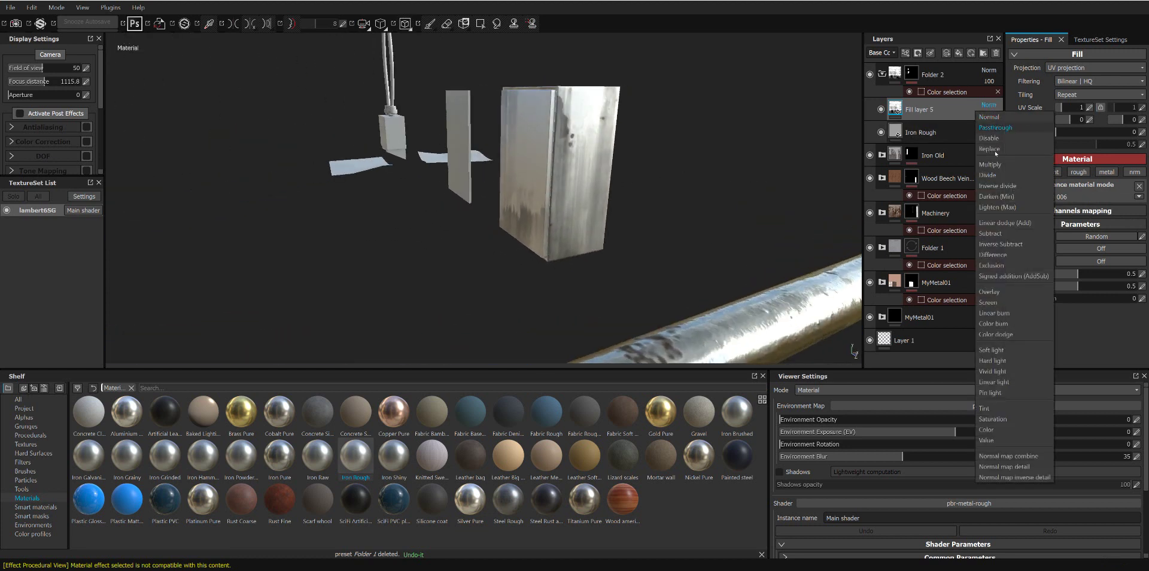
pyautogui.click(1004, 166)
pyautogui.moveTo(776, 166); pyautogui.dragTo(814, 138, button='middle')
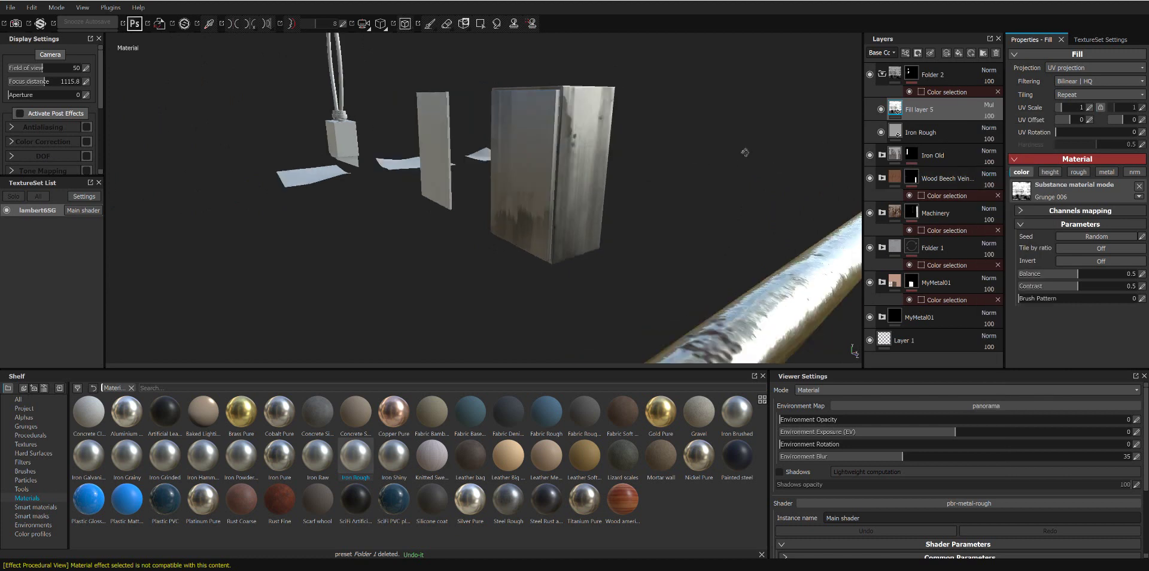
# Step: Add an MG Mask Editor generator mask to Fill layer 5 and raise its Global Balance
pyautogui.rightClick(956, 107)
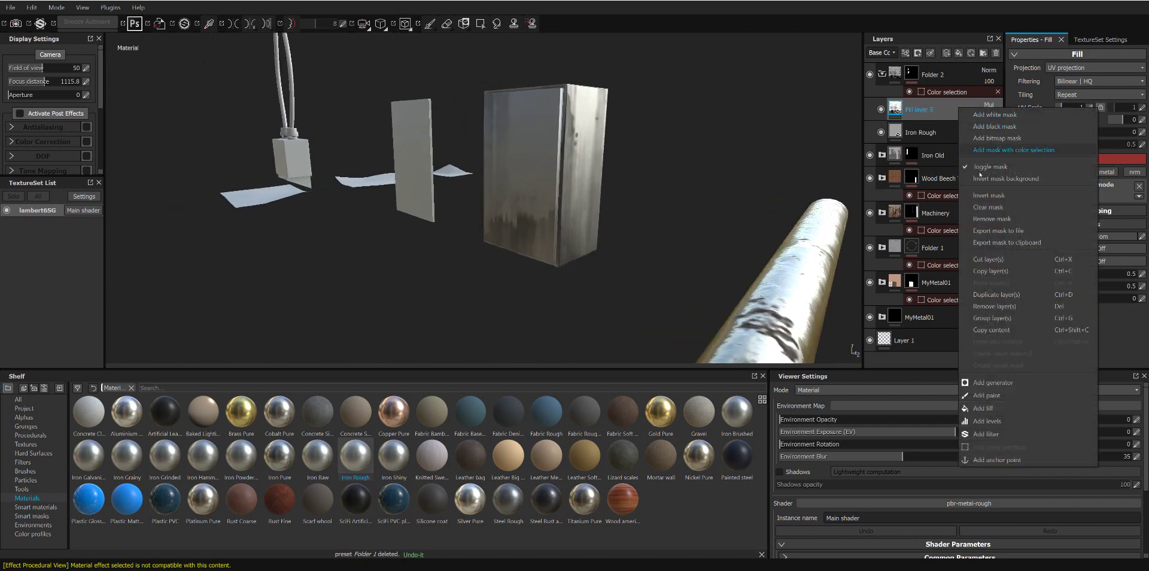
pyautogui.click(1011, 384)
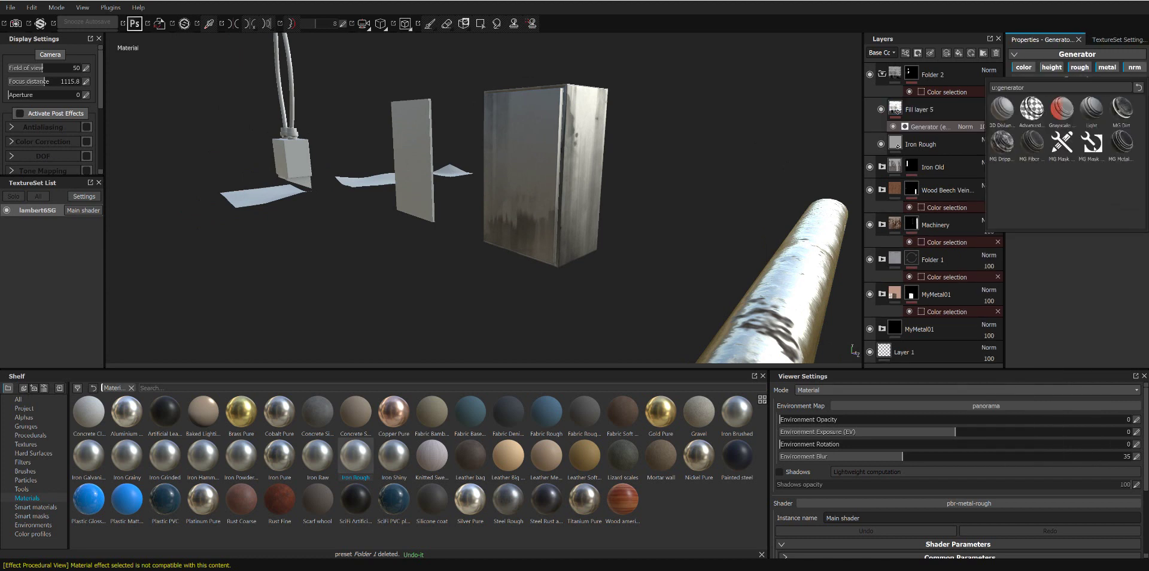
pyautogui.click(1093, 146)
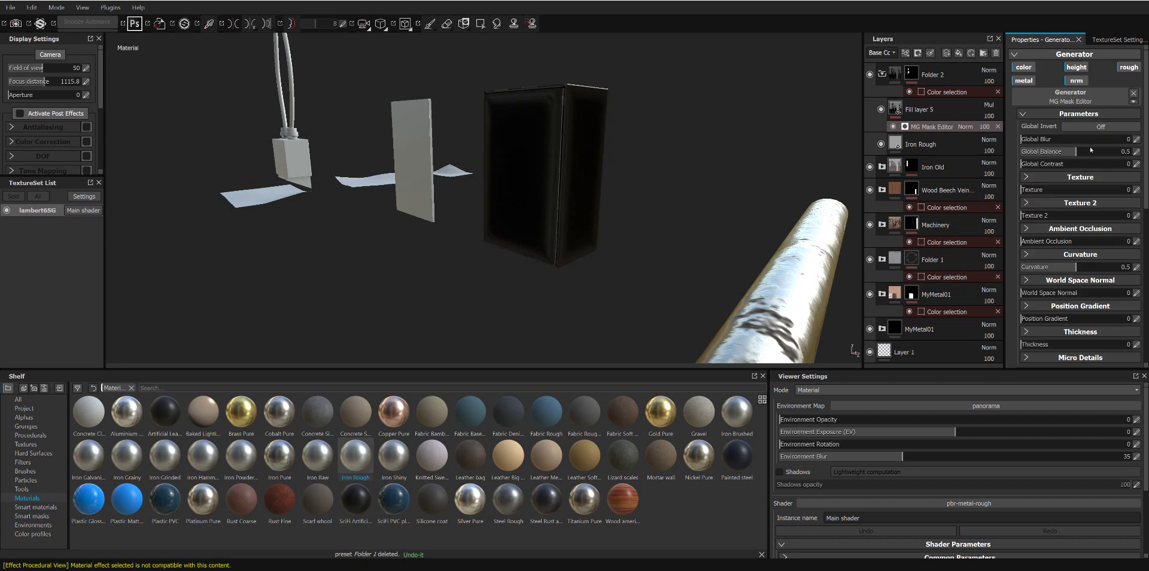
pyautogui.click(1042, 152)
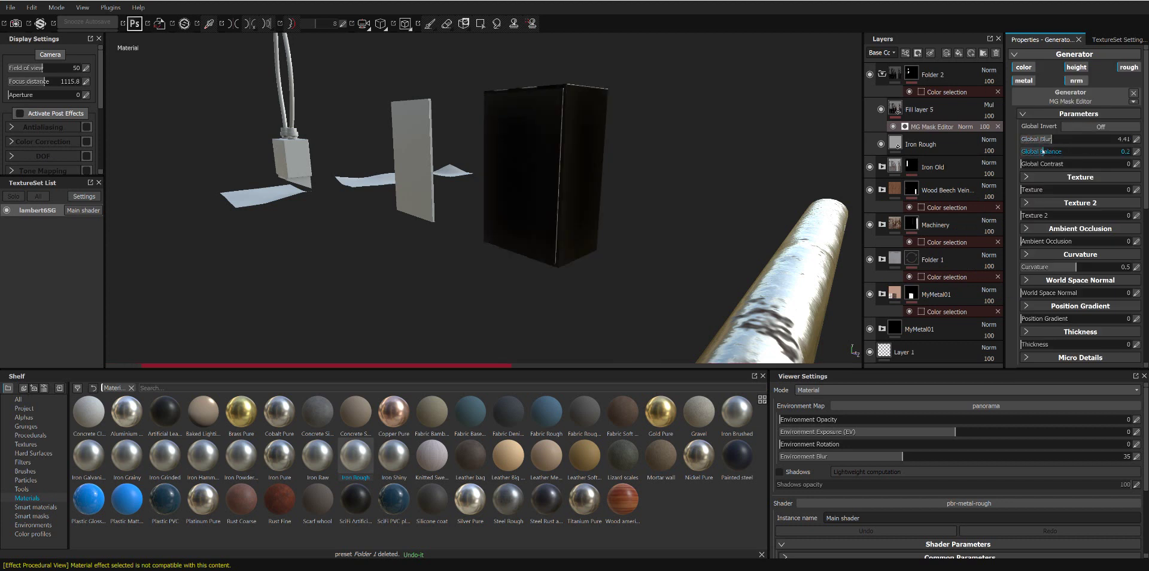
pyautogui.moveTo(1092, 152); pyautogui.dragTo(1097, 151)
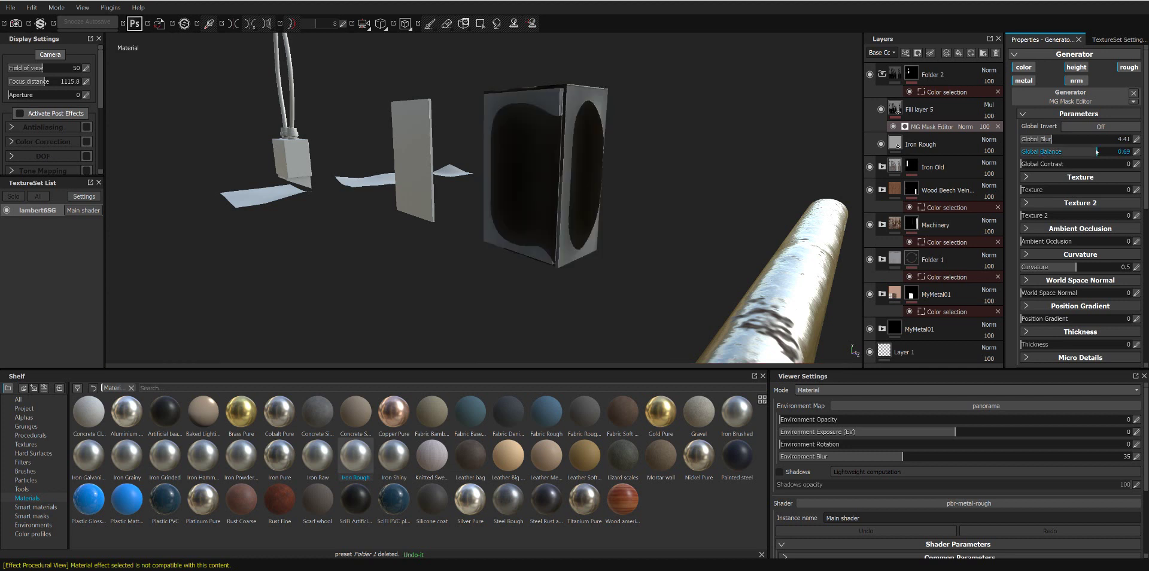
pyautogui.moveTo(1113, 153); pyautogui.dragTo(1121, 152)
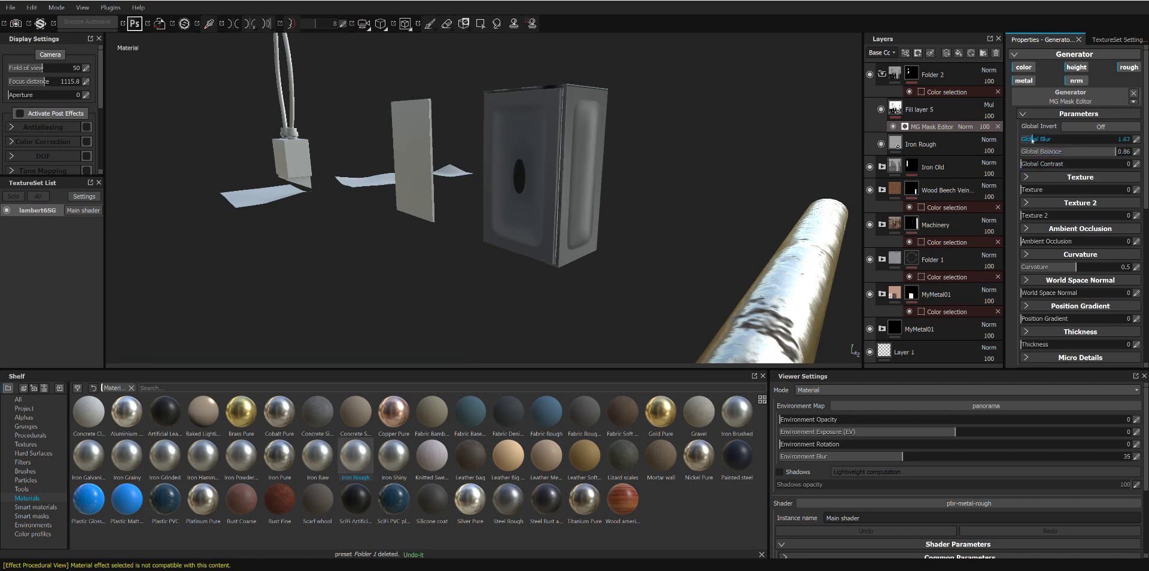
# Step: Swap the generator for MG Dripping Rust, then MG Dirt, finally settling on MG Metal Edge Wear
pyautogui.click(1133, 94)
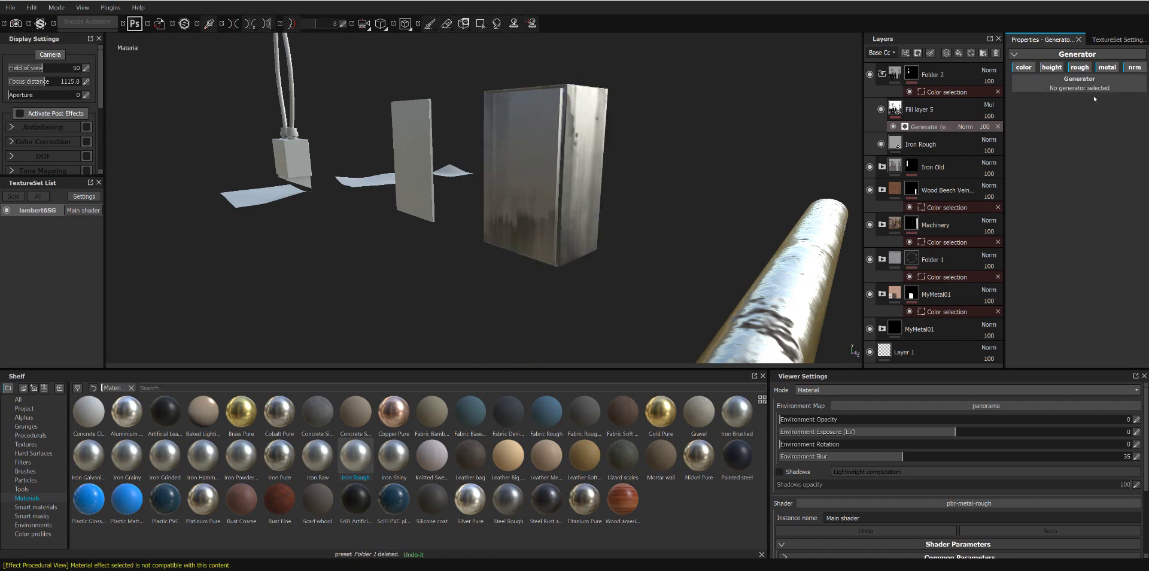
pyautogui.click(1094, 96)
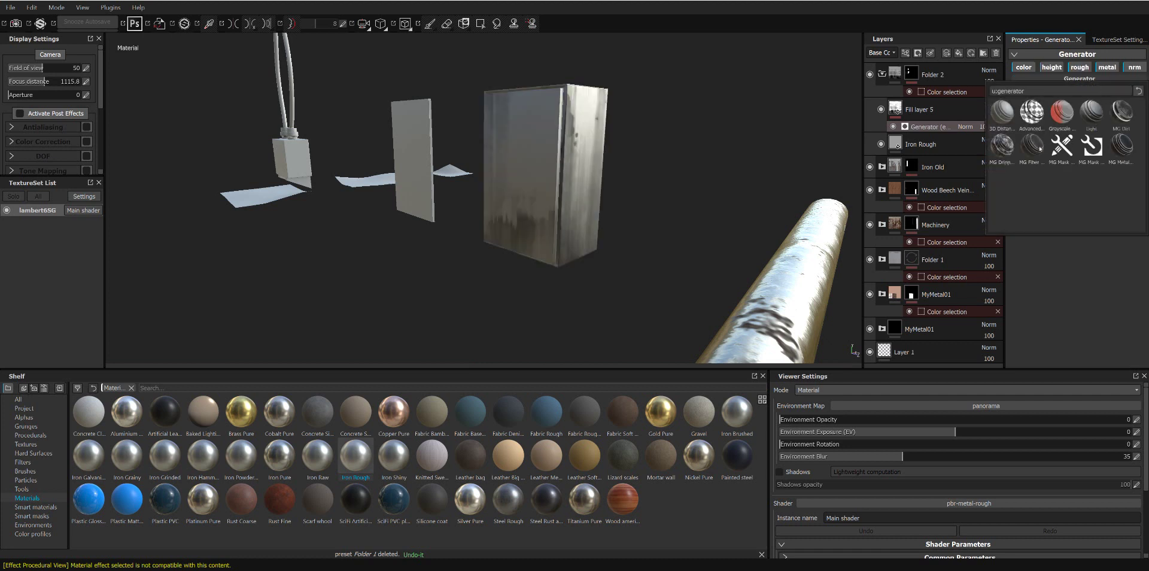
pyautogui.click(1001, 148)
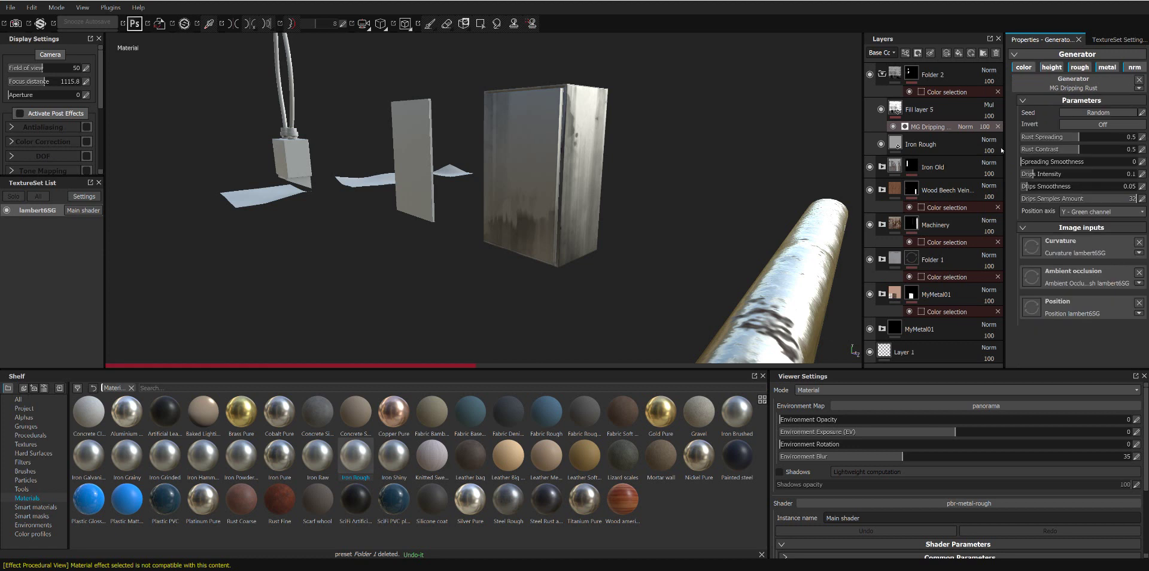
pyautogui.click(1139, 79)
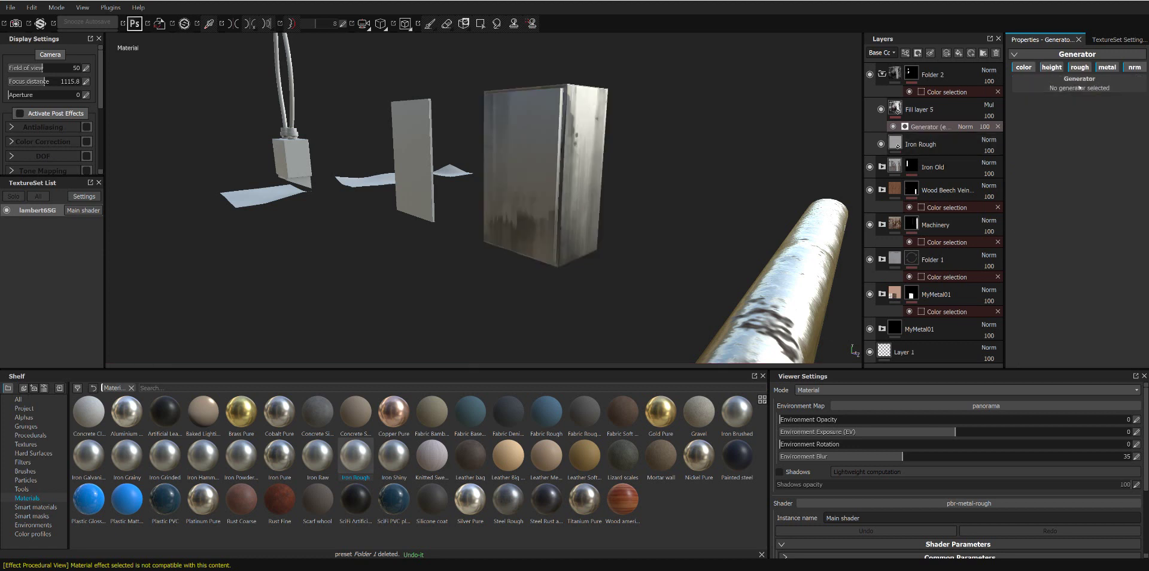
pyautogui.click(1080, 88)
pyautogui.click(1117, 117)
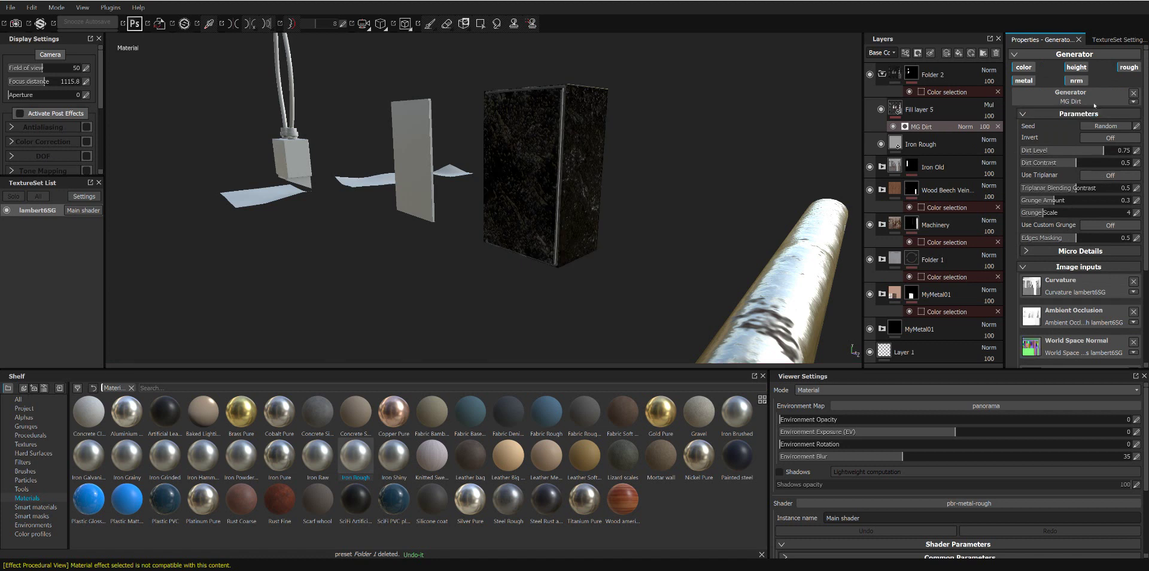
pyautogui.click(1134, 92)
pyautogui.click(1094, 84)
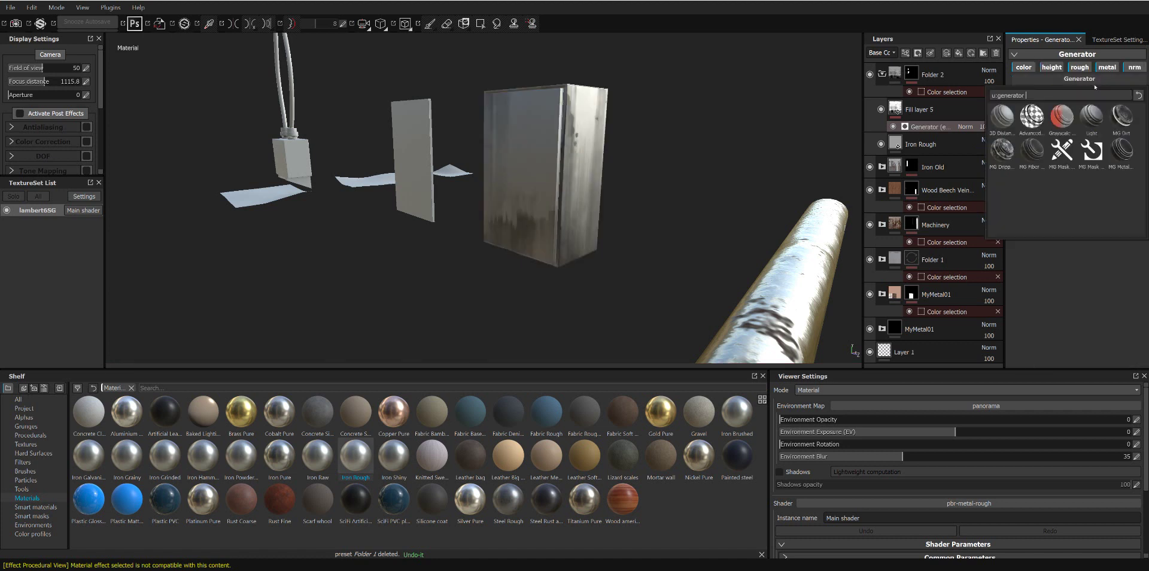
pyautogui.click(1121, 149)
pyautogui.click(1120, 151)
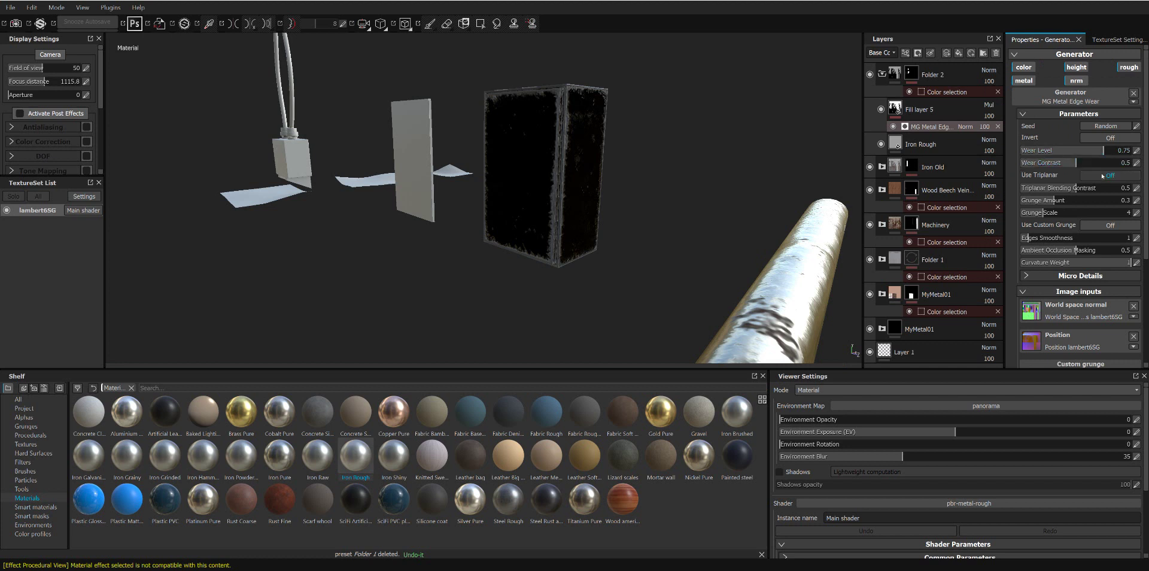
# Step: Turn on triplanar and invert, then set Wear Level about 0.41 and Wear Contrast 0.08
pyautogui.click(1102, 176)
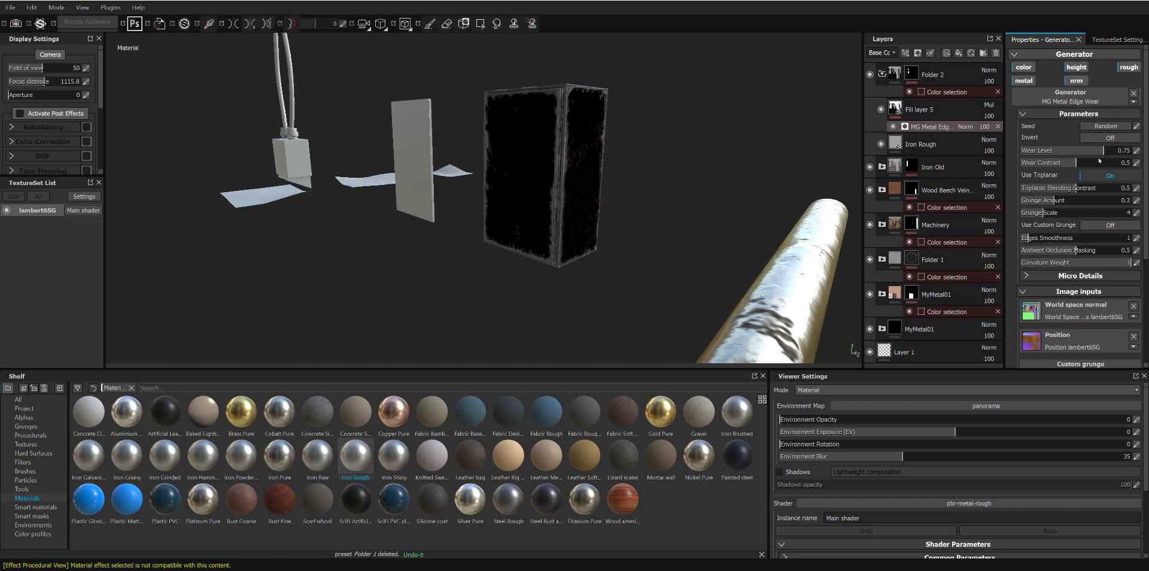
pyautogui.click(1097, 139)
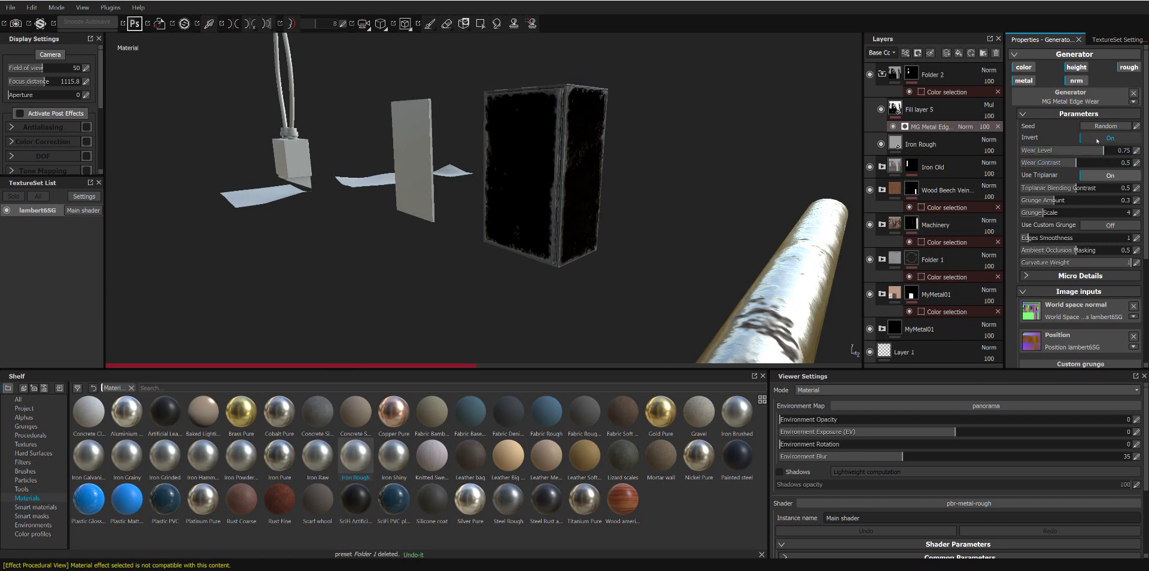
pyautogui.moveTo(687, 146)
pyautogui.keyDown('alt'); pyautogui.mouseDown()
pyautogui.moveTo(814, 173)
pyautogui.moveTo(850, 168)
pyautogui.mouseUp(); pyautogui.keyUp('alt')
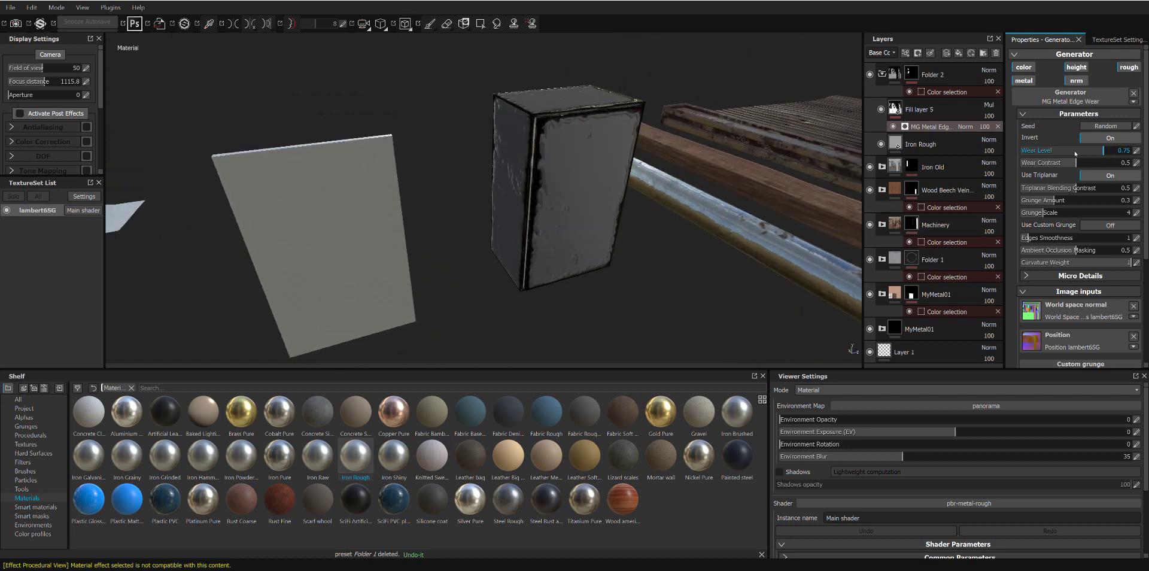
pyautogui.click(1063, 152)
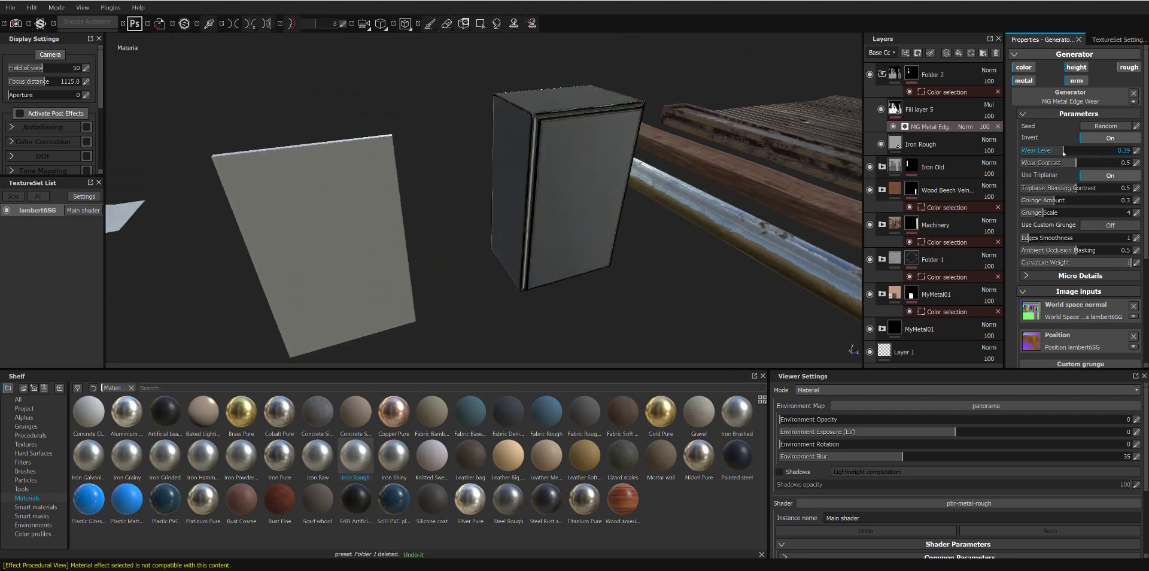
pyautogui.click(1044, 163)
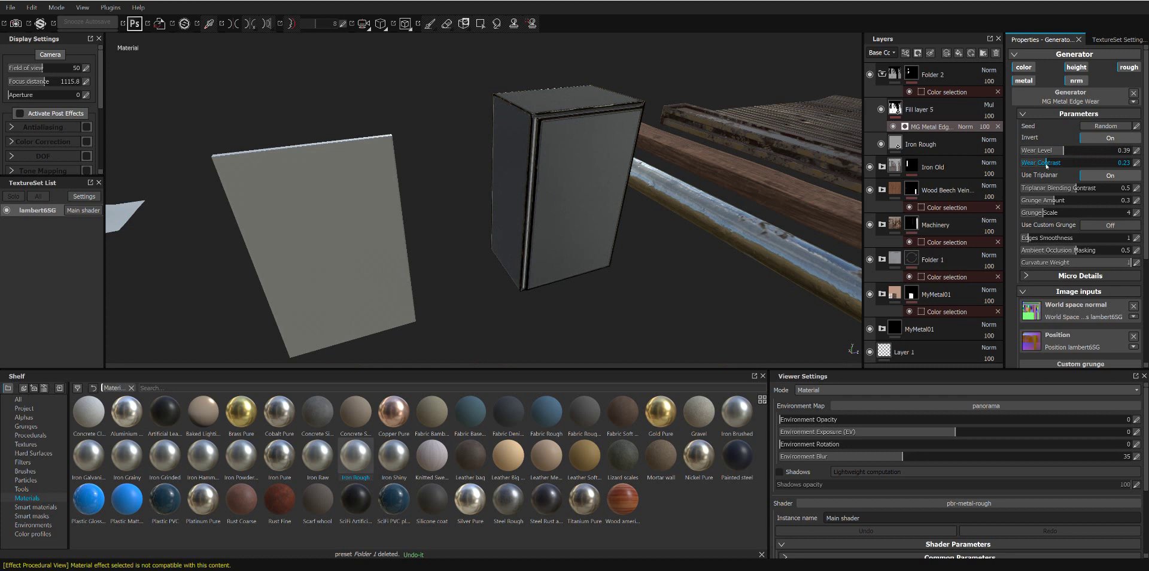
pyautogui.click(1033, 163)
pyautogui.moveTo(566, 144)
pyautogui.keyDown('alt'); pyautogui.mouseDown()
pyautogui.moveTo(670, 190)
pyautogui.moveTo(608, 239)
pyautogui.moveTo(460, 170)
pyautogui.moveTo(1109, 141)
pyautogui.mouseUp(); pyautogui.keyUp('alt')
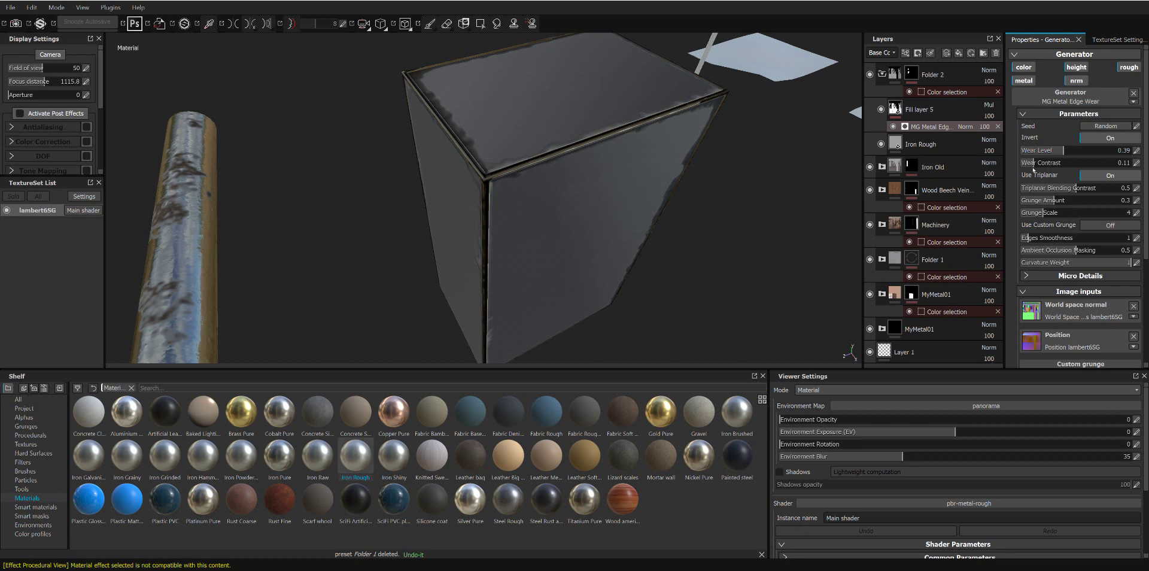
pyautogui.moveTo(1041, 163)
pyautogui.mouseDown()
pyautogui.moveTo(1083, 152)
pyautogui.moveTo(1066, 154)
pyautogui.mouseUp()
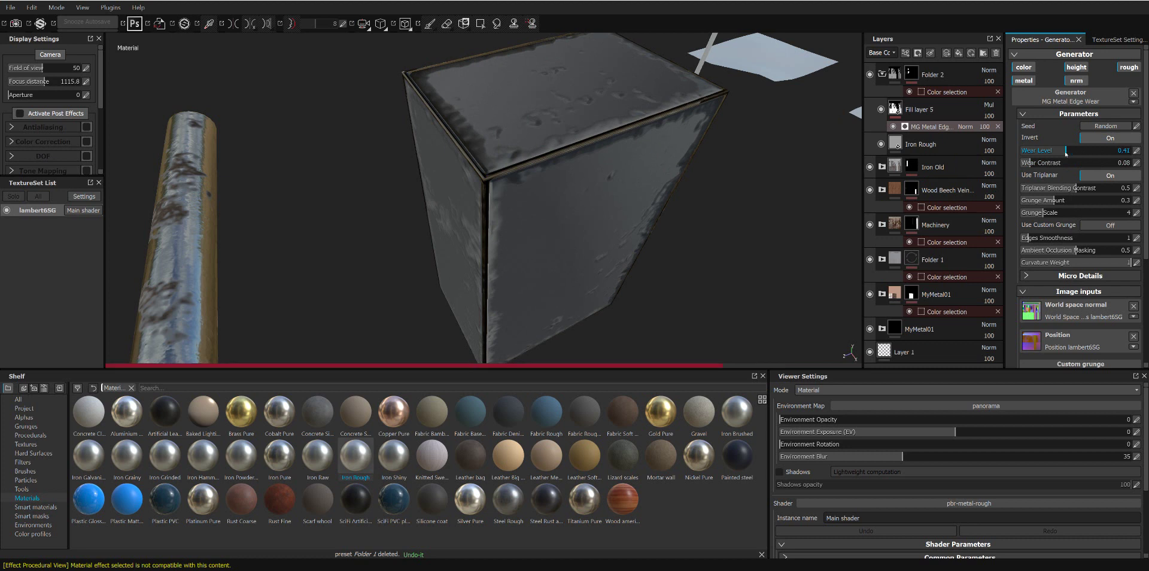
# Step: Set Grunge Amount to 0.48 and Grunge Scale to 8, and try different Edges Smoothness values
pyautogui.click(1079, 201)
pyautogui.click(1074, 201)
pyautogui.click(1031, 213)
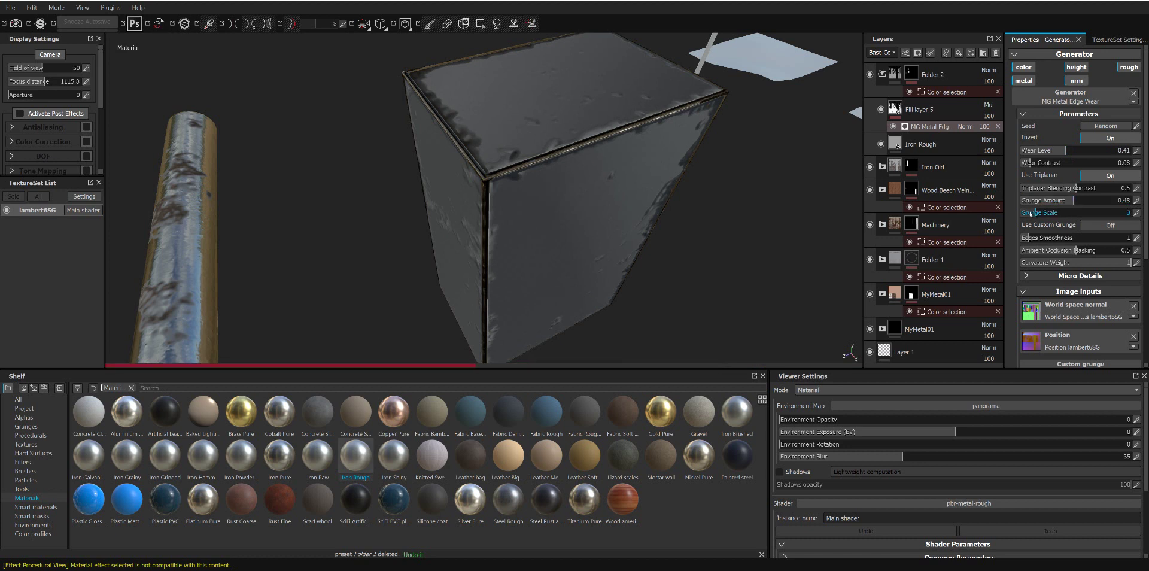
pyautogui.click(1068, 216)
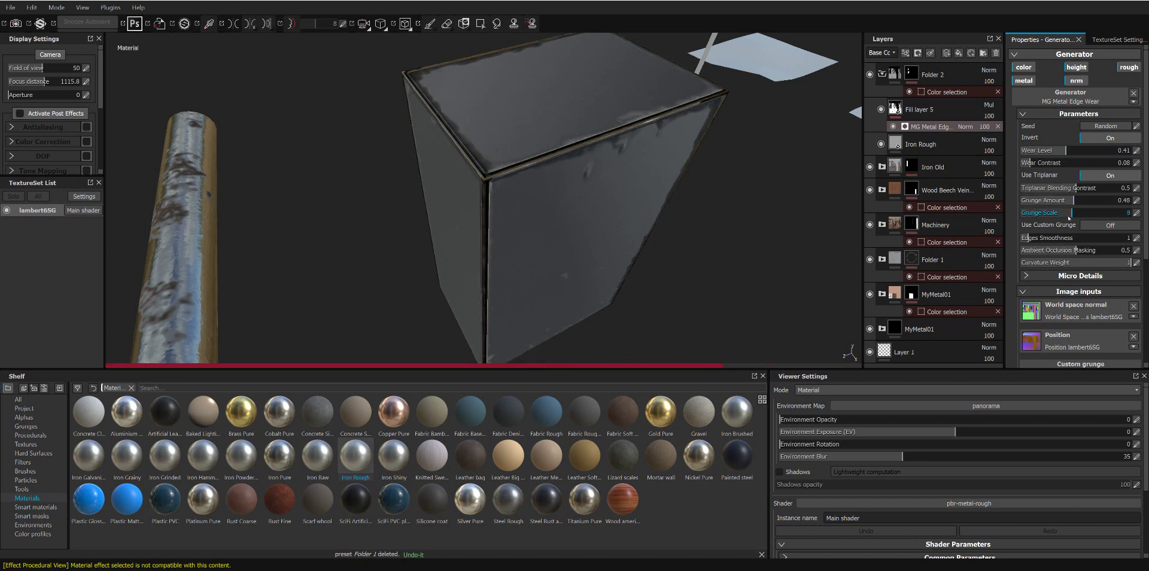
pyautogui.write('8')
pyautogui.click(1036, 241)
pyautogui.click(1031, 241)
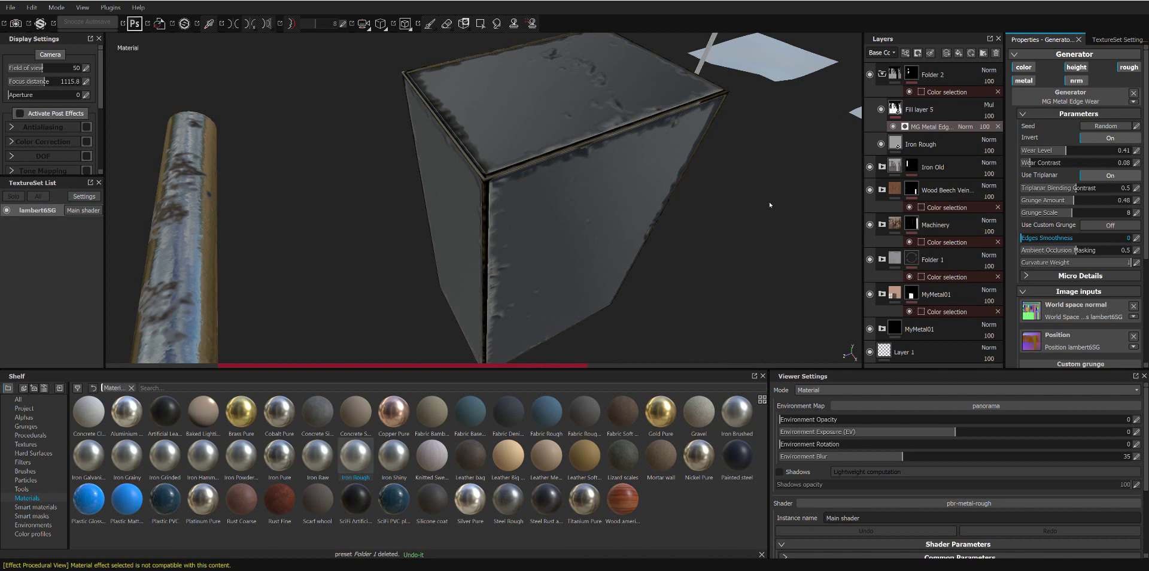
pyautogui.keyDown('alt'); pyautogui.moveTo(656, 159); pyautogui.dragTo(712, 139); pyautogui.keyUp('alt')
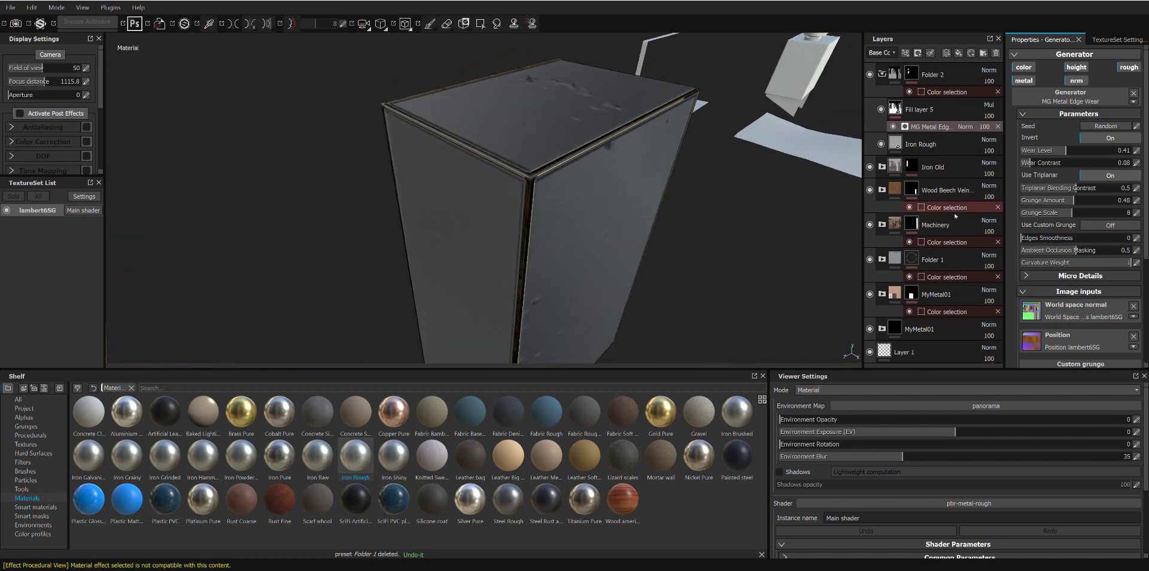
# Step: Set Edges Smoothness 4.16, AO Masking 0.35, Curvature Weight 0.67 and Curvature Intensity 2.16
pyautogui.click(1049, 238)
pyautogui.click(1058, 250)
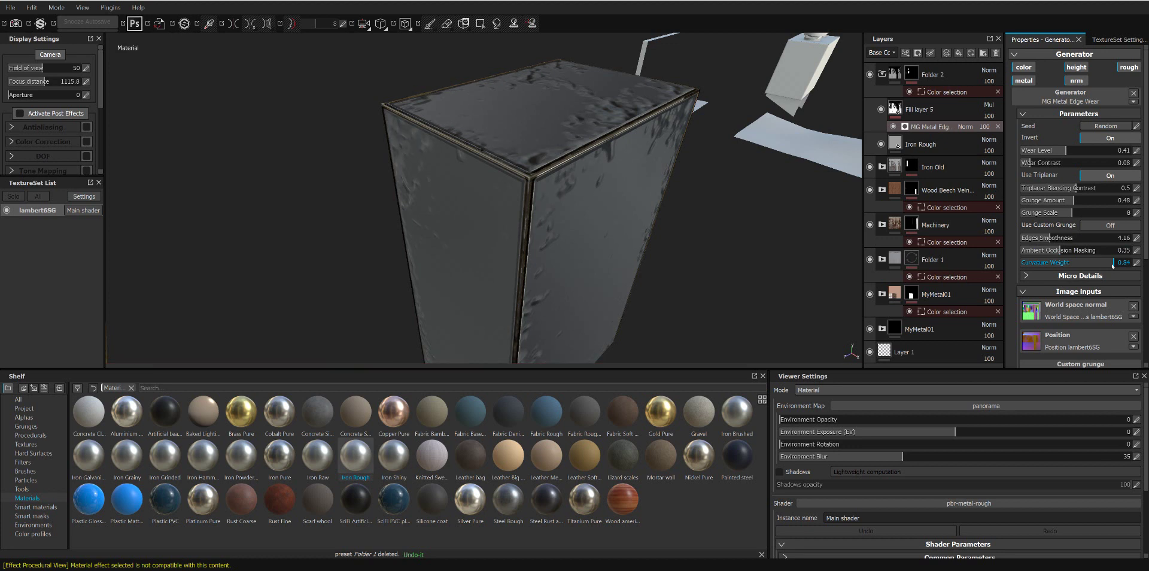
pyautogui.click(1095, 263)
pyautogui.click(1041, 276)
pyautogui.scroll(-1, 1037, 284)
pyautogui.scroll(-1, 1038, 285)
pyautogui.click(1071, 263)
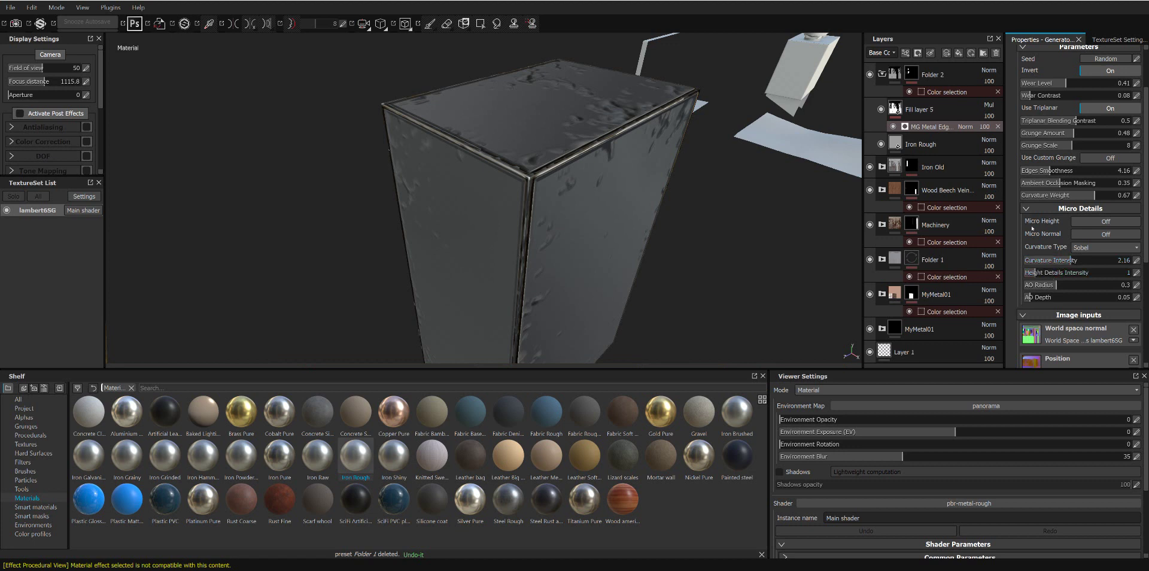
# Step: Switch off the mask's height channel, add a grunge gradient marker, and pick the Rust Fine material
pyautogui.scroll(2, 1047, 276)
pyautogui.click(1077, 67)
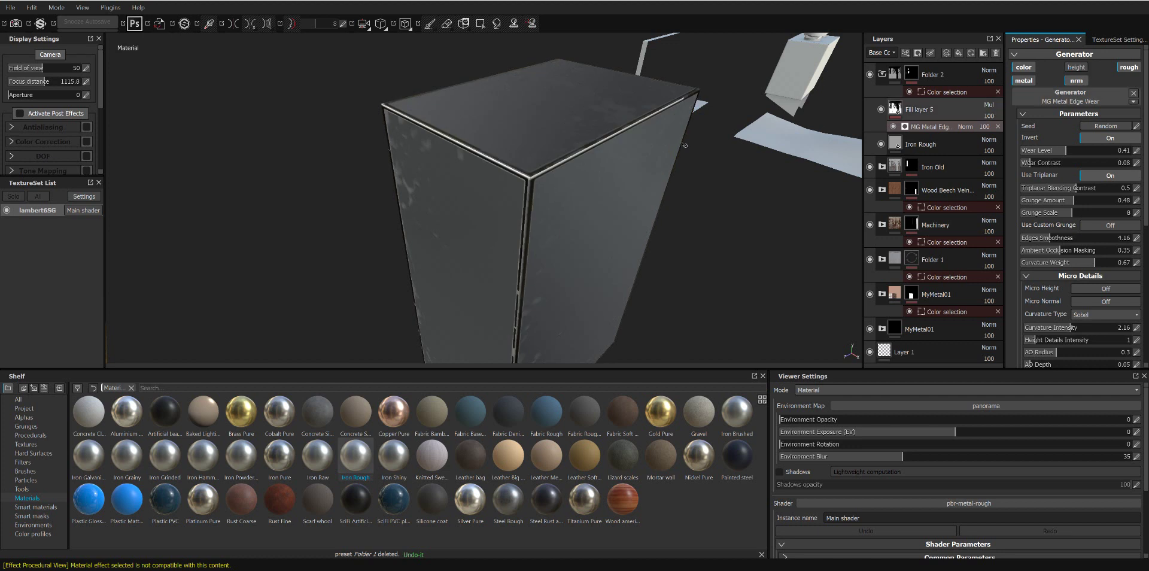
pyautogui.moveTo(631, 139)
pyautogui.keyDown('alt'); pyautogui.mouseDown()
pyautogui.moveTo(712, 172)
pyautogui.moveTo(563, 200)
pyautogui.moveTo(685, 199)
pyautogui.mouseUp(); pyautogui.keyUp('alt')
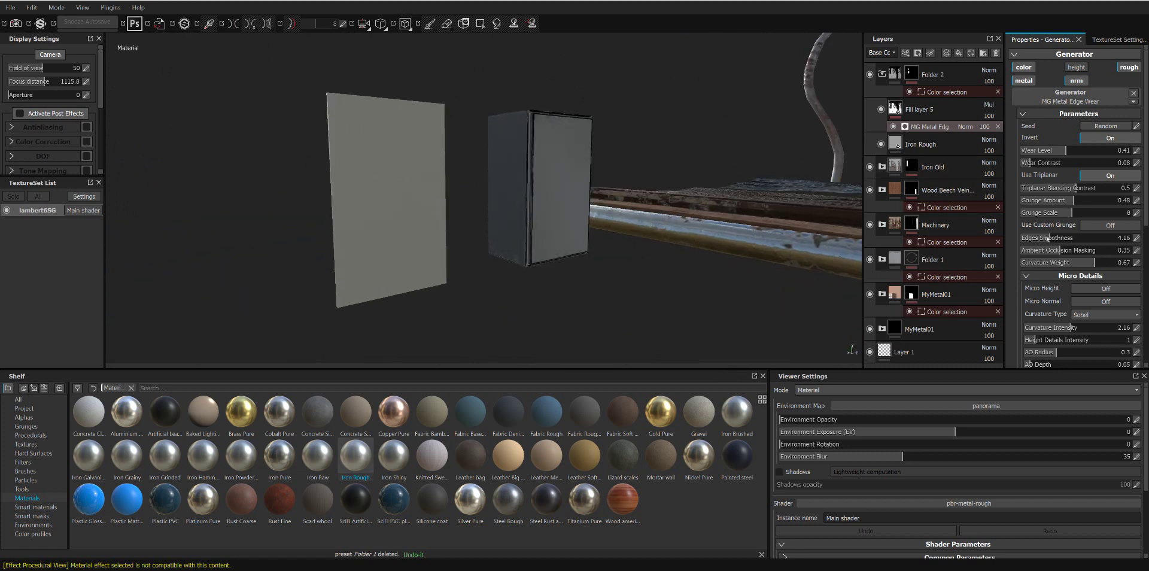
pyautogui.scroll(-5, 1042, 245)
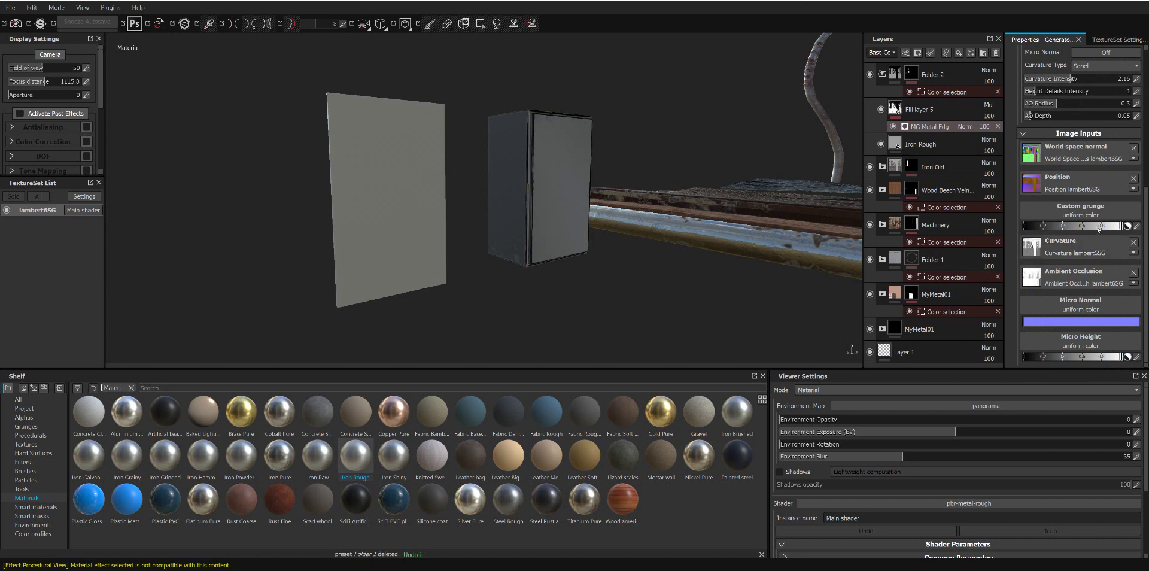
pyautogui.click(1097, 226)
pyautogui.moveTo(787, 160)
pyautogui.keyDown('alt'); pyautogui.mouseDown()
pyautogui.moveTo(637, 159)
pyautogui.moveTo(706, 160)
pyautogui.mouseUp(); pyautogui.keyUp('alt')
pyautogui.scroll(4, 637, 158)
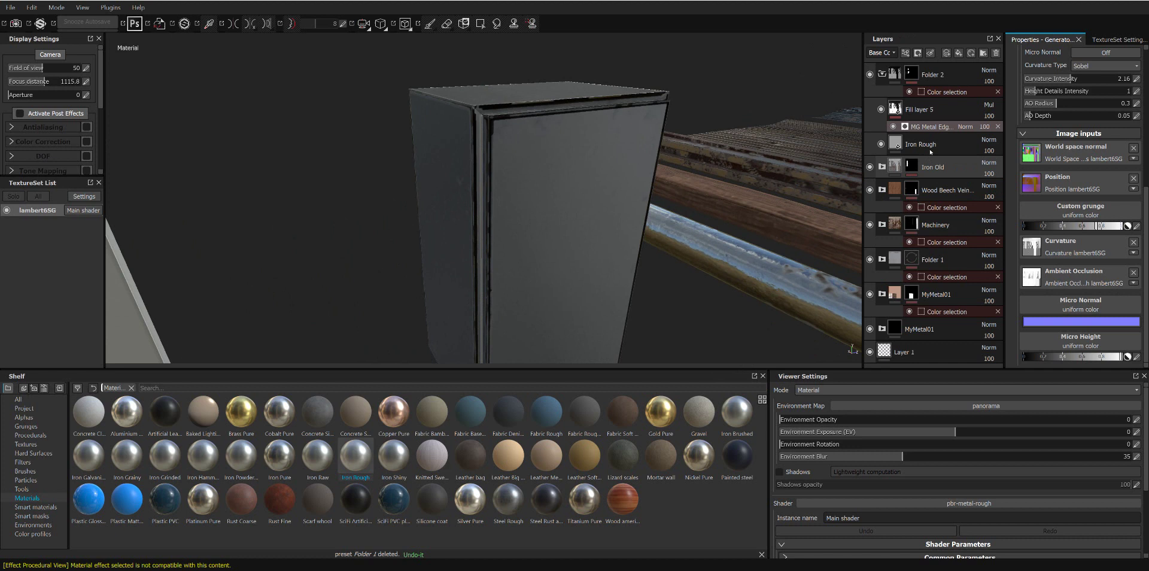
pyautogui.keyDown('alt'); pyautogui.moveTo(663, 106); pyautogui.dragTo(413, 106); pyautogui.keyUp('alt')
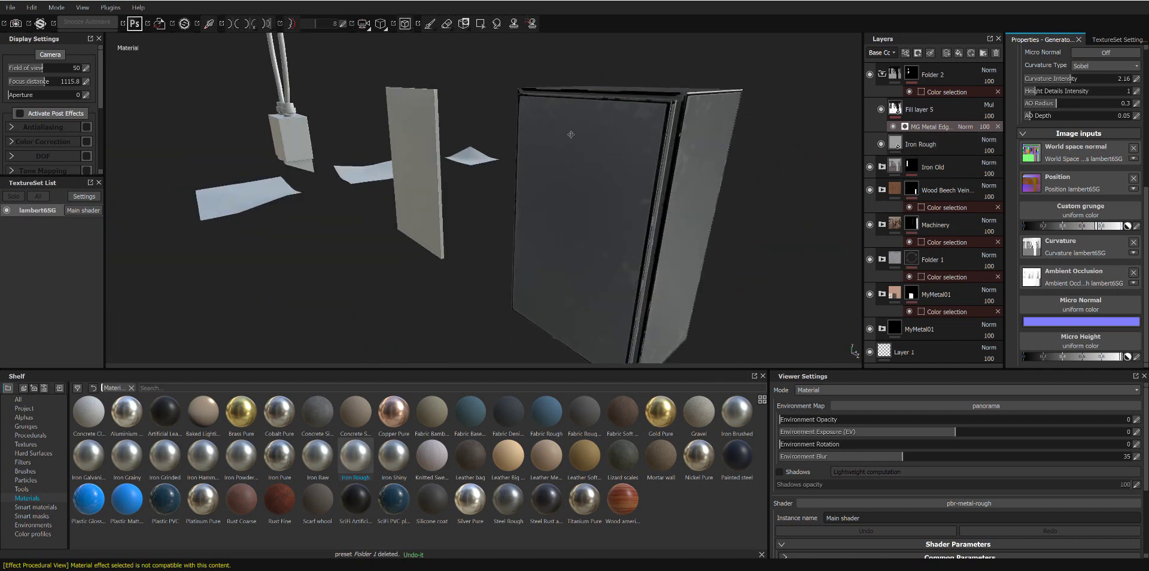
pyautogui.click(953, 105)
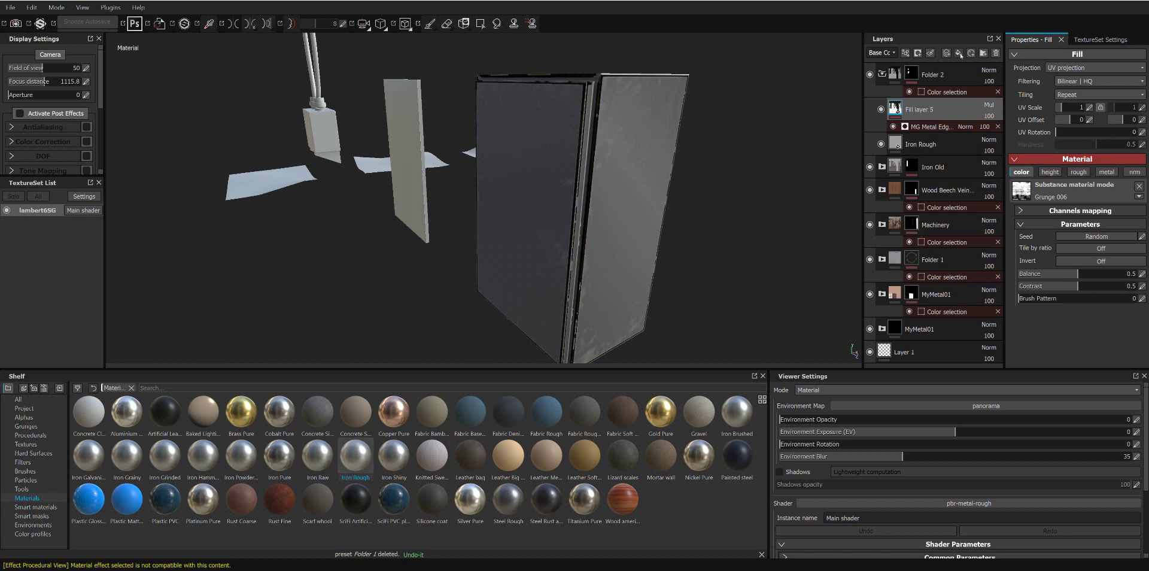
pyautogui.click(279, 509)
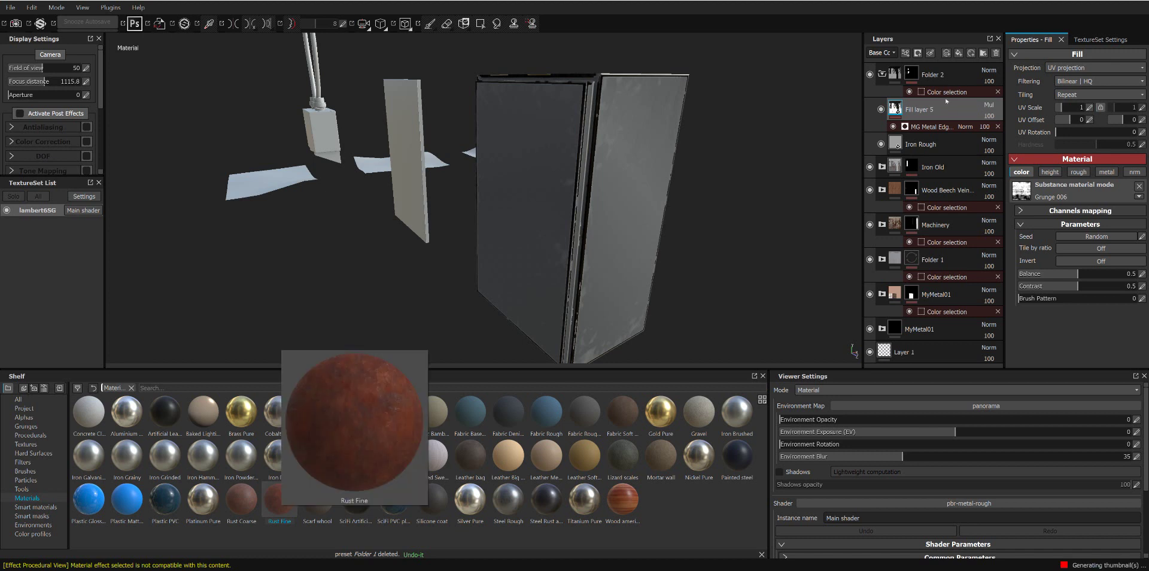
# Step: Place Rust Fine as a layer above Fill layer 5 and add a generator effect to it
pyautogui.moveTo(946, 101); pyautogui.dragTo(937, 108)
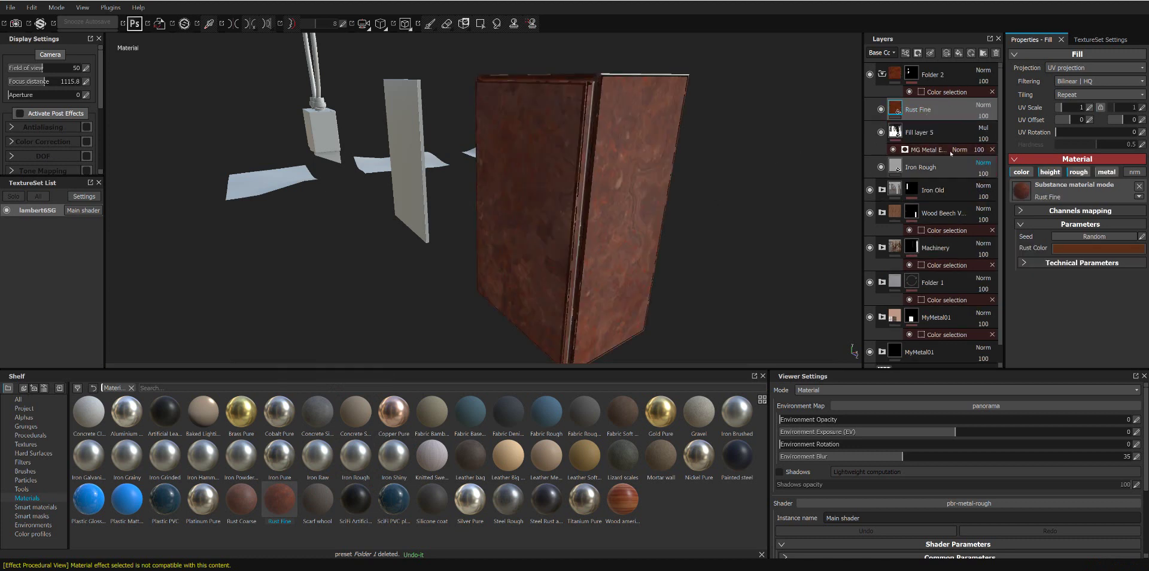
pyautogui.rightClick(957, 109)
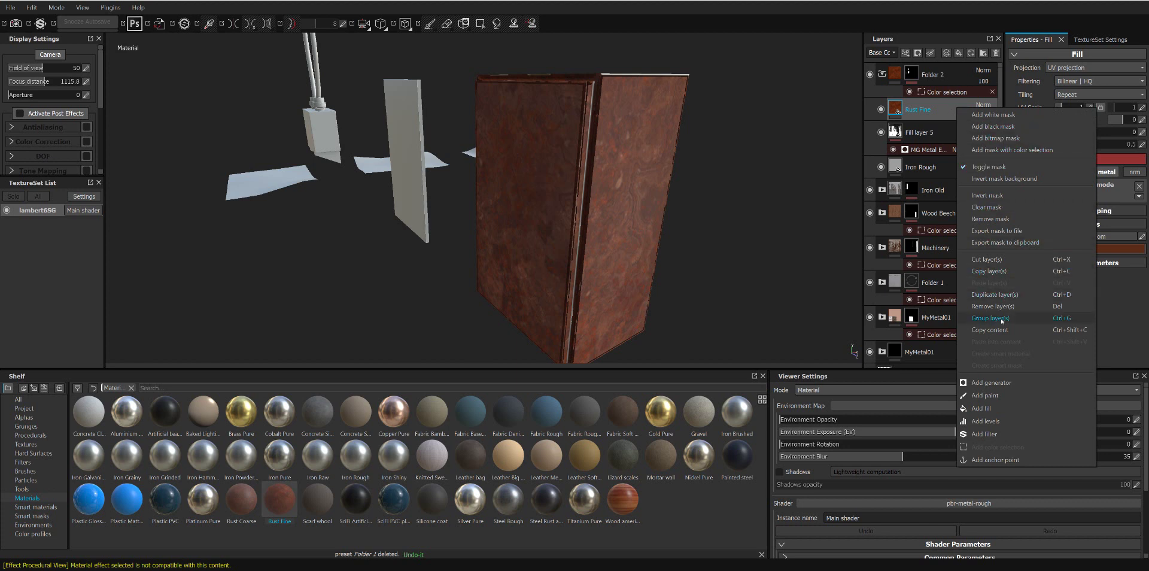
pyautogui.click(1004, 386)
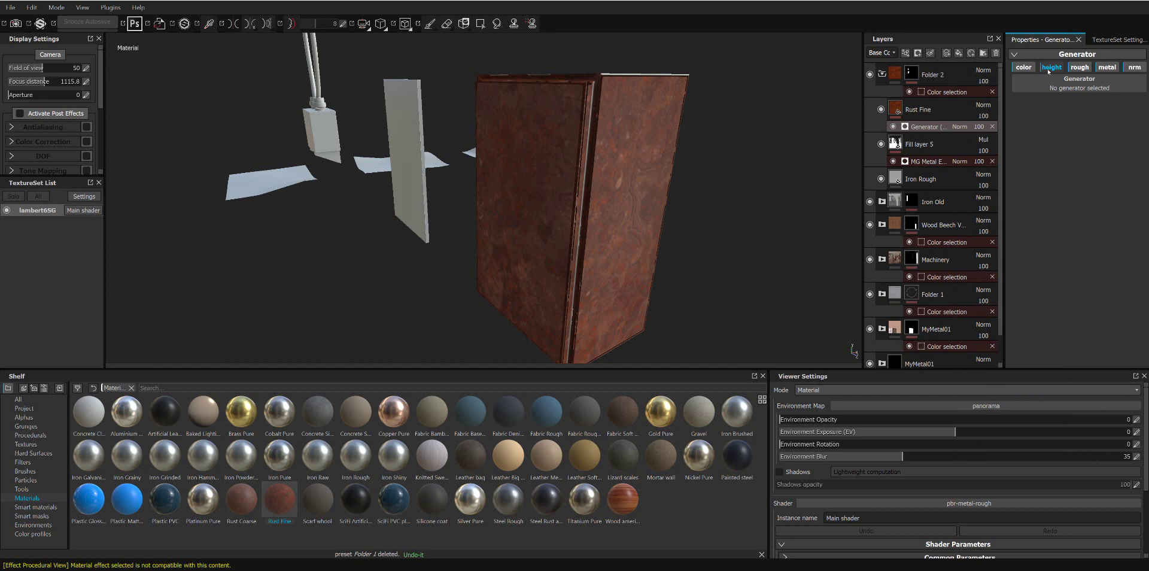
# Step: Disable the generator's height channel and try the MG Mask Editor and Advanced Tri-Planar generators
pyautogui.click(1048, 68)
pyautogui.click(1074, 80)
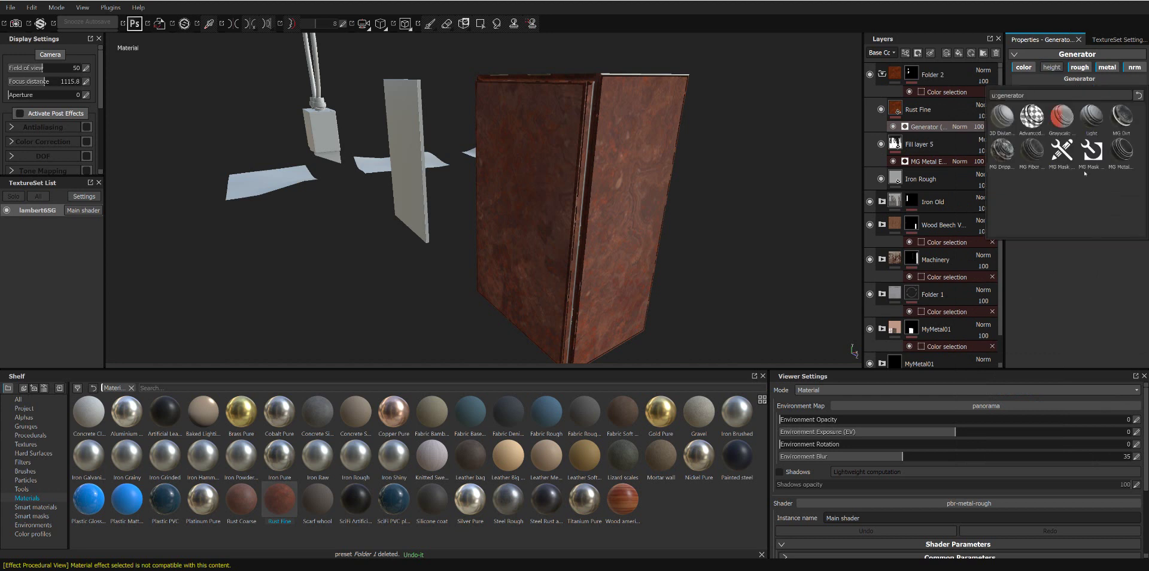
pyautogui.click(1092, 150)
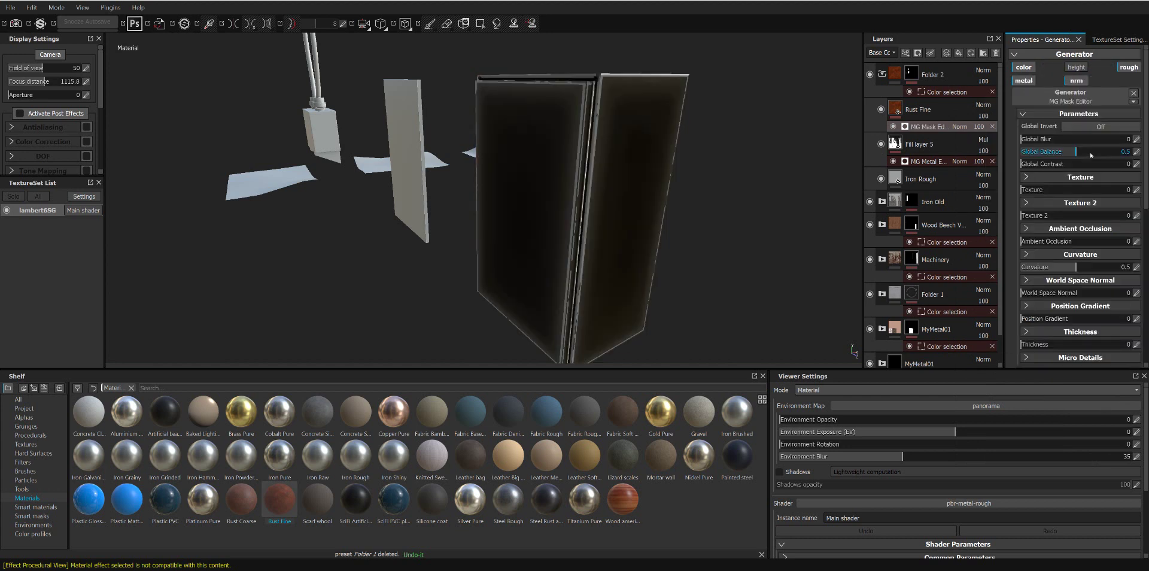
pyautogui.click(1133, 93)
pyautogui.click(1090, 81)
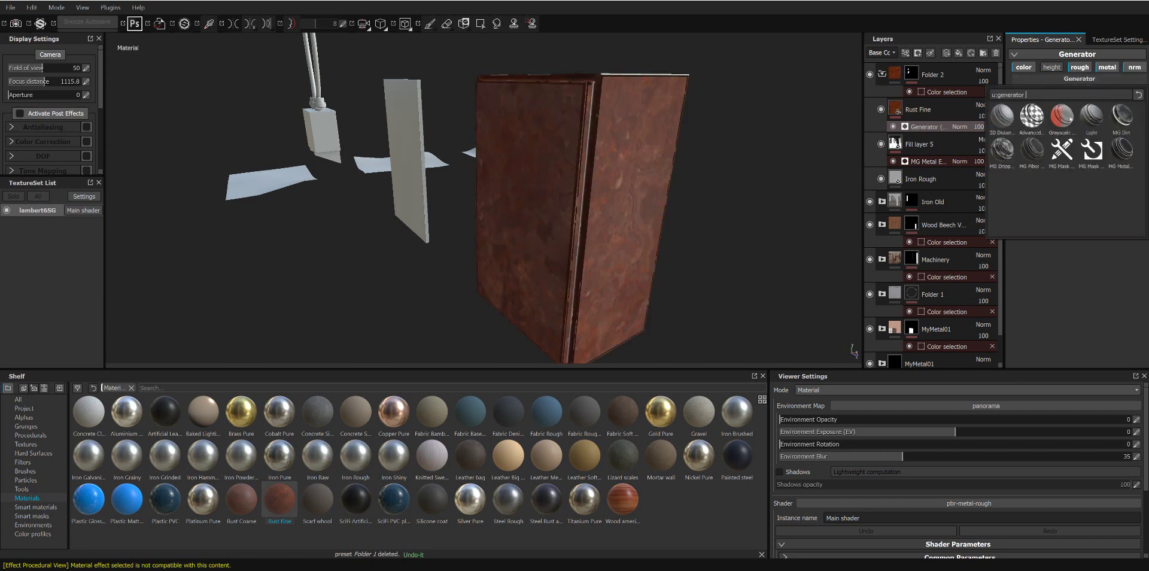
pyautogui.click(1032, 115)
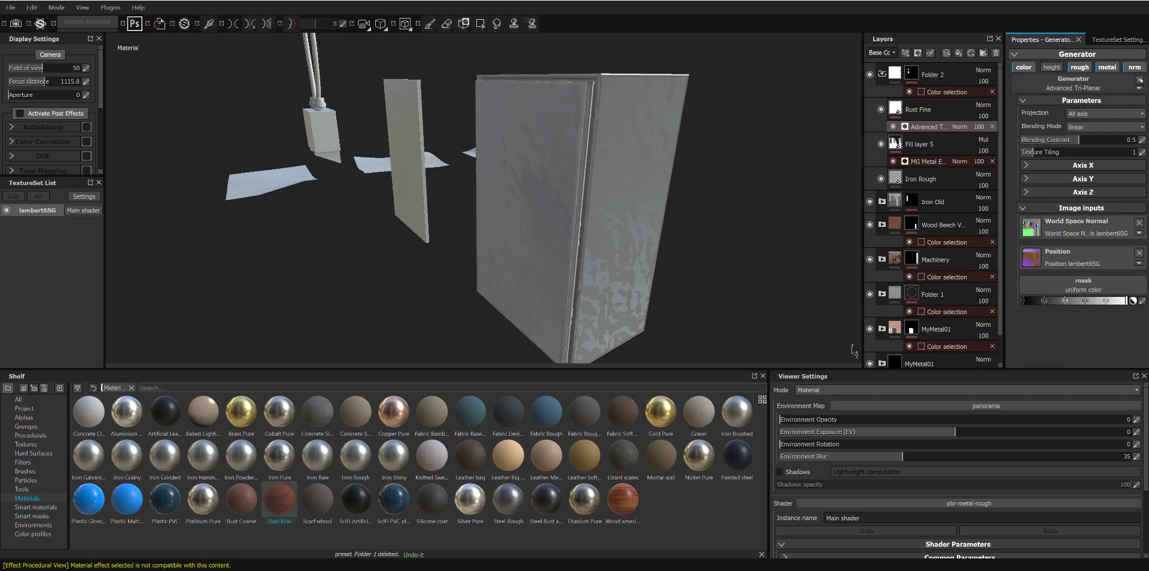
pyautogui.click(1140, 80)
# Step: Try the Light generator, then settle on Grayscale conversion
pyautogui.click(1079, 84)
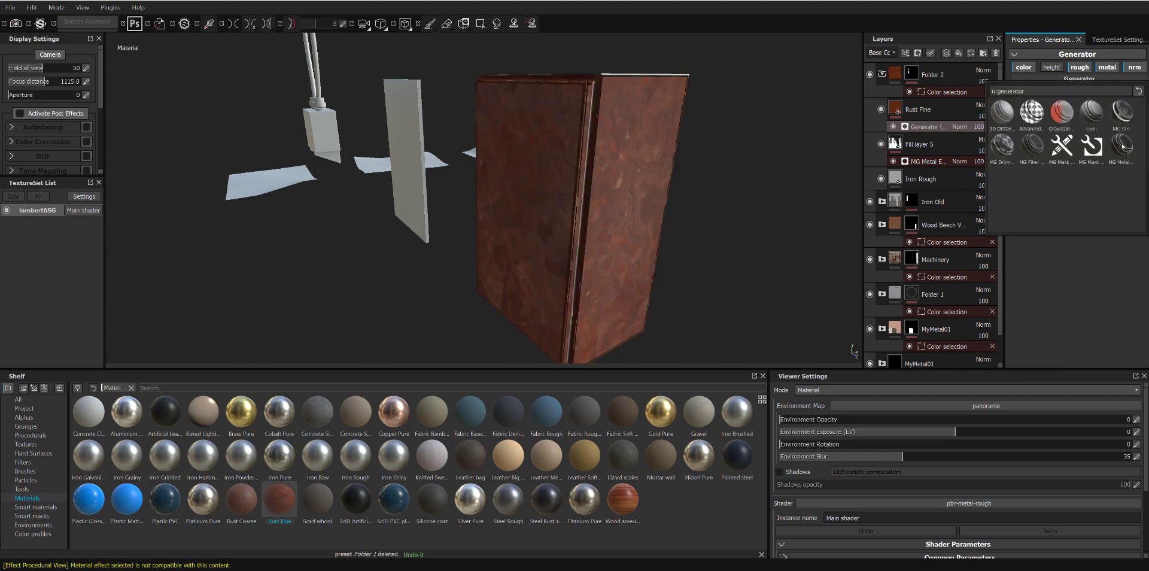
pyautogui.click(1093, 113)
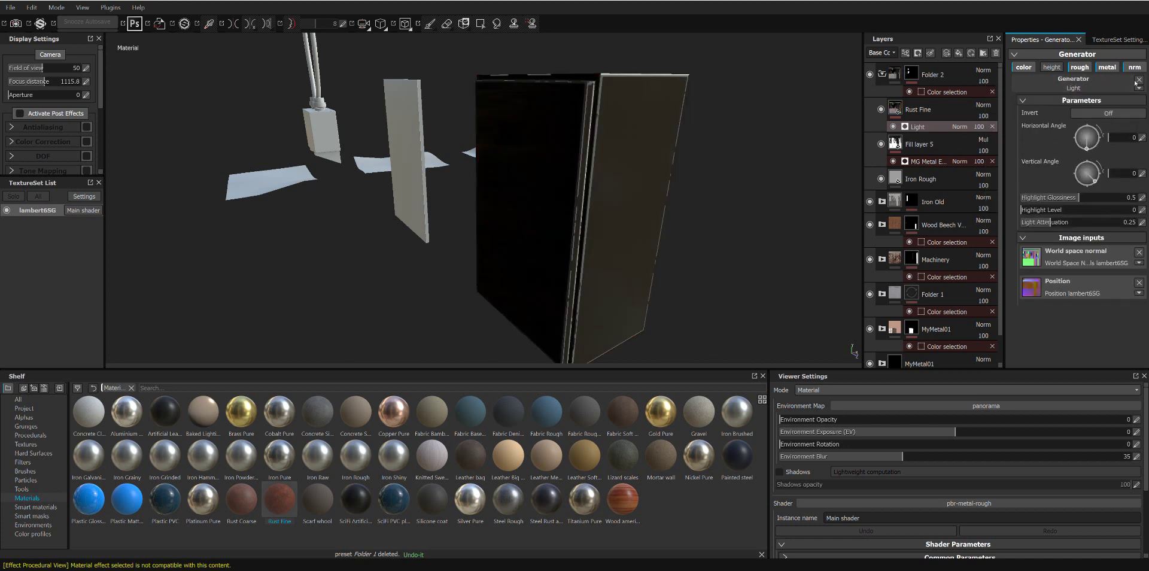
pyautogui.click(1138, 80)
pyautogui.click(1084, 83)
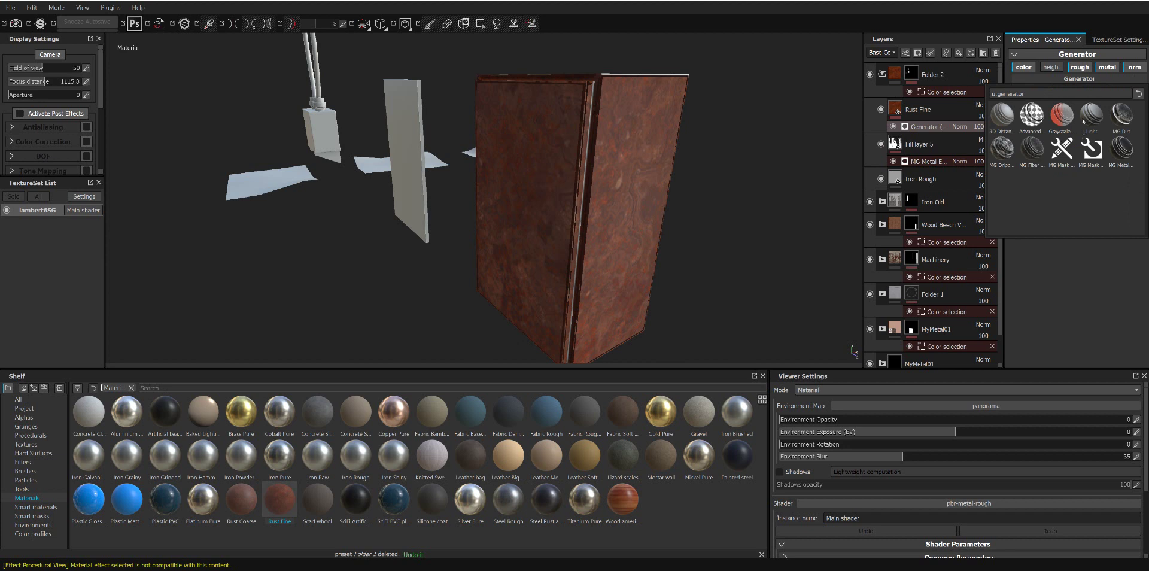
pyautogui.click(1062, 114)
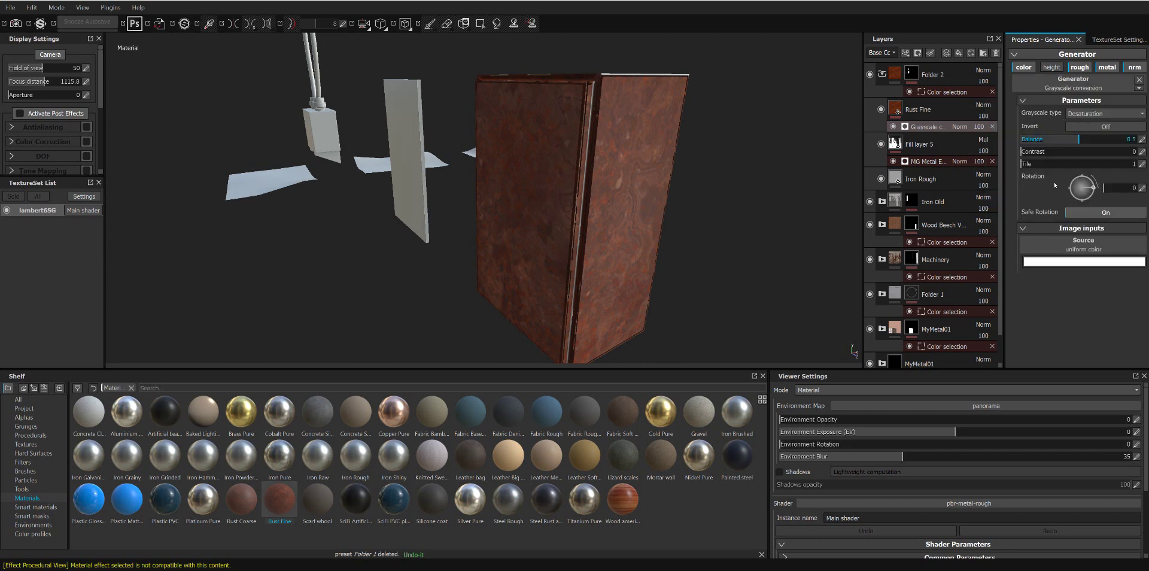
# Step: Set the Grayscale conversion source to the World Space Normals map
pyautogui.click(1079, 246)
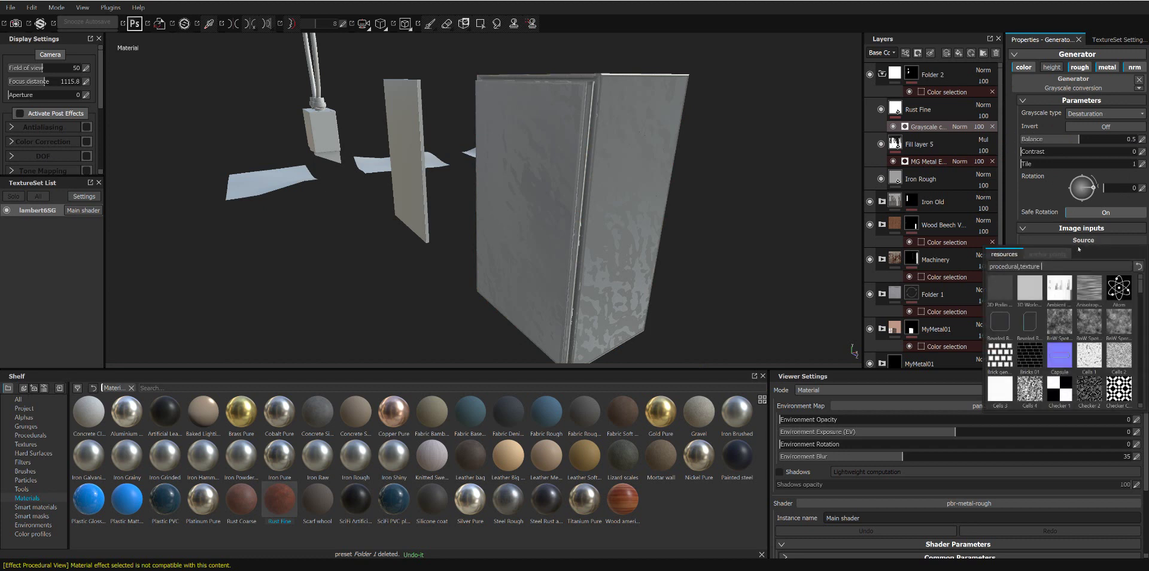
pyautogui.scroll(-2, 1090, 337)
pyautogui.scroll(-3, 1091, 337)
pyautogui.scroll(2, 1089, 323)
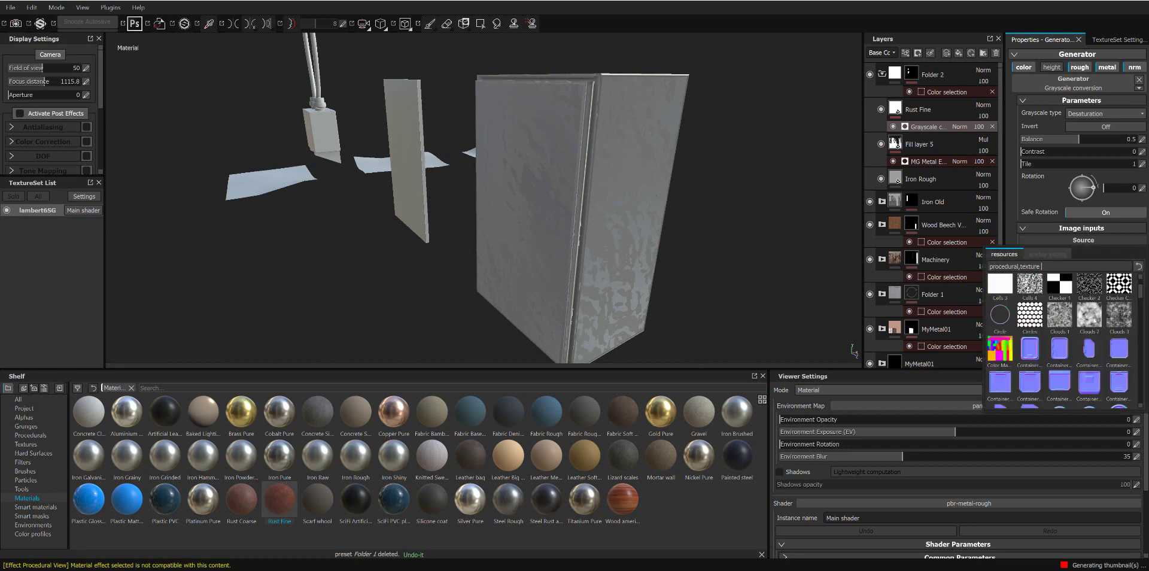
pyautogui.scroll(-3, 1062, 335)
pyautogui.scroll(-3, 1063, 336)
pyautogui.scroll(-3, 1062, 335)
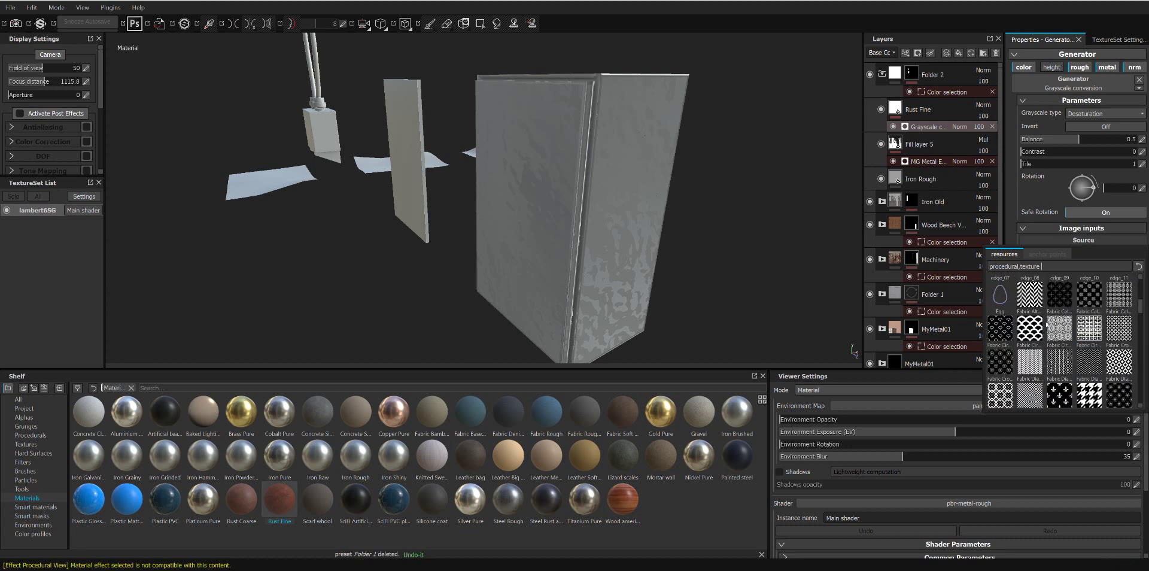
pyautogui.write('wor')
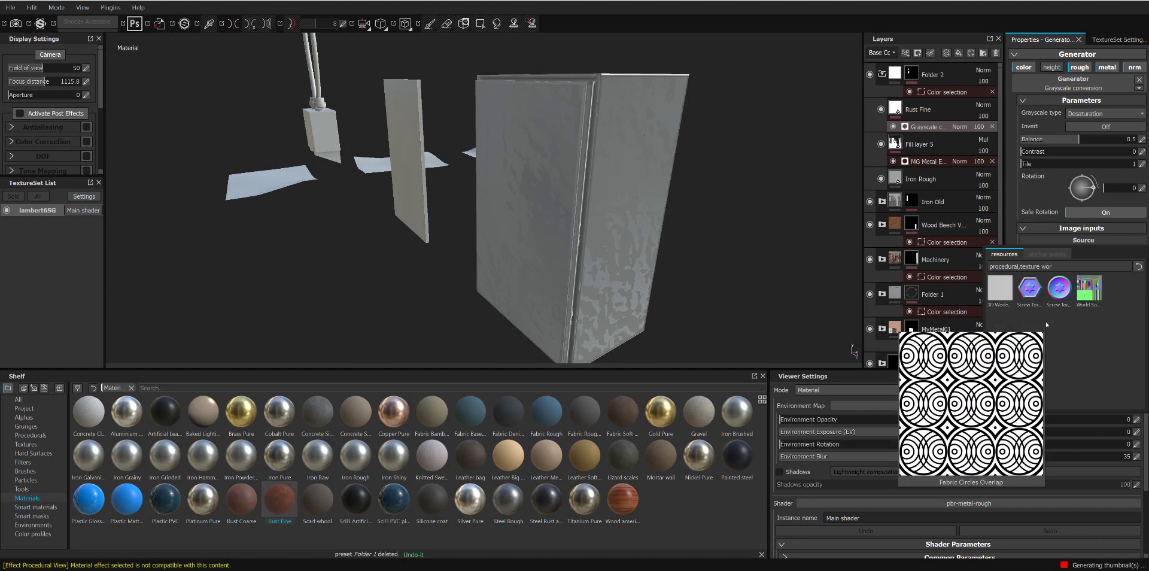
pyautogui.click(1084, 285)
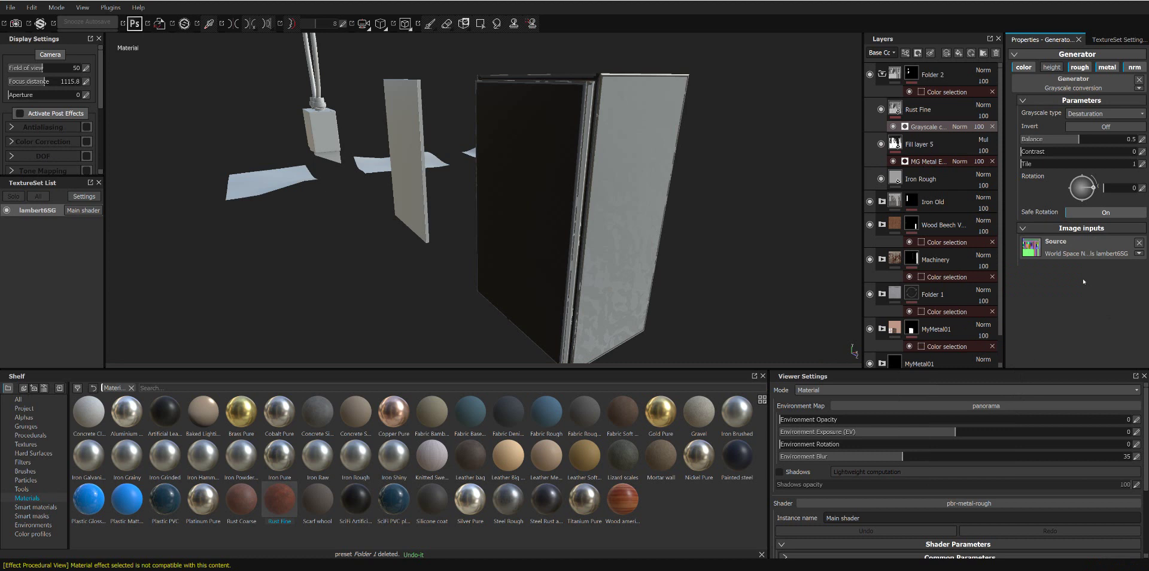
pyautogui.moveTo(826, 252)
pyautogui.keyDown('alt'); pyautogui.mouseDown()
pyautogui.moveTo(867, 190)
pyautogui.moveTo(874, 199)
pyautogui.mouseUp(); pyautogui.keyUp('alt')
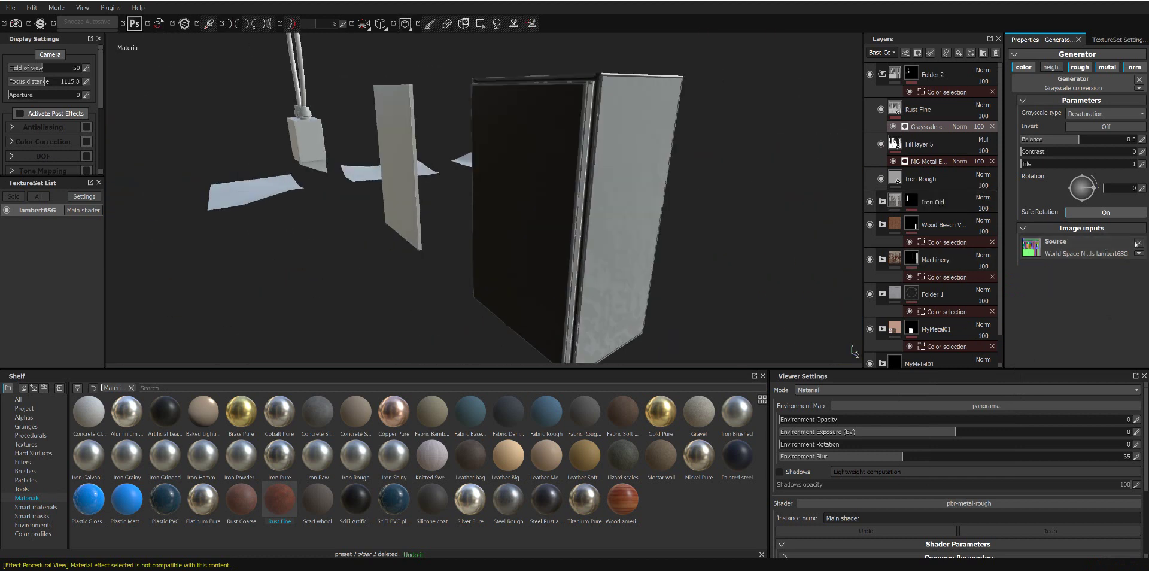
# Step: Replace the source with the Shape Gradient map
pyautogui.click(1139, 242)
pyautogui.click(1103, 243)
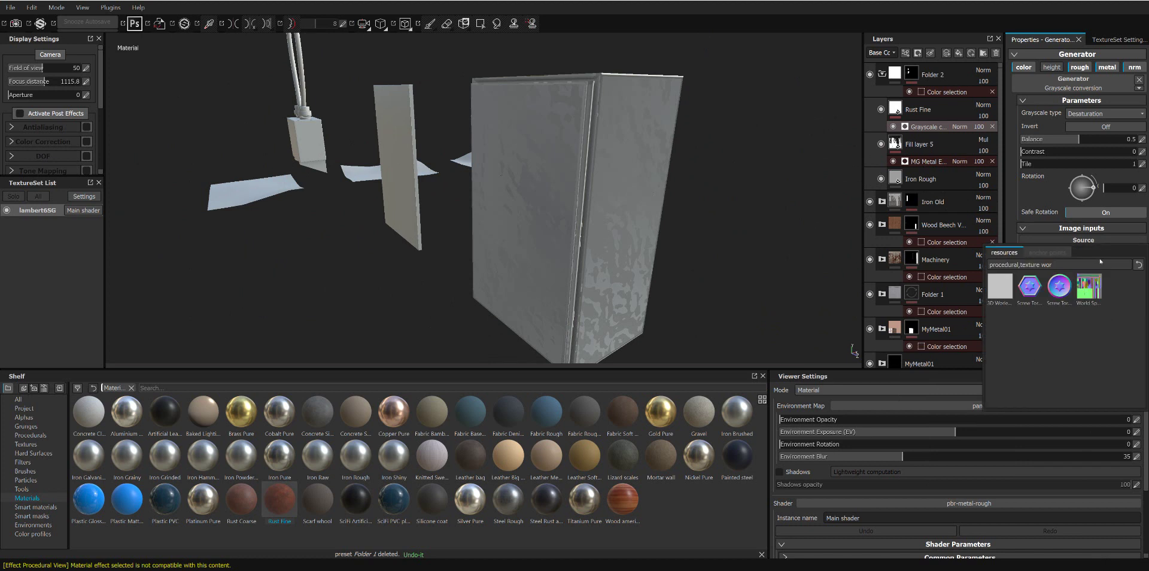
pyautogui.write(' grad')
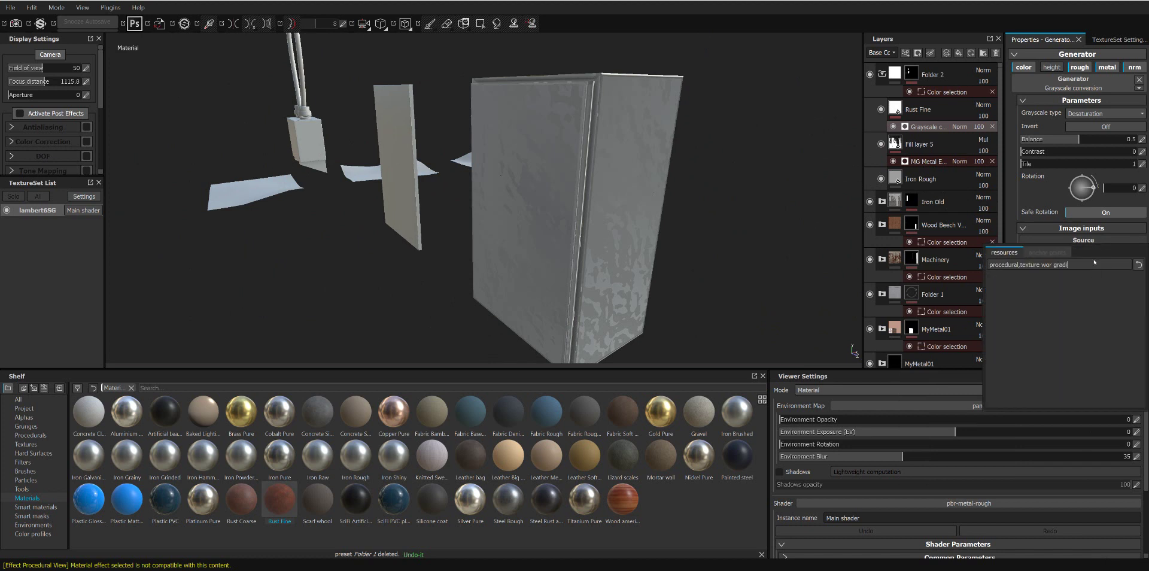
pyautogui.hotkey('ctrl', 'a')
pyautogui.press('BackSpace')
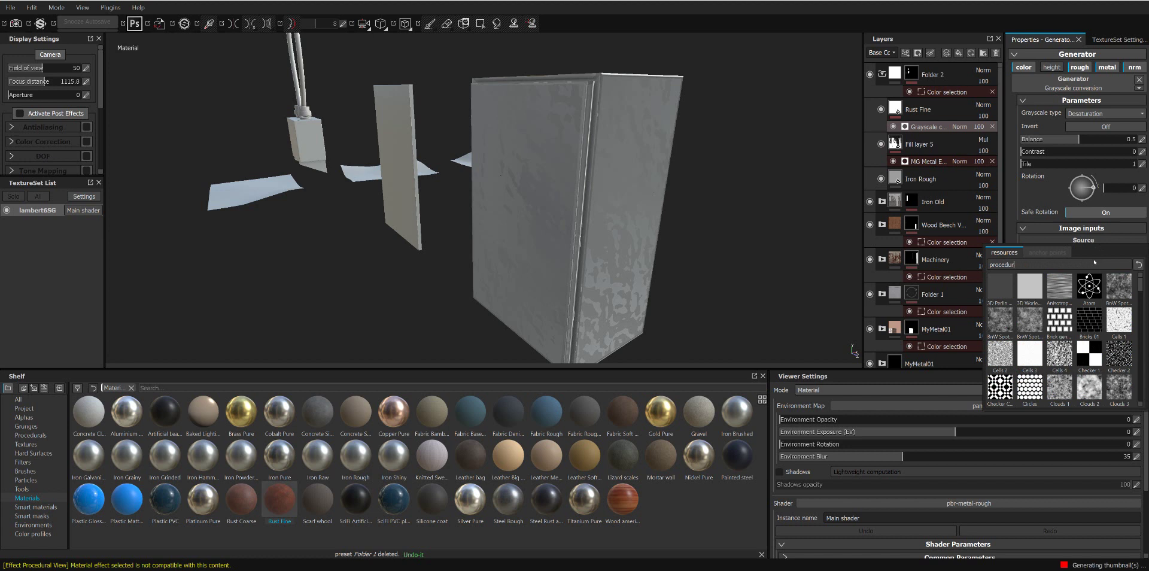
pyautogui.write('grad')
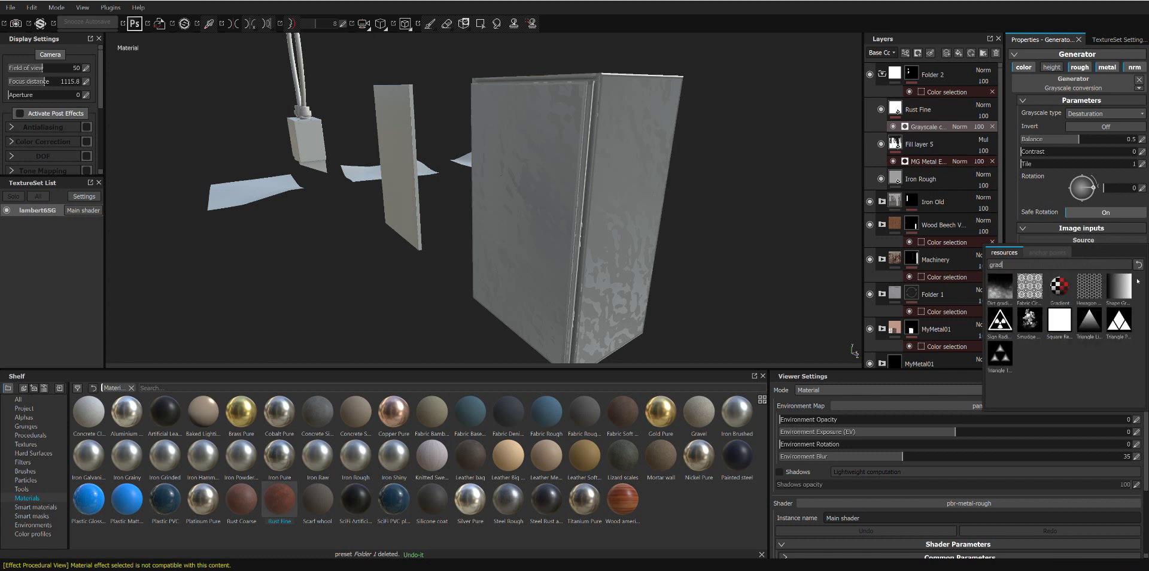
pyautogui.click(1117, 285)
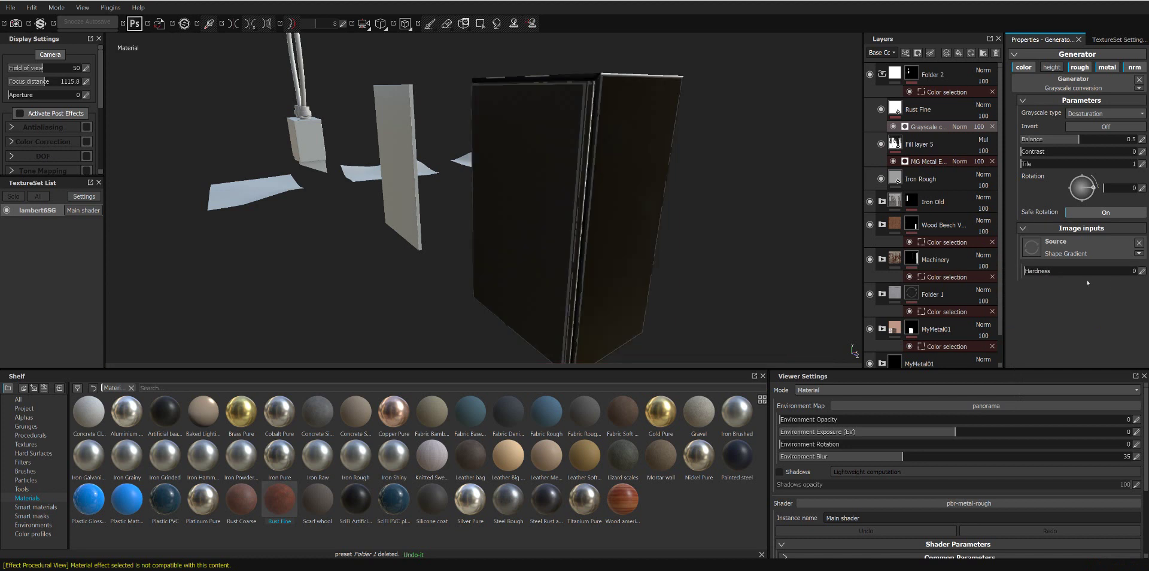
pyautogui.moveTo(748, 203)
pyautogui.keyDown('alt'); pyautogui.mouseDown()
pyautogui.moveTo(675, 187)
pyautogui.moveTo(635, 136)
pyautogui.moveTo(716, 47)
pyautogui.moveTo(754, 240)
pyautogui.mouseUp(); pyautogui.keyUp('alt')
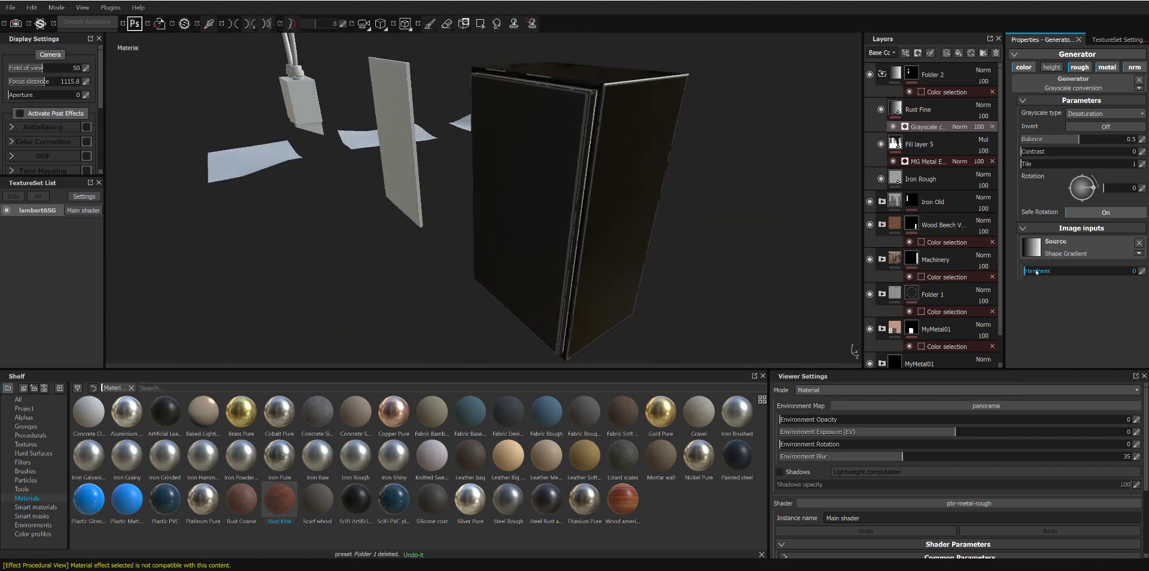
# Step: Remove the Grayscale conversion generator so the slot is left empty
pyautogui.click(1139, 253)
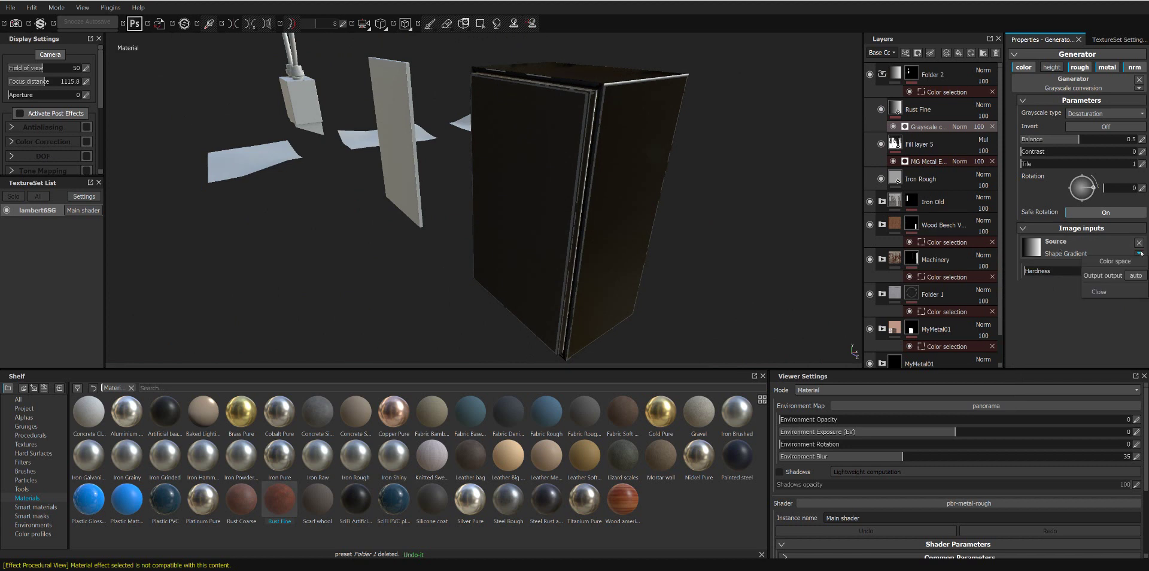
pyautogui.click(1058, 245)
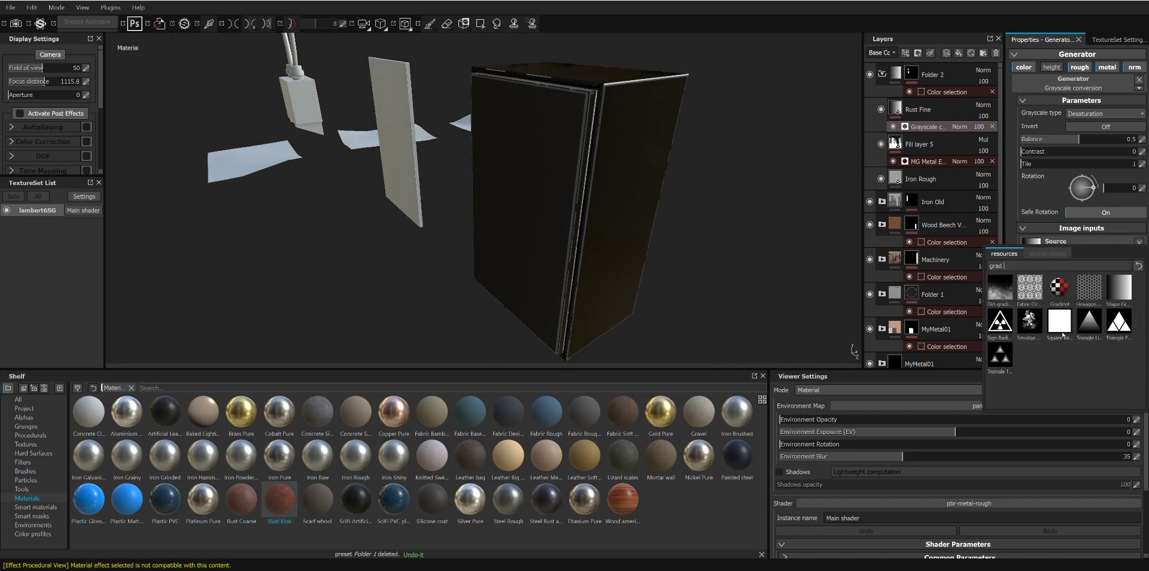
pyautogui.click(1139, 80)
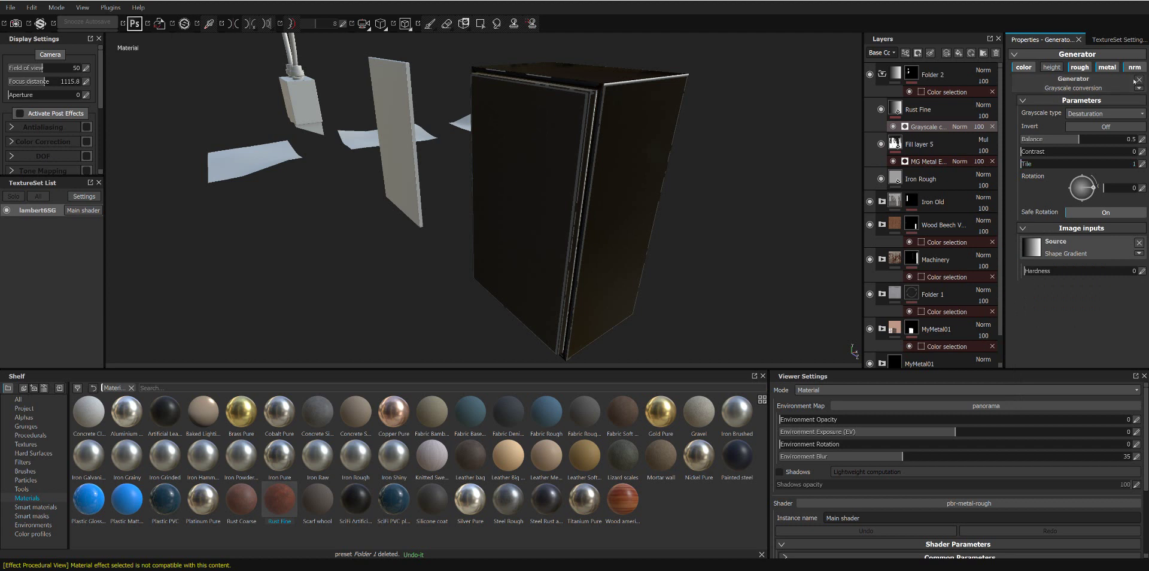
# Step: Delete Rust Fine's empty generator effect
pyautogui.click(936, 119)
pyautogui.rightClick(940, 113)
pyautogui.click(794, 183)
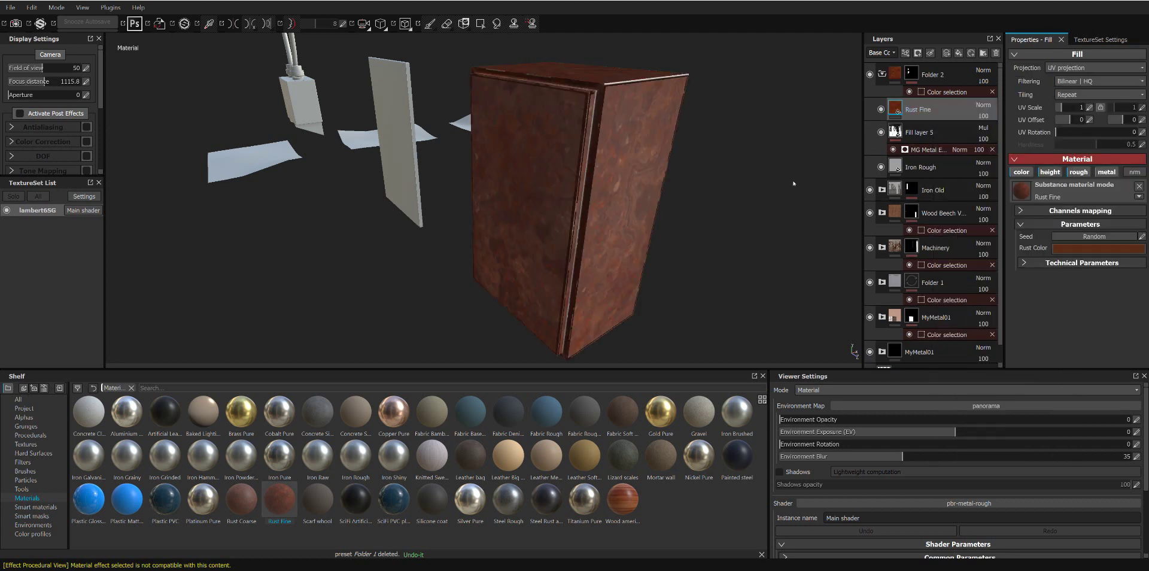
# Step: Frame the box's front and shrink the brush to a smaller radius
pyautogui.moveTo(794, 183)
pyautogui.keyDown('alt'); pyautogui.mouseDown()
pyautogui.moveTo(465, 157)
pyautogui.moveTo(516, 284)
pyautogui.mouseUp(); pyautogui.keyUp('alt')
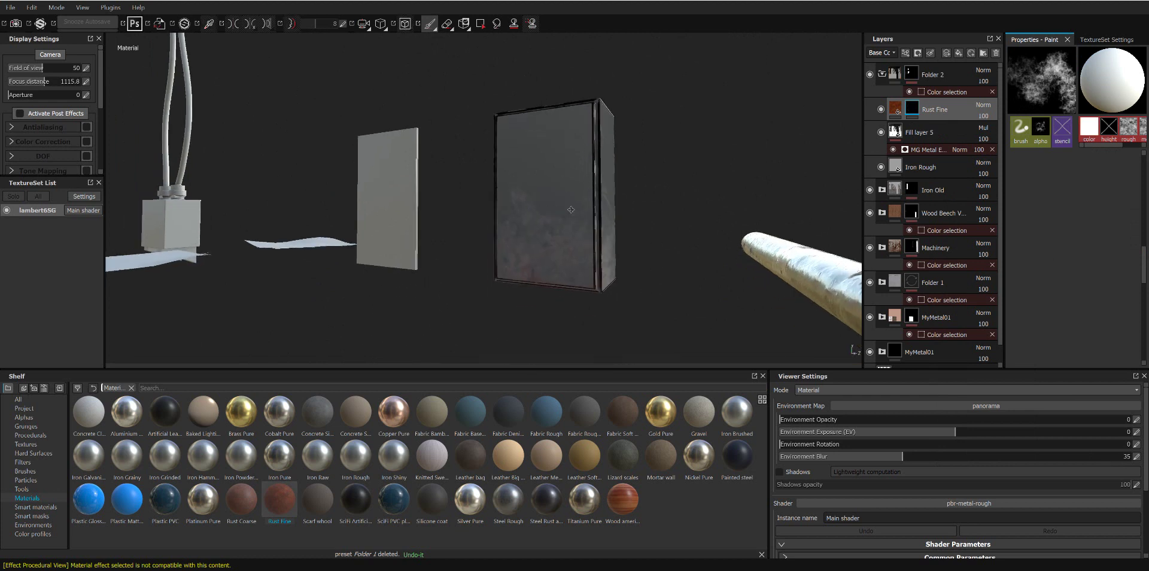
pyautogui.keyDown('alt'); pyautogui.moveTo(551, 251); pyautogui.dragTo(592, 233); pyautogui.keyUp('alt')
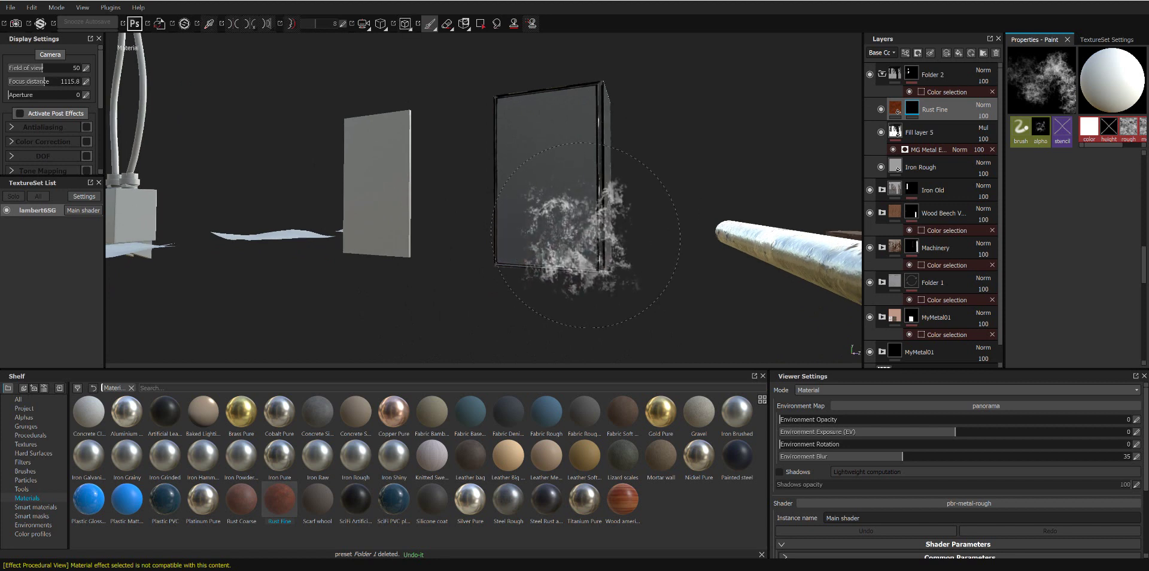
pyautogui.moveTo(585, 235)
pyautogui.keyDown('ctrl'); pyautogui.mouseDown(button='right')
pyautogui.moveTo(559, 239)
pyautogui.moveTo(584, 255)
pyautogui.mouseUp(button='right'); pyautogui.keyUp('ctrl')
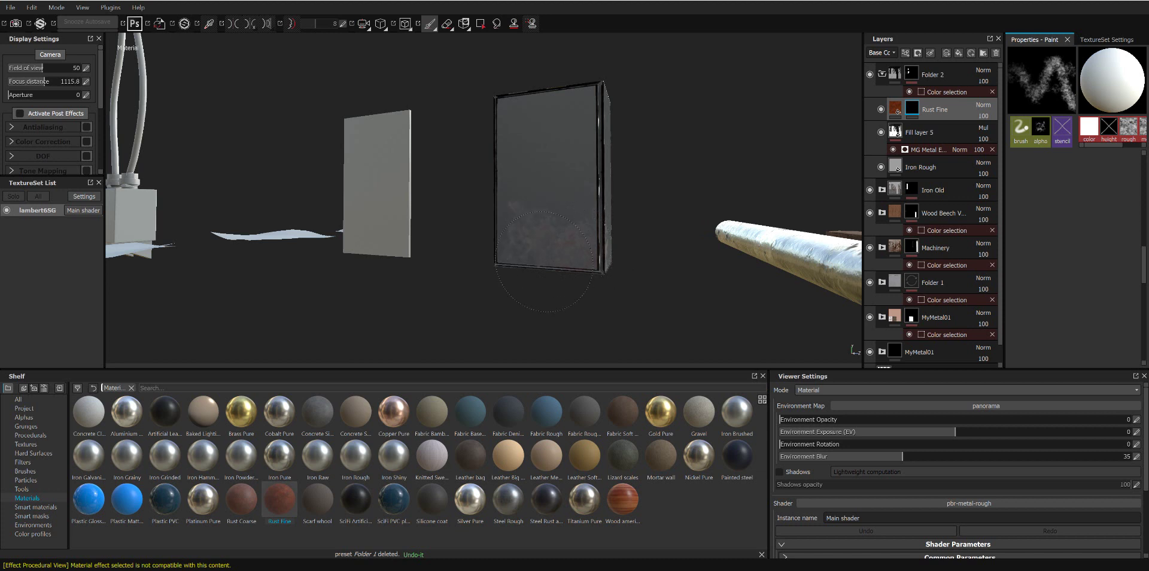
# Step: Pick a small brush preset and paint rust patches along the cabinet's bottom edges on each visible side
pyautogui.click(34, 418)
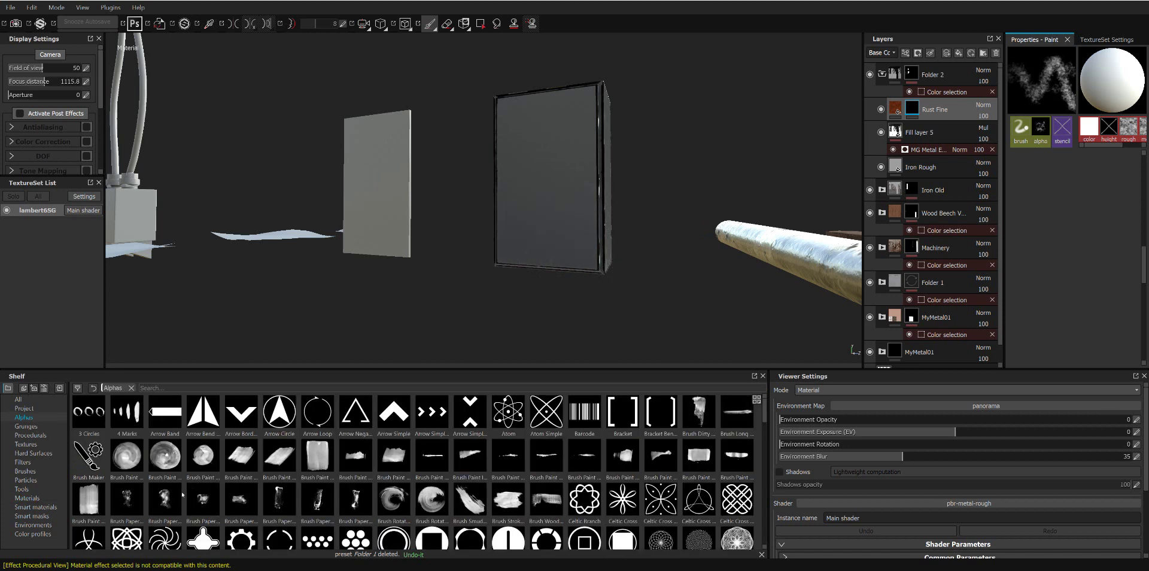
pyautogui.click(35, 471)
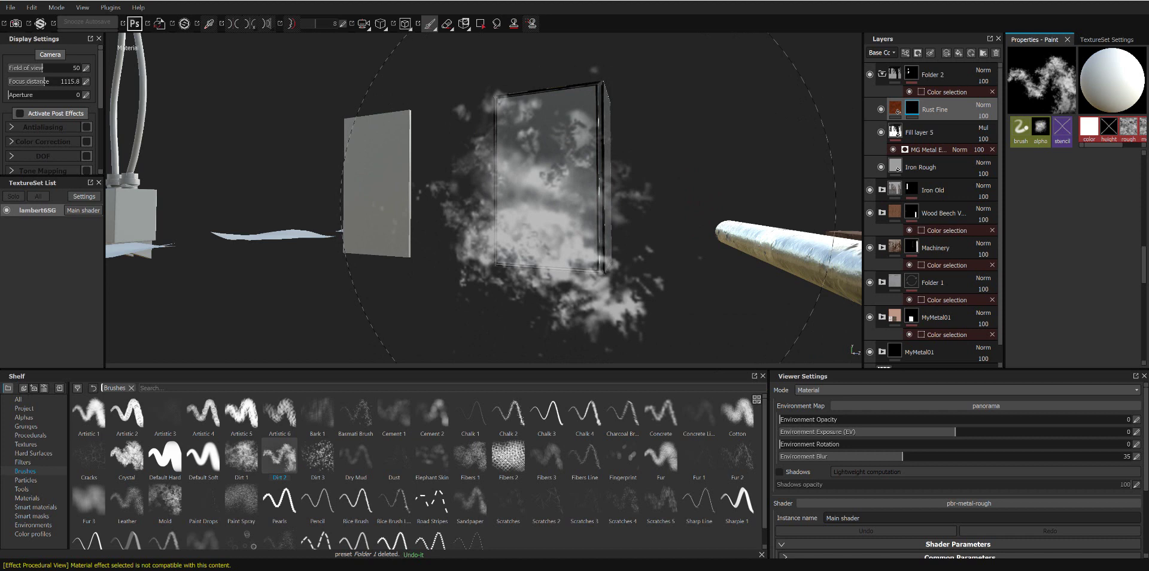
pyautogui.keyDown('ctrl'); pyautogui.moveTo(544, 212); pyautogui.dragTo(544, 212, button='right'); pyautogui.keyUp('ctrl')
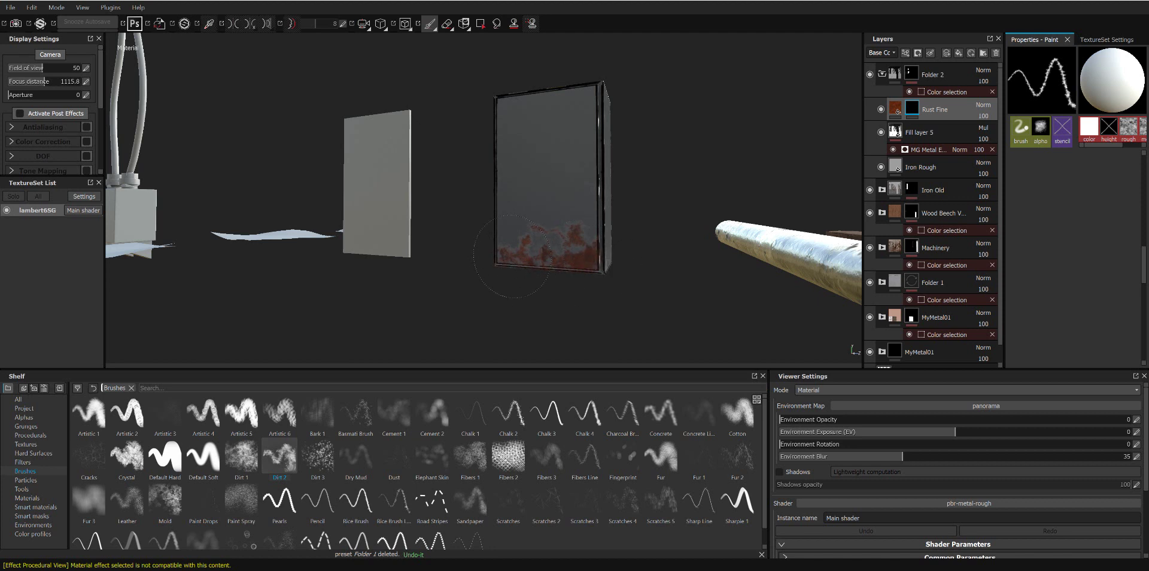
pyautogui.keyDown('alt'); pyautogui.moveTo(612, 229); pyautogui.dragTo(613, 265); pyautogui.keyUp('alt')
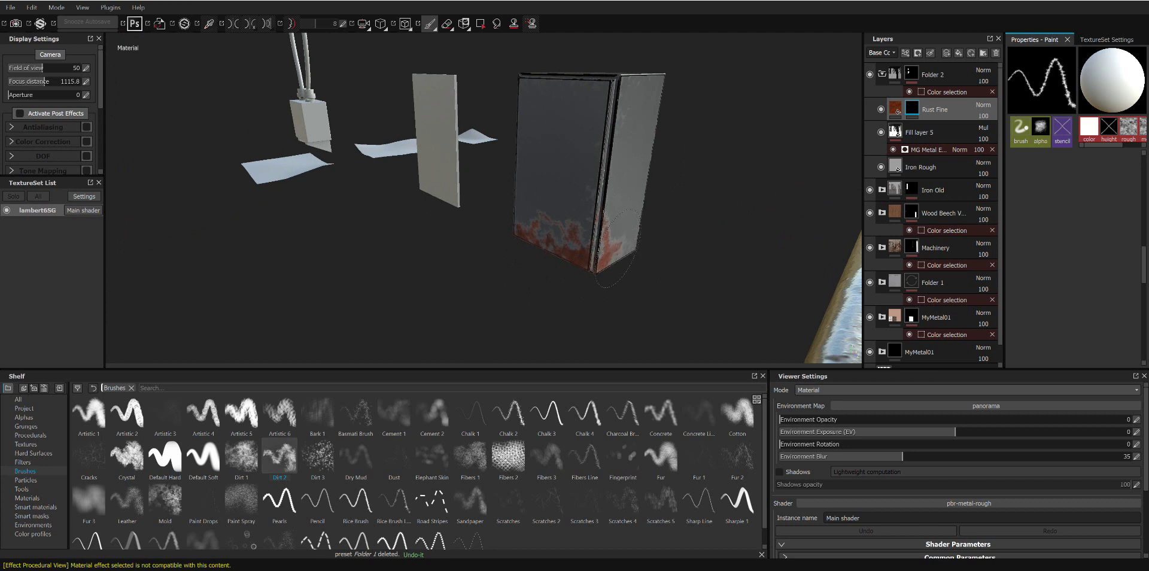
pyautogui.keyDown('alt'); pyautogui.moveTo(614, 237); pyautogui.dragTo(614, 236); pyautogui.keyUp('alt')
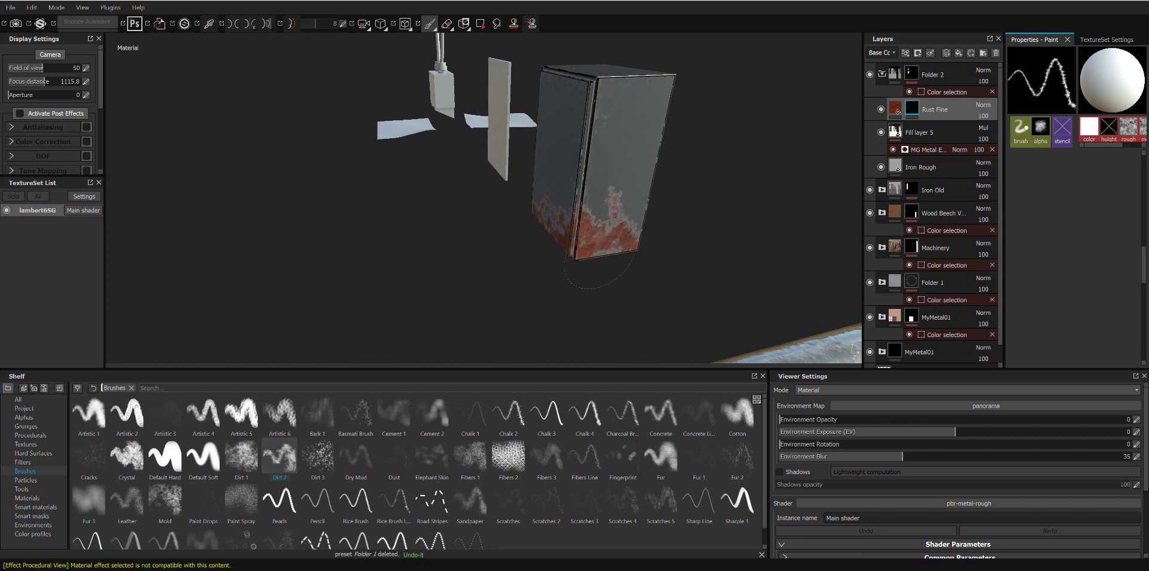
pyautogui.keyDown('alt'); pyautogui.moveTo(595, 254); pyautogui.dragTo(681, 259); pyautogui.keyUp('alt')
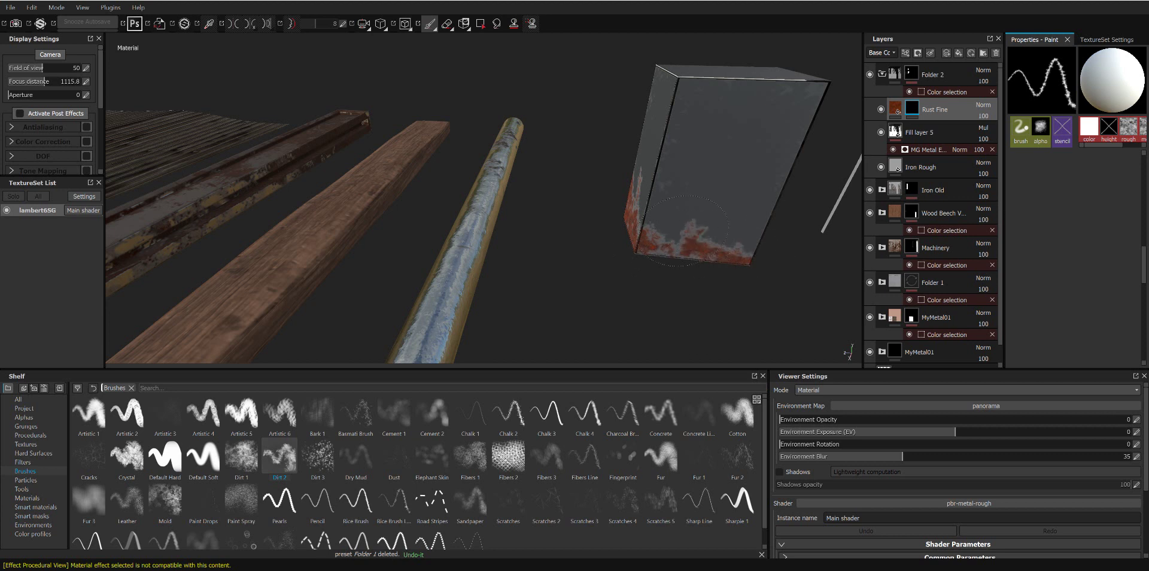
pyautogui.moveTo(688, 230)
pyautogui.keyDown('alt'); pyautogui.mouseDown()
pyautogui.moveTo(638, 234)
pyautogui.moveTo(655, 249)
pyautogui.moveTo(626, 271)
pyautogui.mouseUp(); pyautogui.keyUp('alt')
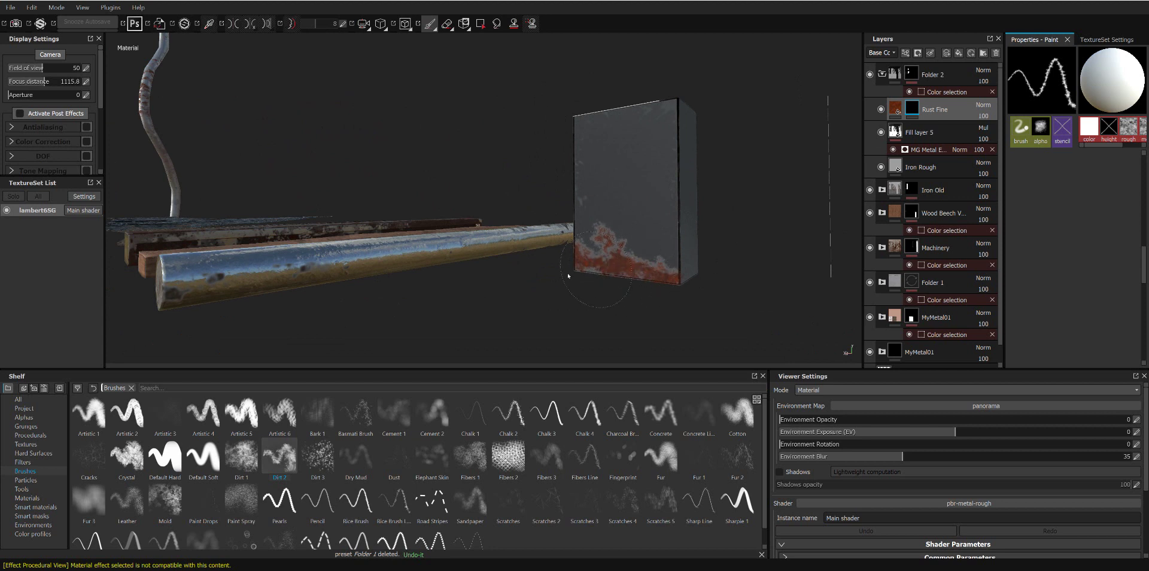
pyautogui.click(896, 109)
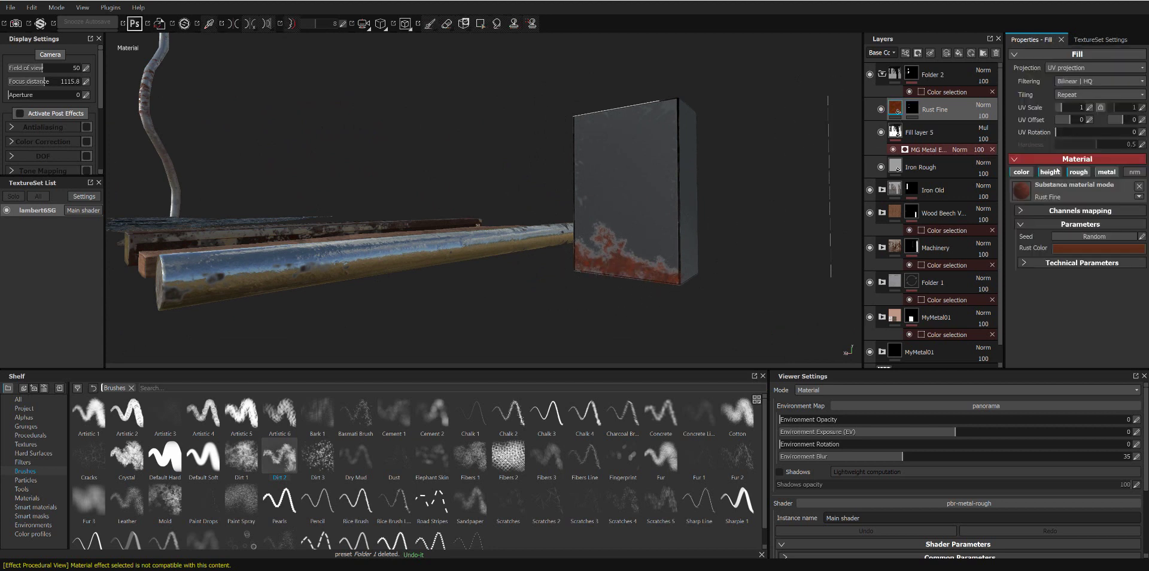
# Step: Toggle the Rust Fine fill's metallic channel off and back on, checking the cabinet
pyautogui.click(1104, 172)
pyautogui.moveTo(688, 227)
pyautogui.keyDown('alt'); pyautogui.mouseDown()
pyautogui.moveTo(583, 220)
pyautogui.moveTo(1110, 240)
pyautogui.moveTo(1082, 146)
pyautogui.mouseUp(); pyautogui.keyUp('alt')
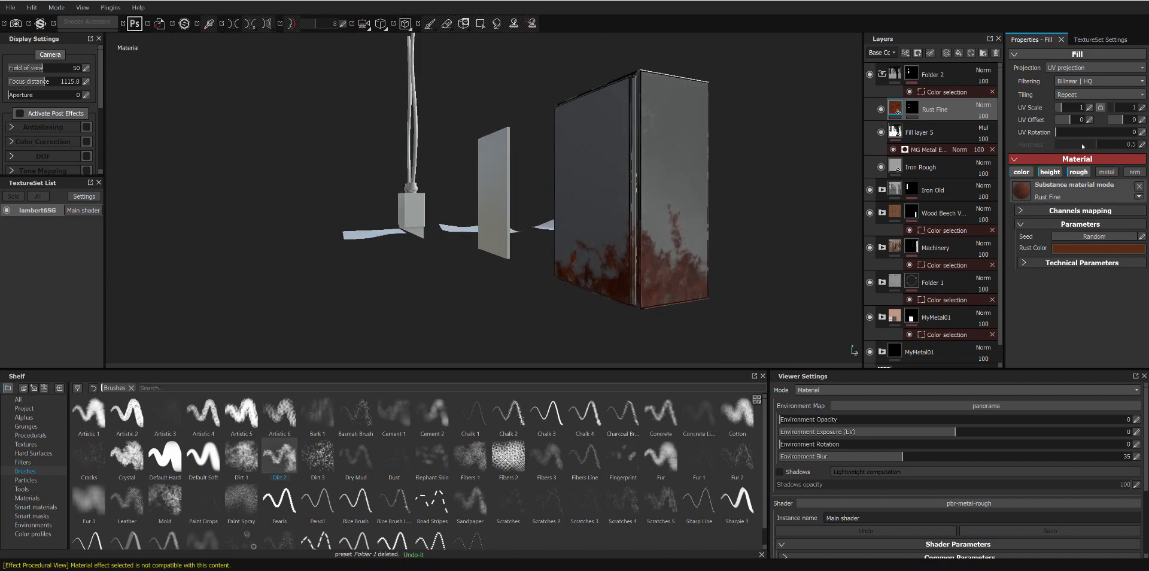
pyautogui.click(1106, 173)
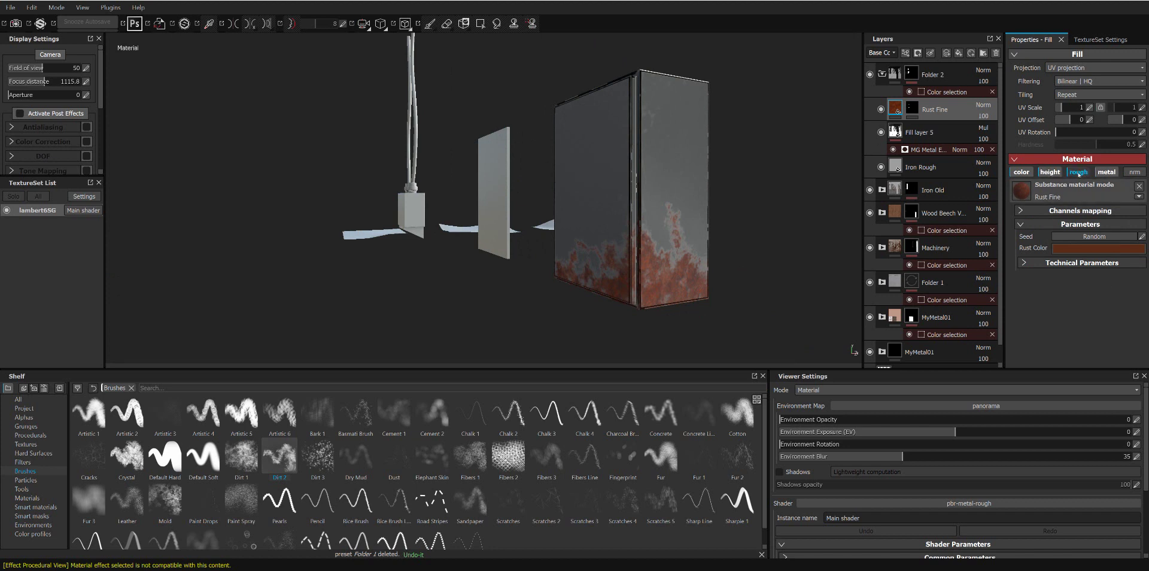
# Step: Show the Metallic channel and try Passthrough and Divide blending on Rust Fine
pyautogui.click(886, 52)
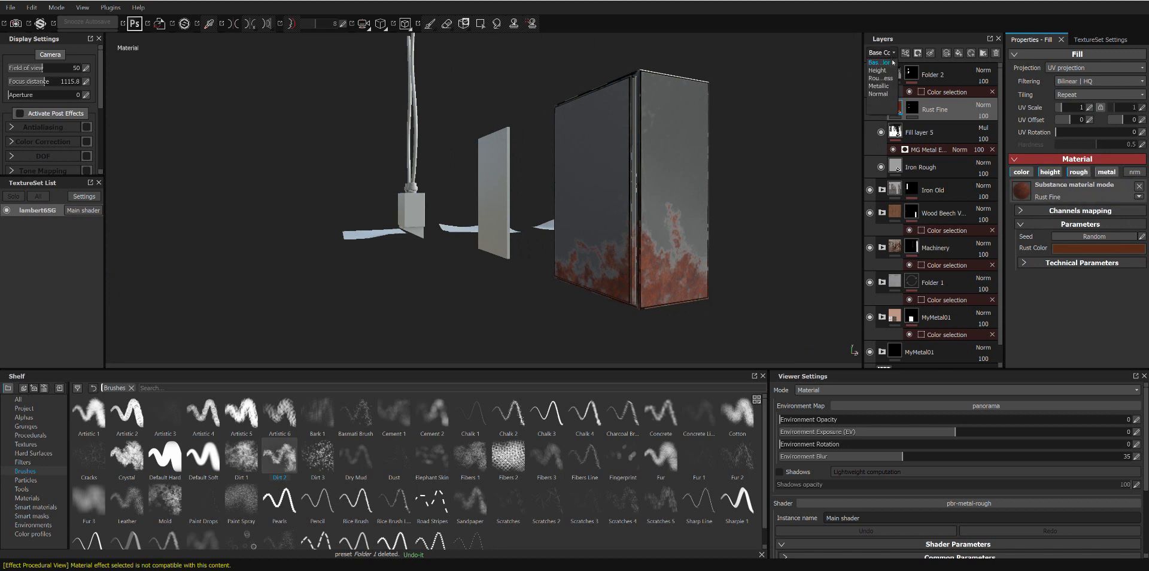
pyautogui.click(984, 106)
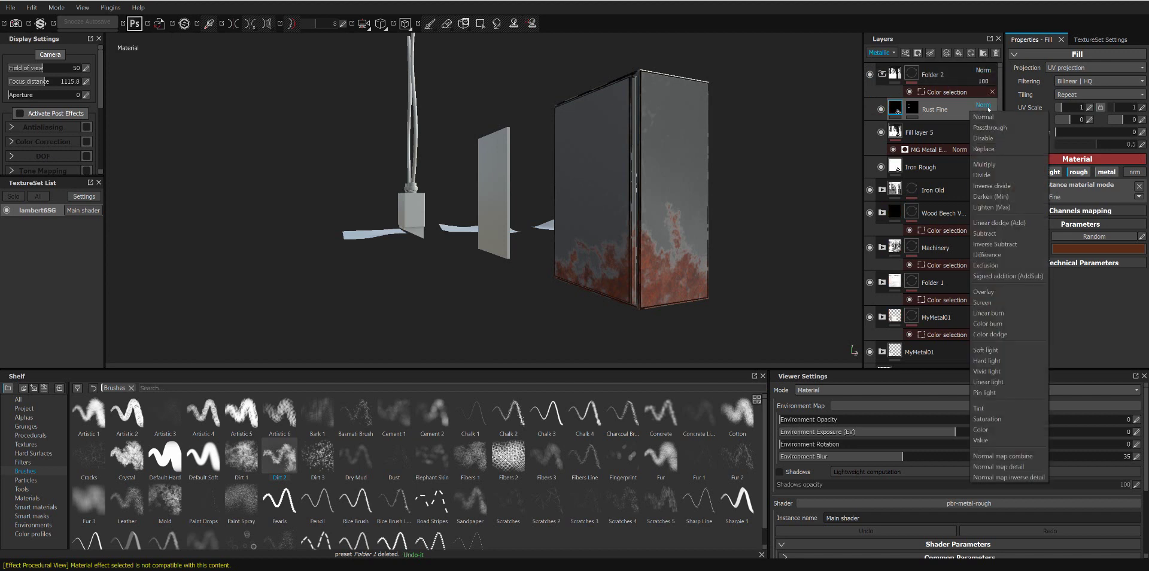
pyautogui.click(1011, 128)
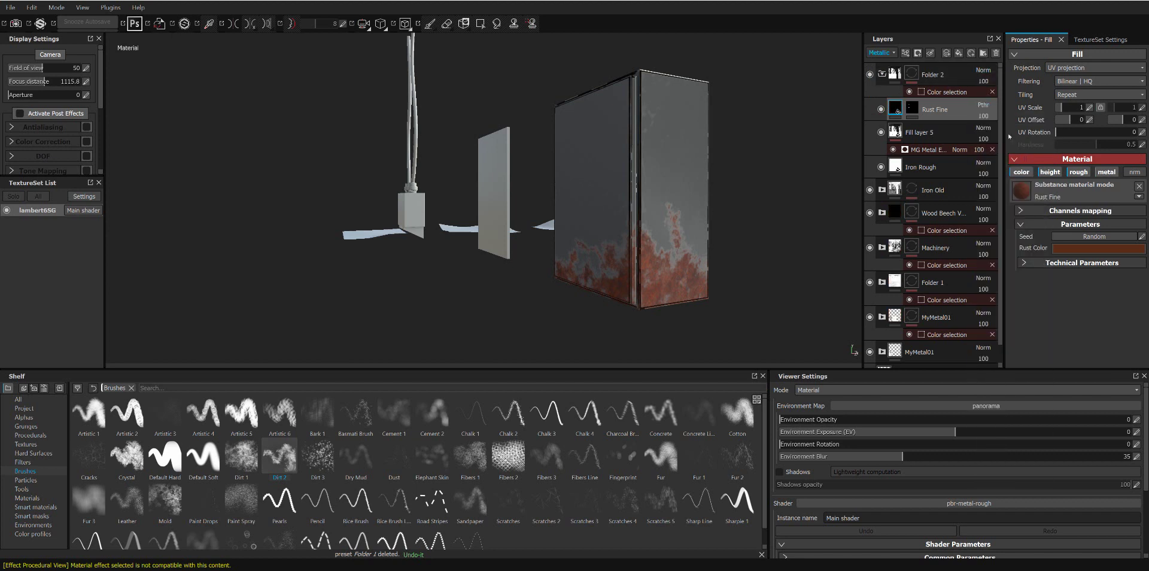
pyautogui.click(985, 106)
pyautogui.click(982, 174)
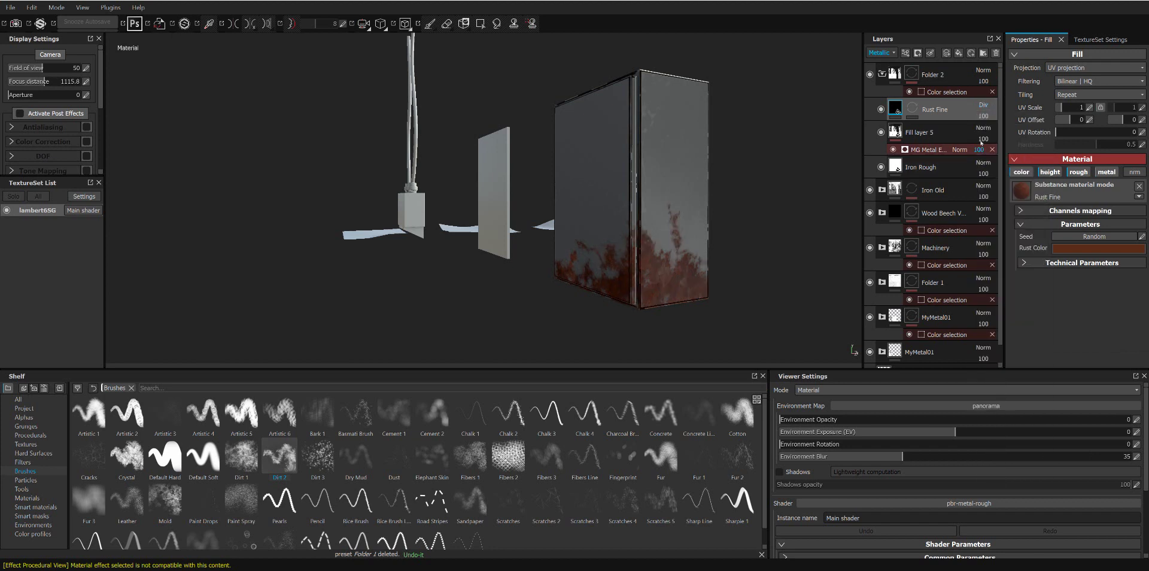
pyautogui.moveTo(538, 179)
pyautogui.keyDown('alt'); pyautogui.mouseDown()
pyautogui.moveTo(637, 117)
pyautogui.moveTo(490, 198)
pyautogui.moveTo(807, 166)
pyautogui.moveTo(718, 150)
pyautogui.mouseUp(); pyautogui.keyUp('alt')
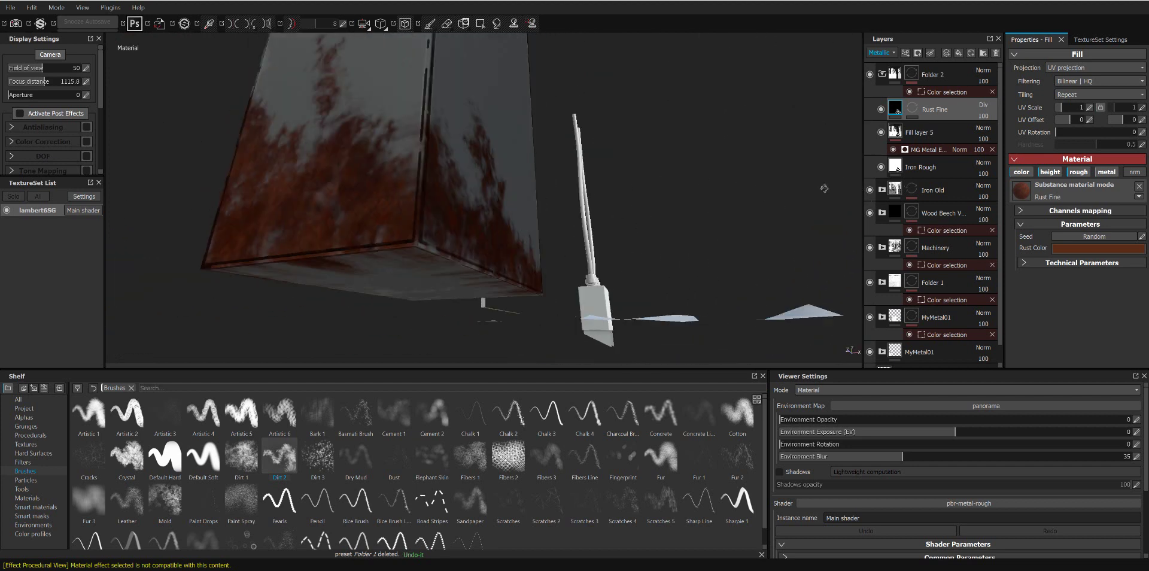
pyautogui.moveTo(718, 149)
pyautogui.keyDown('shift'); pyautogui.mouseDown(button='right')
pyautogui.moveTo(628, 140)
pyautogui.moveTo(702, 147)
pyautogui.moveTo(668, 147)
pyautogui.mouseUp(button='right'); pyautogui.keyUp('shift')
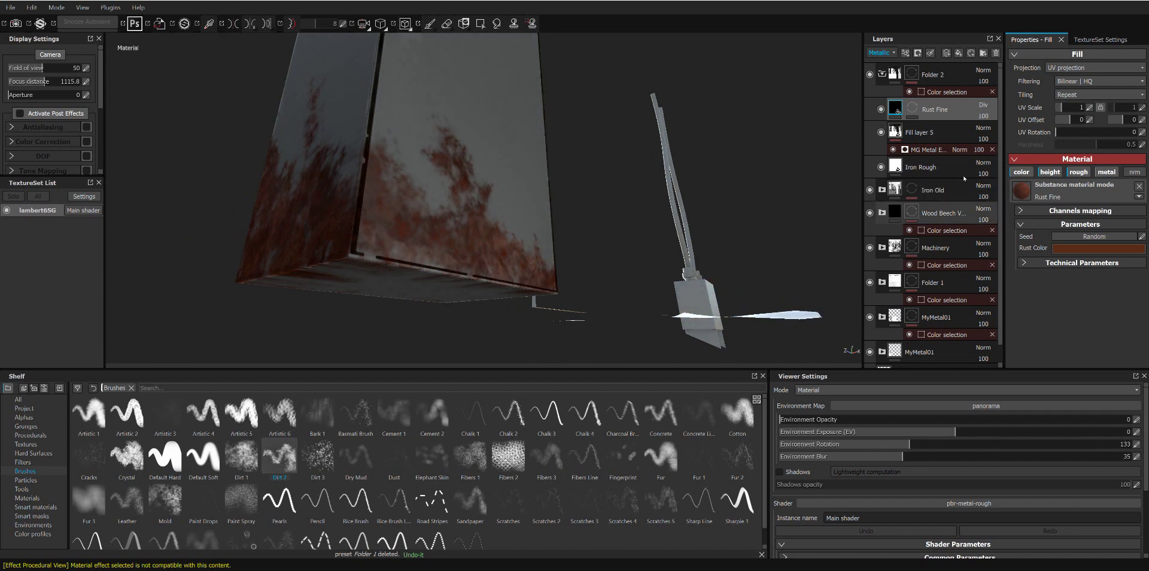
# Step: Try Inverse divide and Subtract blending, rotate the lighting, then return Rust Fine to Normal
pyautogui.click(983, 106)
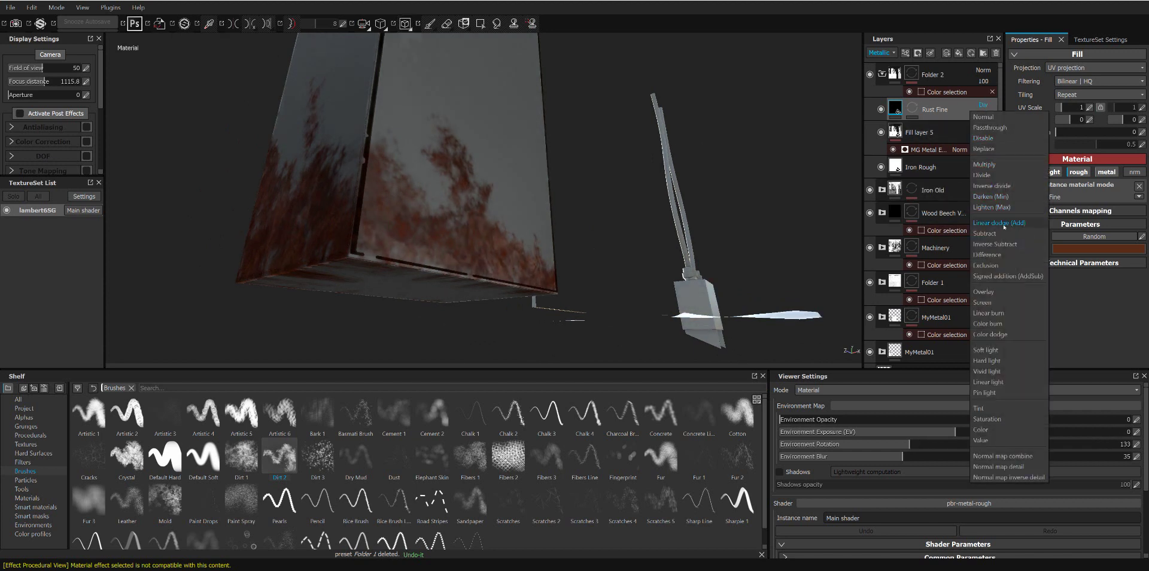
pyautogui.click(1012, 189)
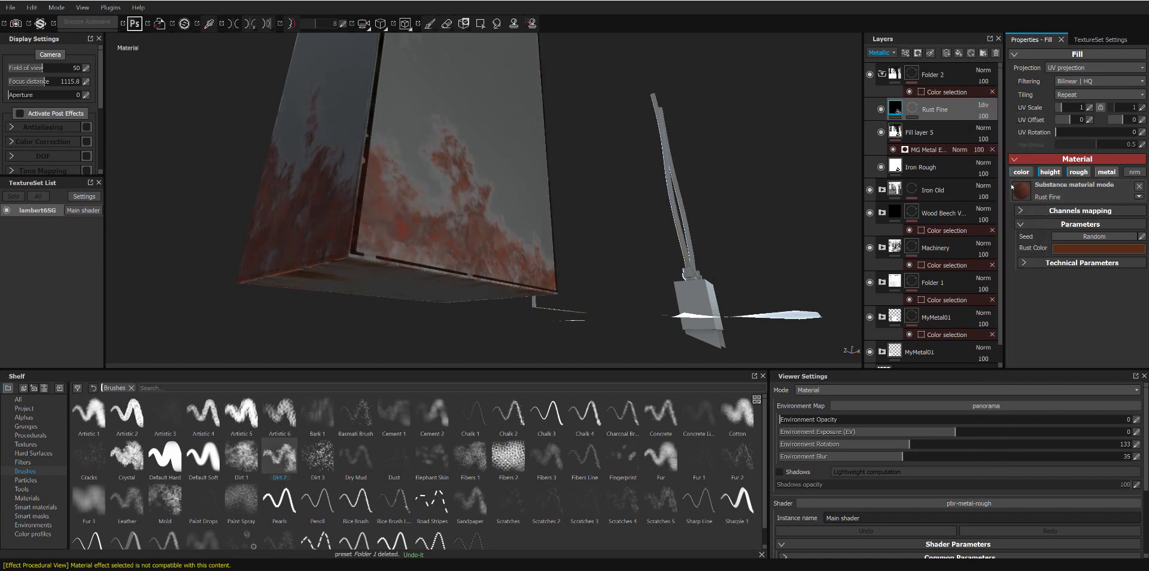
pyautogui.click(983, 105)
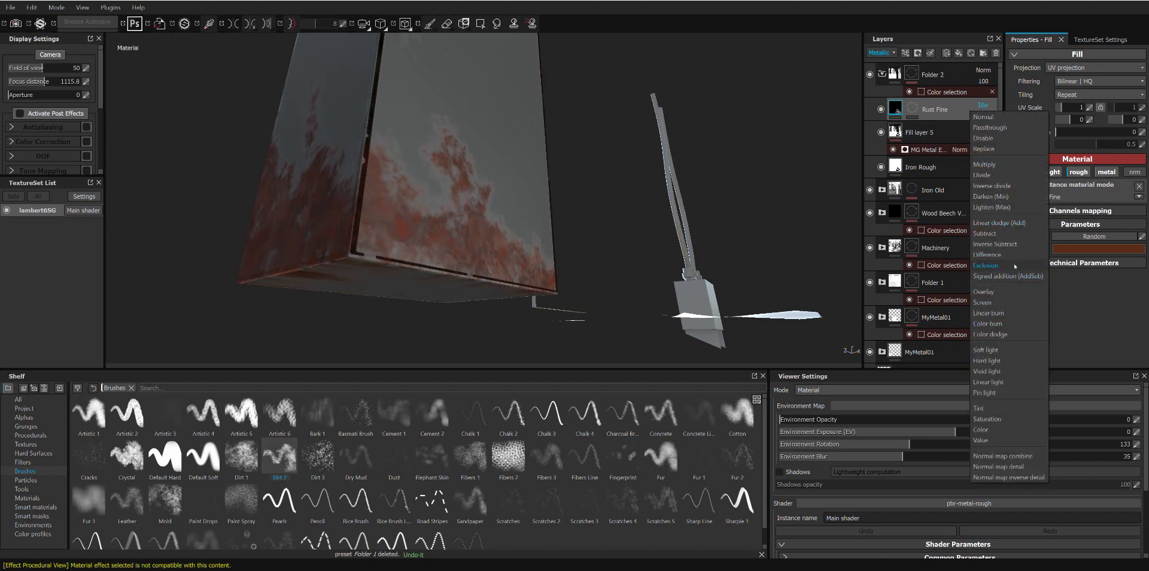
pyautogui.click(1016, 233)
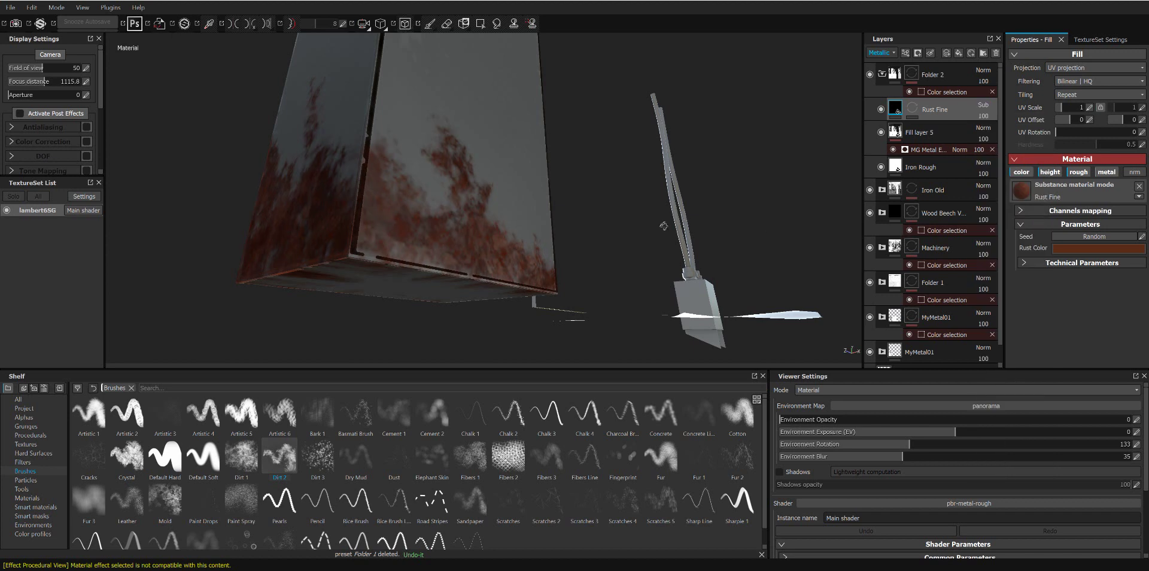
pyautogui.keyDown('alt'); pyautogui.moveTo(663, 226); pyautogui.dragTo(654, 238); pyautogui.keyUp('alt')
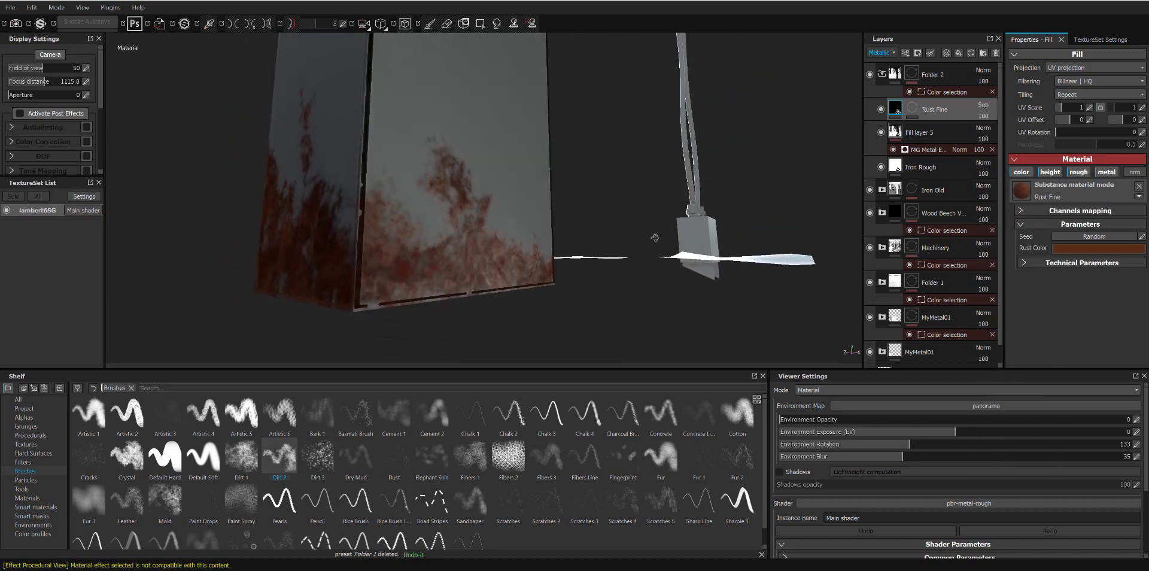
pyautogui.moveTo(655, 237)
pyautogui.keyDown('shift'); pyautogui.mouseDown(button='right')
pyautogui.moveTo(662, 179)
pyautogui.moveTo(643, 178)
pyautogui.moveTo(916, 122)
pyautogui.mouseUp(button='right'); pyautogui.keyUp('shift')
pyautogui.click(982, 105)
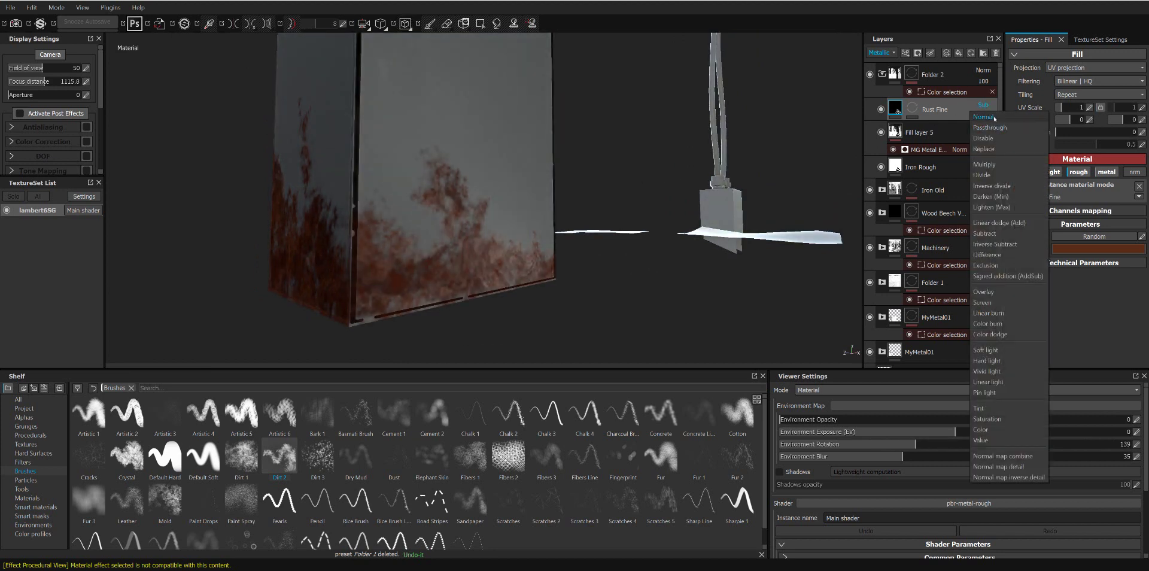
pyautogui.click(983, 117)
pyautogui.moveTo(744, 174)
pyautogui.keyDown('alt'); pyautogui.mouseDown()
pyautogui.moveTo(733, 239)
pyautogui.moveTo(758, 190)
pyautogui.mouseUp(); pyautogui.keyUp('alt')
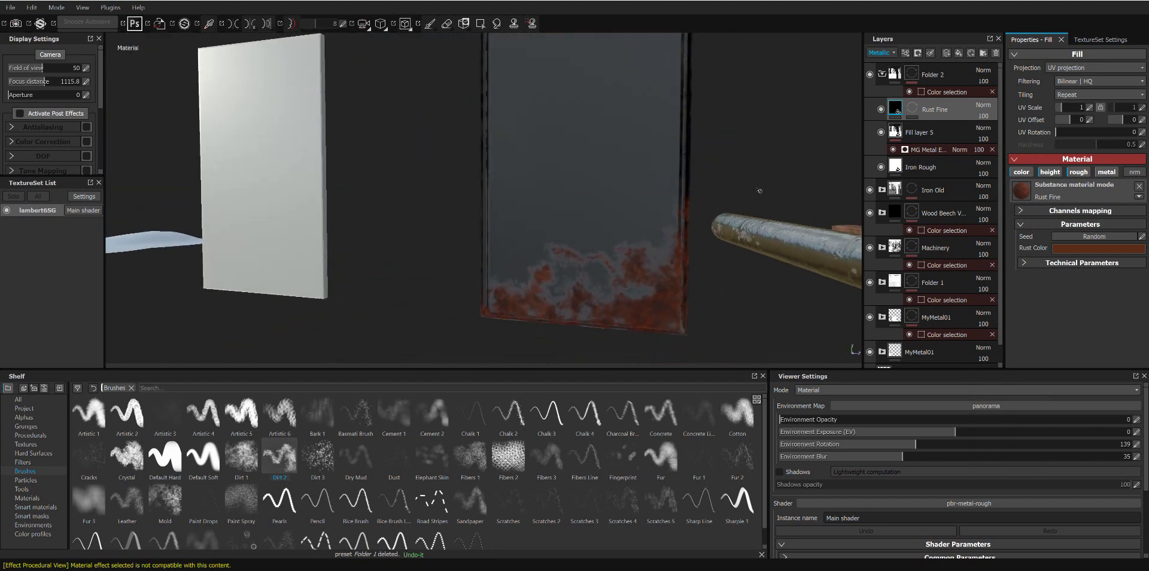
# Step: Try Screen and Overlay blending, rotate the environment to 306, and settle back on Normal
pyautogui.click(982, 108)
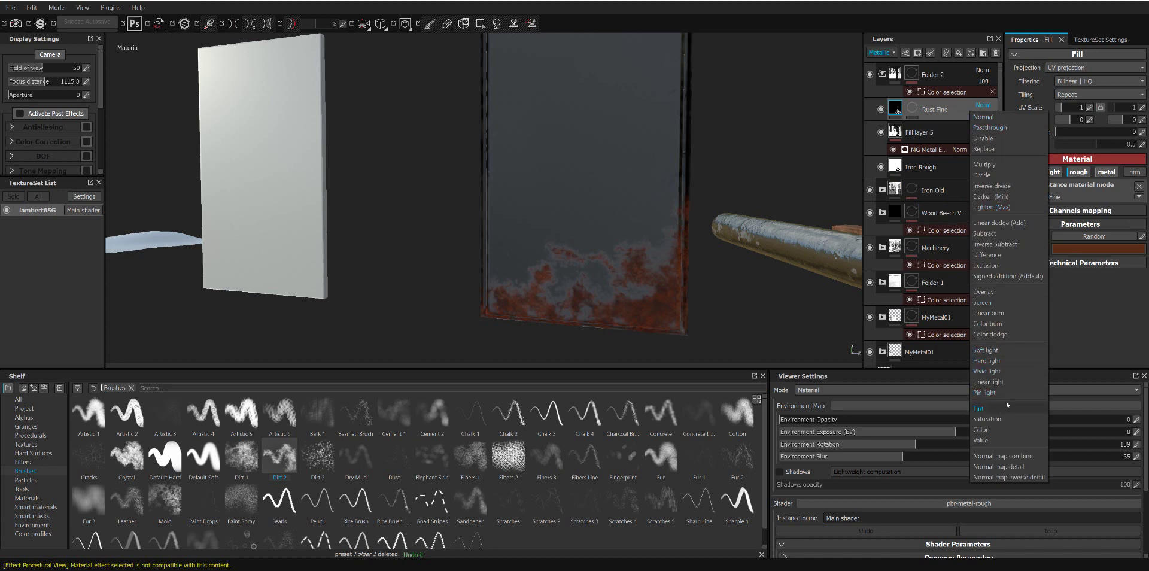
pyautogui.click(1015, 304)
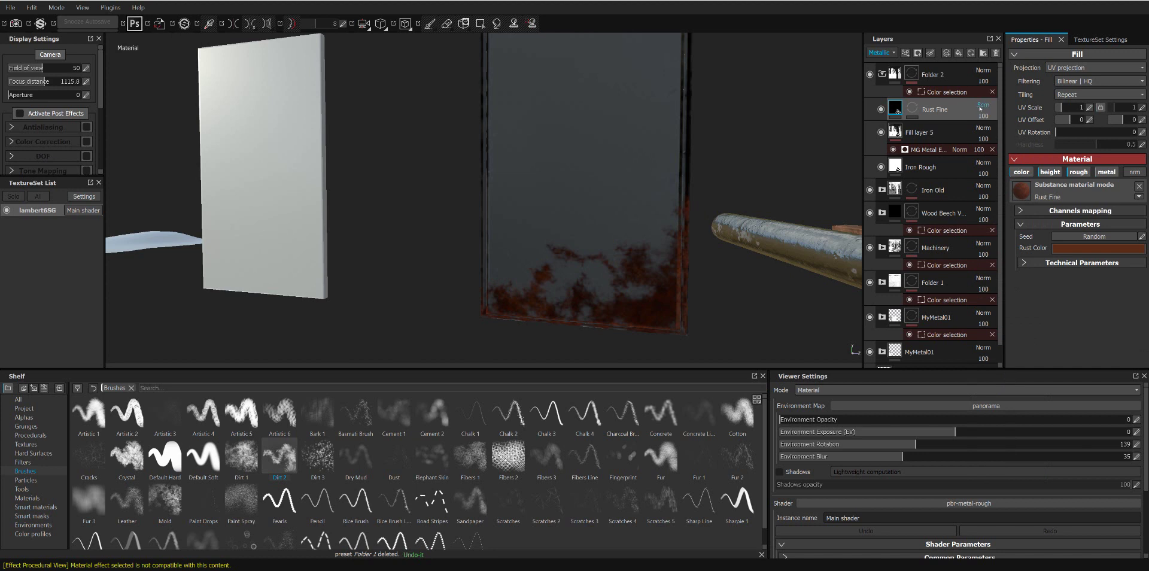
pyautogui.click(981, 108)
pyautogui.click(983, 291)
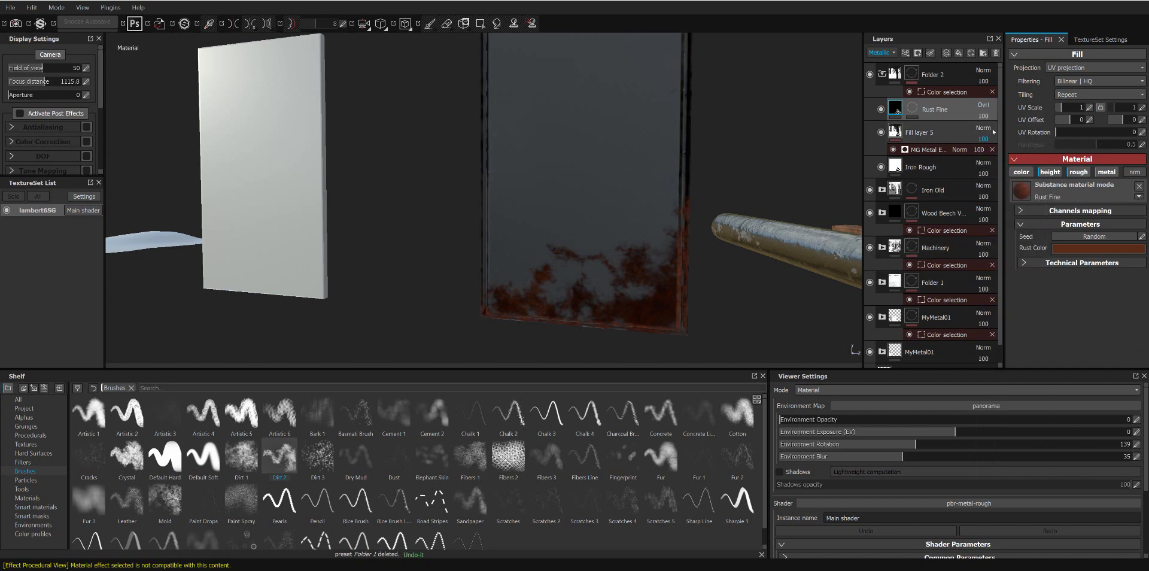
pyautogui.keyDown('shift'); pyautogui.moveTo(704, 225); pyautogui.dragTo(641, 208, button='right'); pyautogui.keyUp('shift')
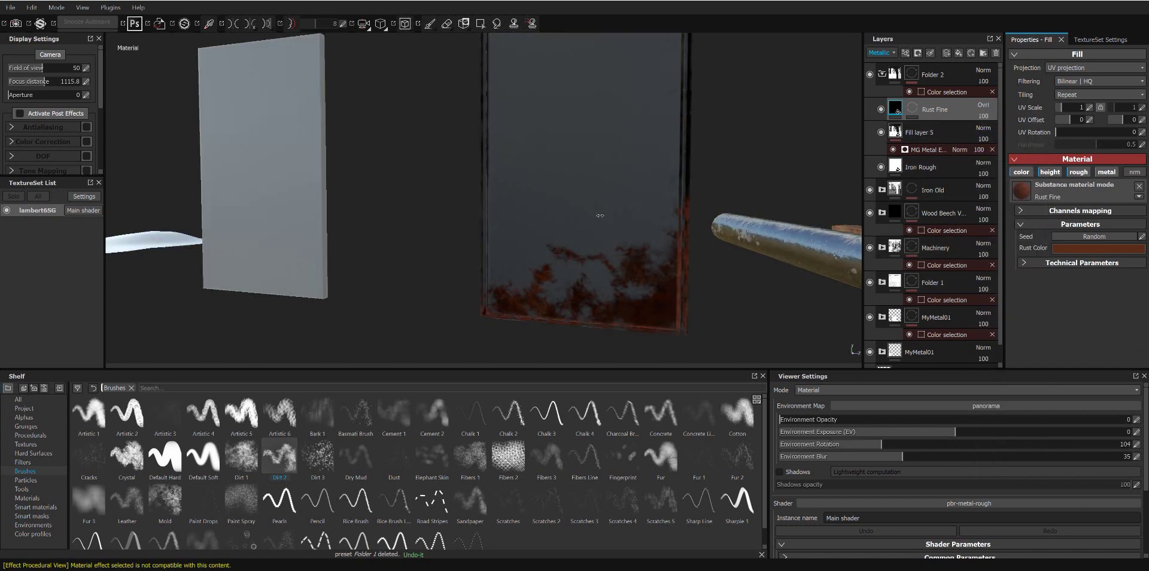
pyautogui.moveTo(641, 207)
pyautogui.keyDown('alt'); pyautogui.mouseDown()
pyautogui.moveTo(658, 217)
pyautogui.moveTo(973, 102)
pyautogui.mouseUp(); pyautogui.keyUp('alt')
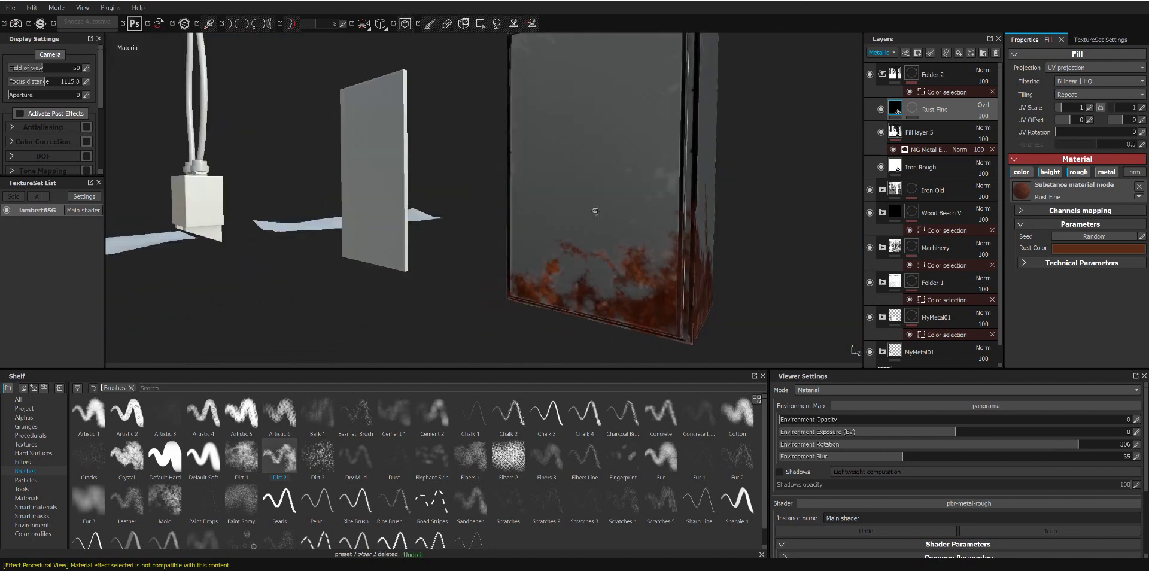
pyautogui.click(983, 104)
pyautogui.click(981, 114)
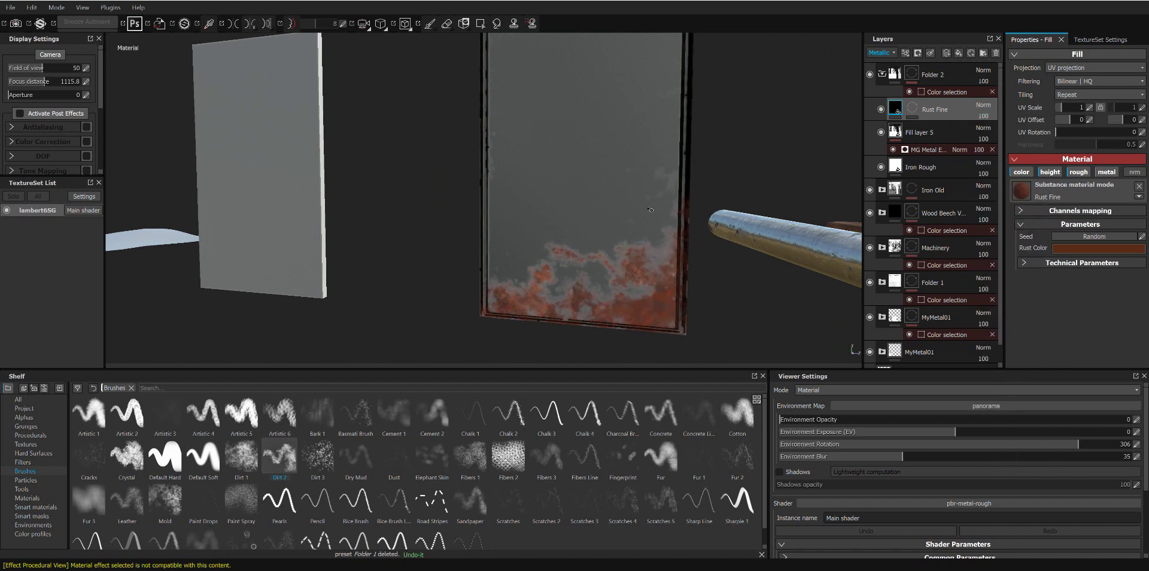
pyautogui.scroll(-3, 685, 183)
pyautogui.scroll(-3, 686, 183)
pyautogui.keyDown('alt'); pyautogui.moveTo(686, 183); pyautogui.dragTo(768, 196); pyautogui.keyUp('alt')
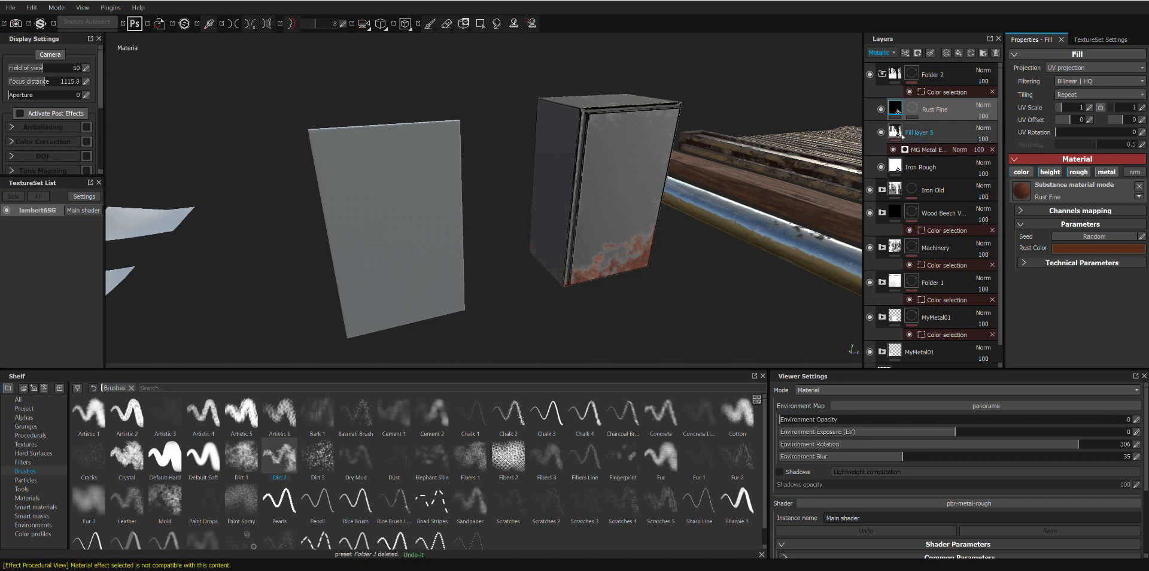
# Step: Select the Rust Fine layer and target its black mask for painting
pyautogui.click(902, 128)
pyautogui.click(927, 110)
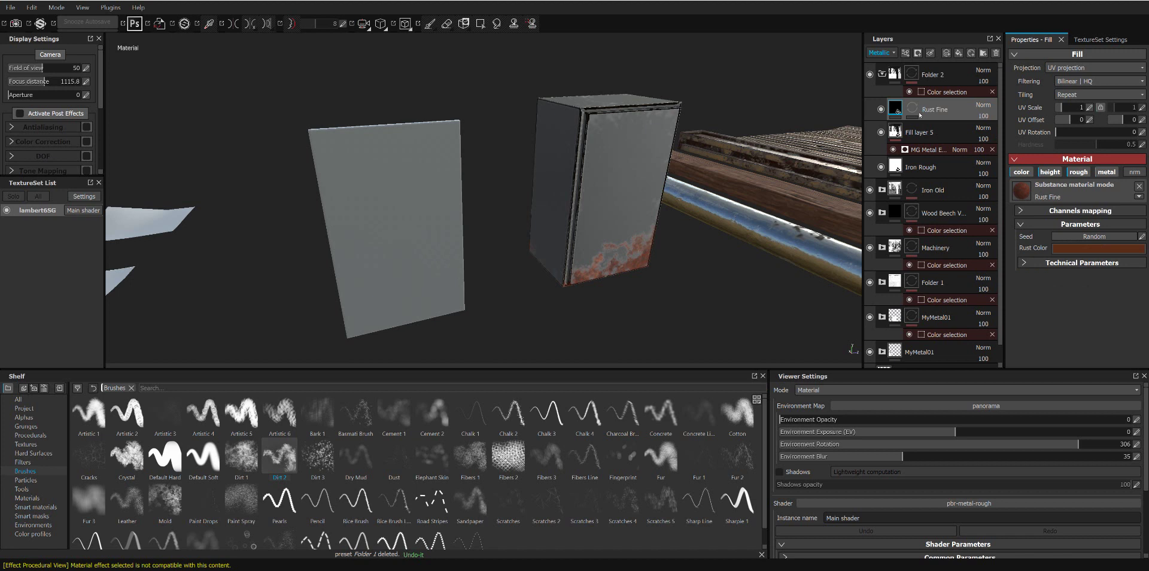
pyautogui.click(912, 112)
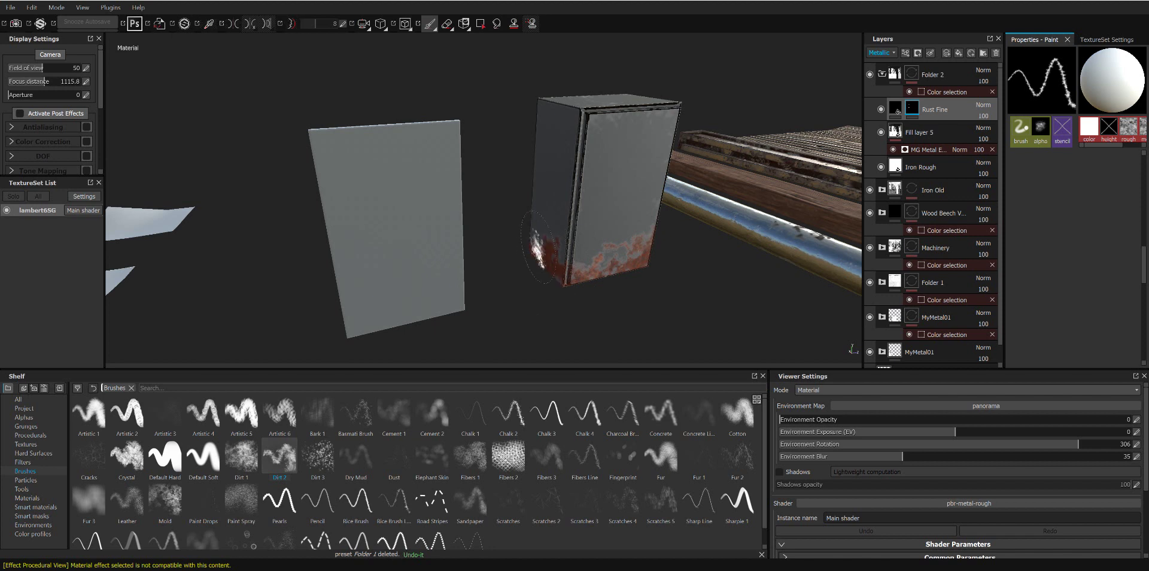
# Step: Paint rust onto the cabinet's left side, lower front and along its edge with an enlarged brush
pyautogui.moveTo(547, 239)
pyautogui.mouseDown()
pyautogui.moveTo(598, 203)
pyautogui.moveTo(586, 218)
pyautogui.moveTo(658, 215)
pyautogui.mouseUp()
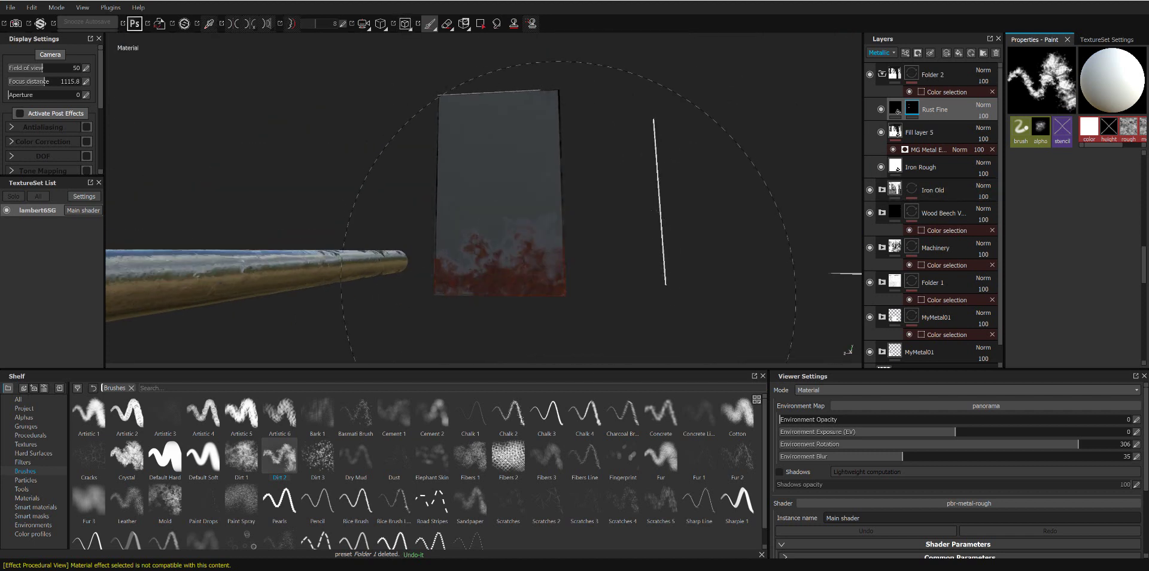
pyautogui.keyDown('alt'); pyautogui.moveTo(564, 293); pyautogui.dragTo(688, 293); pyautogui.keyUp('alt')
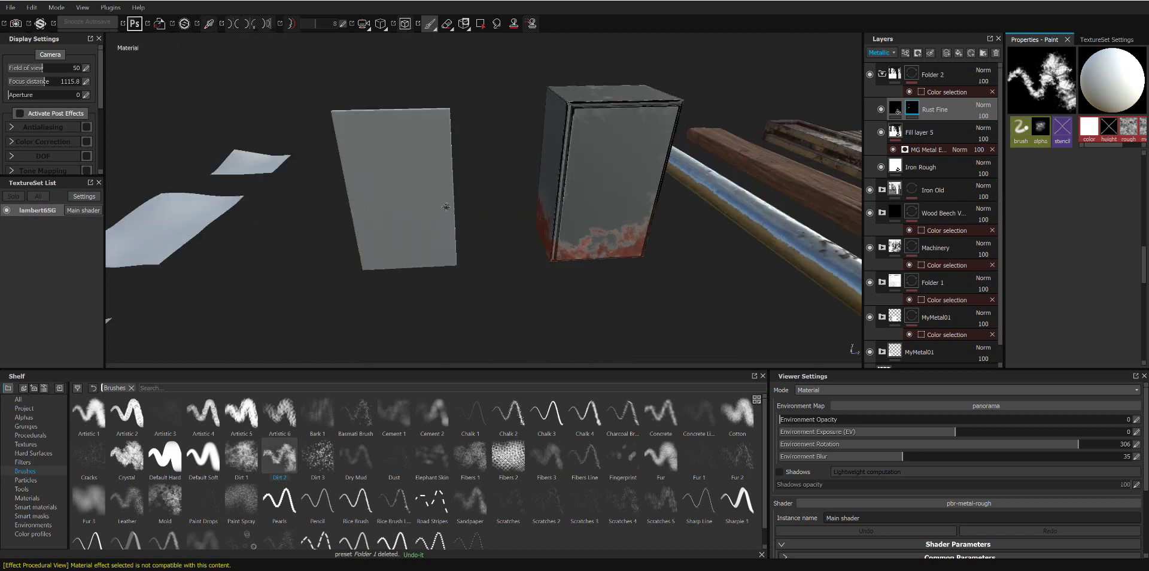
pyautogui.click(555, 213)
pyautogui.moveTo(574, 239)
pyautogui.keyDown('alt'); pyautogui.mouseDown()
pyautogui.moveTo(554, 213)
pyautogui.moveTo(775, 245)
pyautogui.moveTo(655, 78)
pyautogui.moveTo(640, 191)
pyautogui.mouseUp(); pyautogui.keyUp('alt')
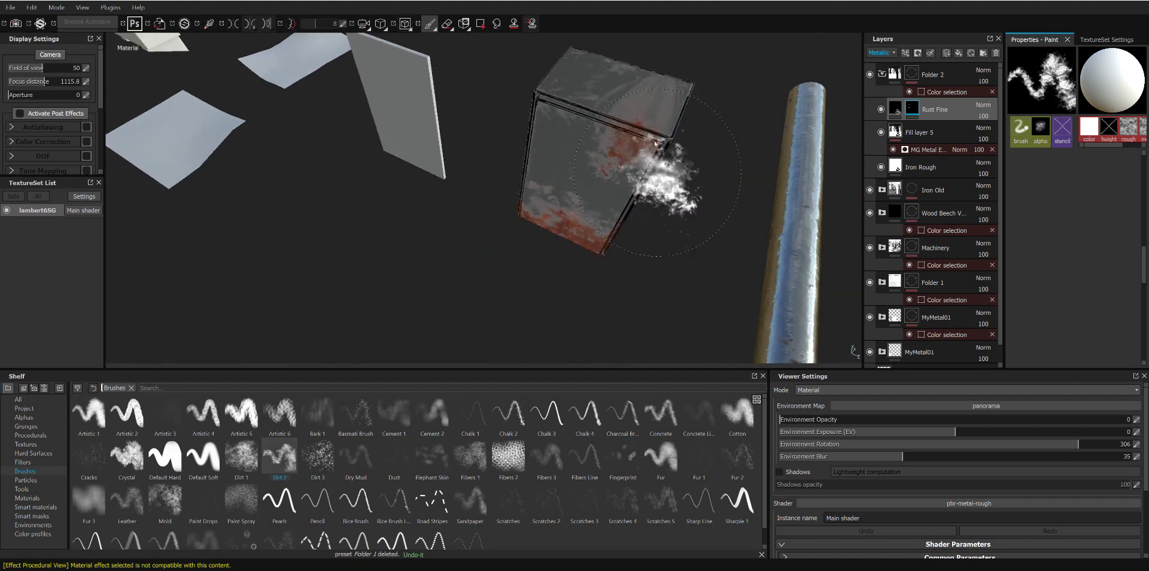
pyautogui.keyDown('ctrl'); pyautogui.moveTo(639, 191); pyautogui.dragTo(706, 190, button='right'); pyautogui.keyUp('ctrl')
pyautogui.click(640, 190)
pyautogui.moveTo(640, 190)
pyautogui.keyDown('alt'); pyautogui.mouseDown()
pyautogui.moveTo(647, 125)
pyautogui.moveTo(658, 240)
pyautogui.mouseUp(); pyautogui.keyUp('alt')
# Step: Add rust near the cabinet's bottom and over the front panel with a larger brush
pyautogui.click(659, 299)
pyautogui.moveTo(658, 300)
pyautogui.keyDown('alt'); pyautogui.mouseDown()
pyautogui.moveTo(528, 179)
pyautogui.moveTo(811, 168)
pyautogui.mouseUp(); pyautogui.keyUp('alt')
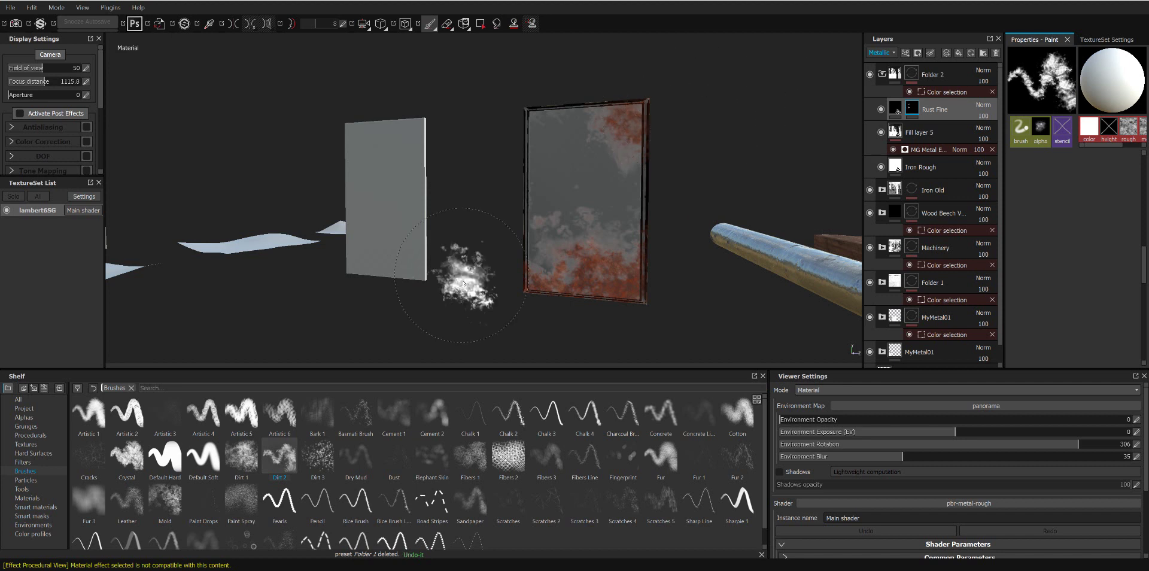
pyautogui.keyDown('ctrl'); pyautogui.moveTo(608, 198); pyautogui.dragTo(754, 197, button='right'); pyautogui.keyUp('ctrl')
pyautogui.moveTo(590, 223)
pyautogui.mouseDown()
pyautogui.moveTo(567, 244)
pyautogui.moveTo(656, 220)
pyautogui.mouseUp()
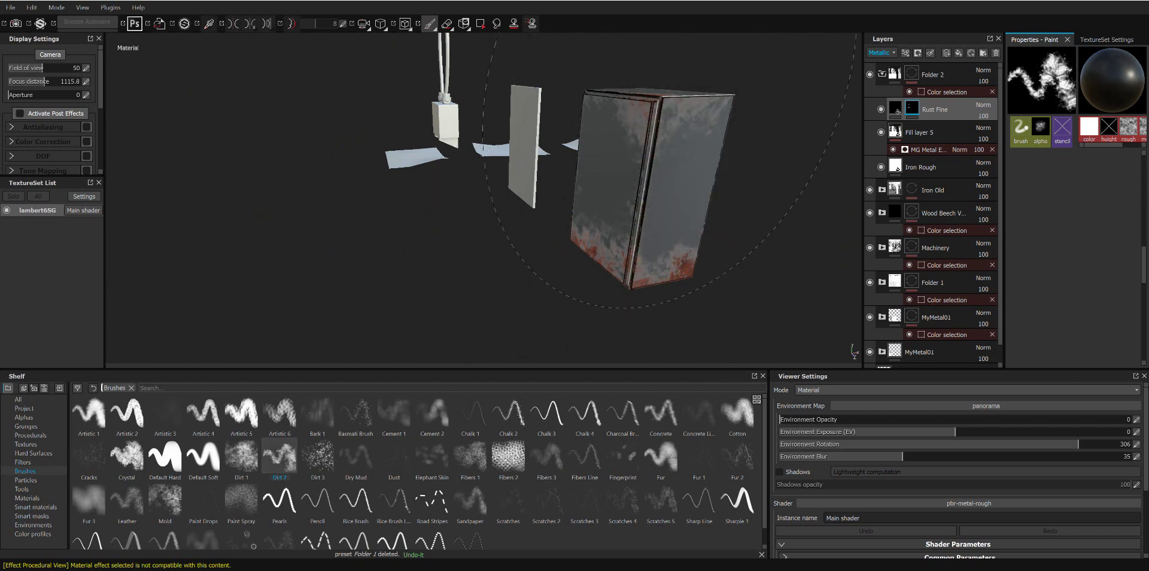
pyautogui.moveTo(665, 174)
pyautogui.keyDown('alt'); pyautogui.mouseDown()
pyautogui.moveTo(625, 199)
pyautogui.moveTo(674, 223)
pyautogui.mouseUp(); pyautogui.keyUp('alt')
pyautogui.moveTo(541, 197)
pyautogui.keyDown('alt'); pyautogui.mouseDown()
pyautogui.moveTo(520, 191)
pyautogui.moveTo(560, 197)
pyautogui.moveTo(487, 231)
pyautogui.moveTo(614, 205)
pyautogui.moveTo(551, 229)
pyautogui.mouseUp(); pyautogui.keyUp('alt')
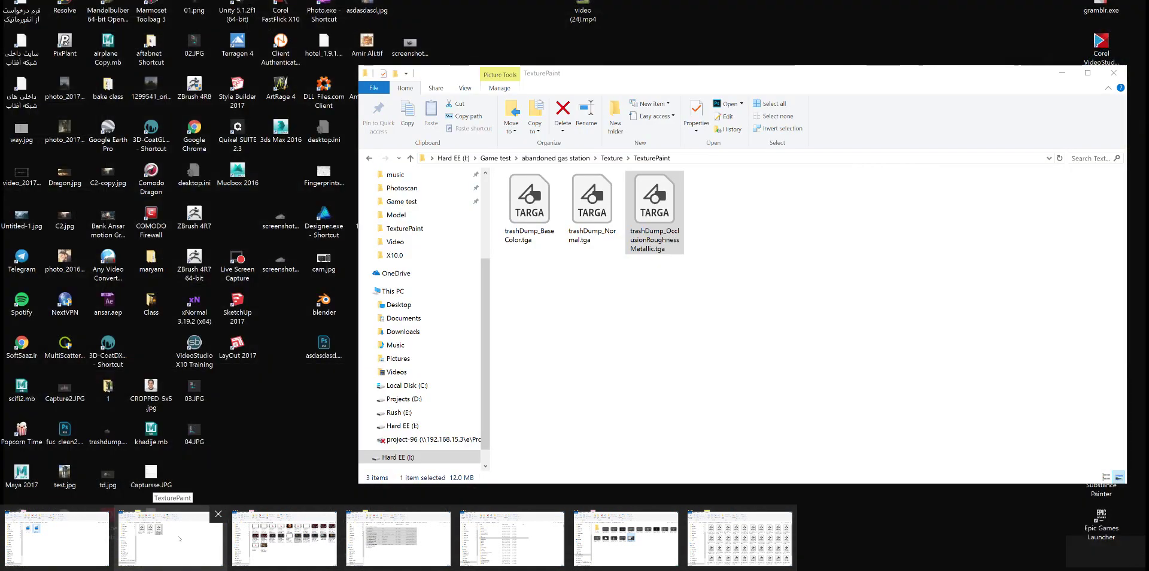
# Step: Browse the Texture folder's ref images, then go back and jump to the abandoned gas station folder
pyautogui.click(179, 538)
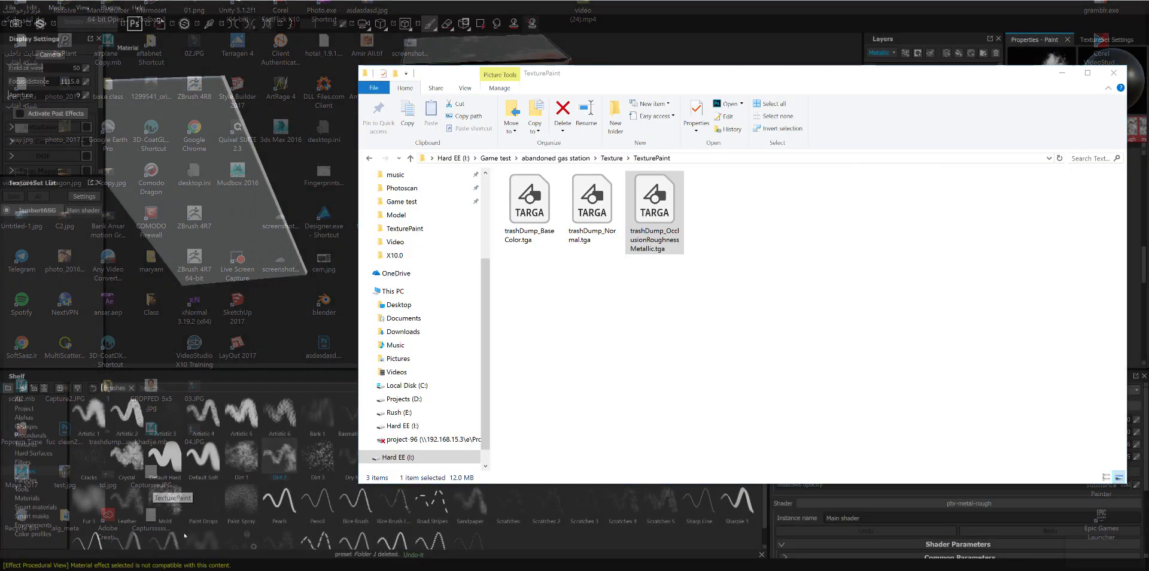
pyautogui.click(612, 158)
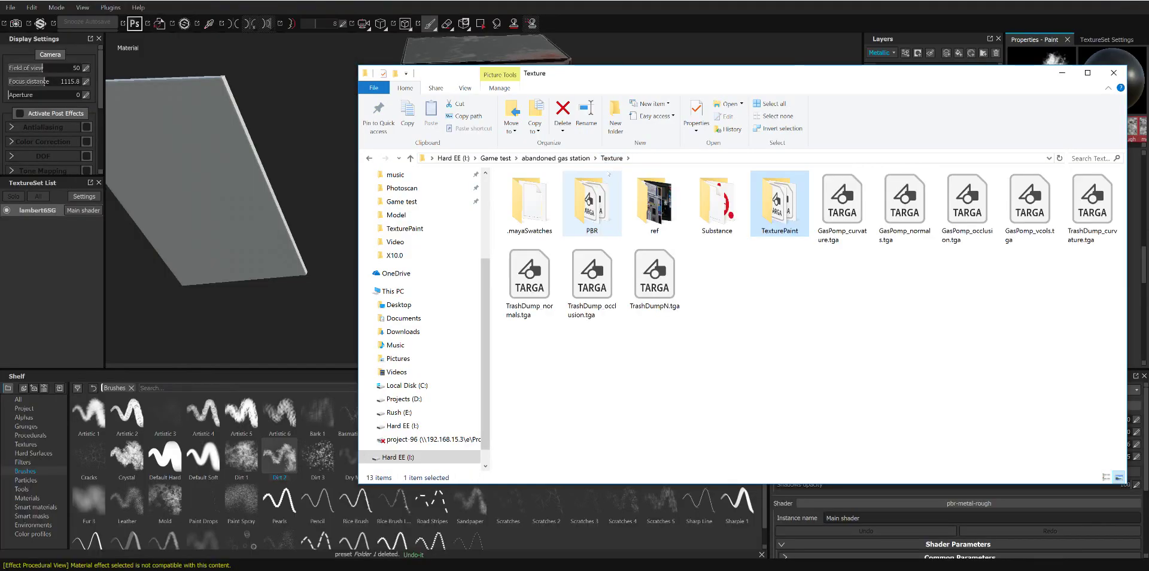
pyautogui.doubleClick(655, 203)
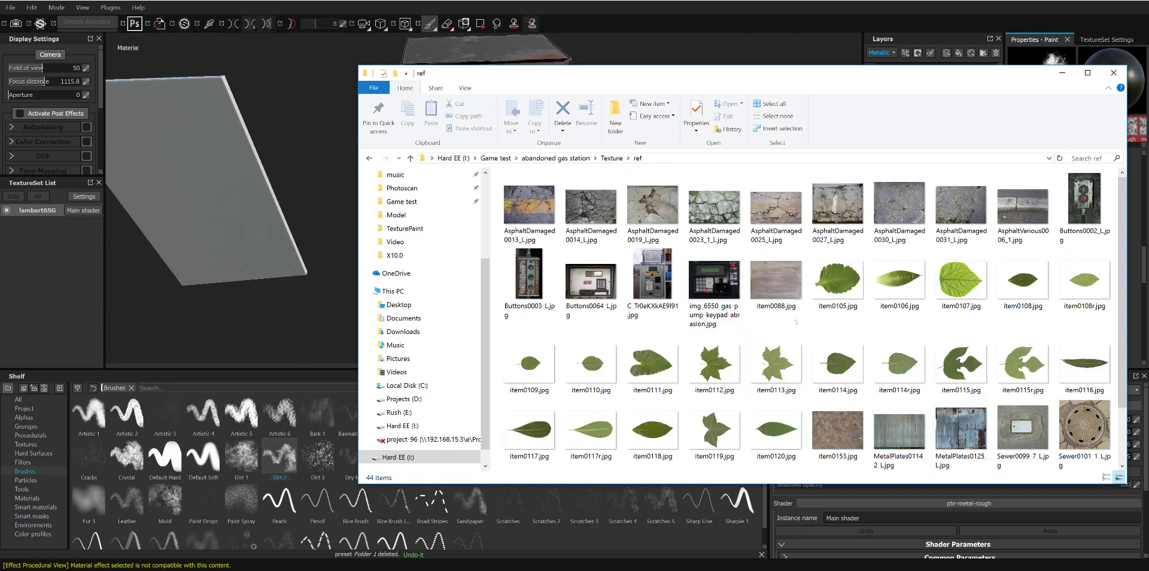
pyautogui.scroll(-2, 796, 321)
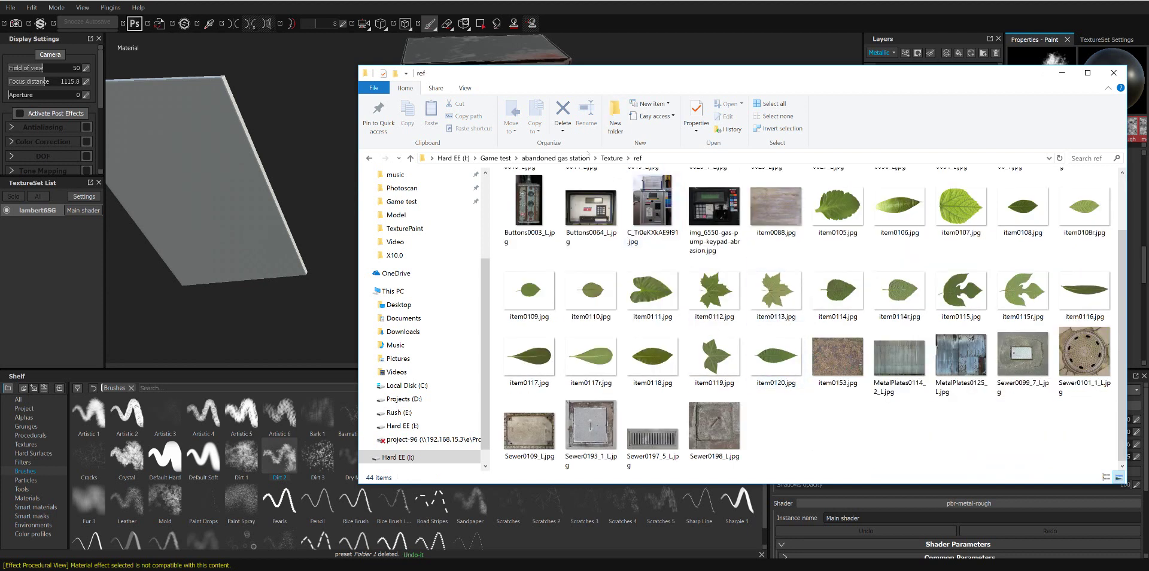
pyautogui.hotkey('alt', 'Left')
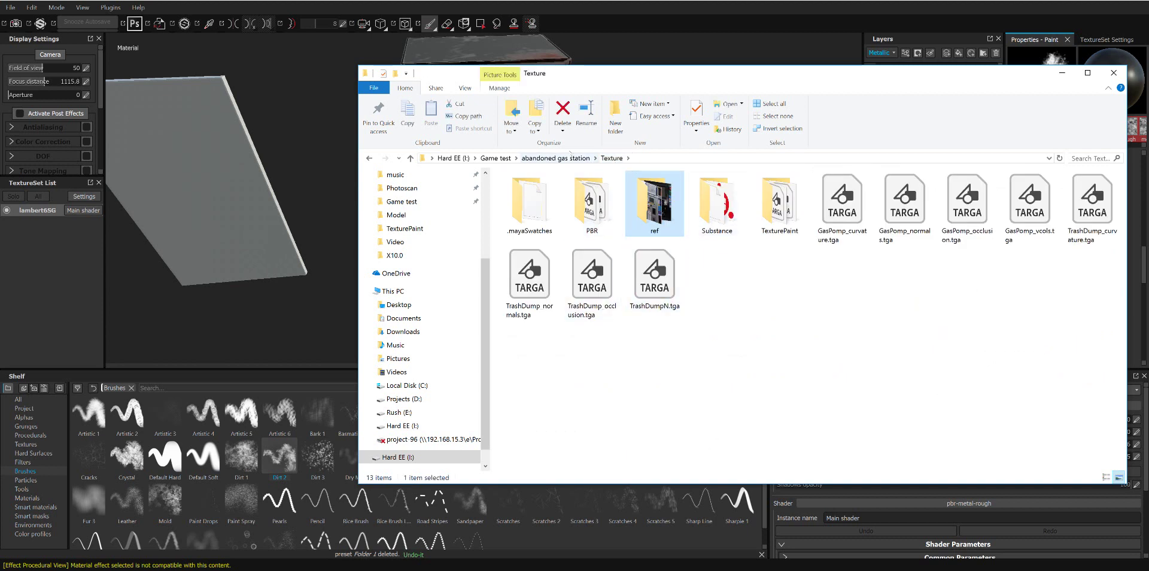
pyautogui.click(556, 158)
pyautogui.doubleClick(526, 219)
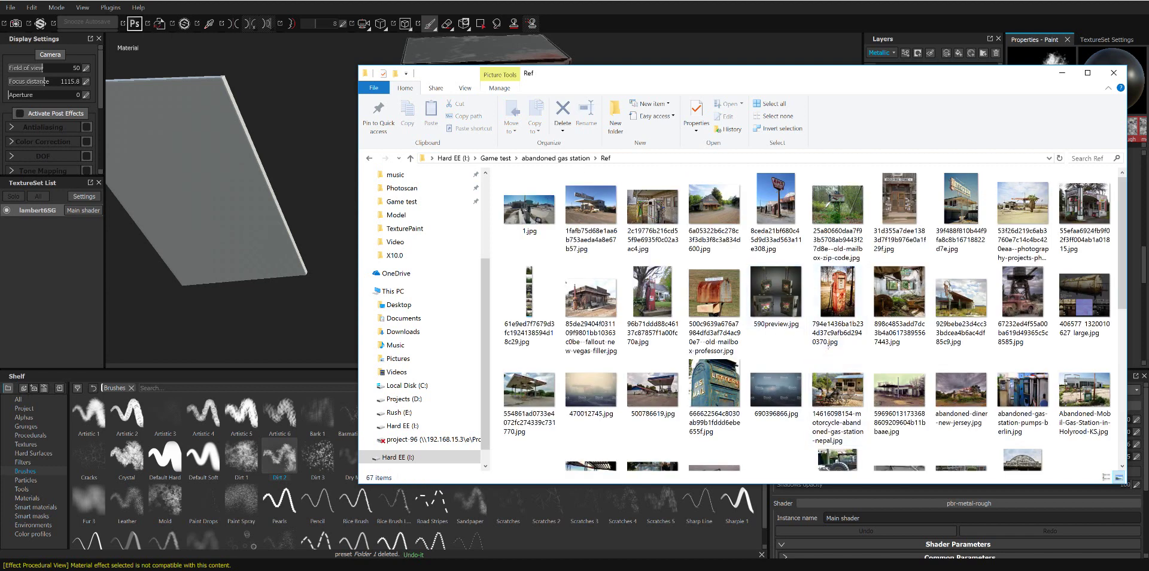
pyautogui.scroll(-2, 820, 355)
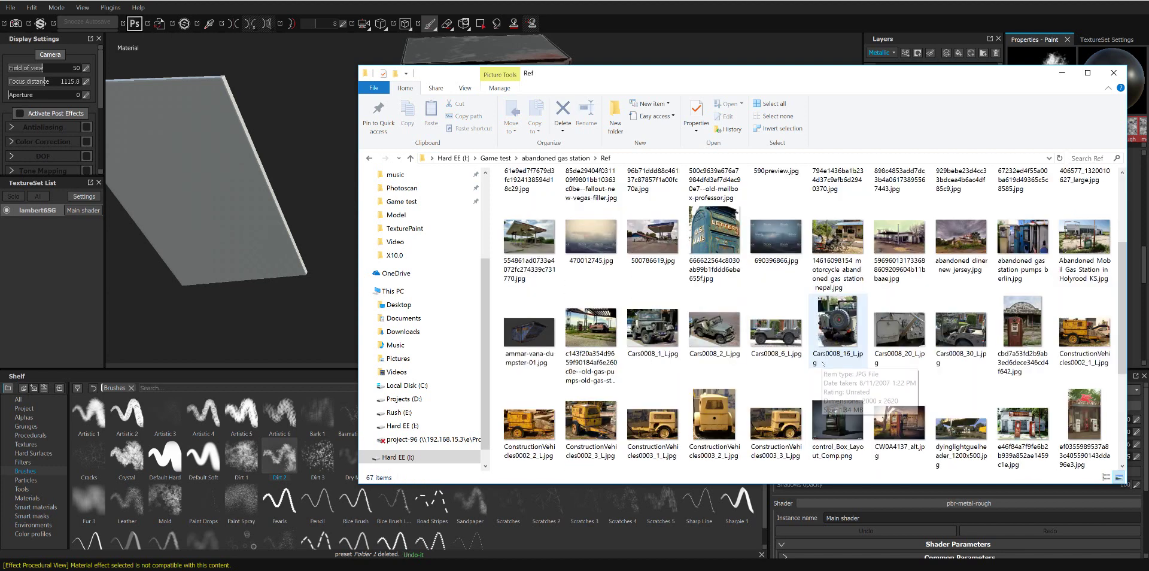
pyautogui.scroll(-3, 821, 362)
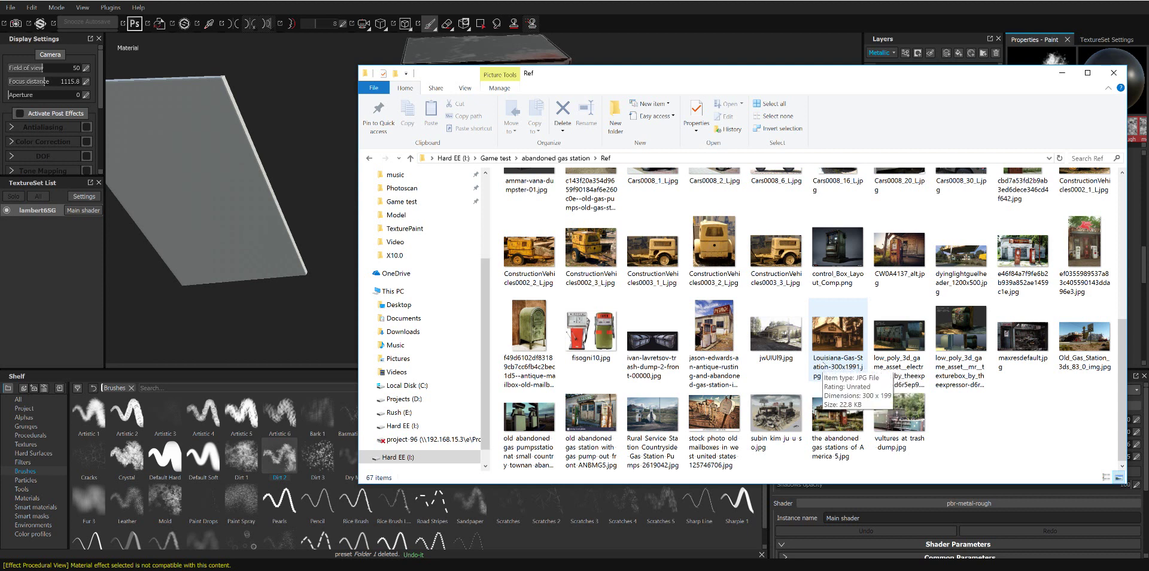
pyautogui.scroll(5, 822, 363)
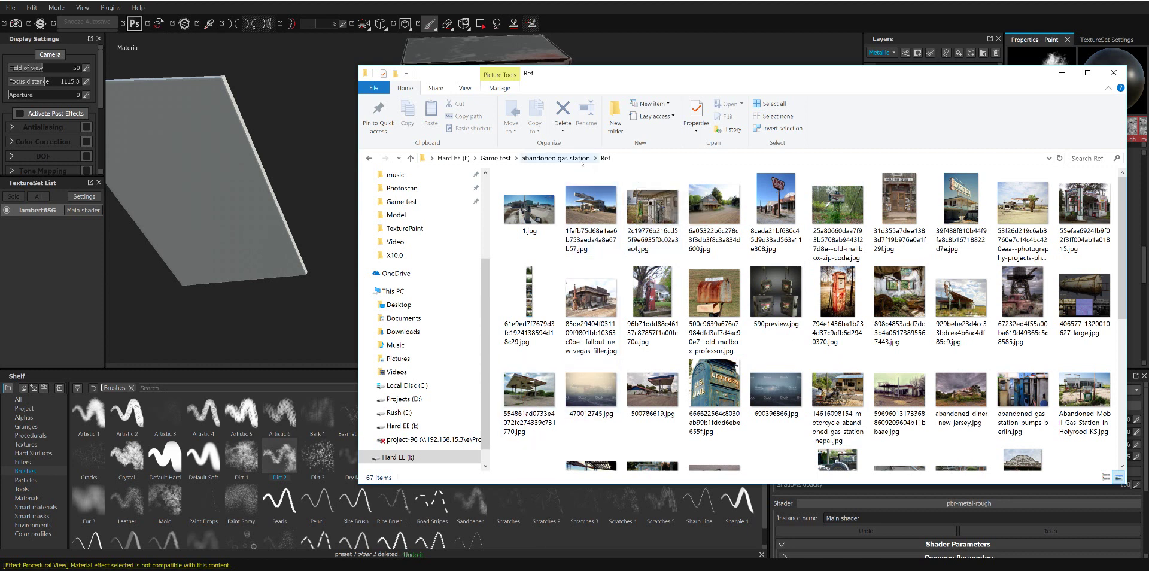
pyautogui.click(557, 158)
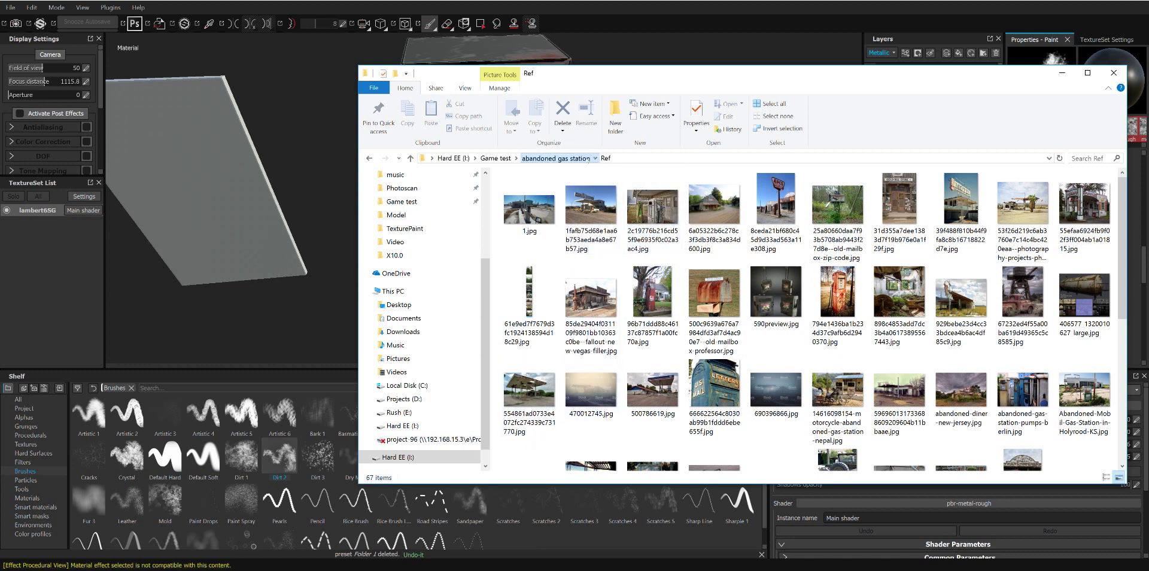
# Step: Open Texture's ref subfolder and scroll through its 44 reference images
pyautogui.doubleClick(555, 239)
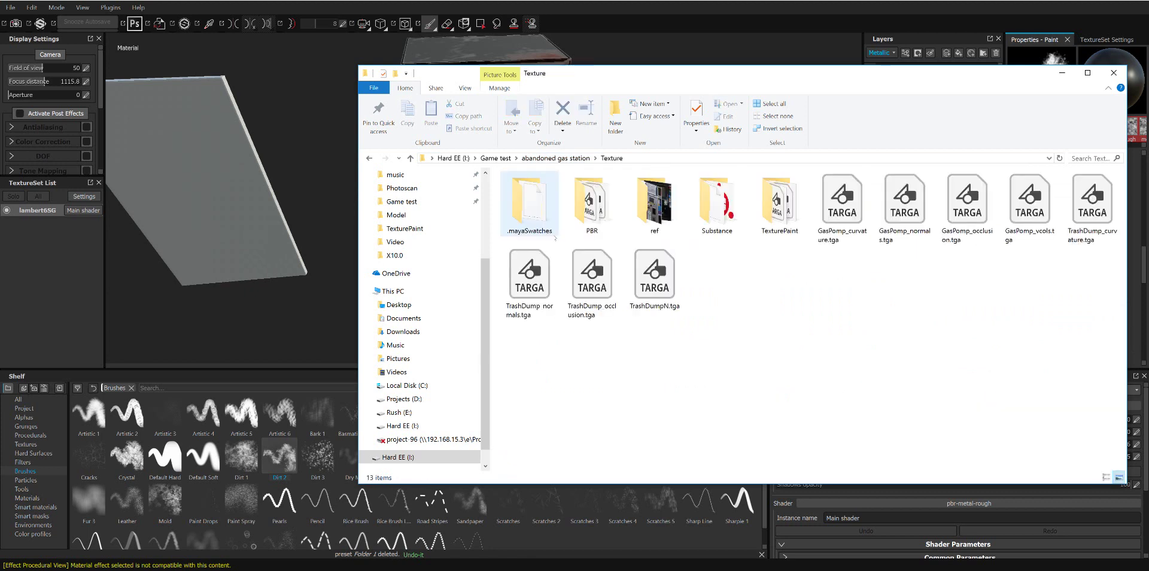
pyautogui.click(667, 216)
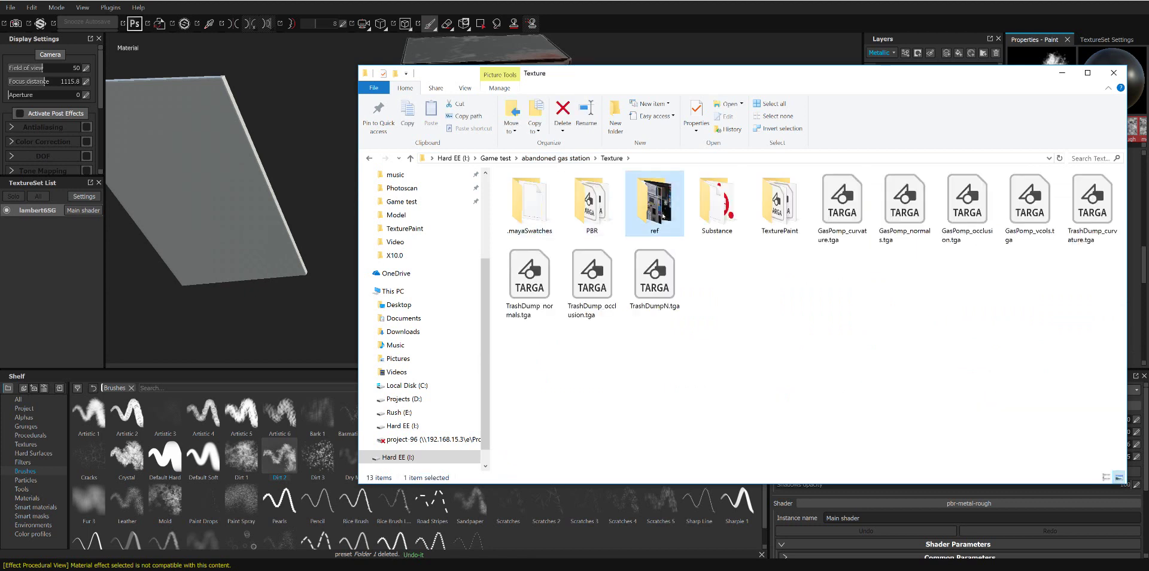
pyautogui.doubleClick(662, 215)
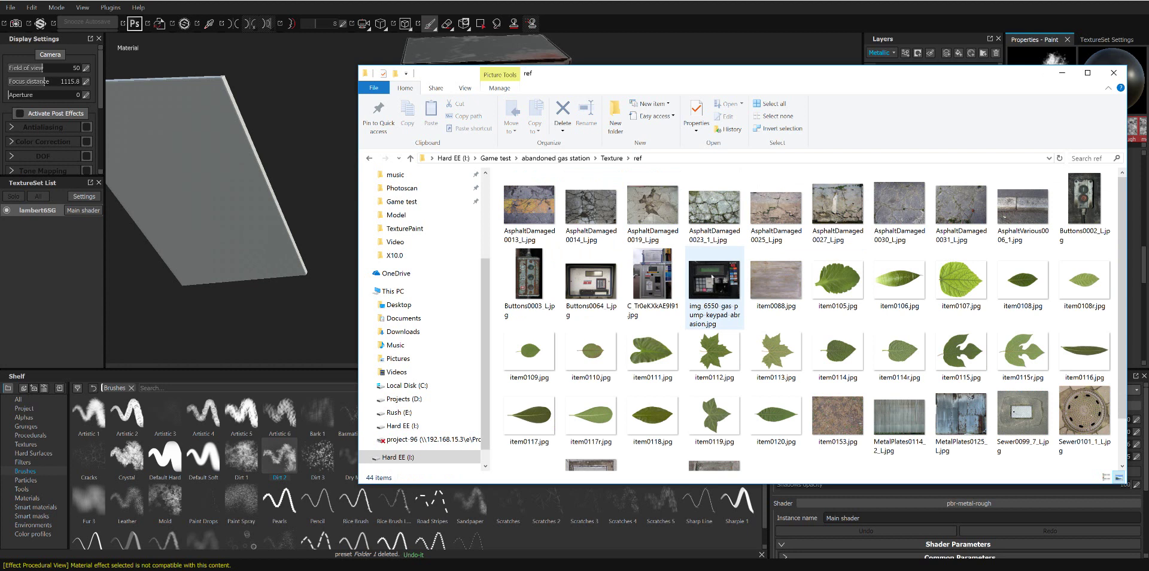
pyautogui.scroll(-1, 794, 342)
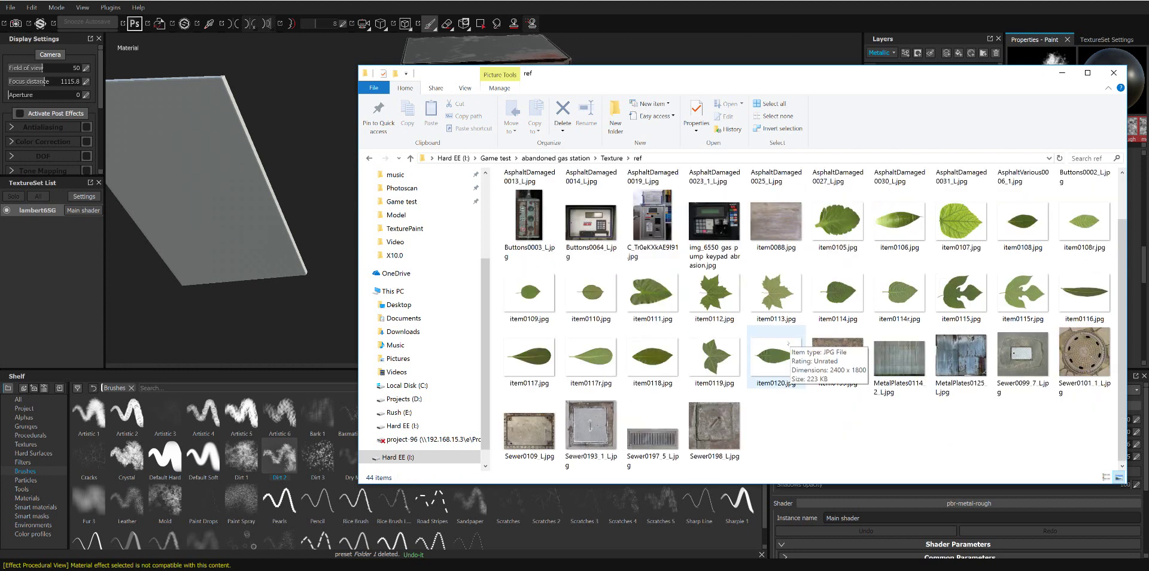
pyautogui.scroll(1, 780, 342)
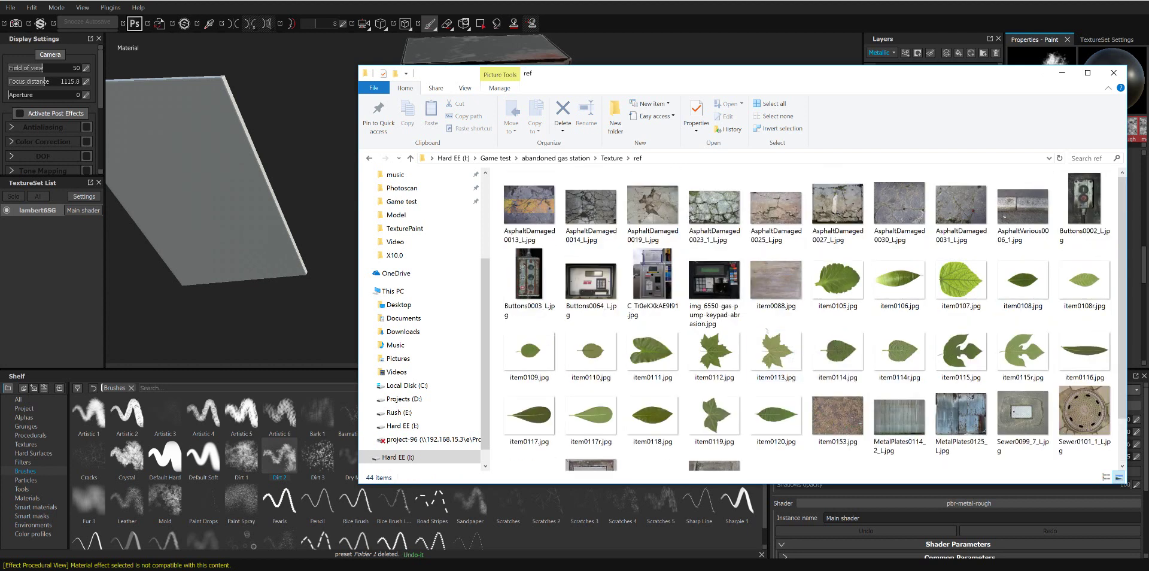